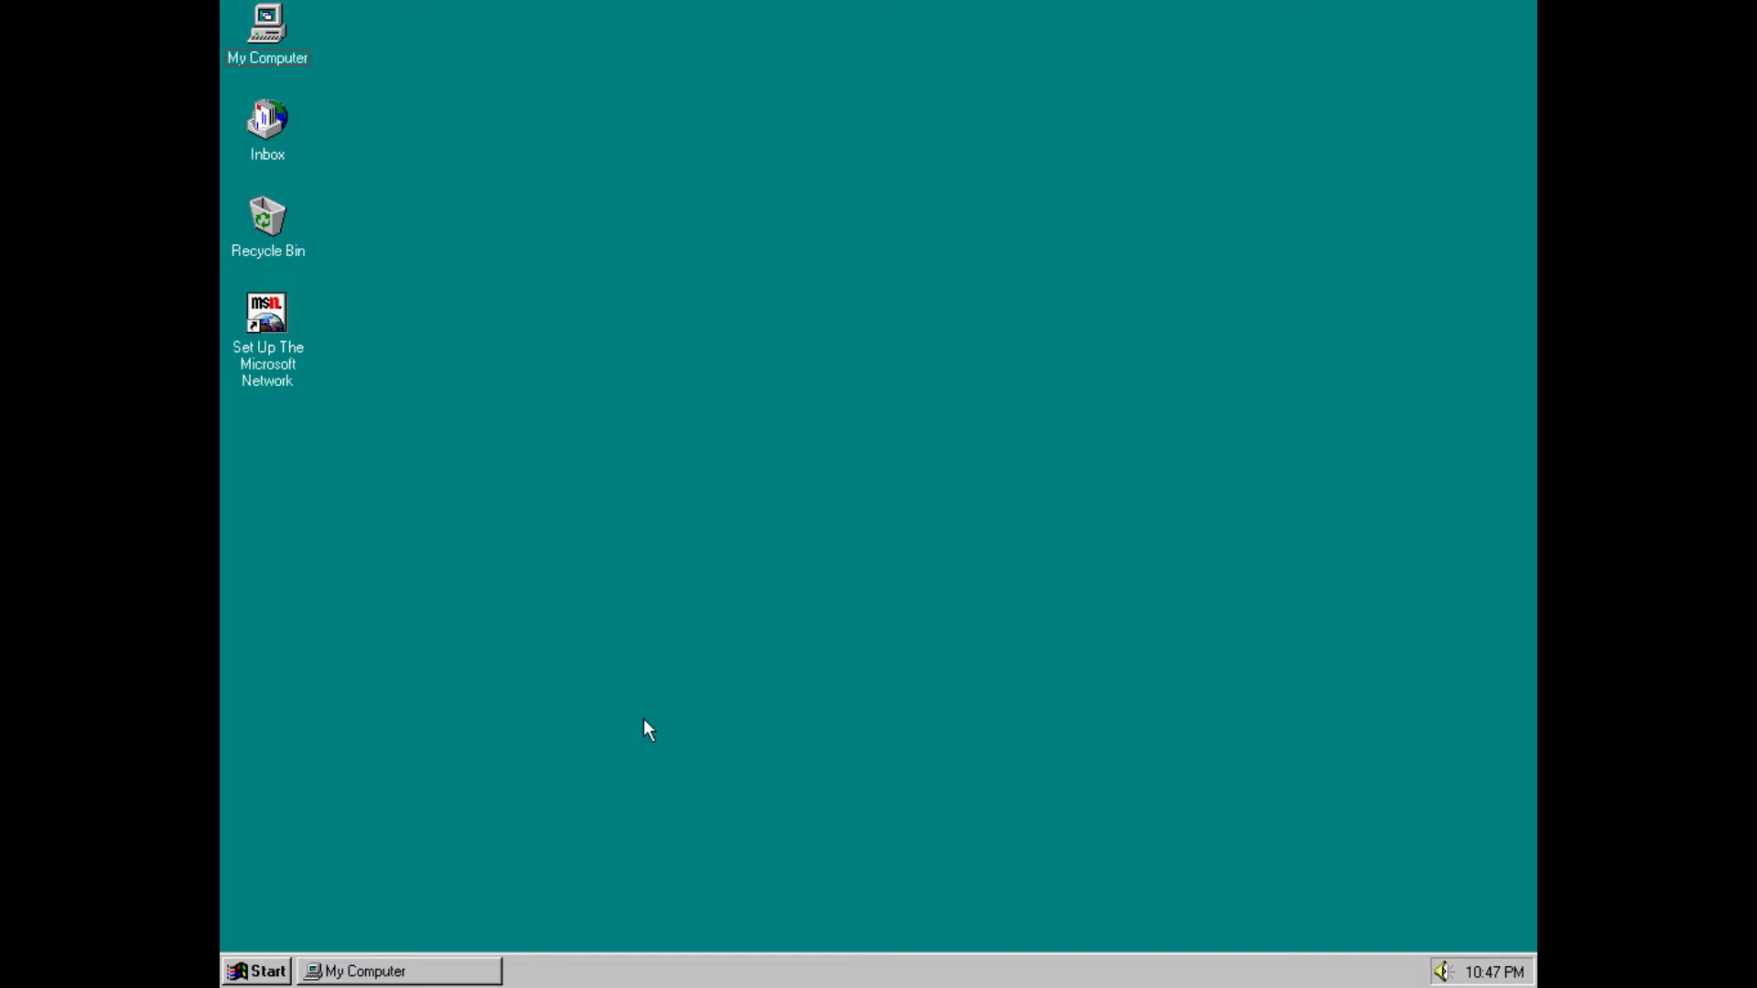
# Change the Windows 95 display font size to Large Fonts in Display Properties and apply it
pyautogui.rightClick(702, 381)
pyautogui.click(769, 540)
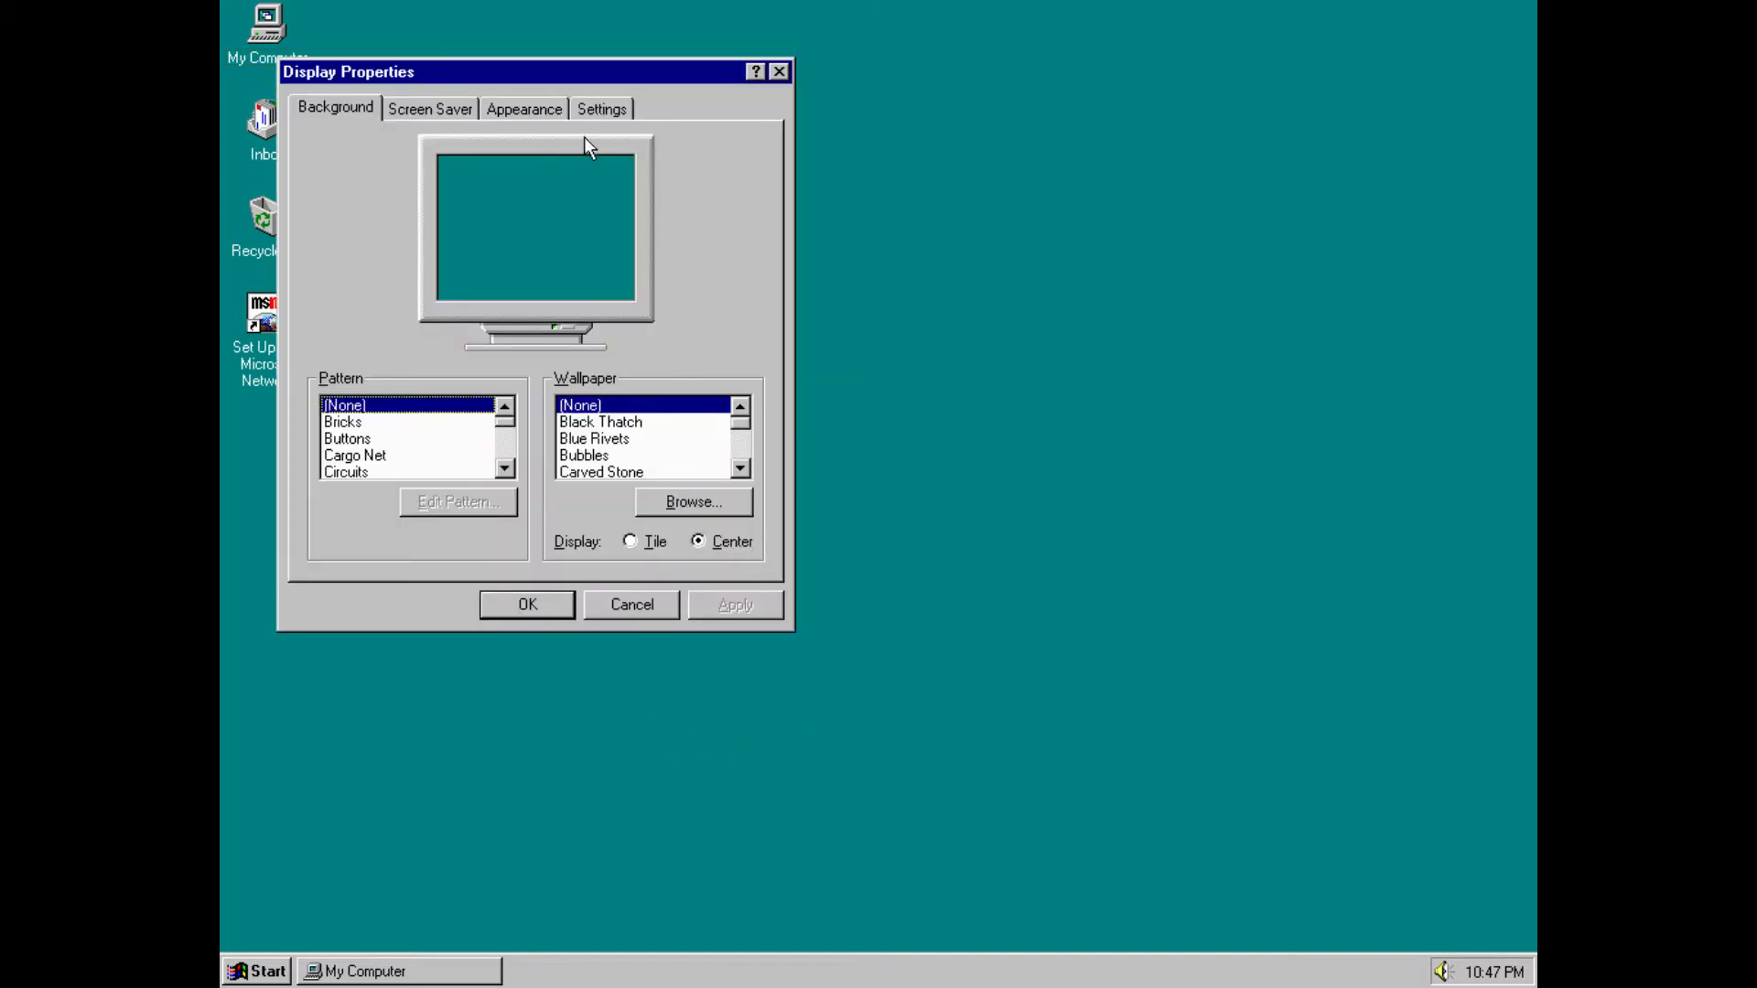
pyautogui.click(517, 108)
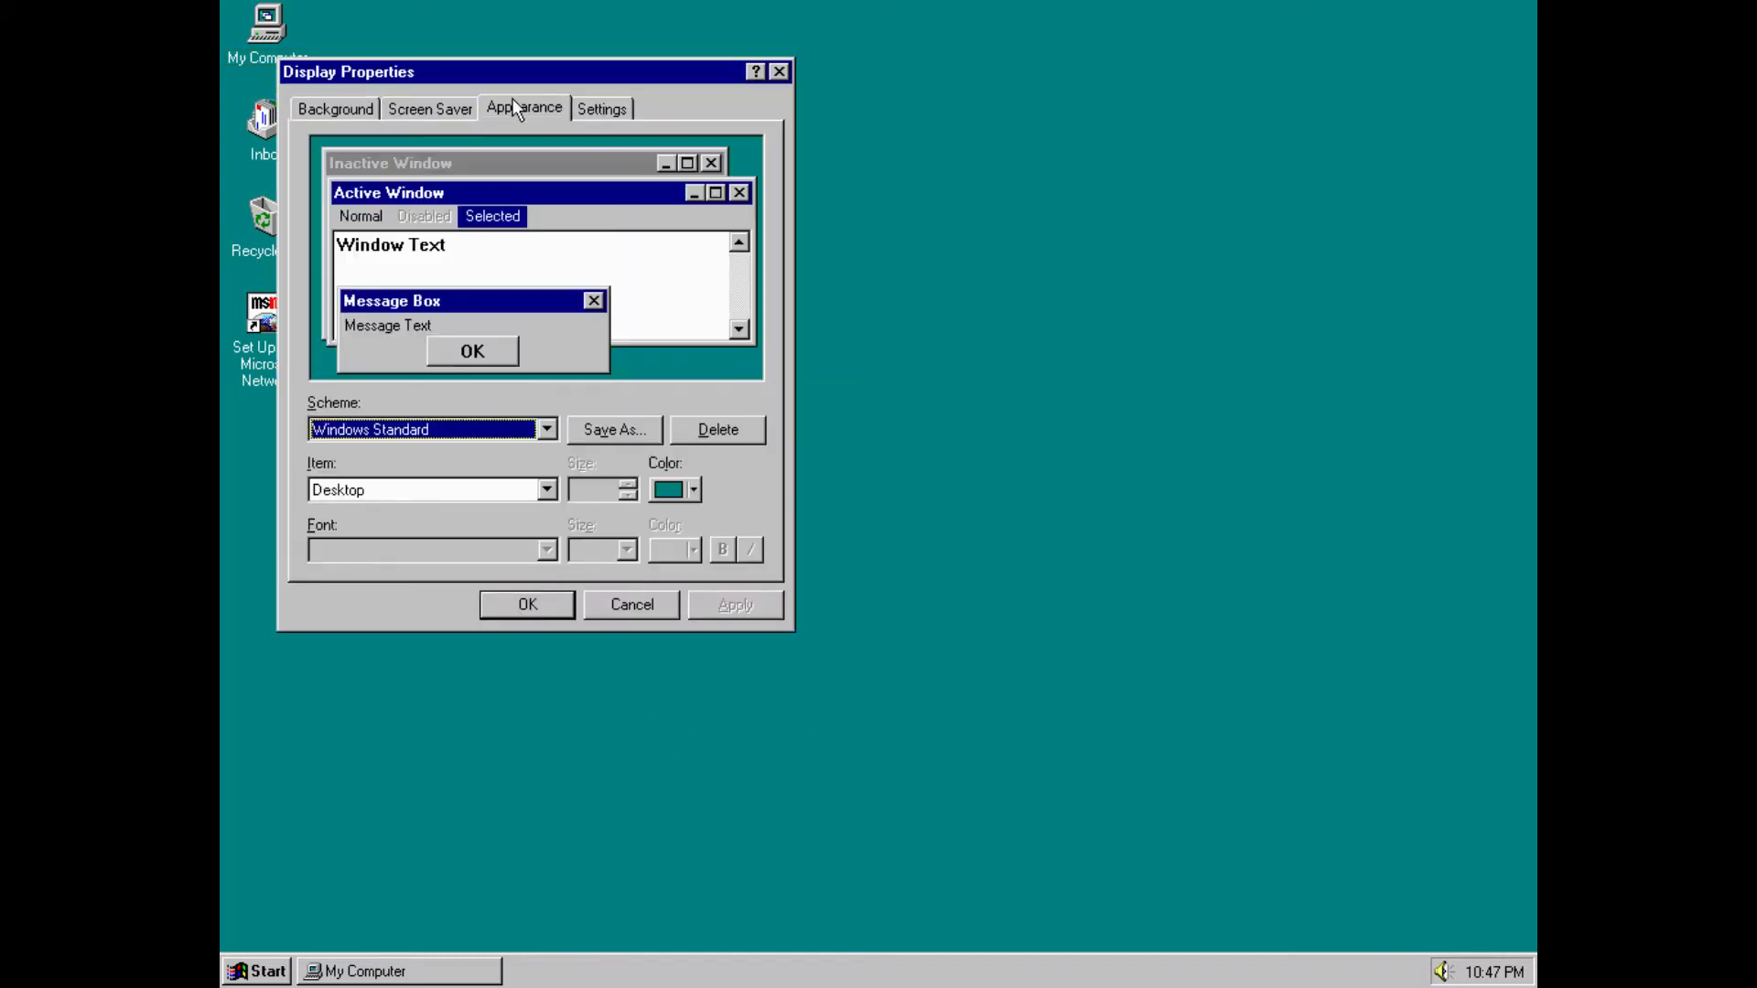
pyautogui.click(614, 108)
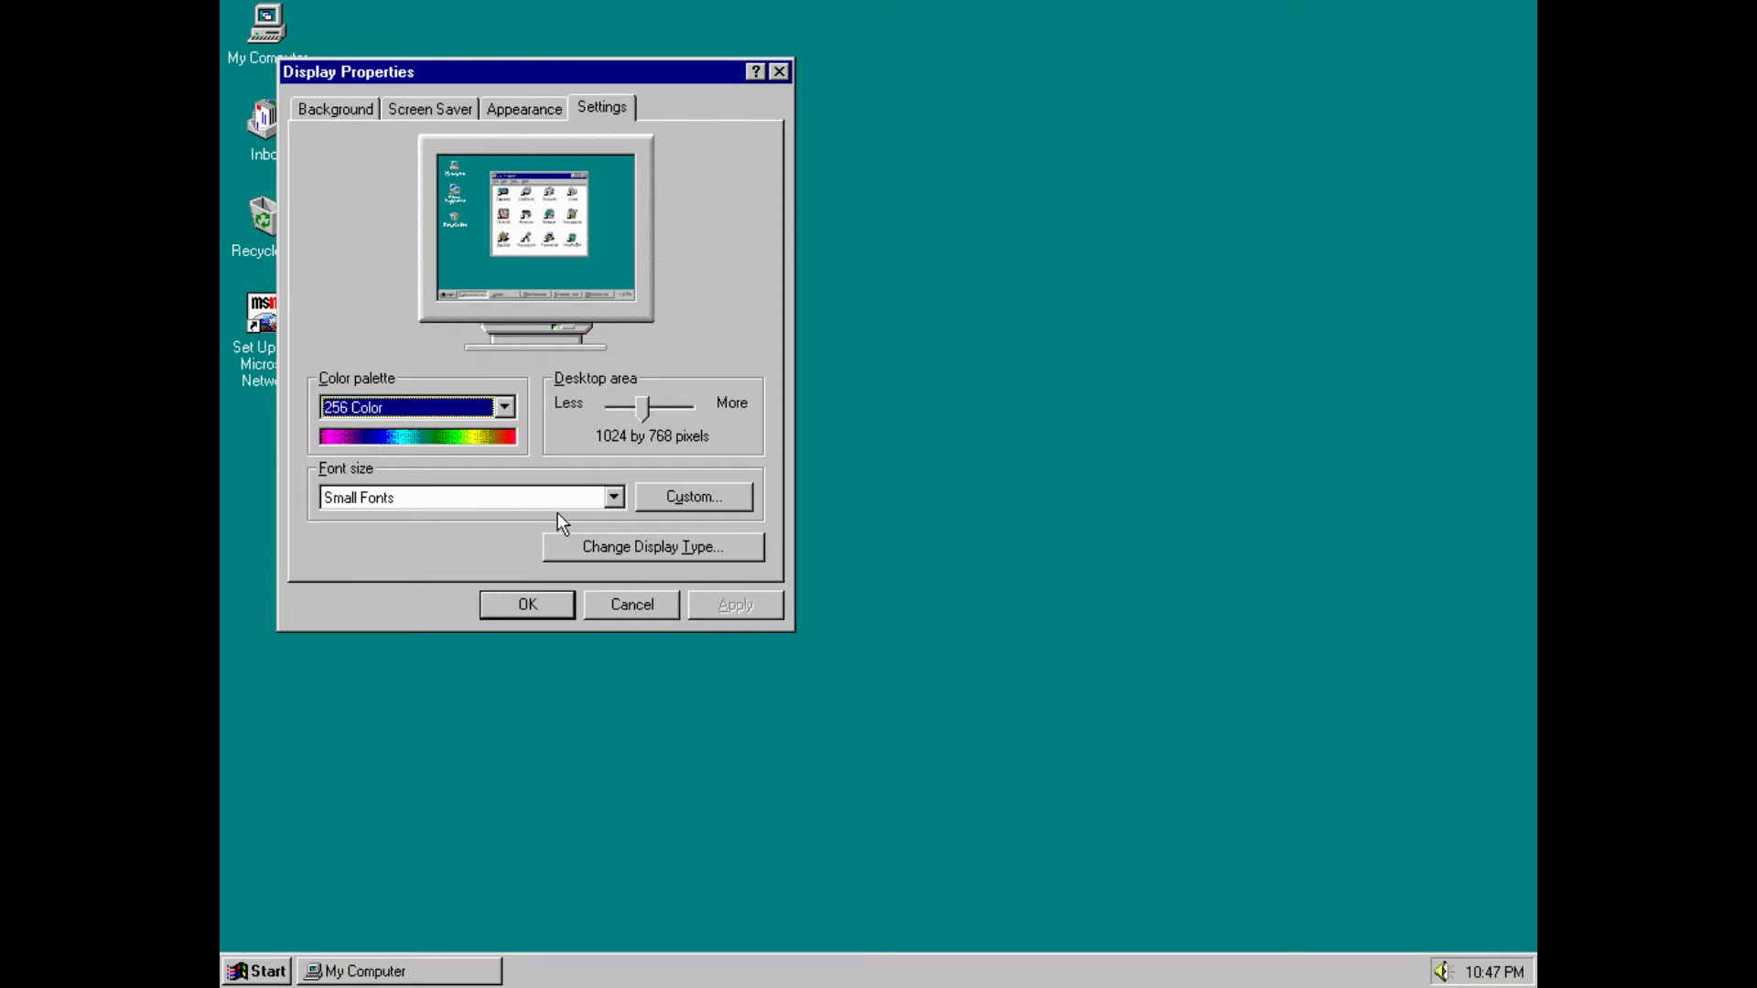
pyautogui.click(613, 497)
pyautogui.click(402, 514)
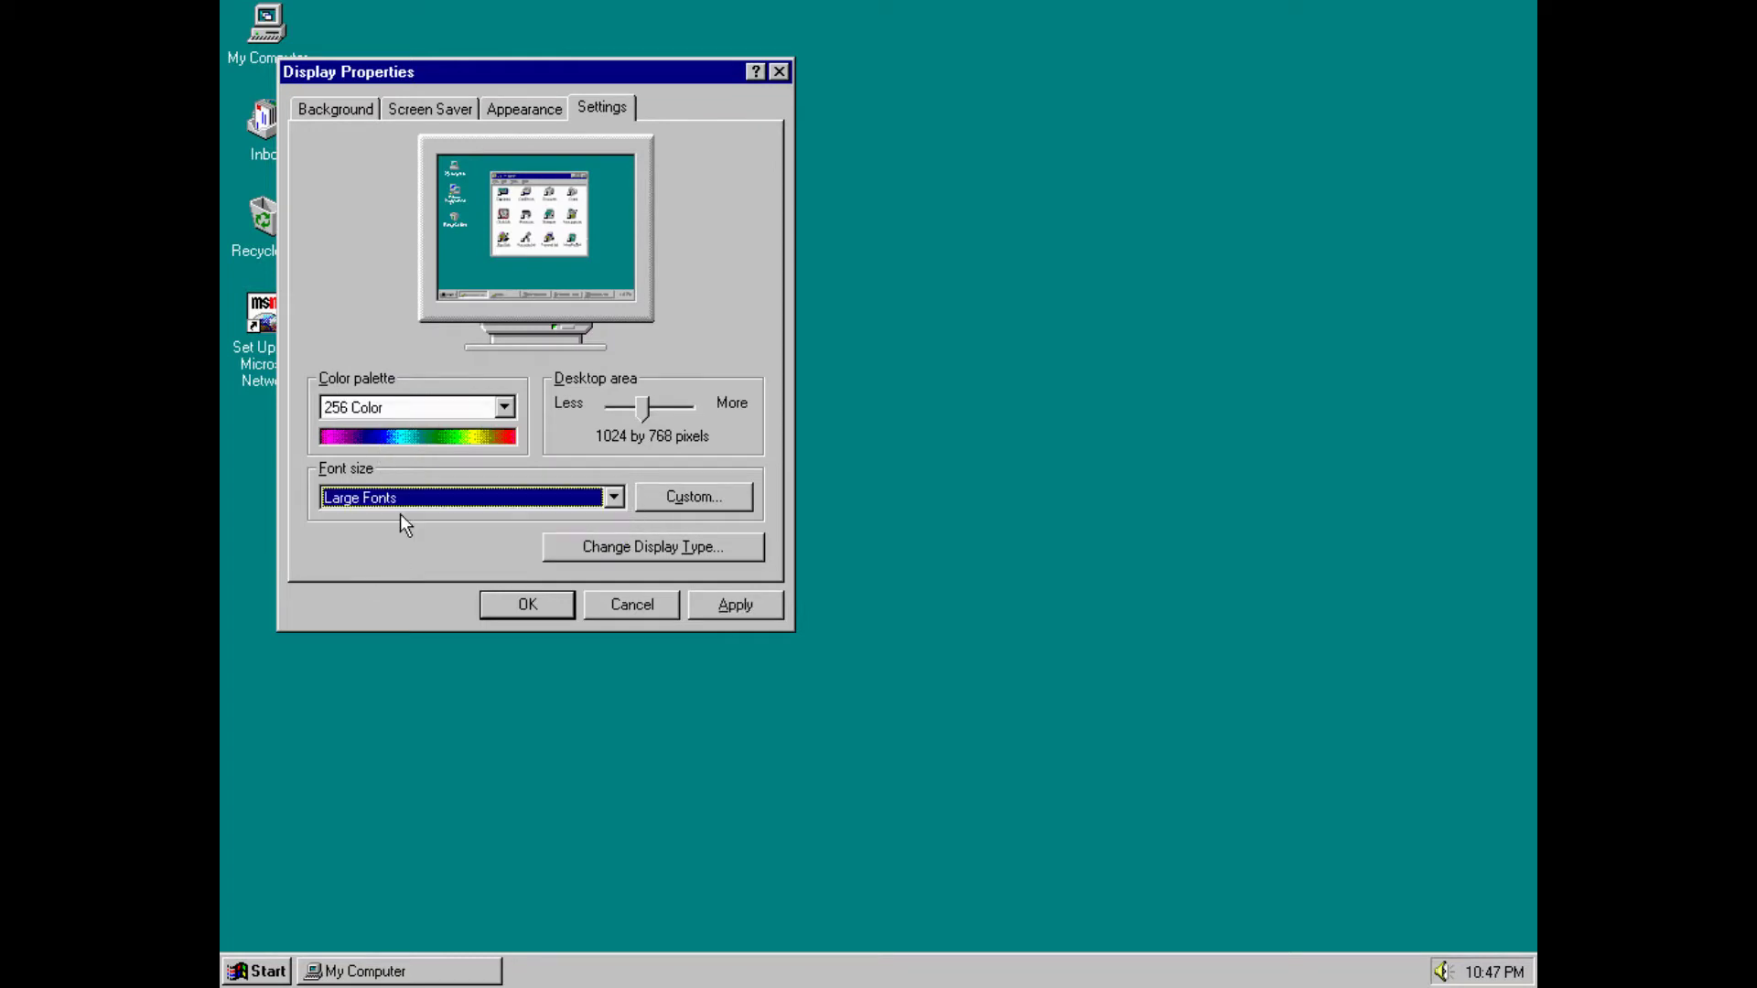
pyautogui.click(772, 605)
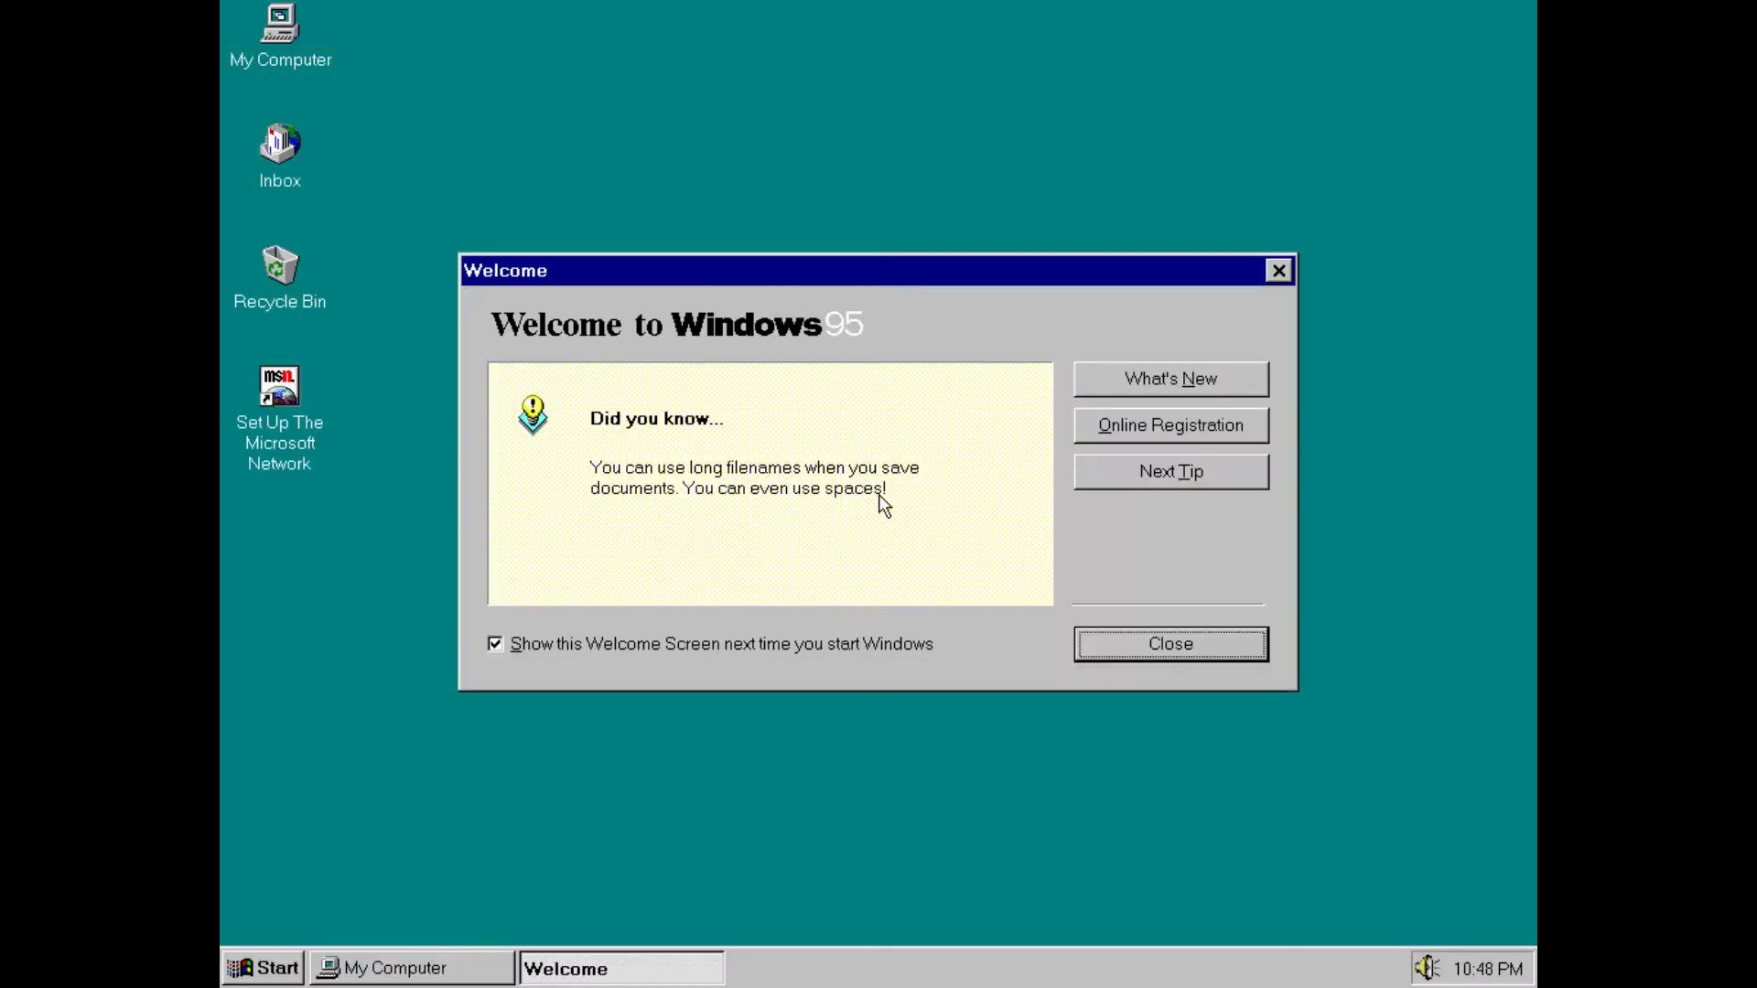
# Dismiss the Welcome screen, switch the display font size back to Small Fonts, and confirm the restart
pyautogui.click(1278, 271)
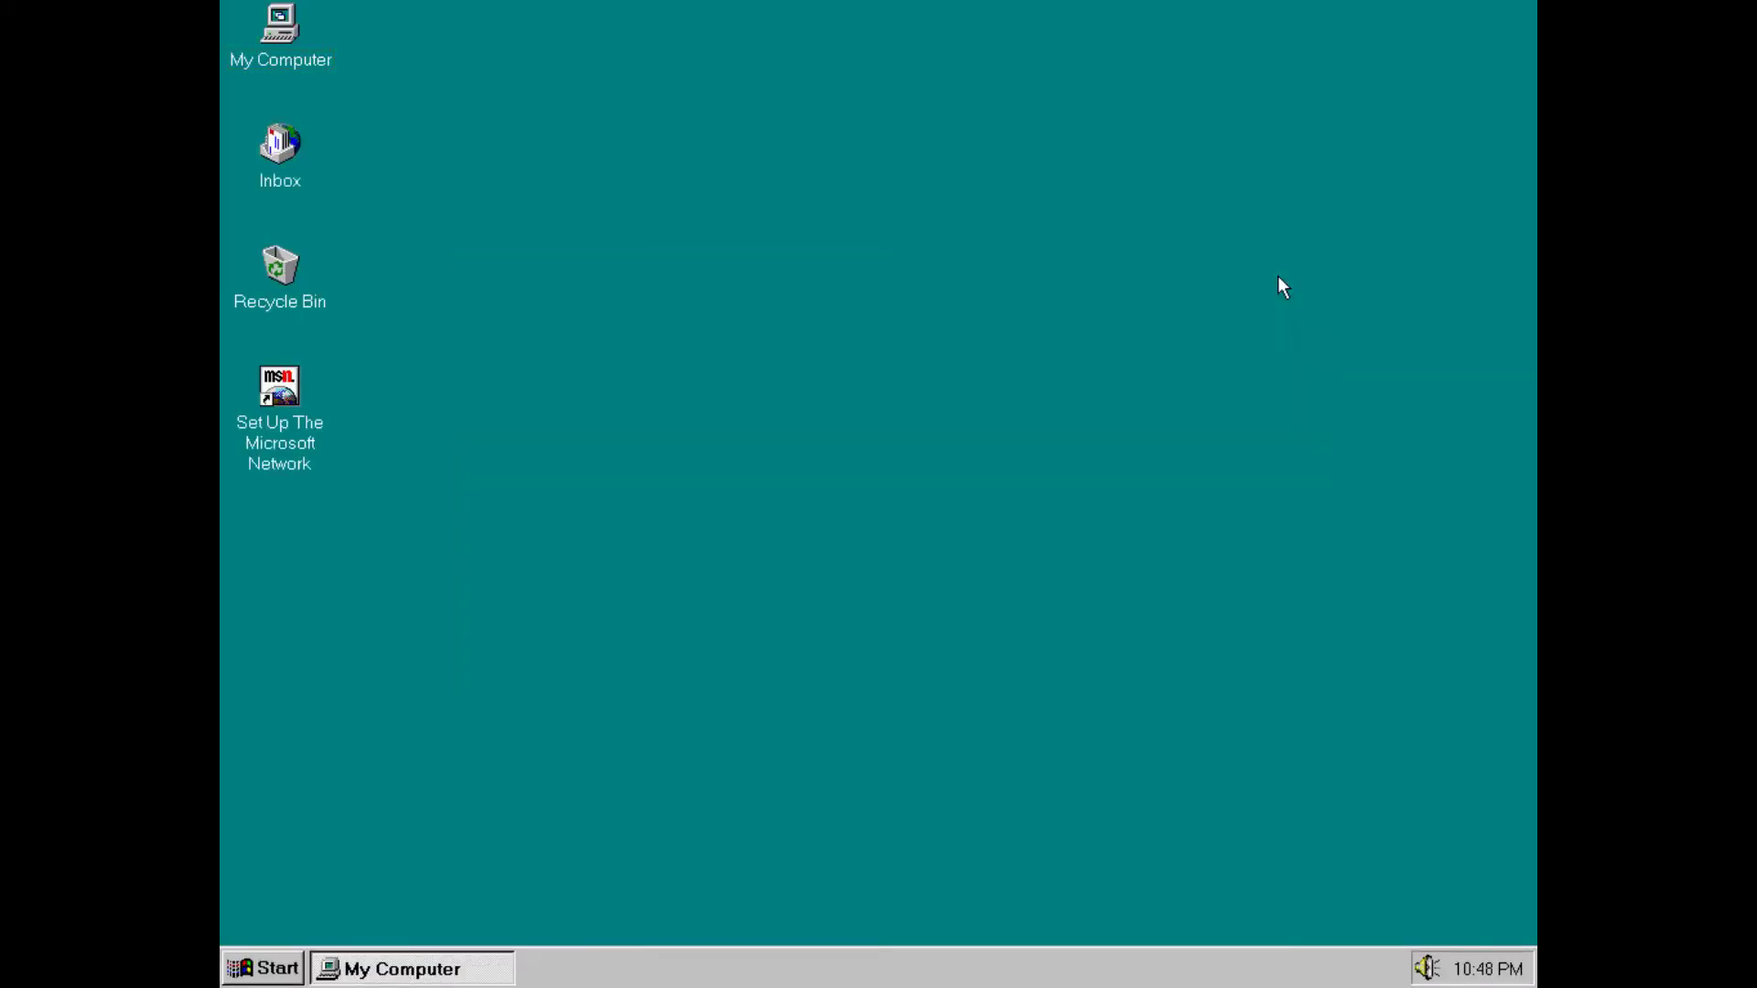
pyautogui.rightClick(761, 366)
pyautogui.click(831, 565)
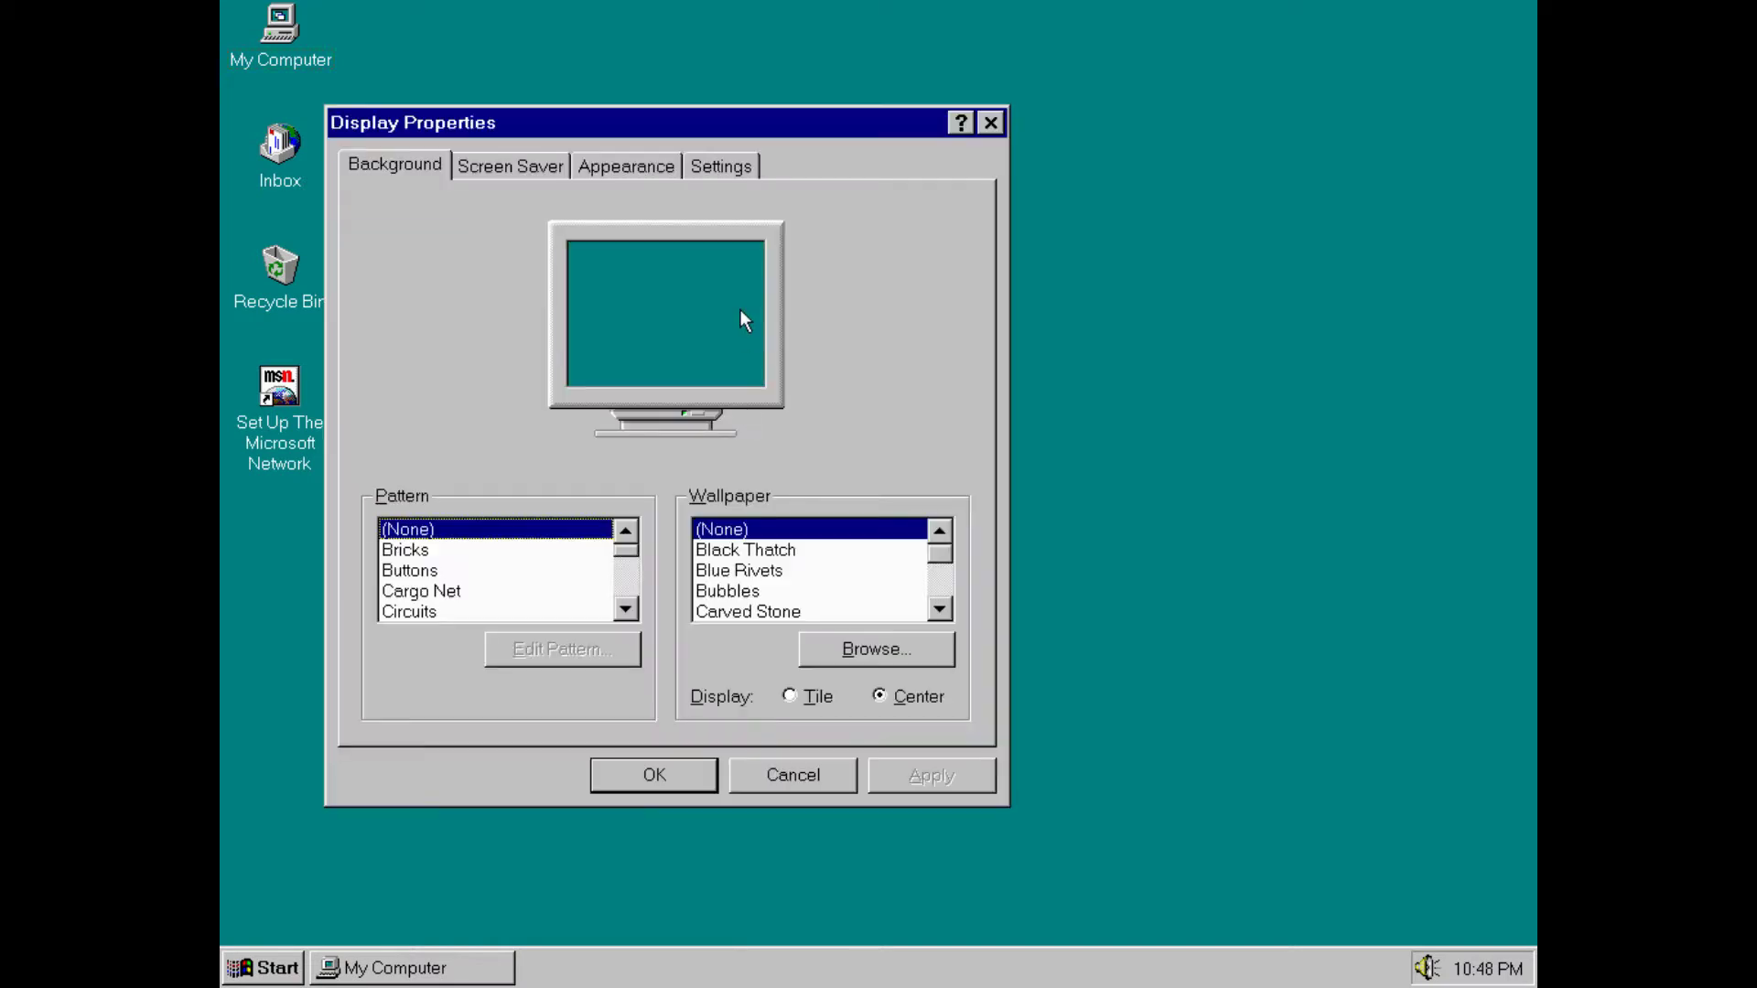
pyautogui.click(642, 168)
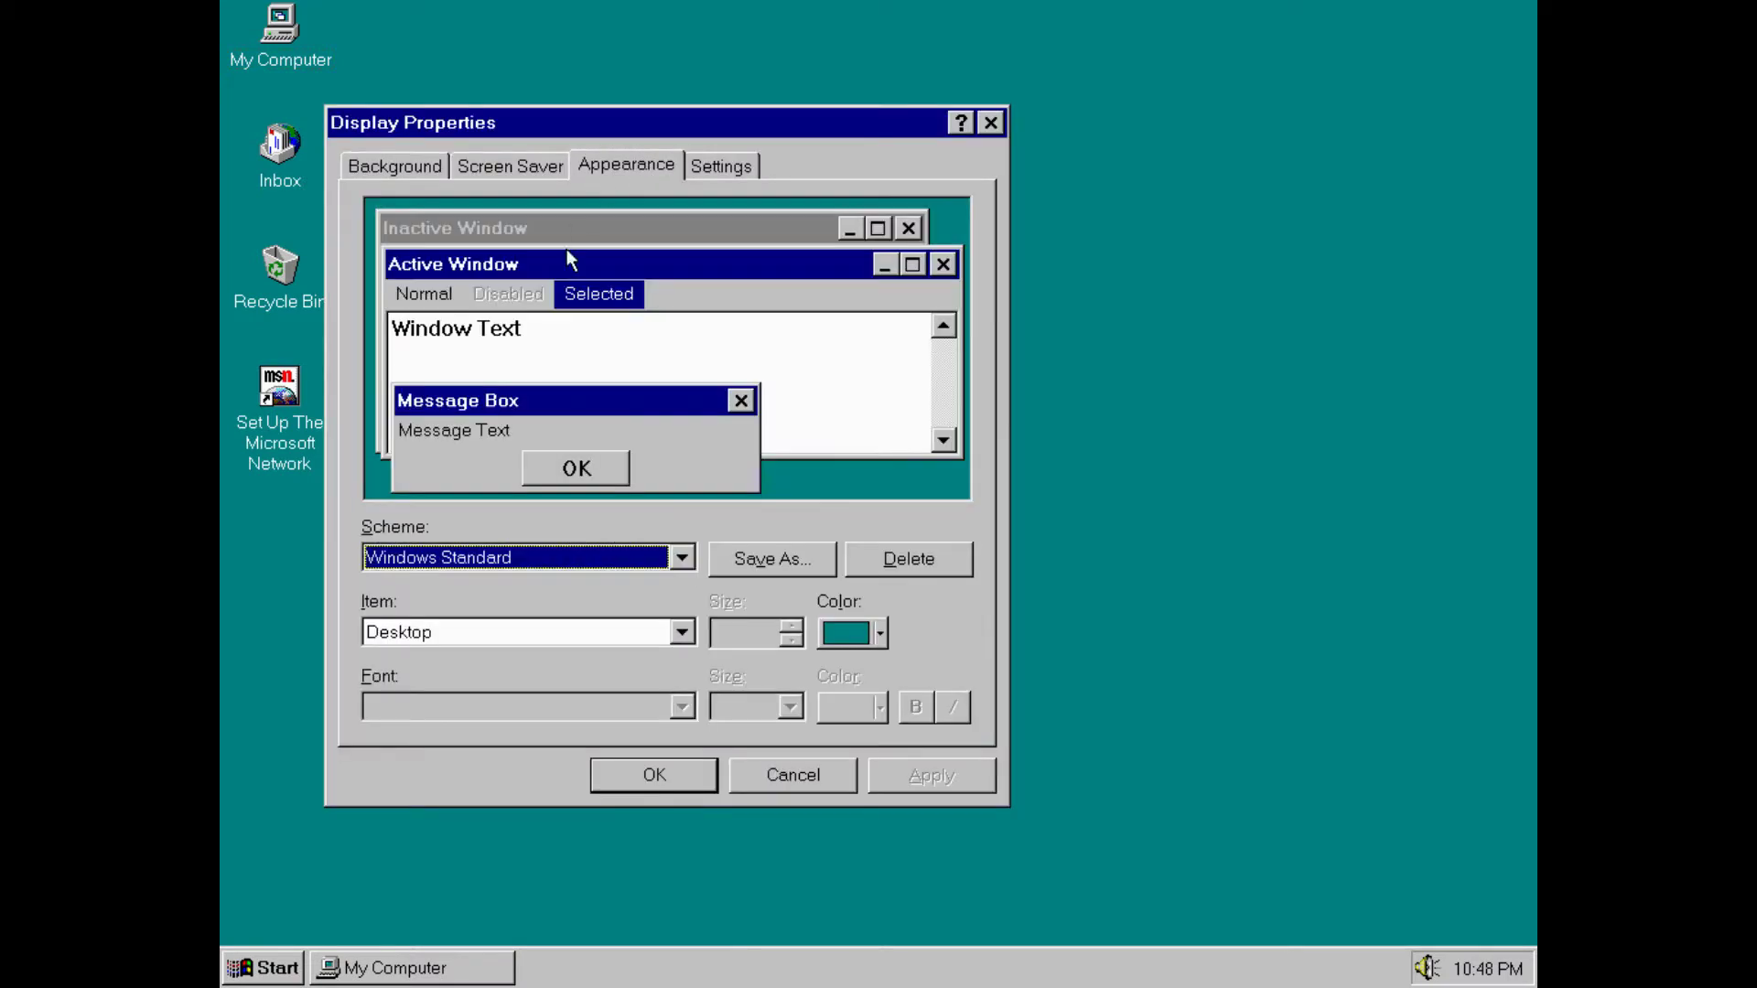
pyautogui.click(507, 152)
pyautogui.click(783, 170)
pyautogui.click(563, 645)
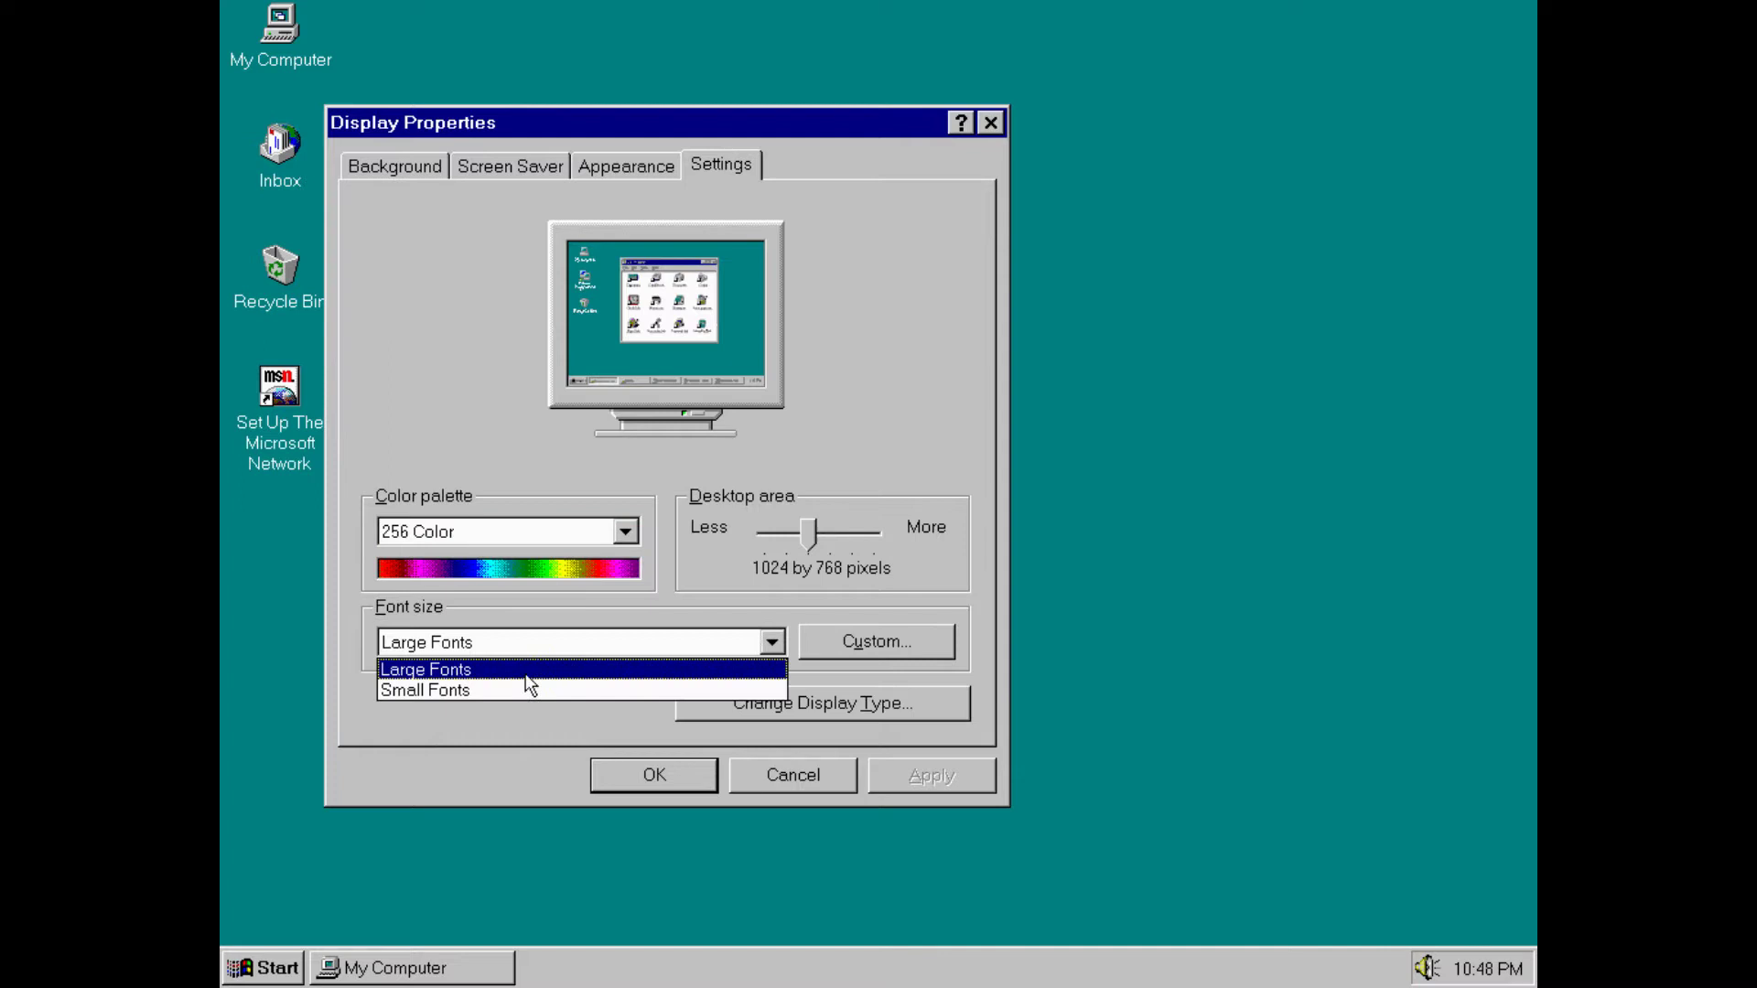
pyautogui.click(527, 689)
pyautogui.click(922, 773)
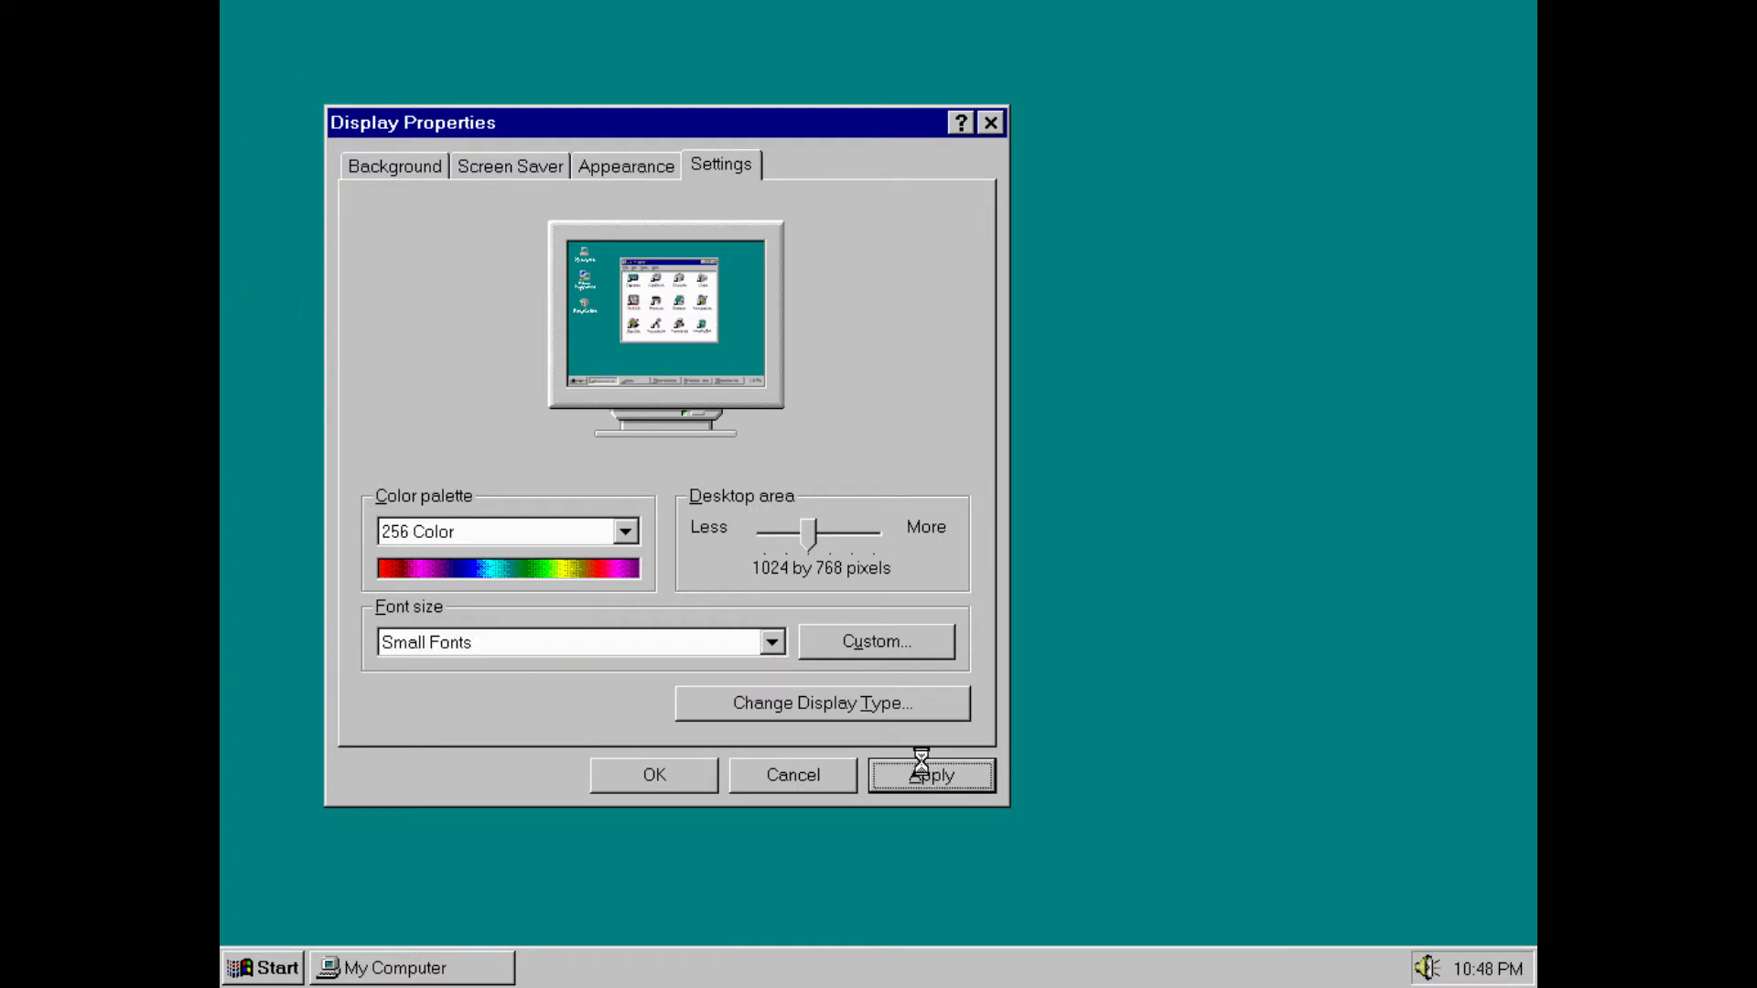
pyautogui.click(812, 564)
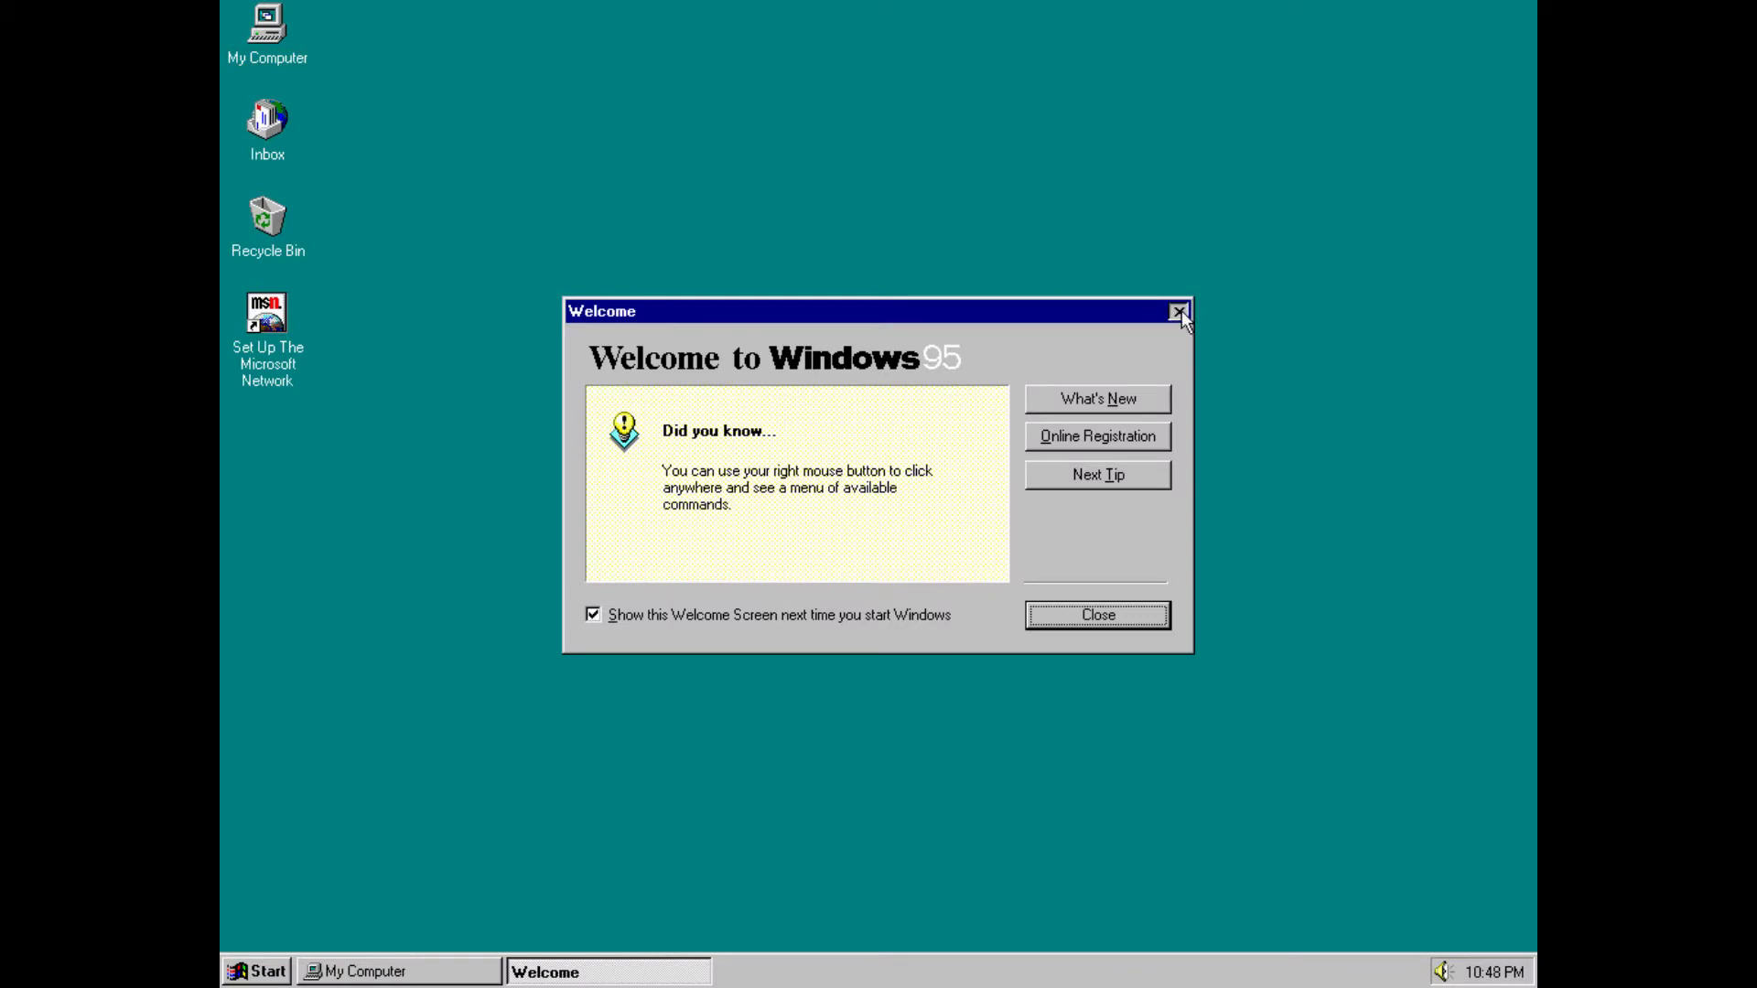
# Close the Welcome screen and browse the Start menu's programs and settings
pyautogui.click(1177, 311)
pyautogui.click(249, 976)
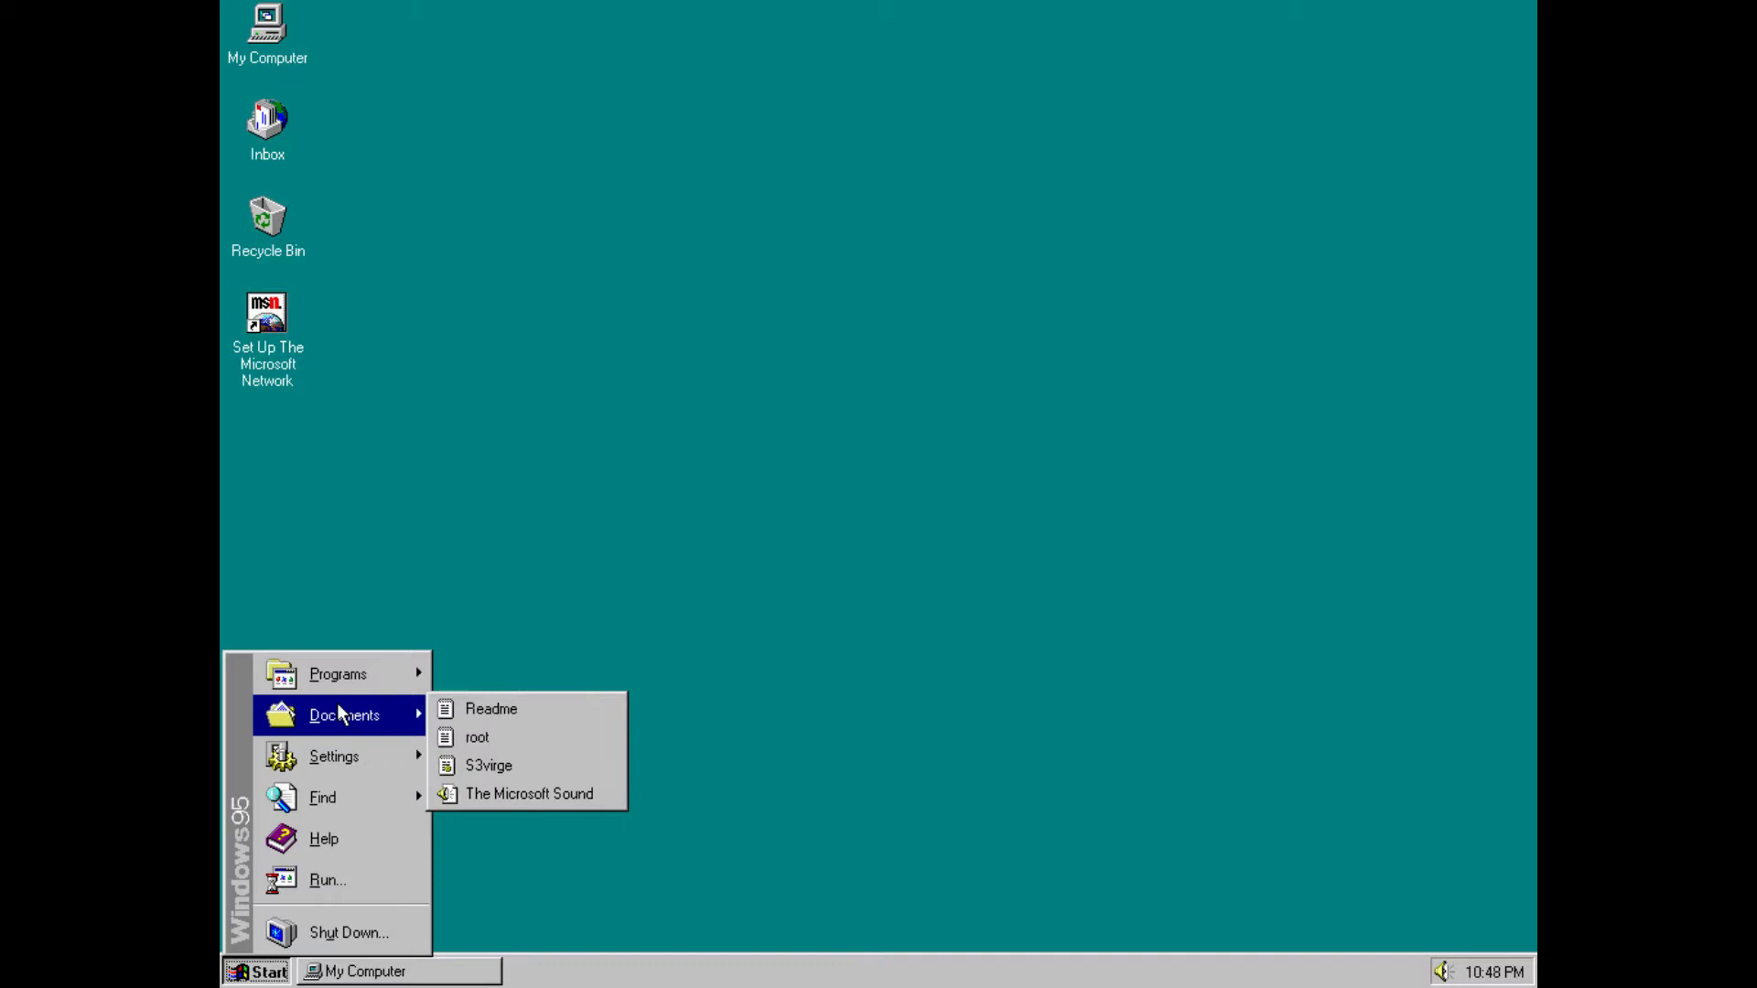
pyautogui.moveTo(363, 641)
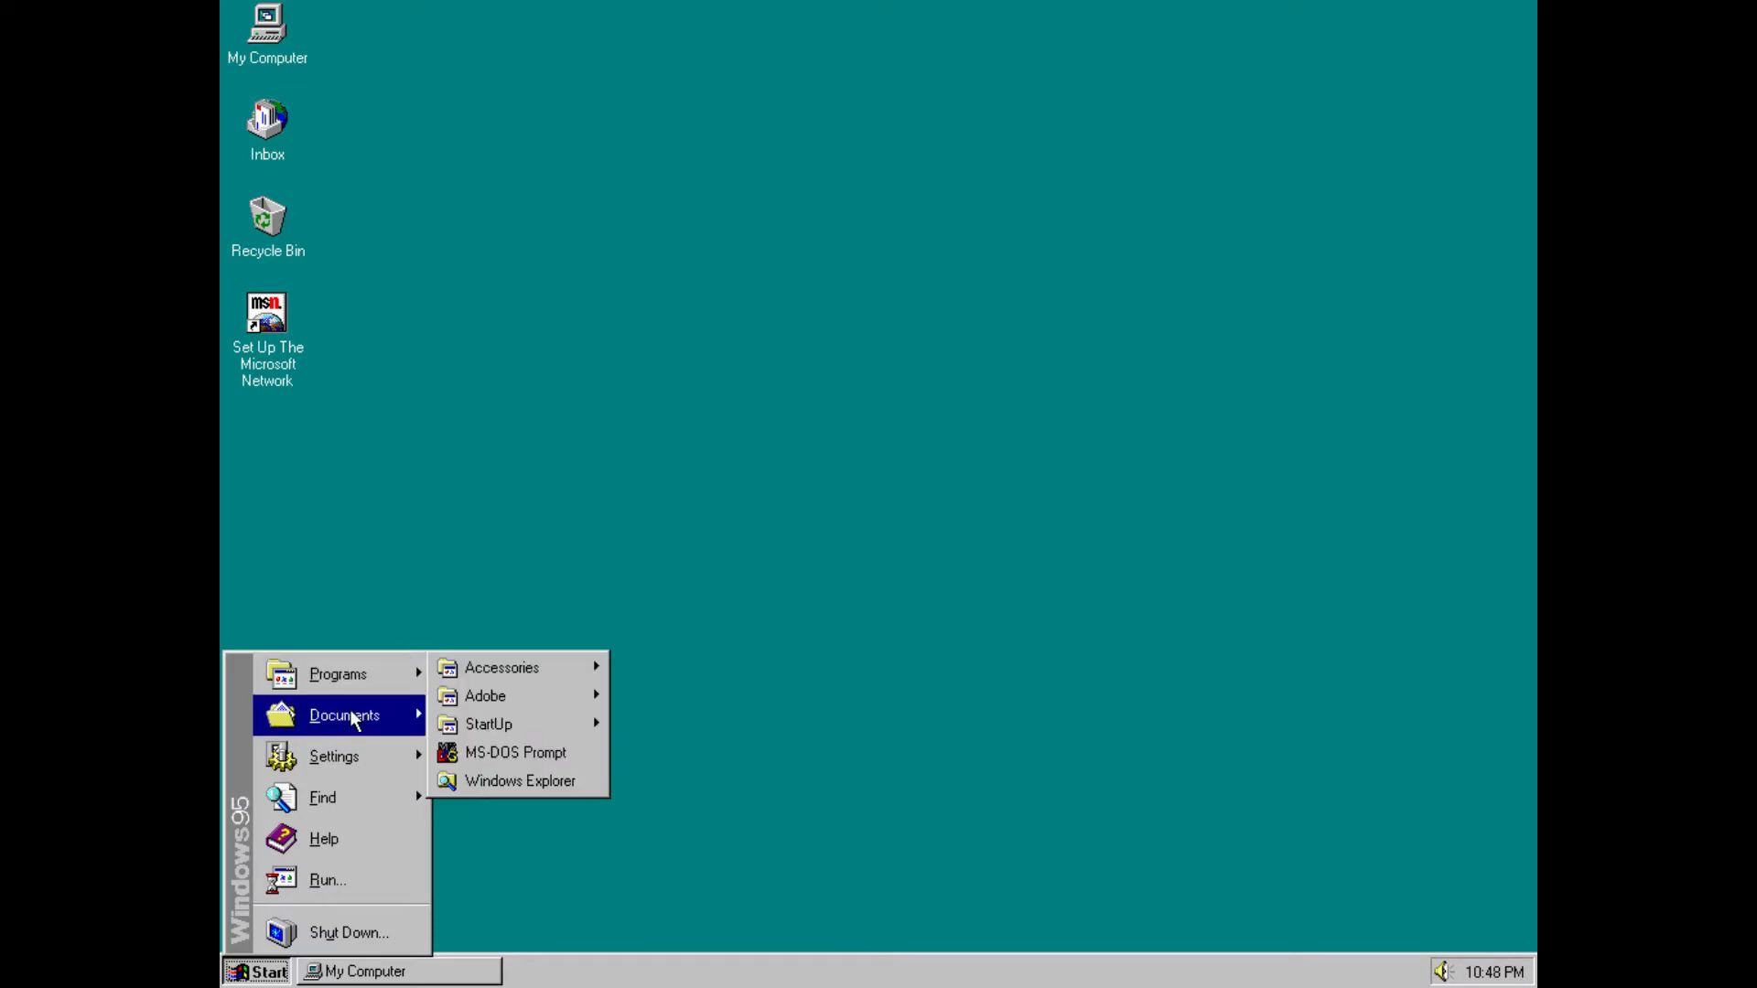
pyautogui.moveTo(354, 714)
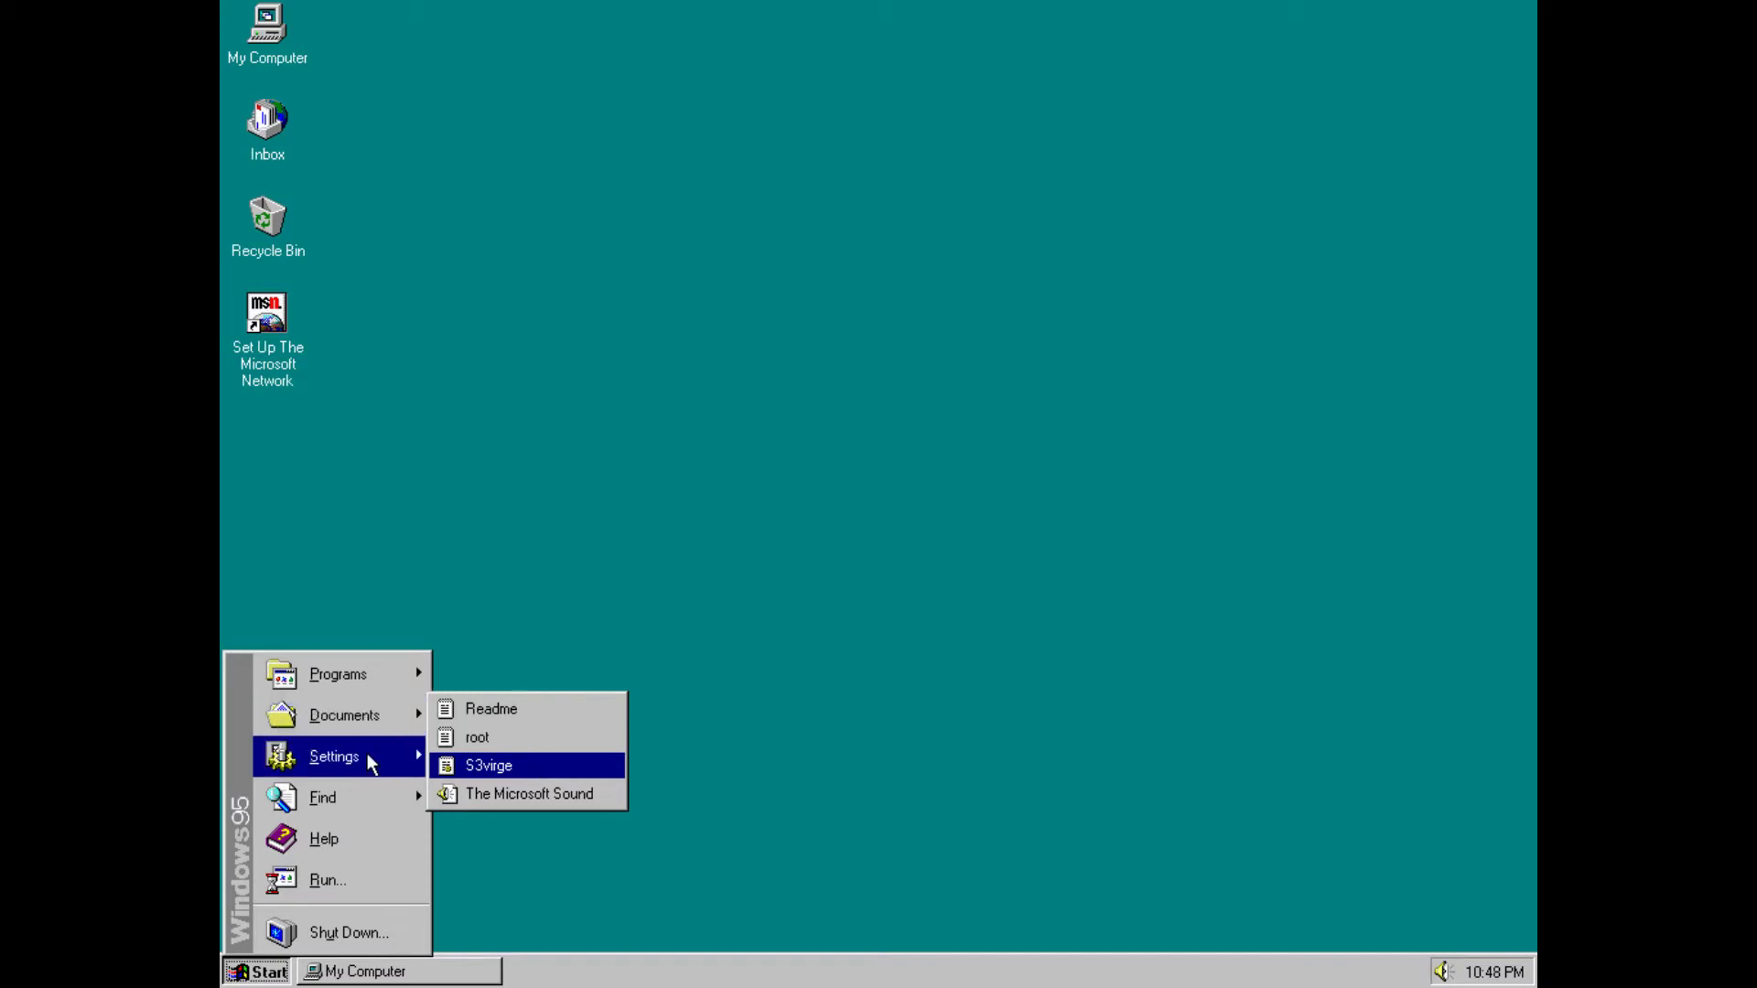
pyautogui.moveTo(369, 755)
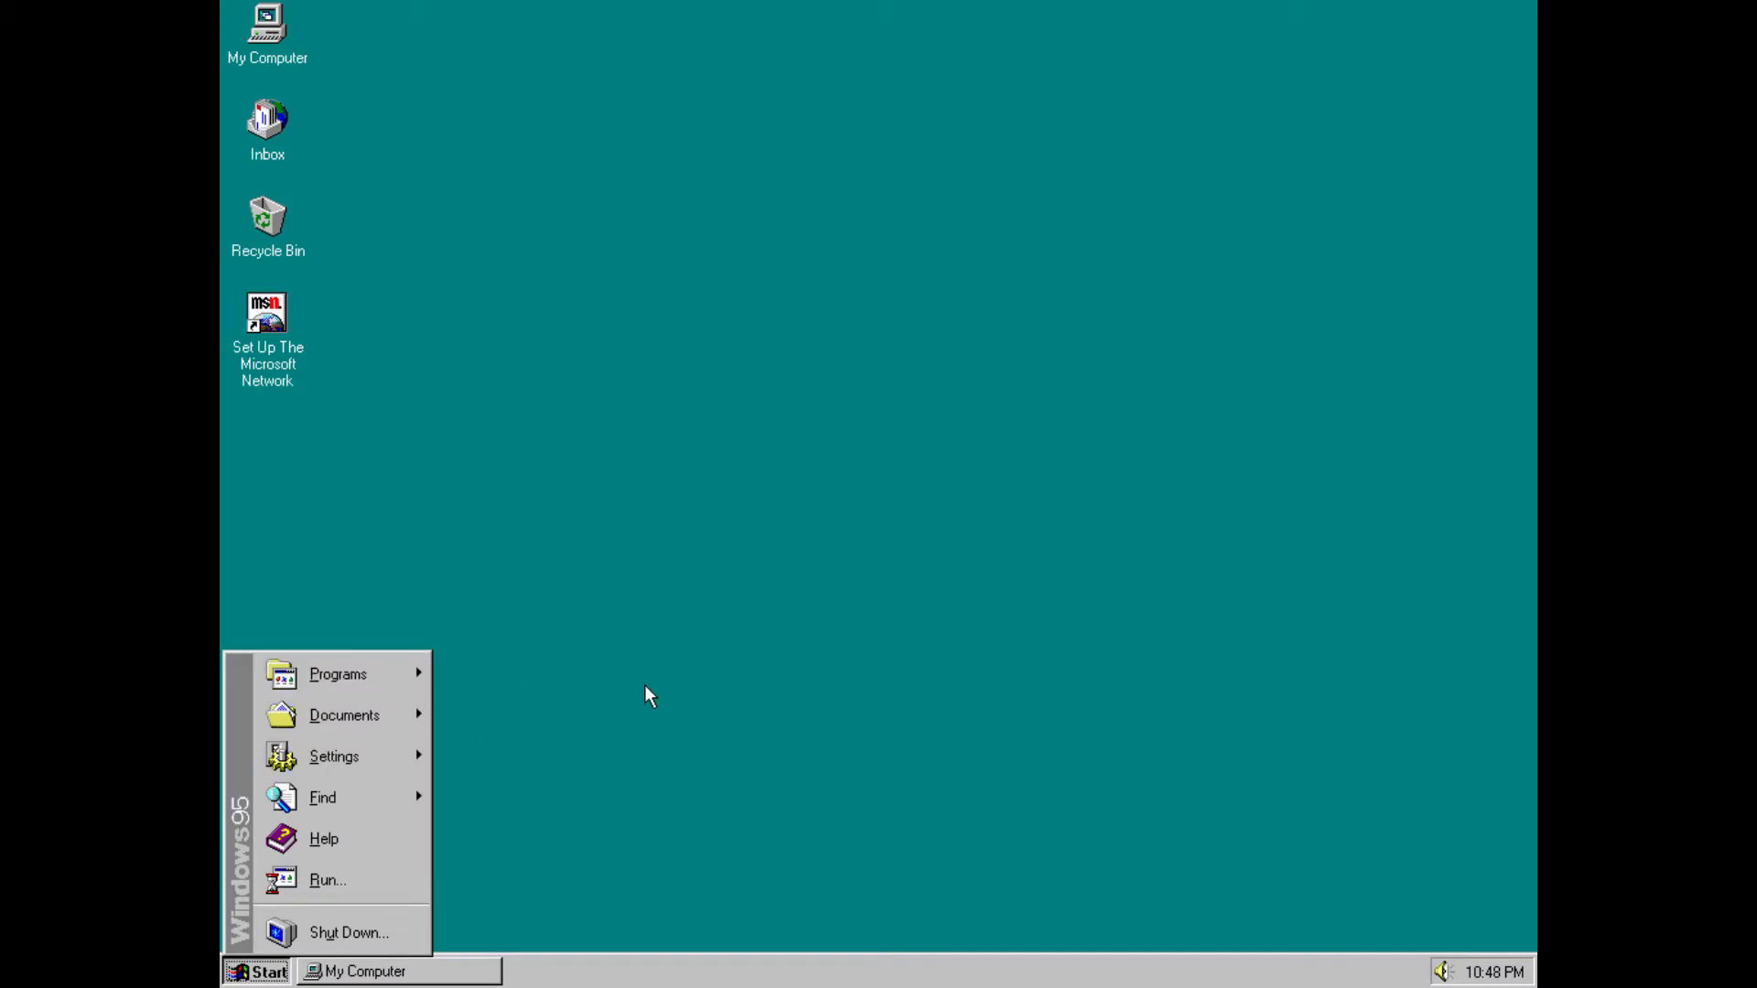
pyautogui.click(612, 368)
# Look over the Screen Saver, Appearance and Settings pages of Display Properties, then close it
pyautogui.rightClick(627, 375)
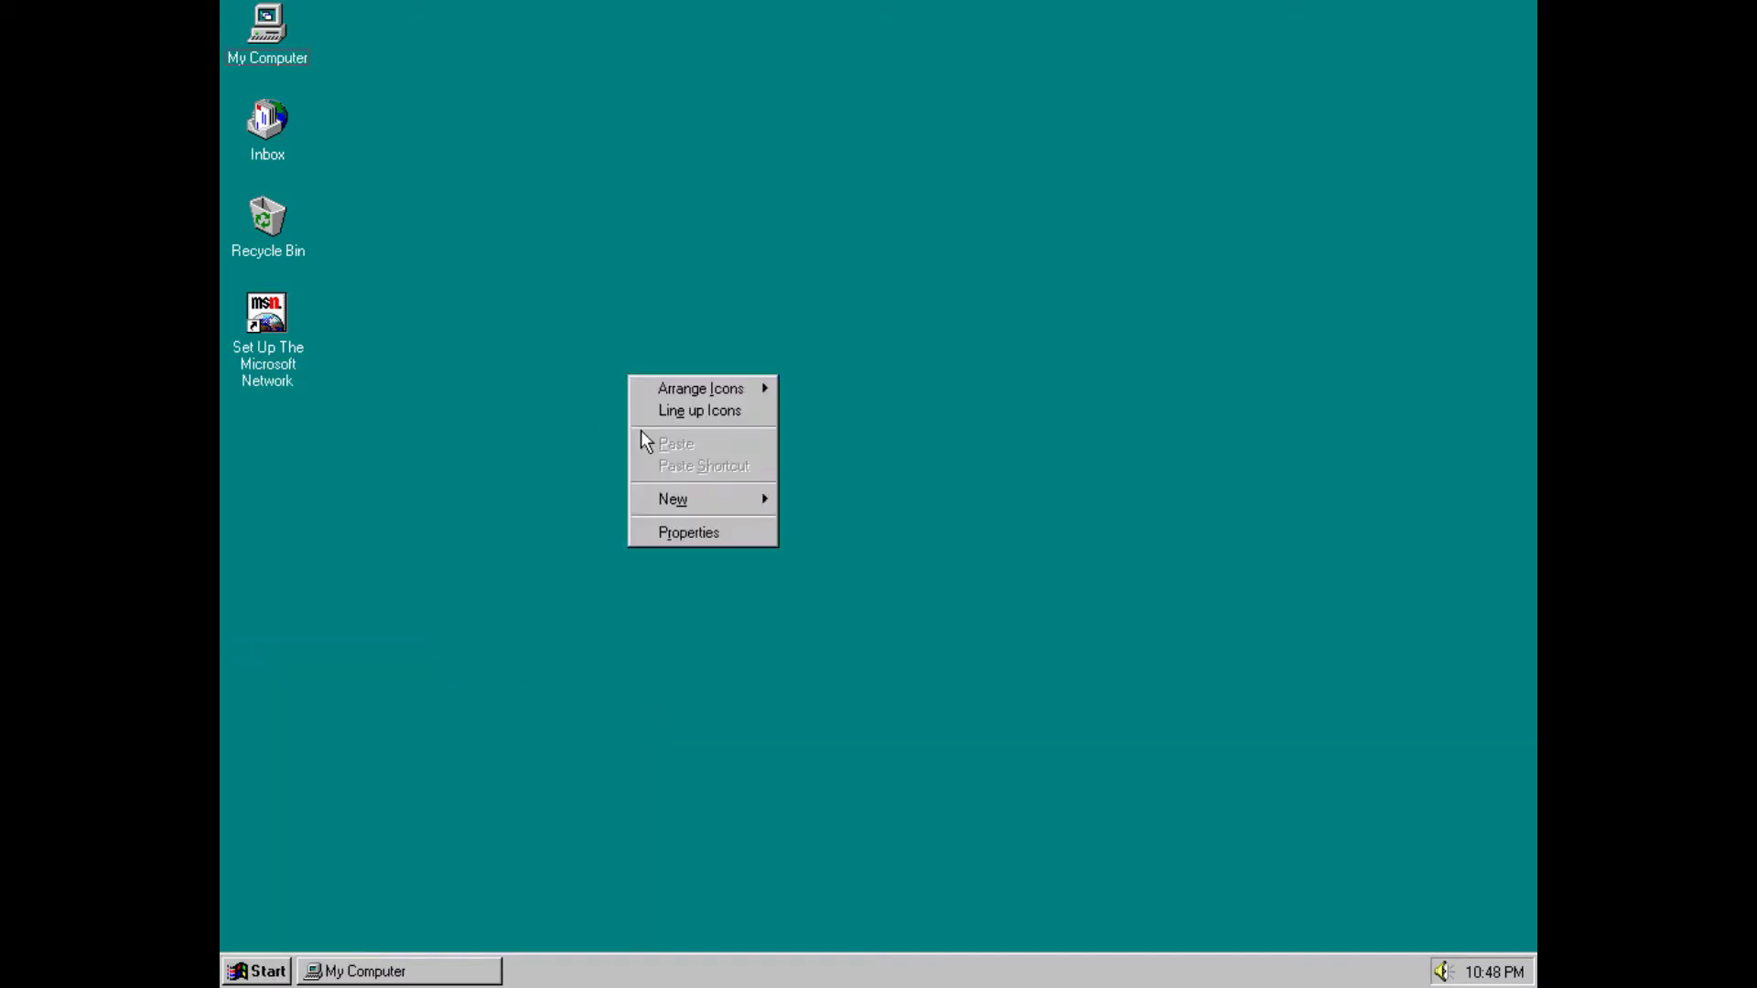
pyautogui.click(678, 538)
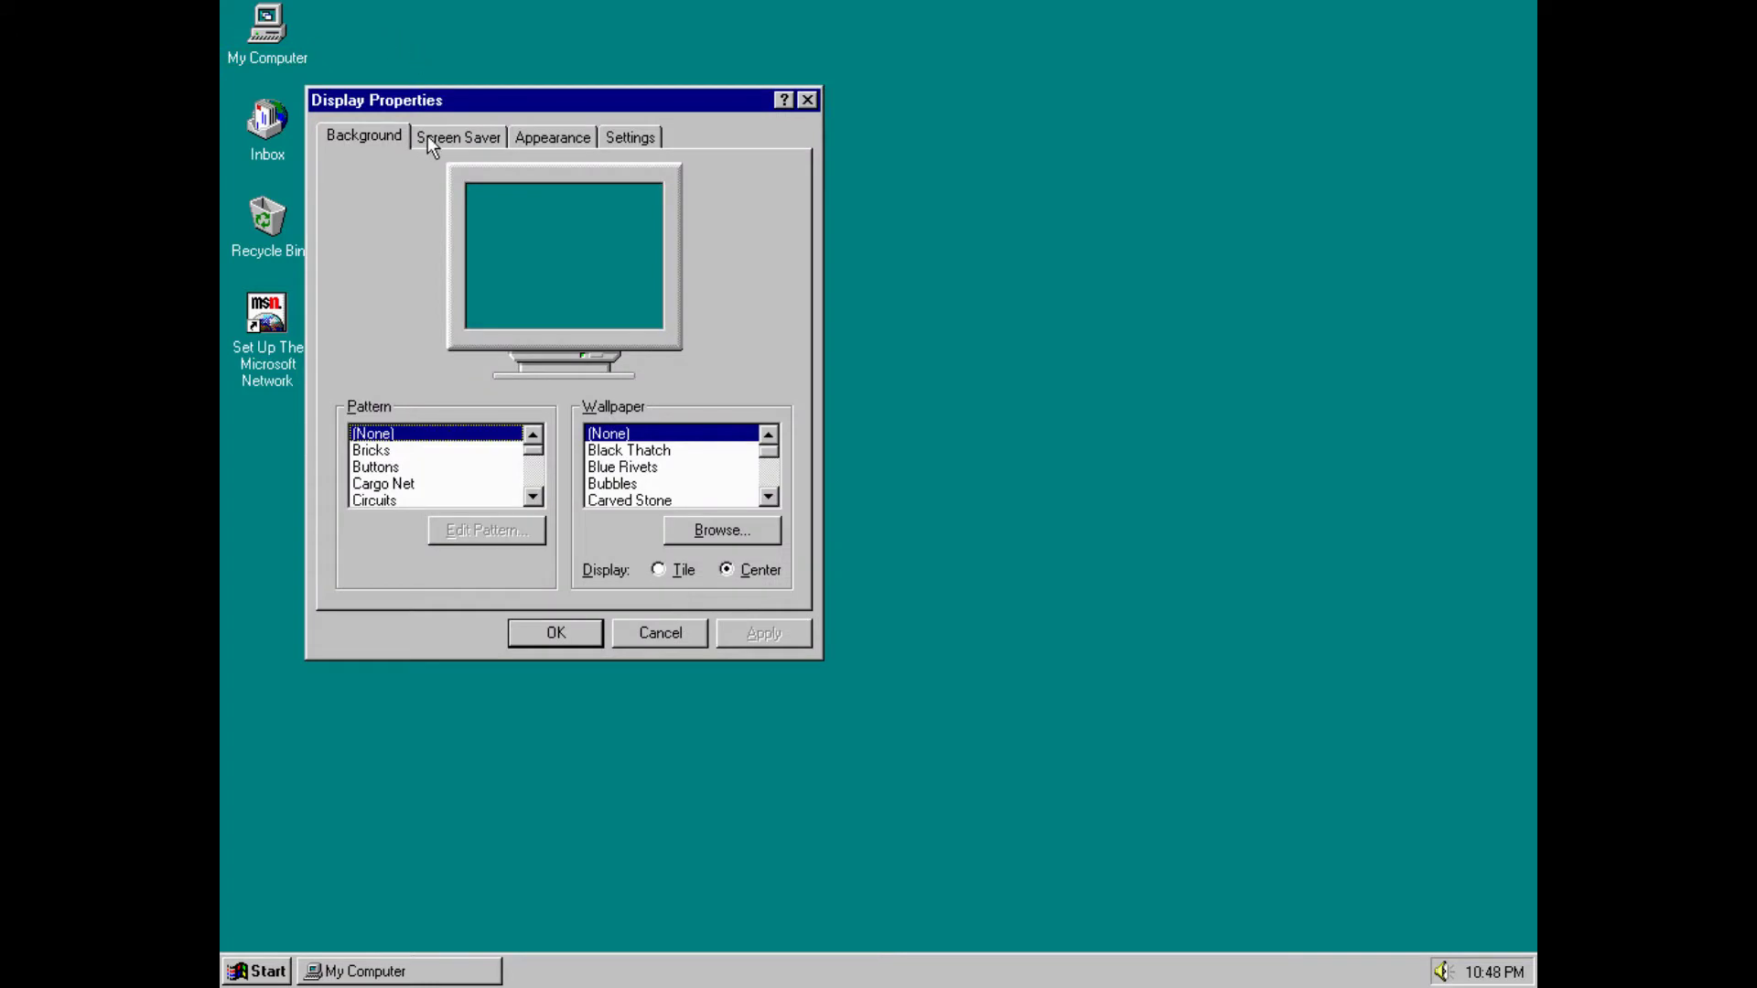
pyautogui.click(428, 139)
pyautogui.click(553, 137)
pyautogui.click(641, 137)
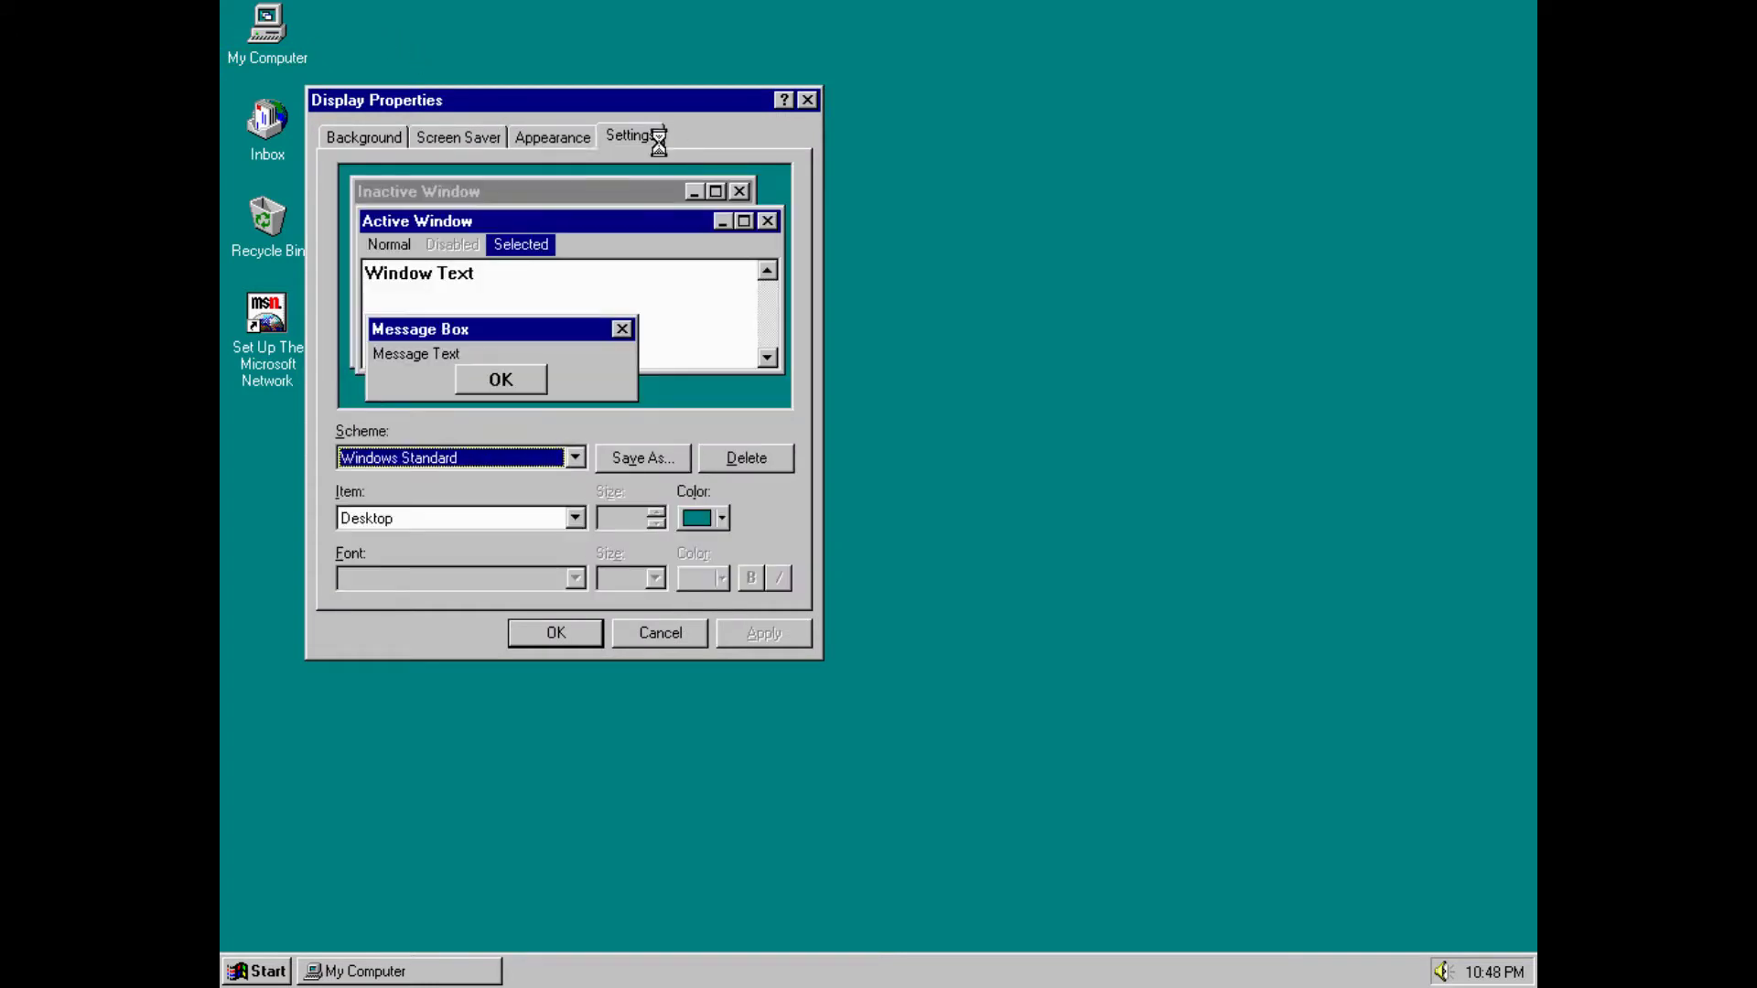
pyautogui.click(806, 99)
# Check My Computer's Device Manager, S3 ViRGE/DX/GX adapter, hardware profiles and performance, then close System Properties
pyautogui.rightClick(275, 37)
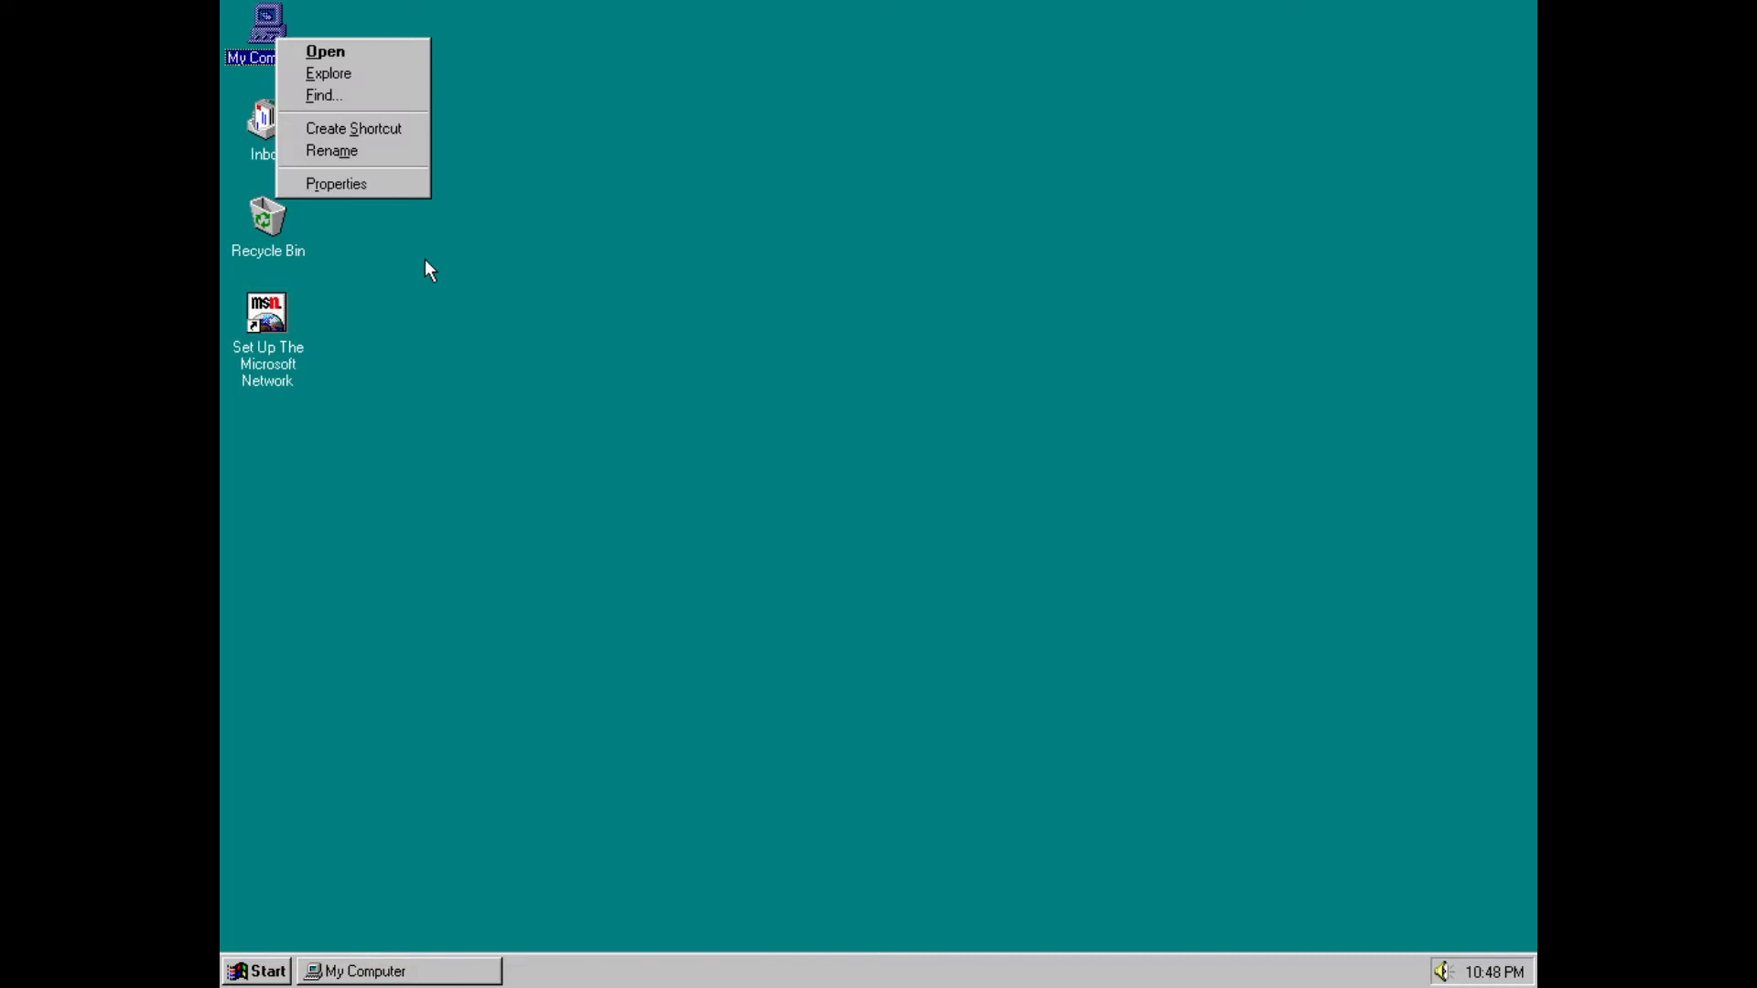
pyautogui.click(404, 183)
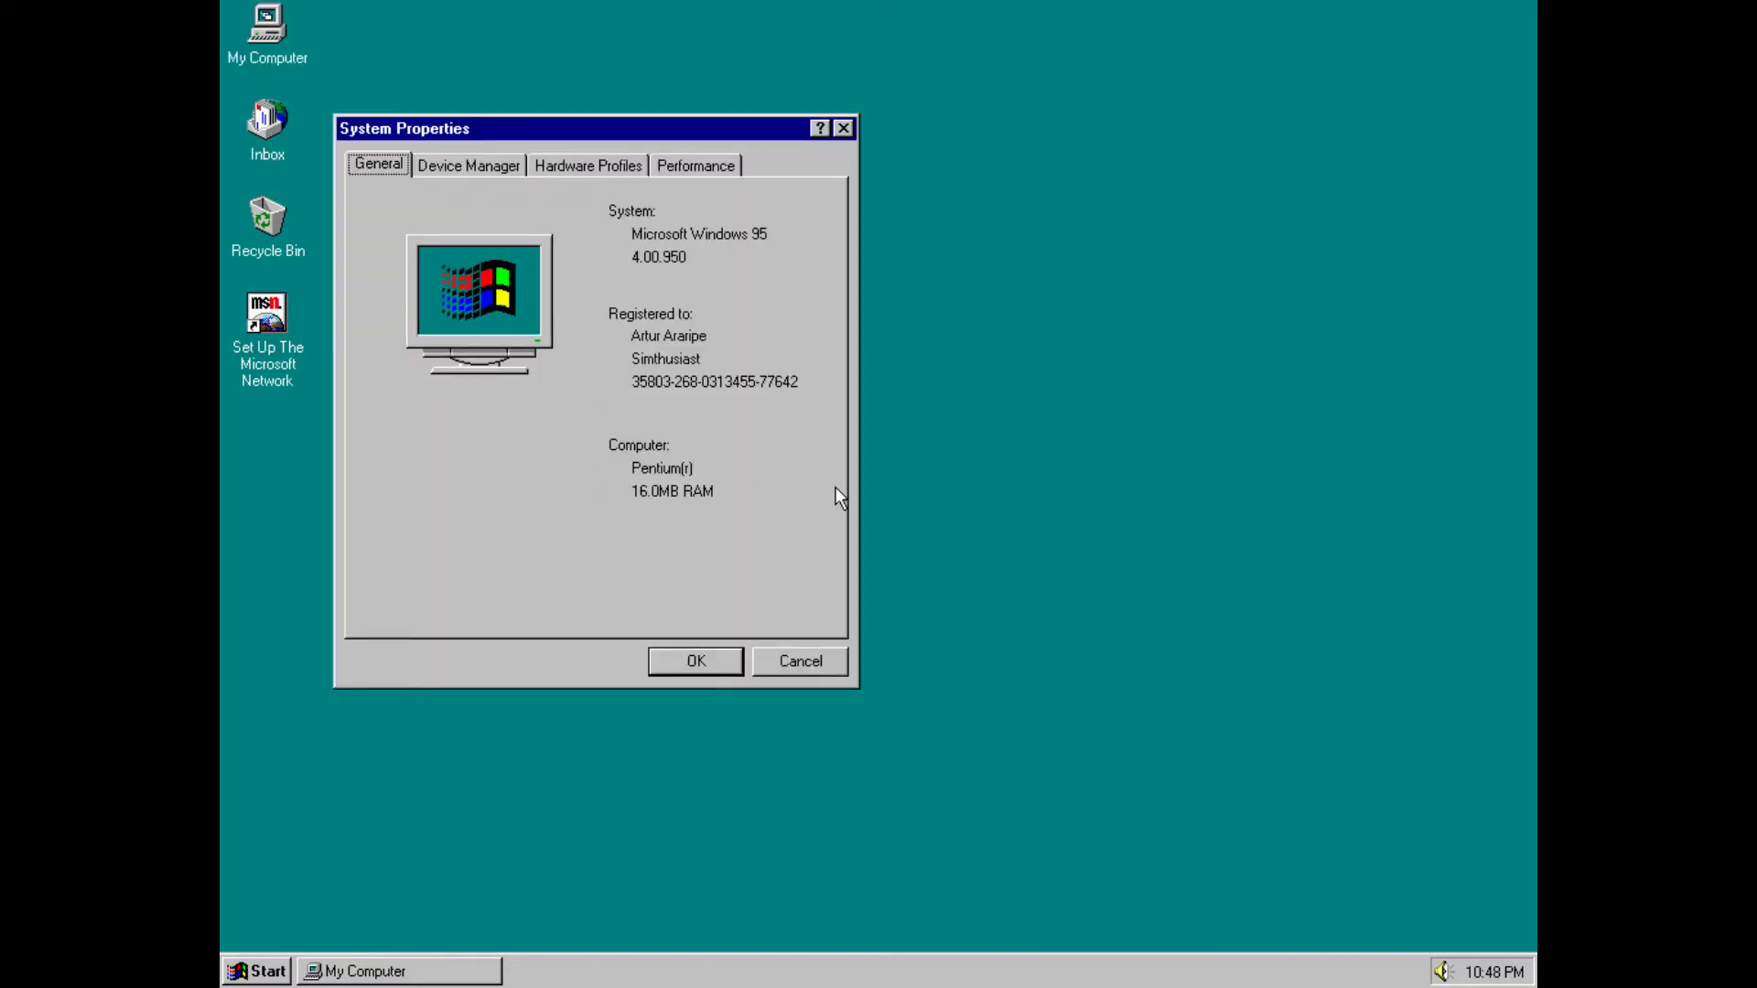
pyautogui.click(495, 167)
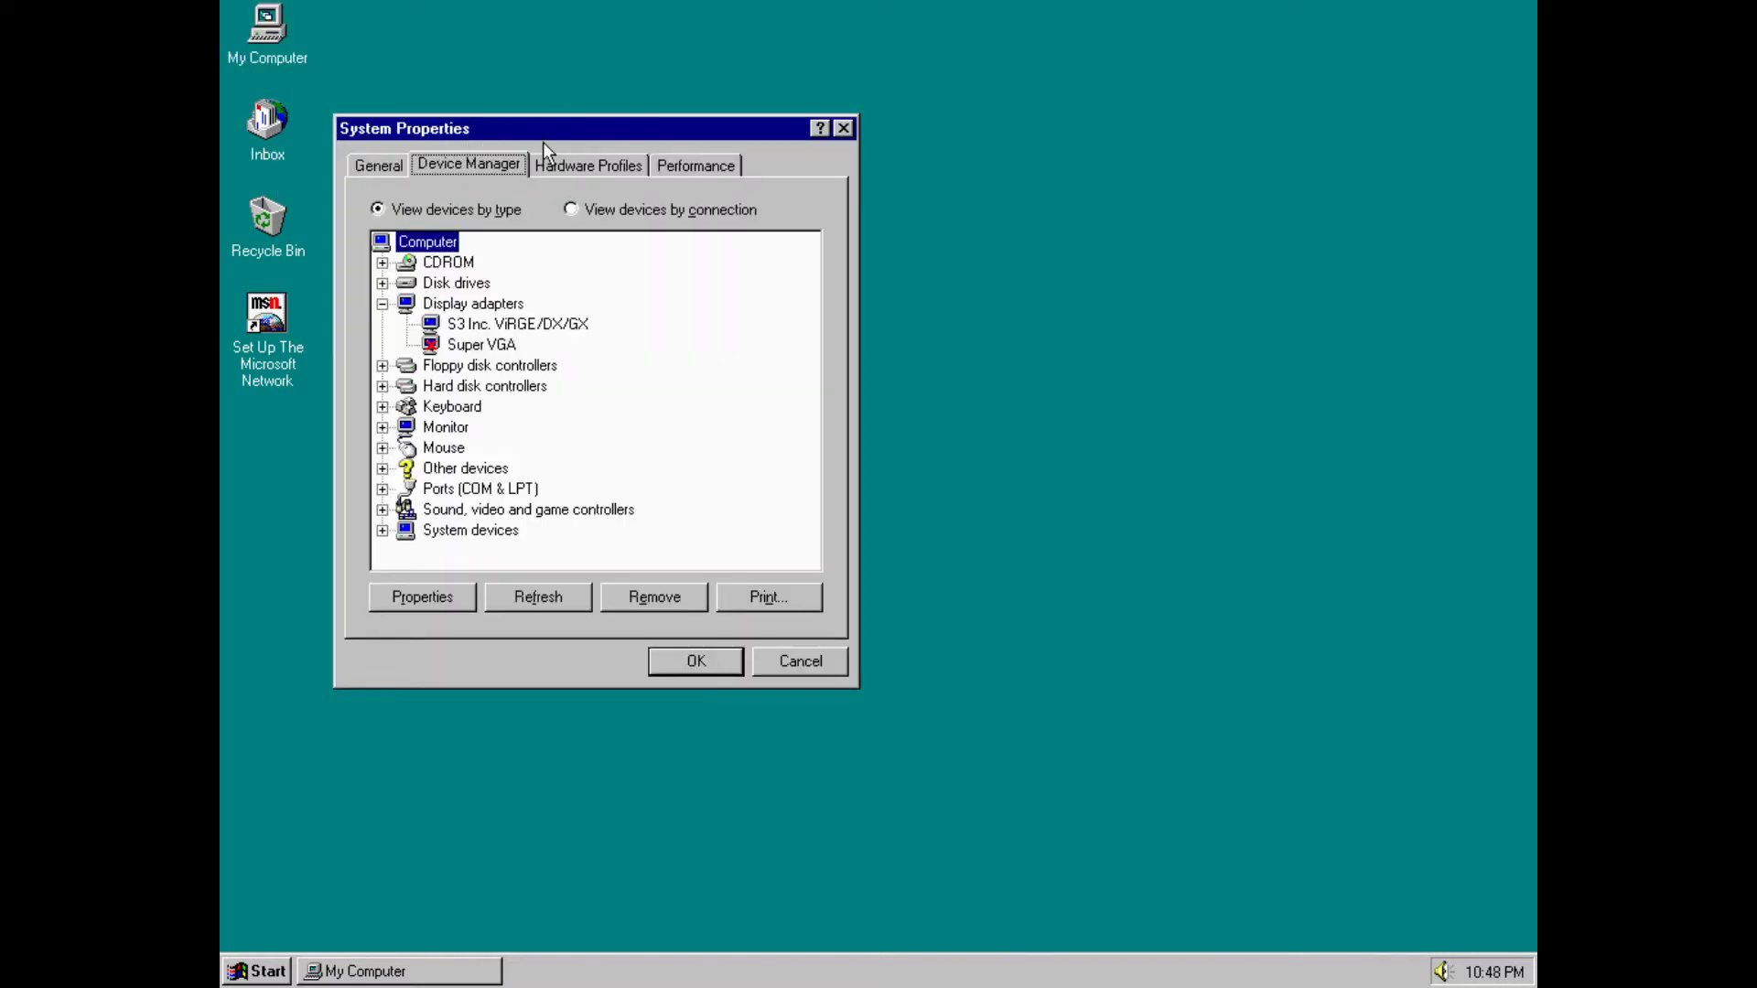
pyautogui.moveTo(549, 130); pyautogui.dragTo(613, 192)
pyautogui.click(590, 388)
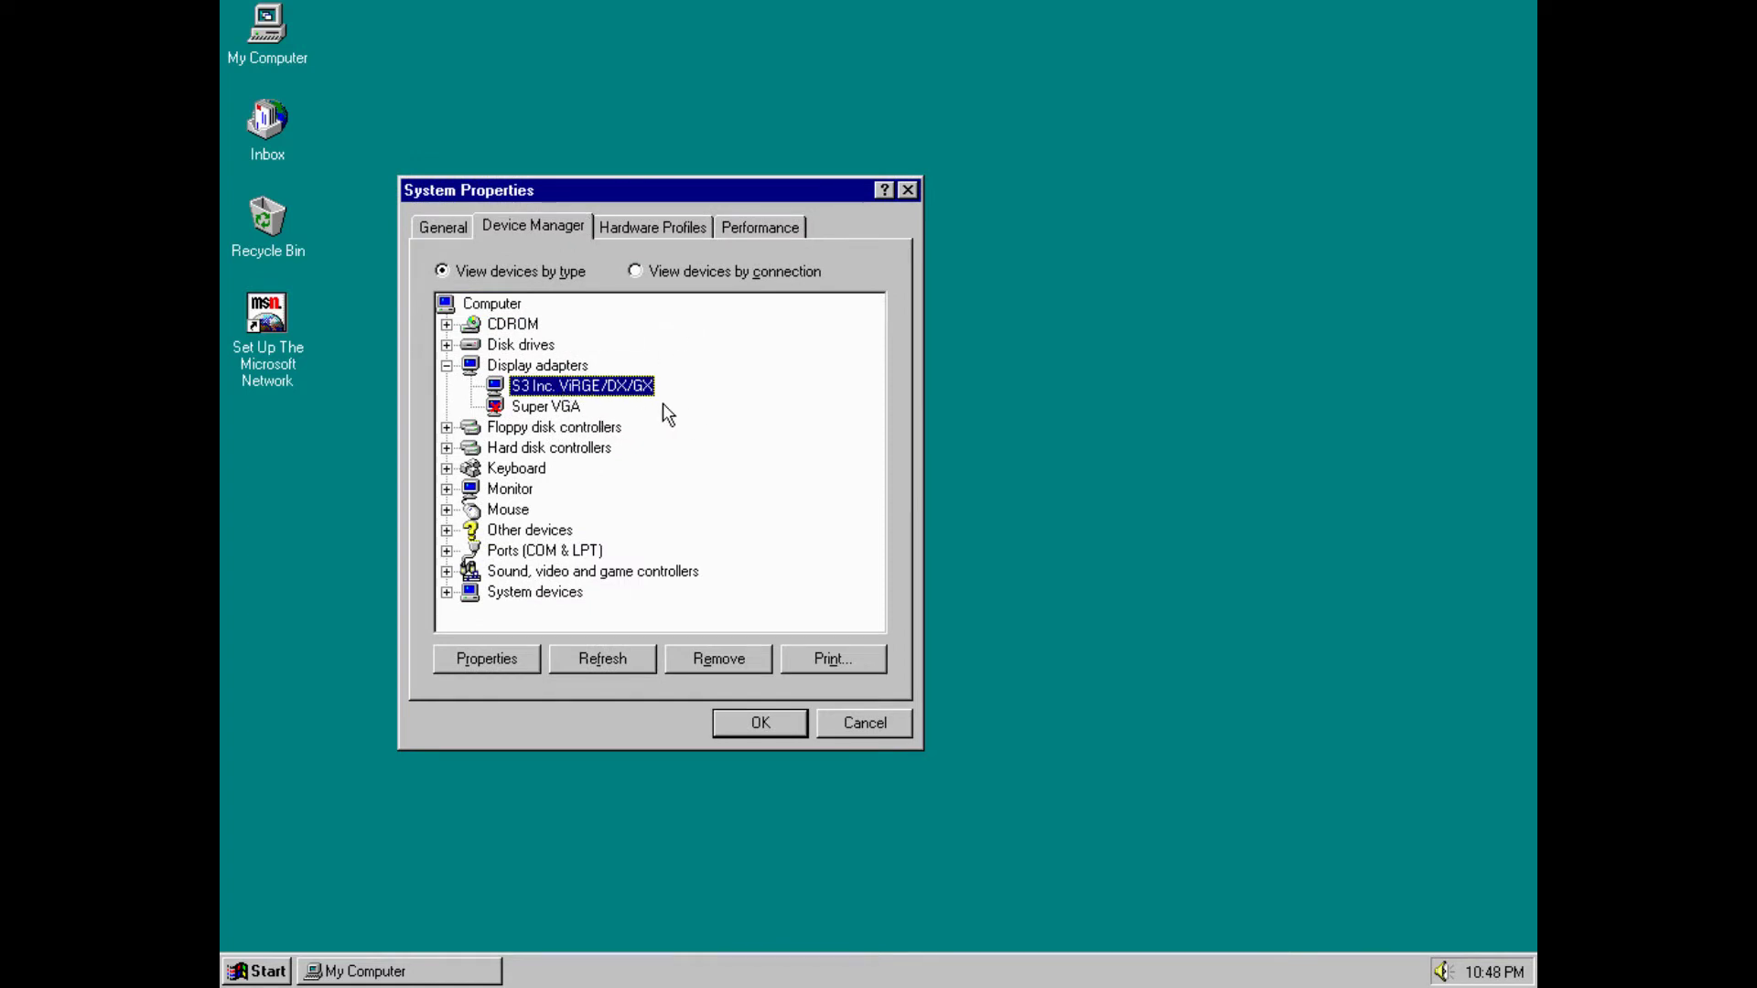
pyautogui.click(677, 229)
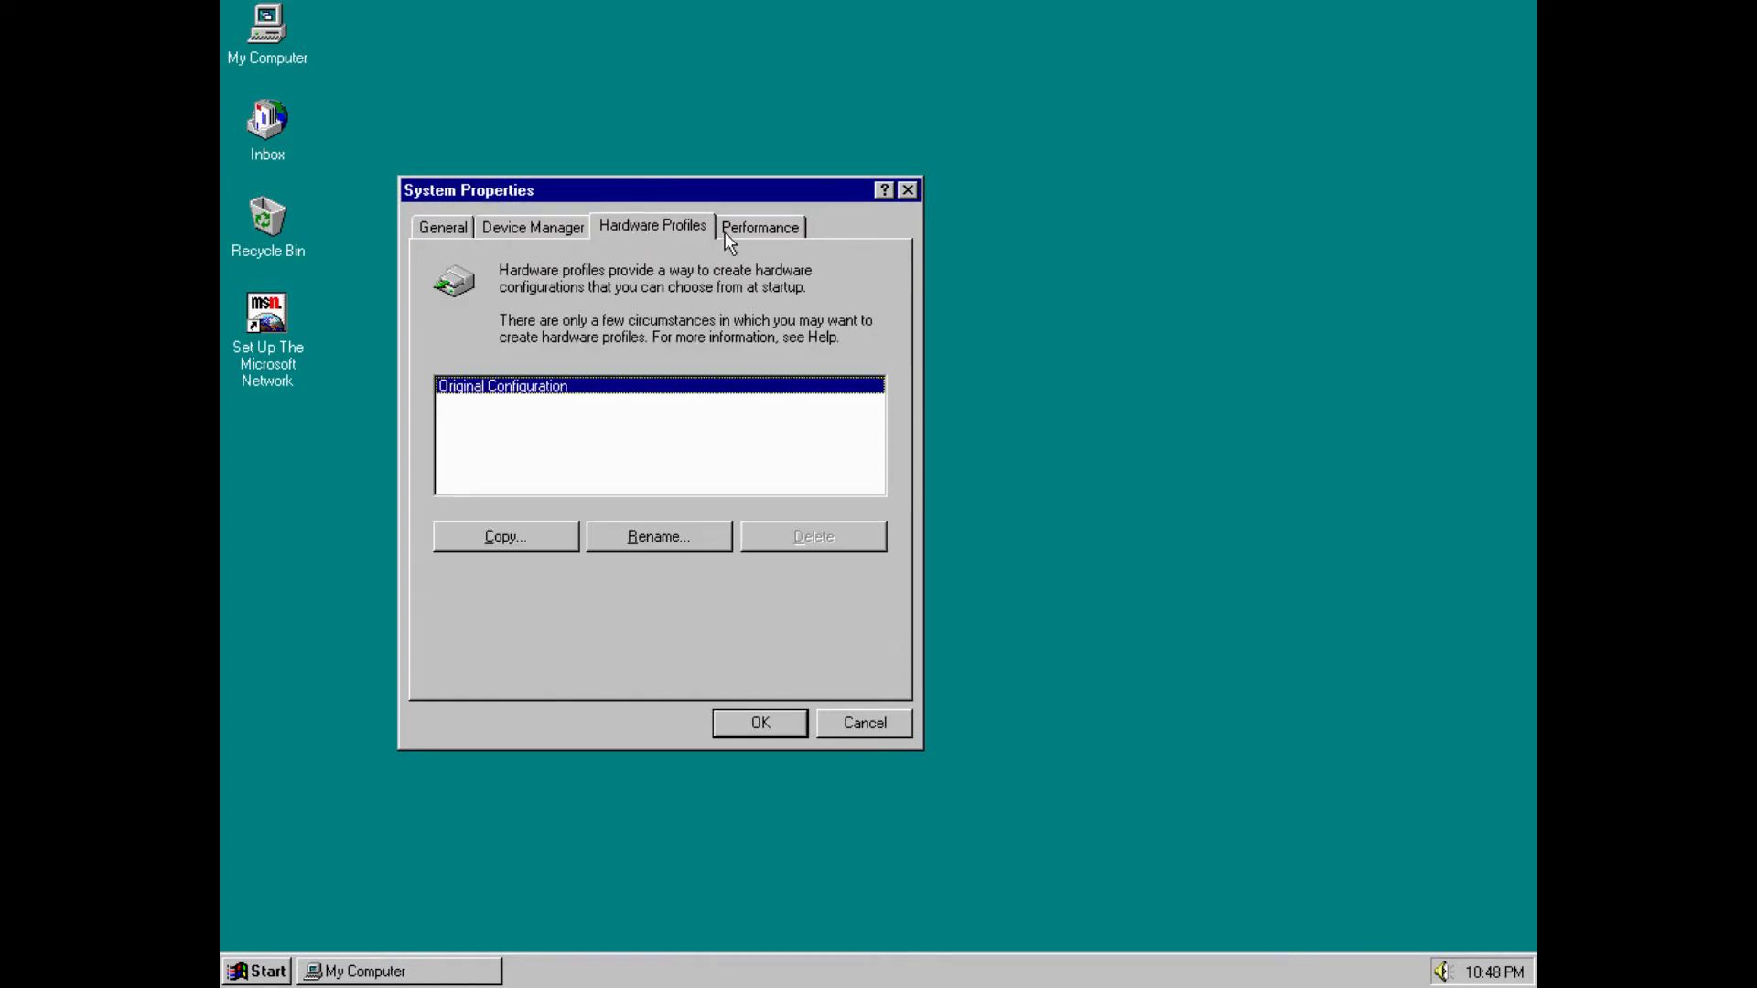
pyautogui.click(727, 229)
pyautogui.click(906, 190)
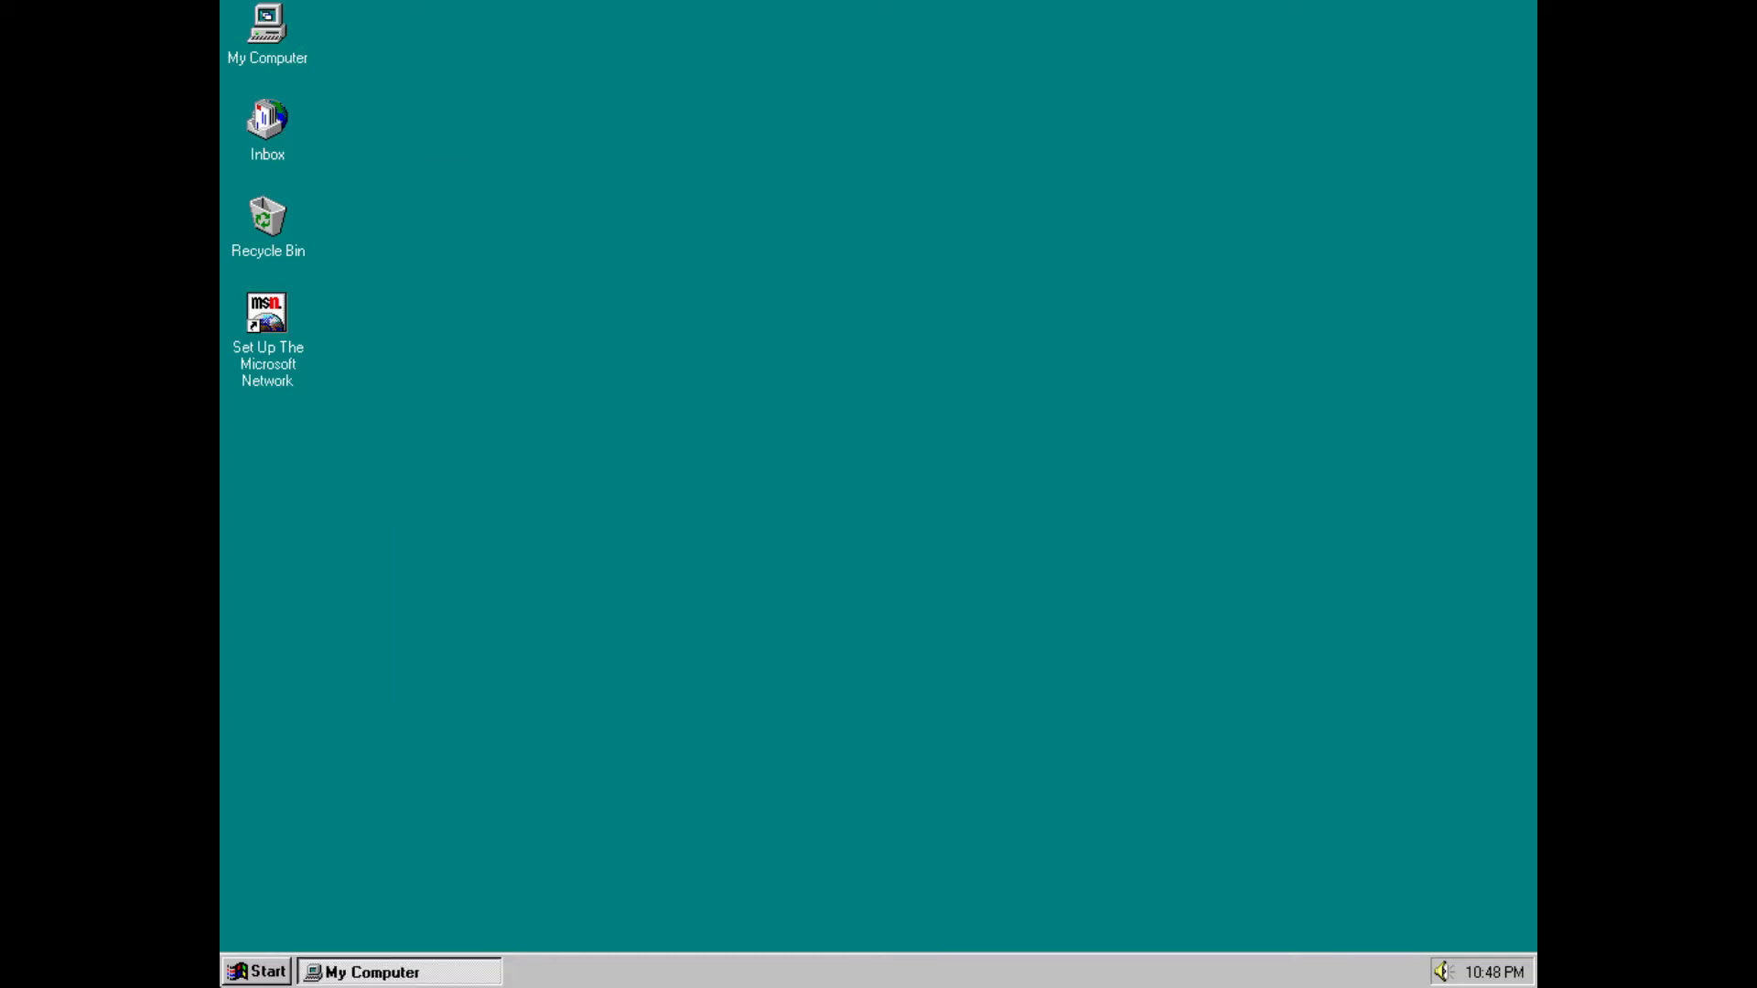
# Launch Adobe Photoshop 3.0 from the Start menu's Programs list
pyautogui.click(259, 971)
pyautogui.moveTo(329, 674)
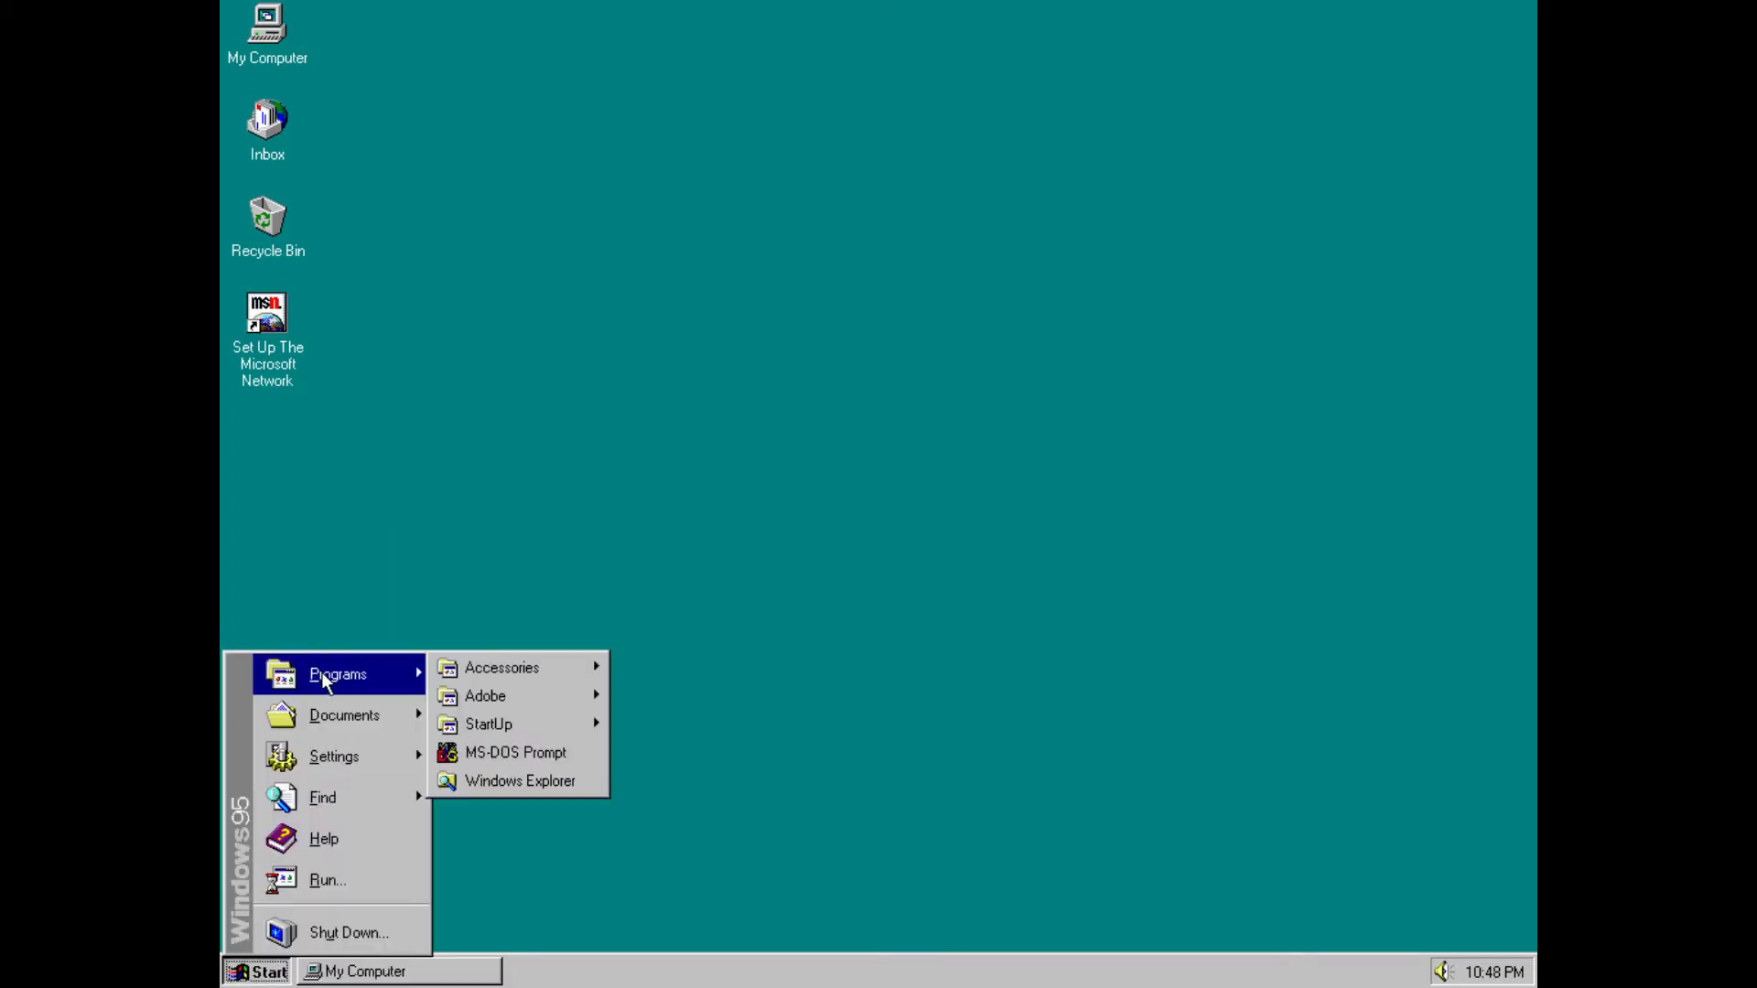
pyautogui.moveTo(523, 695)
pyautogui.click(682, 694)
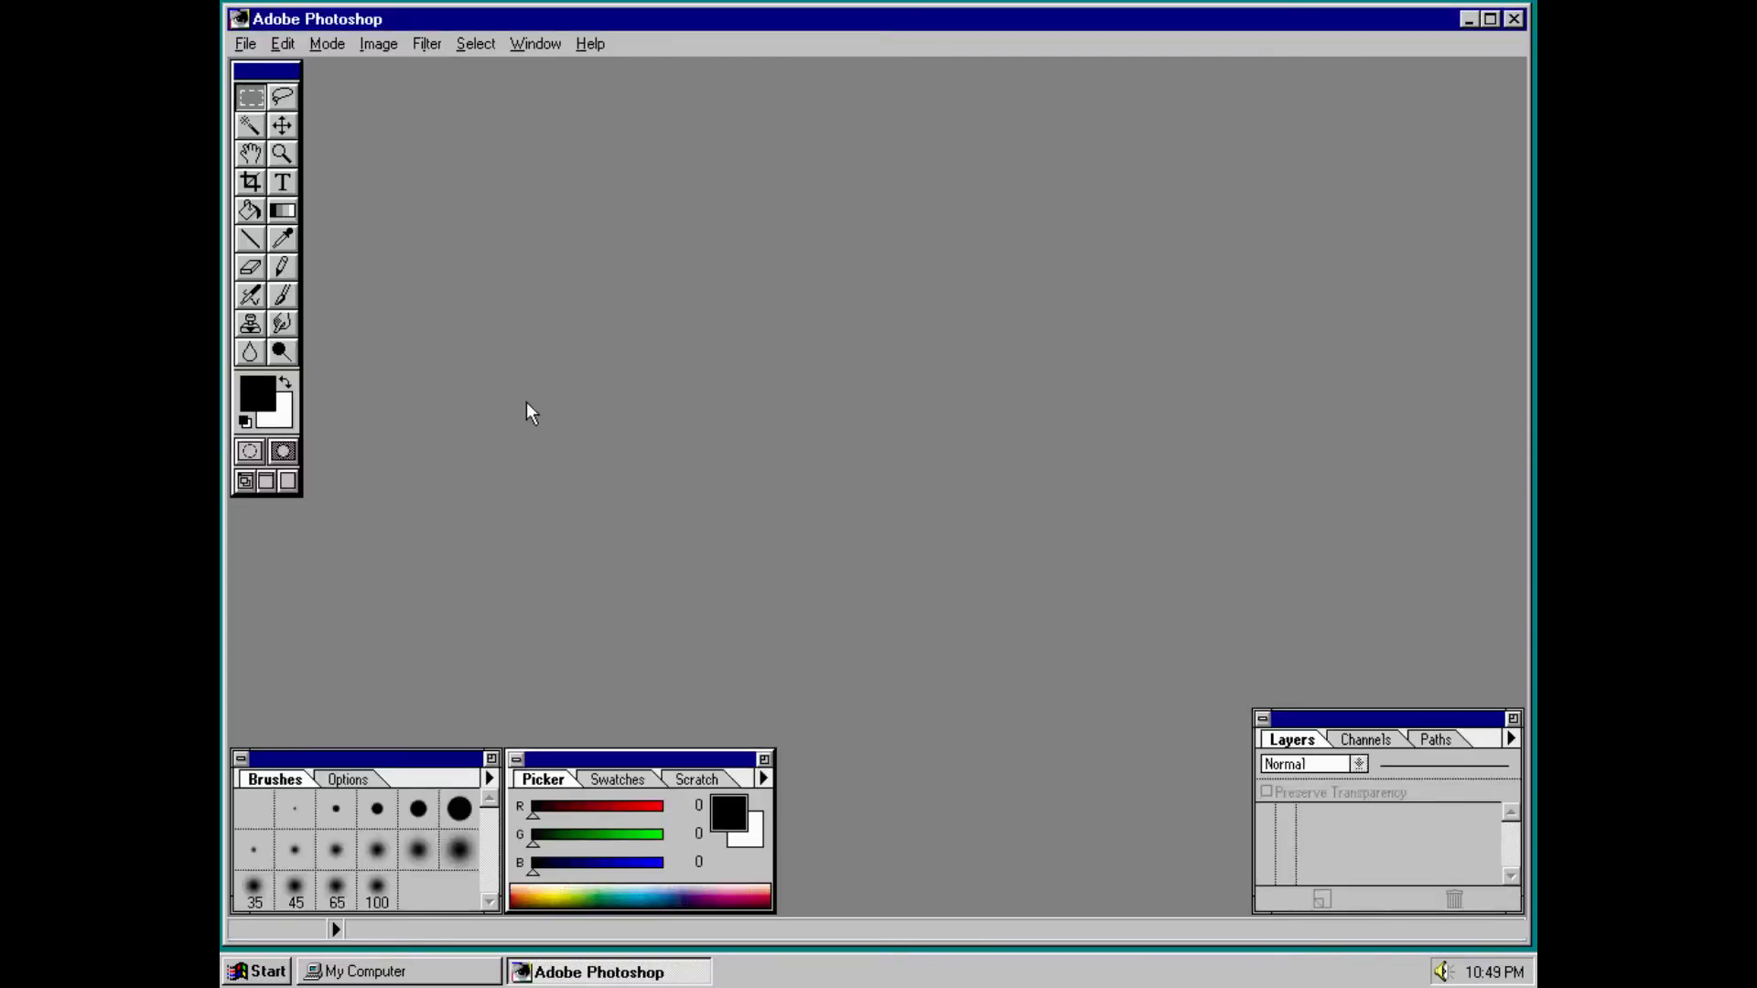
# Create a new image with width and height measured in pixels, 504 × 360
pyautogui.click(255, 45)
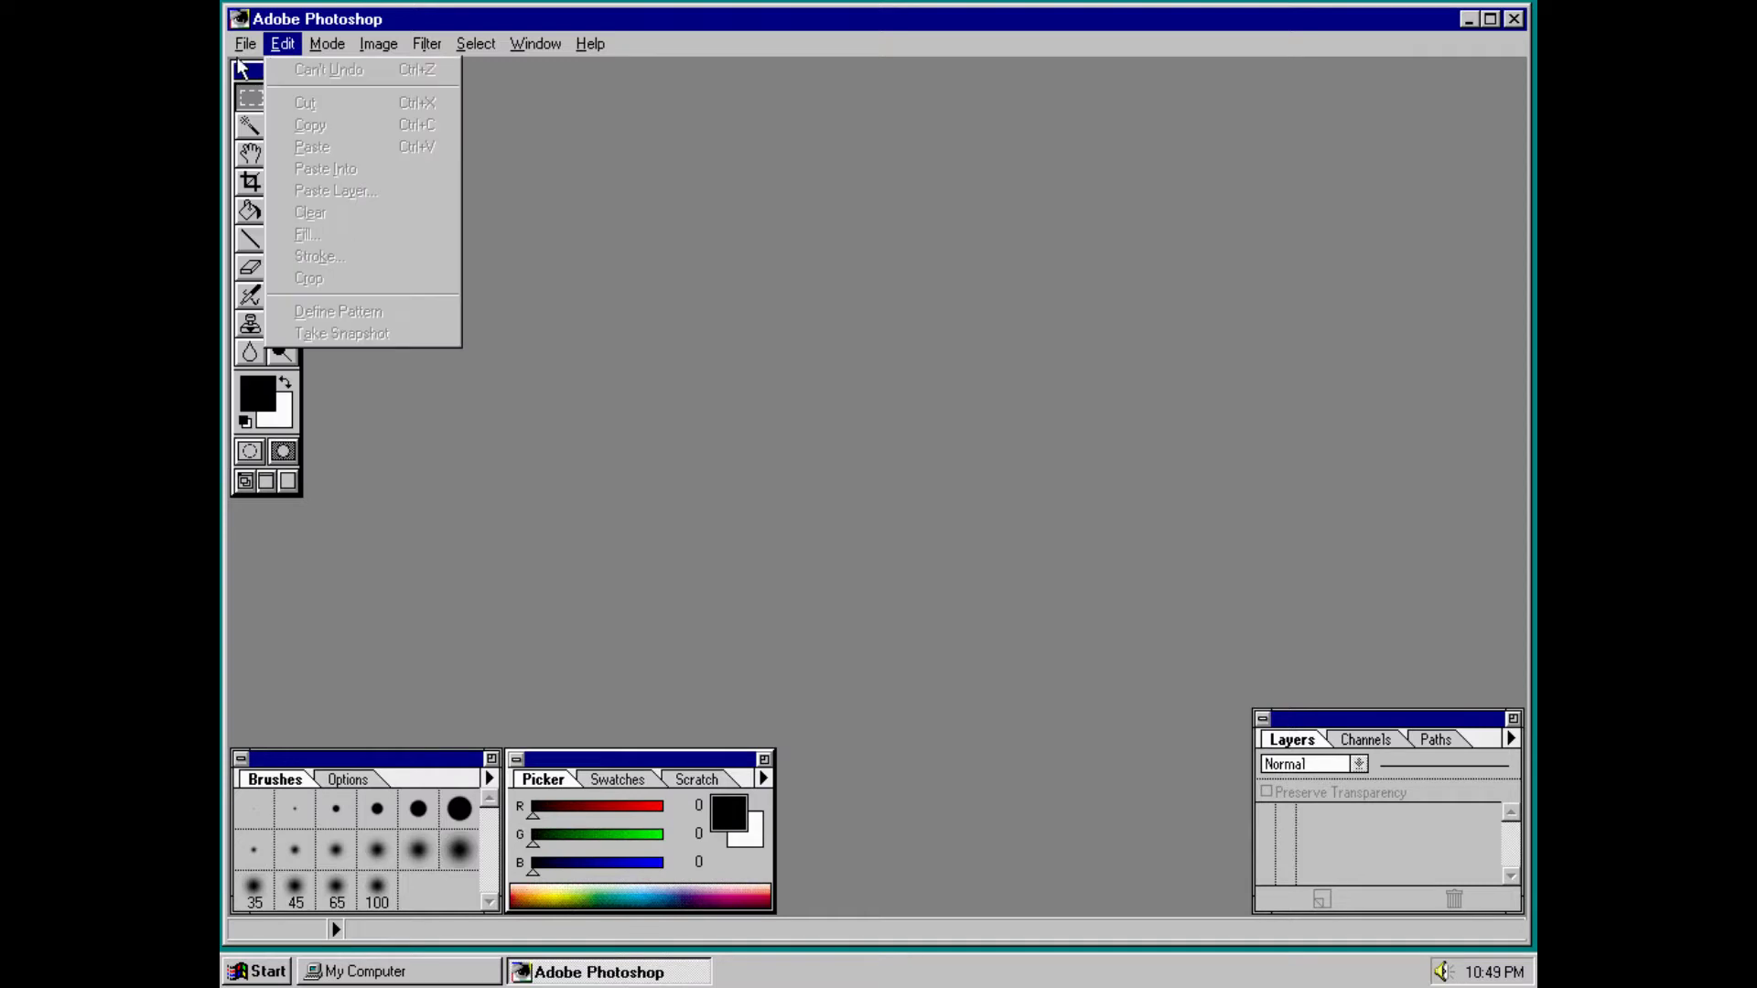
pyautogui.click(259, 72)
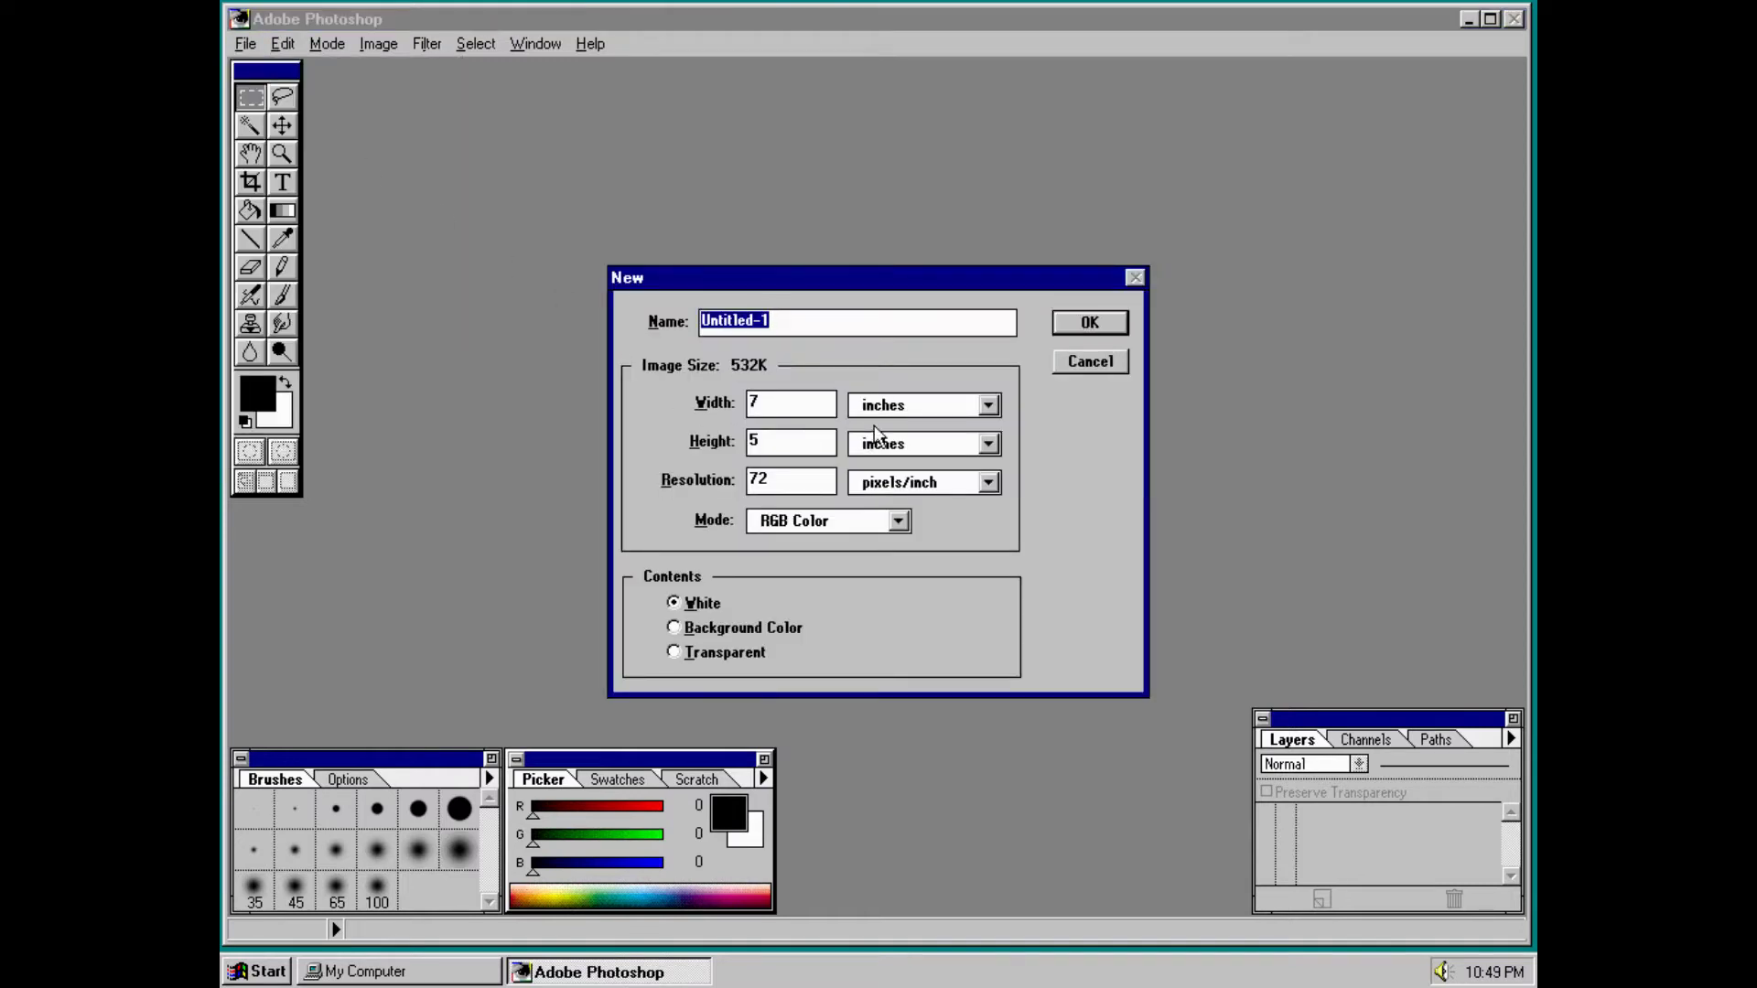
pyautogui.click(988, 405)
pyautogui.click(961, 430)
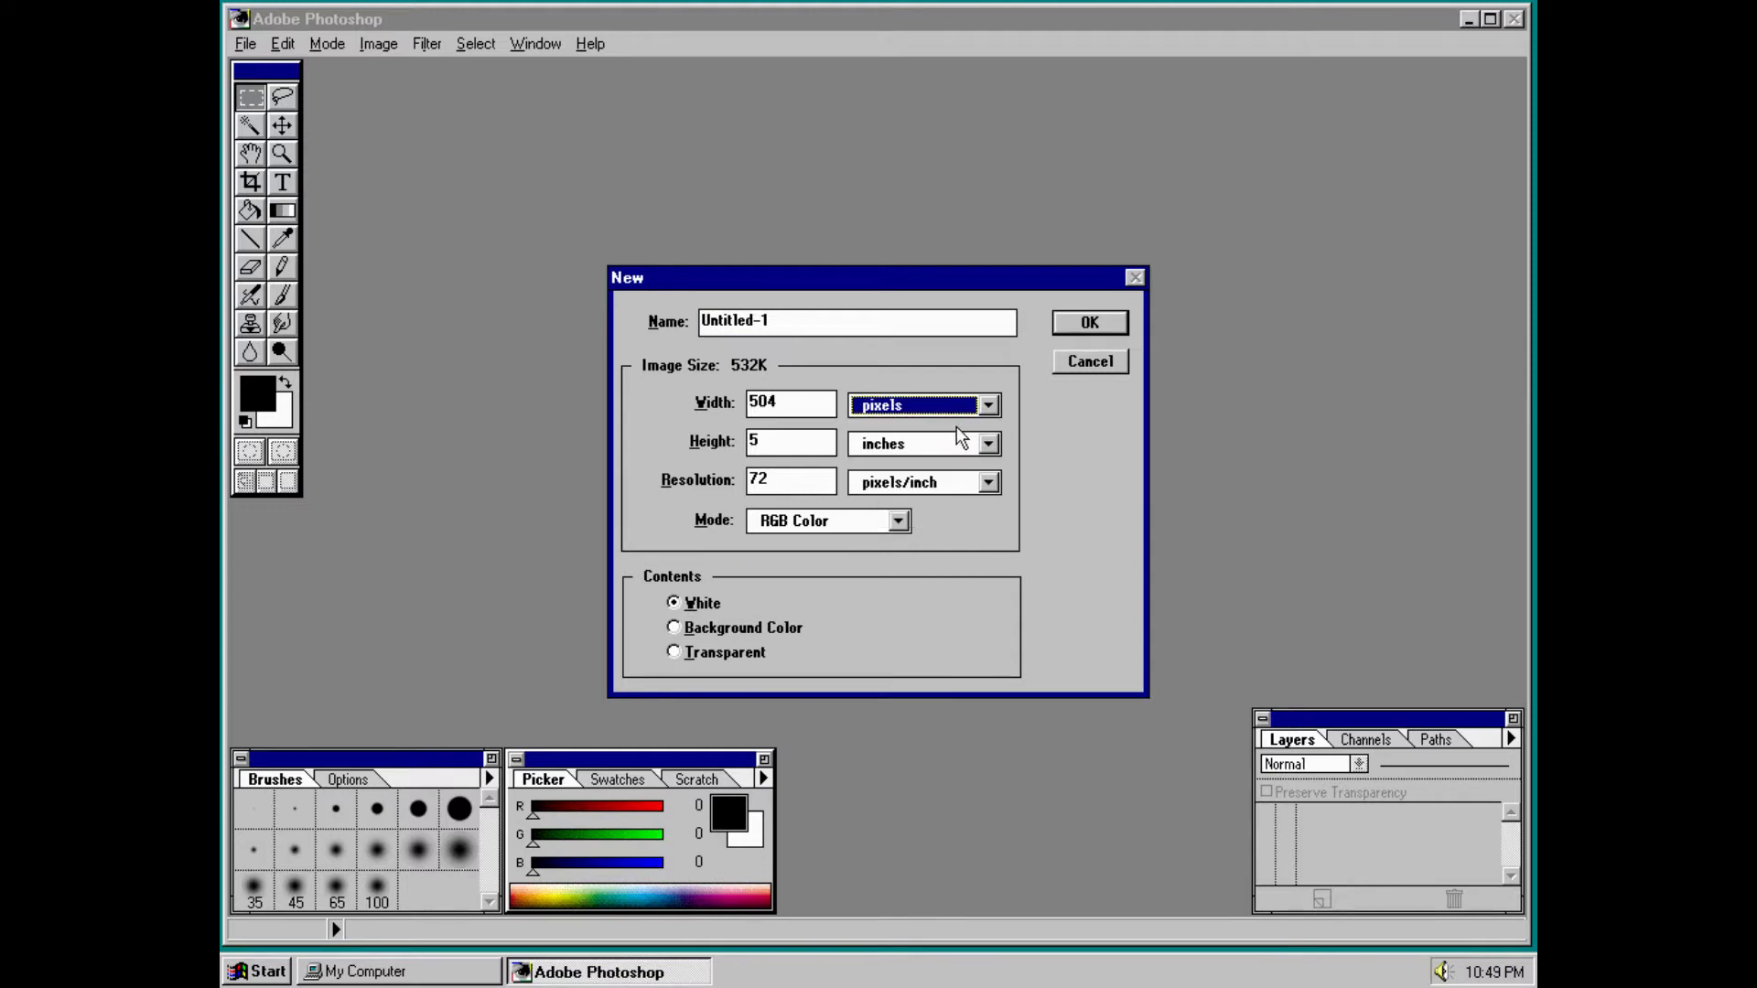
pyautogui.click(988, 444)
pyautogui.click(949, 464)
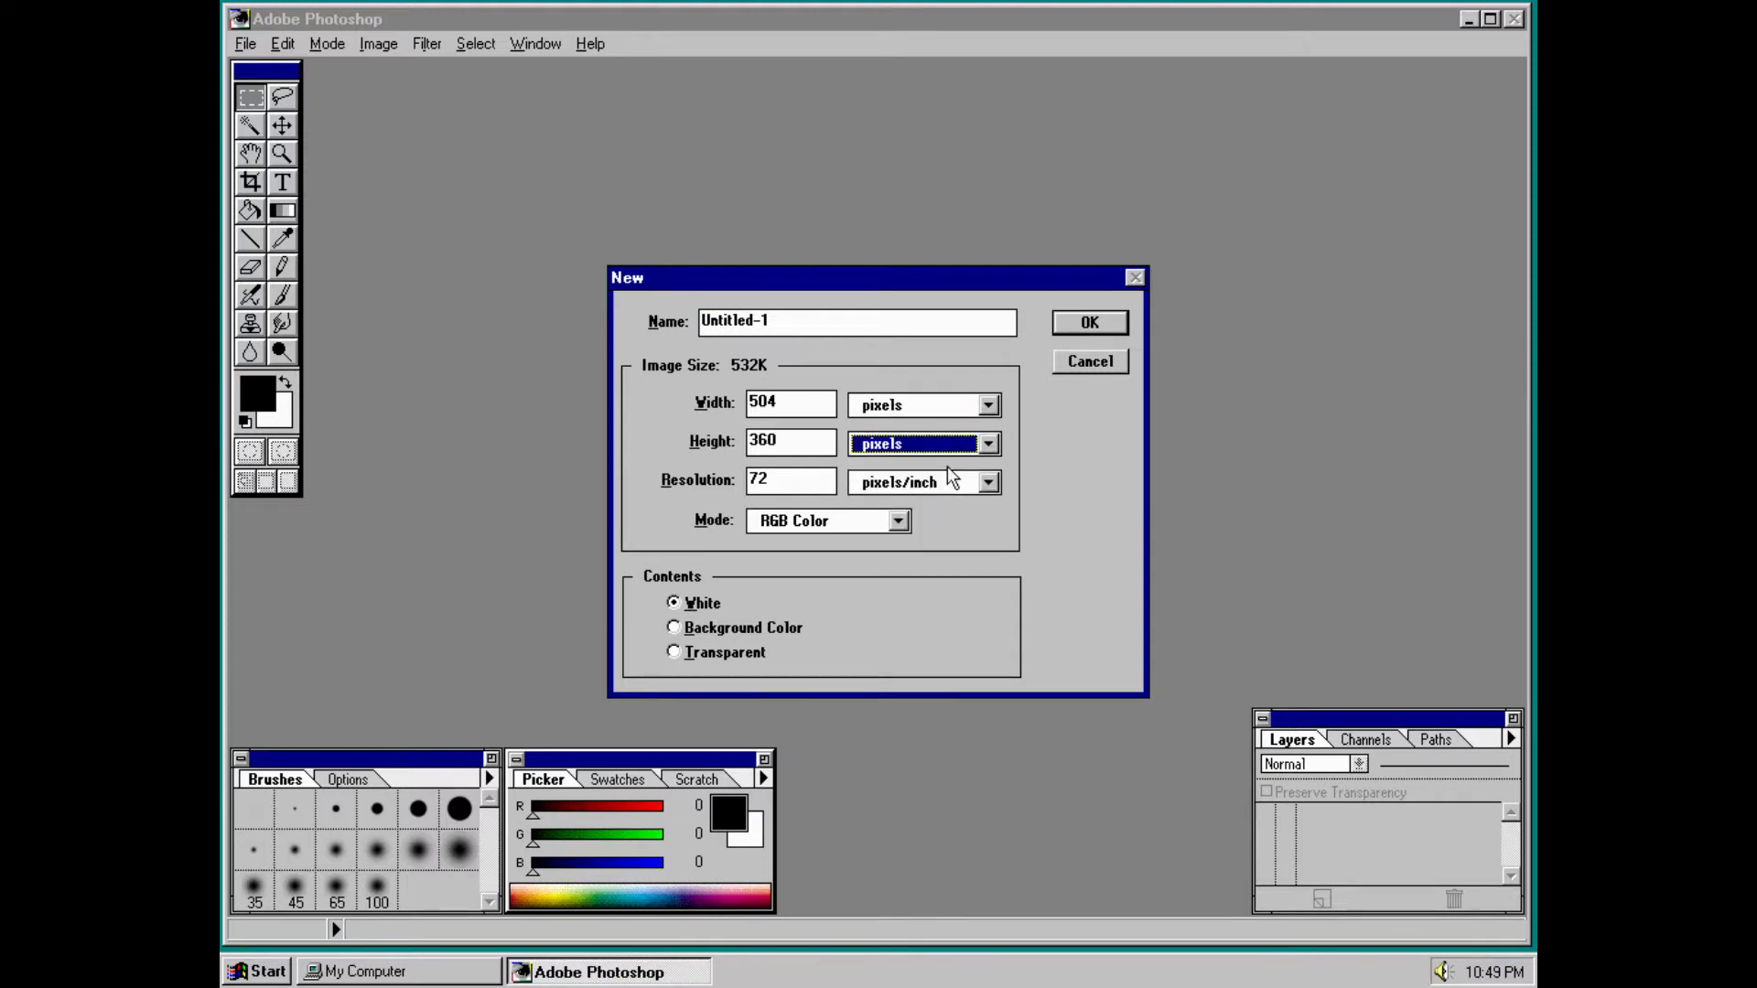
# Maximize Untitled-1, select the whole white canvas with the Magic Wand, and choose the Pencil tool
pyautogui.click(1083, 326)
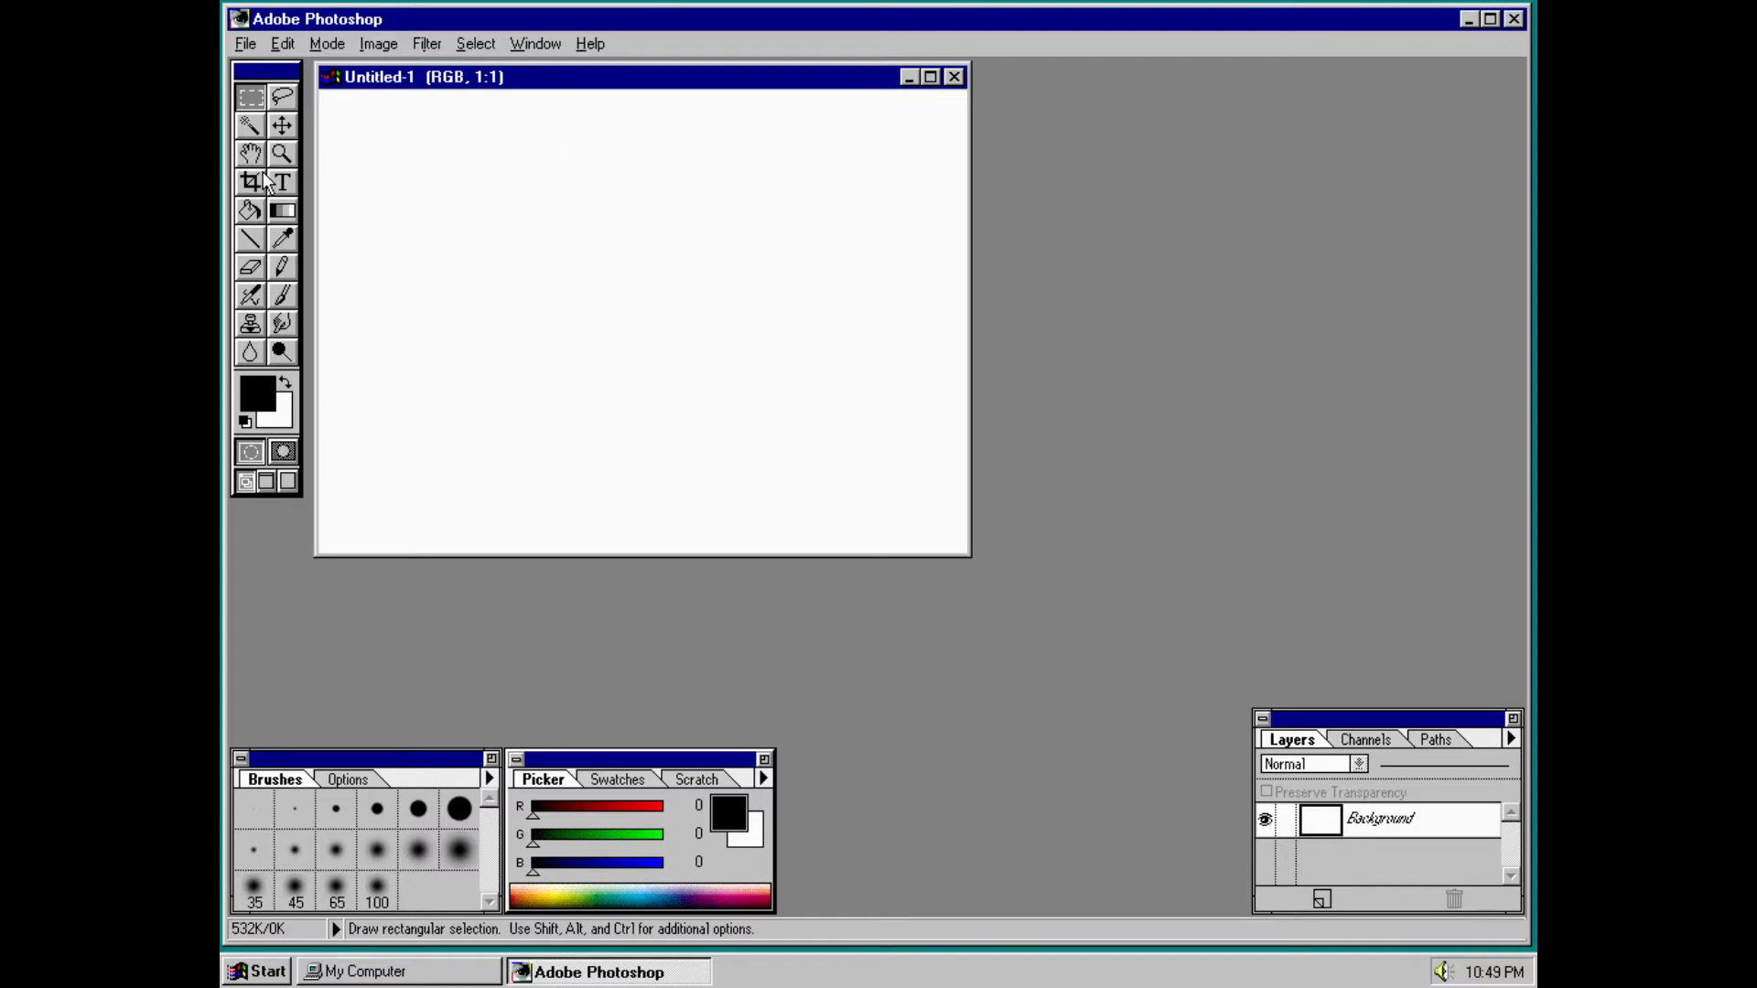
pyautogui.click(931, 78)
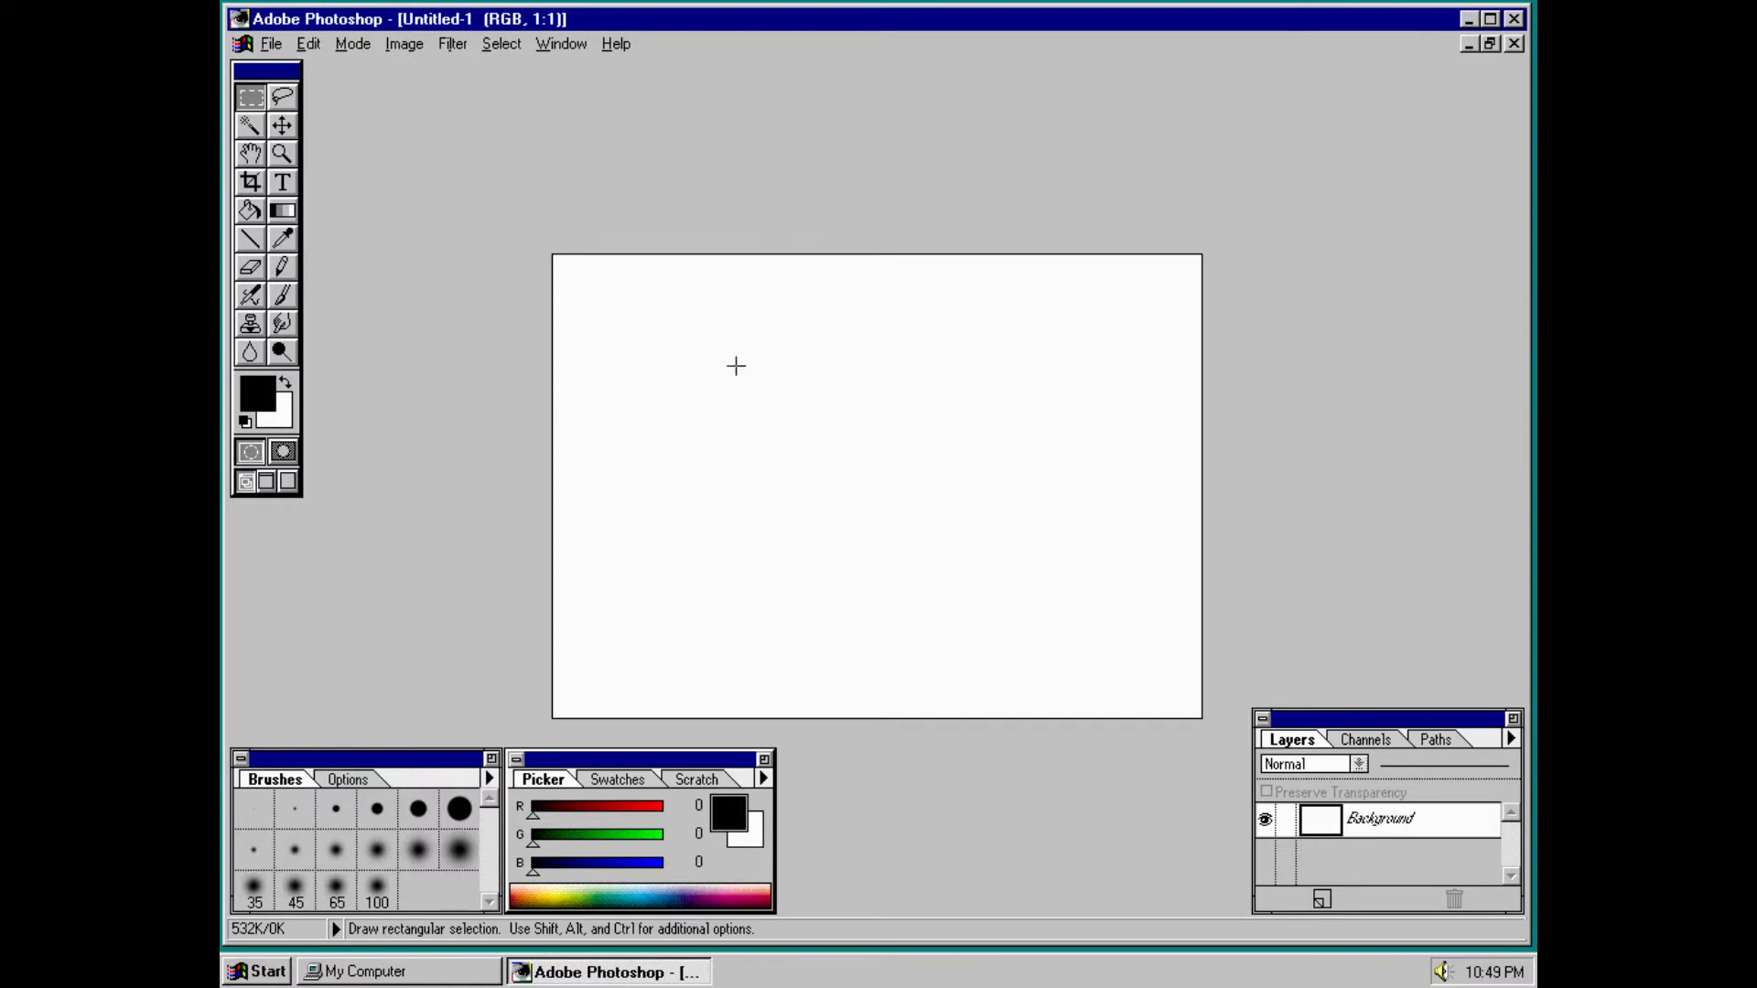
pyautogui.click(245, 127)
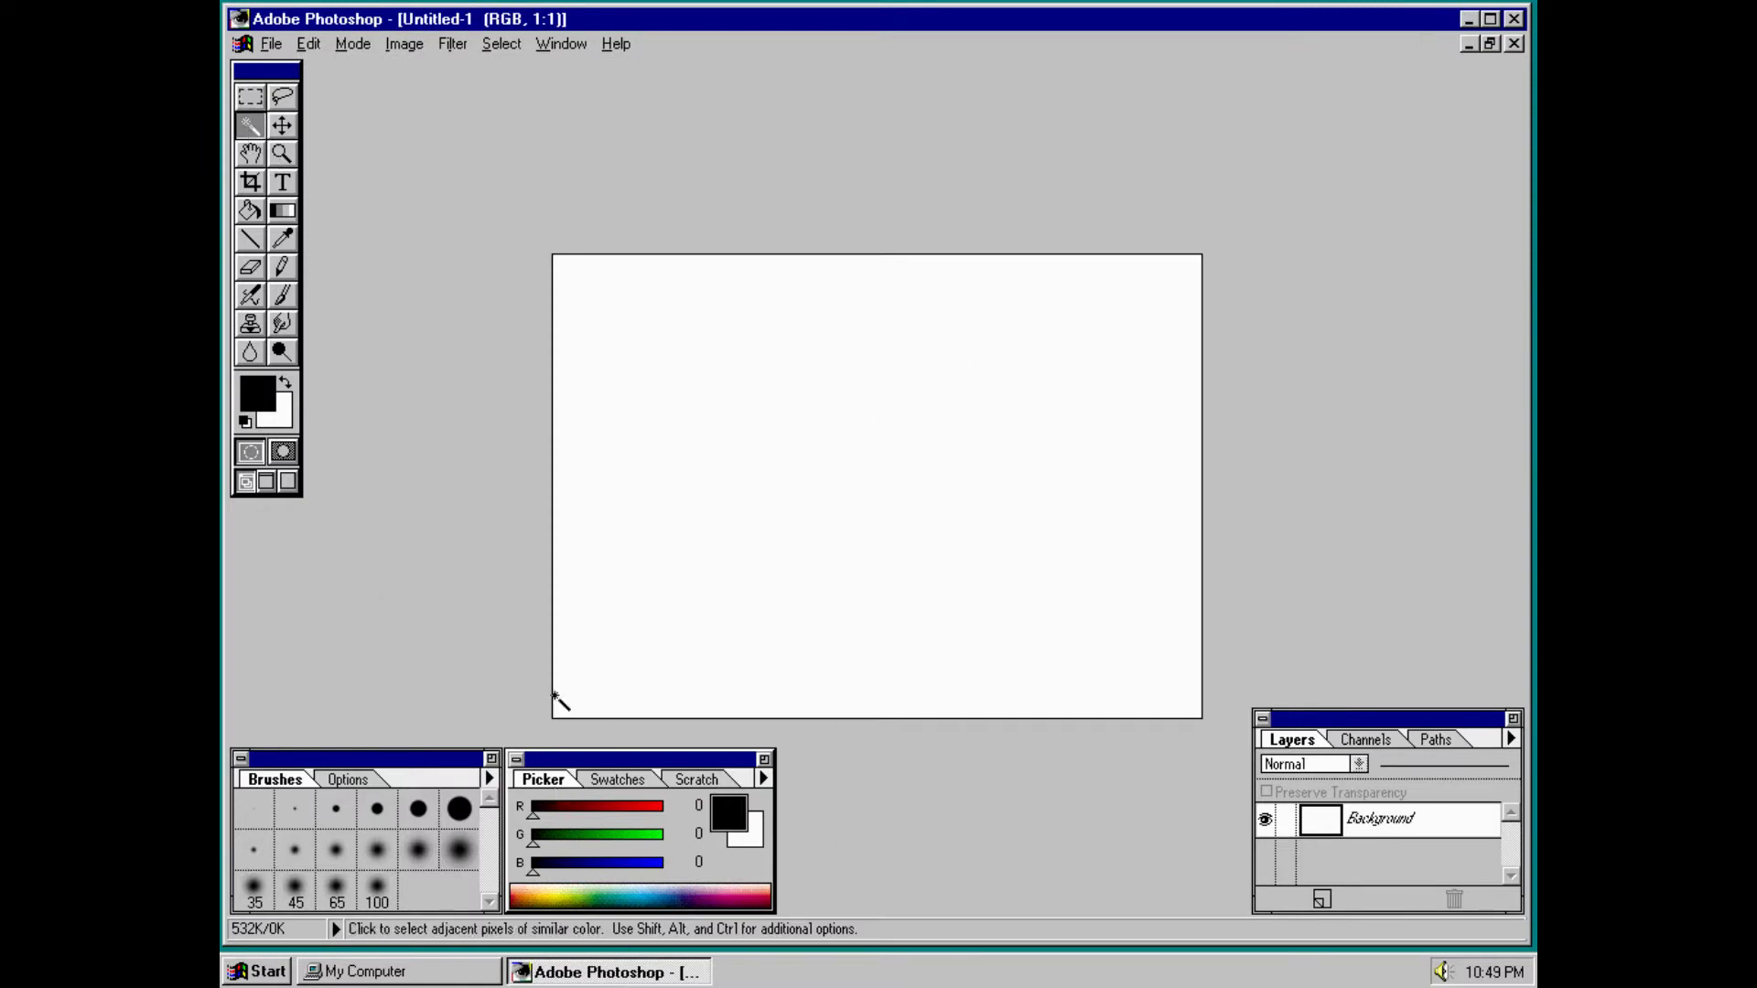
pyautogui.click(632, 465)
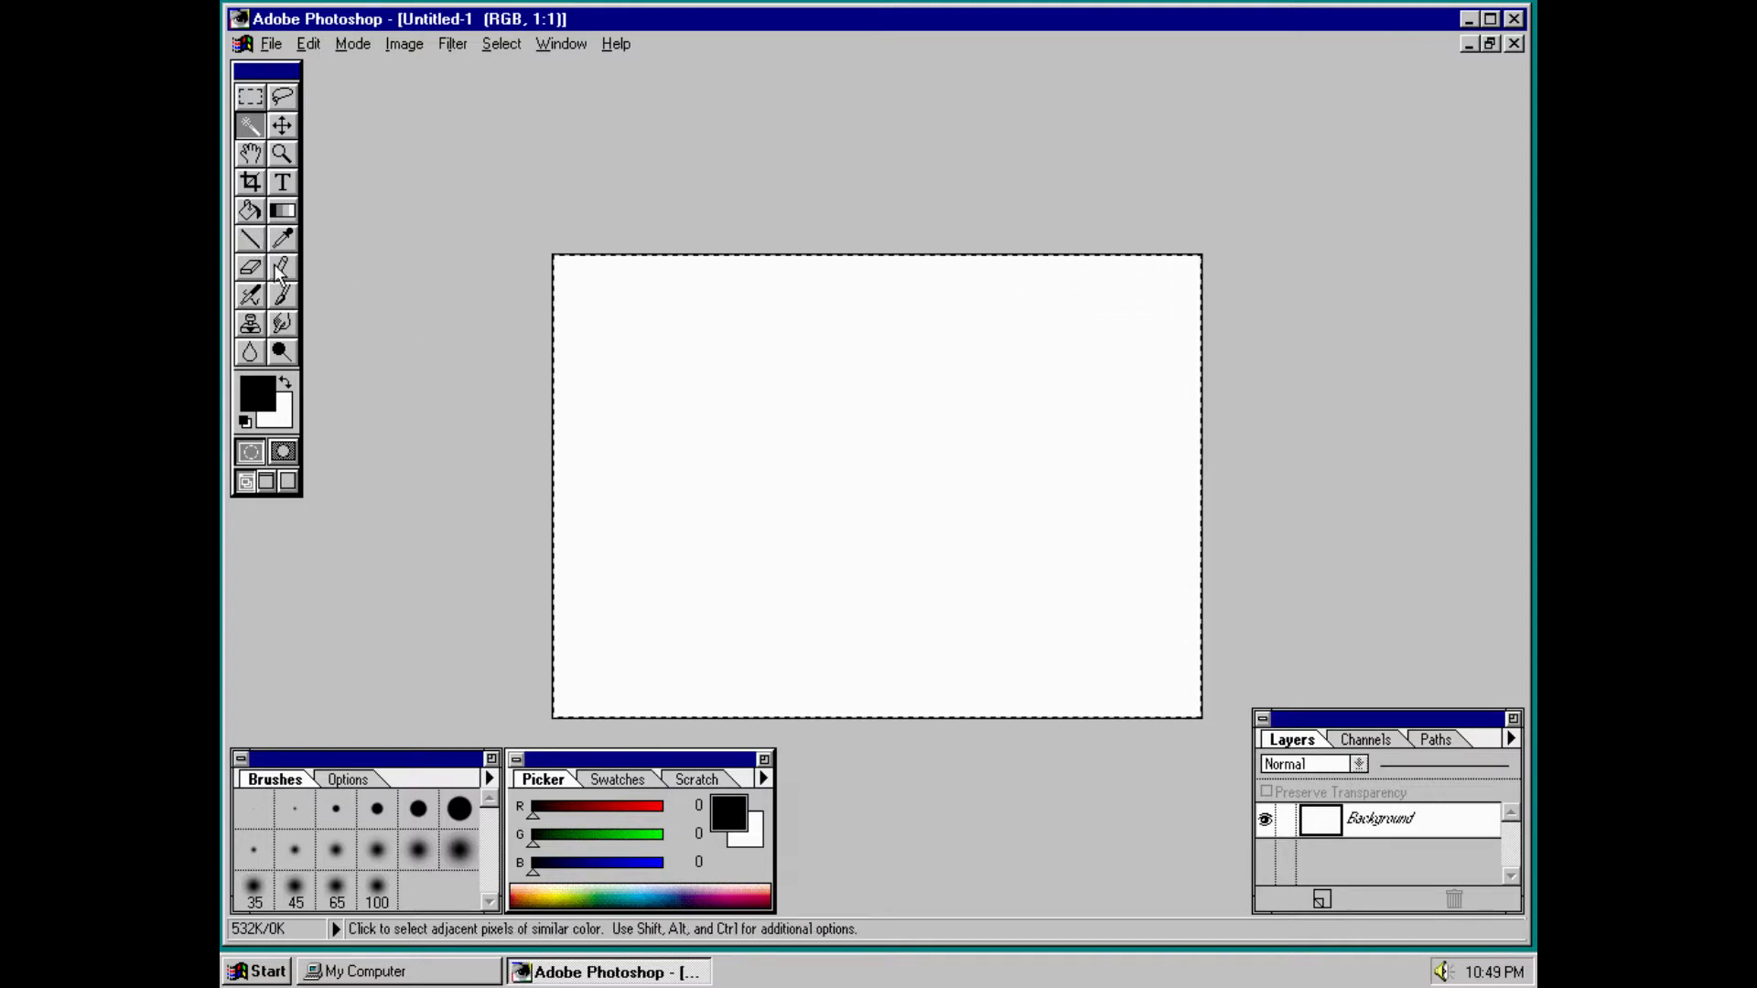
pyautogui.click(282, 266)
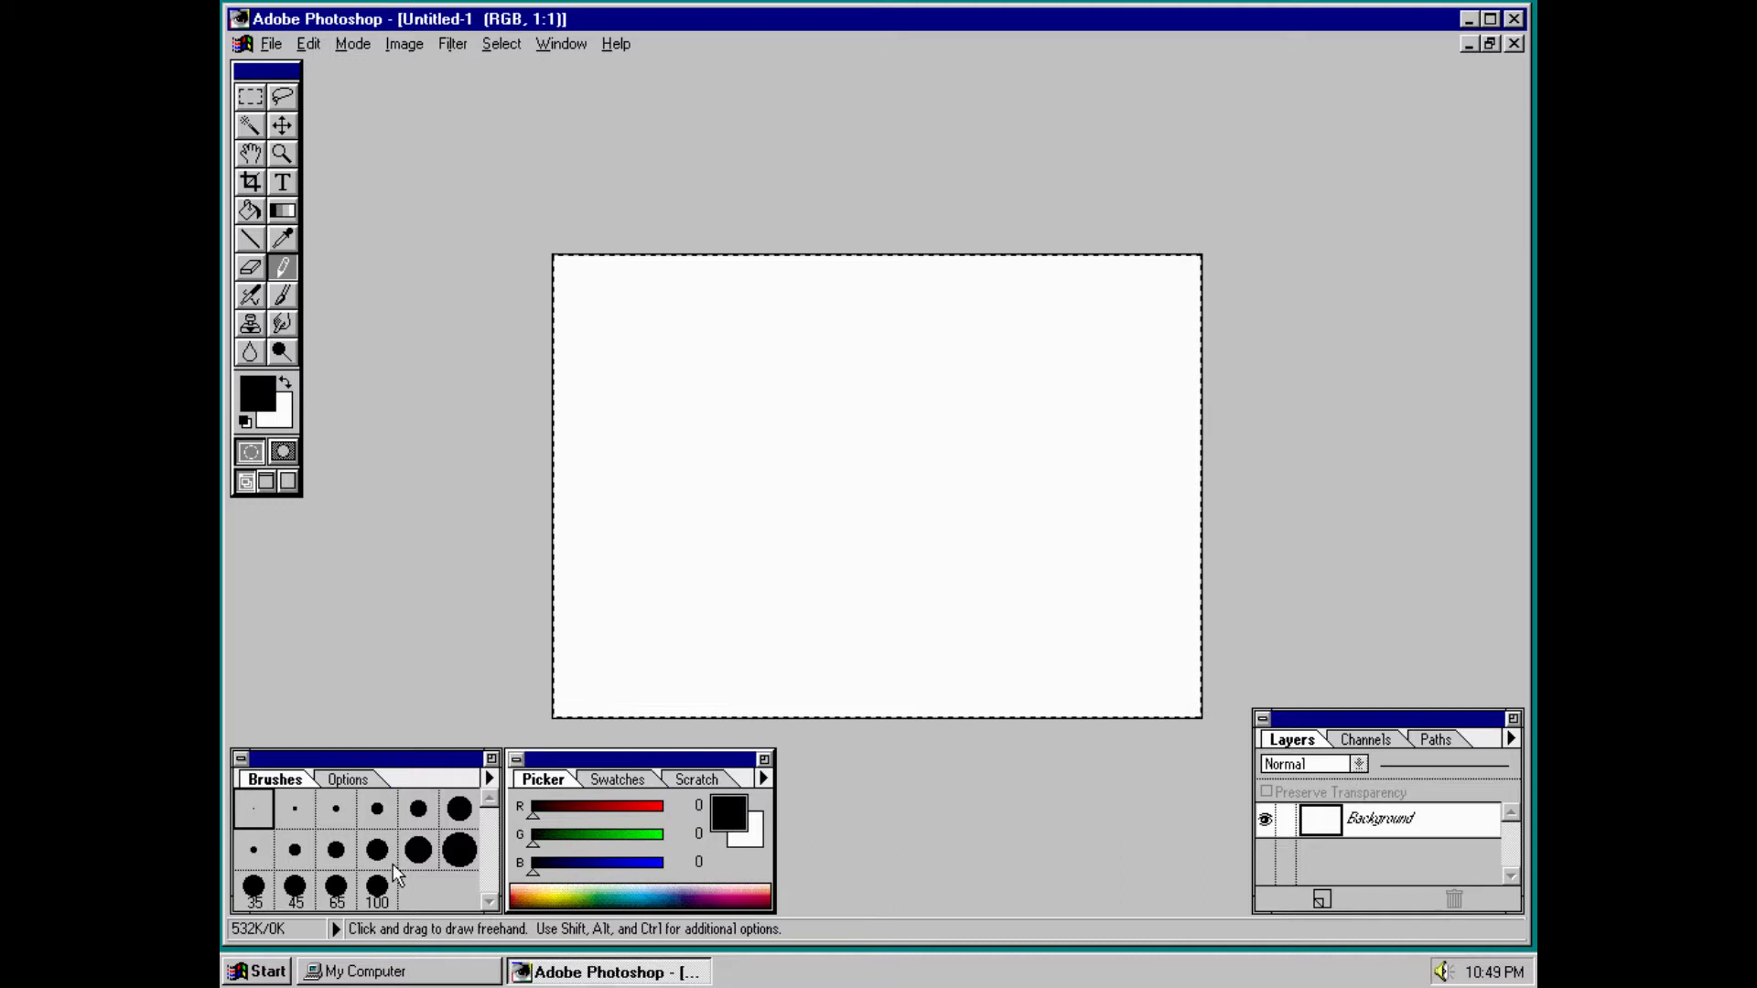
# With the largest hard brush, paint 'win 95' in teal and an olive curved stroke beside it
pyautogui.click(457, 850)
pyautogui.moveTo(528, 886); pyautogui.dragTo(643, 891)
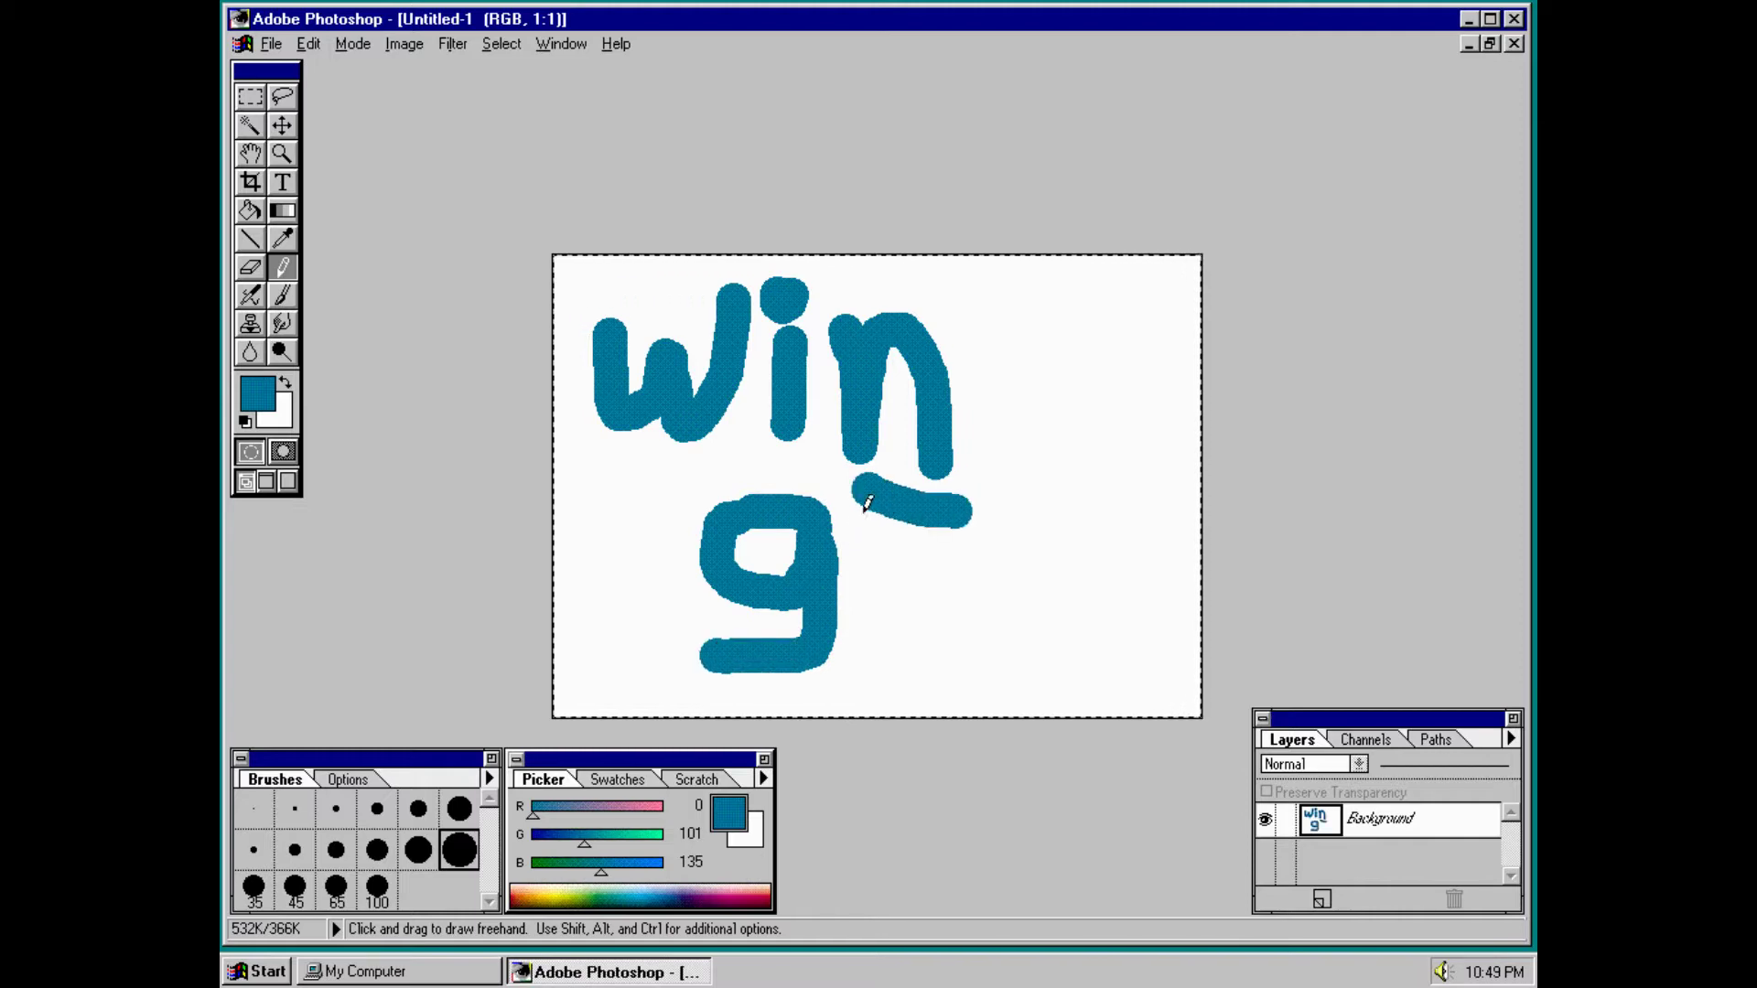
pyautogui.click(580, 891)
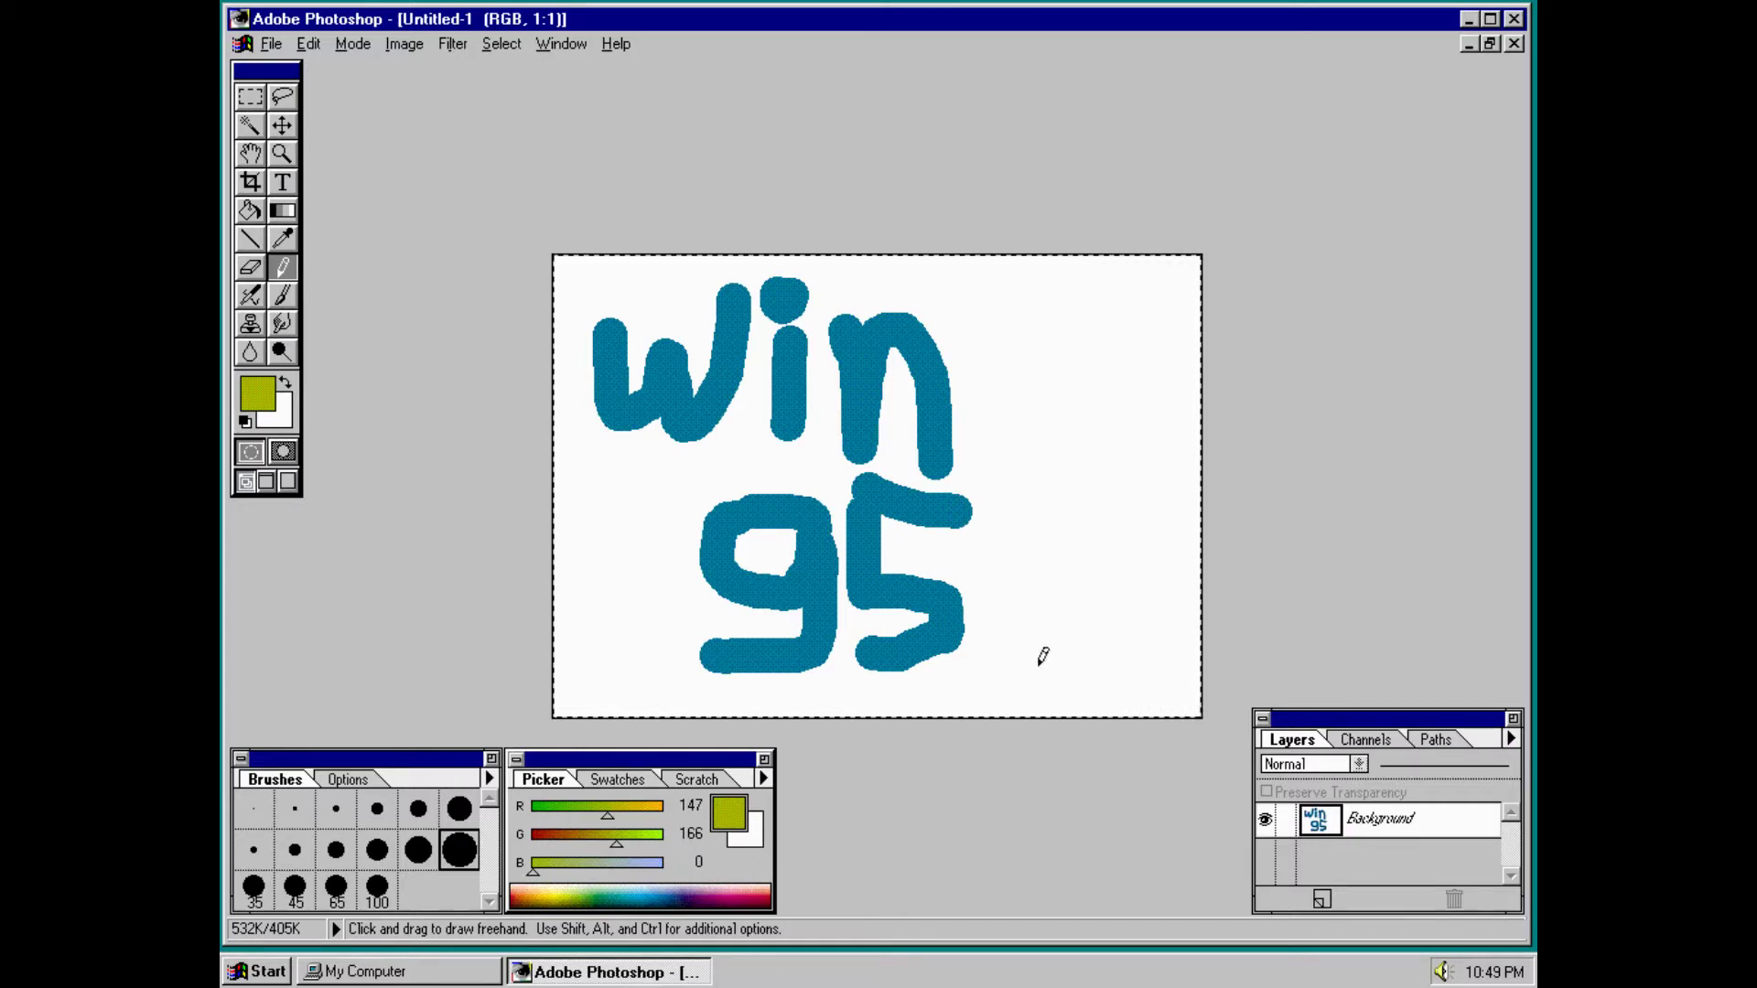
pyautogui.moveTo(1064, 508); pyautogui.dragTo(1050, 391)
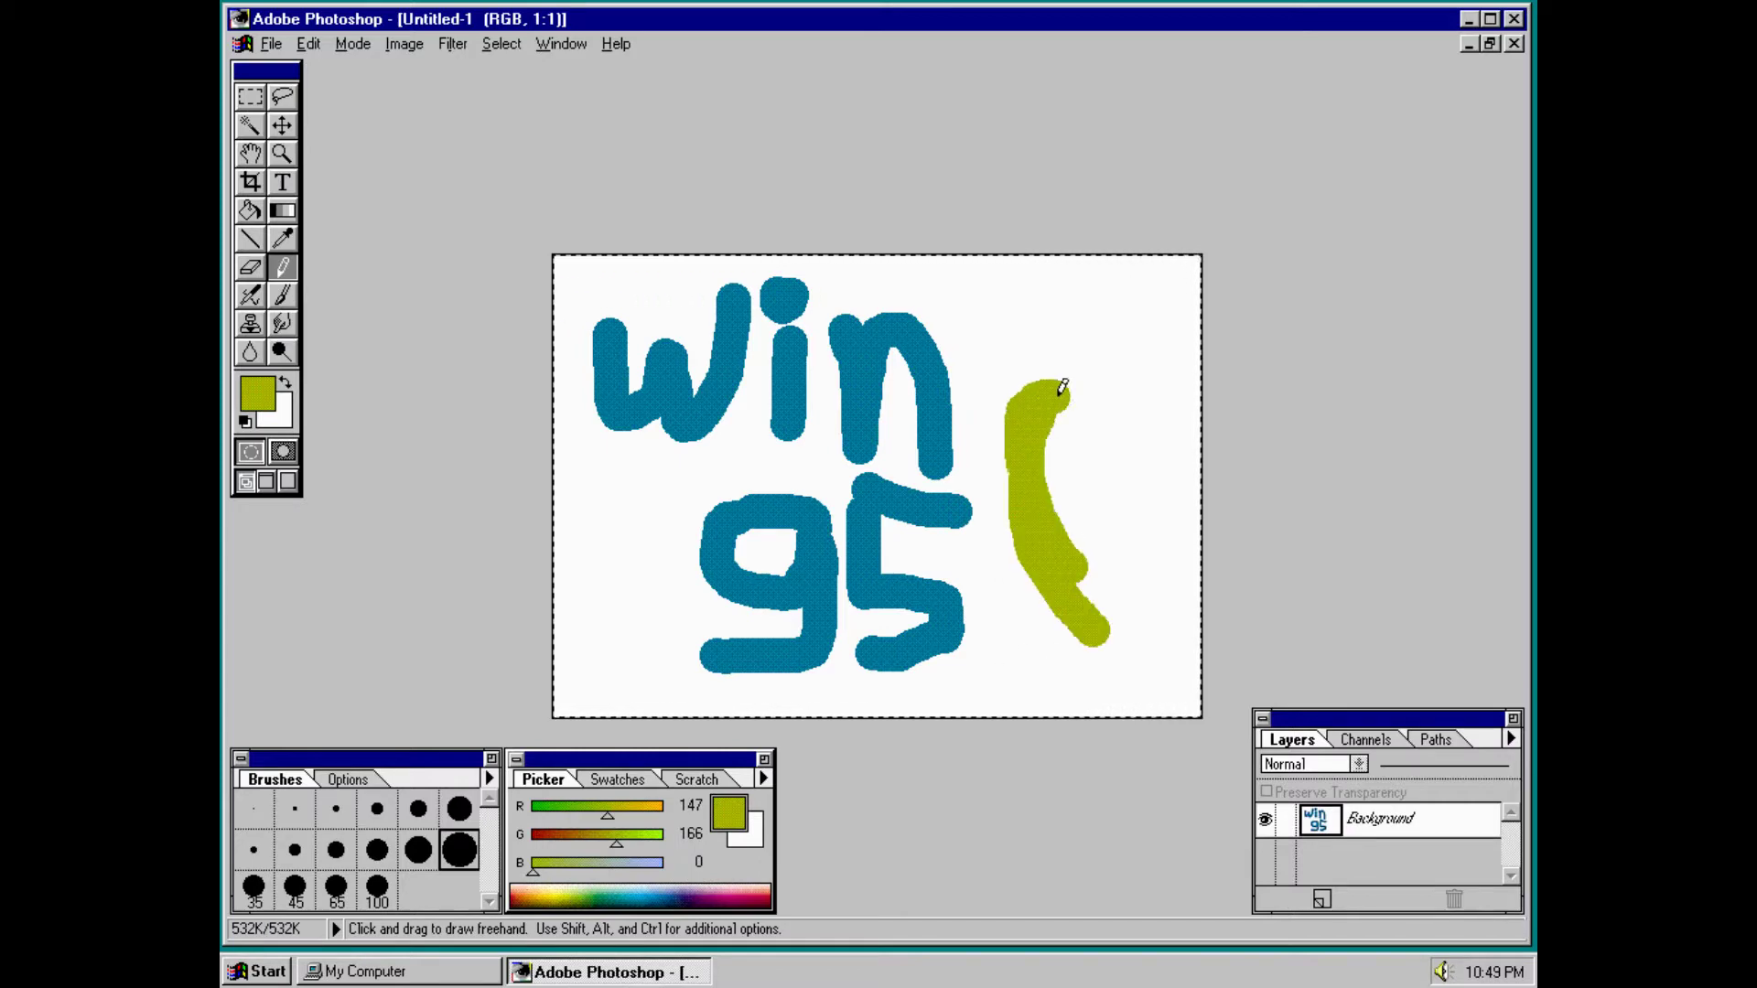
# Scribble peach, orange and orange-yellow strokes down the right side of the canvas
pyautogui.click(573, 886)
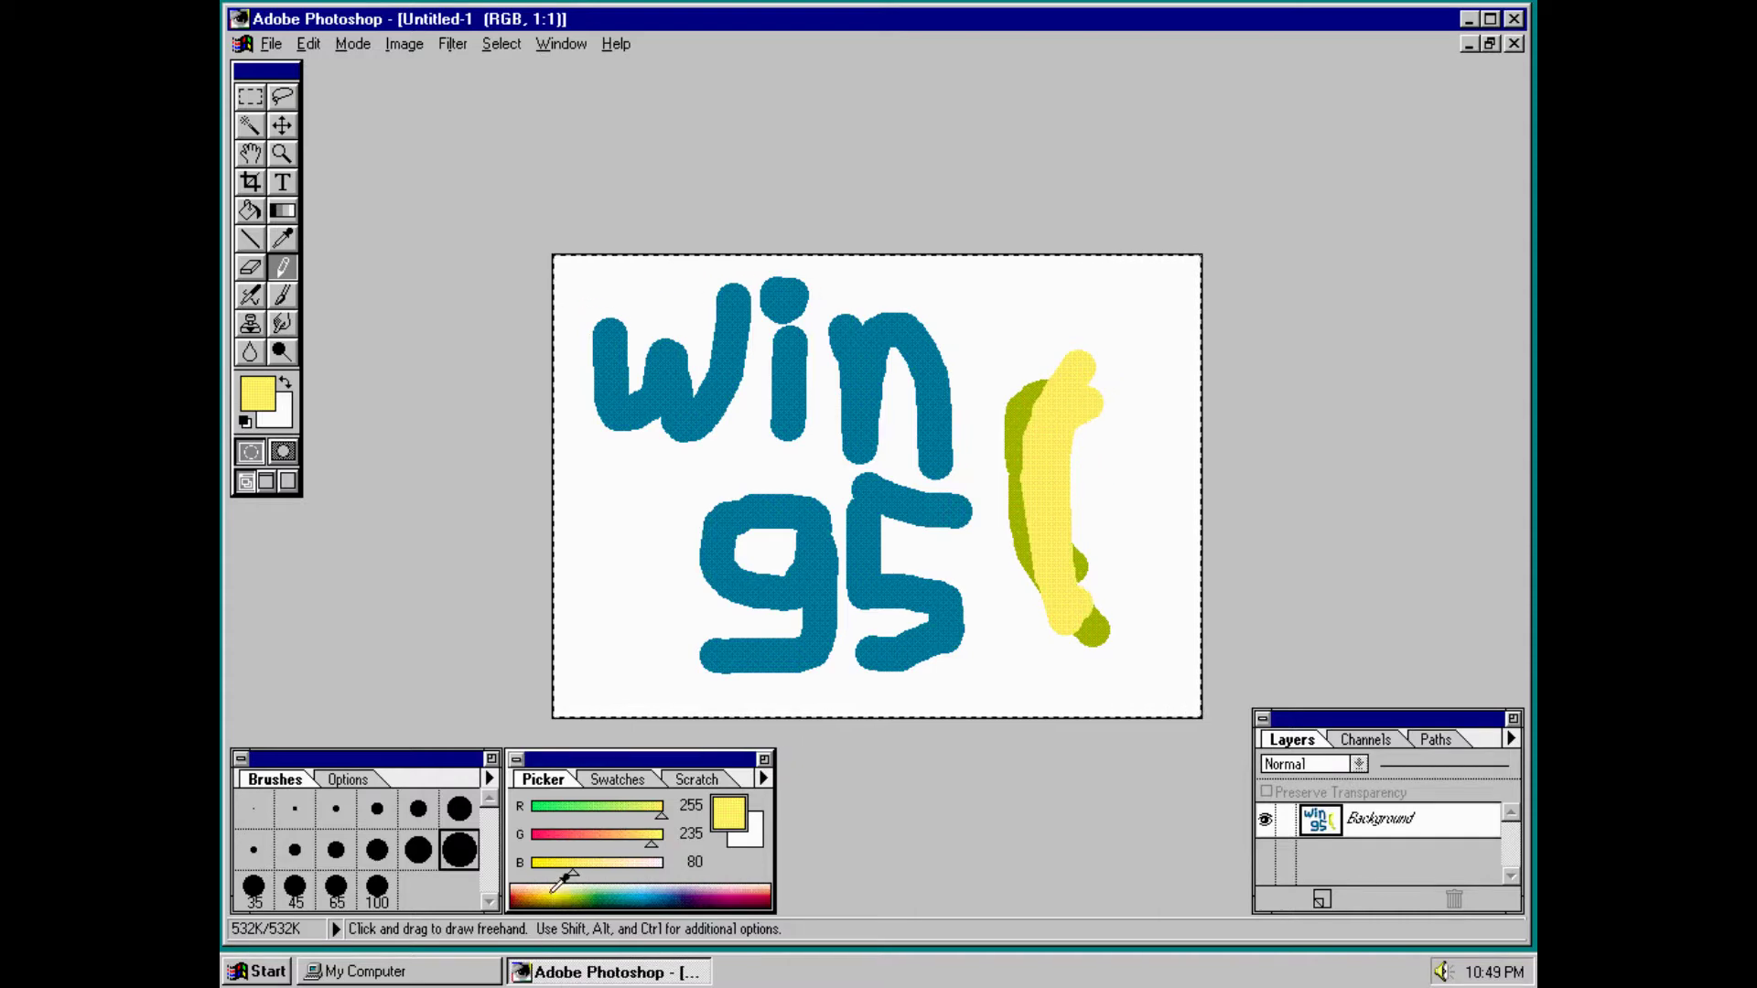
pyautogui.click(525, 885)
pyautogui.click(523, 886)
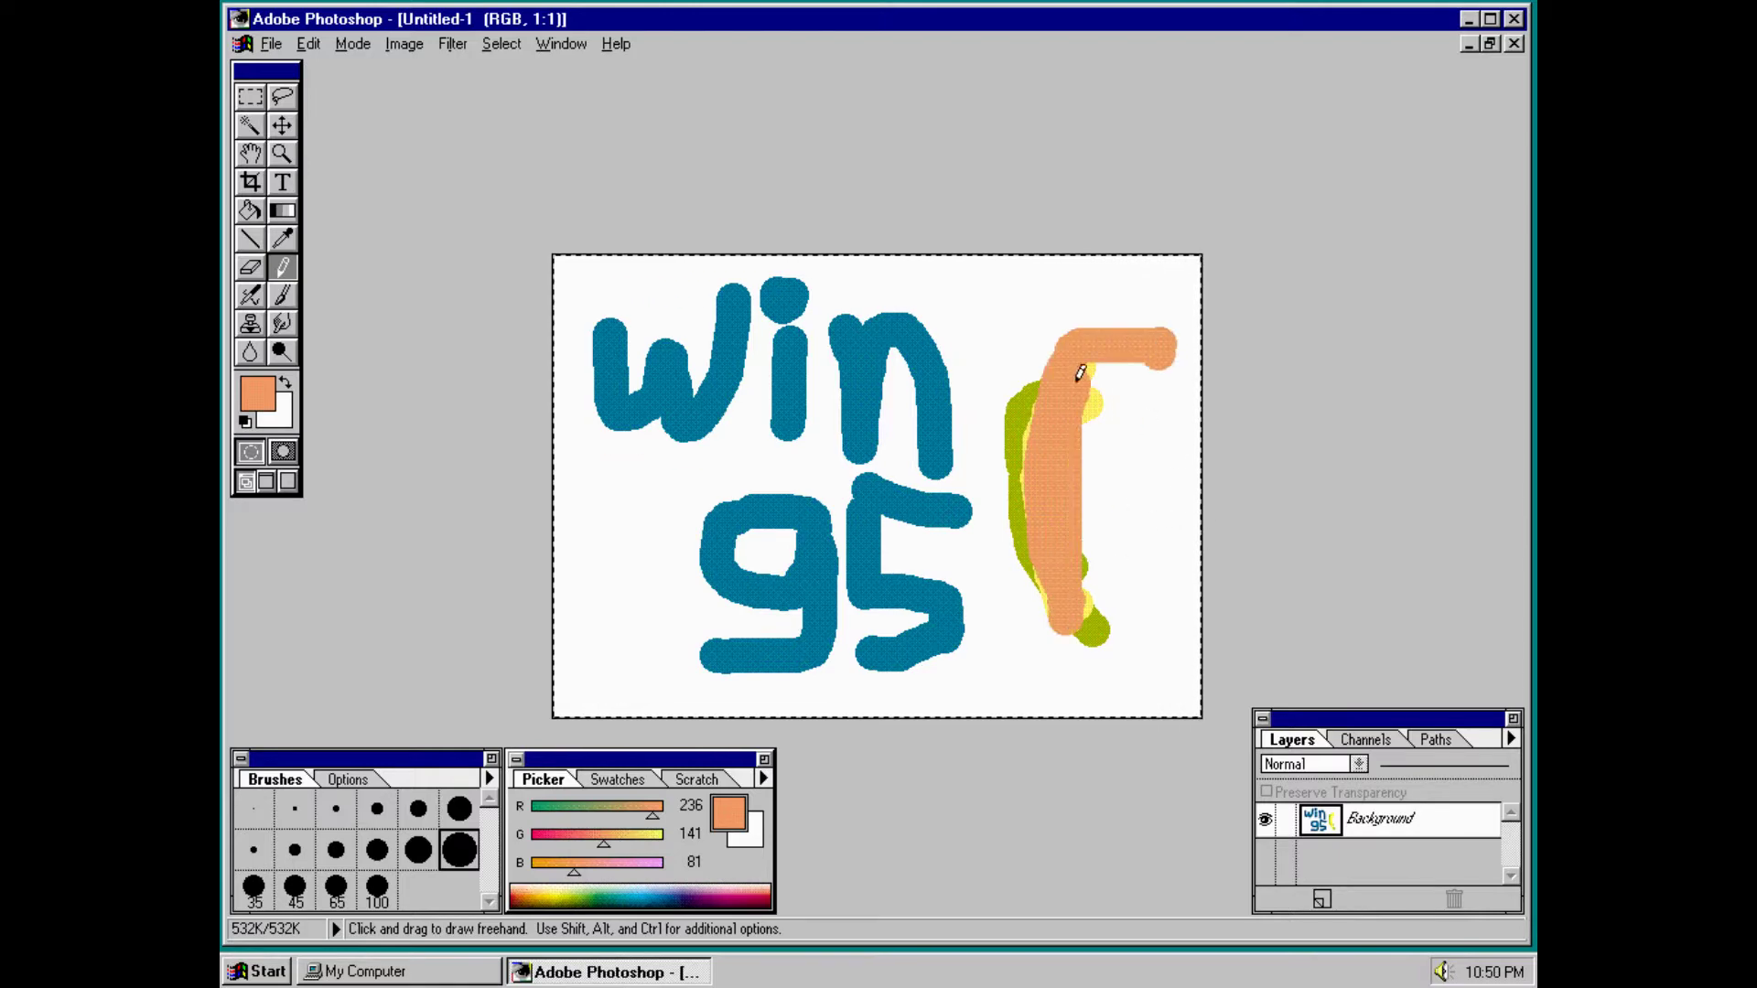
pyautogui.moveTo(1157, 391); pyautogui.dragTo(1109, 666)
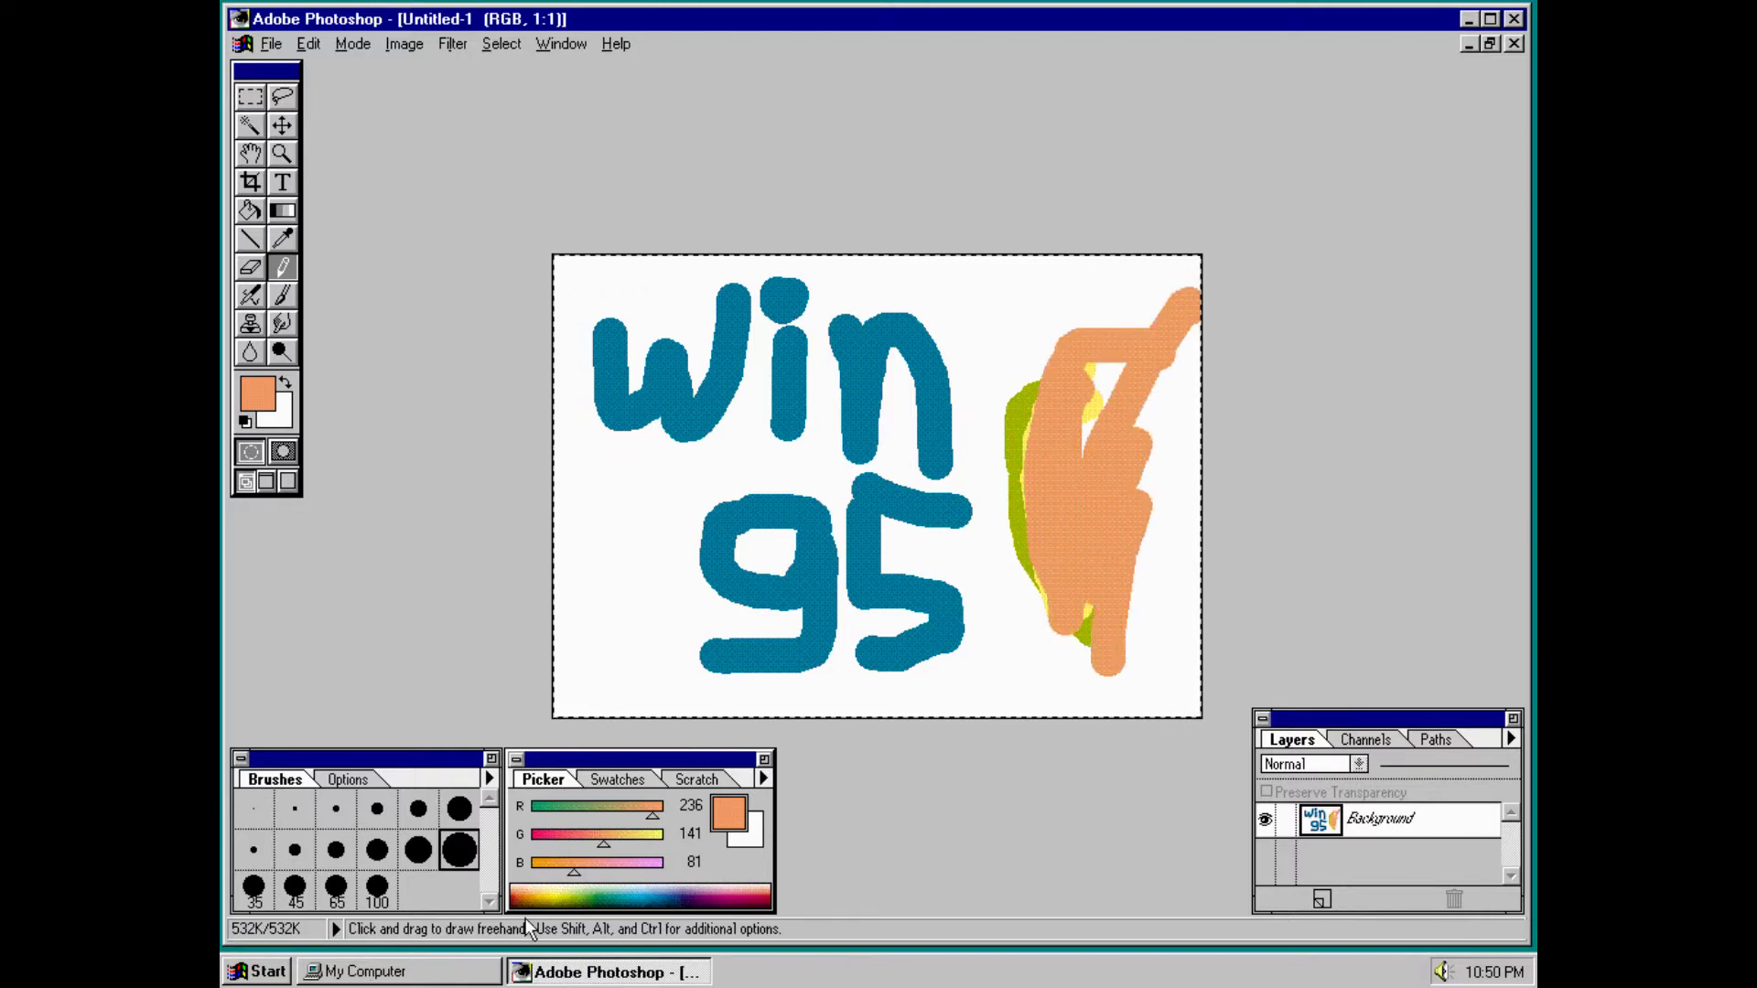
pyautogui.click(542, 884)
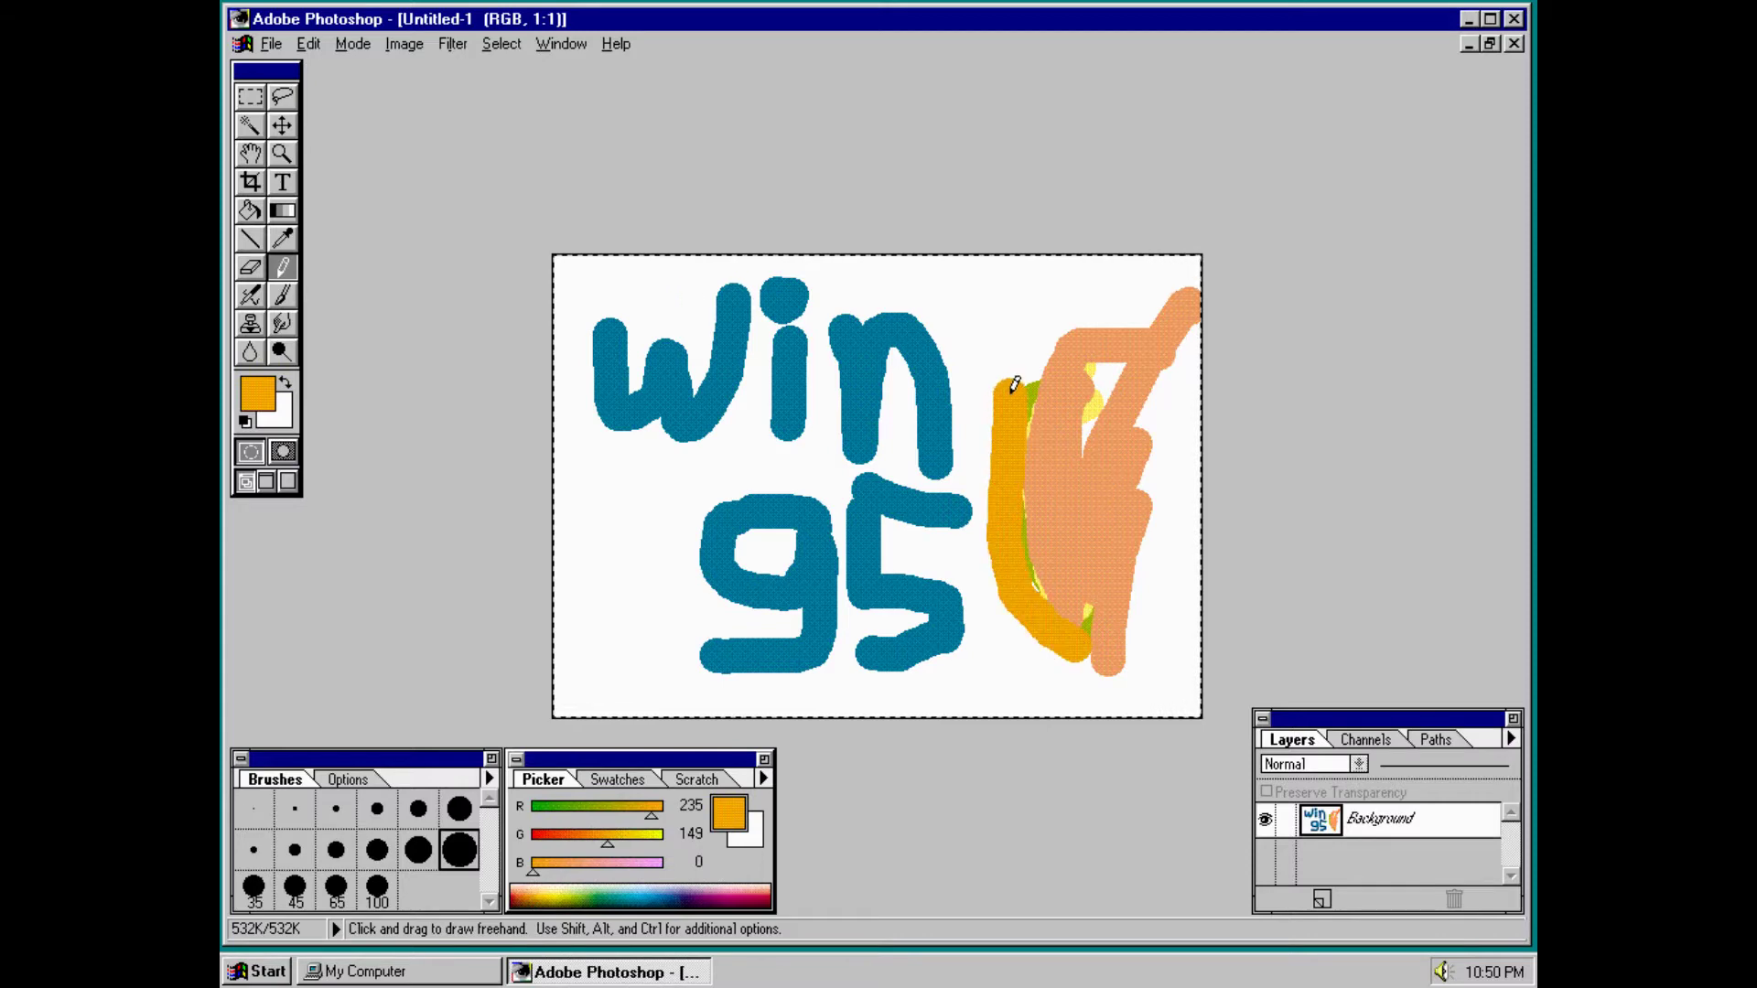
pyautogui.moveTo(1008, 382)
pyautogui.mouseDown()
pyautogui.moveTo(1098, 710)
pyautogui.moveTo(1184, 545)
pyautogui.moveTo(1172, 302)
pyautogui.moveTo(1191, 307)
pyautogui.mouseUp()
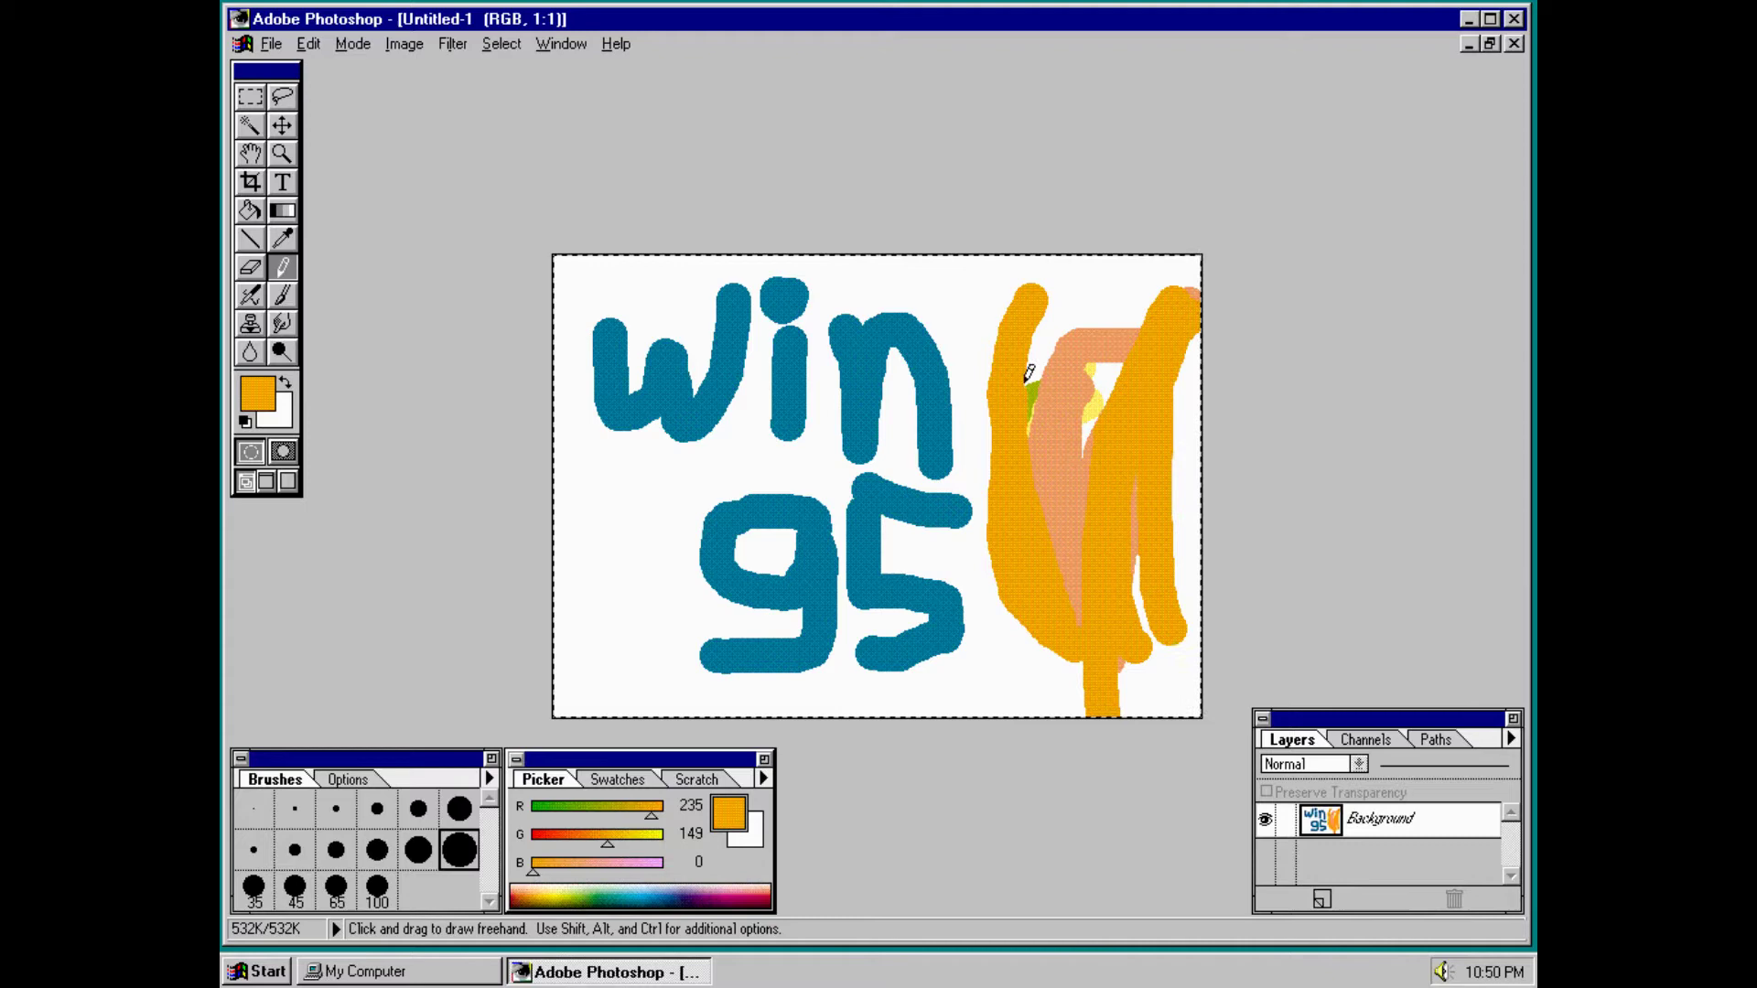
pyautogui.click(1379, 743)
pyautogui.click(1414, 743)
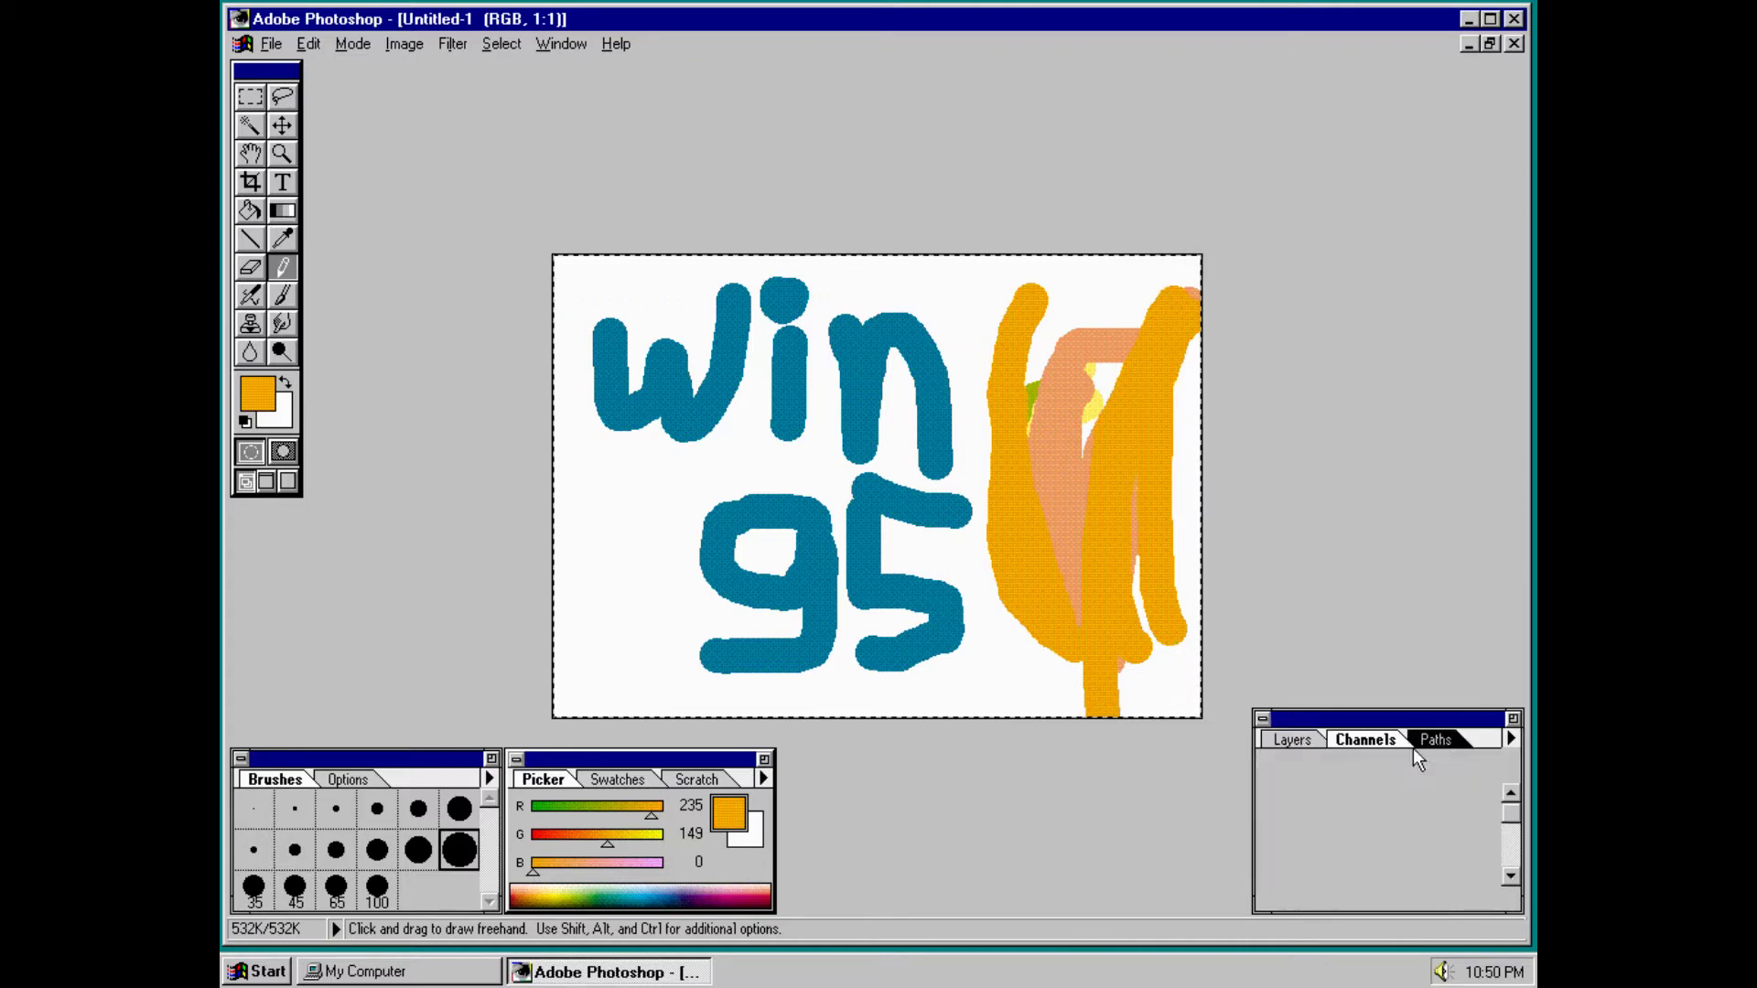
# View the About Adobe Photoshop box showing version 3.0.4, then dismiss it
pyautogui.click(1282, 744)
pyautogui.click(1434, 739)
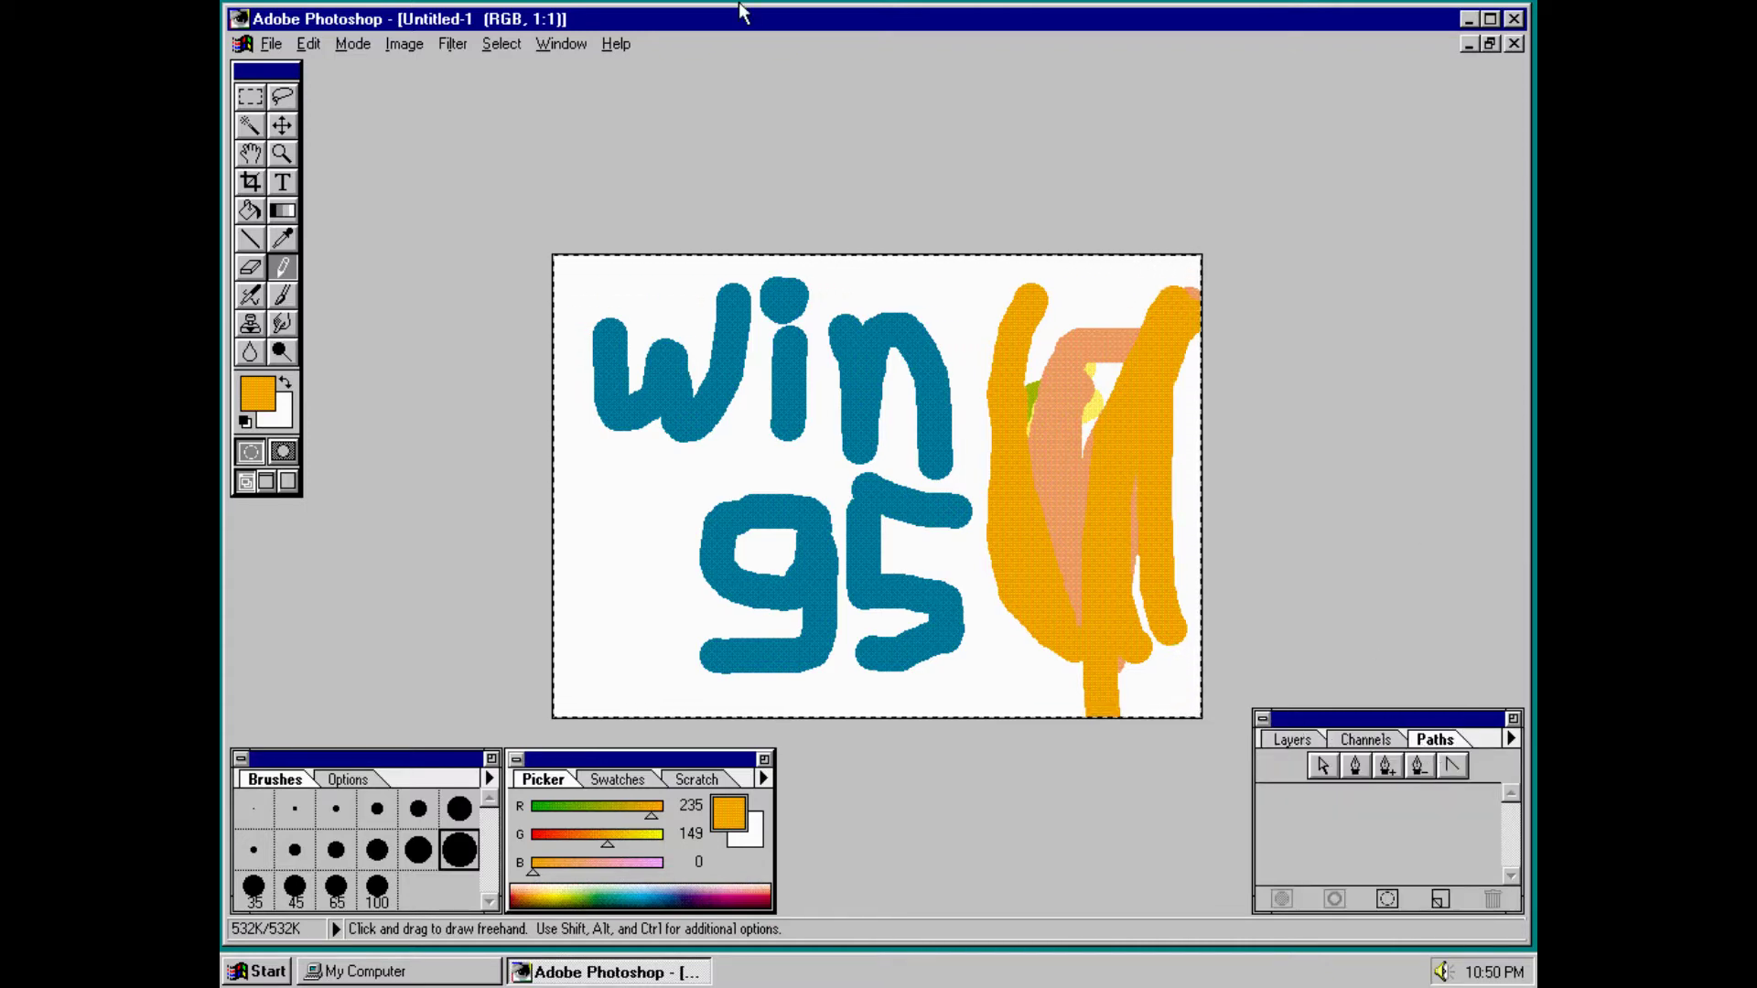
pyautogui.click(616, 44)
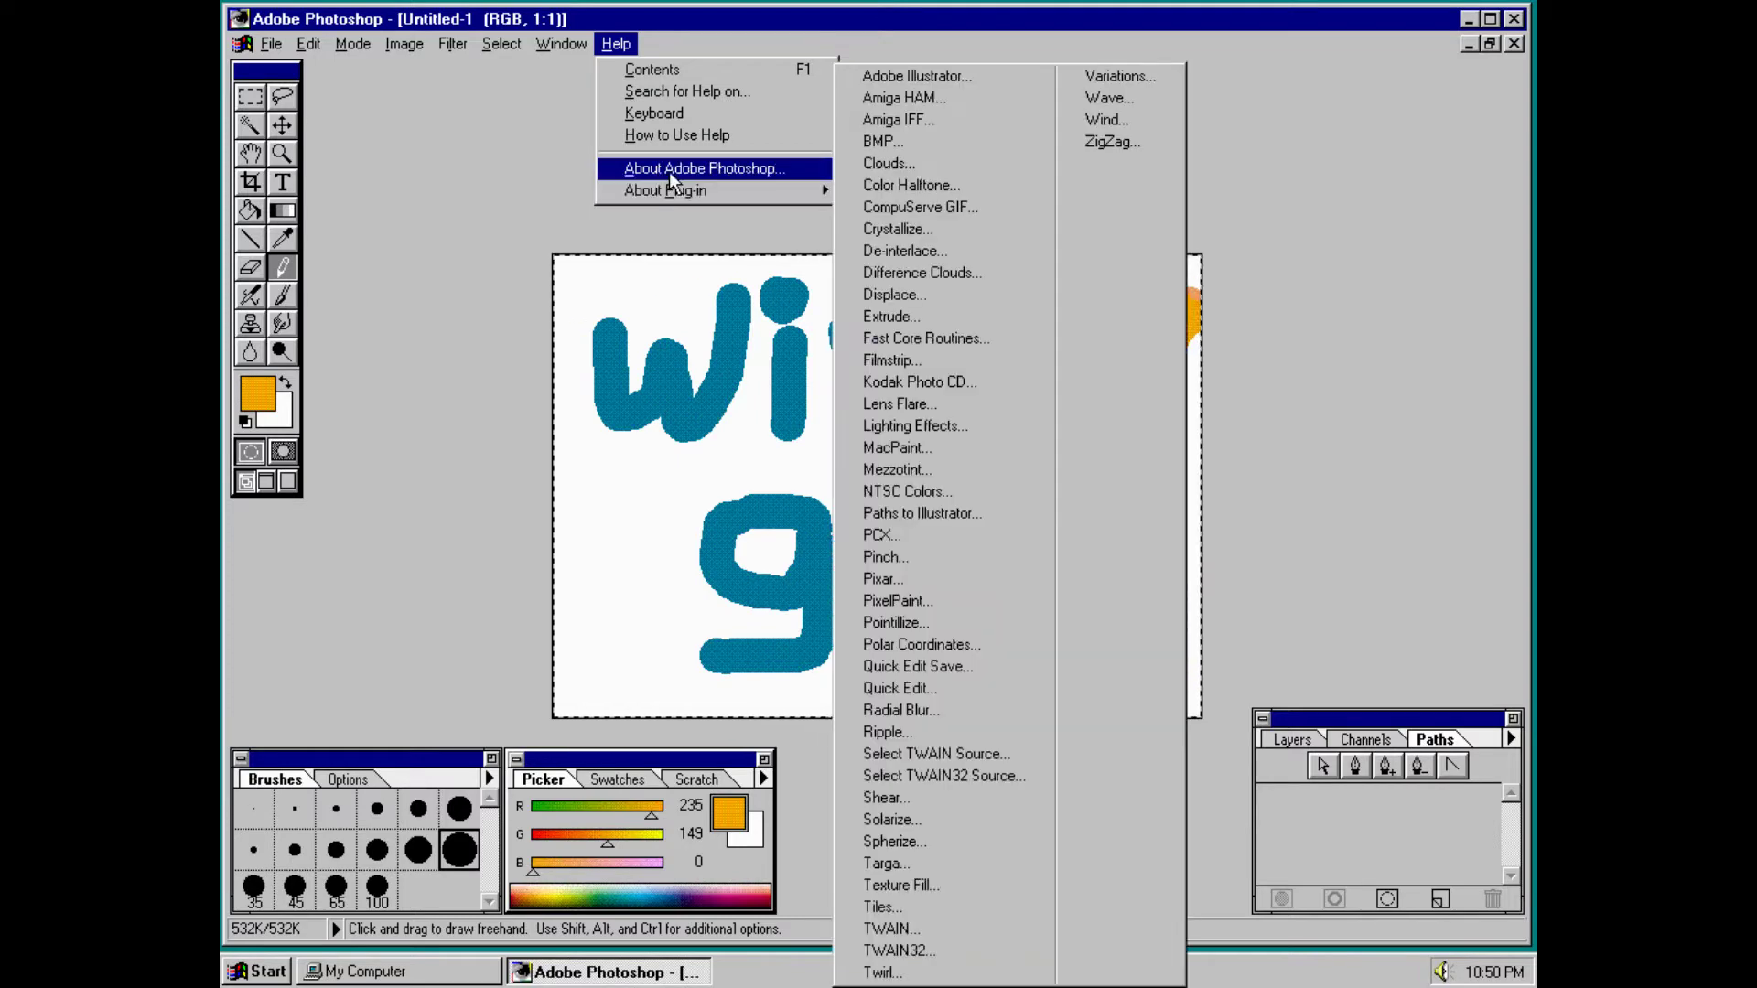
pyautogui.click(668, 172)
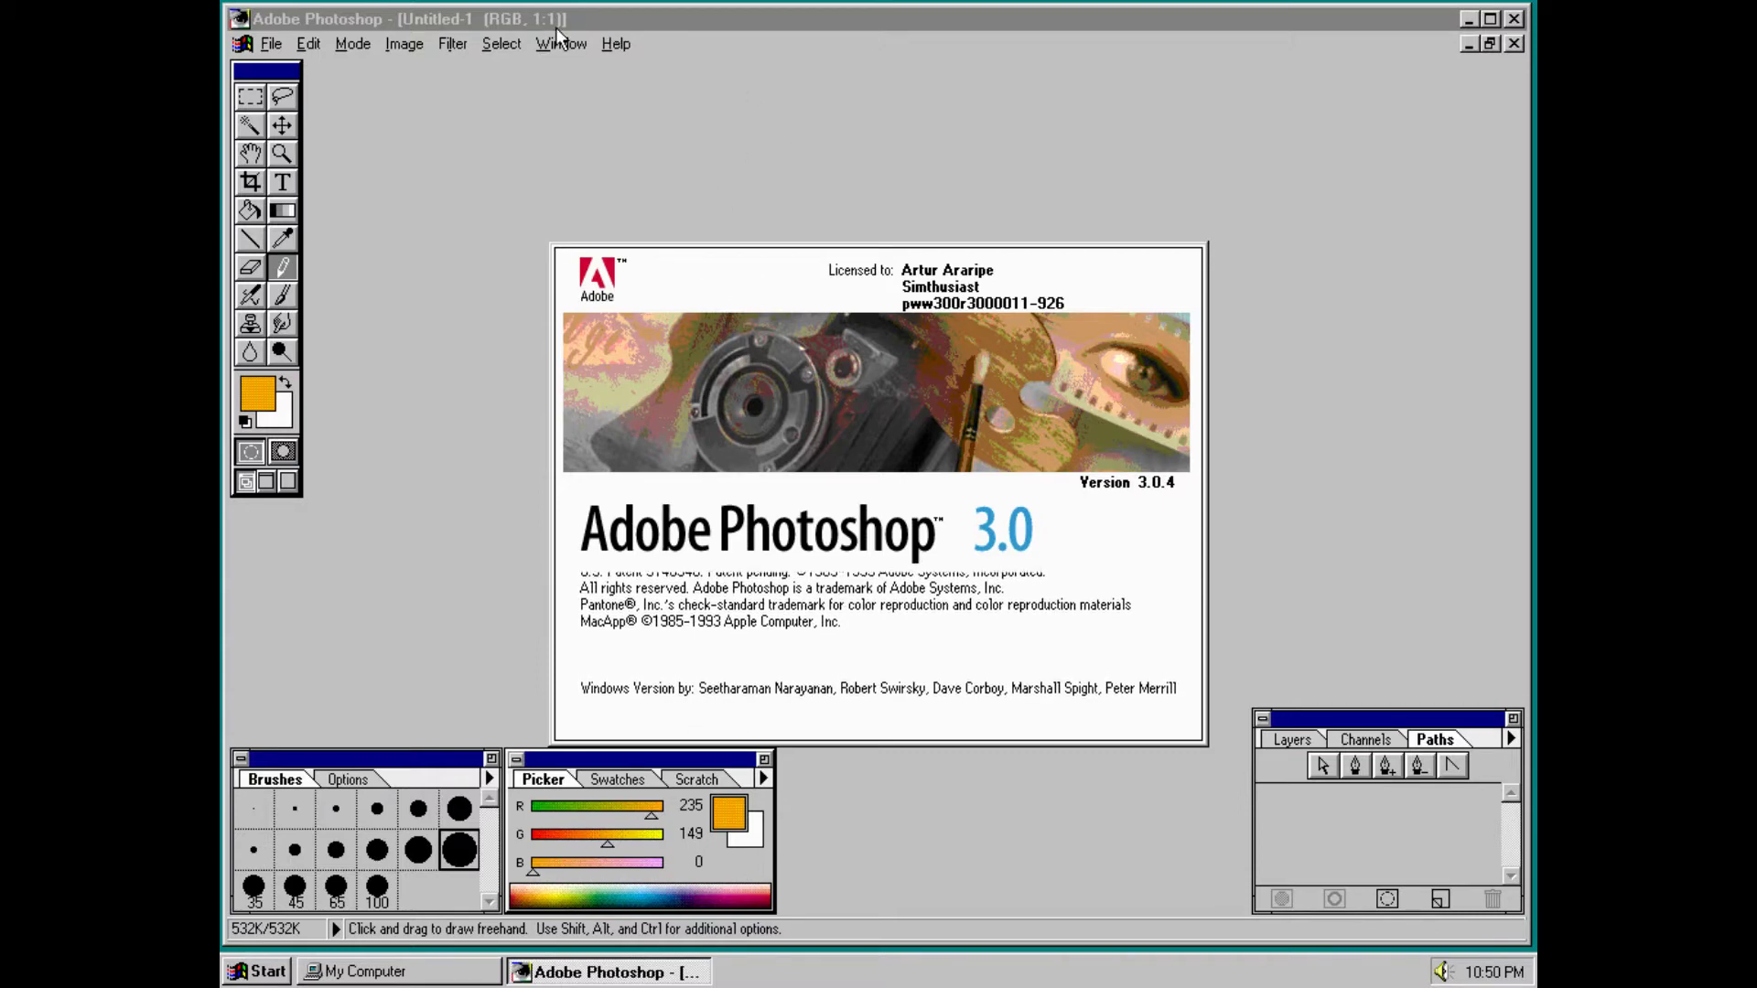
pyautogui.click(708, 318)
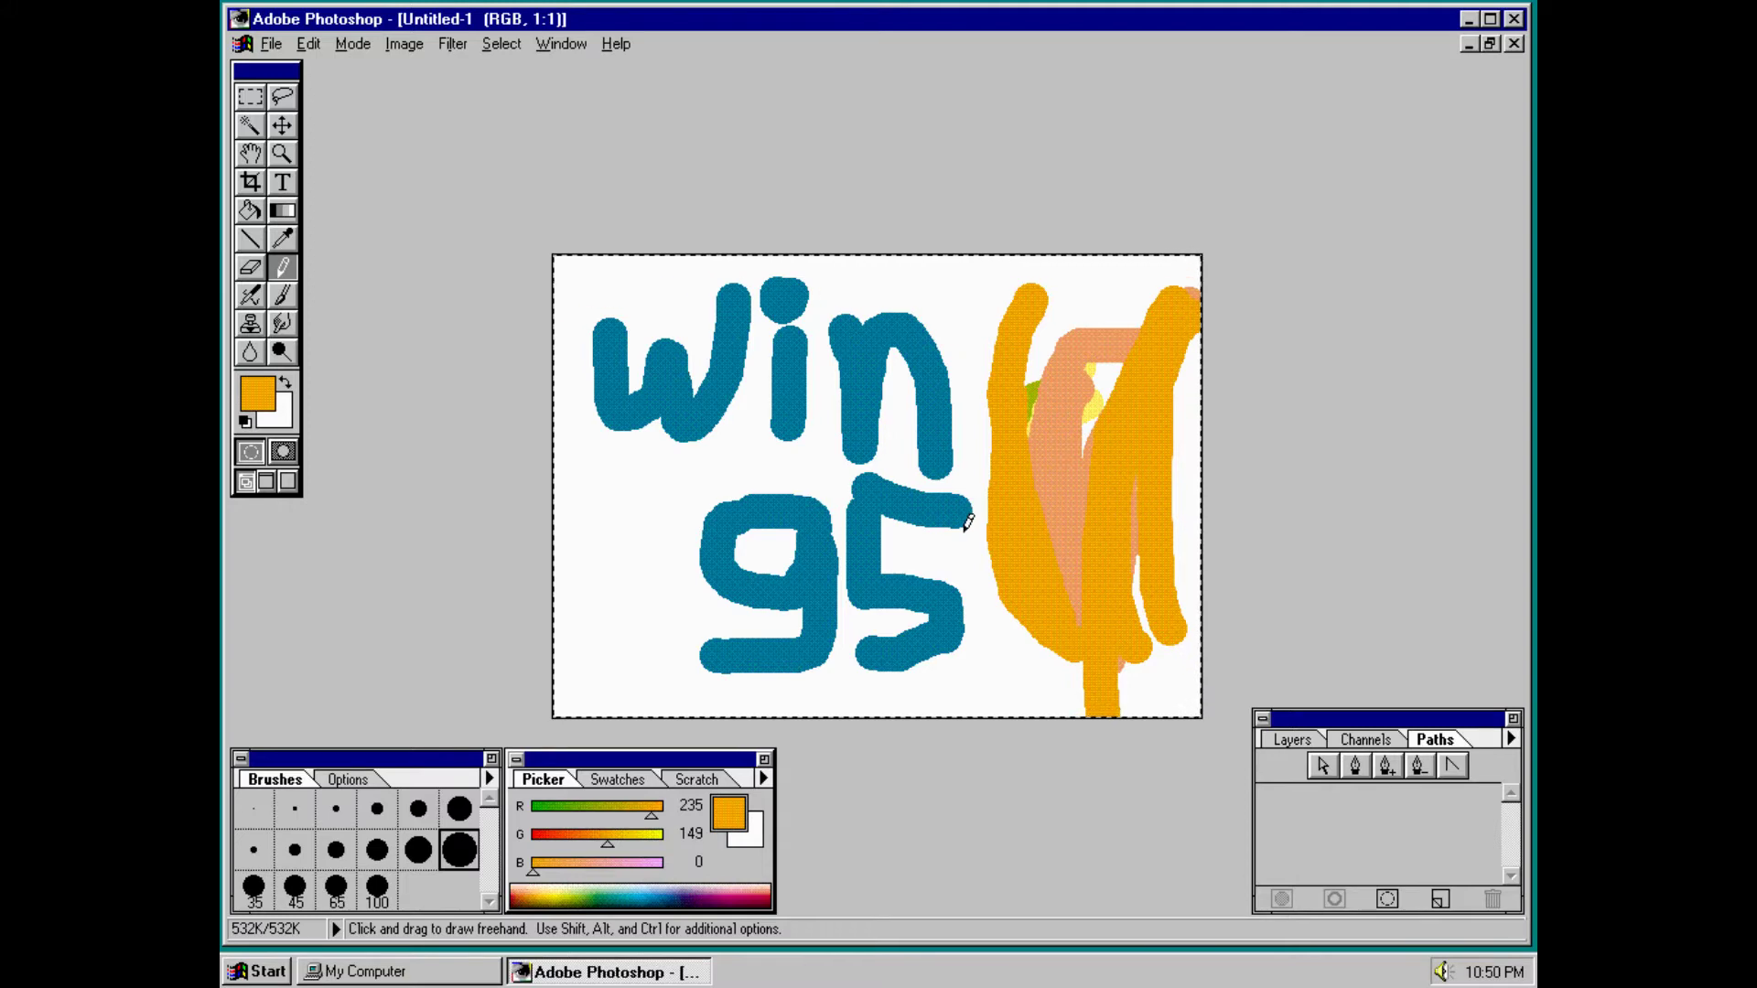
# Close the Untitled-1 document window, bringing up the save-changes prompt
pyautogui.click(1360, 740)
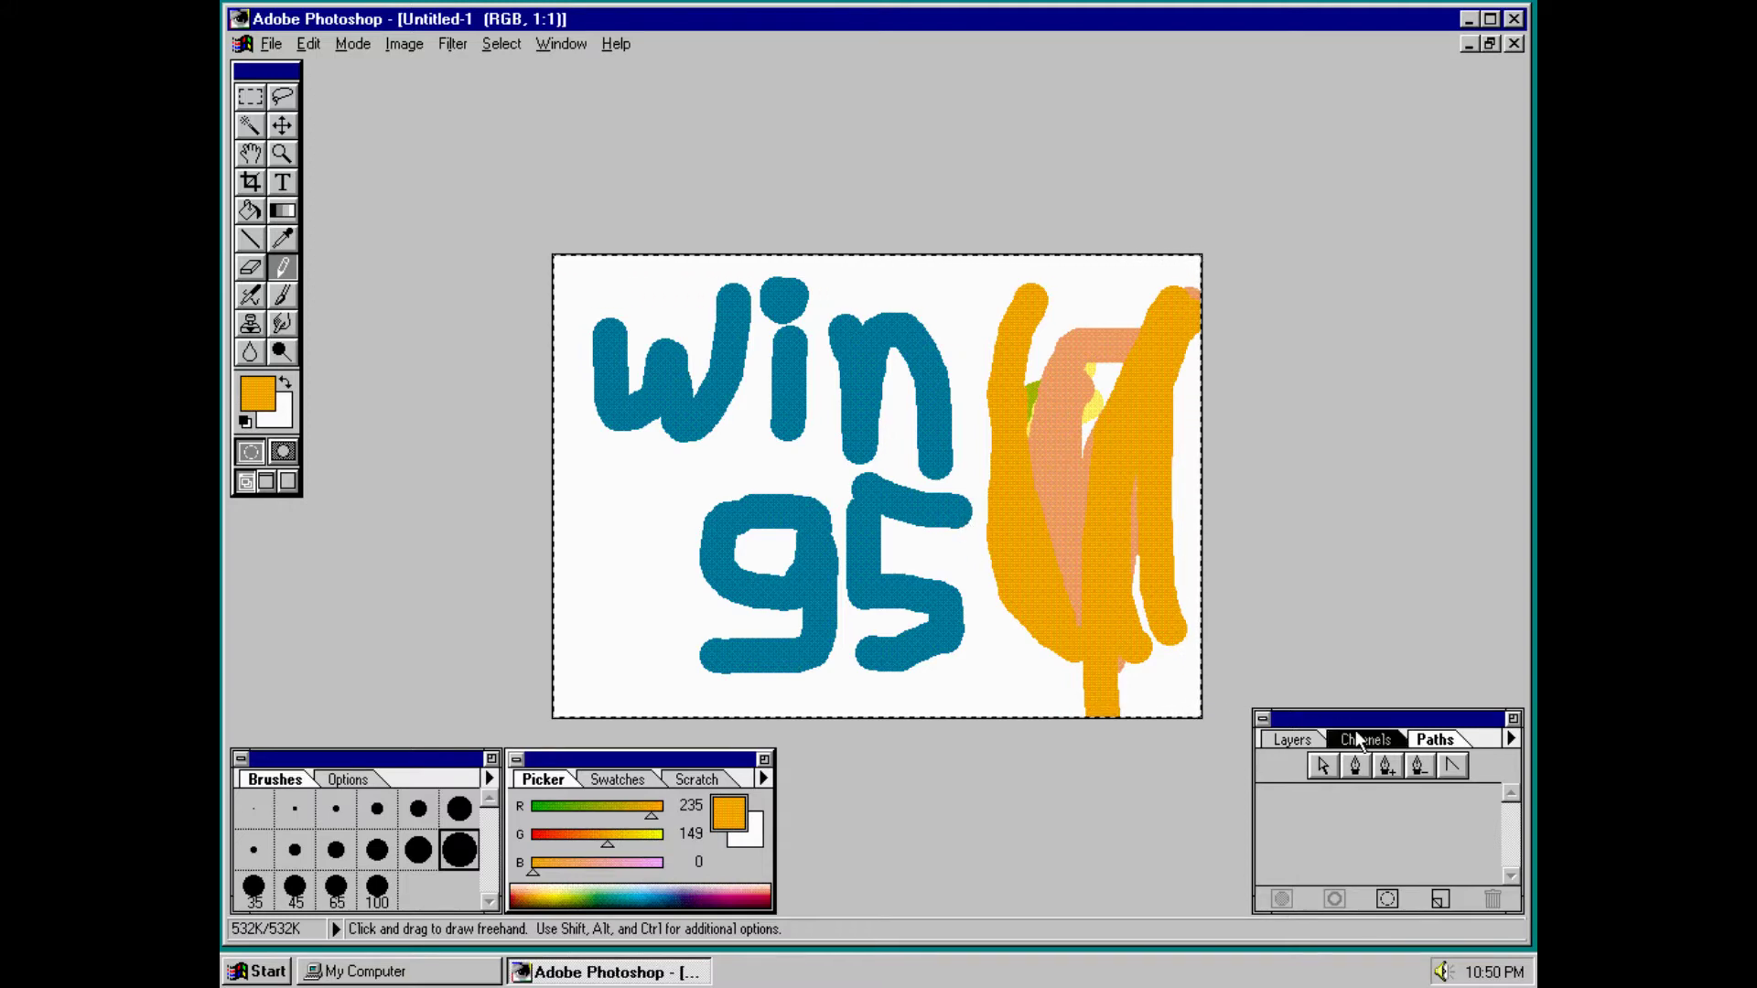
pyautogui.click(1292, 740)
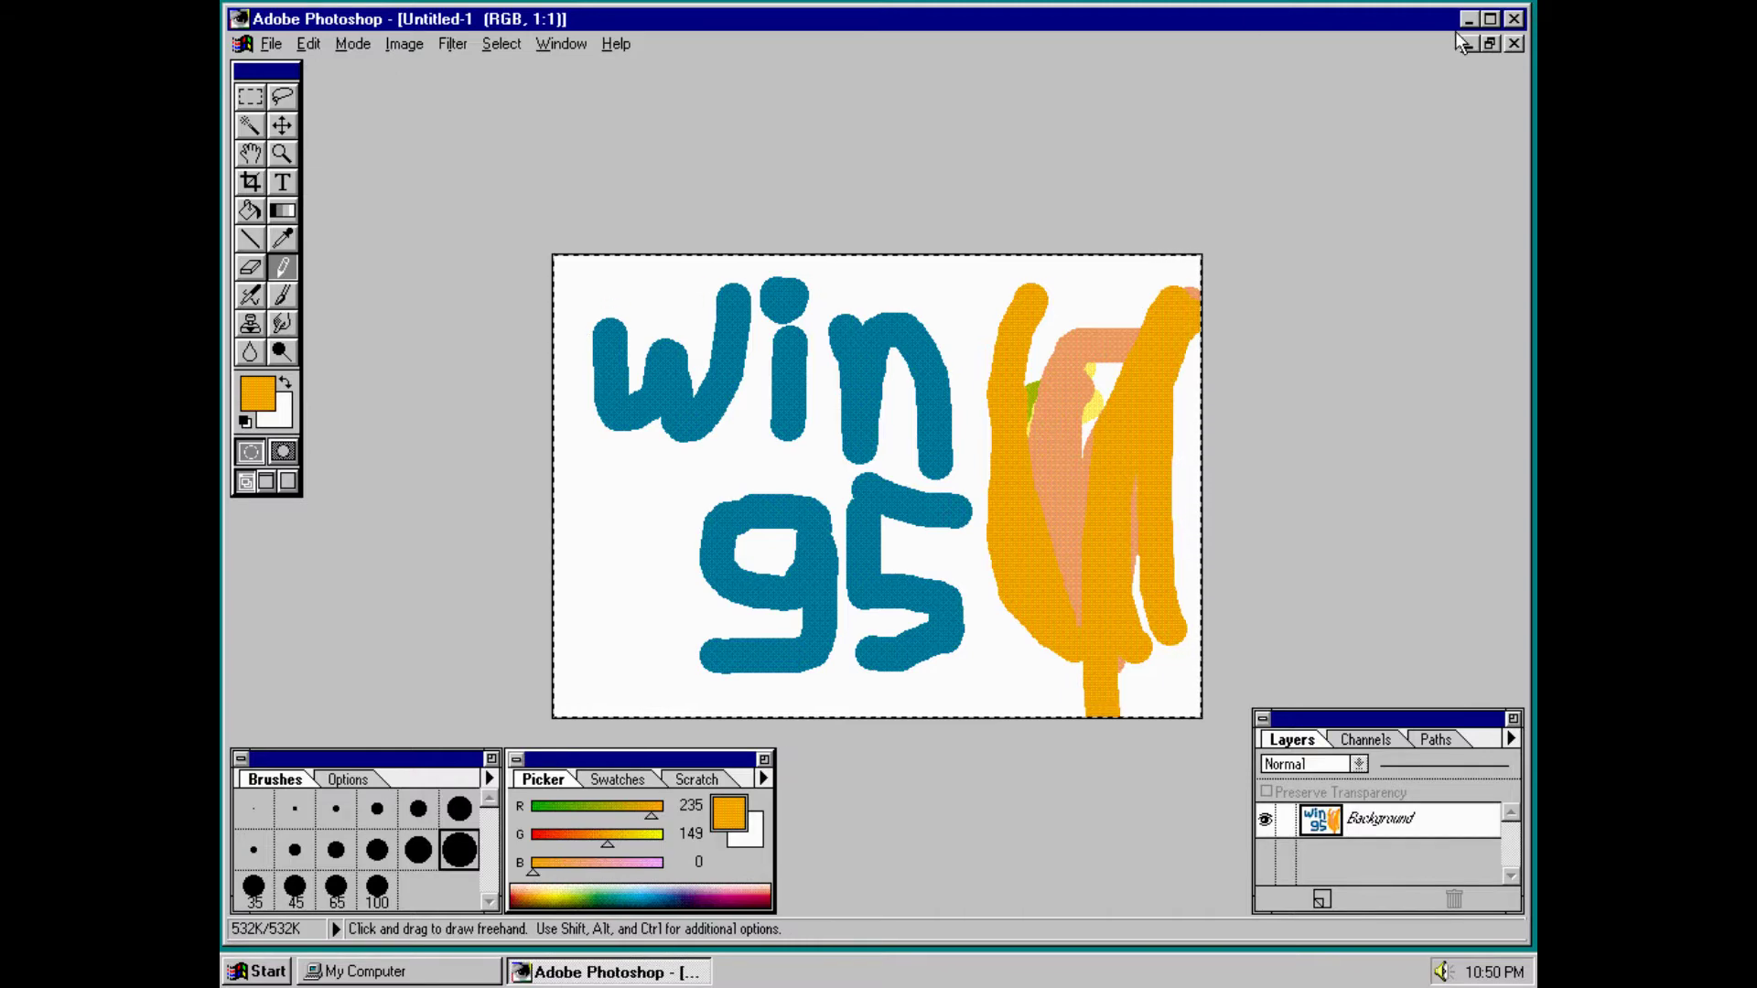
pyautogui.click(1511, 20)
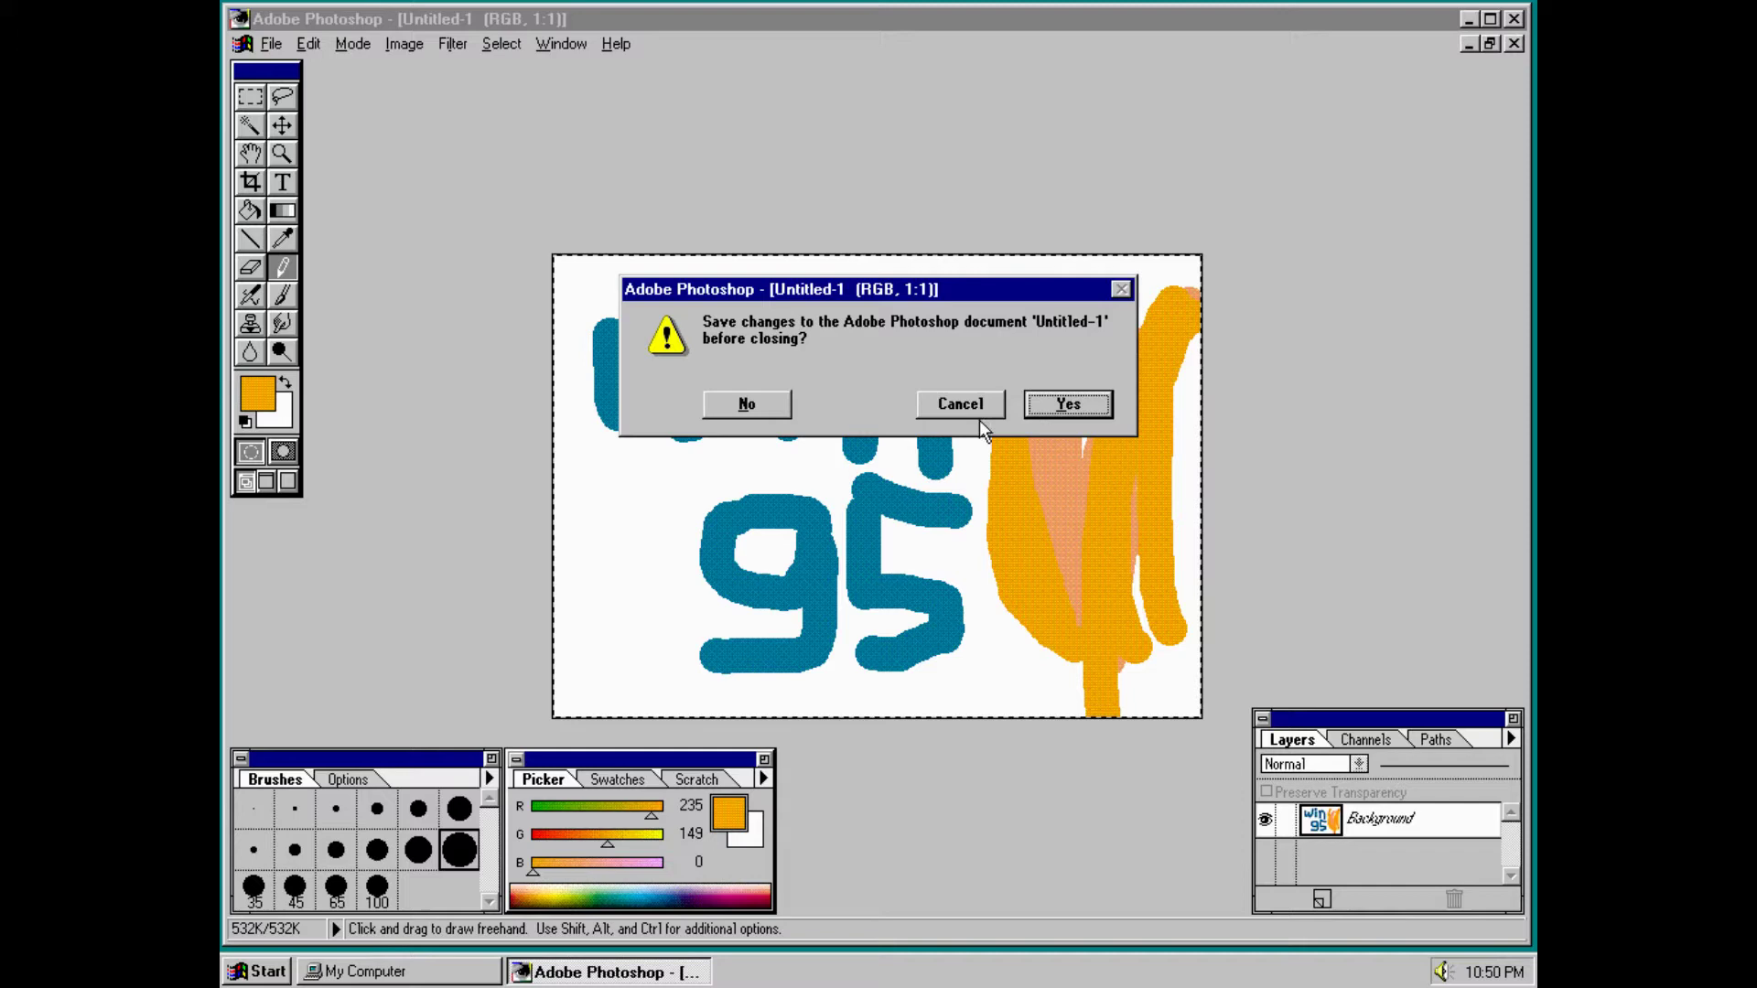
# Discard the Untitled-1 drawing without saving and restore the My Computer window
pyautogui.click(745, 404)
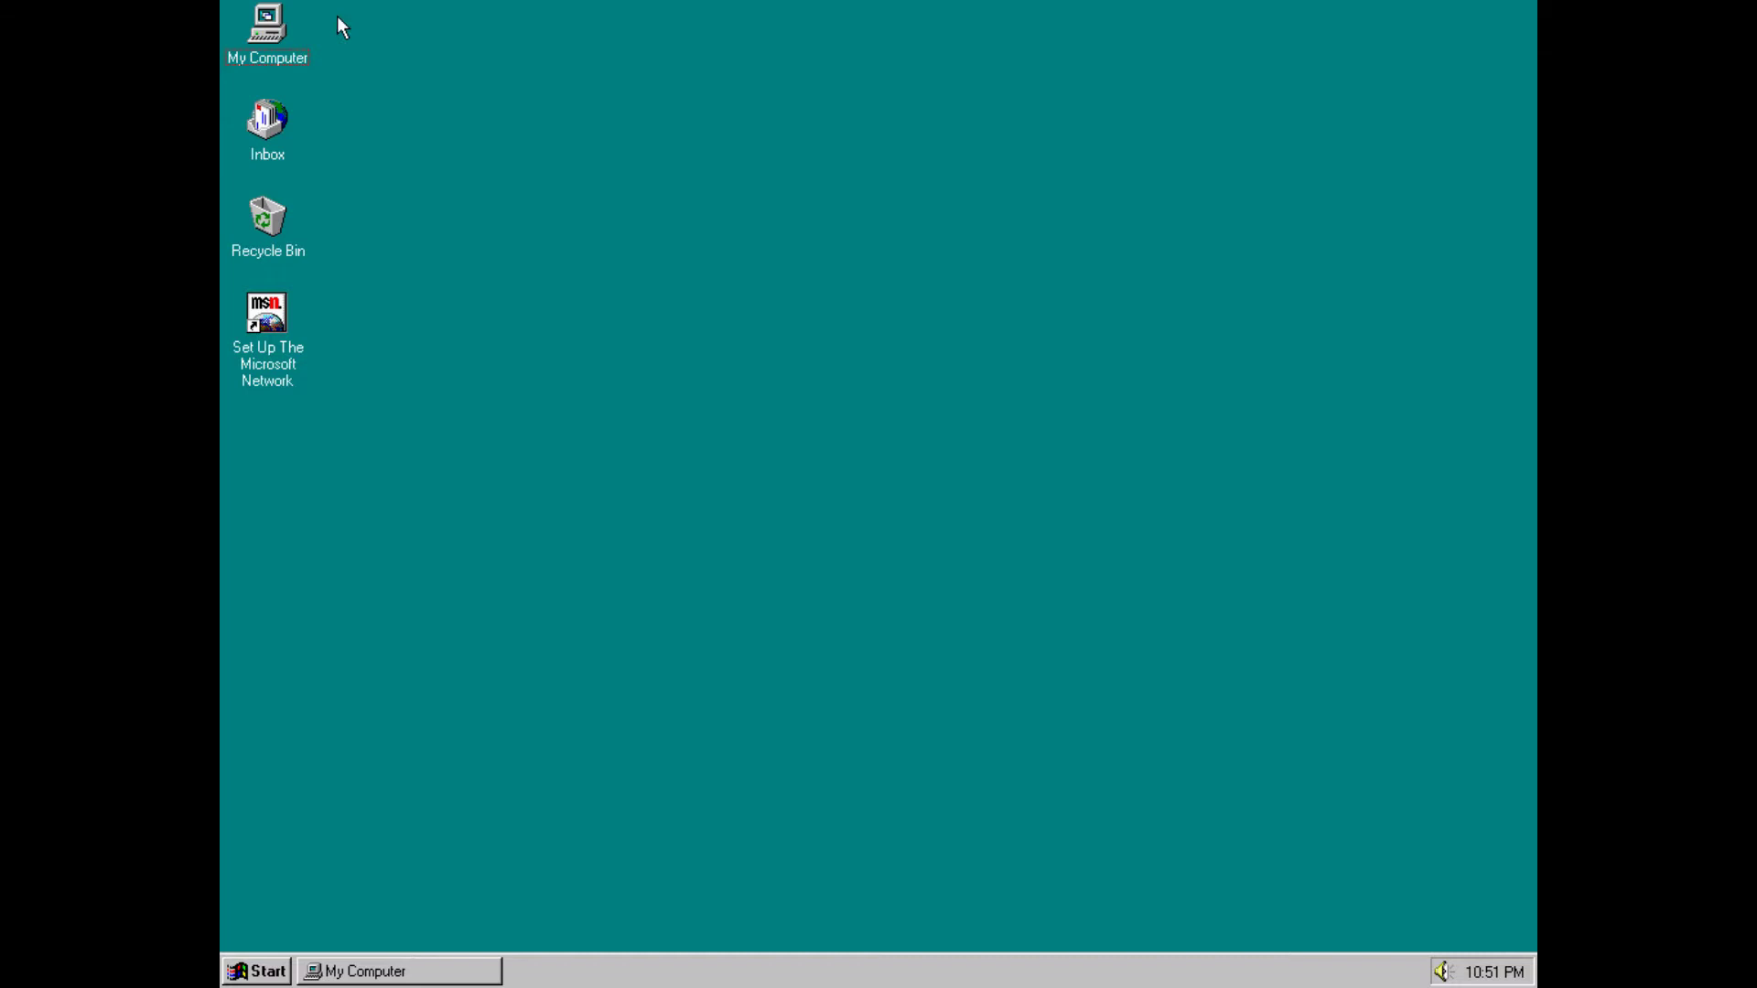
pyautogui.click(402, 972)
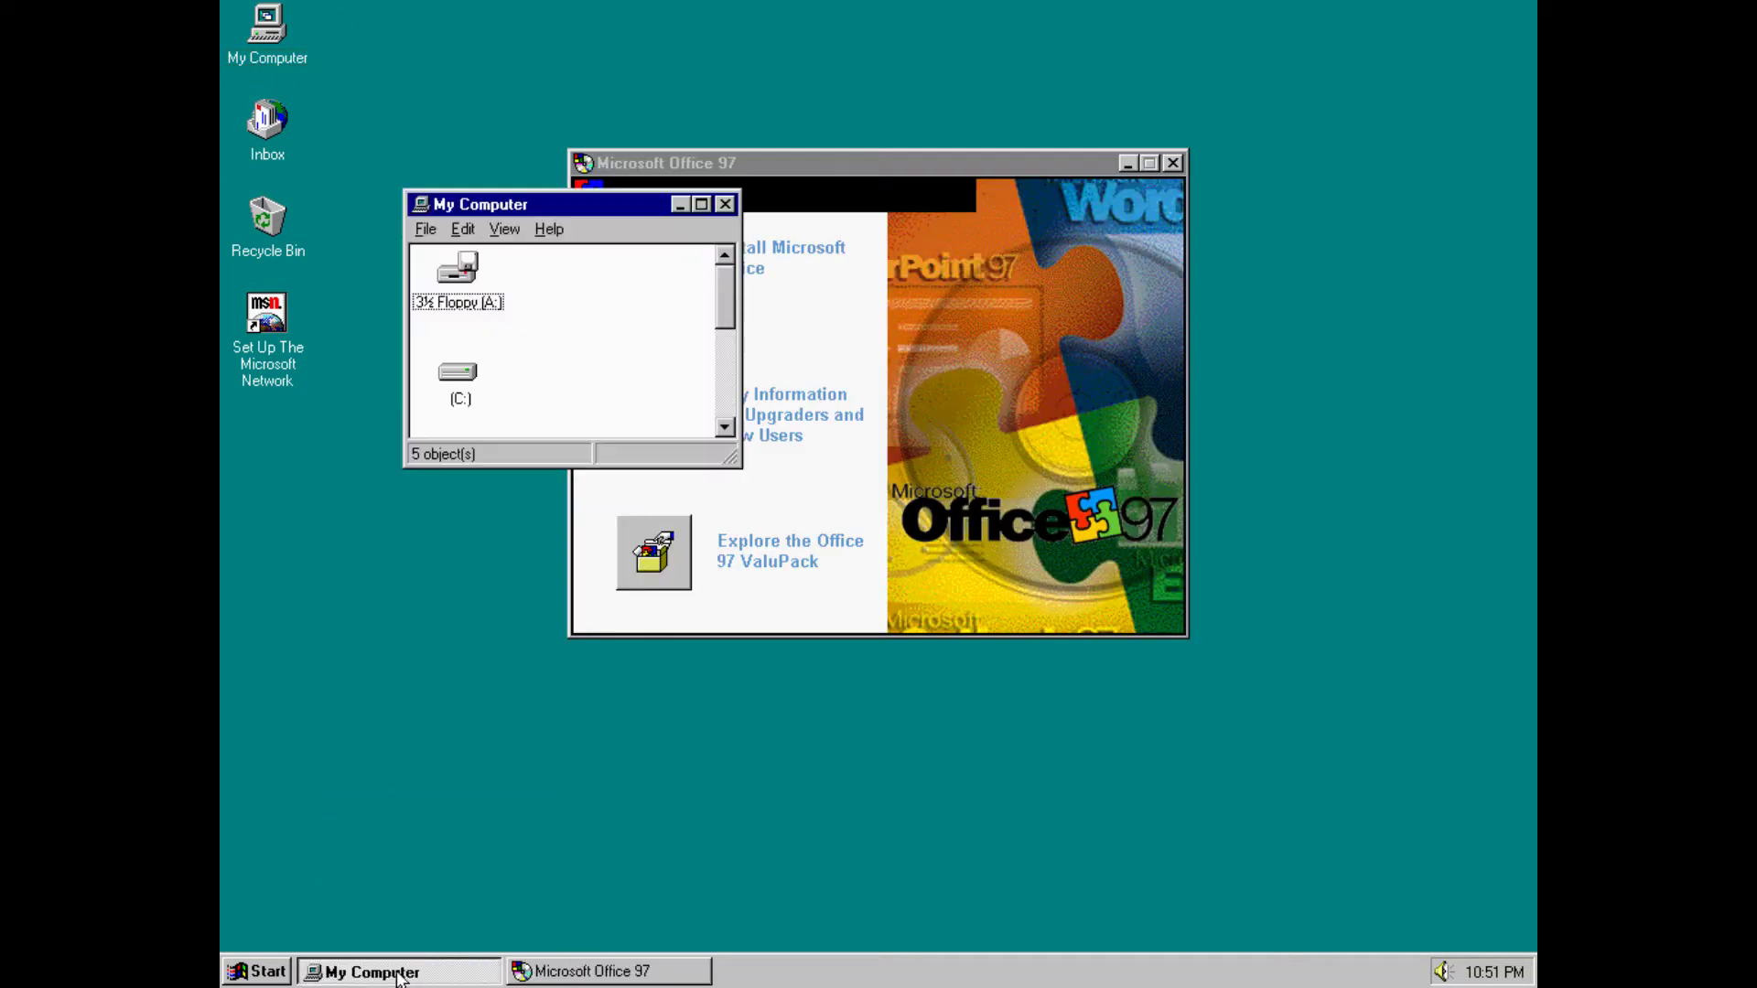
# Launch Install Microsoft Office and accept the prefilled name and organization details
pyautogui.click(681, 205)
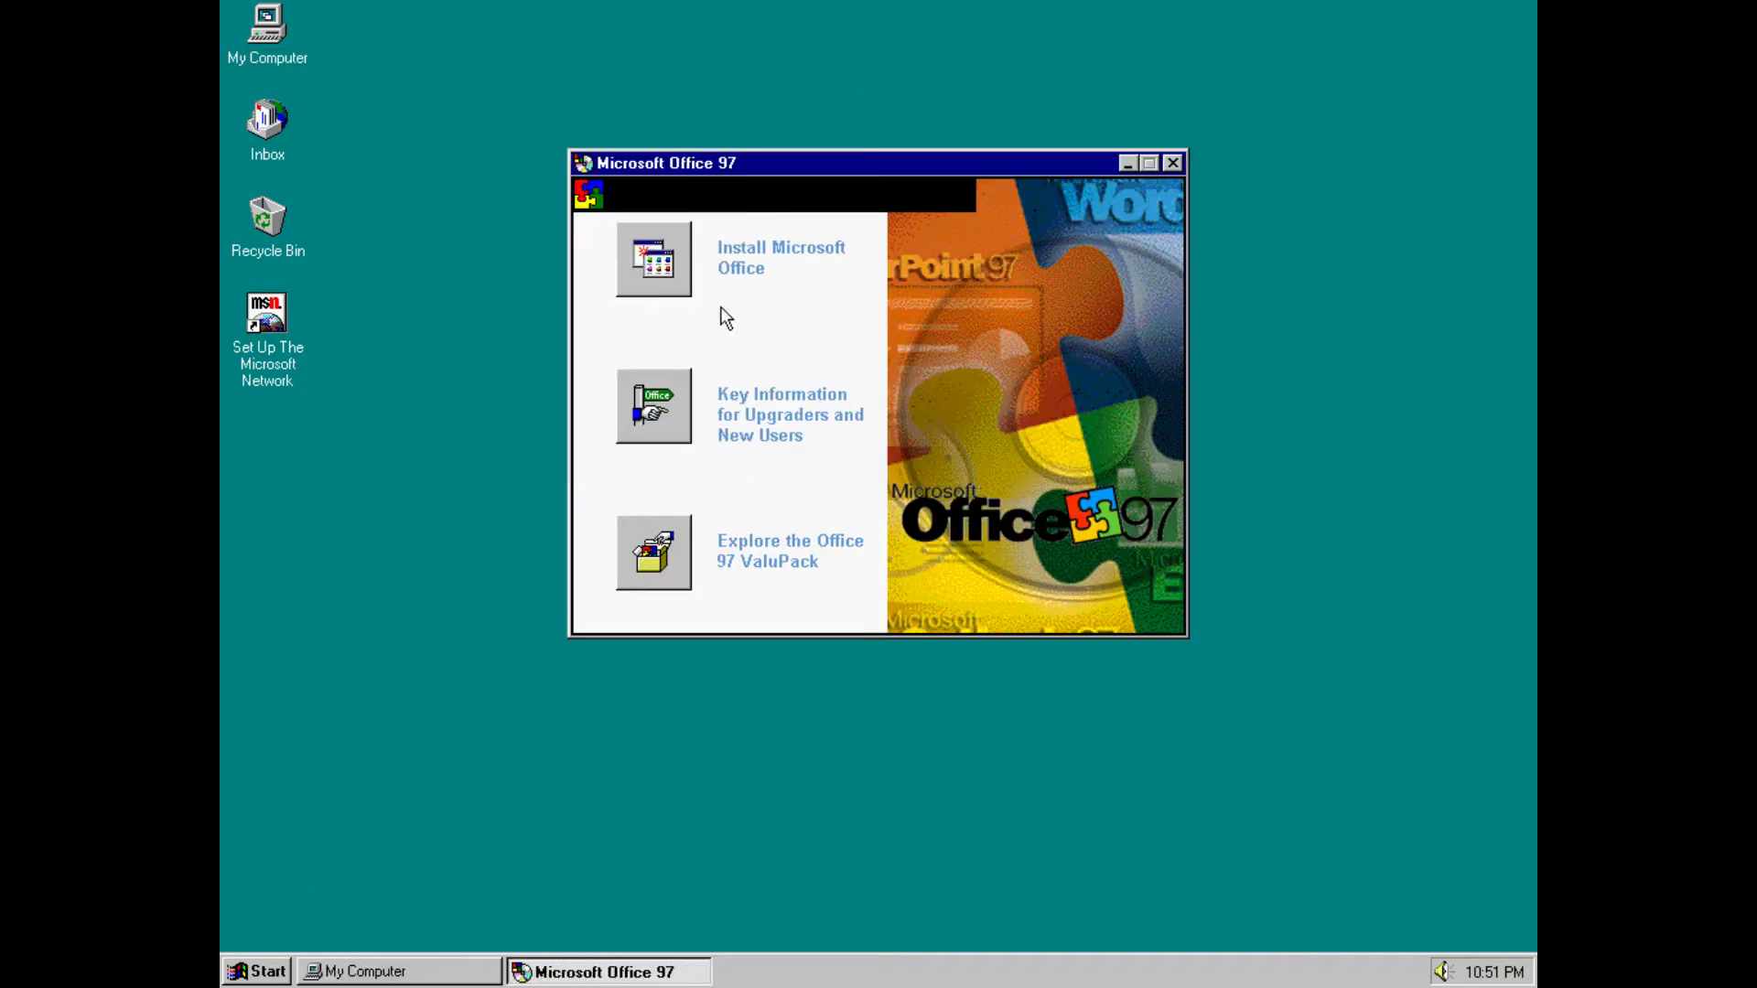
pyautogui.click(674, 267)
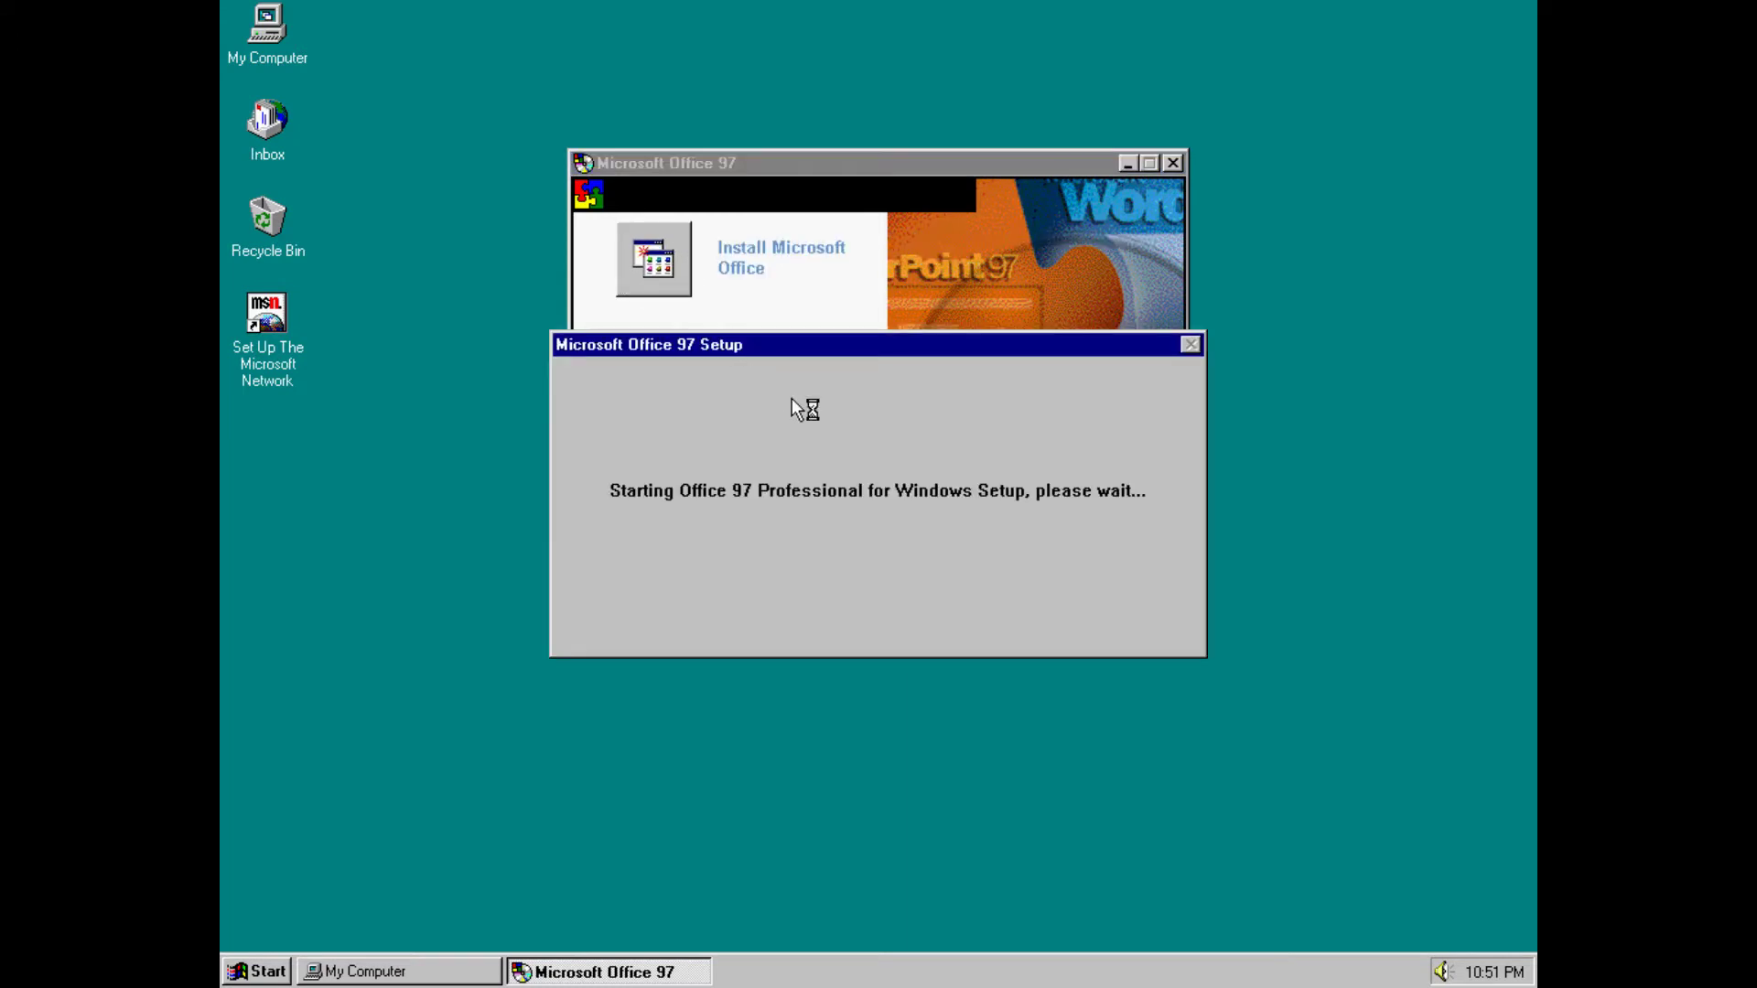
pyautogui.click(774, 686)
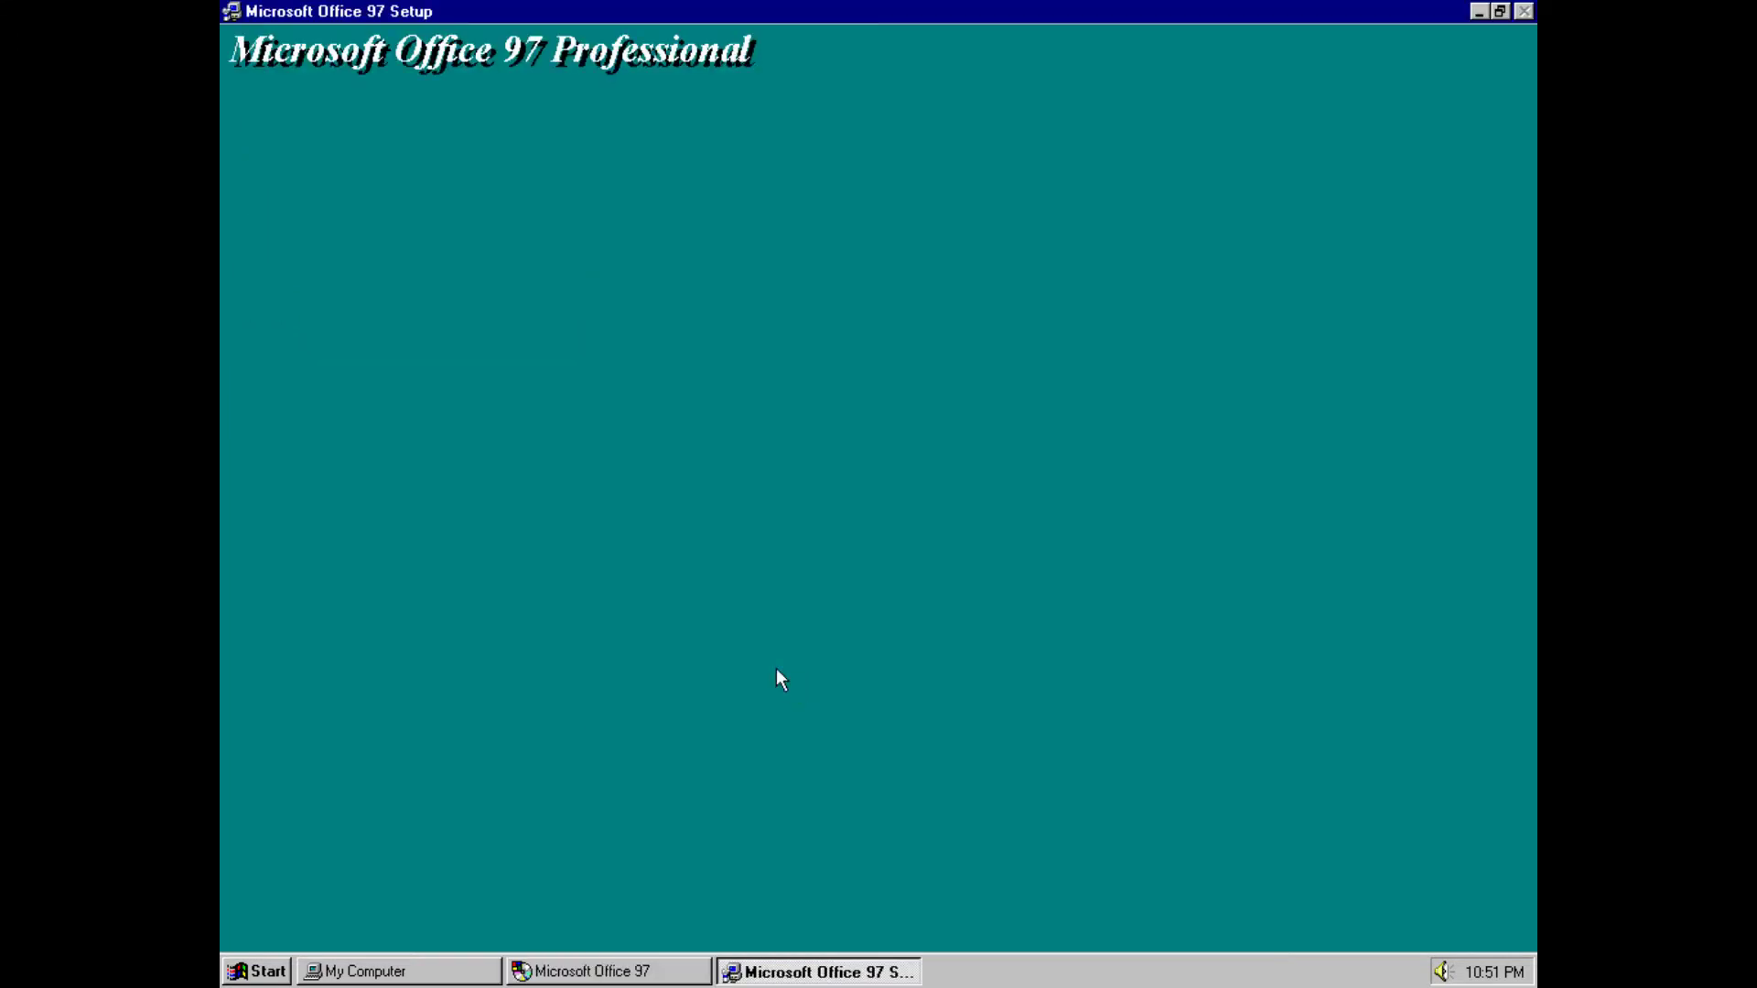
pyautogui.click(808, 604)
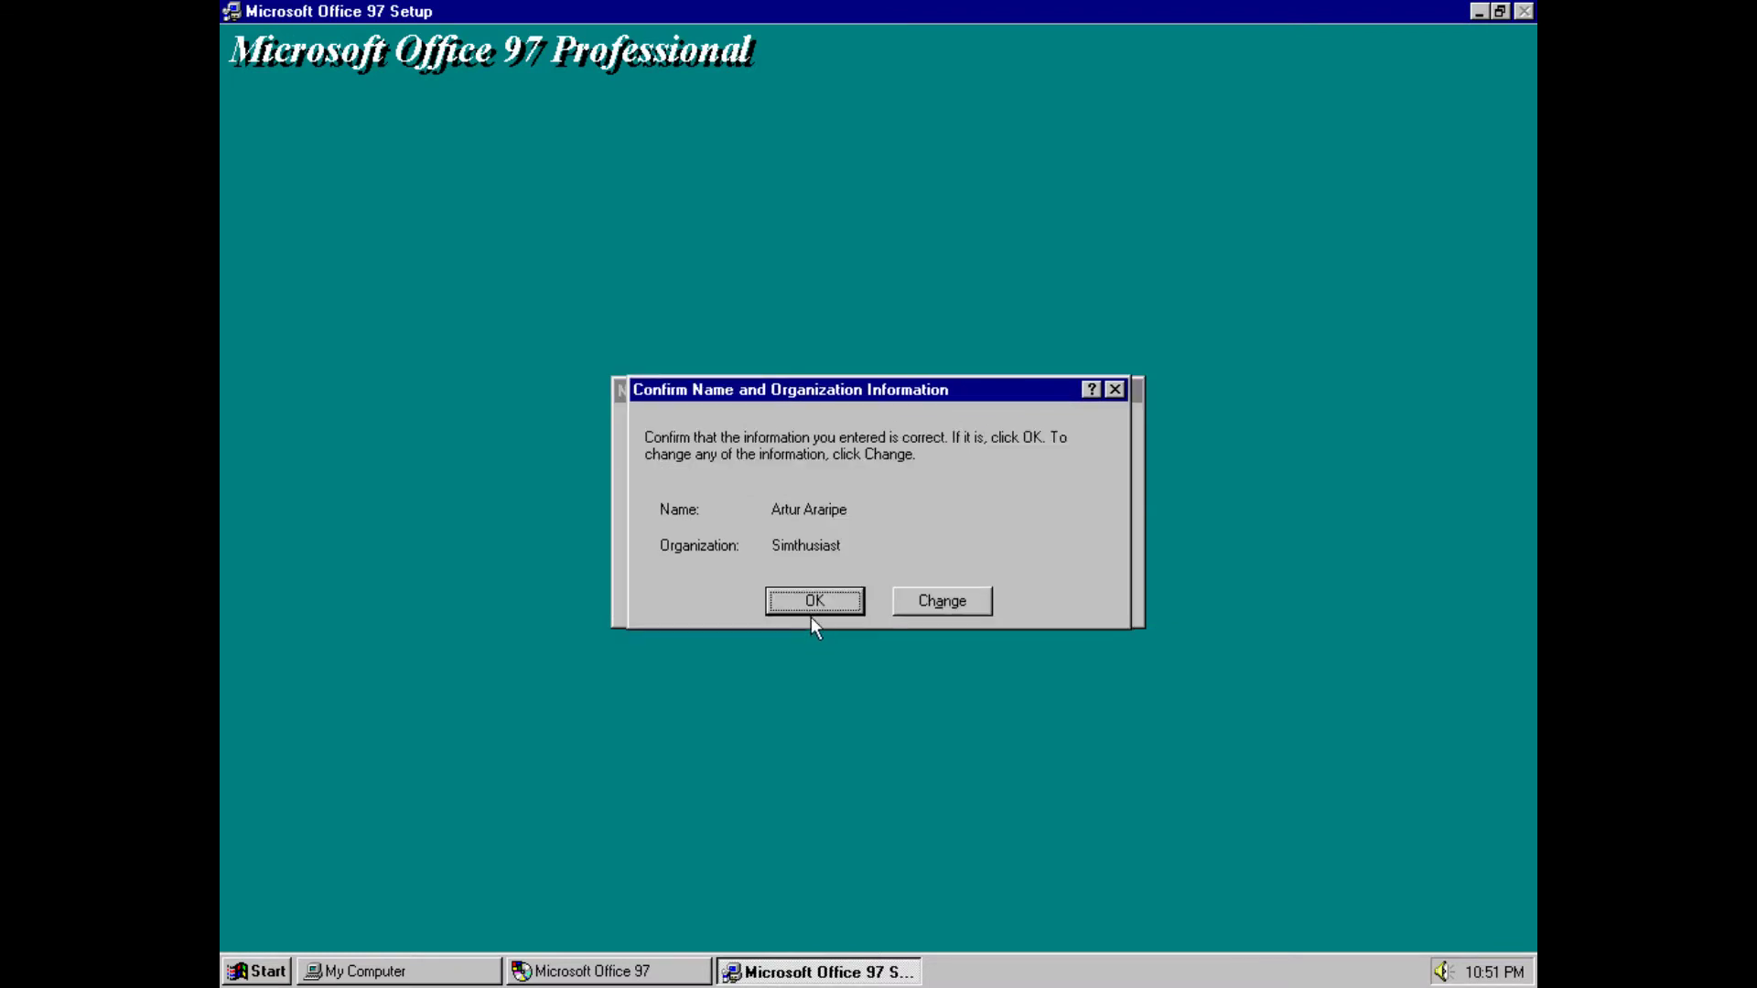
pyautogui.click(814, 604)
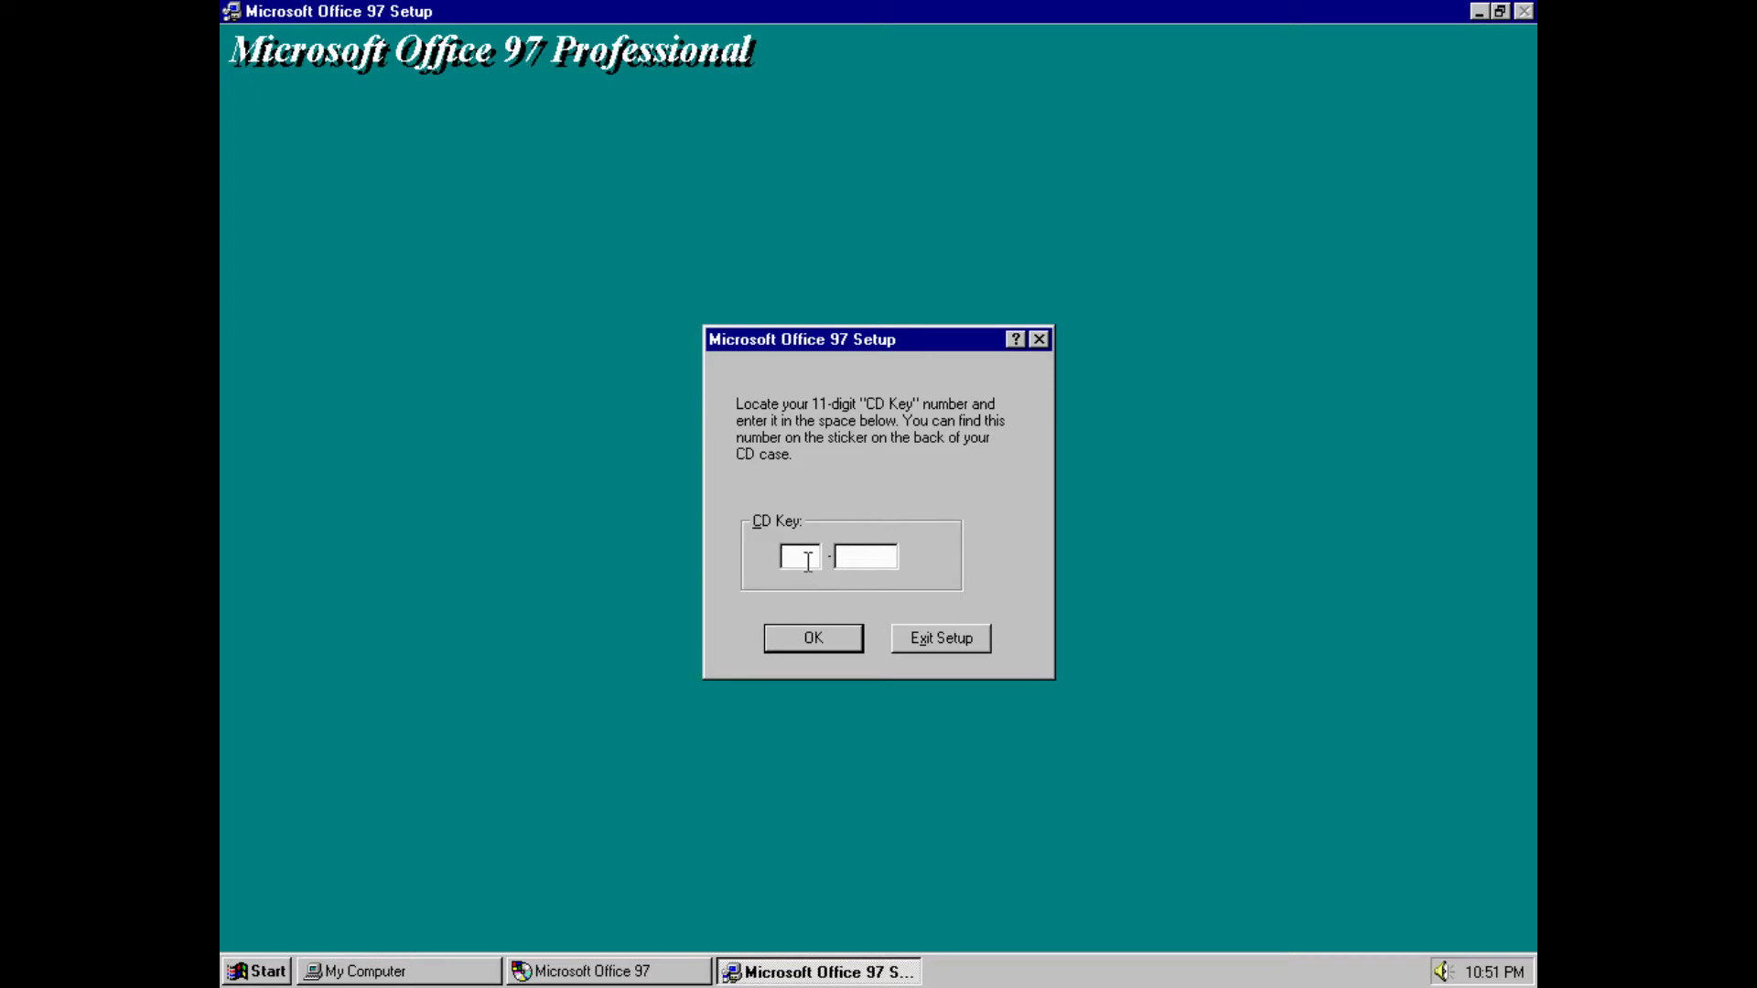
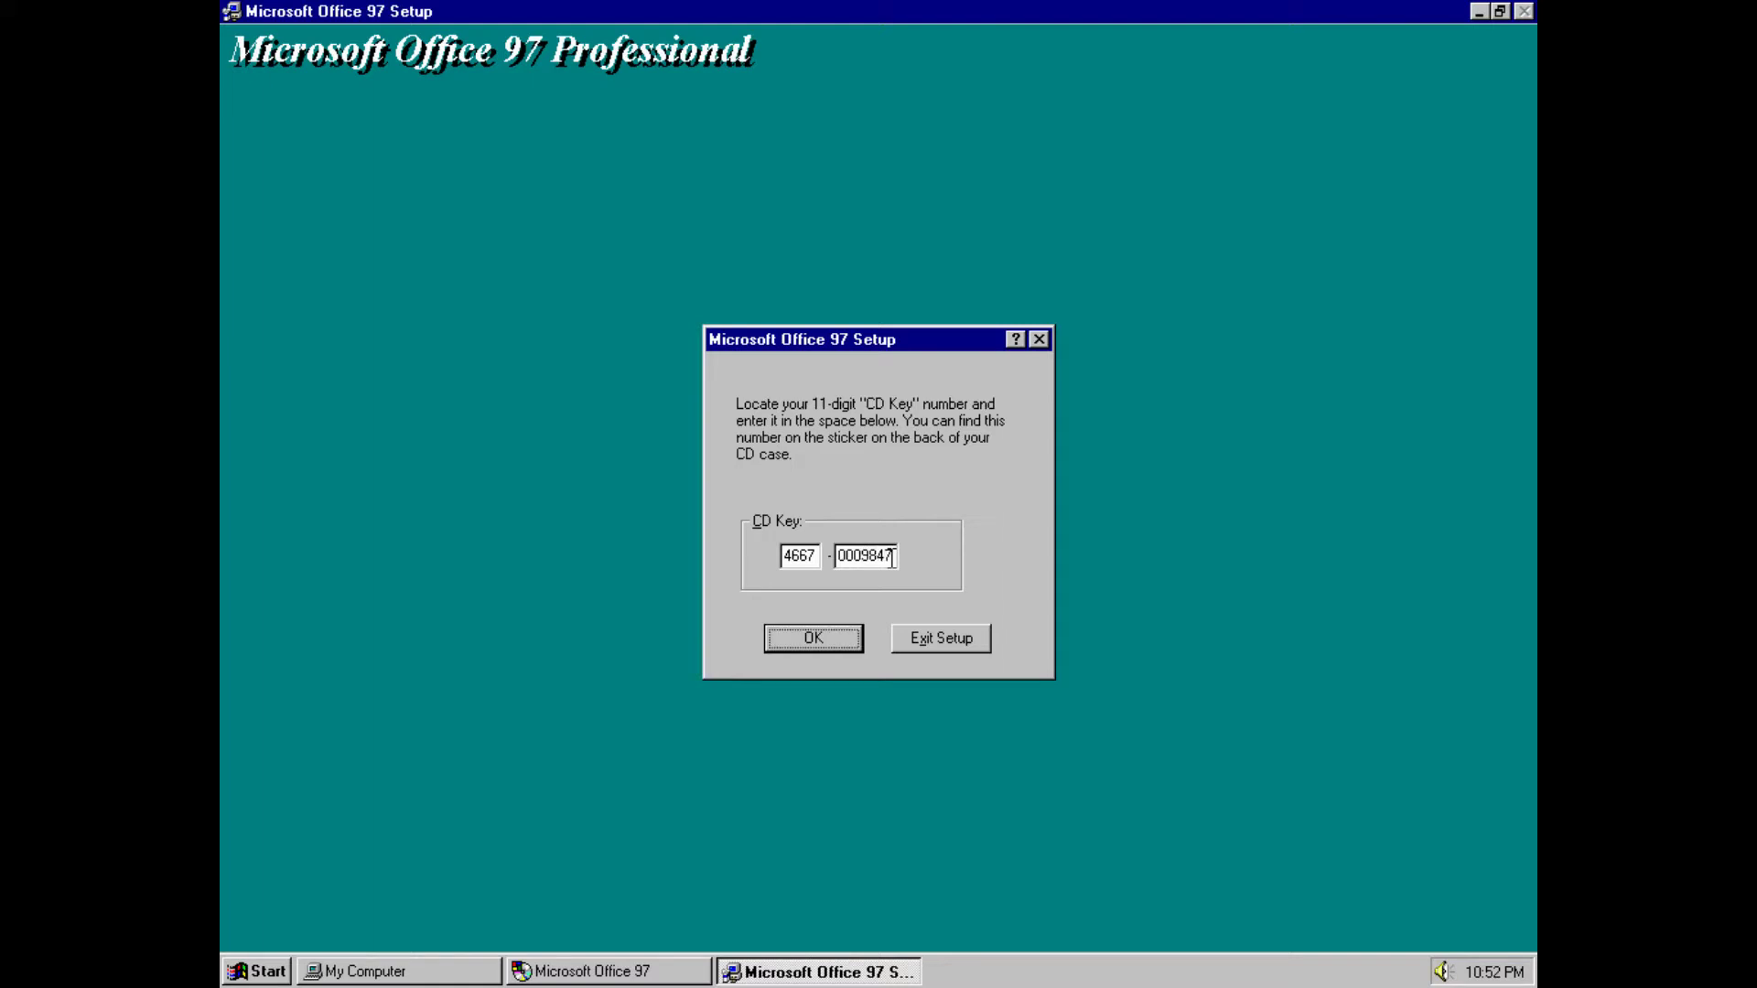
# Enter the CD key, keep C:\Program Files\Microsoft Office, and run a Typical installation
pyautogui.click(809, 629)
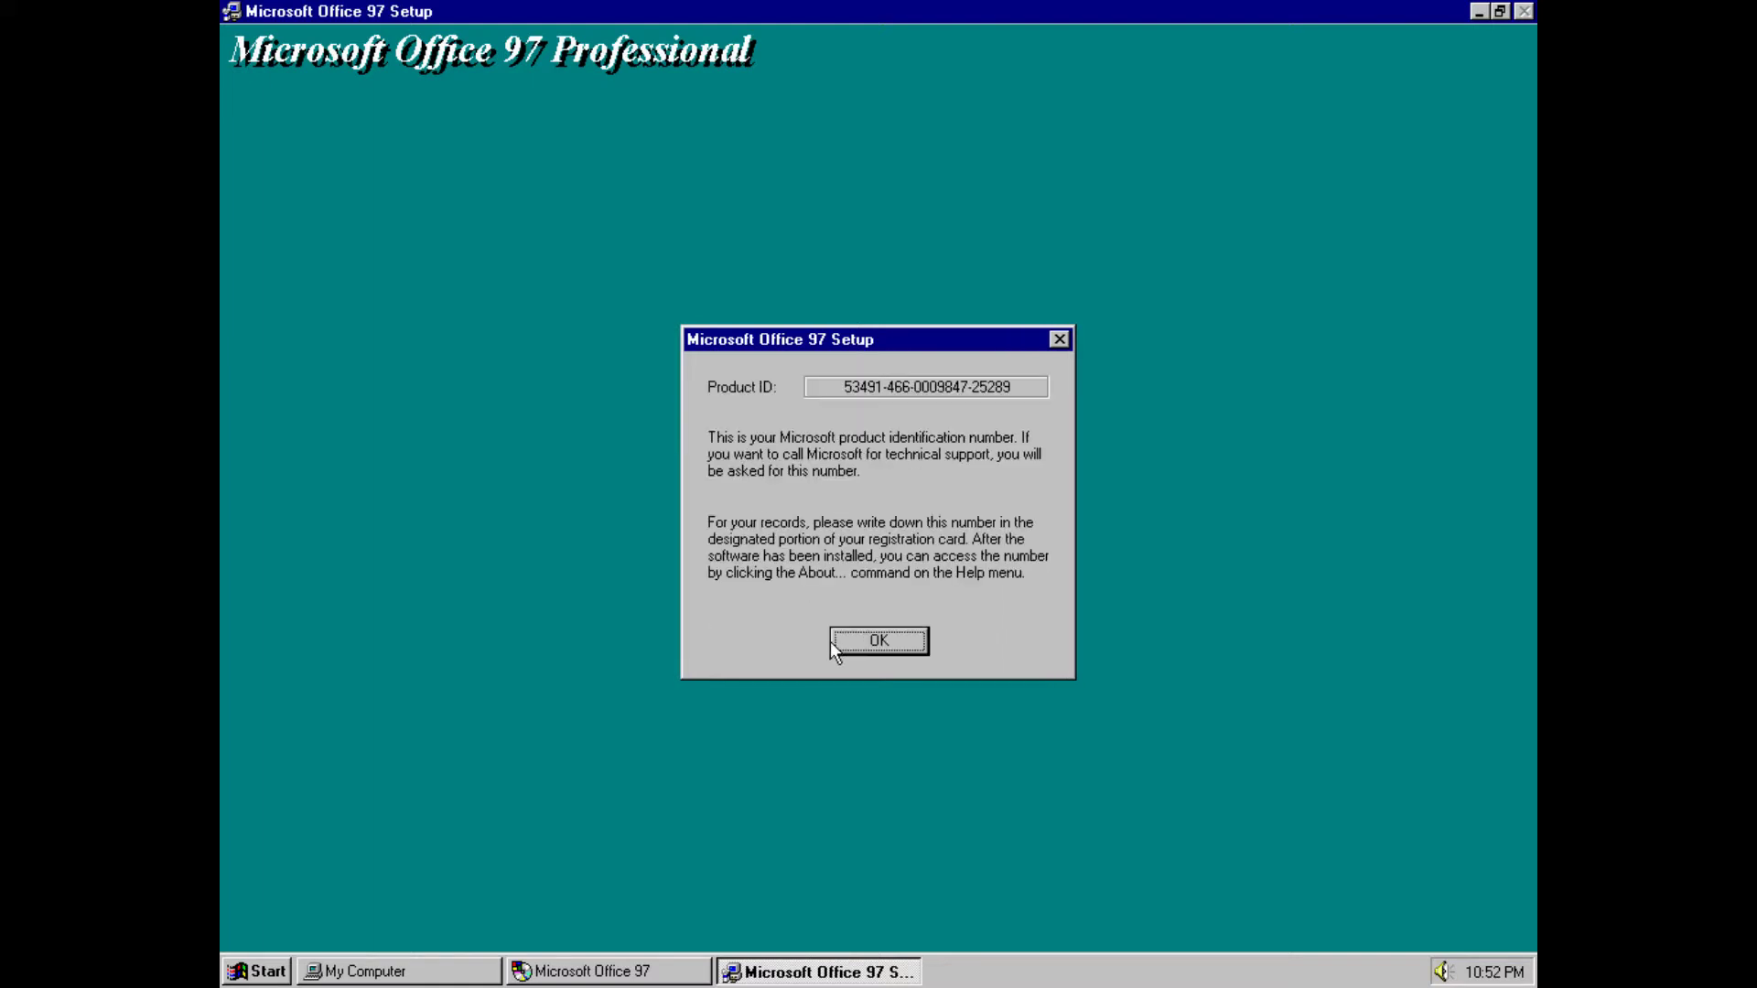
pyautogui.click(840, 640)
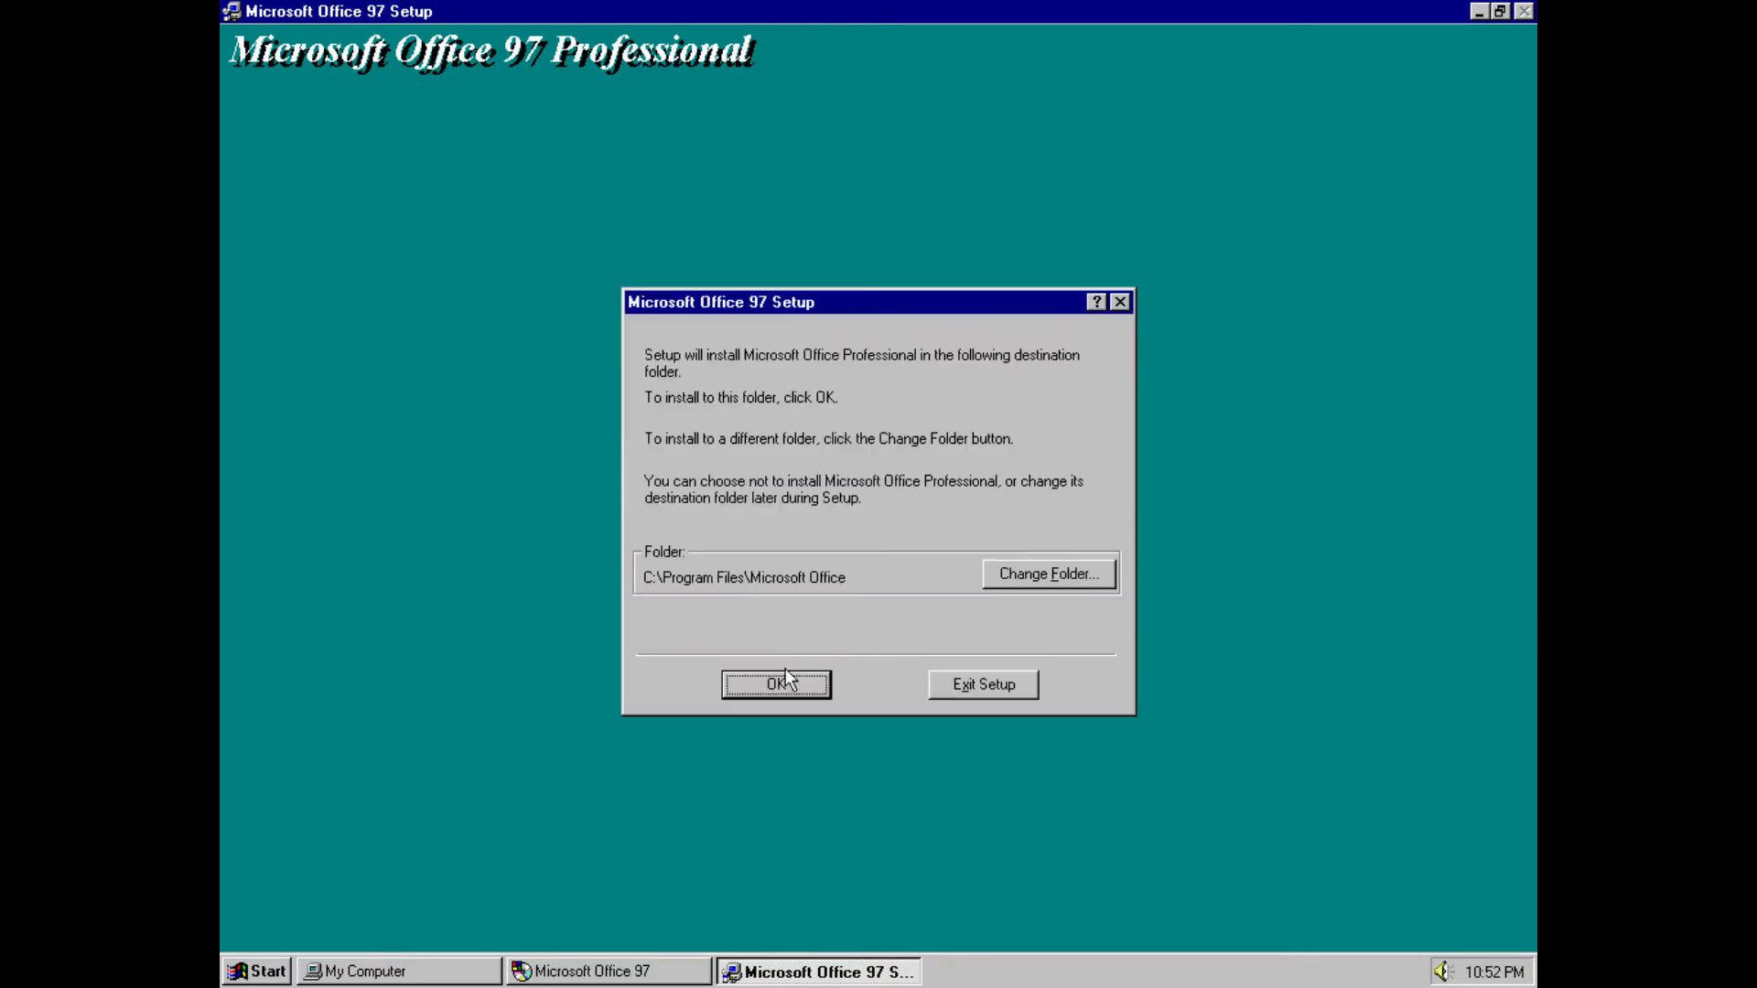
pyautogui.click(785, 680)
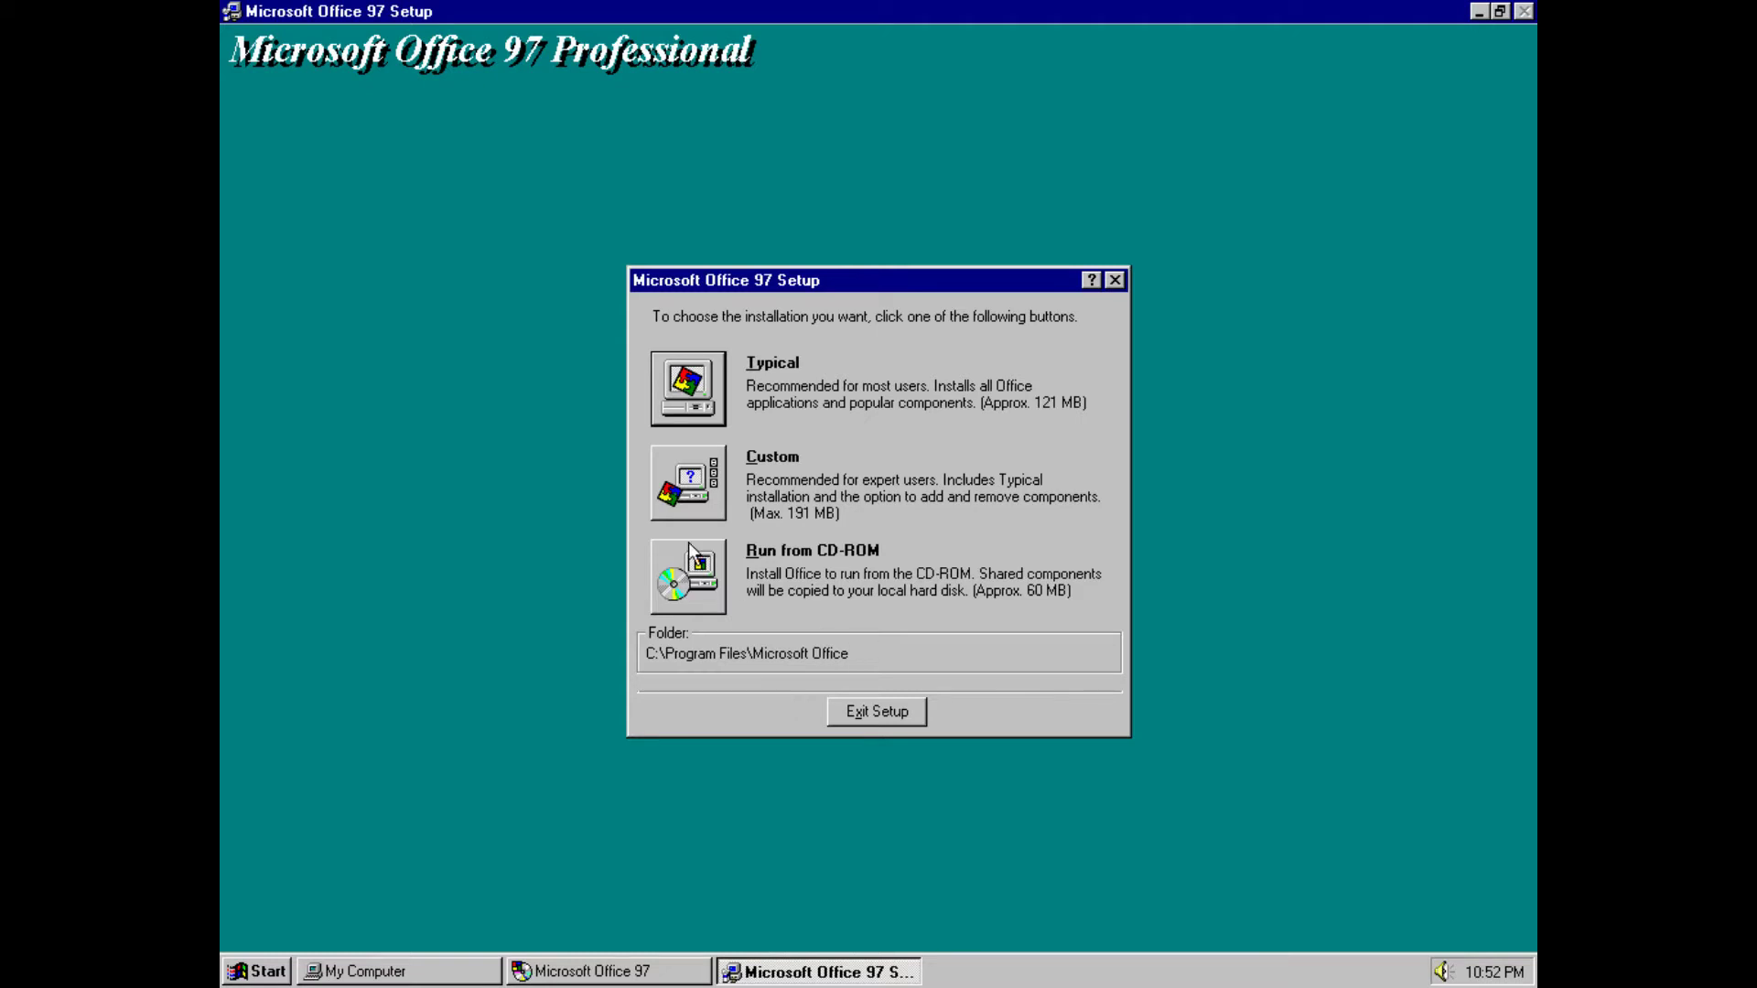
pyautogui.click(683, 369)
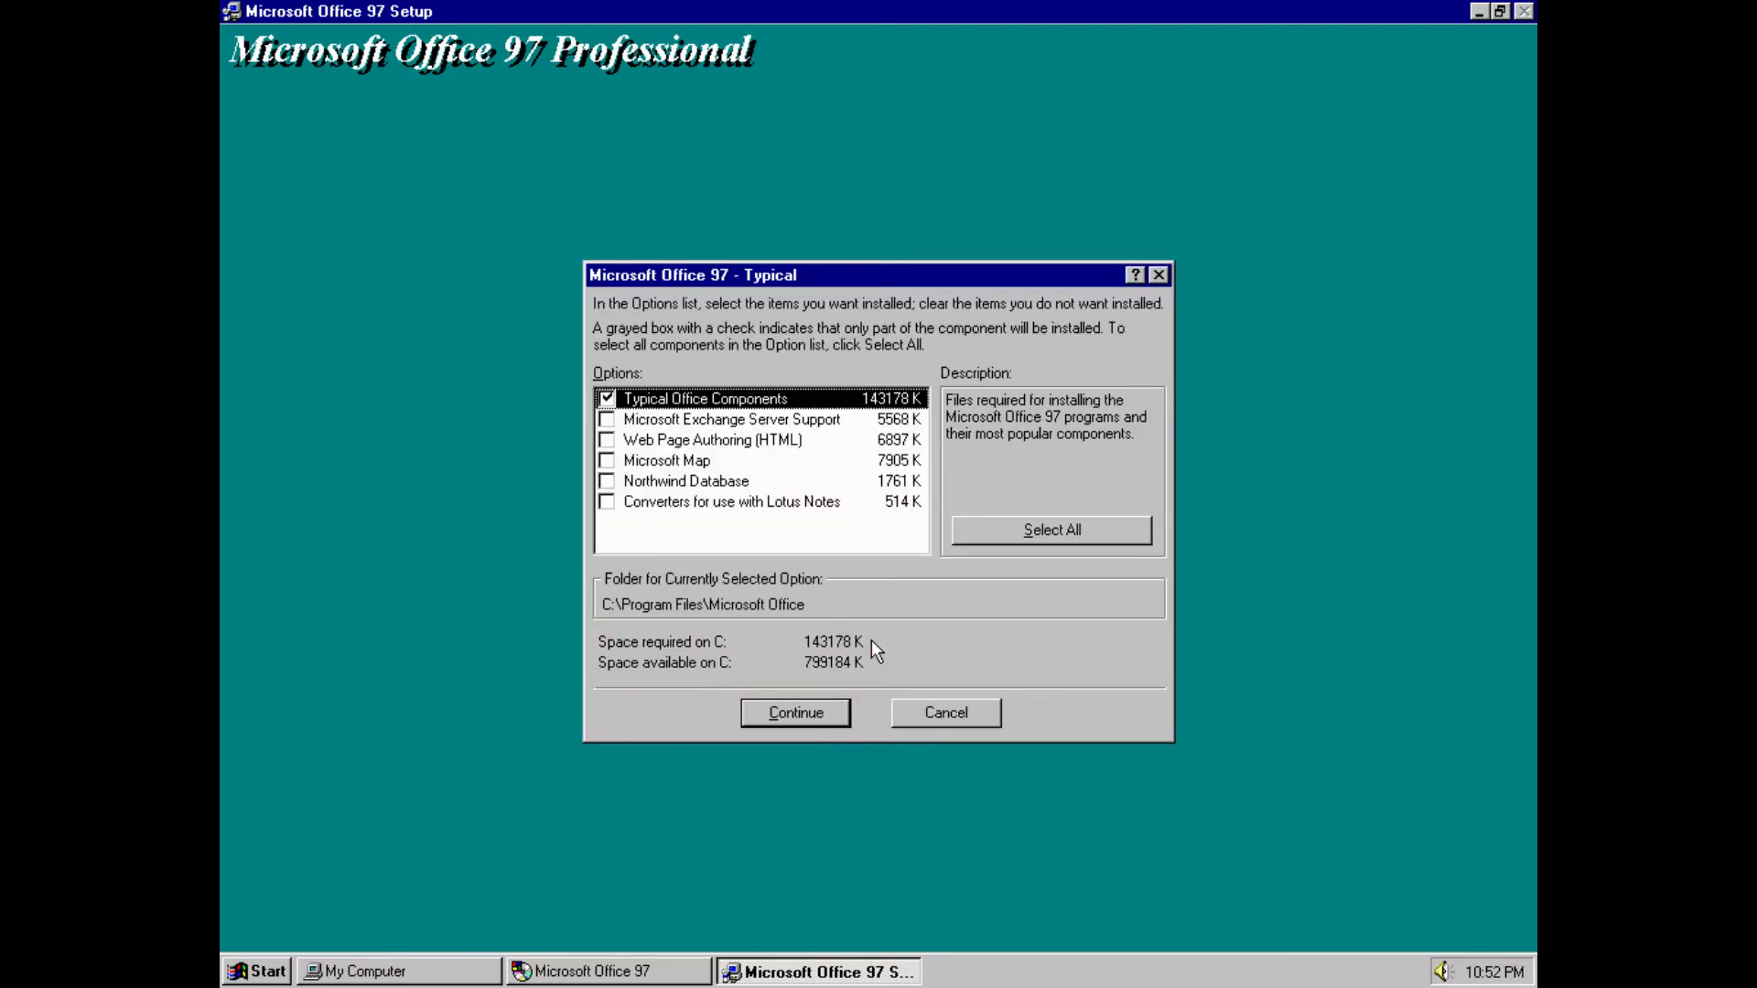
pyautogui.click(847, 713)
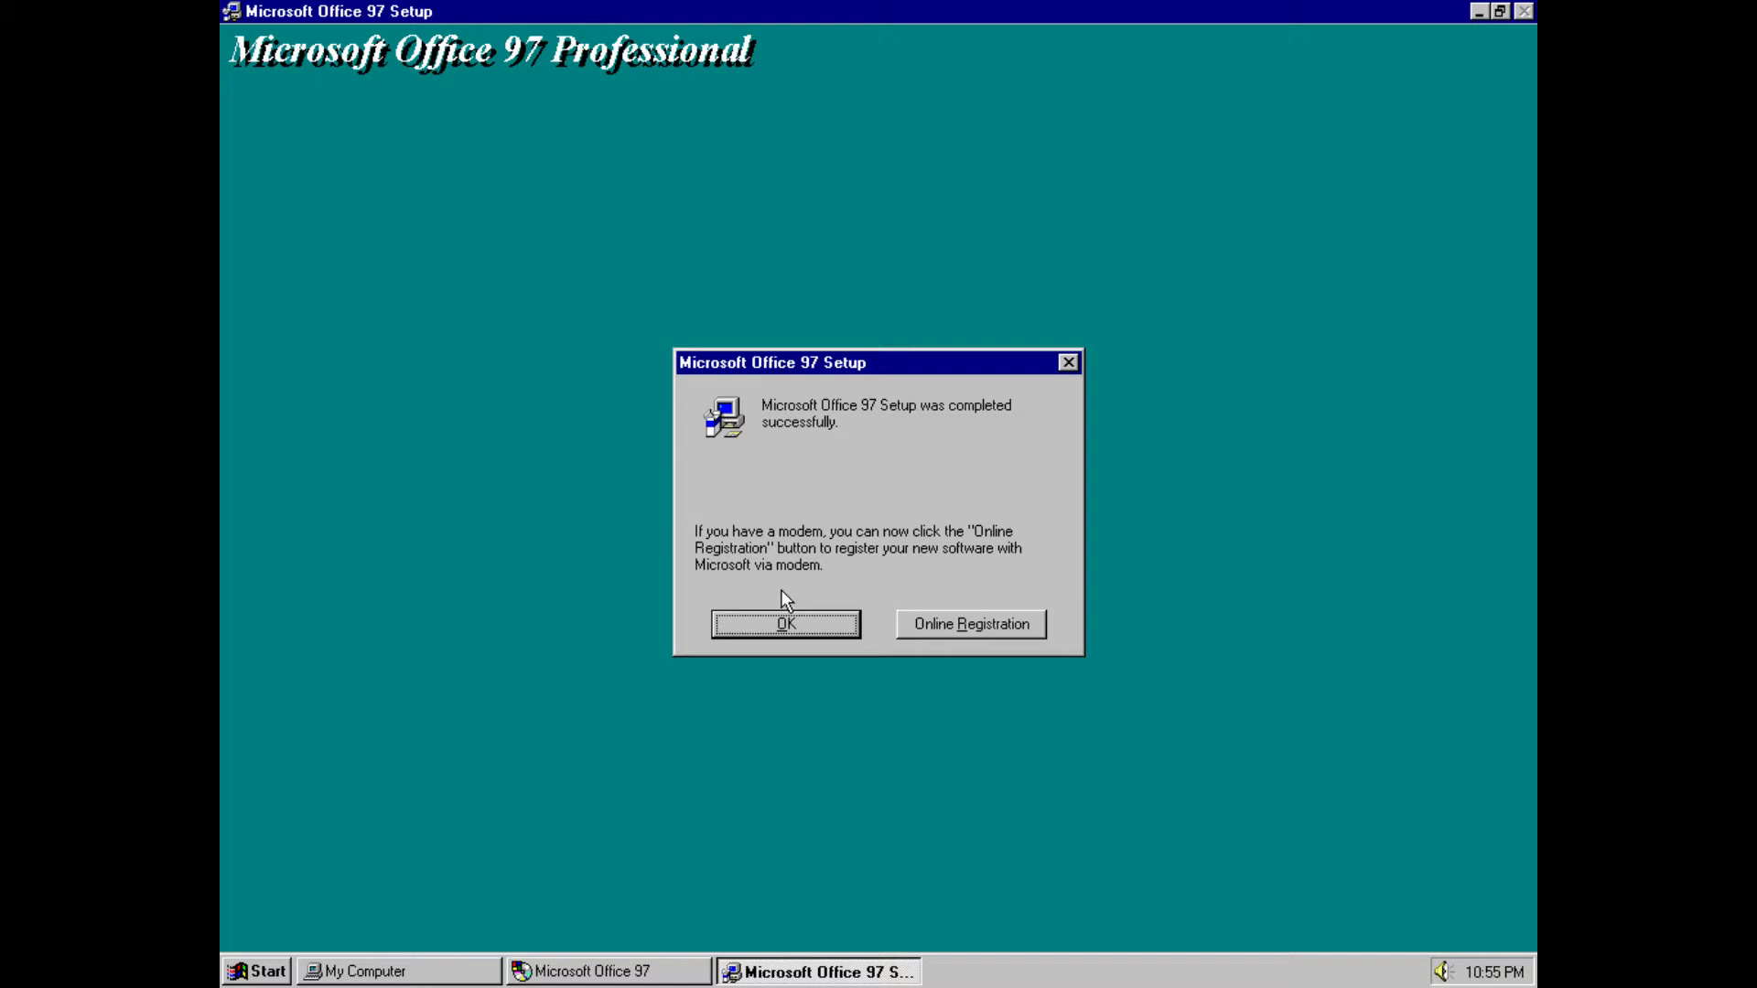
# Close the Office setup windows and move the Internet Explorer setup and Outlook shortcuts
pyautogui.click(778, 622)
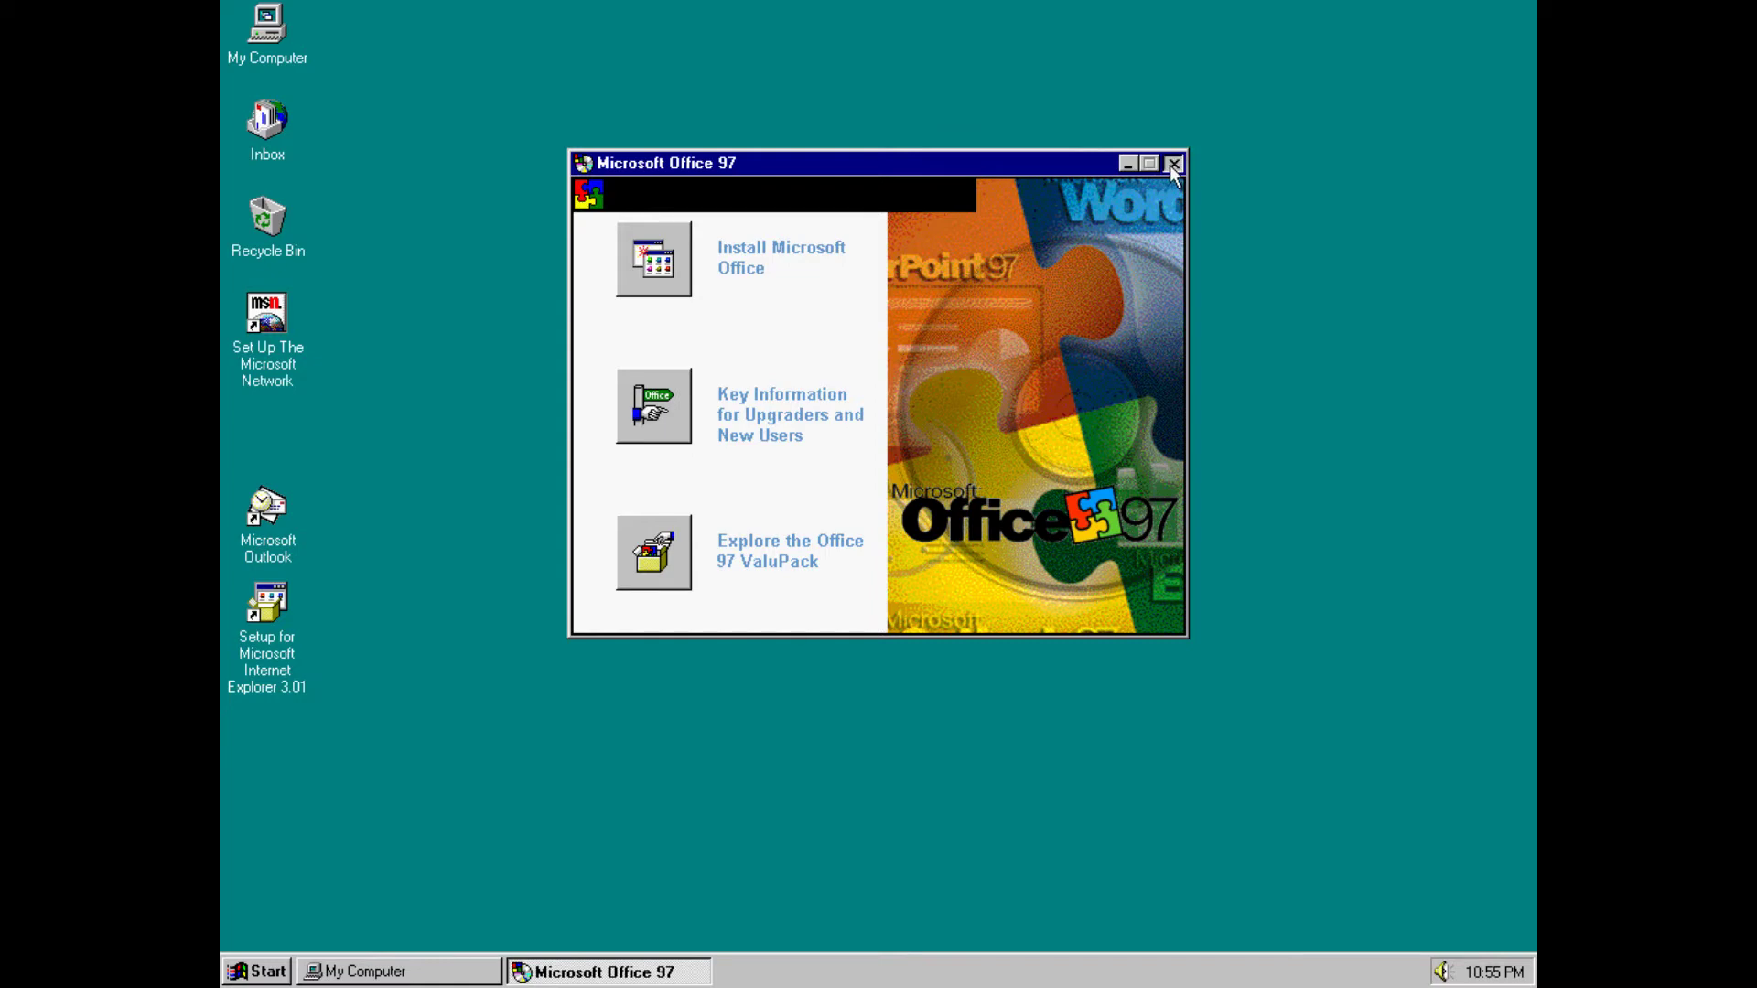
pyautogui.click(1171, 164)
pyautogui.click(272, 606)
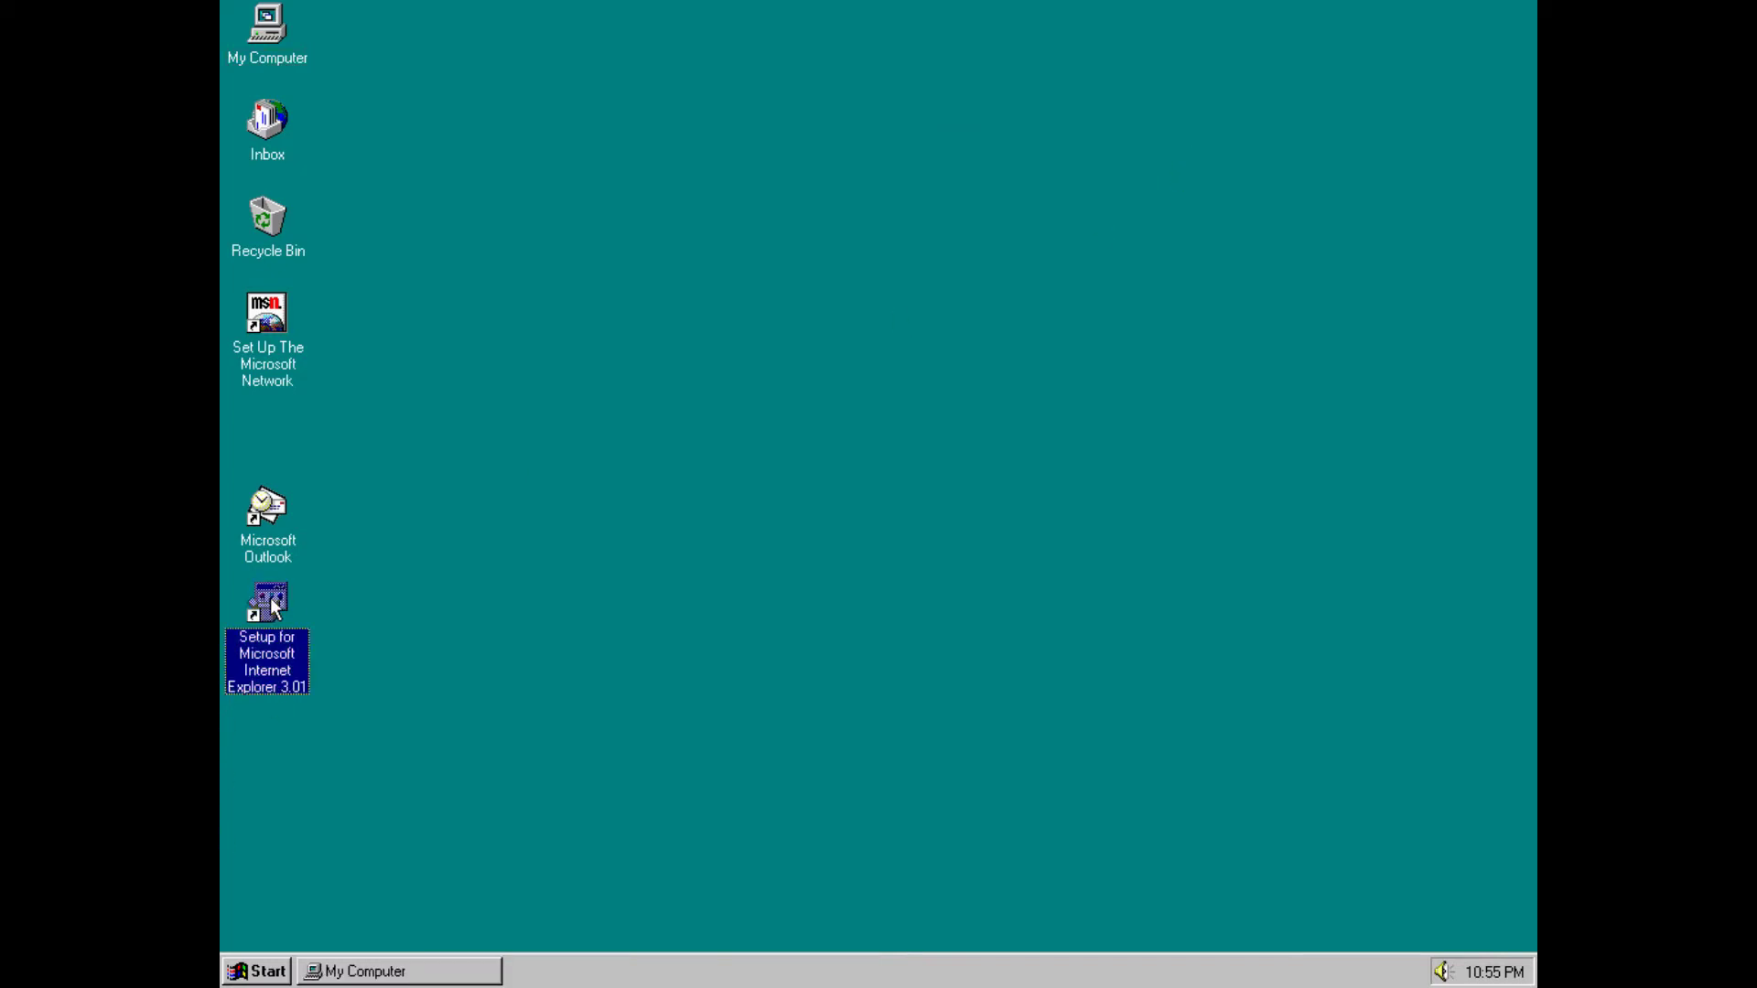
pyautogui.moveTo(273, 607); pyautogui.dragTo(377, 315)
pyautogui.click(431, 549)
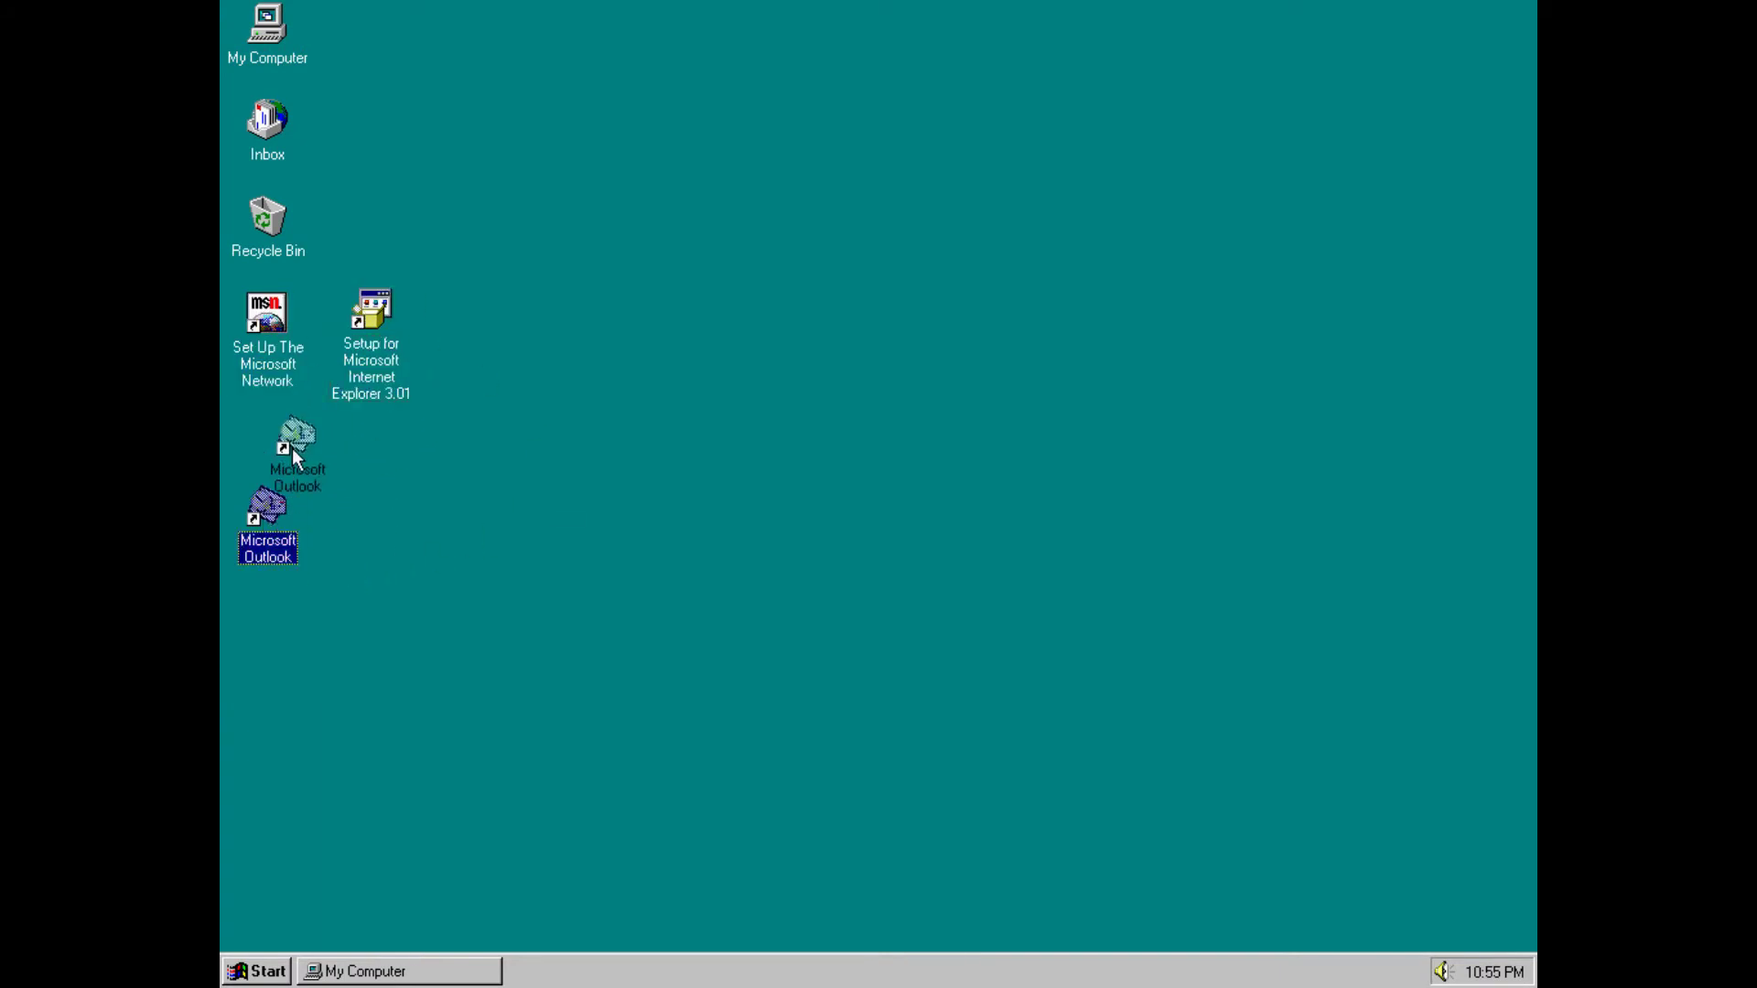
pyautogui.moveTo(292, 450); pyautogui.dragTo(274, 457)
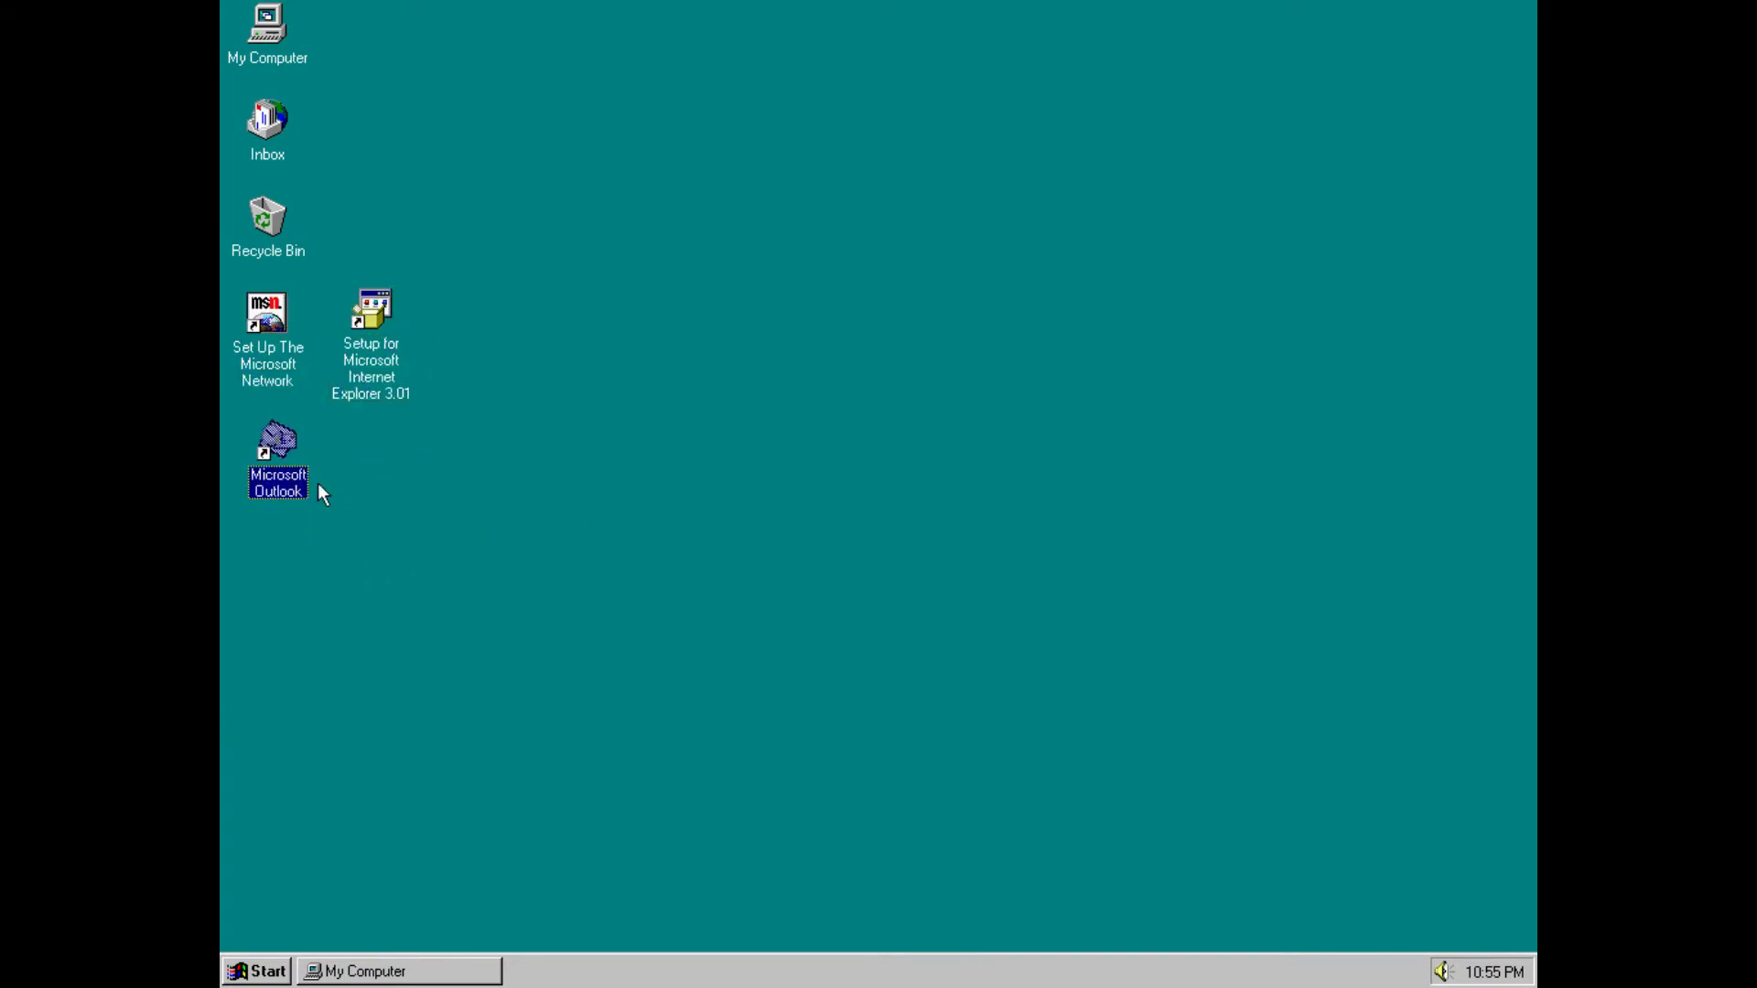
# Launch Microsoft Word from Start > Programs
pyautogui.click(257, 971)
pyautogui.moveTo(314, 666)
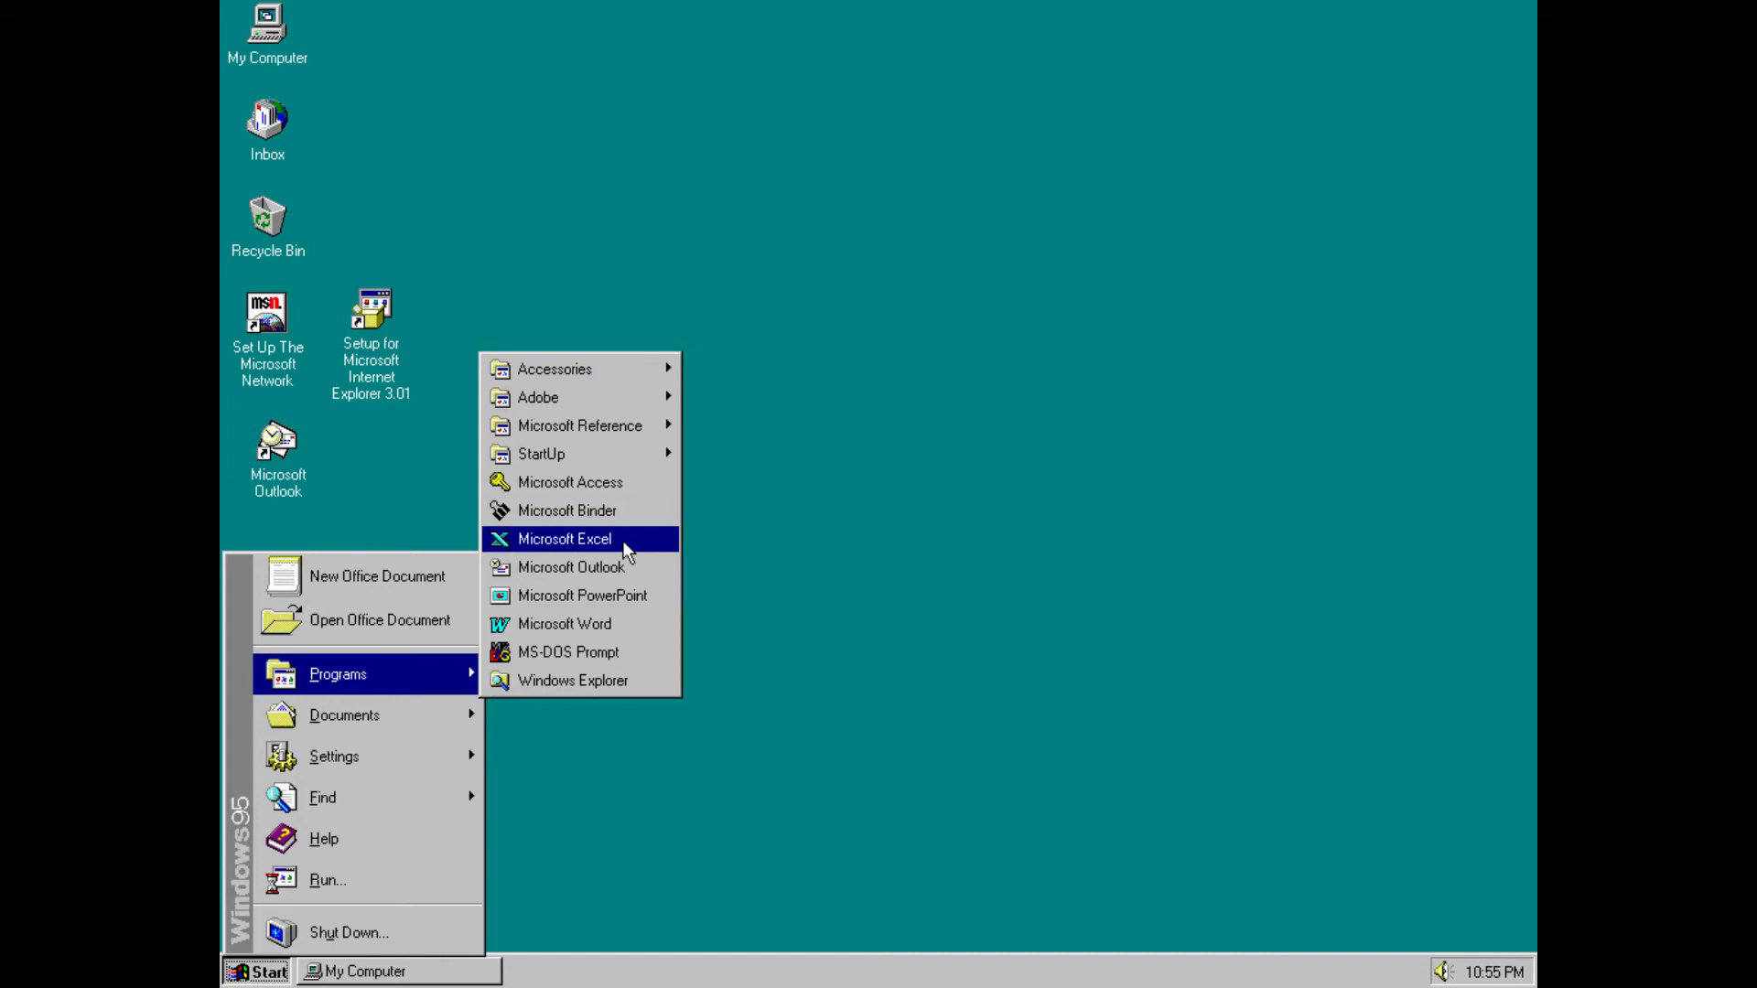
pyautogui.click(594, 620)
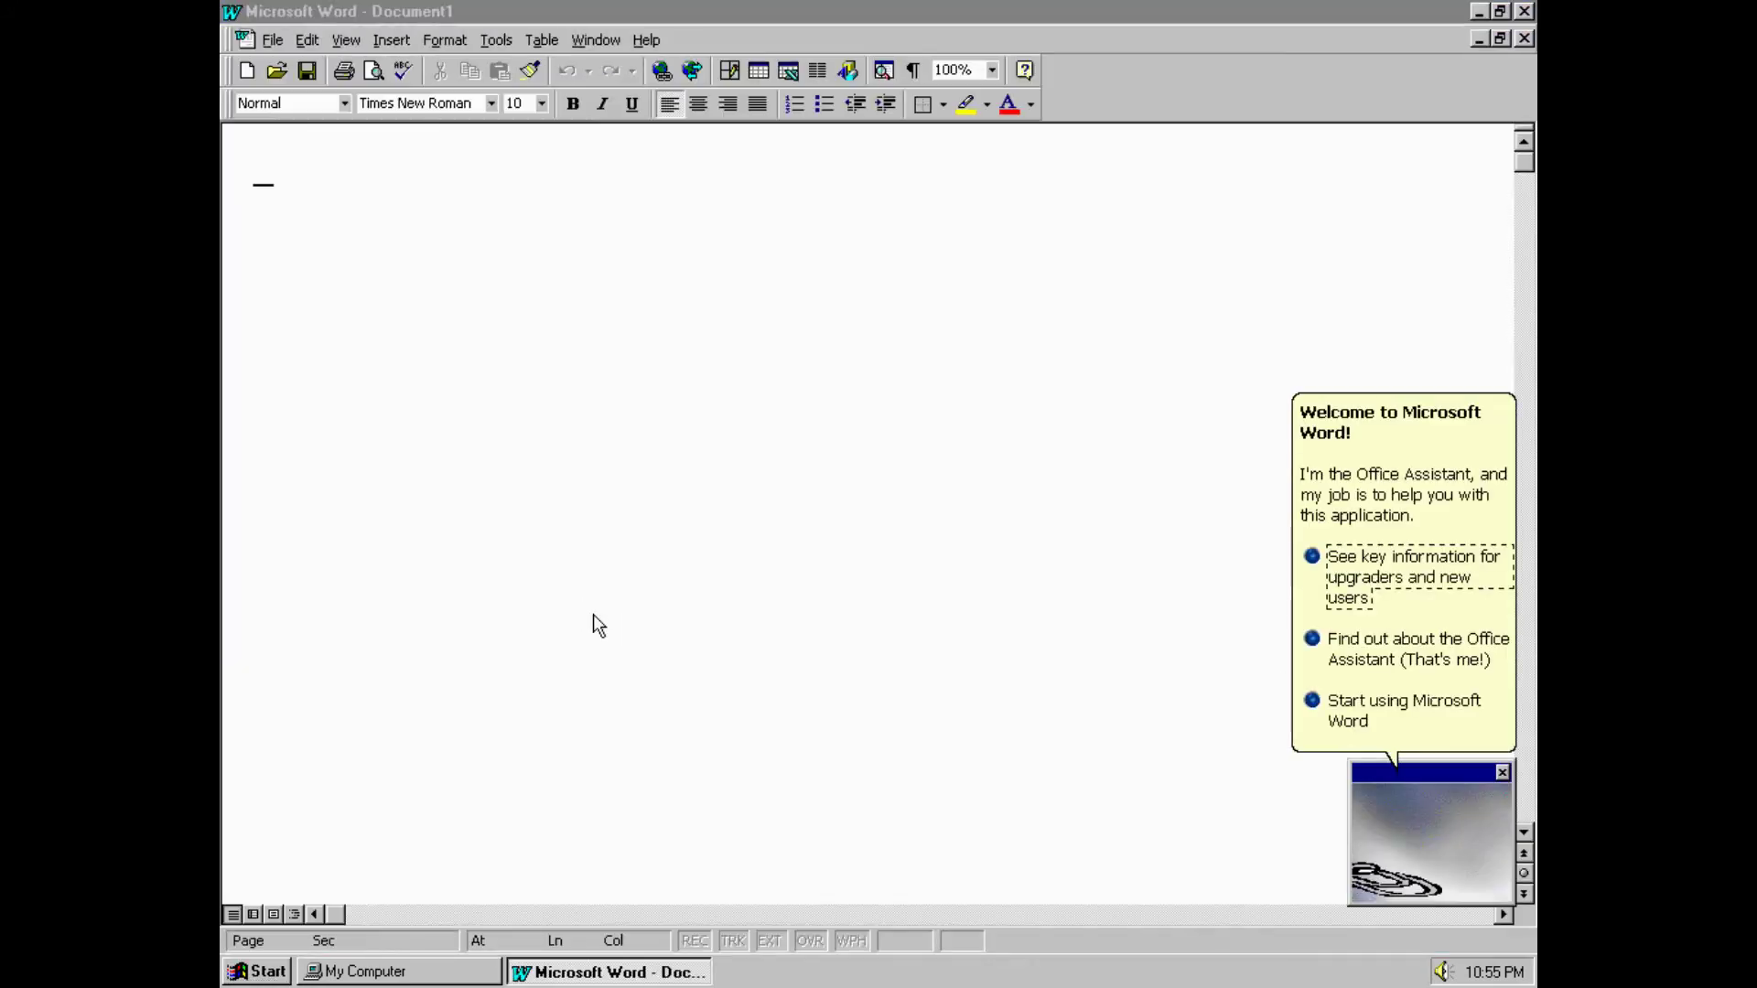
# Get past Word's welcome and User Name prompts and move the Office Assistant aside
pyautogui.click(1313, 701)
pyautogui.click(957, 547)
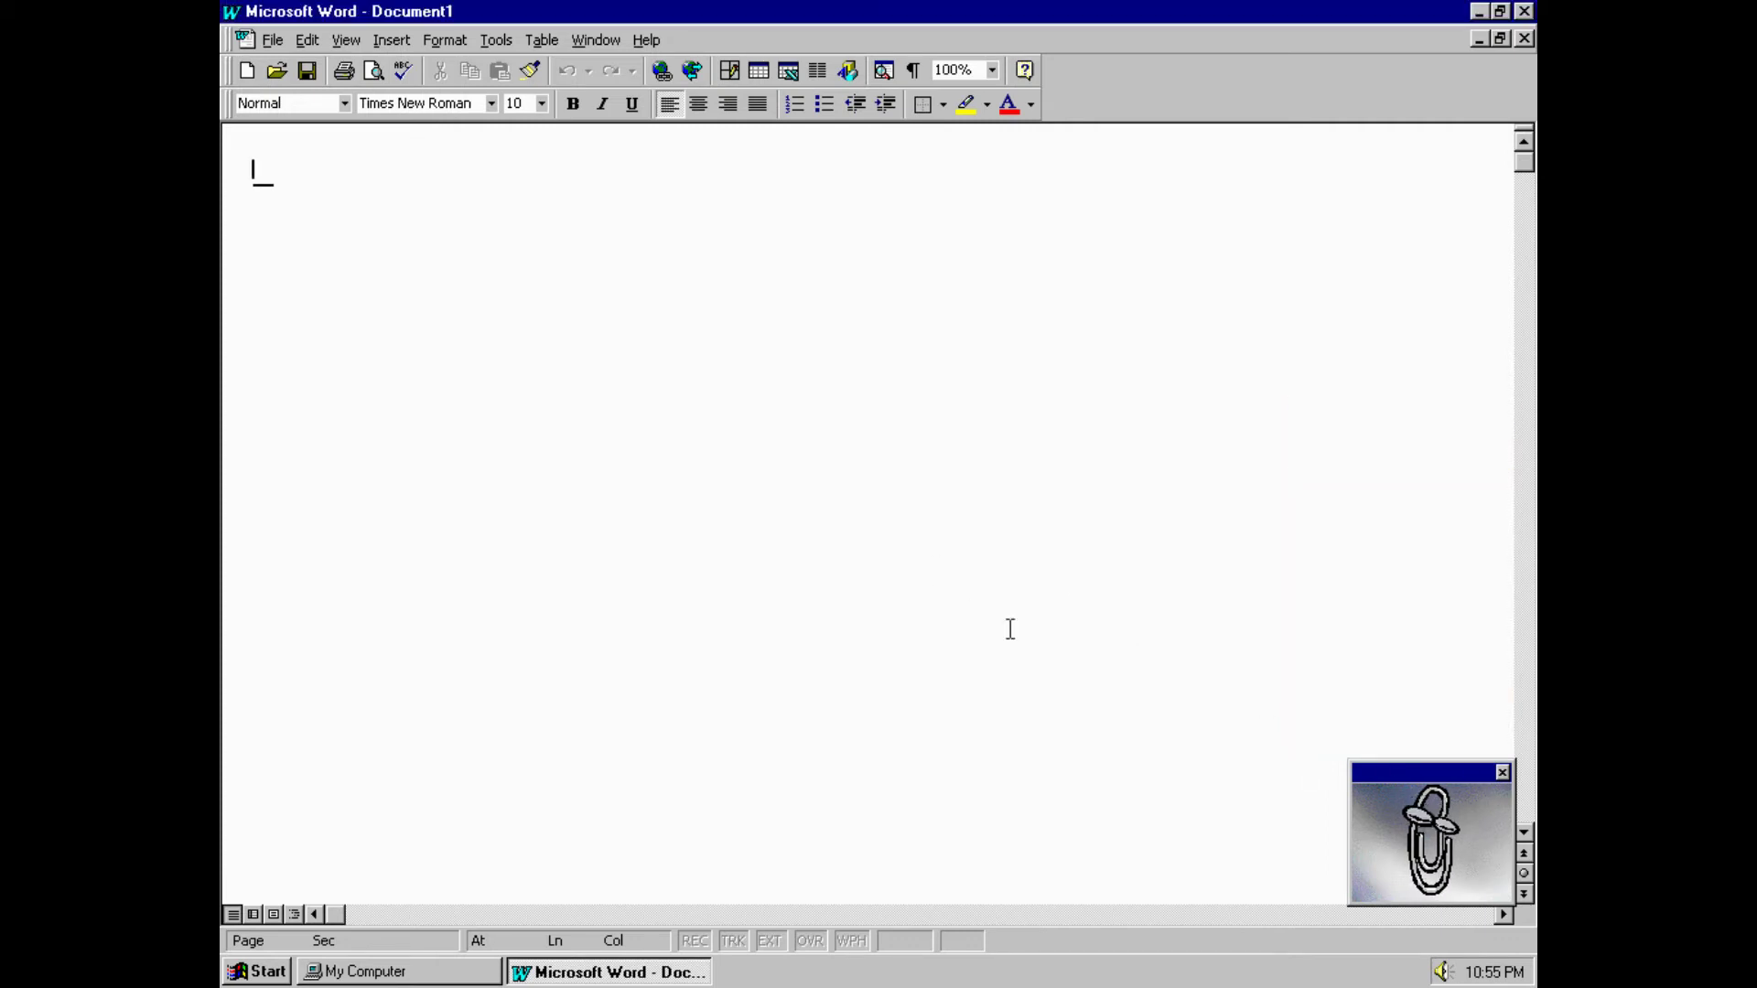
pyautogui.moveTo(1464, 780); pyautogui.dragTo(1420, 209)
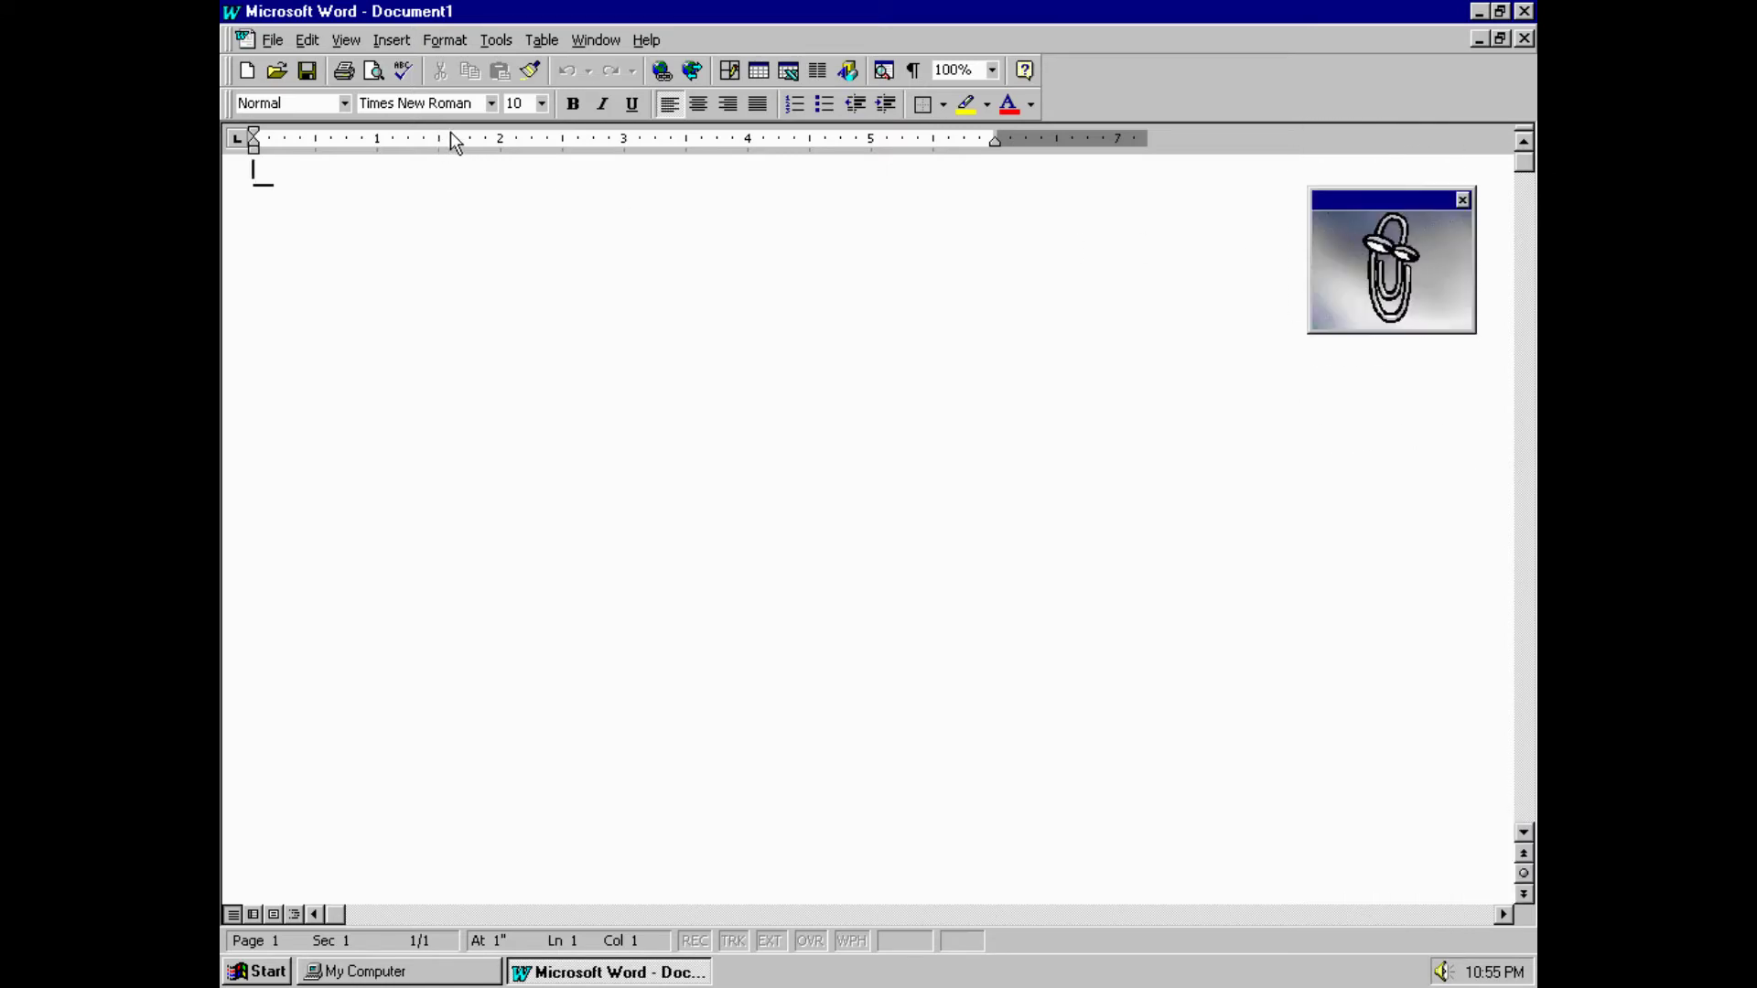
# Set the document font to Comic Sans MS at 24 pt
pyautogui.click(493, 104)
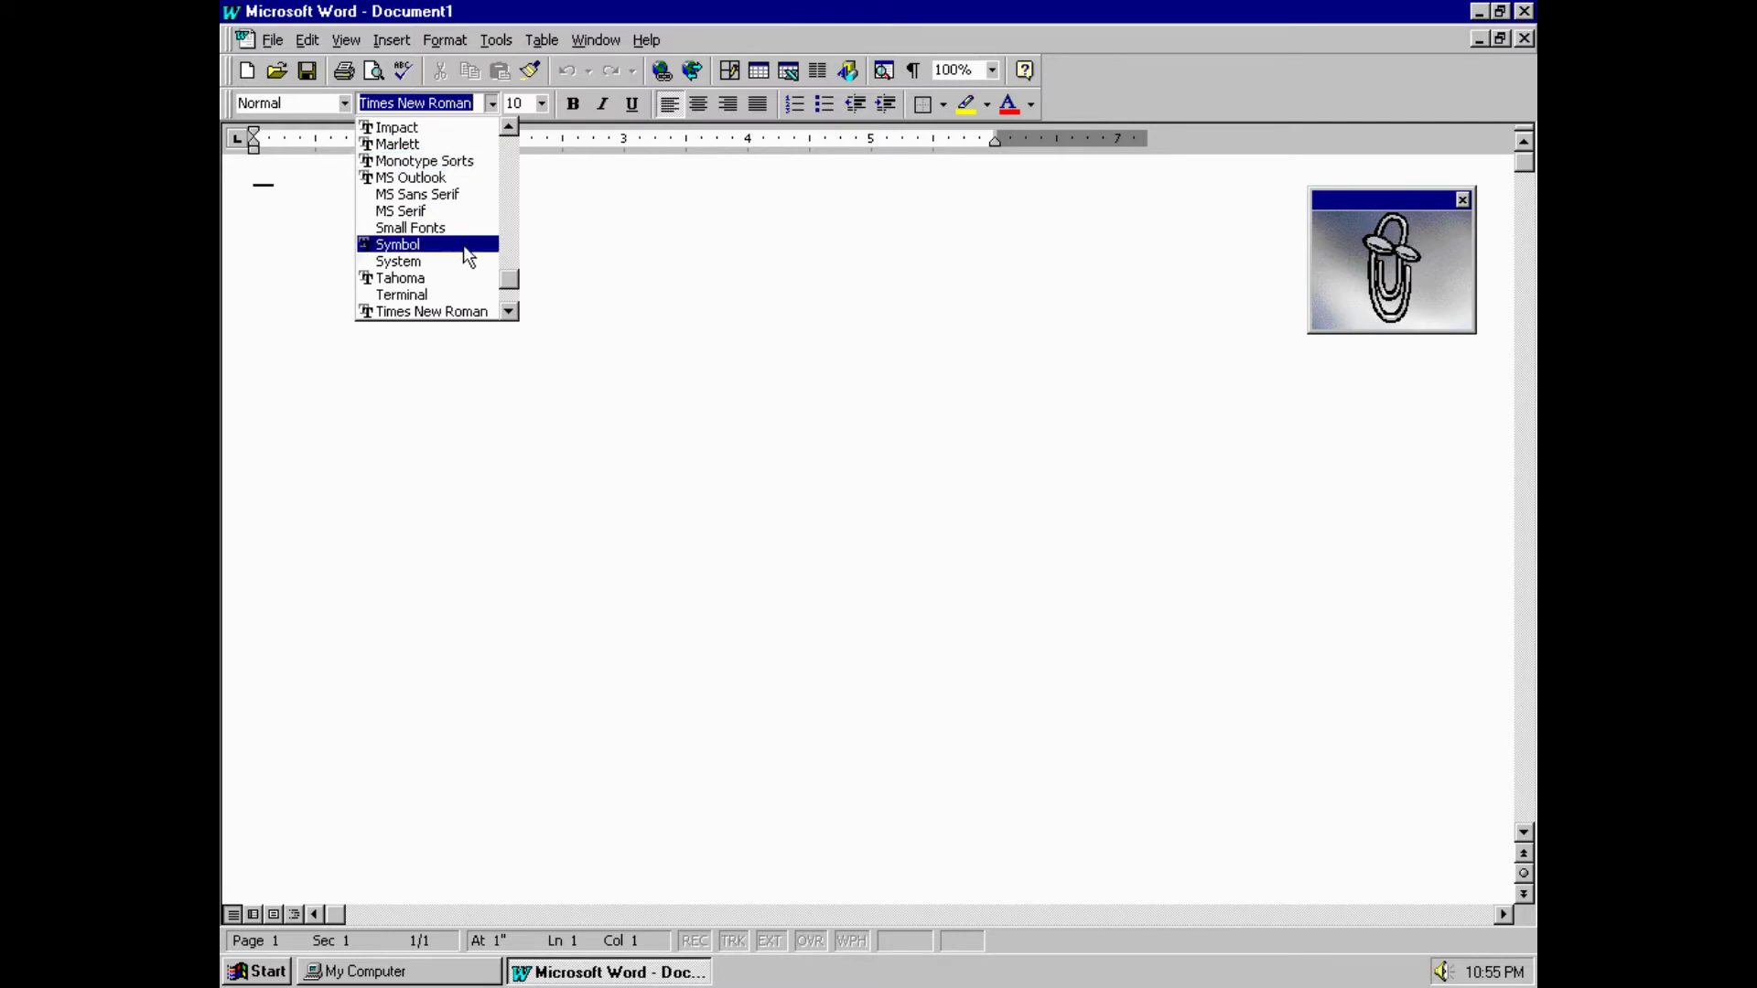
pyautogui.moveTo(519, 271); pyautogui.dragTo(508, 184)
pyautogui.click(457, 179)
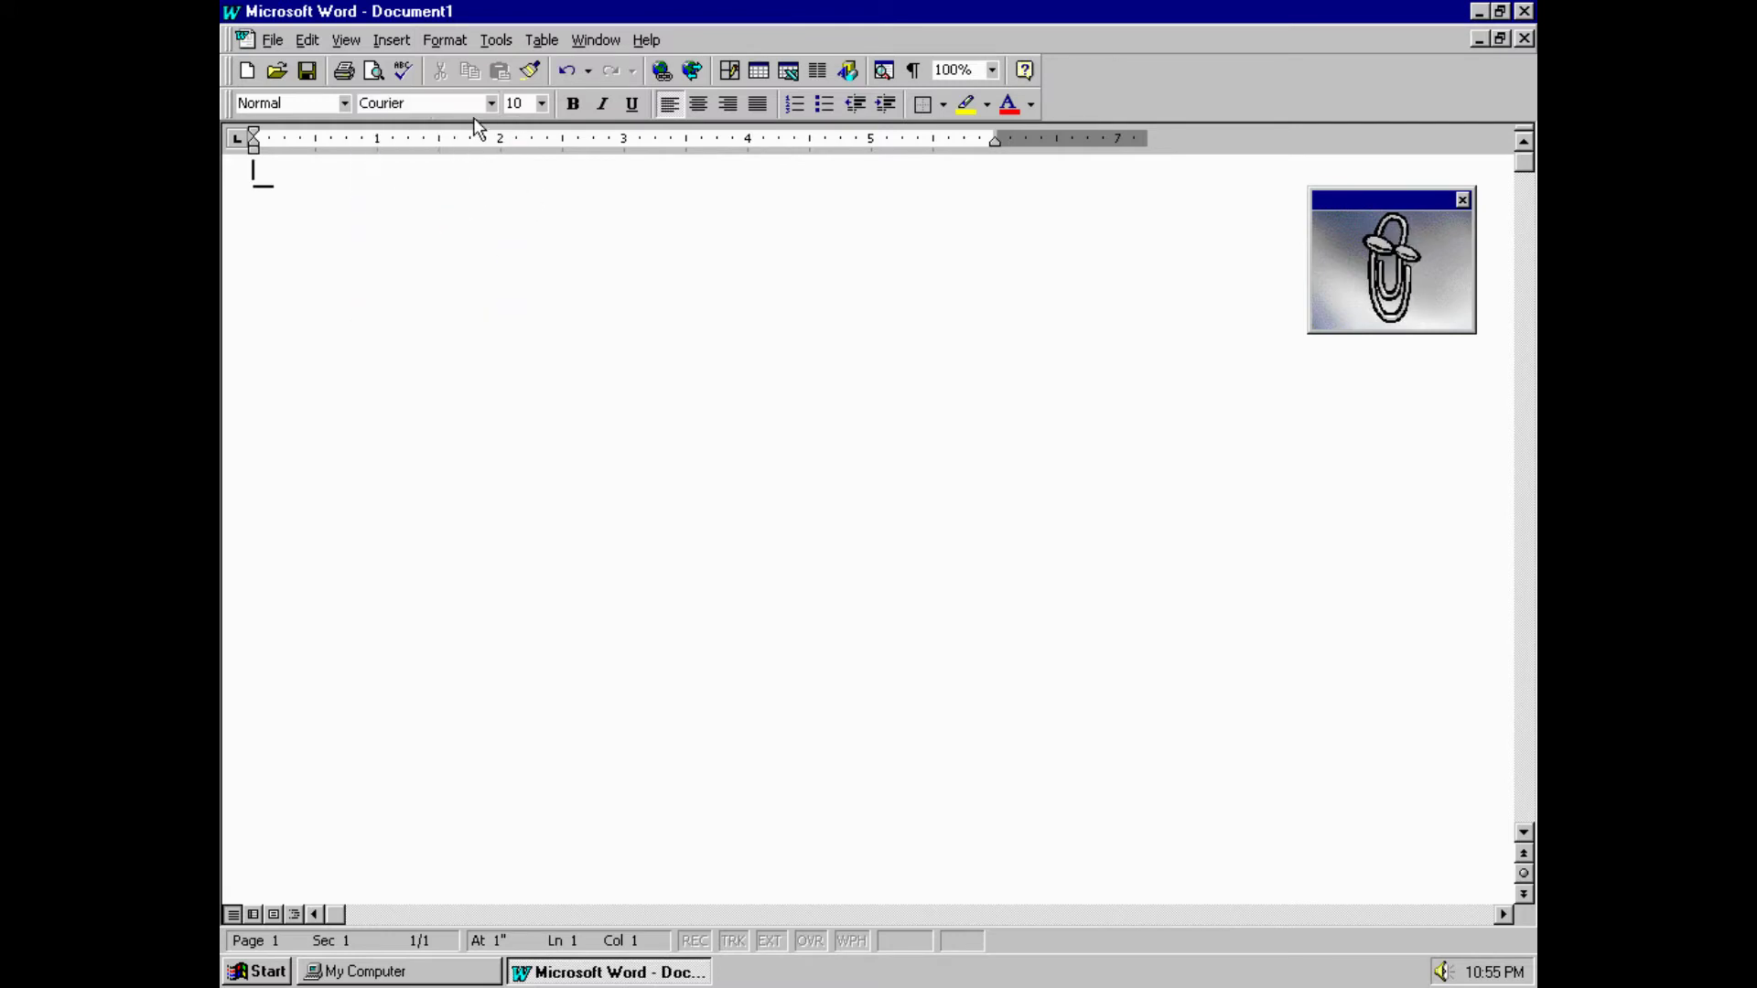
pyautogui.click(492, 102)
pyautogui.click(439, 223)
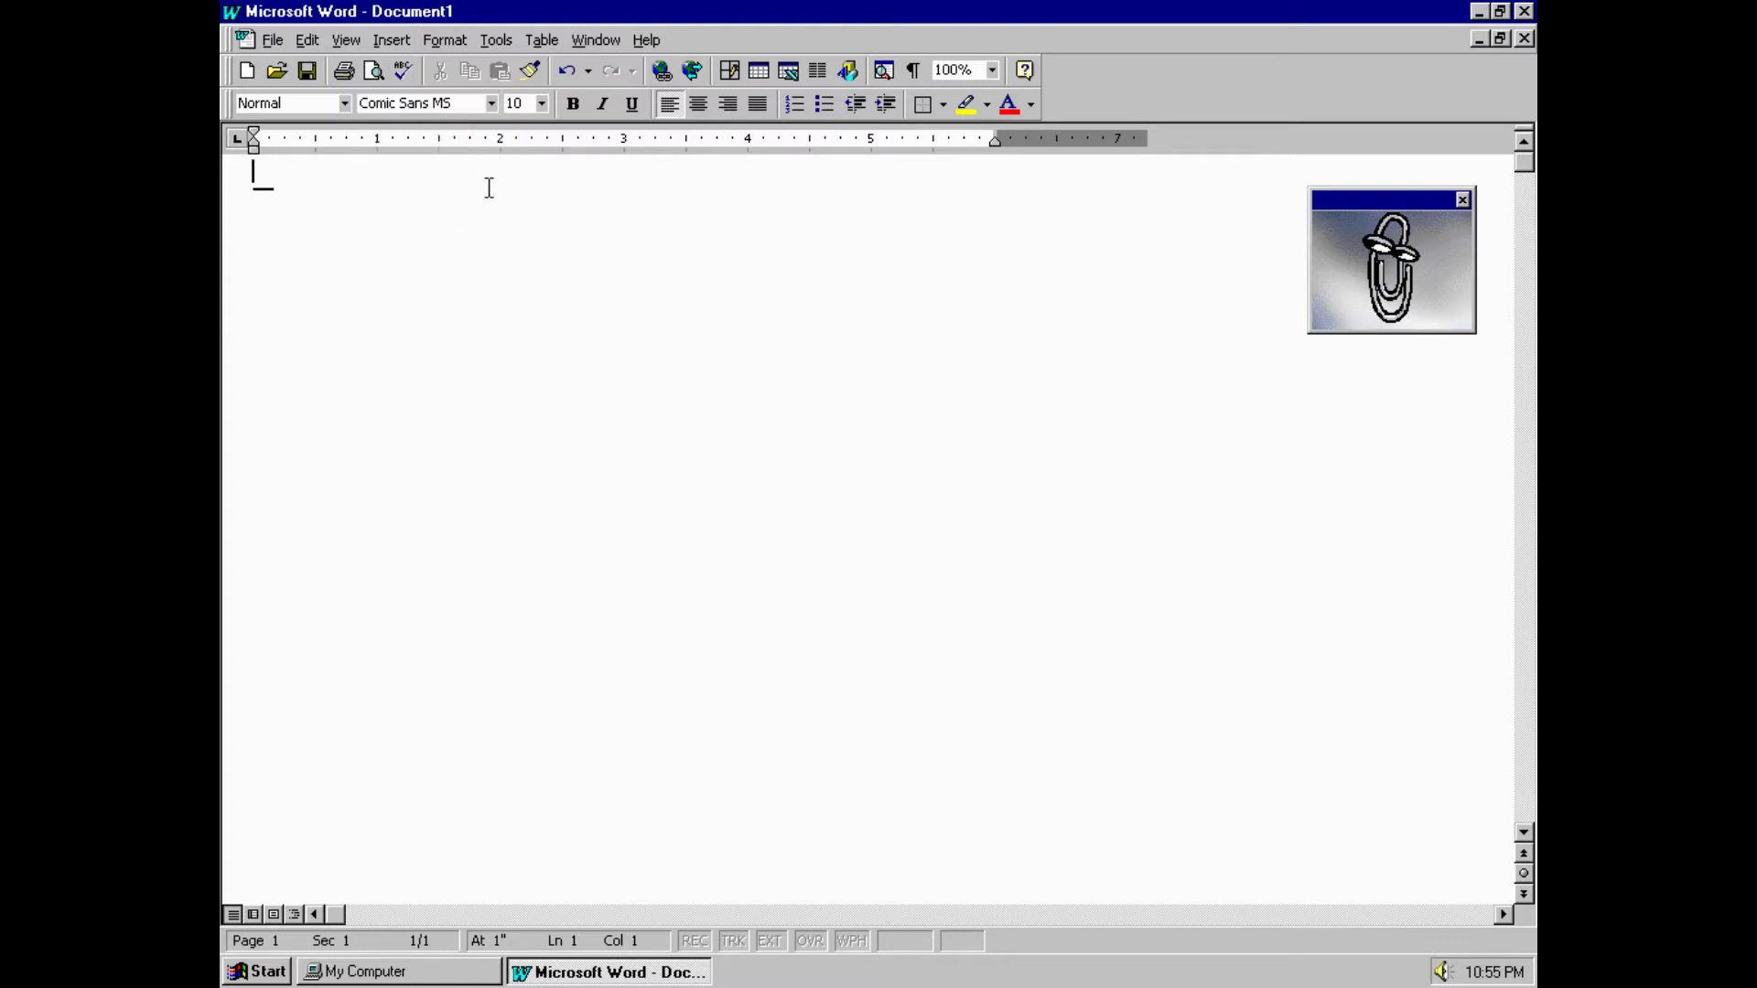
pyautogui.click(545, 102)
pyautogui.click(515, 278)
# Type the title 'School Essay: Why Communism Sucks' and start a new paragraph
pyautogui.write('Schoo')
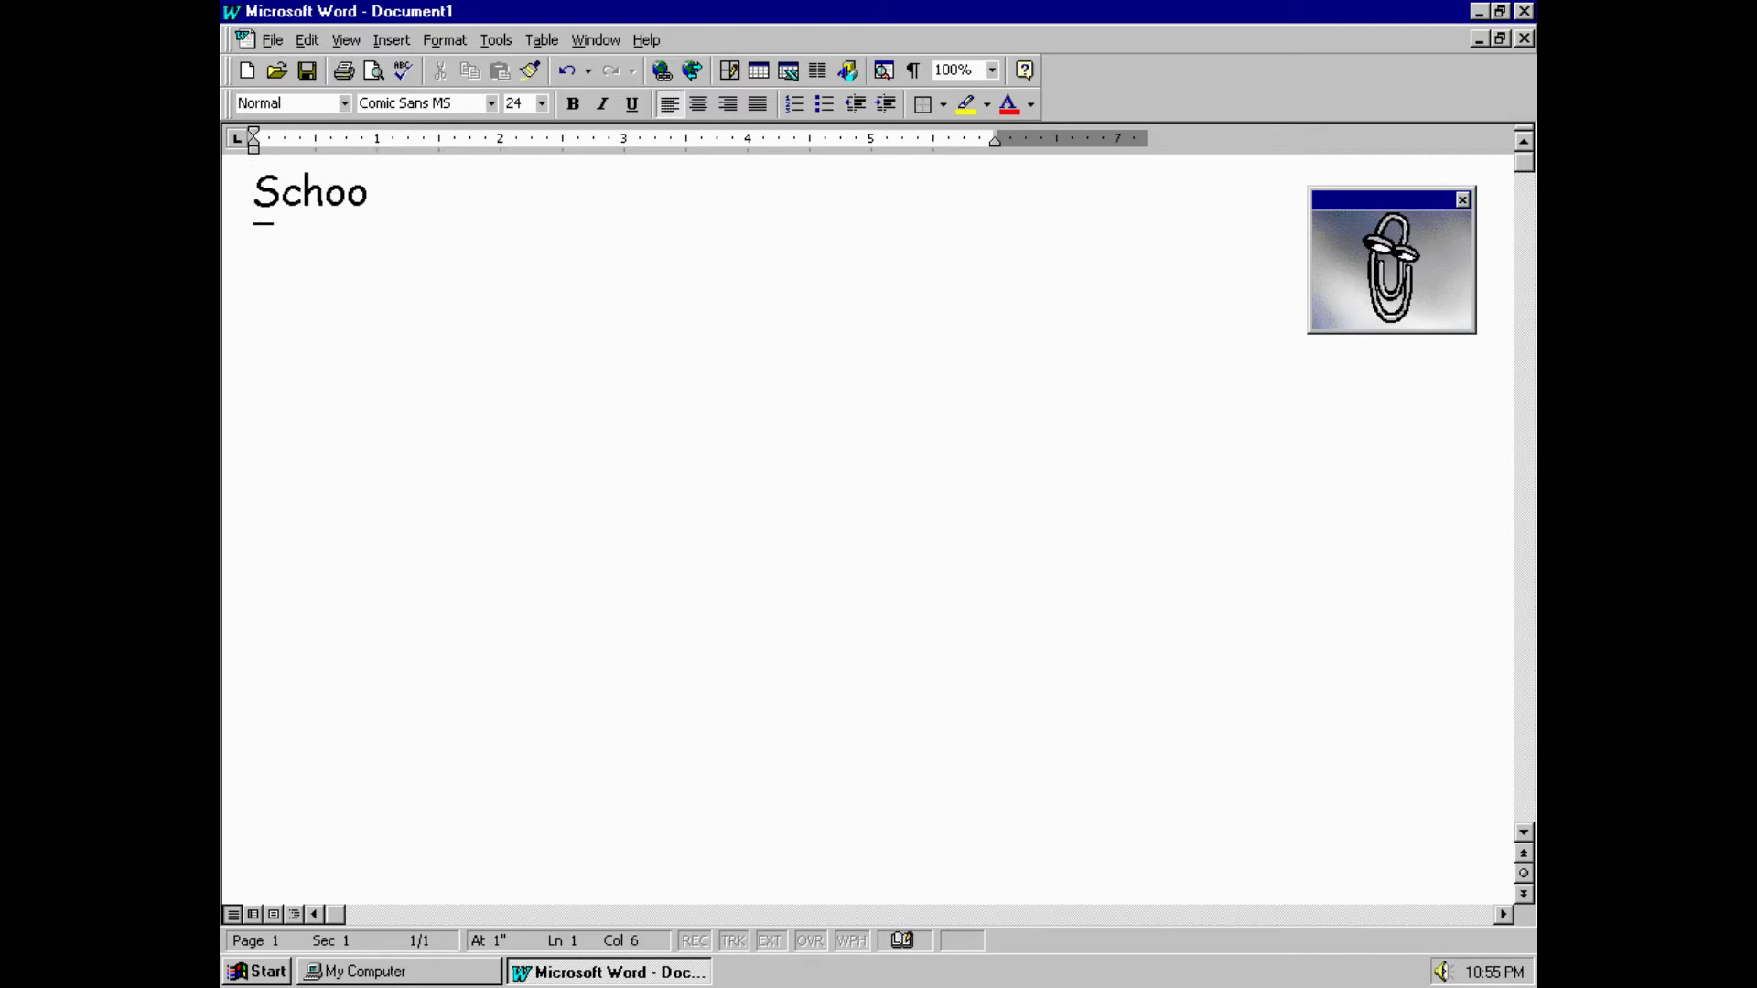
pyautogui.write('l Essay')
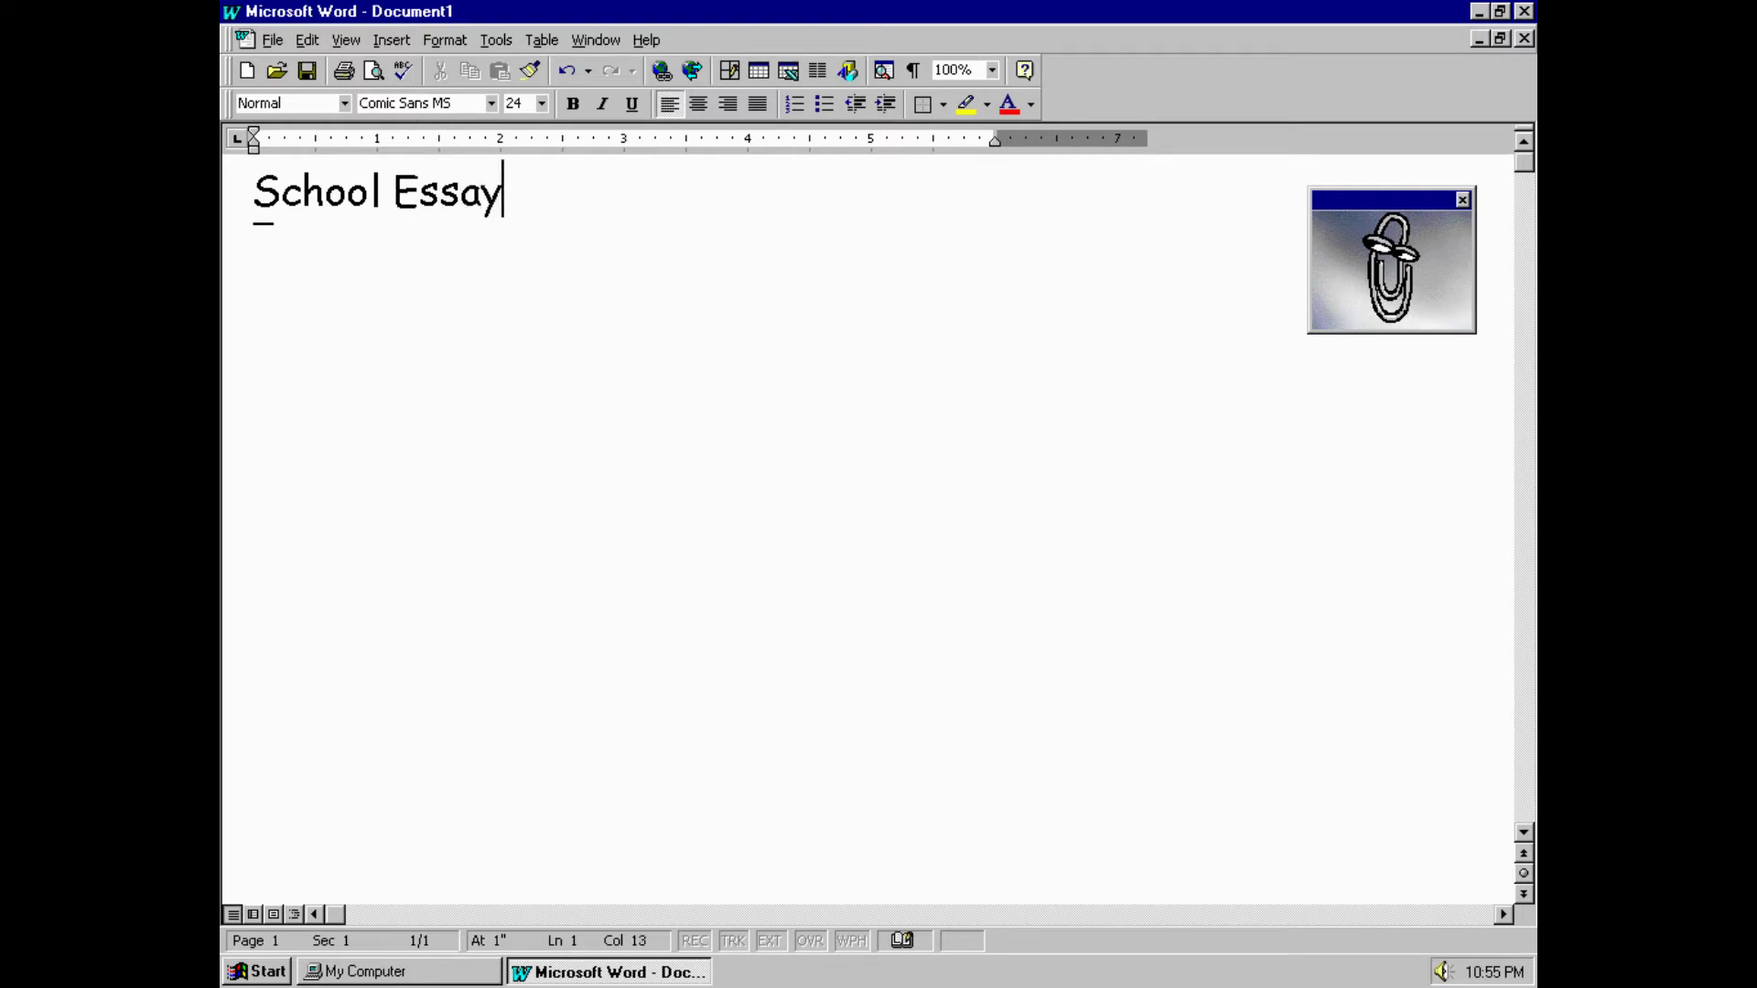
pyautogui.write('L')
pyautogui.press('BackSpace')
pyautogui.write(': Why')
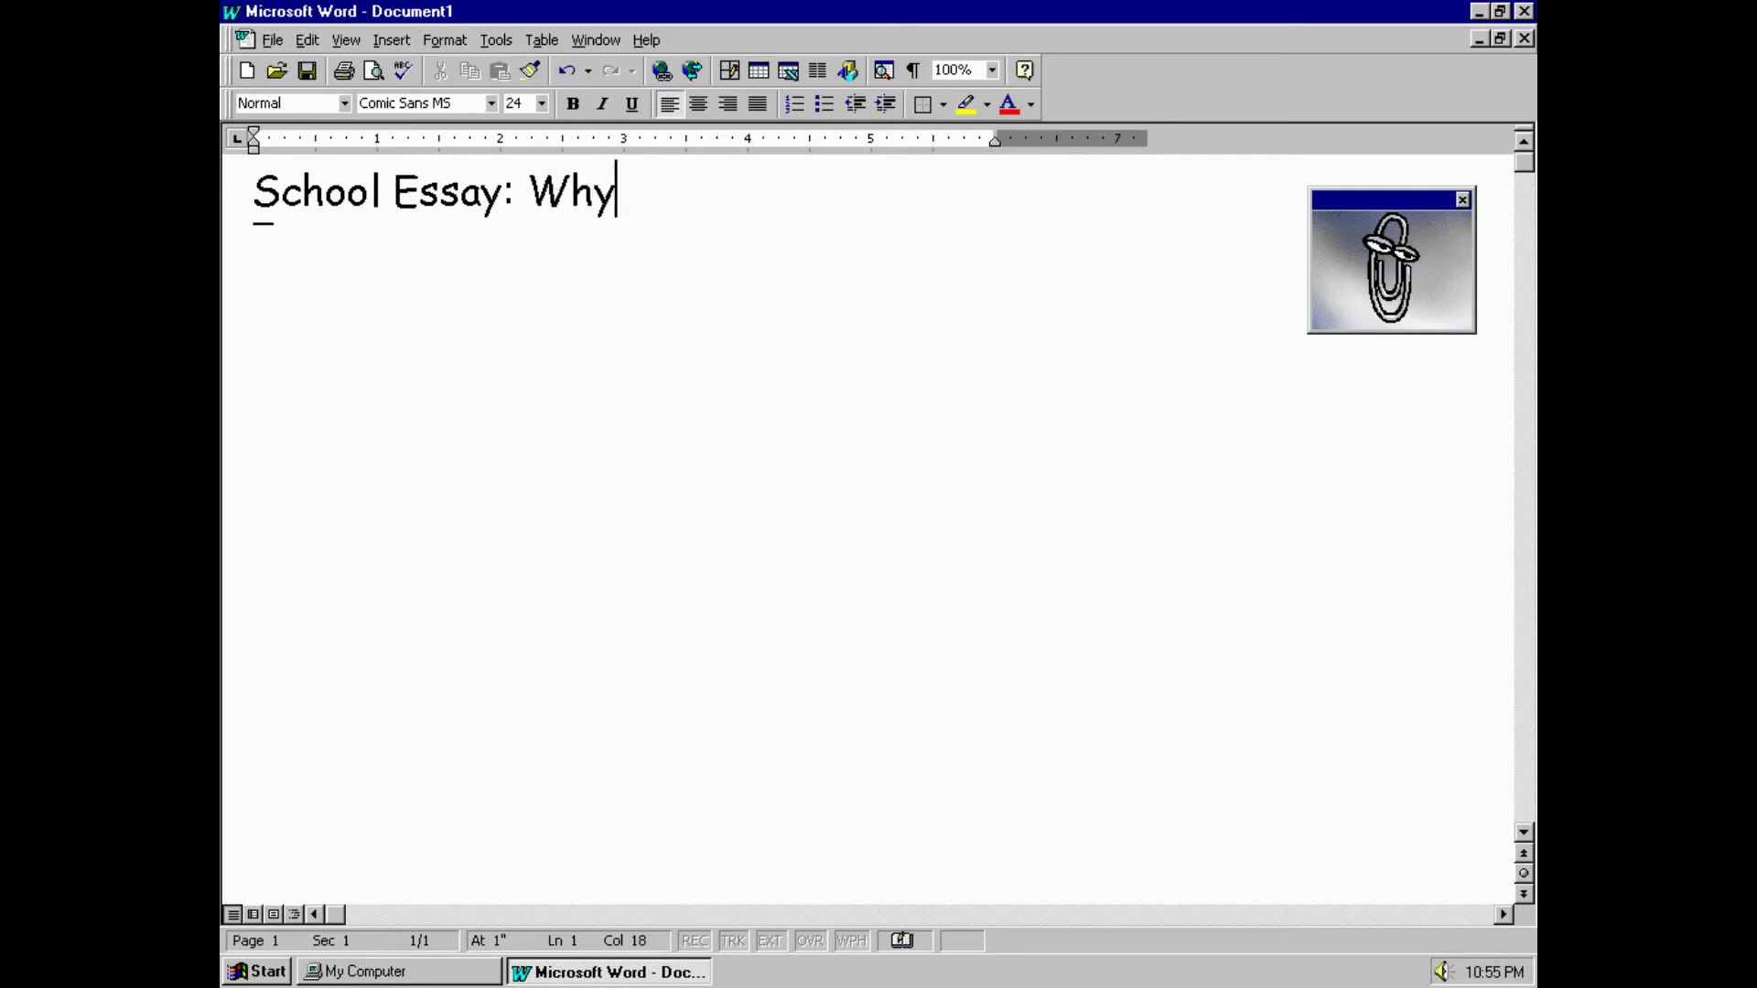
pyautogui.write(' Communism Suvksd')
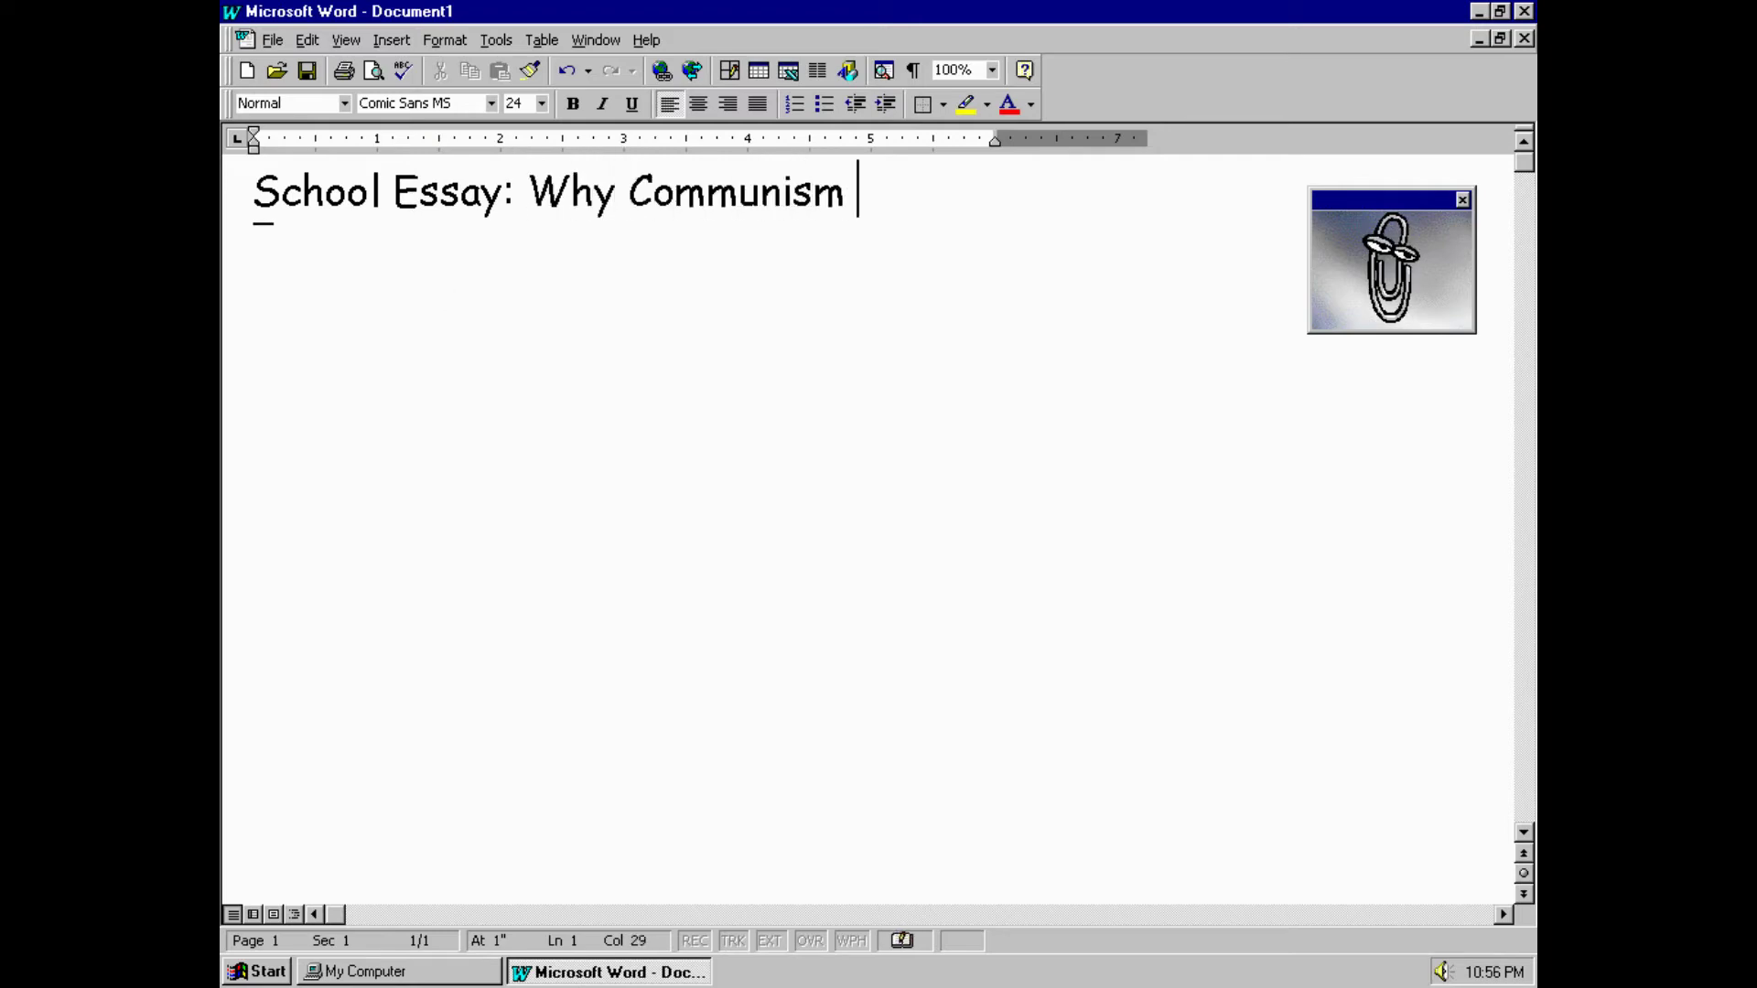
pyautogui.press('BackSpace')
pyautogui.press('BackSpace')
pyautogui.press('BackSpace')
pyautogui.press('BackSpace')
pyautogui.write('cks')
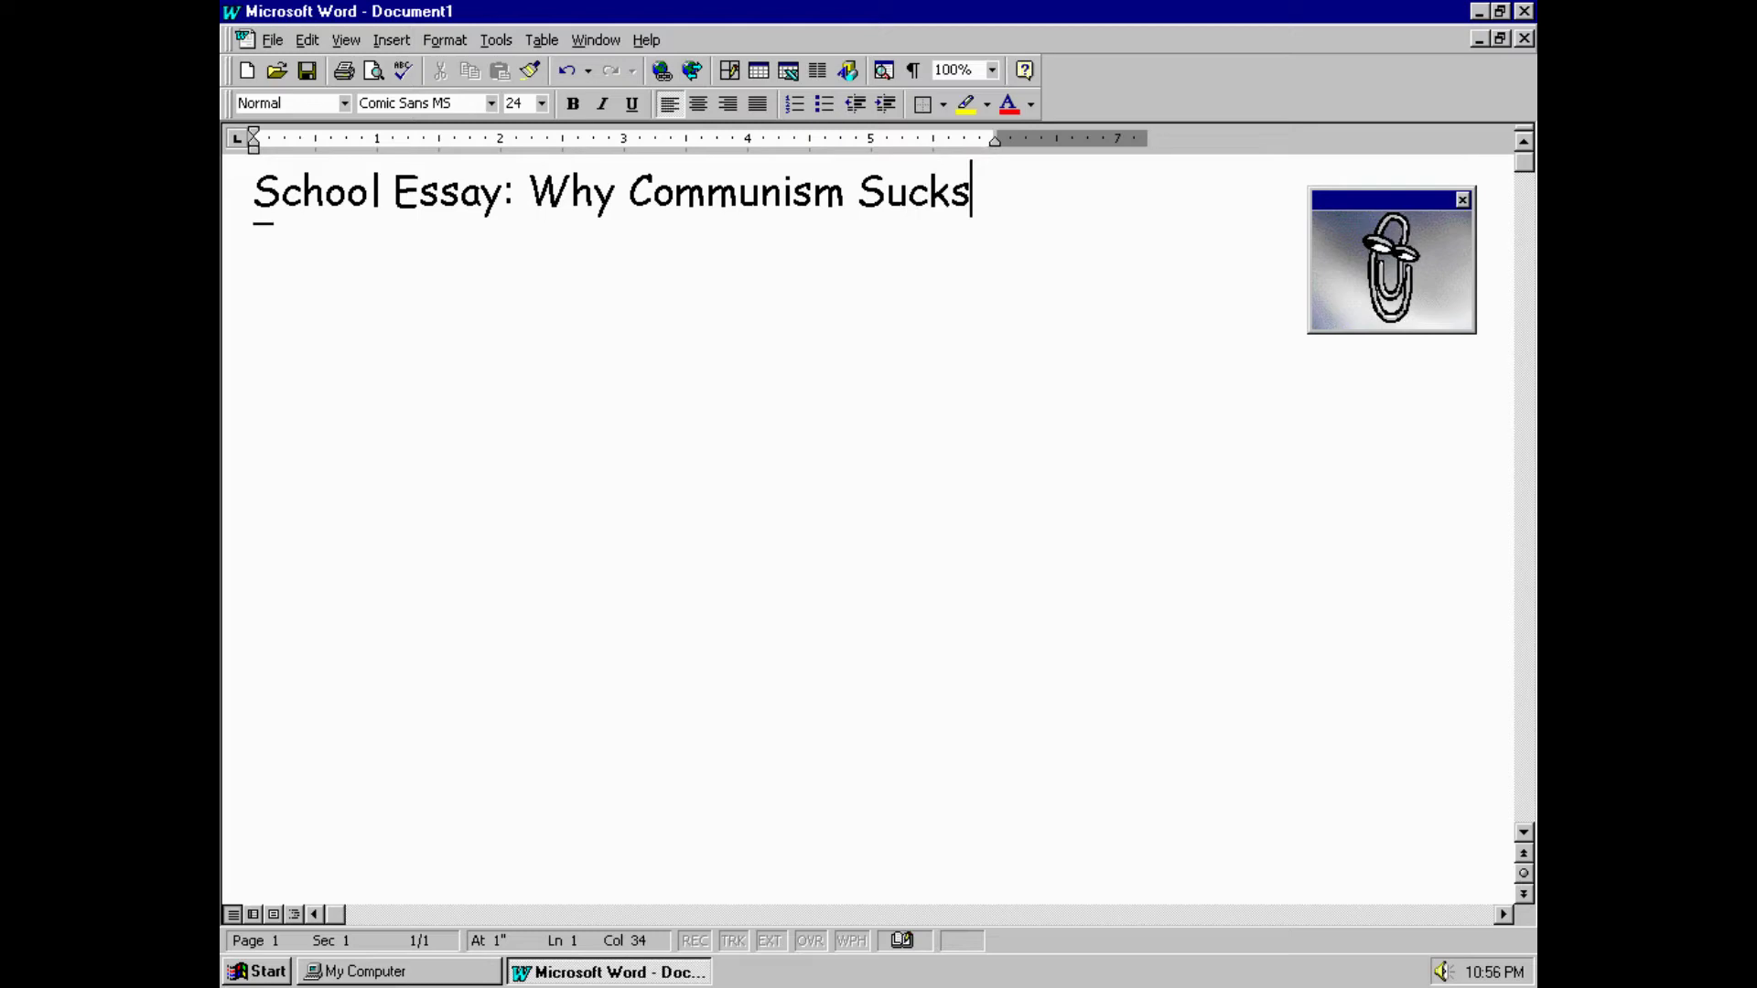
pyautogui.press('Return')
pyautogui.press('Return')
# Switch the body text to 14 pt and type the opening sentences about human greed
pyautogui.click(542, 104)
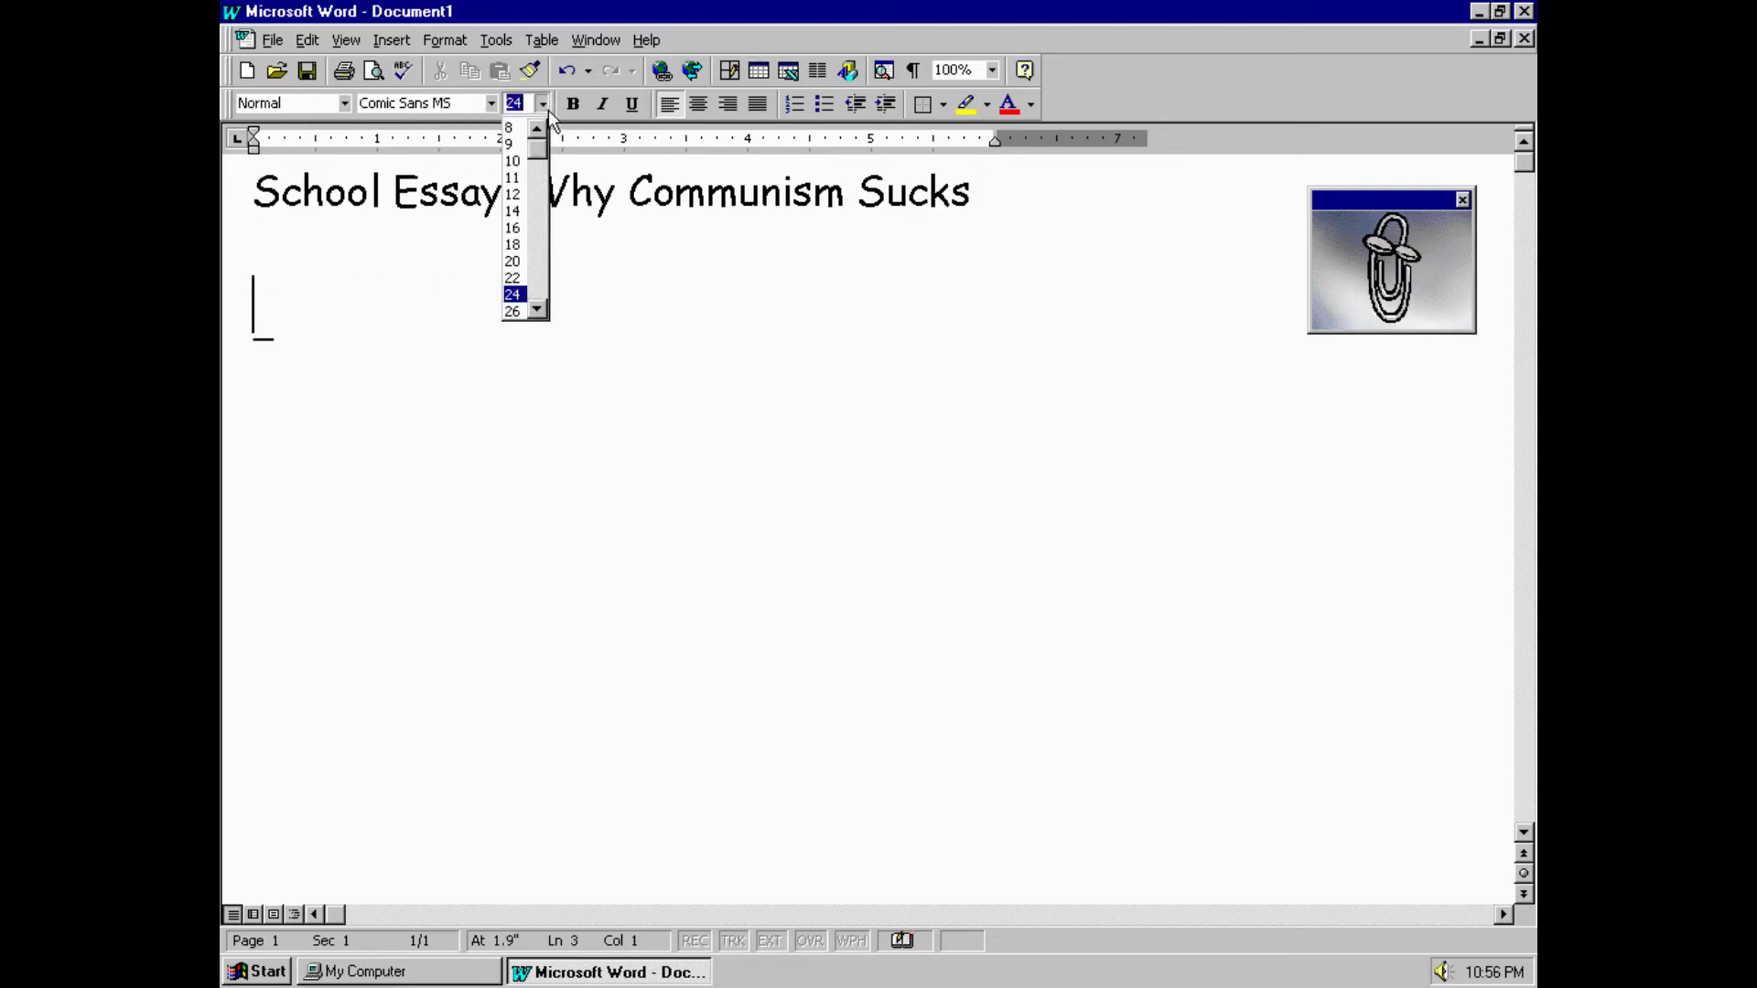
pyautogui.click(517, 212)
pyautogui.write('q')
pyautogui.press('BackSpace')
pyautogui.press('BackSpace')
pyautogui.write('Commu')
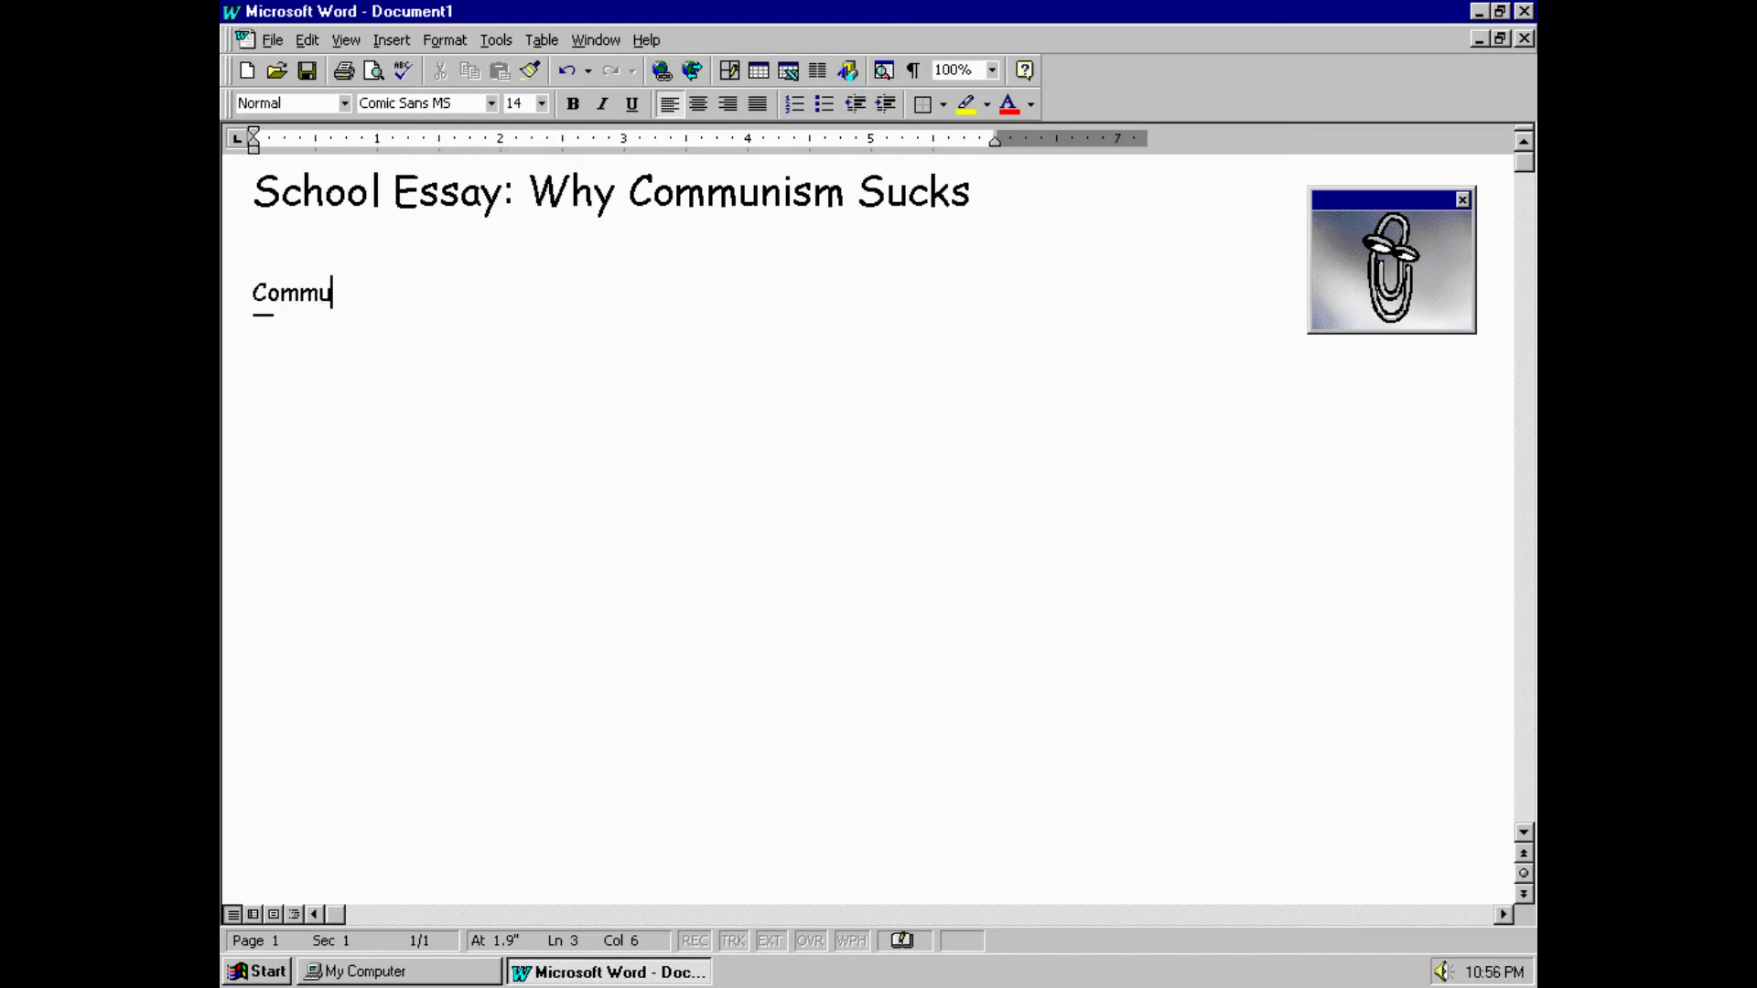
pyautogui.write('nism sucks because ')
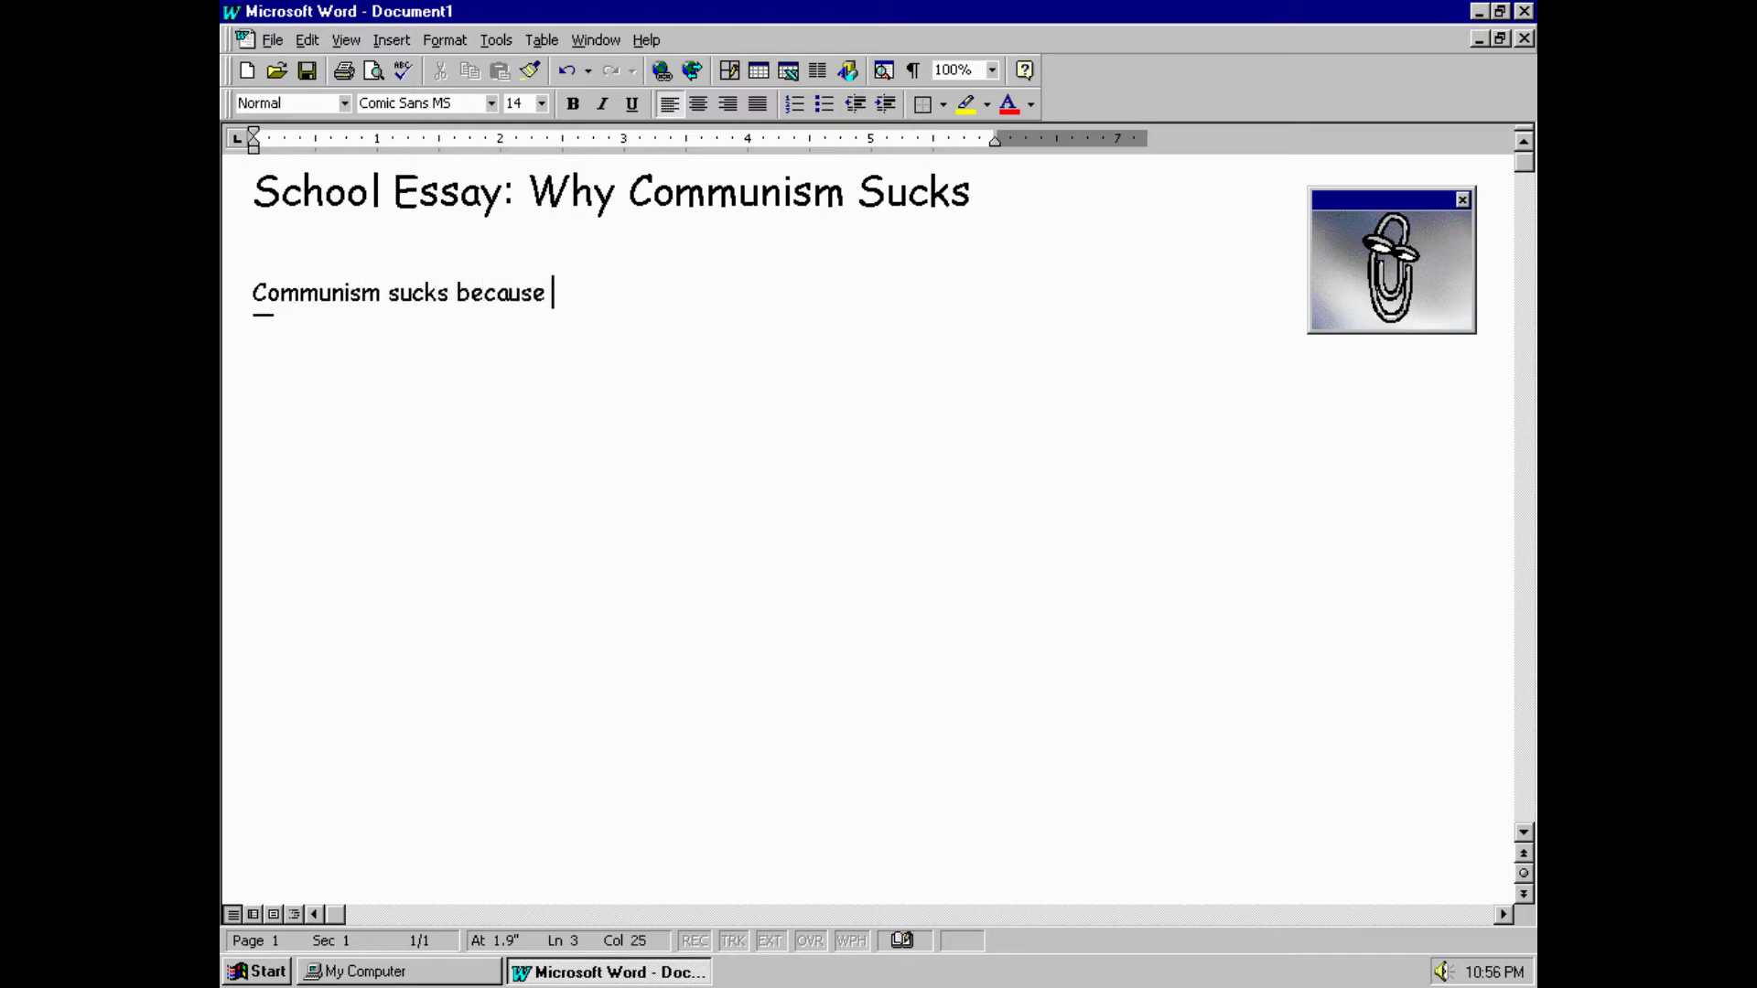
pyautogui.write('humans are gree')
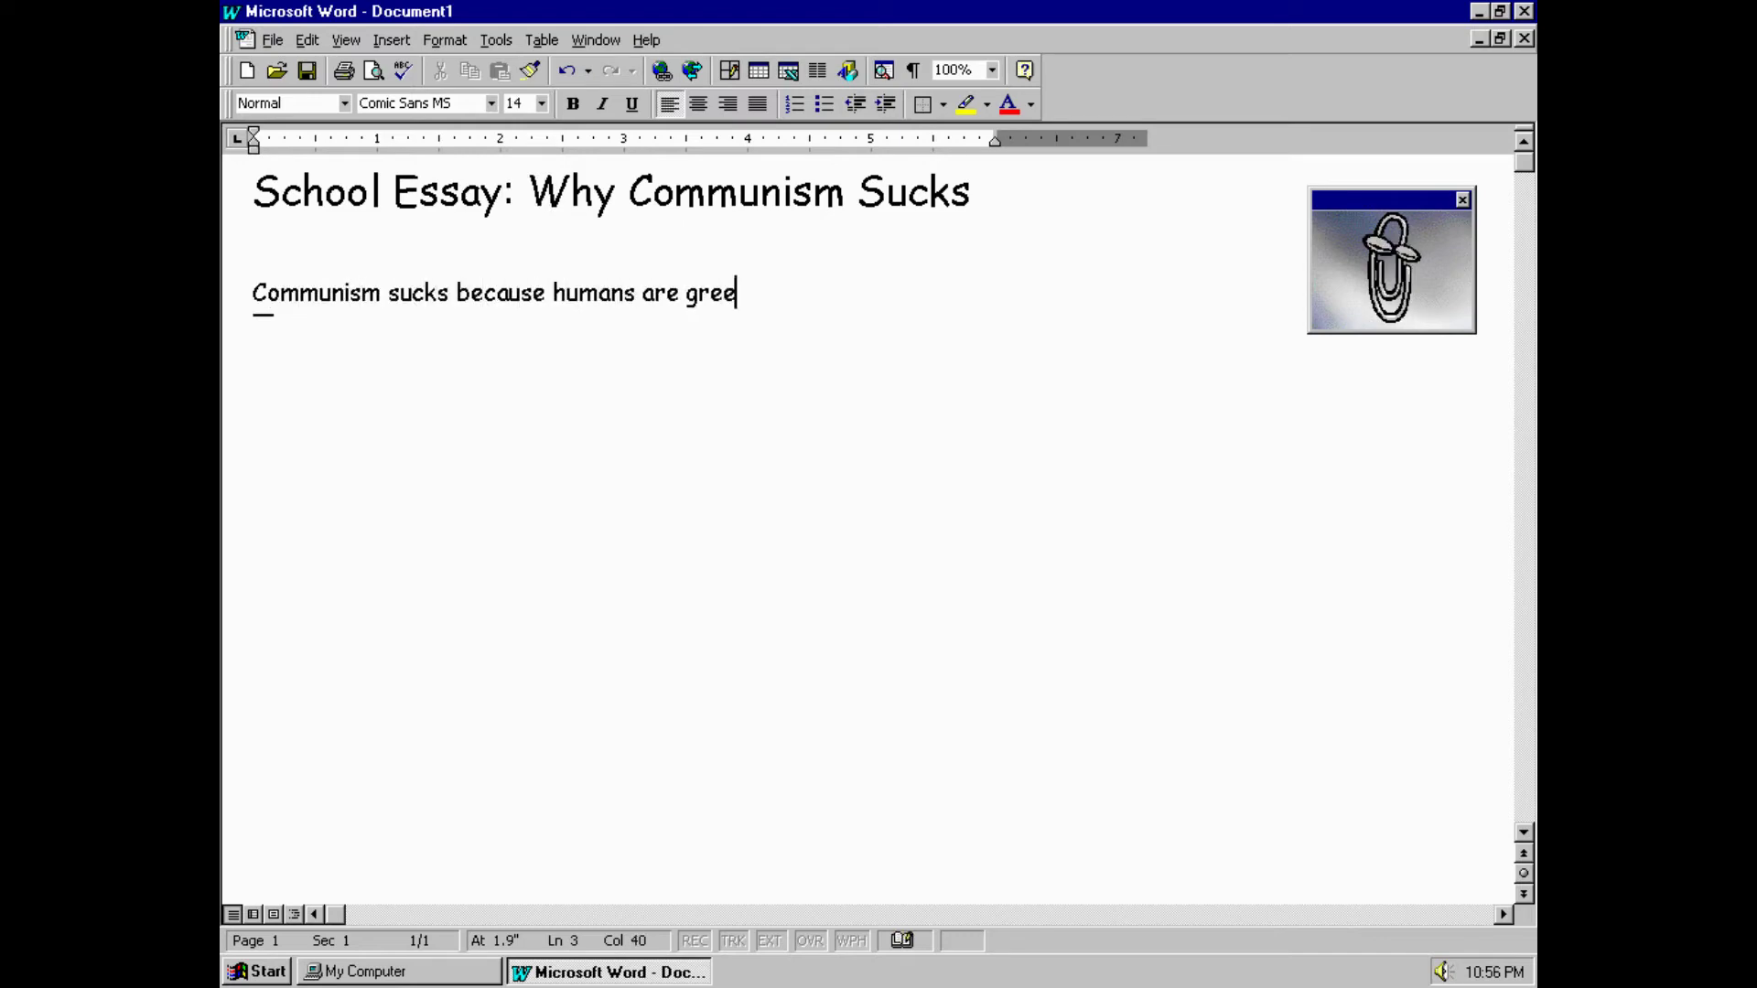
pyautogui.write('dy by nature and ')
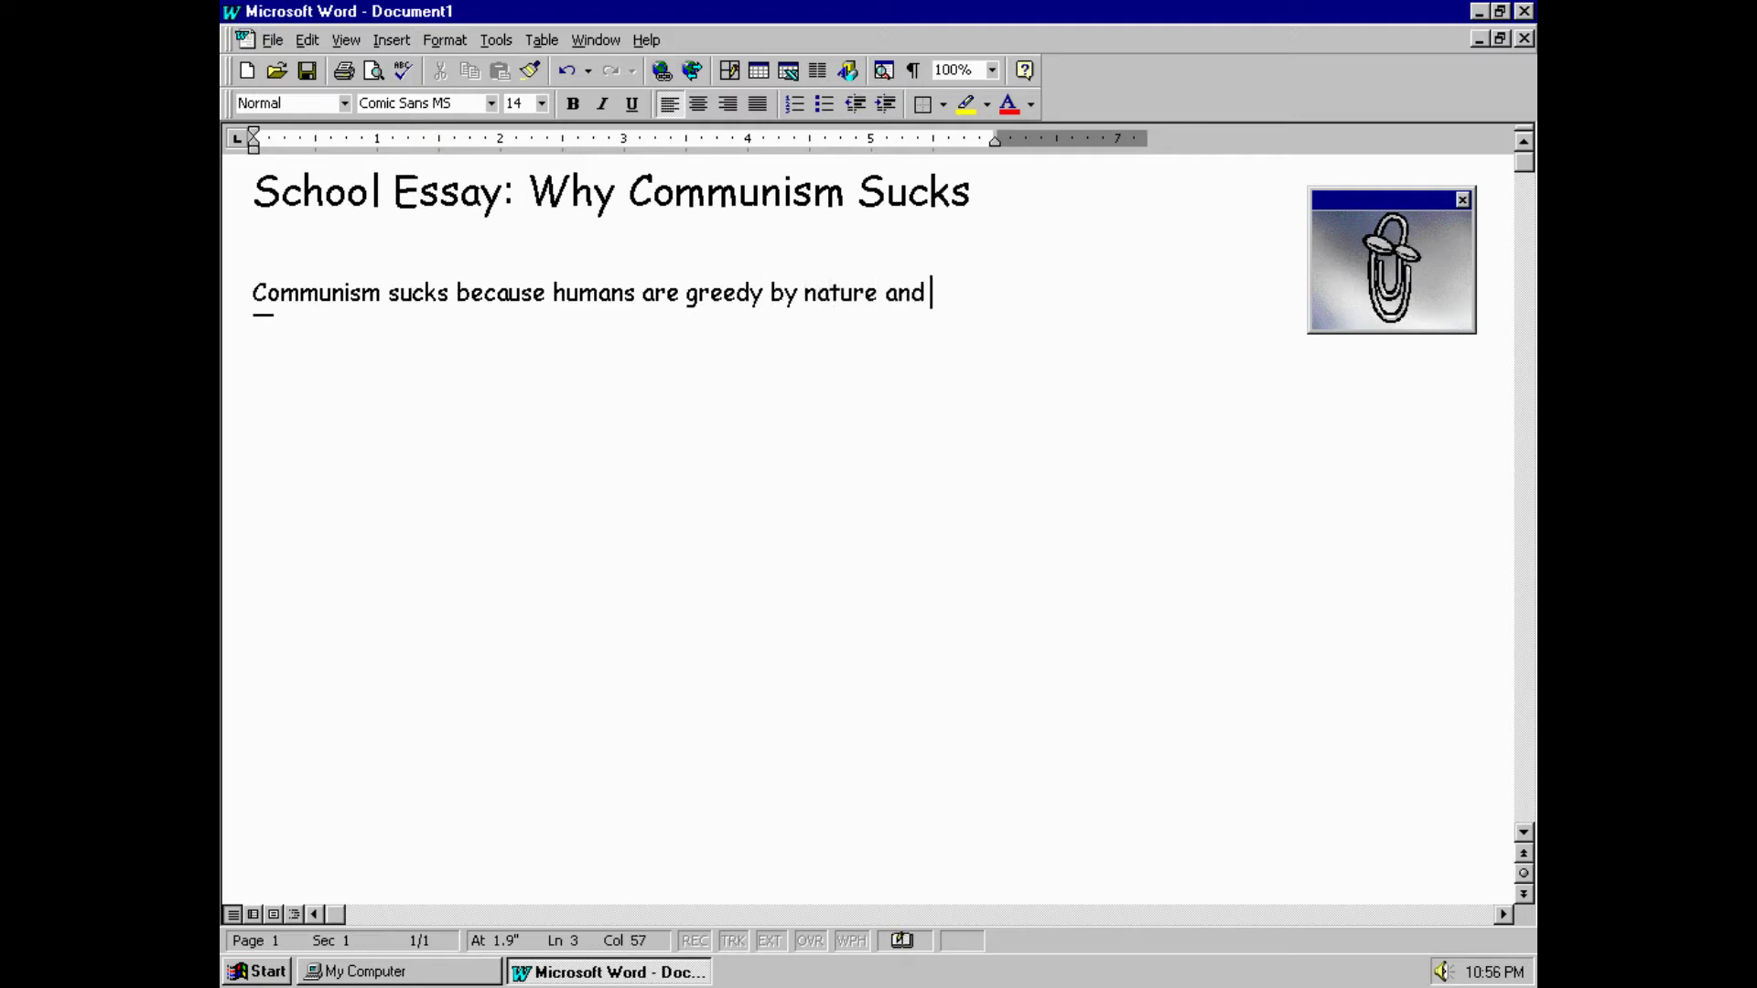
pyautogui.write('they would never co')
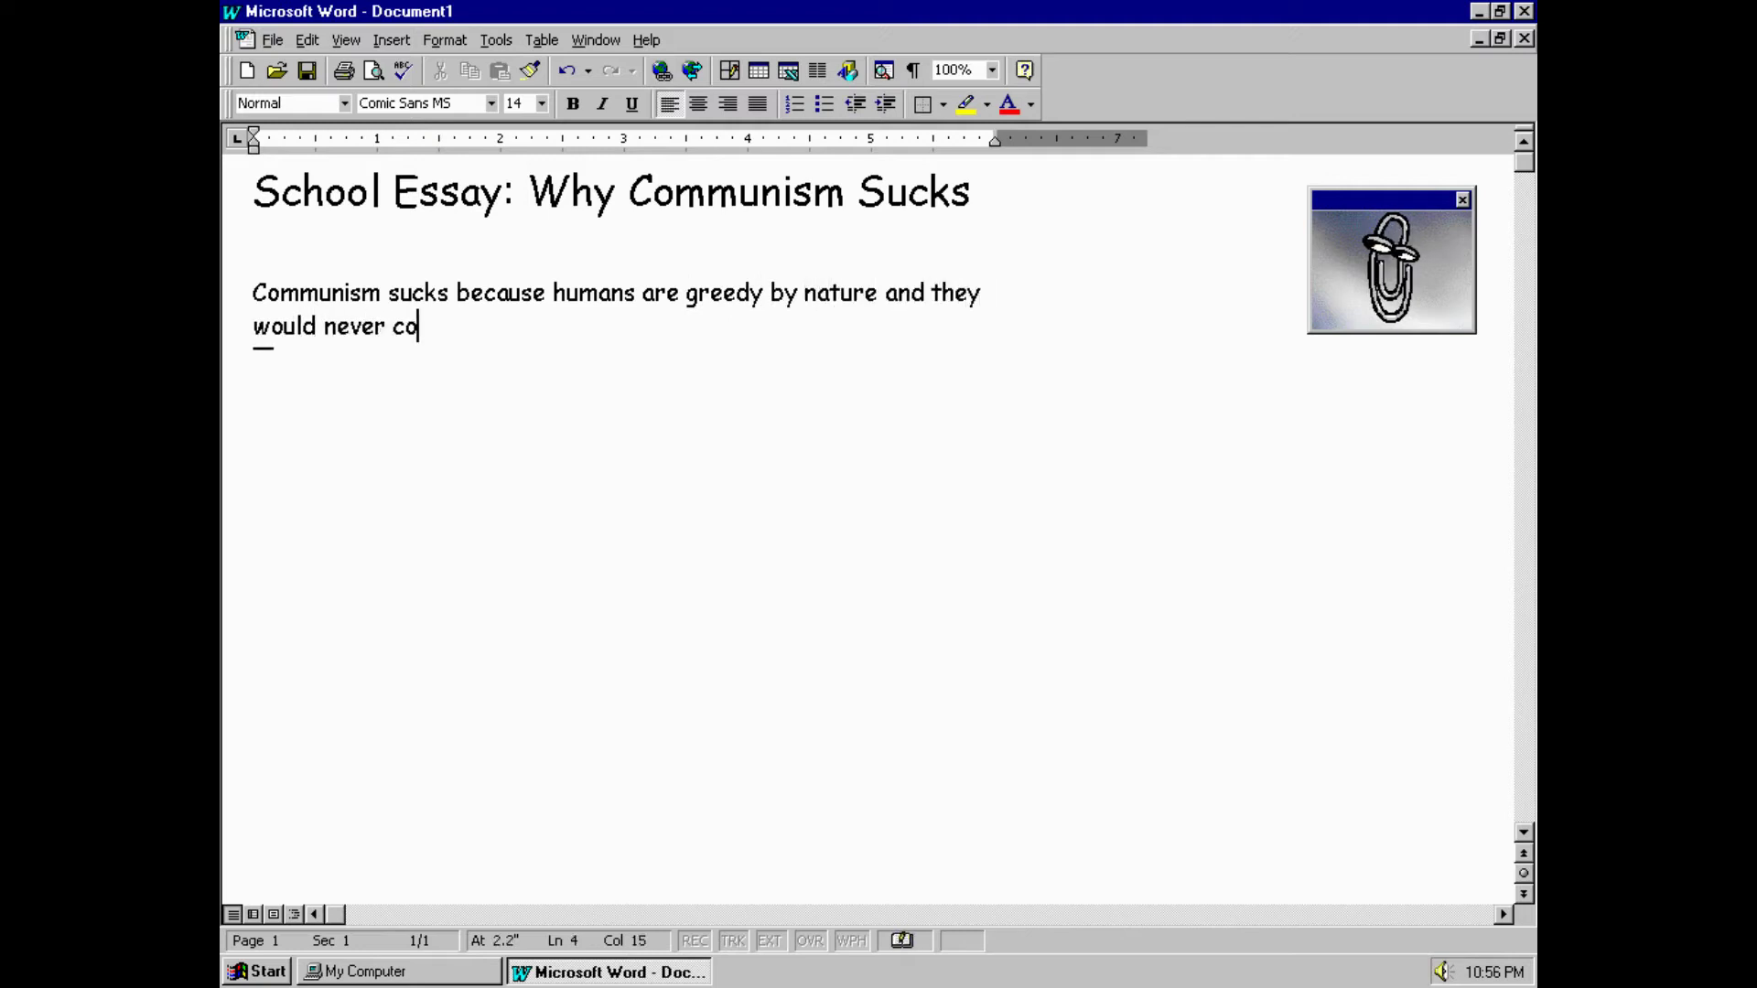
pyautogui.write('pe with sharing thei')
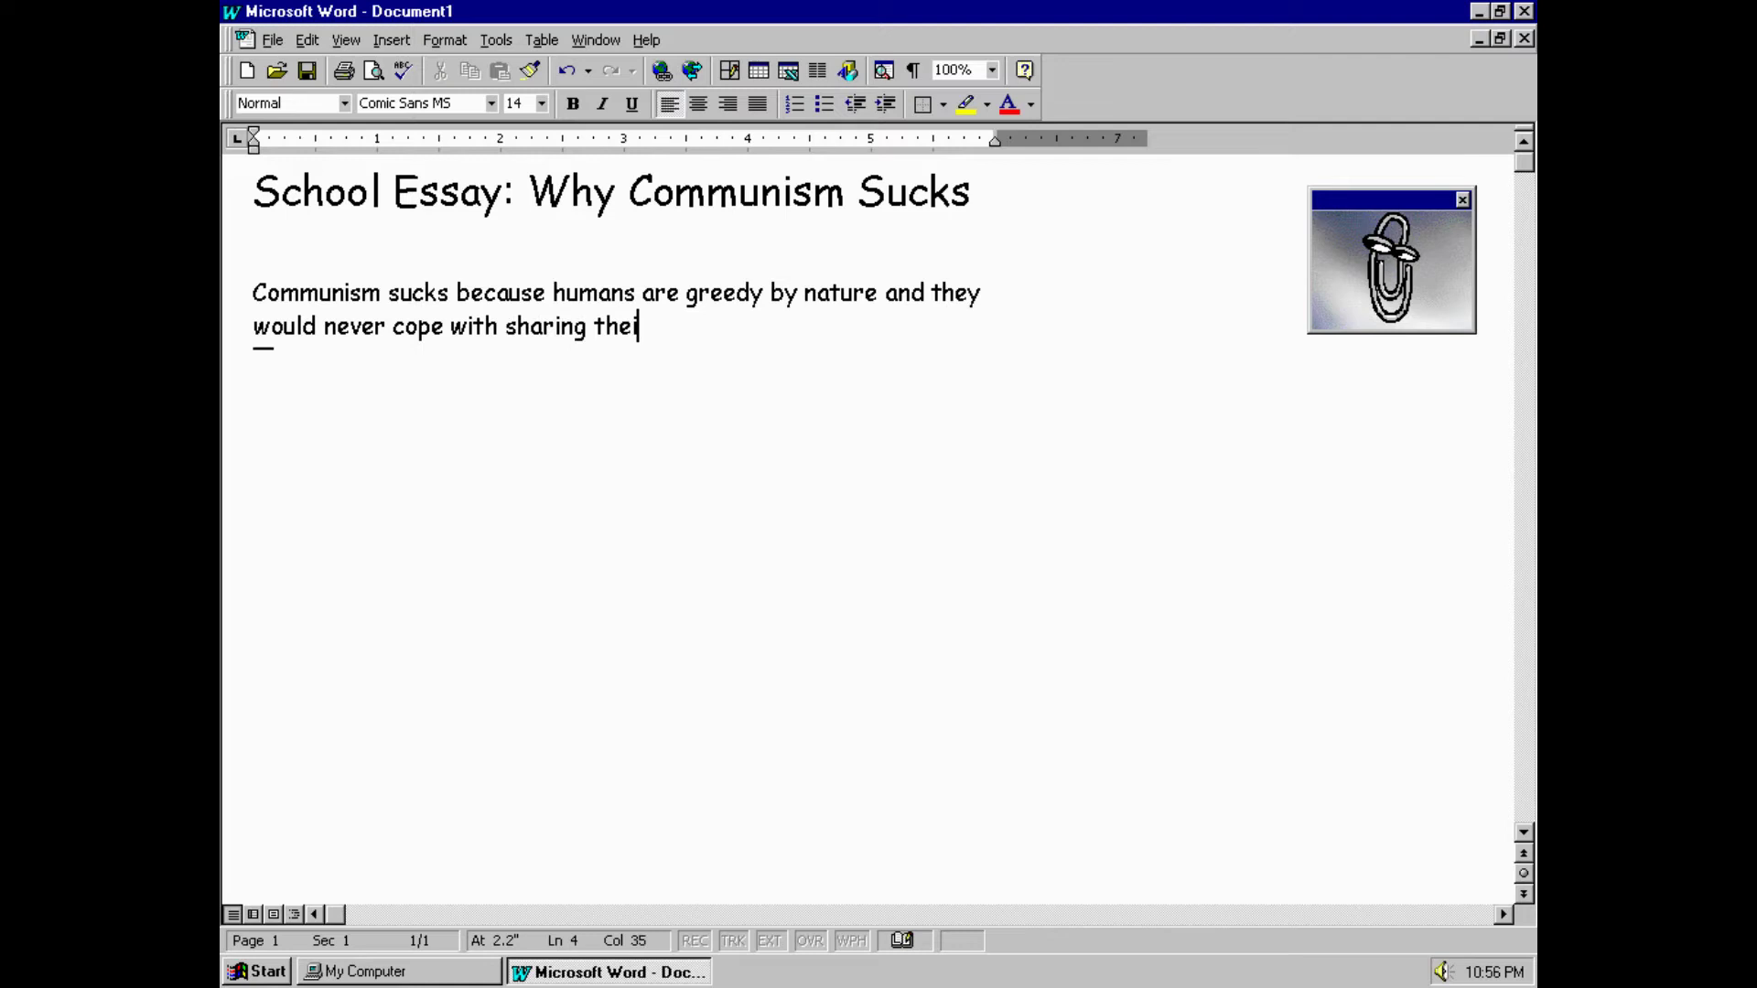
pyautogui.write('r shit with other ')
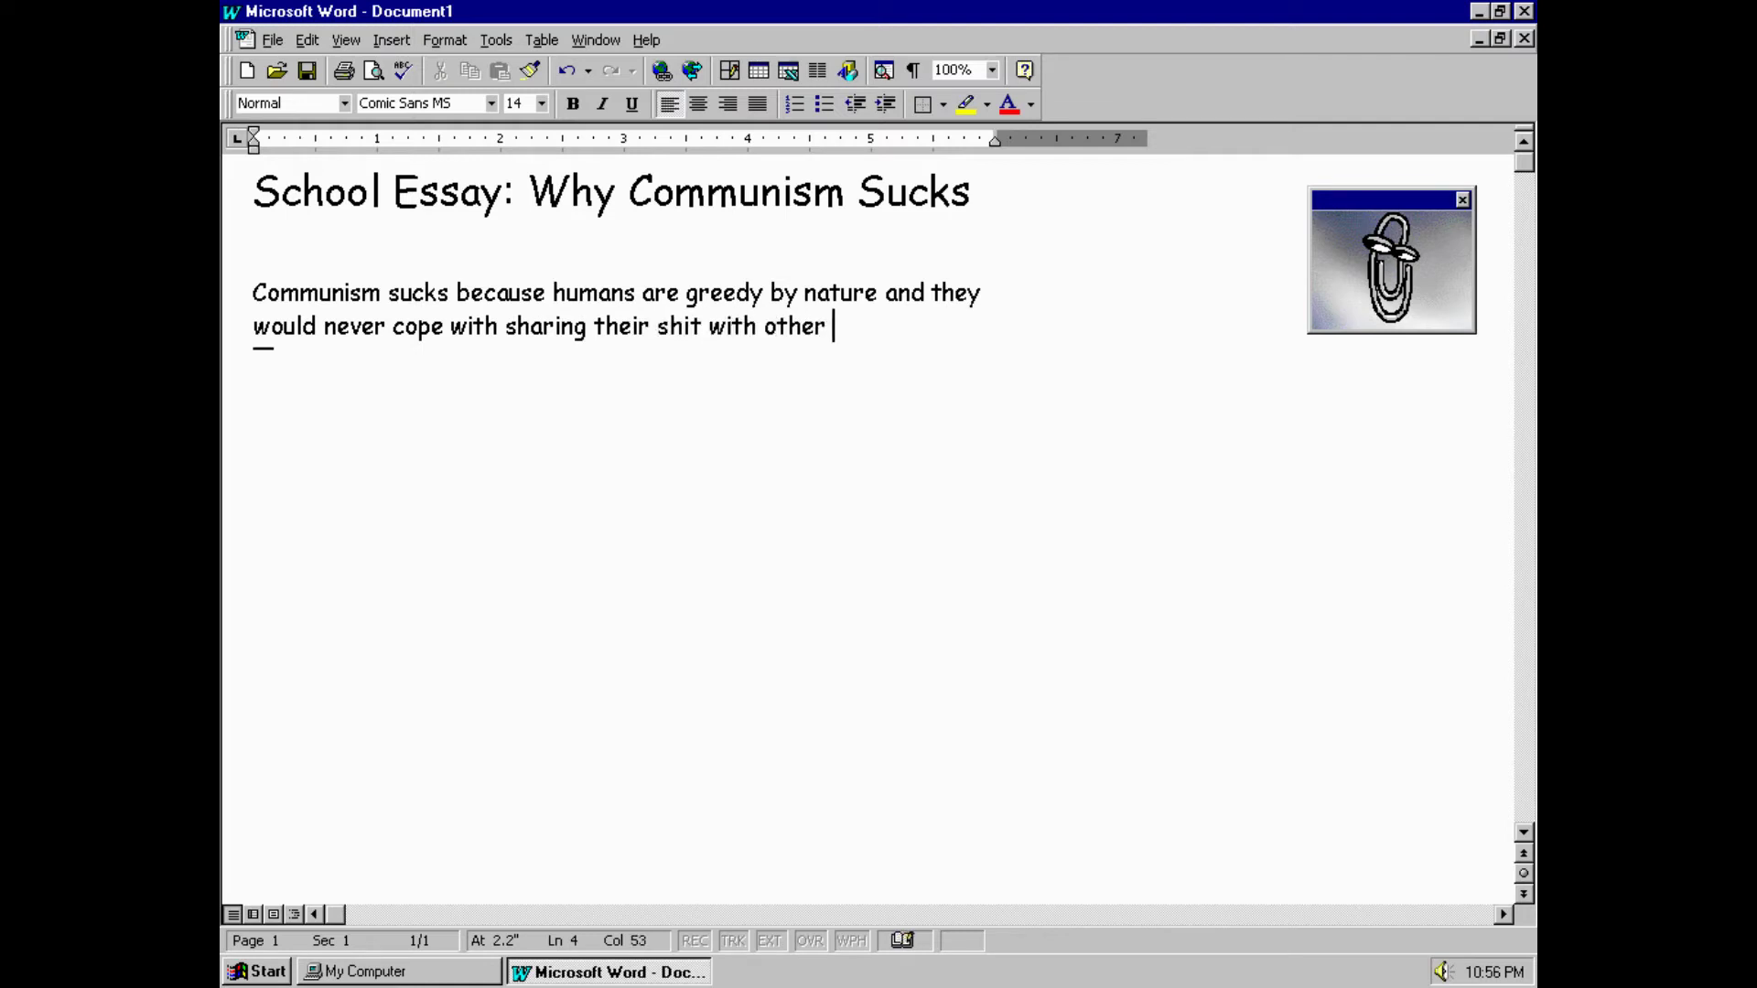
pyautogui.write('human beings io')
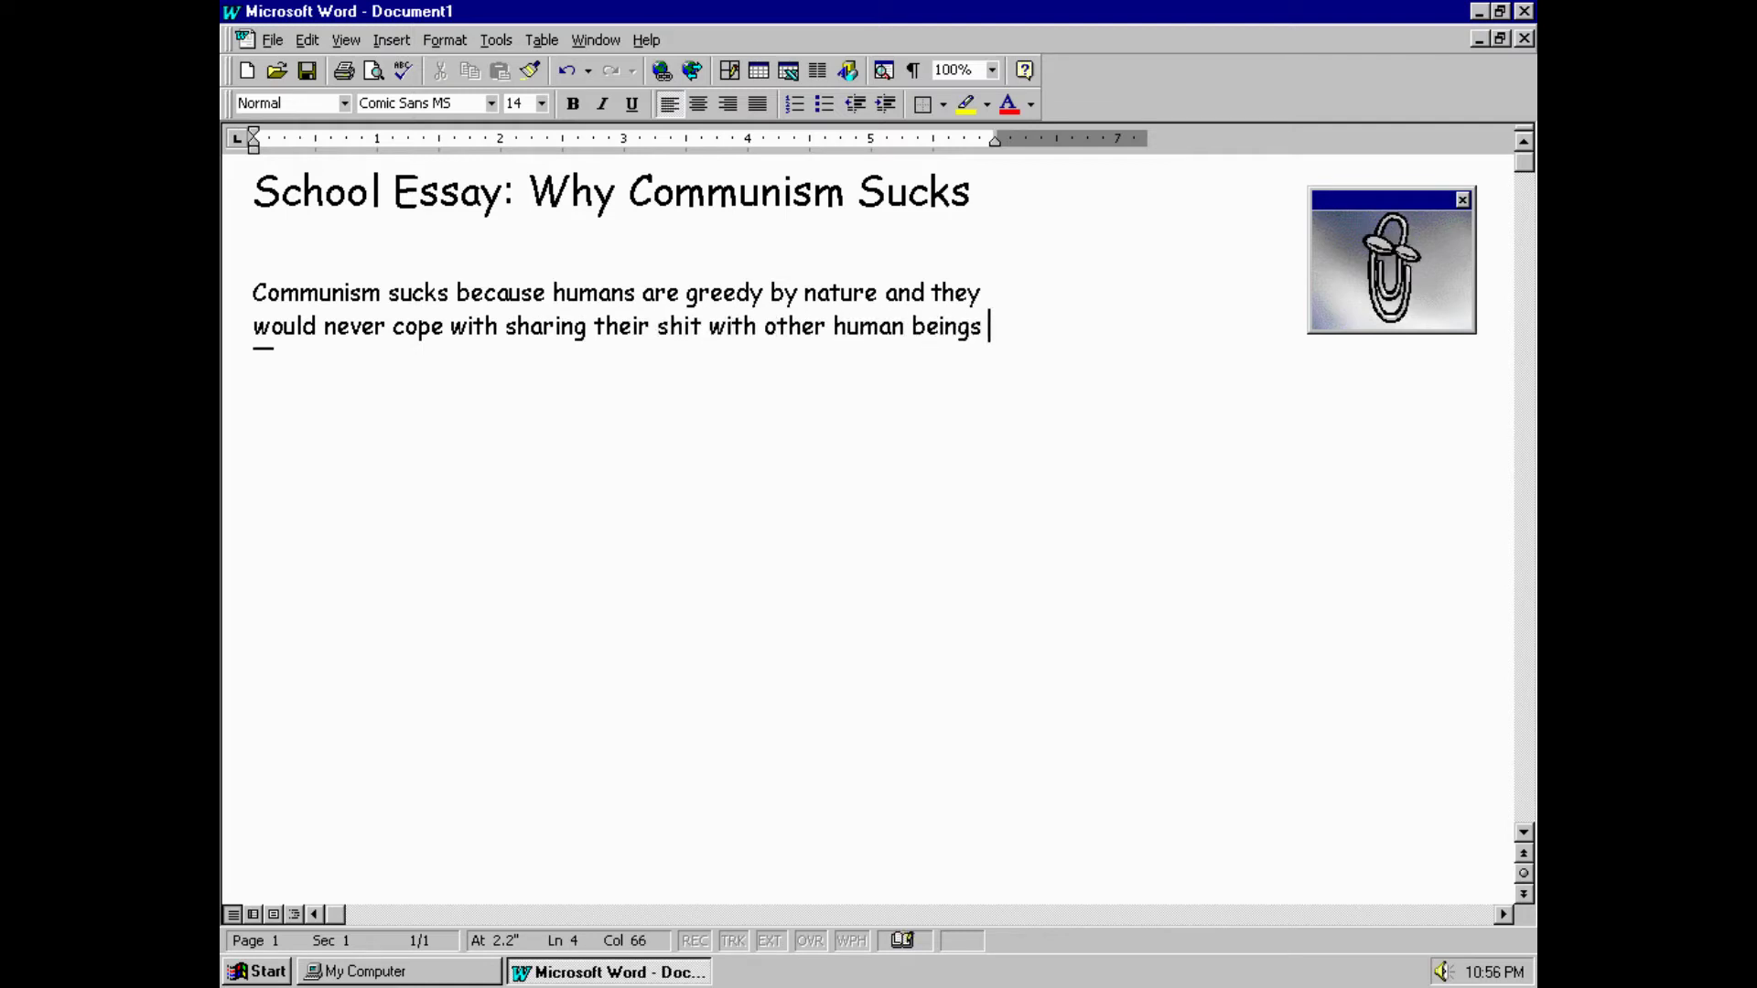
pyautogui.press('BackSpace')
pyautogui.press('BackSpace')
pyautogui.write('no mat')
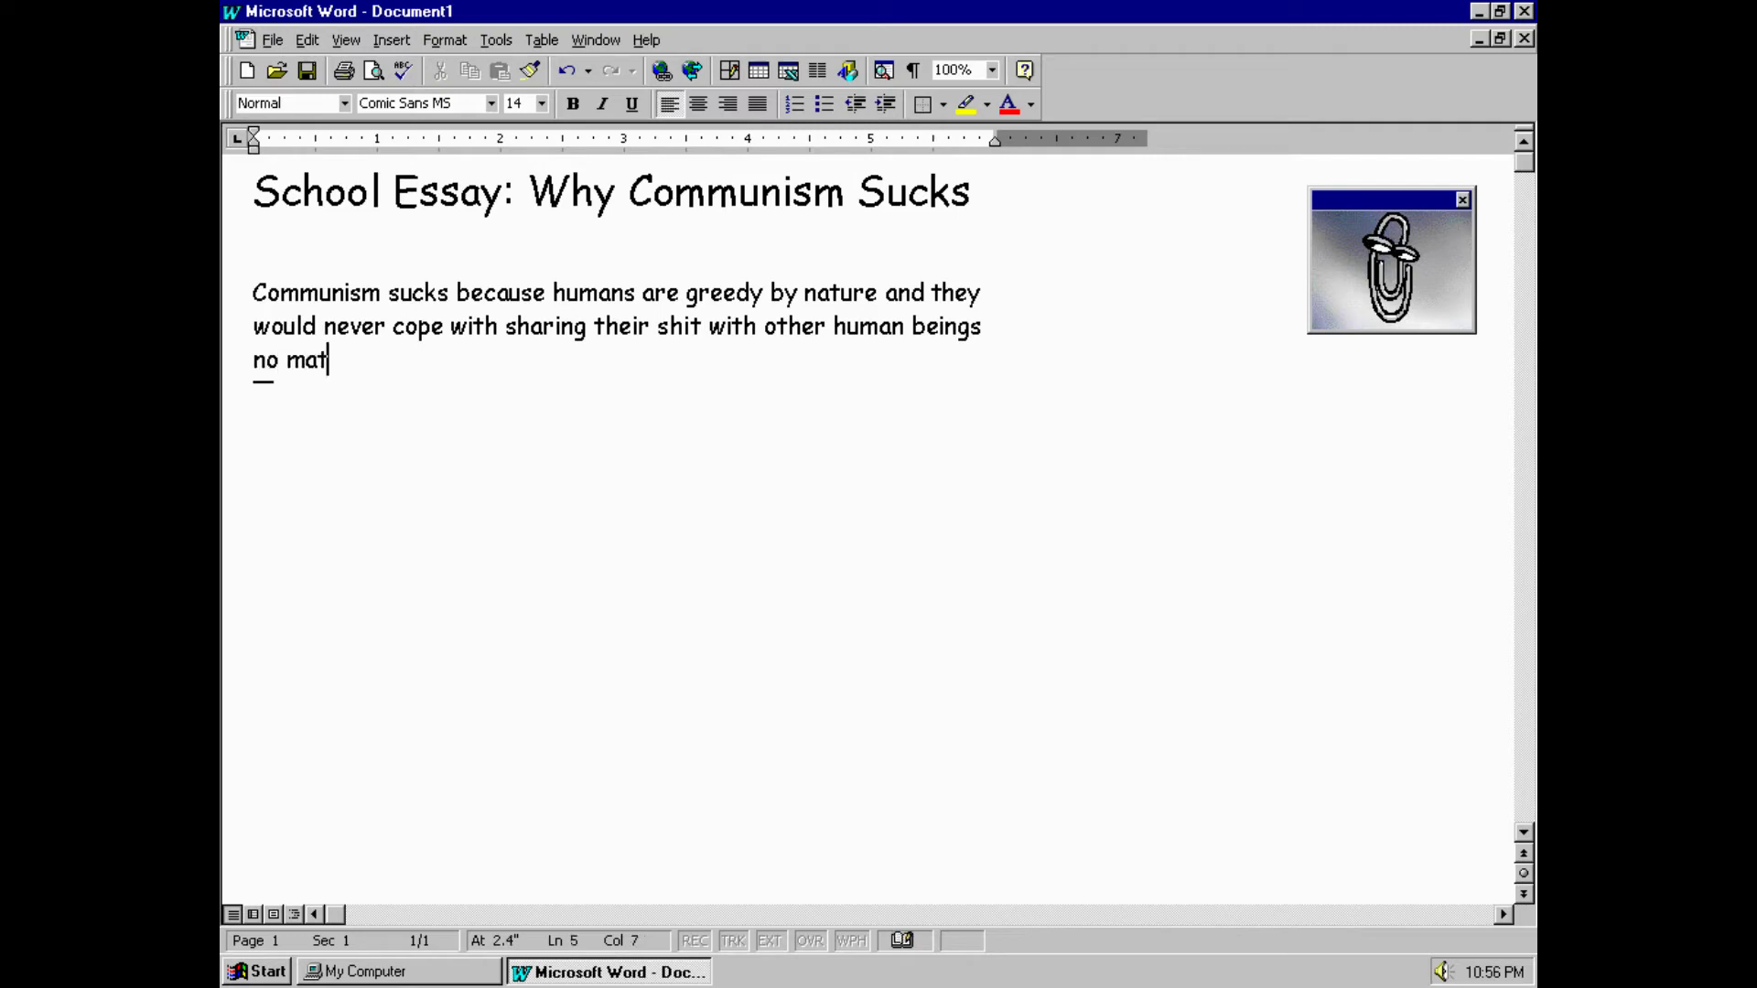
pyautogui.write('ter what. ')
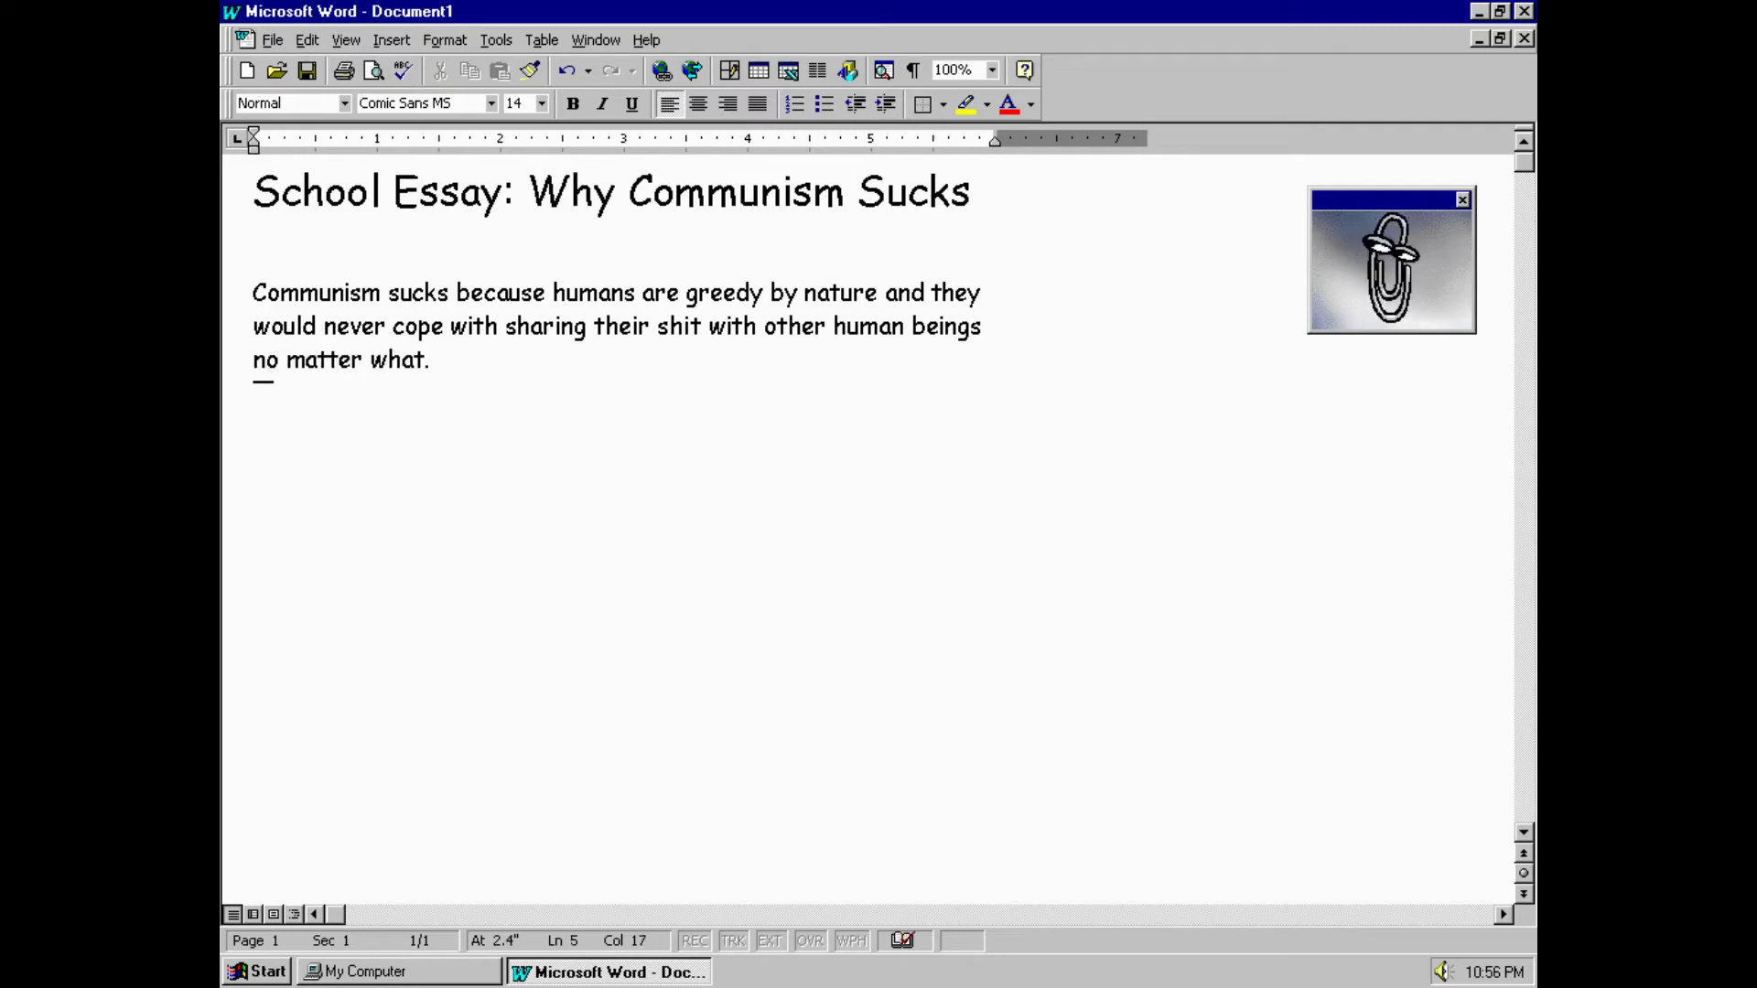
pyautogui.write('So that o')
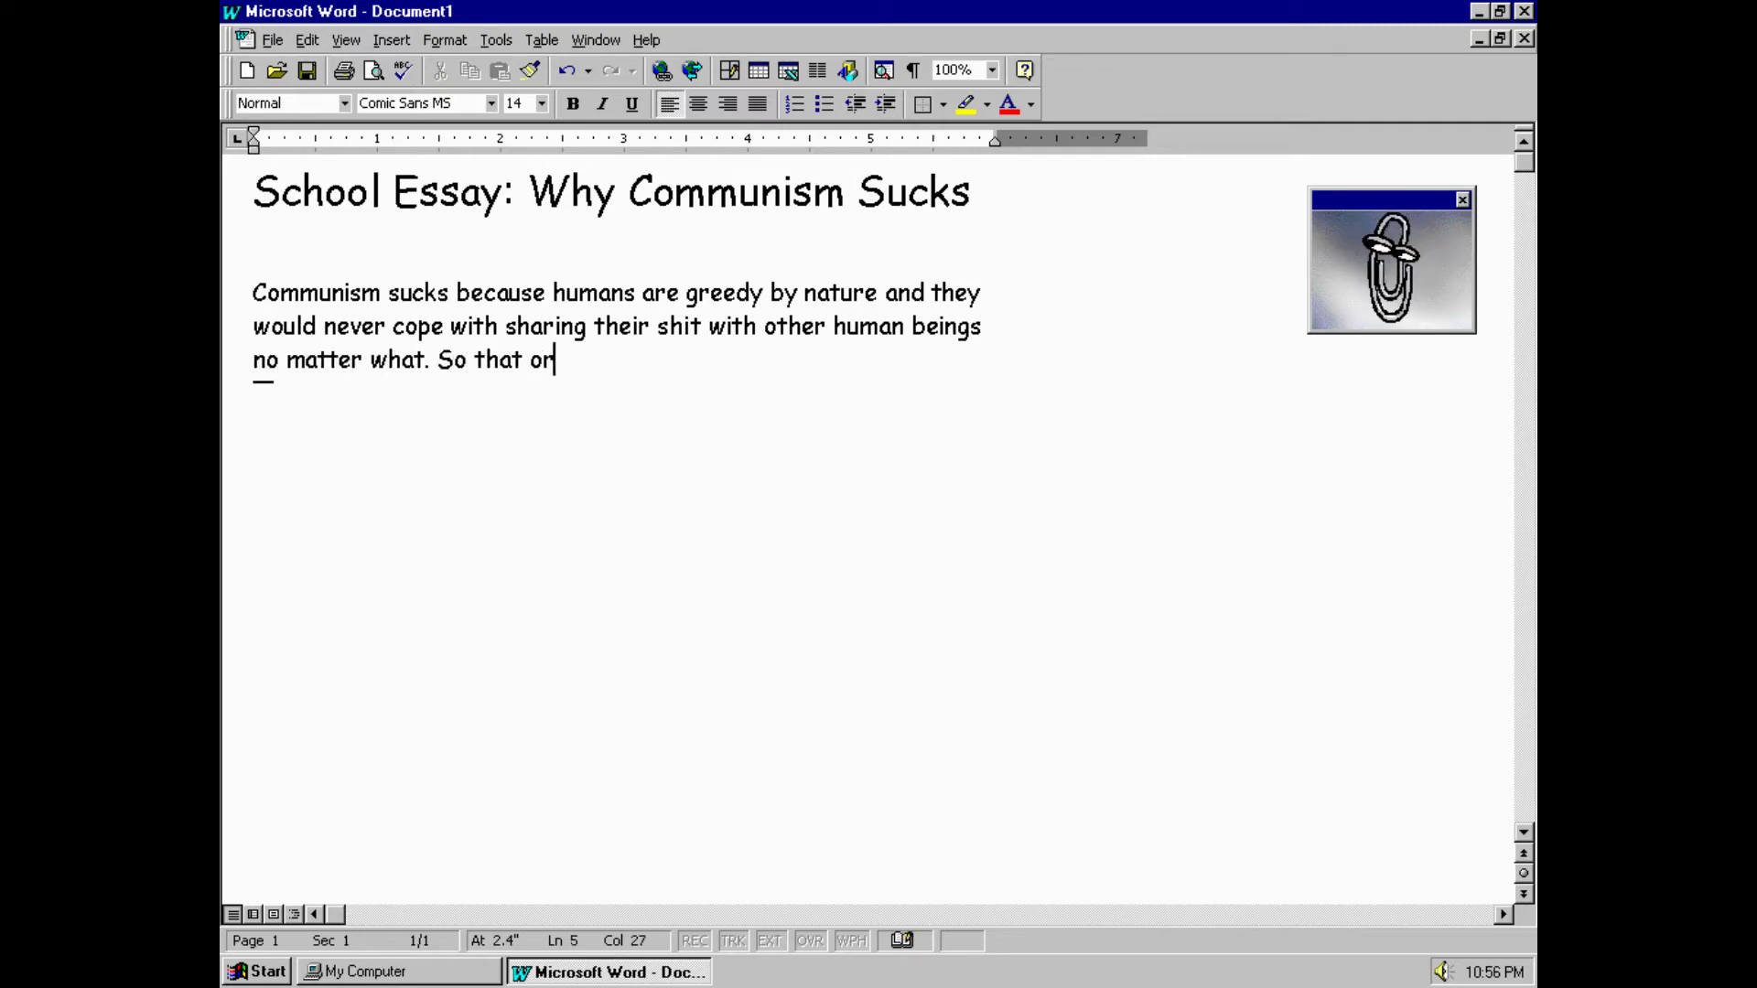
pyautogui.press('BackSpace')
# Finish the paragraph with 'and that sharing is caring.', removing the abandoned sentence, then start a new line
pyautogui.write('proves my po')
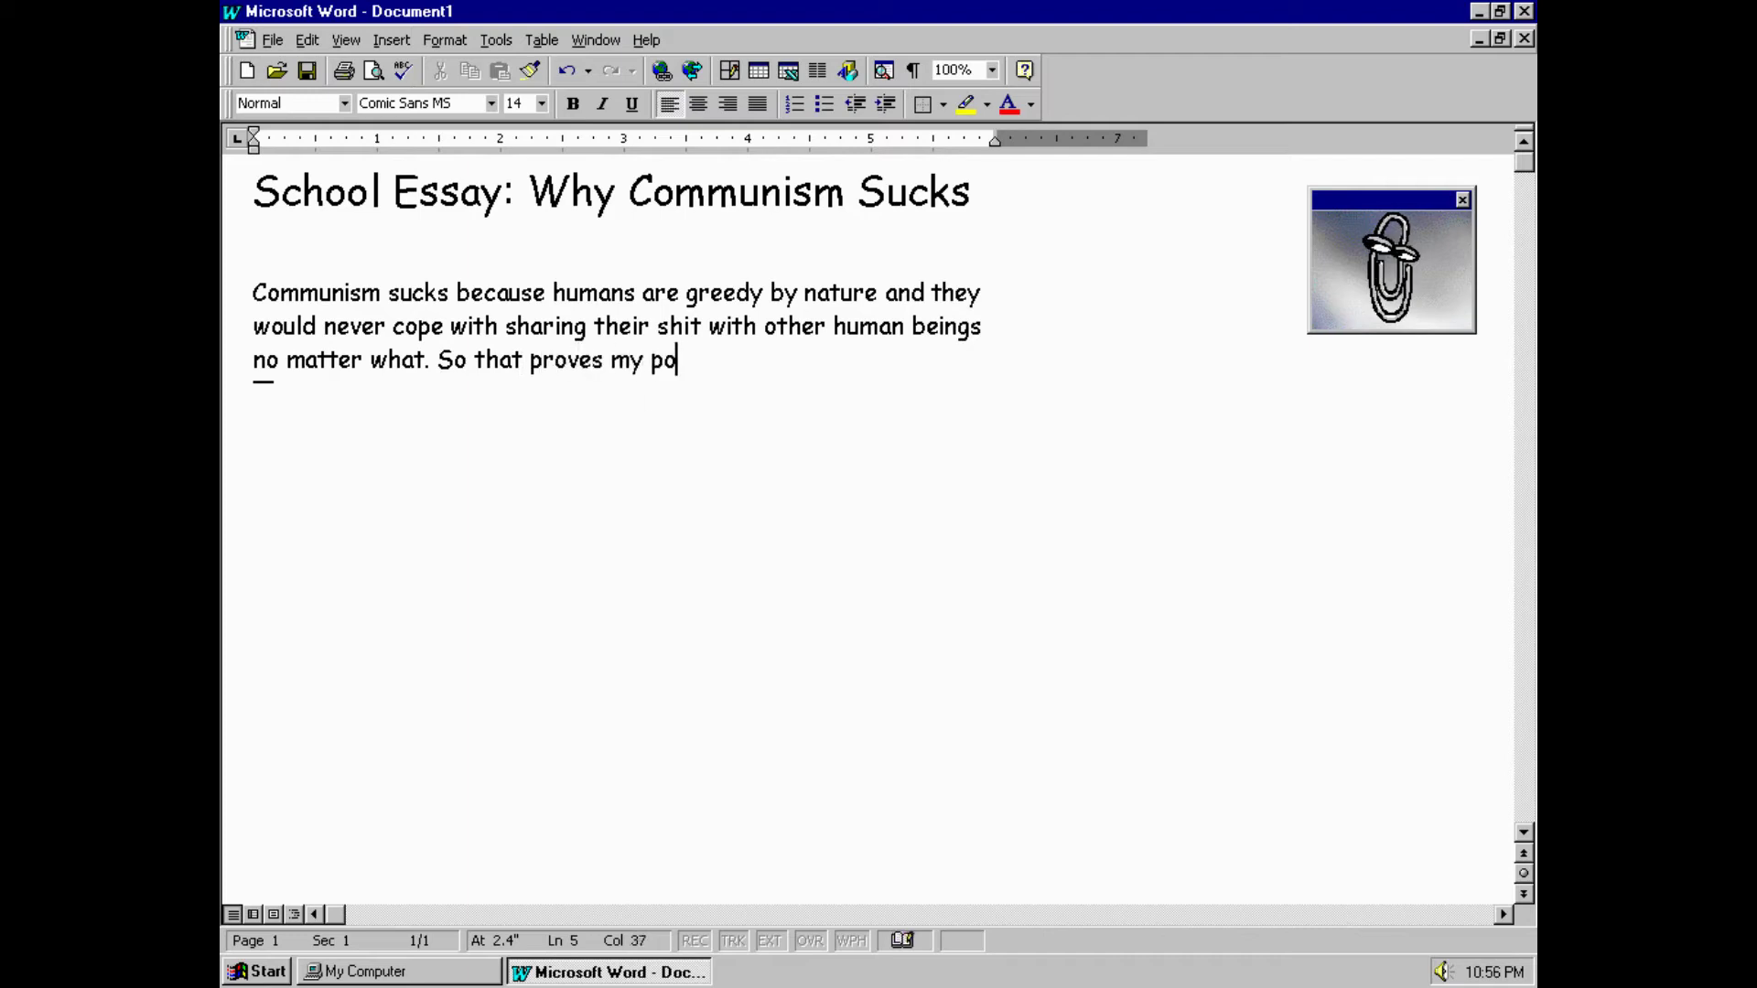
pyautogui.write('int ond communis')
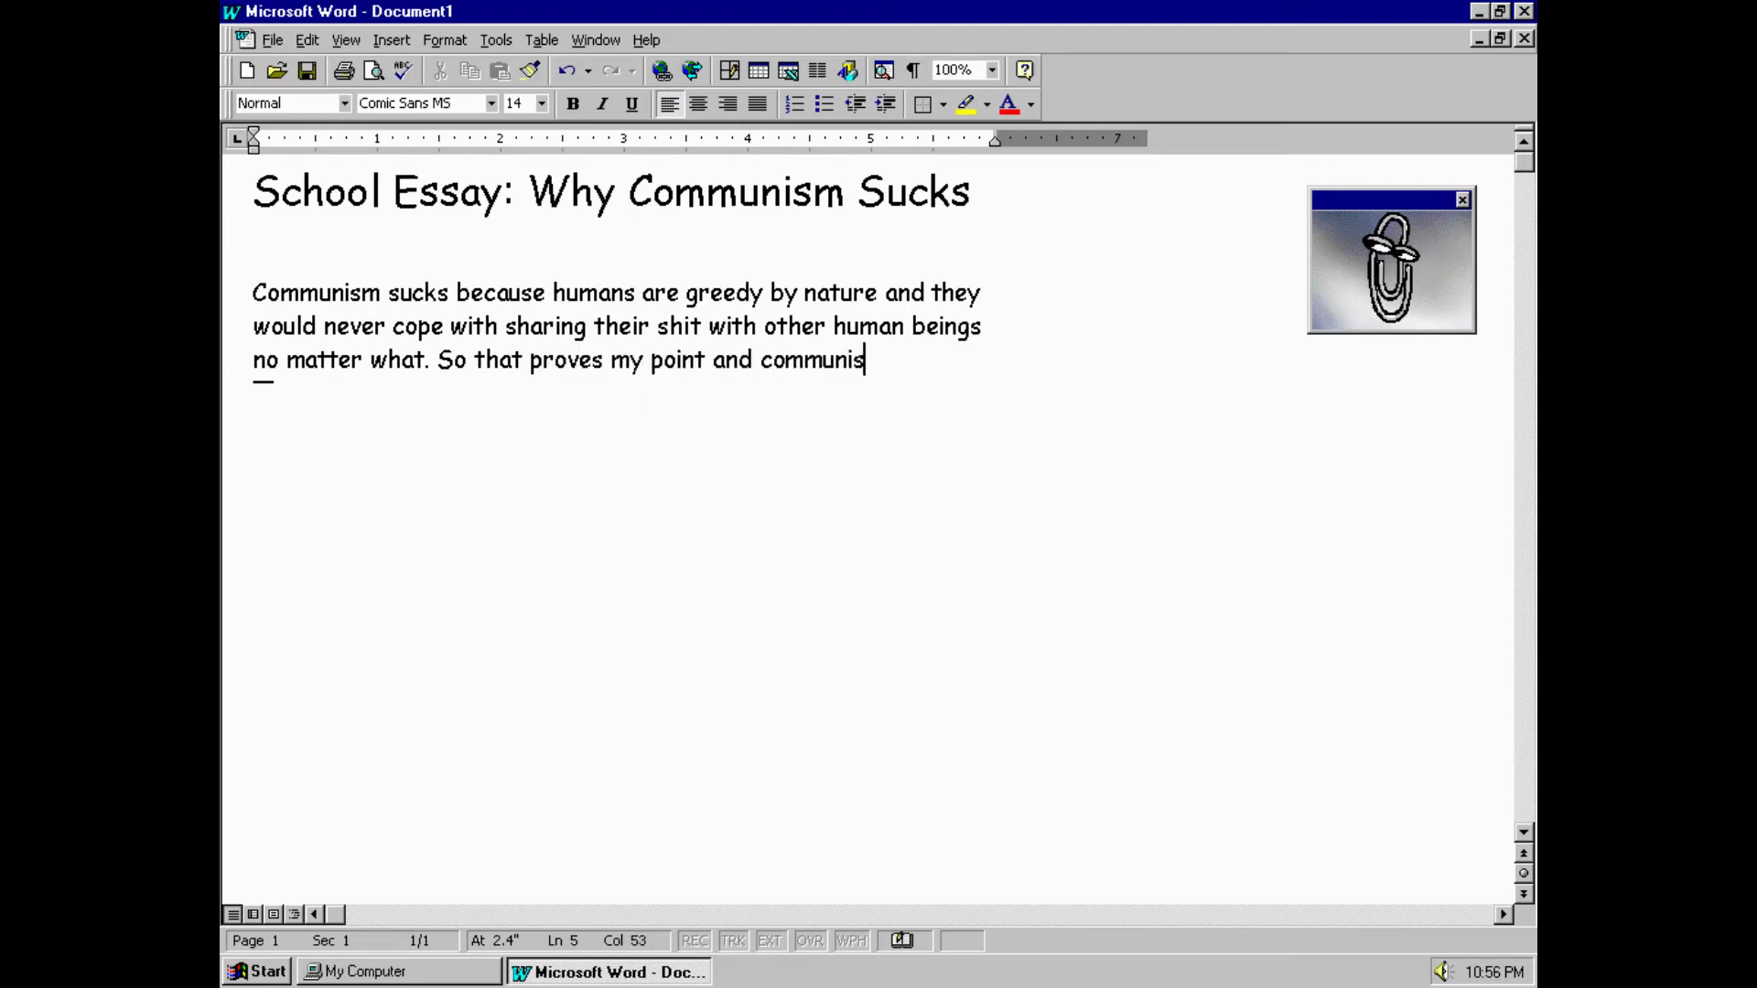
pyautogui.write('m would never wor')
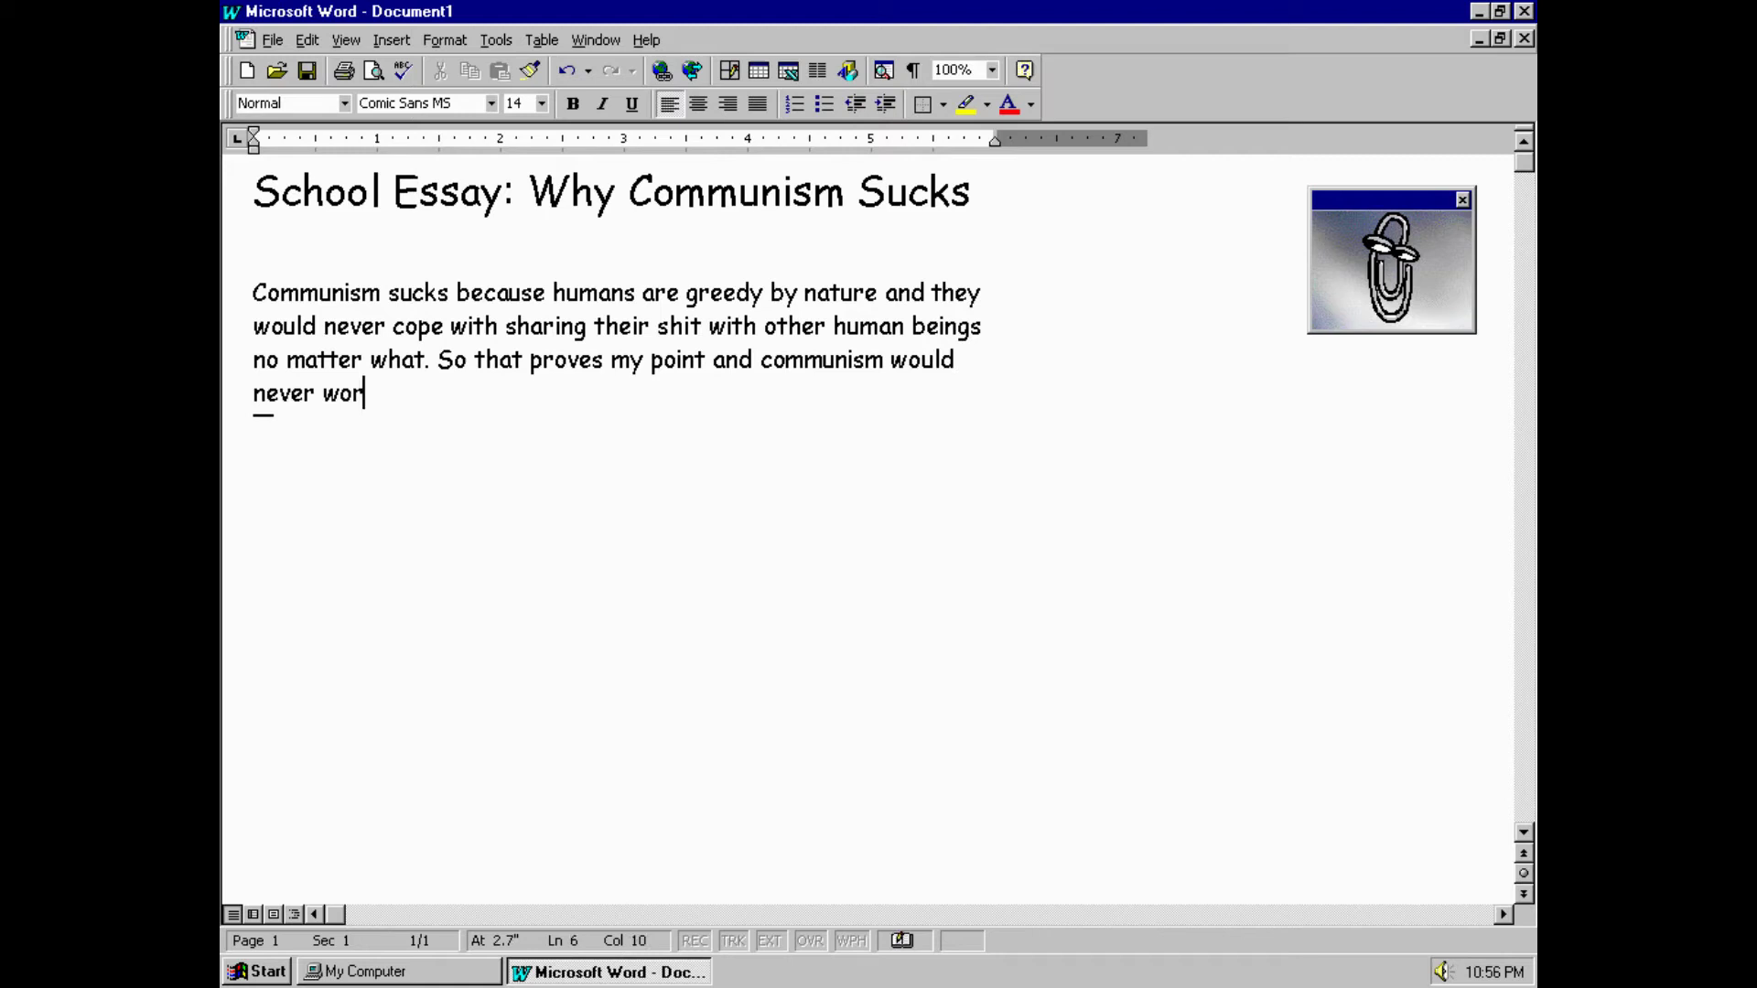
pyautogui.write('k unt')
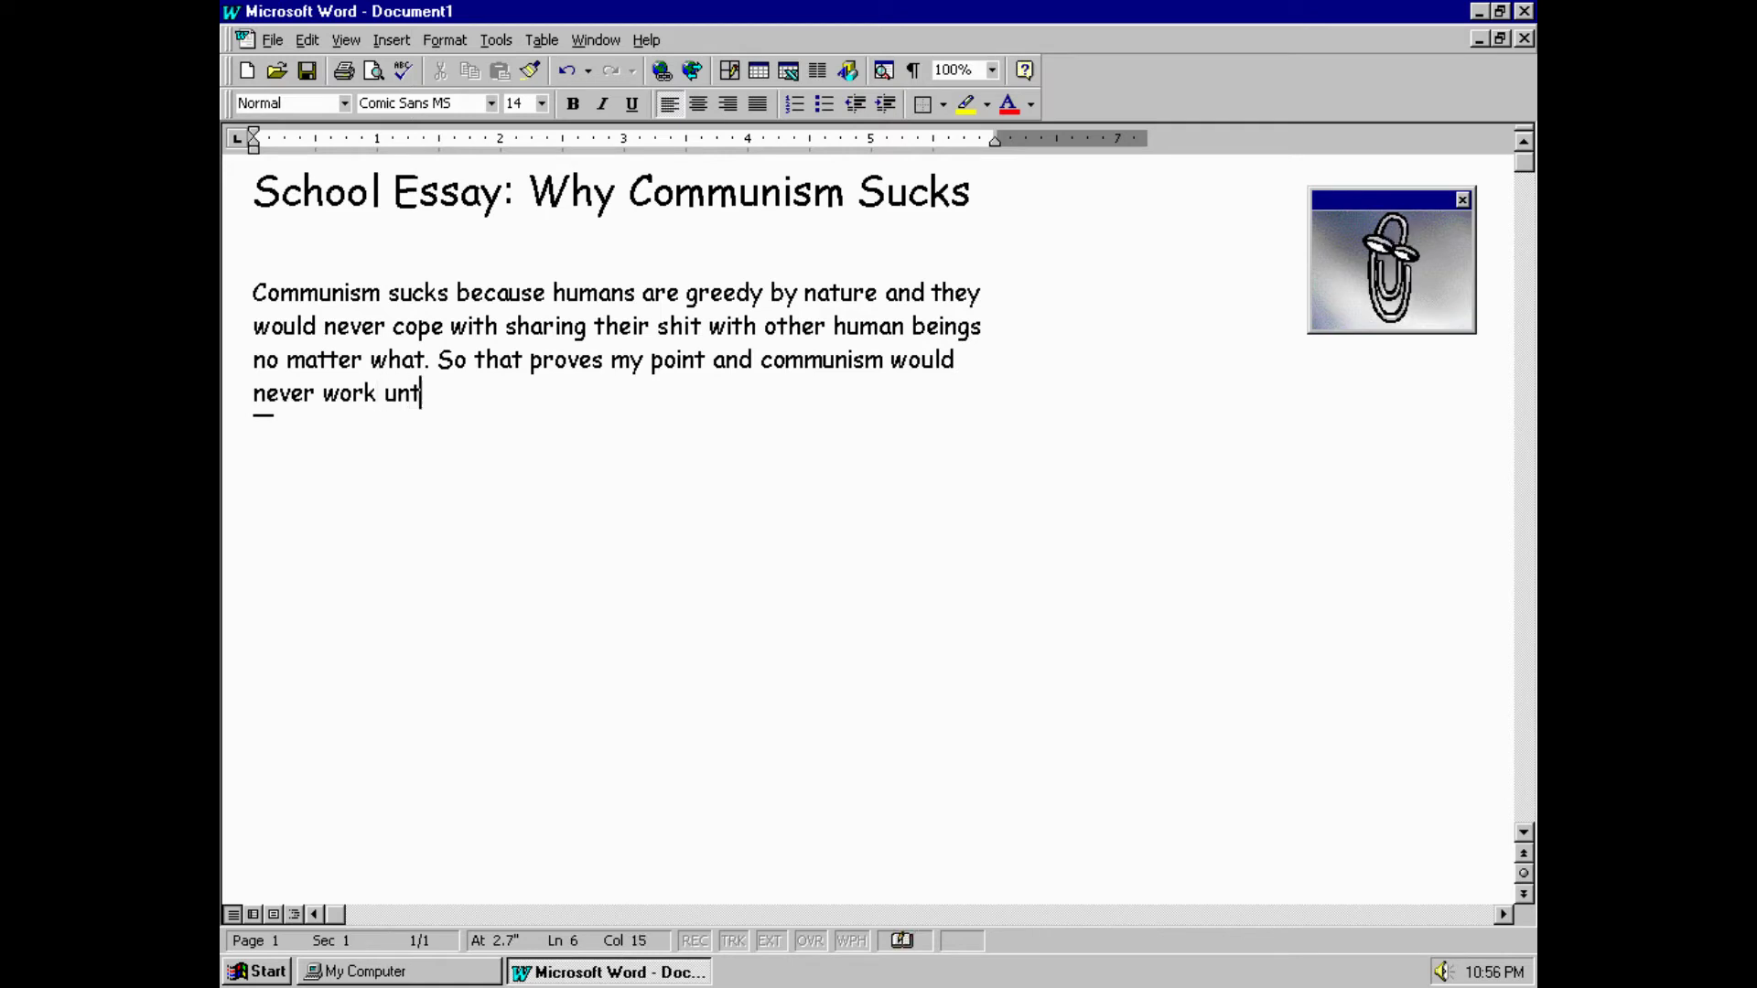
pyautogui.write('il our ')
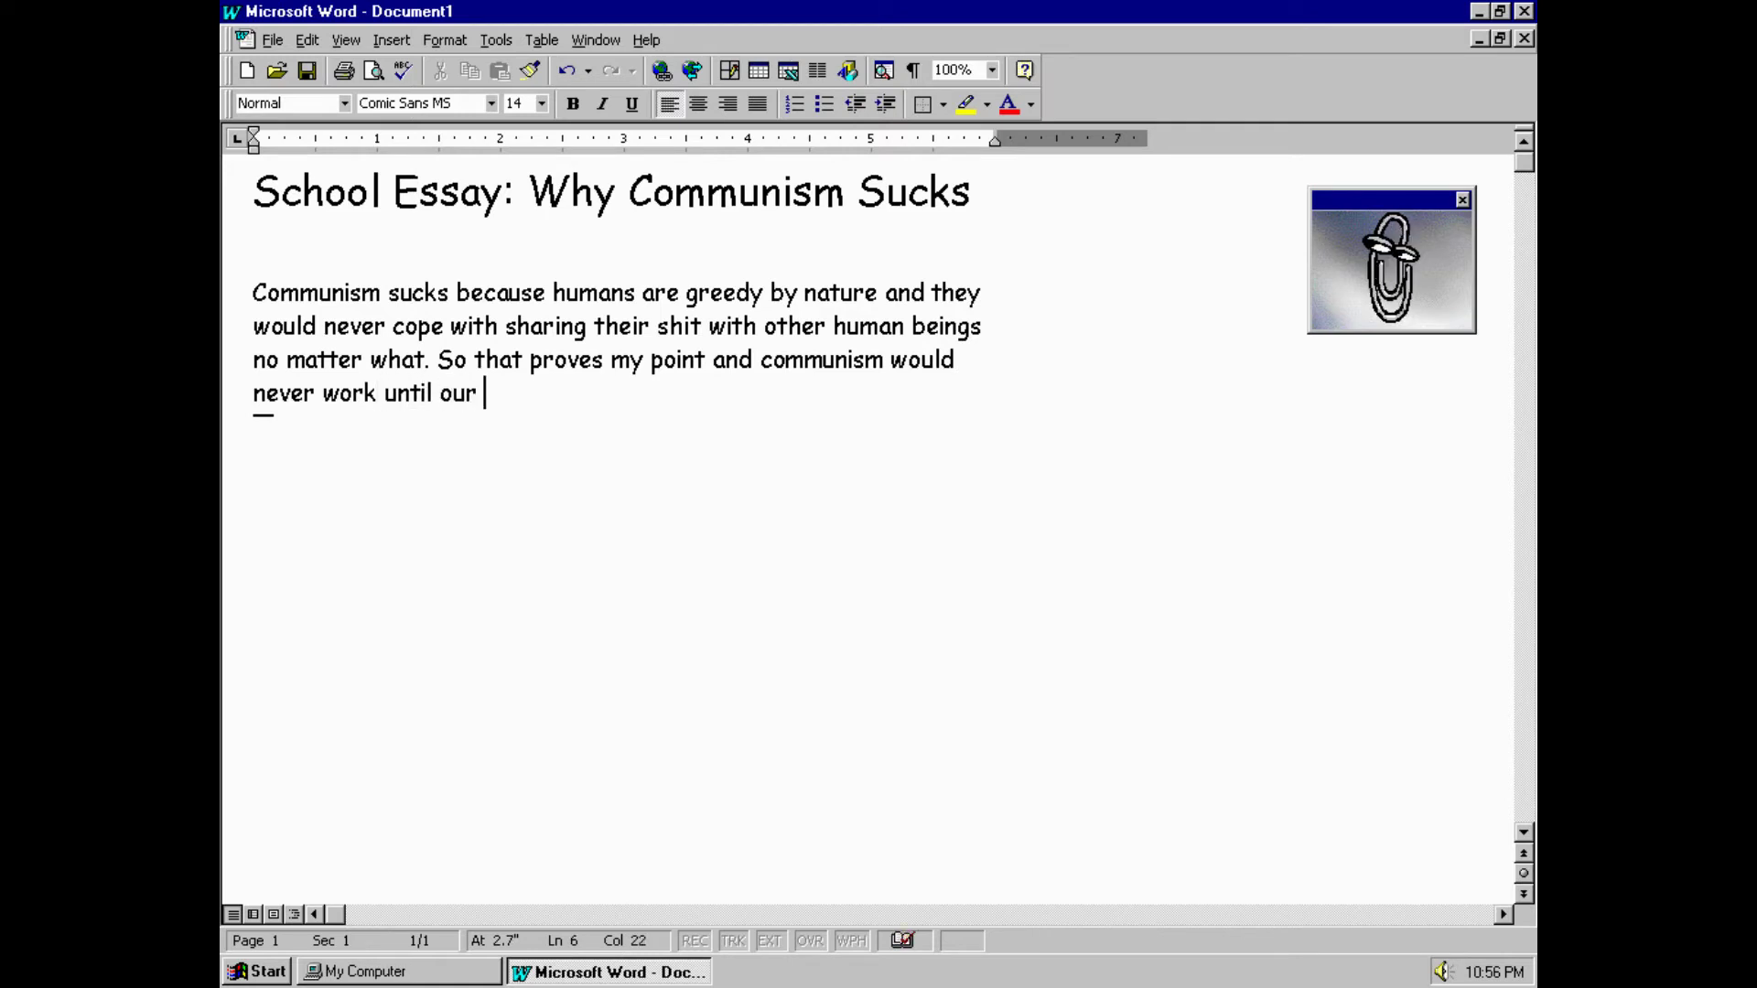
pyautogui.write('society reali')
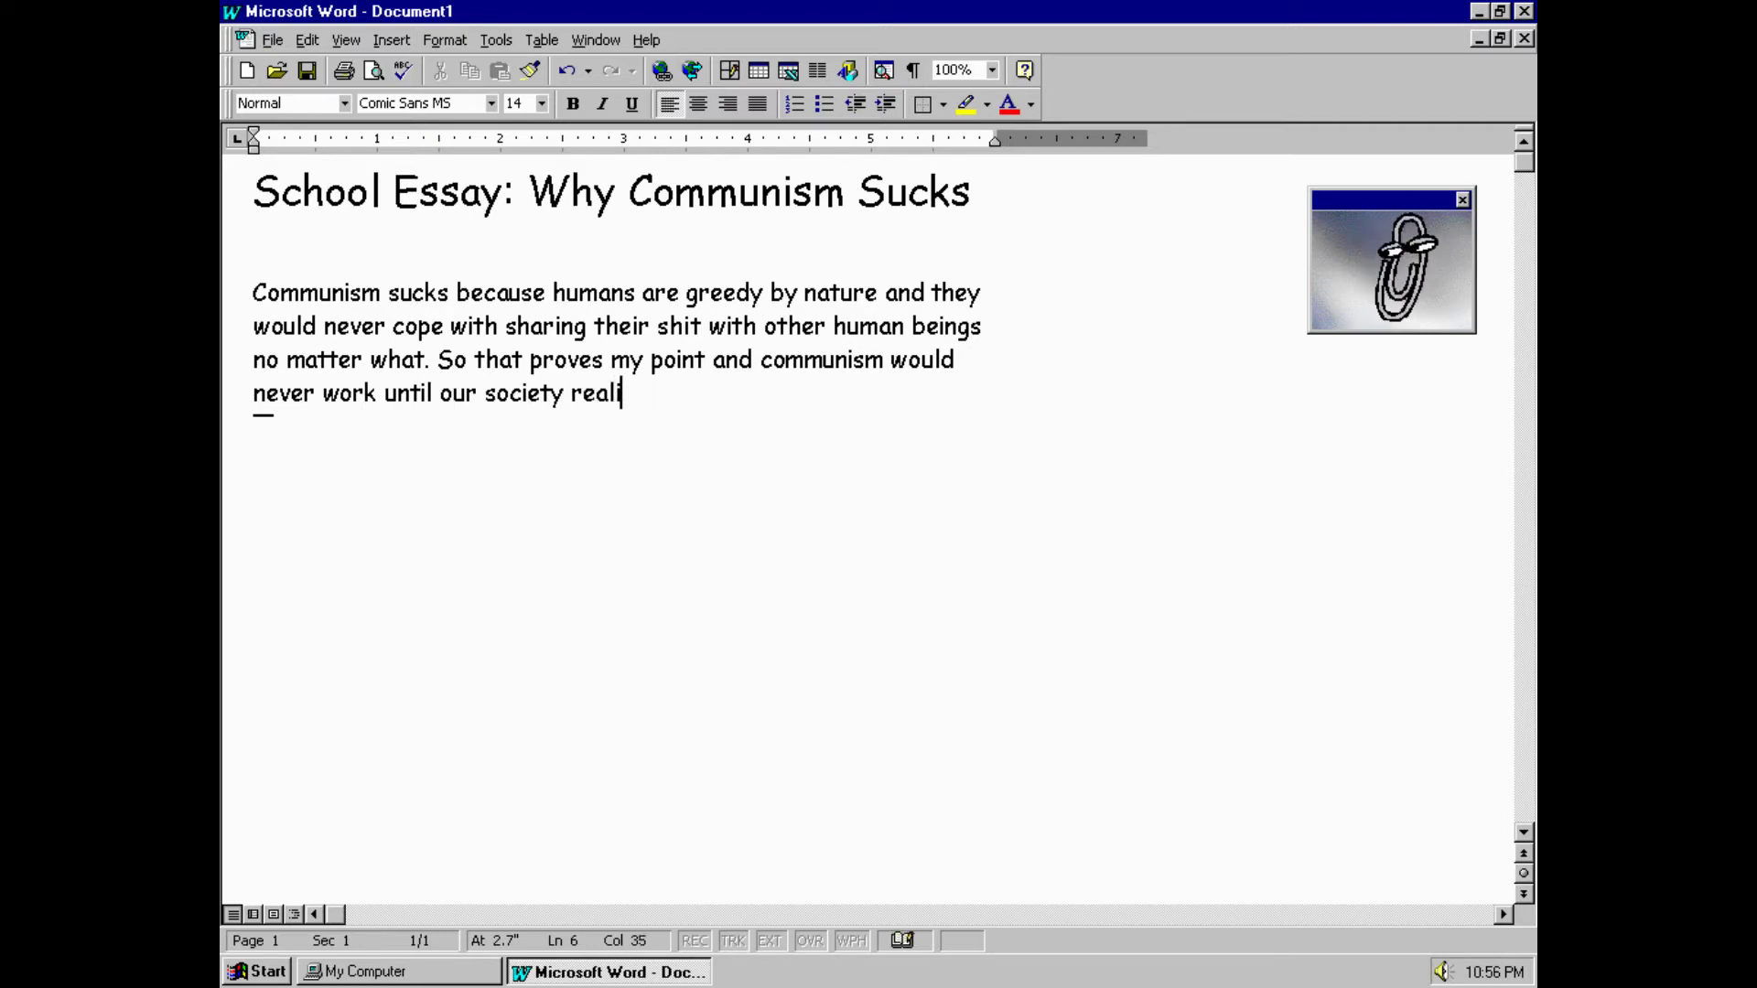
pyautogui.write('zes that')
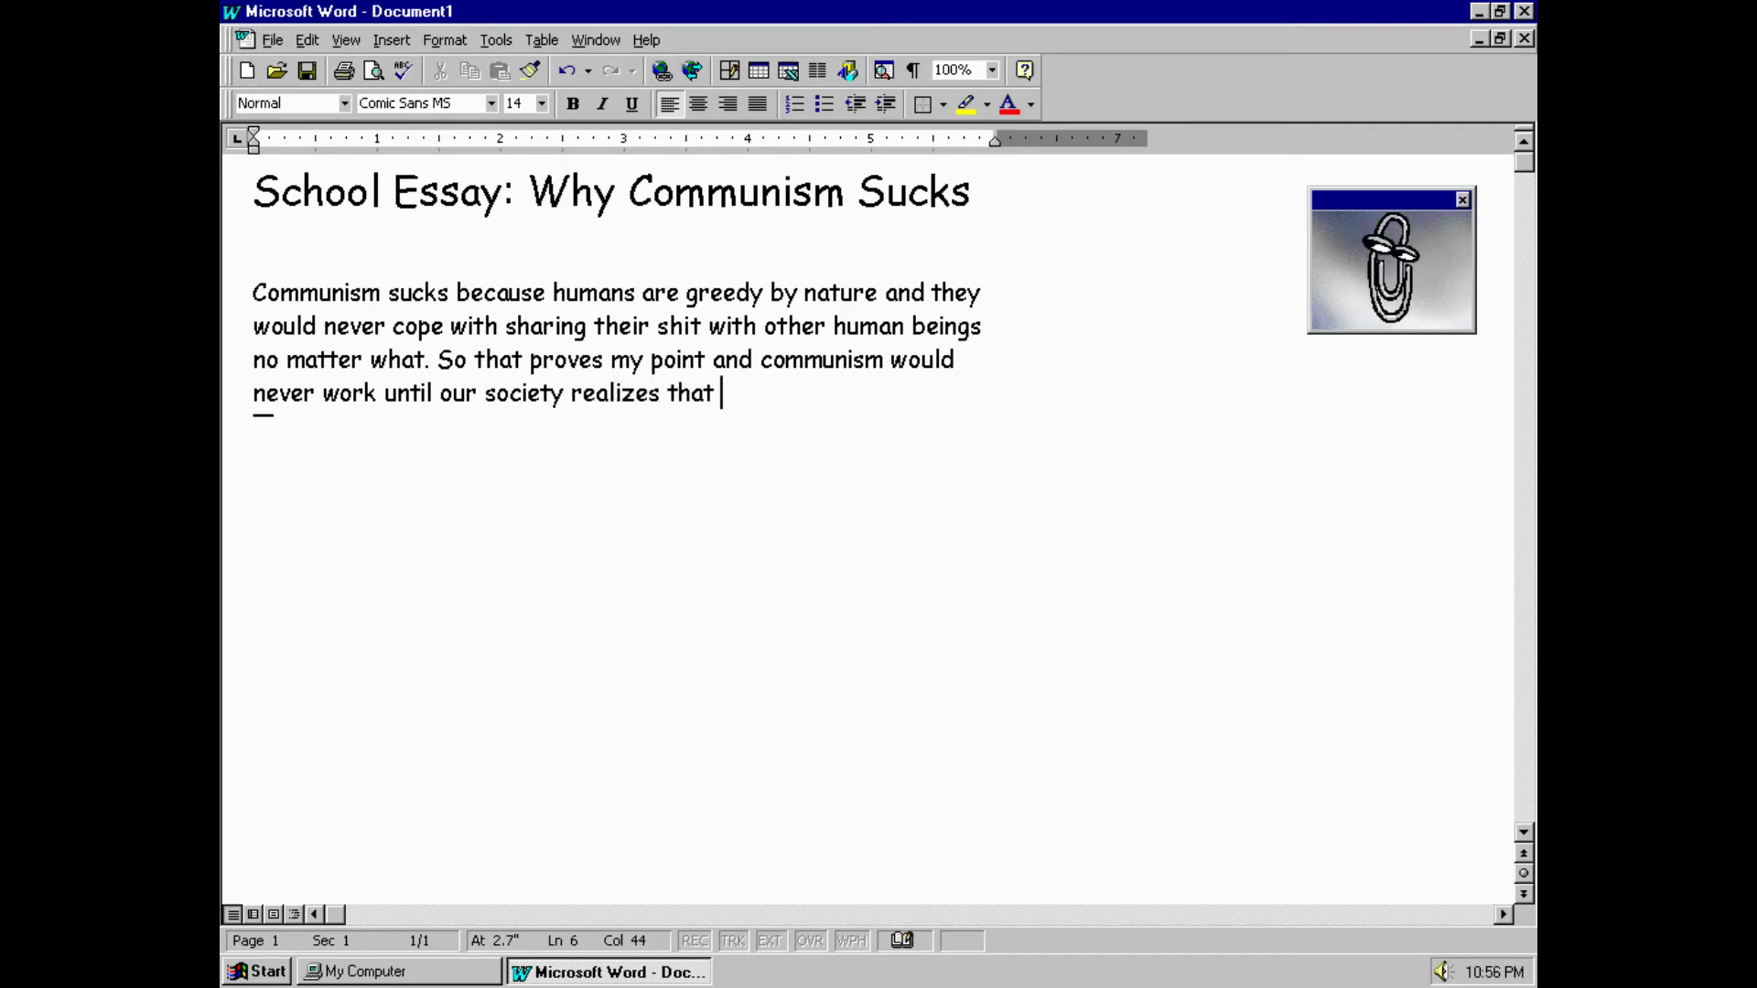
pyautogui.write(' mone')
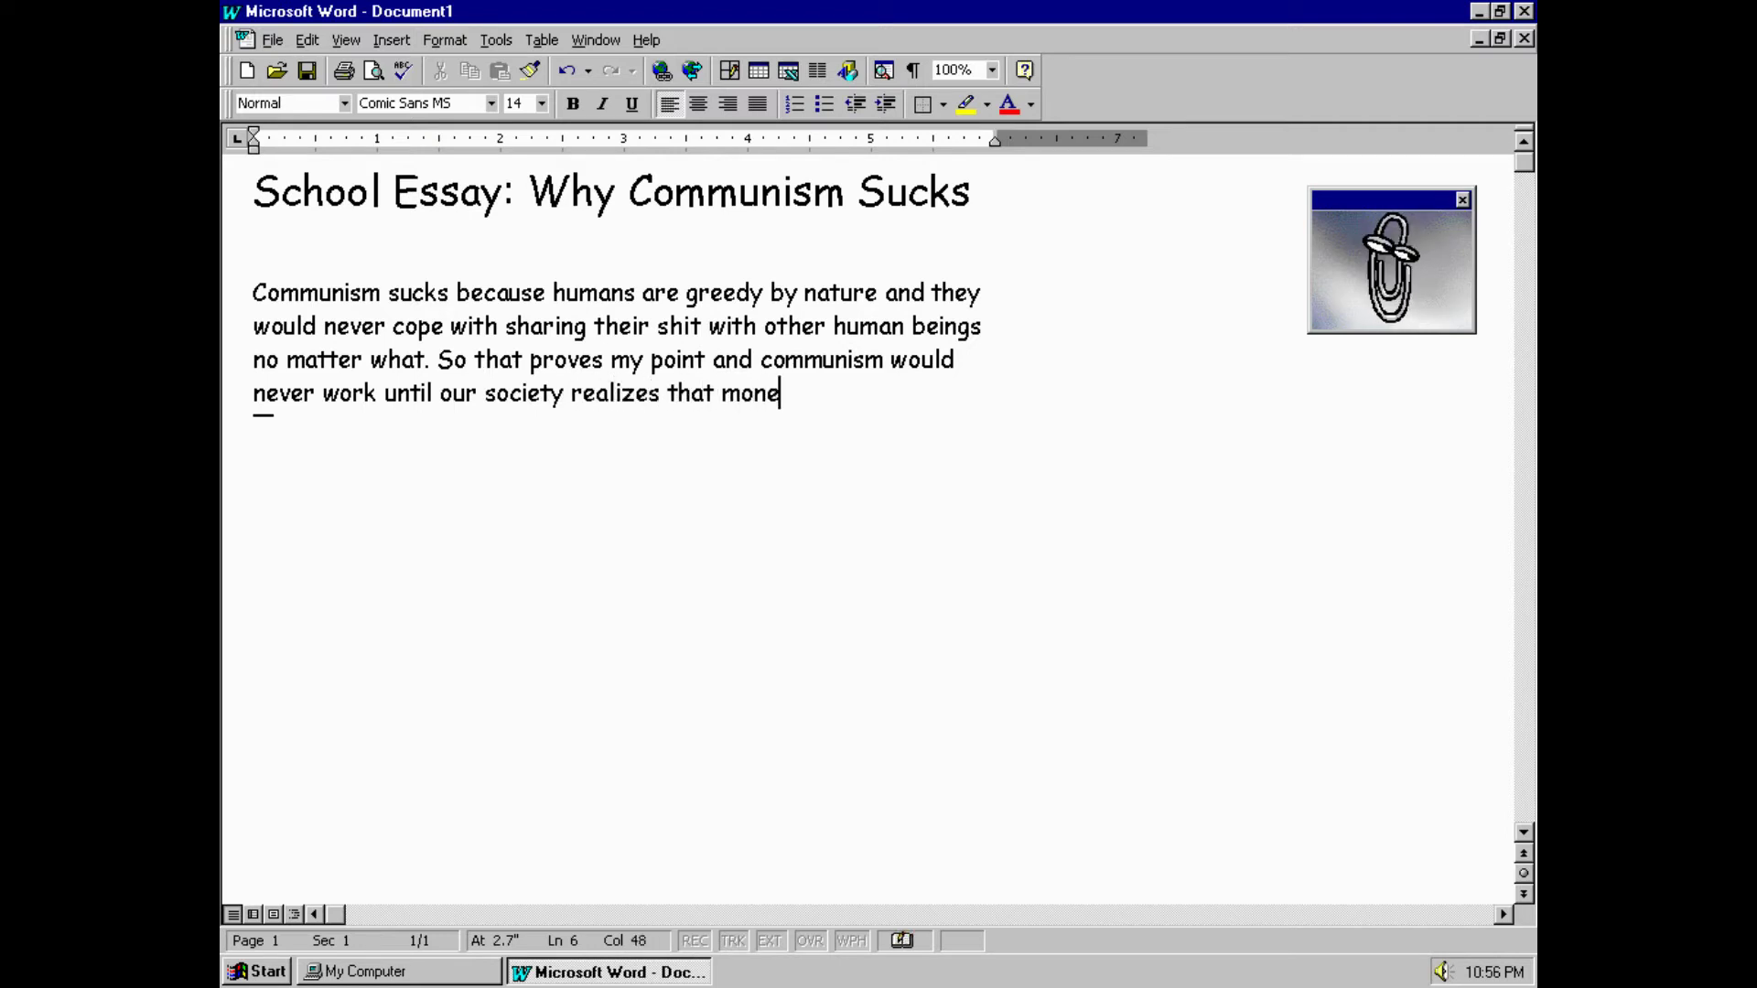
pyautogui.write("y isn't everything and ")
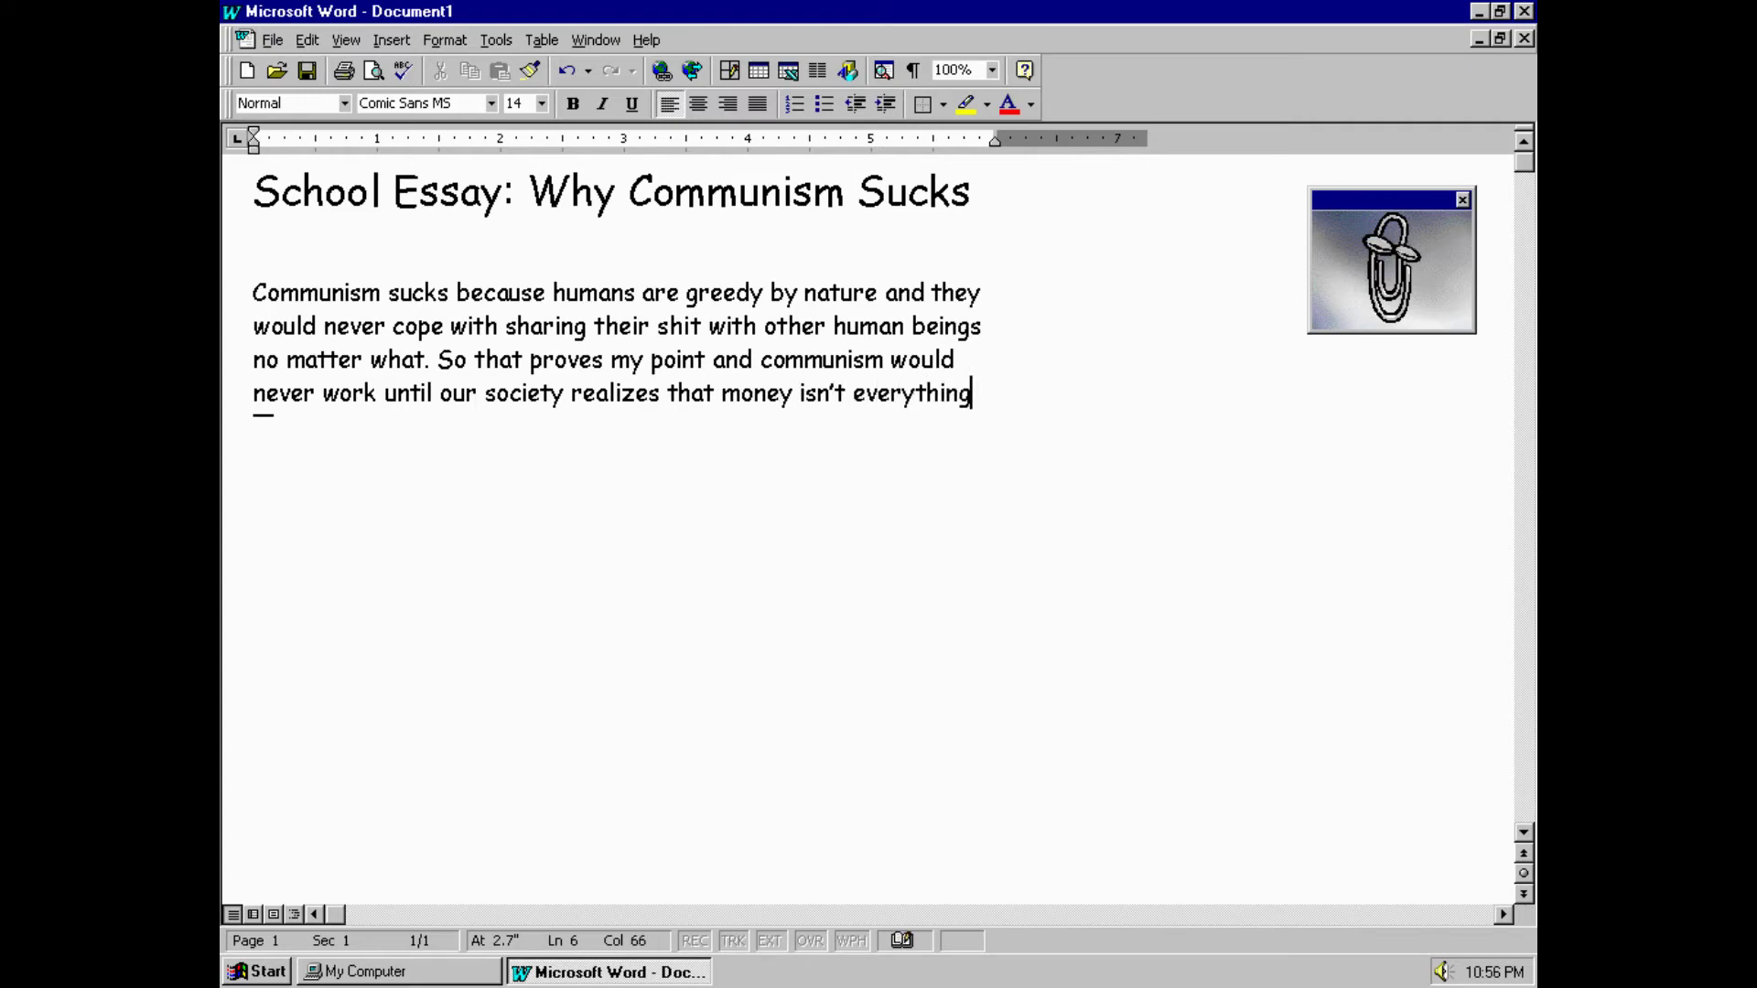
pyautogui.write('that sha')
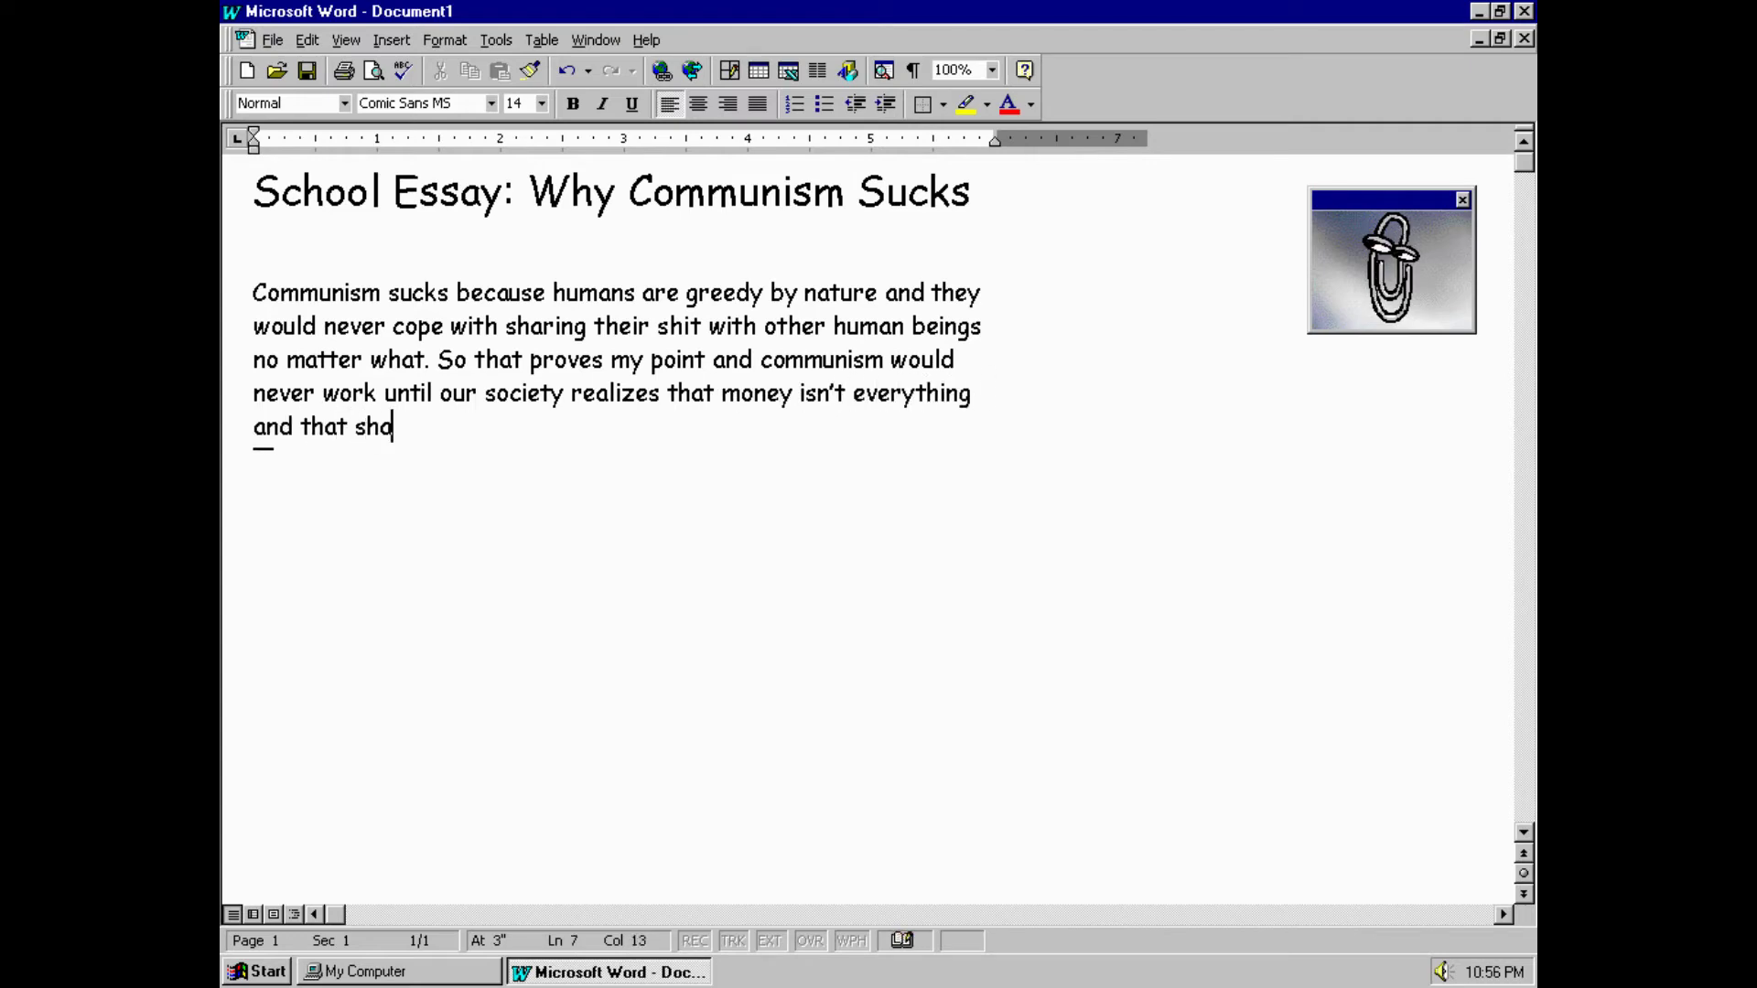
pyautogui.write('ring is caring.')
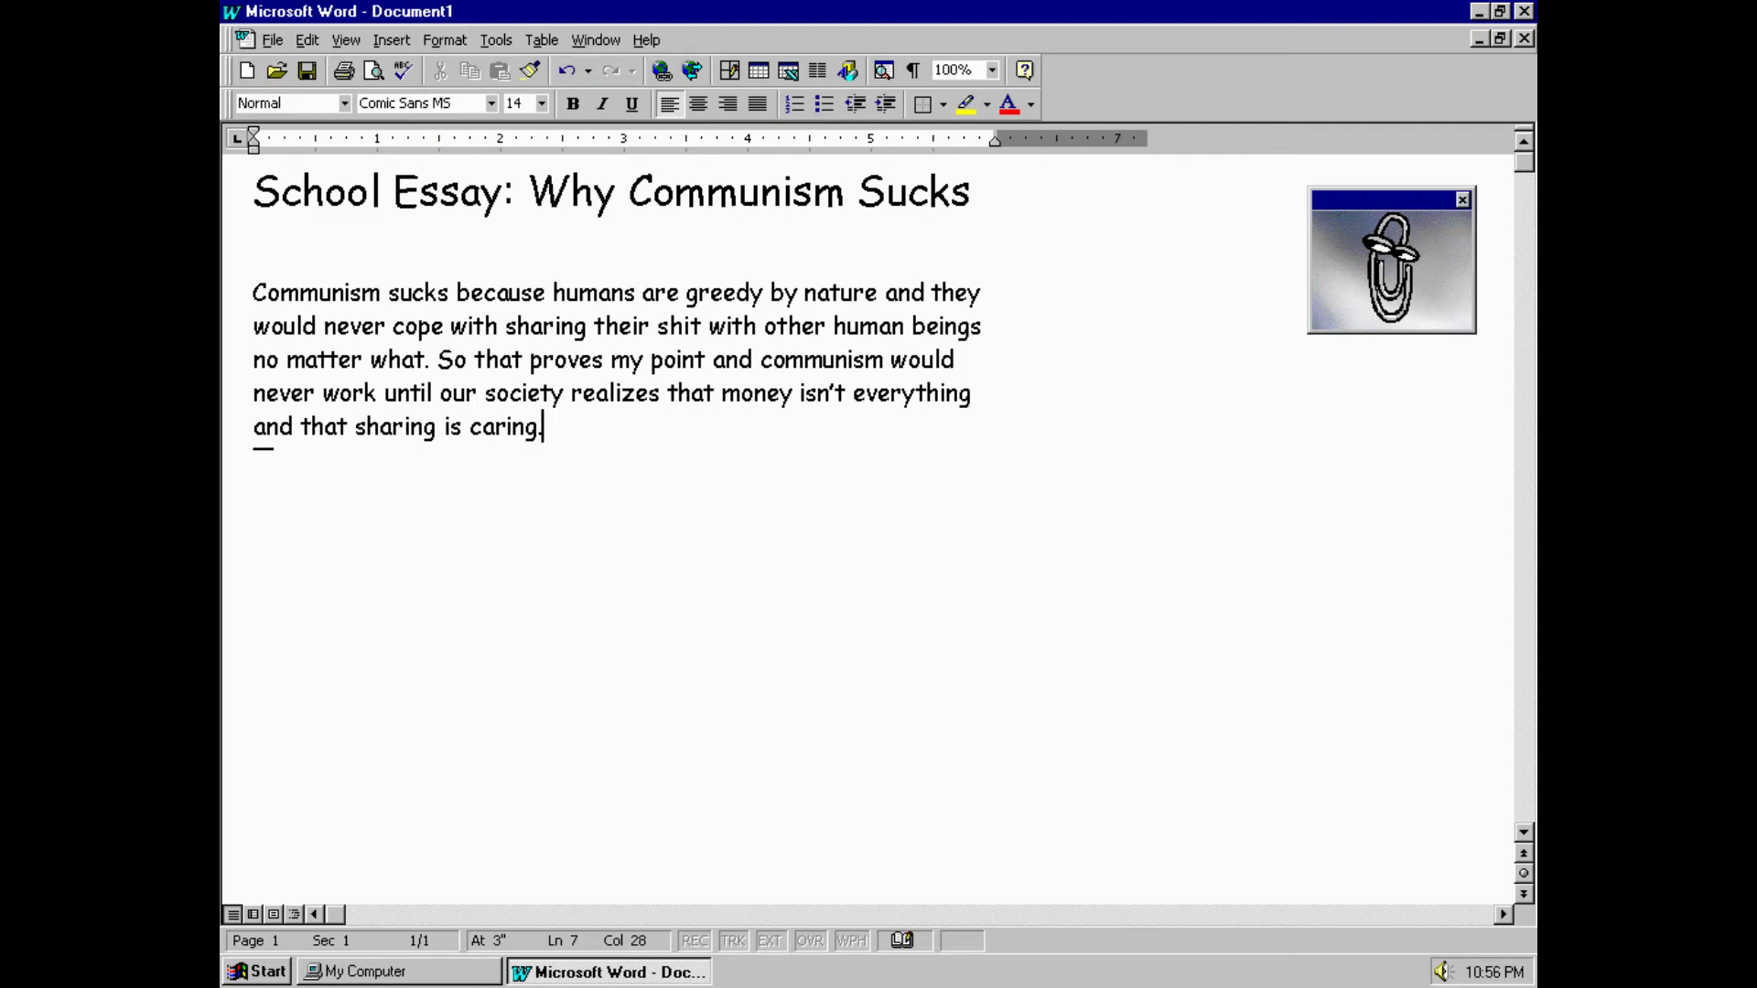
pyautogui.write(' We should all fuck easch')
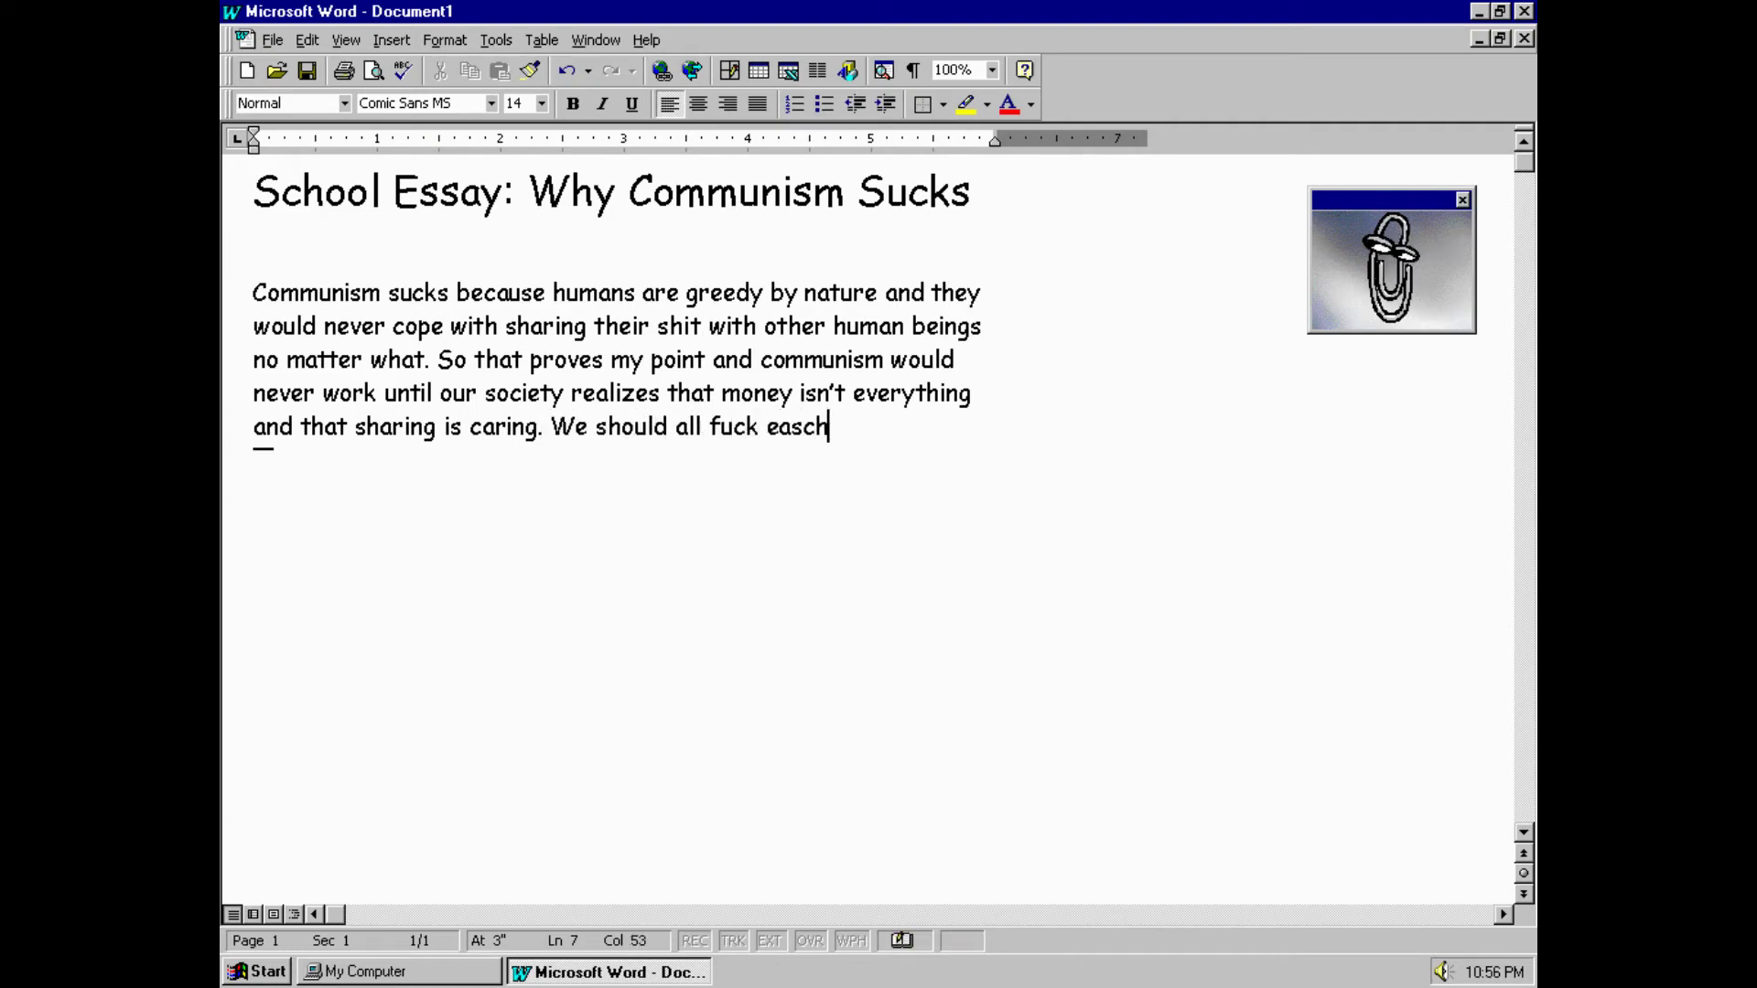
pyautogui.press('BackSpace')
pyautogui.write('ch pothe')
pyautogui.press('BackSpace')
pyautogui.press('BackSpace')
pyautogui.press('BackSpace')
pyautogui.press('BackSpace')
pyautogui.press('BackSpace')
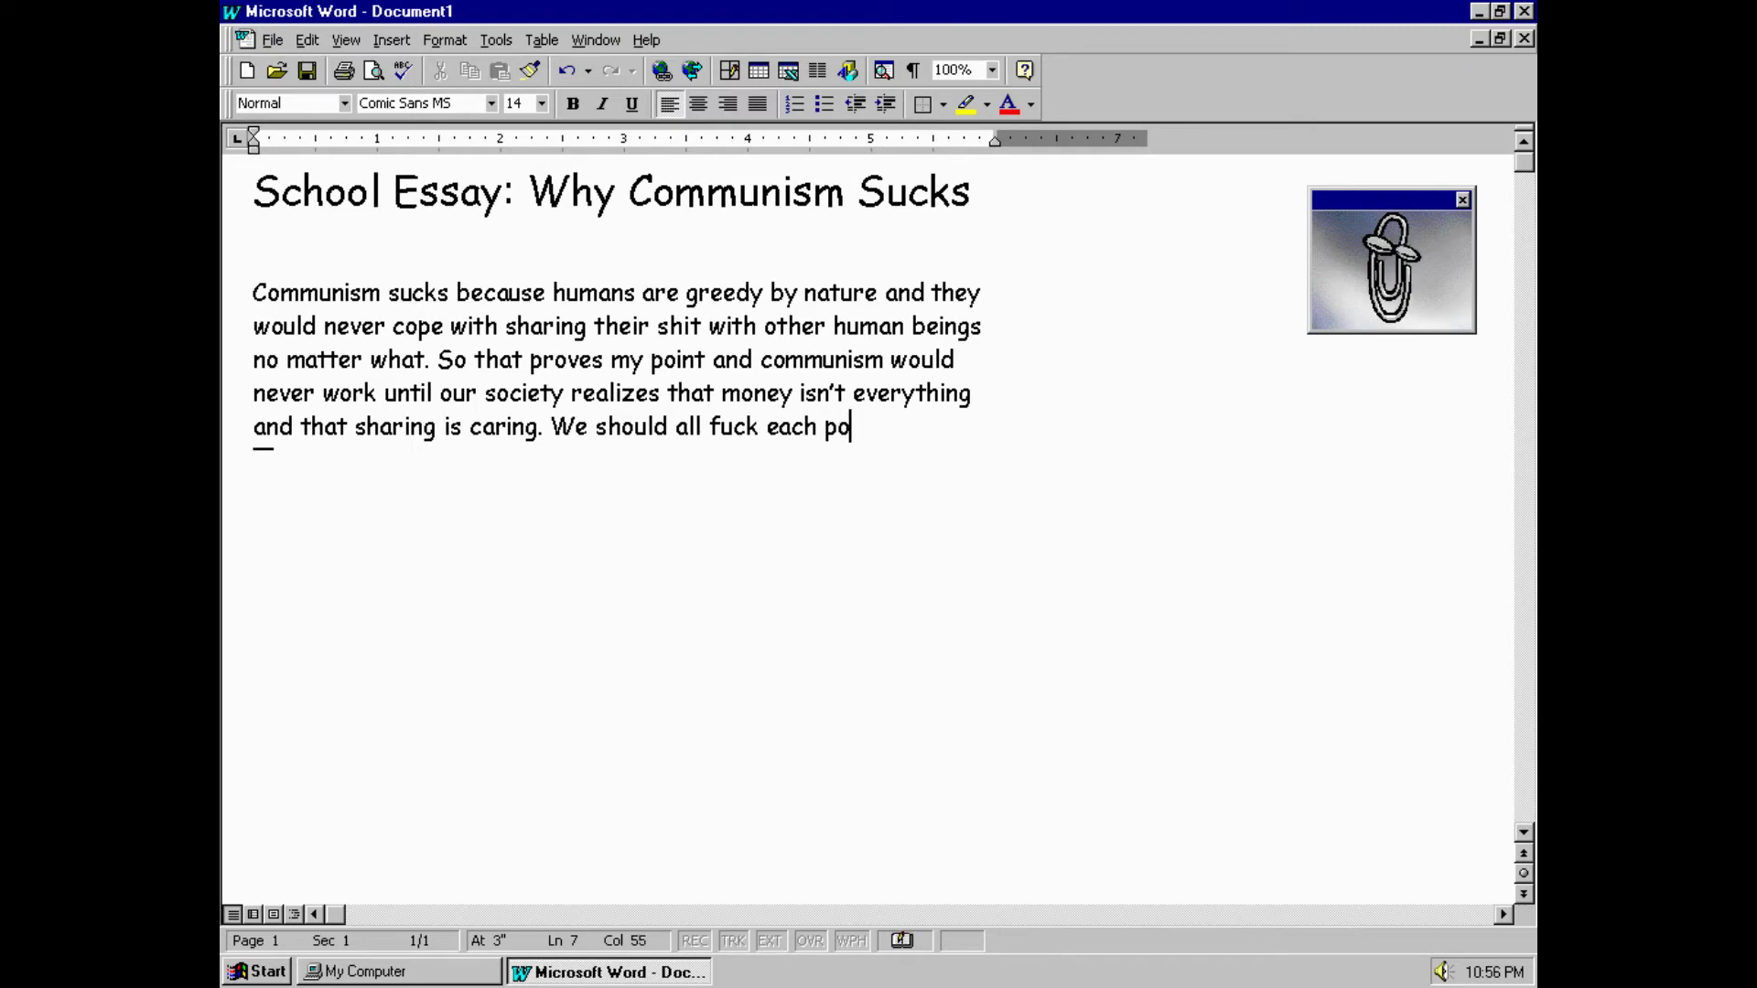
pyautogui.write('other tbh')
pyautogui.press('BackSpace')
pyautogui.press('BackSpace')
pyautogui.press('BackSpace')
pyautogui.press('BackSpace')
pyautogui.press('BackSpace')
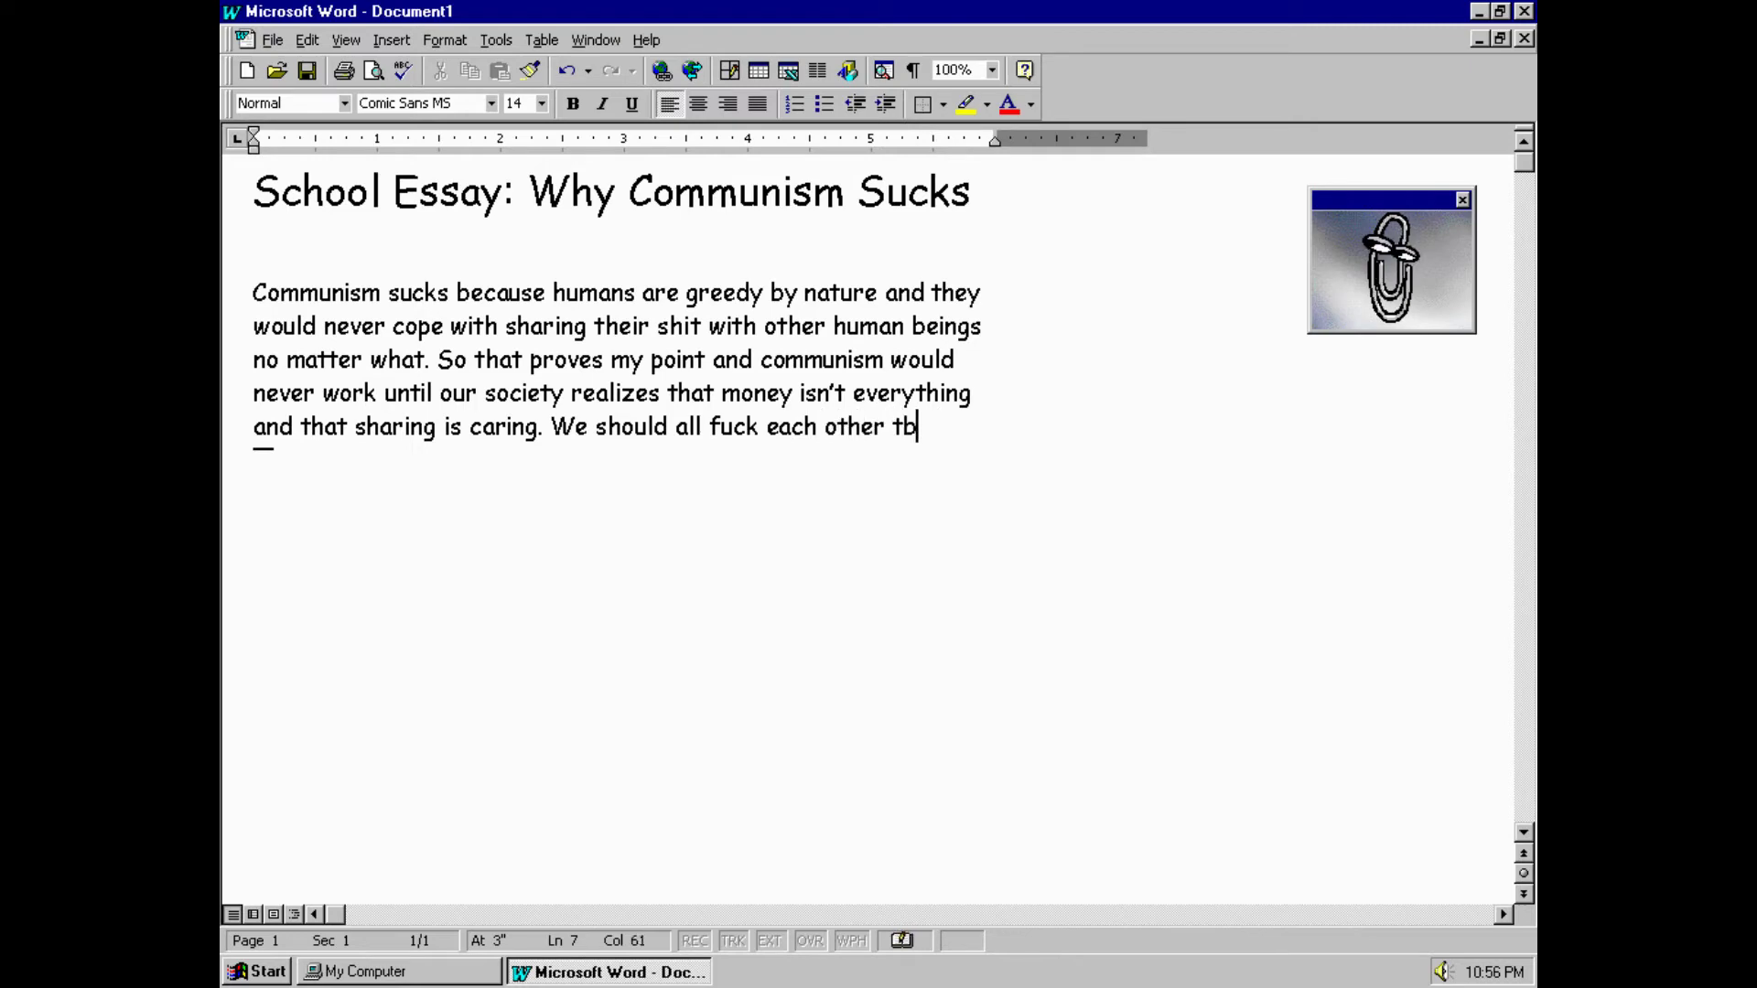
pyautogui.press('BackSpace')
pyautogui.press('BackSpace')
pyautogui.press('BackSpace')
pyautogui.press('BackSpace')
pyautogui.press('BackSpace')
pyautogui.press('BackSpace')
pyautogui.press('BackSpace')
pyautogui.press('BackSpace')
pyautogui.press('BackSpace')
pyautogui.press('BackSpace')
pyautogui.press('BackSpace')
pyautogui.press('BackSpace')
pyautogui.press('BackSpace')
pyautogui.press('BackSpace')
pyautogui.press('BackSpace')
pyautogui.press('BackSpace')
pyautogui.press('BackSpace')
pyautogui.press('BackSpace')
pyautogui.press('BackSpace')
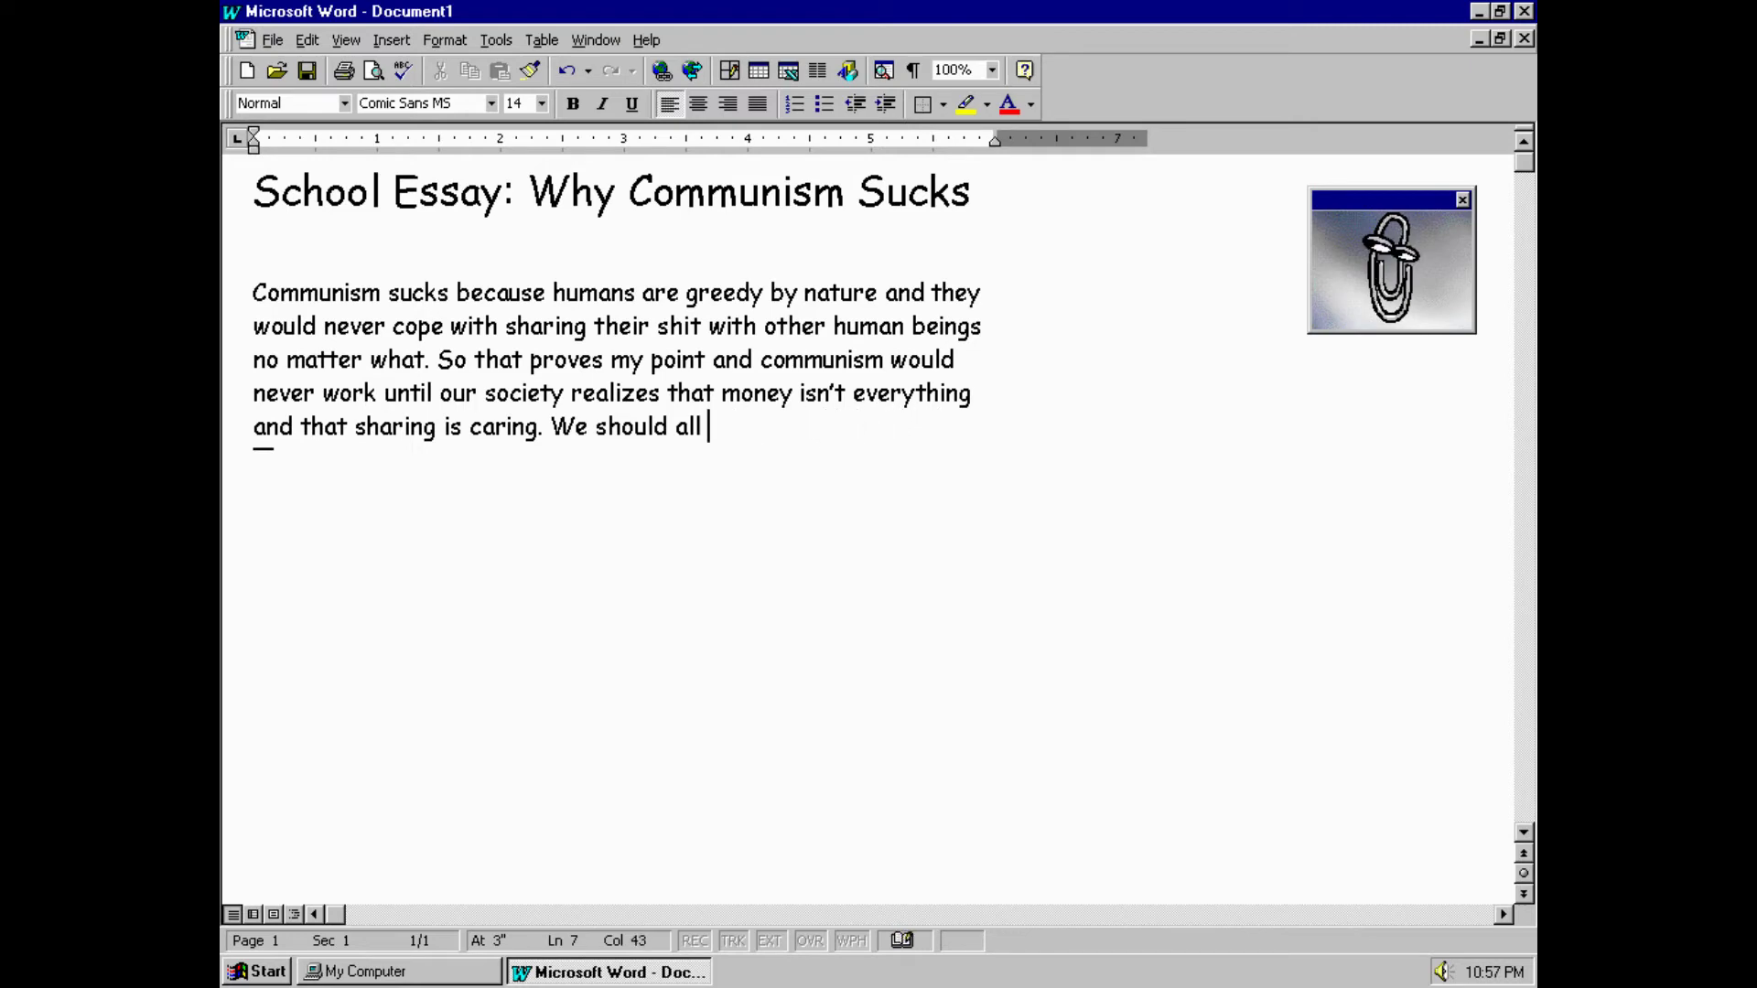
pyautogui.press('BackSpace')
pyautogui.press('BackSpace')
pyautogui.press('BackSpace')
pyautogui.press('BackSpace')
pyautogui.press('BackSpace')
pyautogui.press('BackSpace')
pyautogui.press('BackSpace')
pyautogui.press('BackSpace')
pyautogui.press('BackSpace')
pyautogui.press('BackSpace')
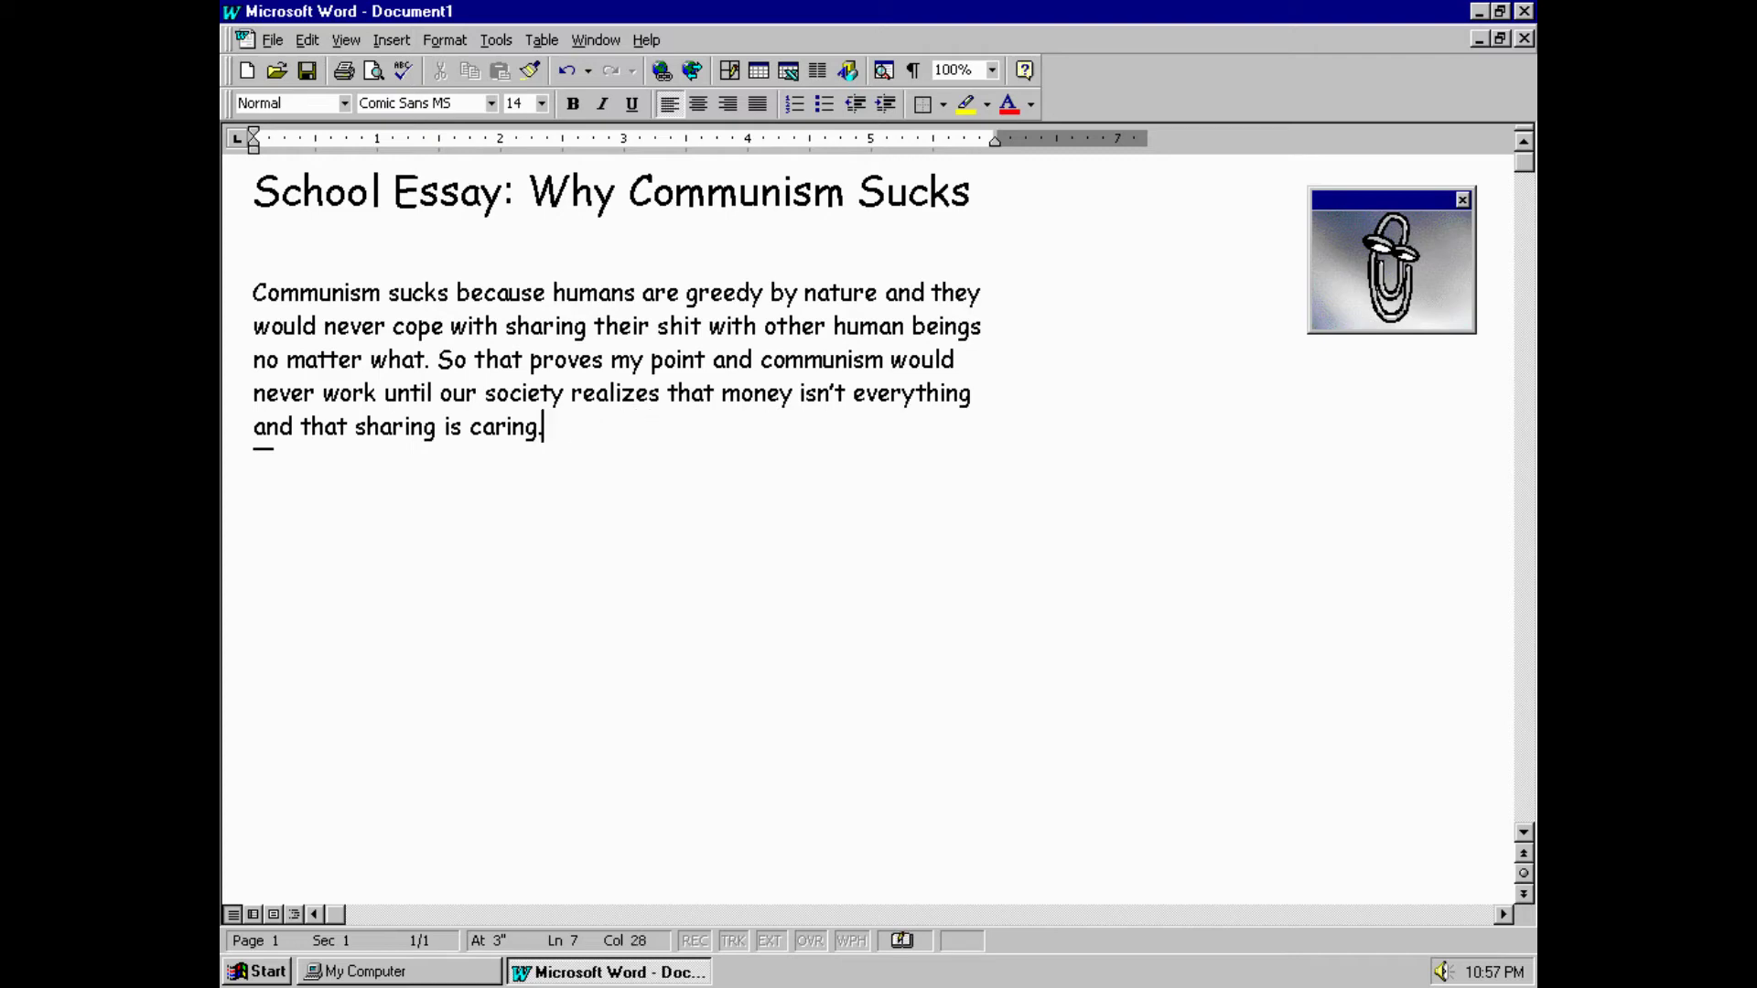
pyautogui.press('Return')
# Type the 'So yes, communism is trash…' paragraph, then sign off 'Yours Truly,' with the author's name
pyautogui.write('So yes, ')
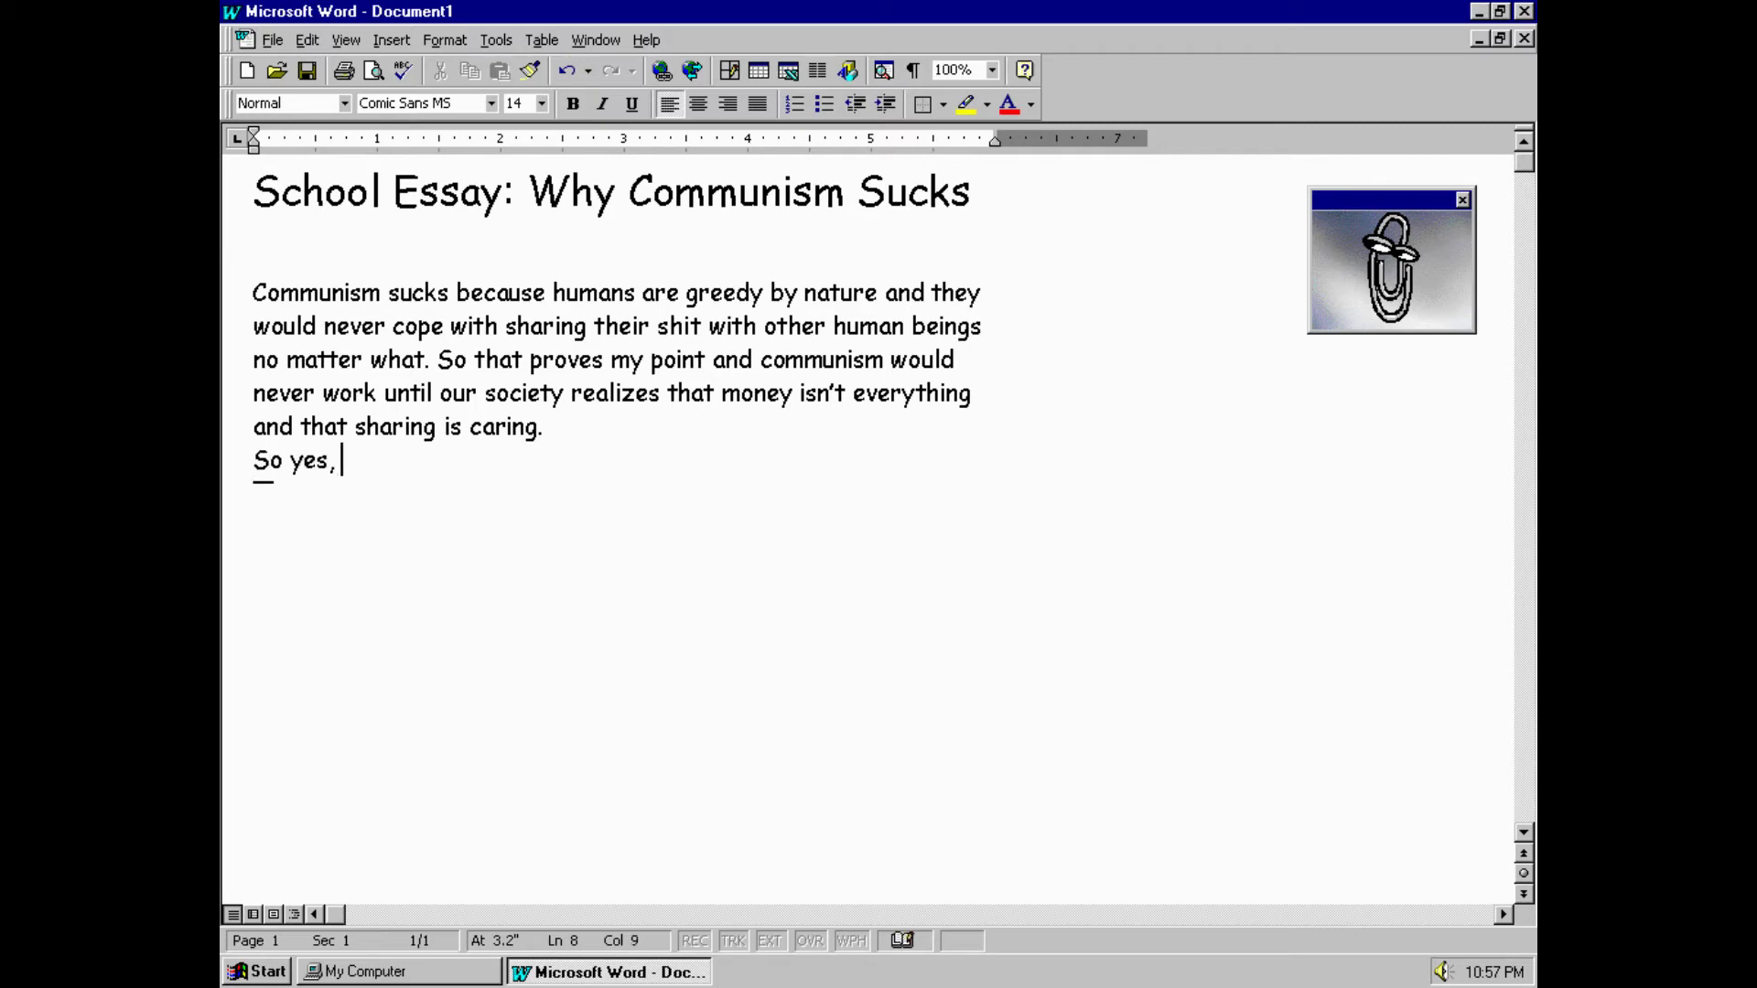
pyautogui.write('communism is t')
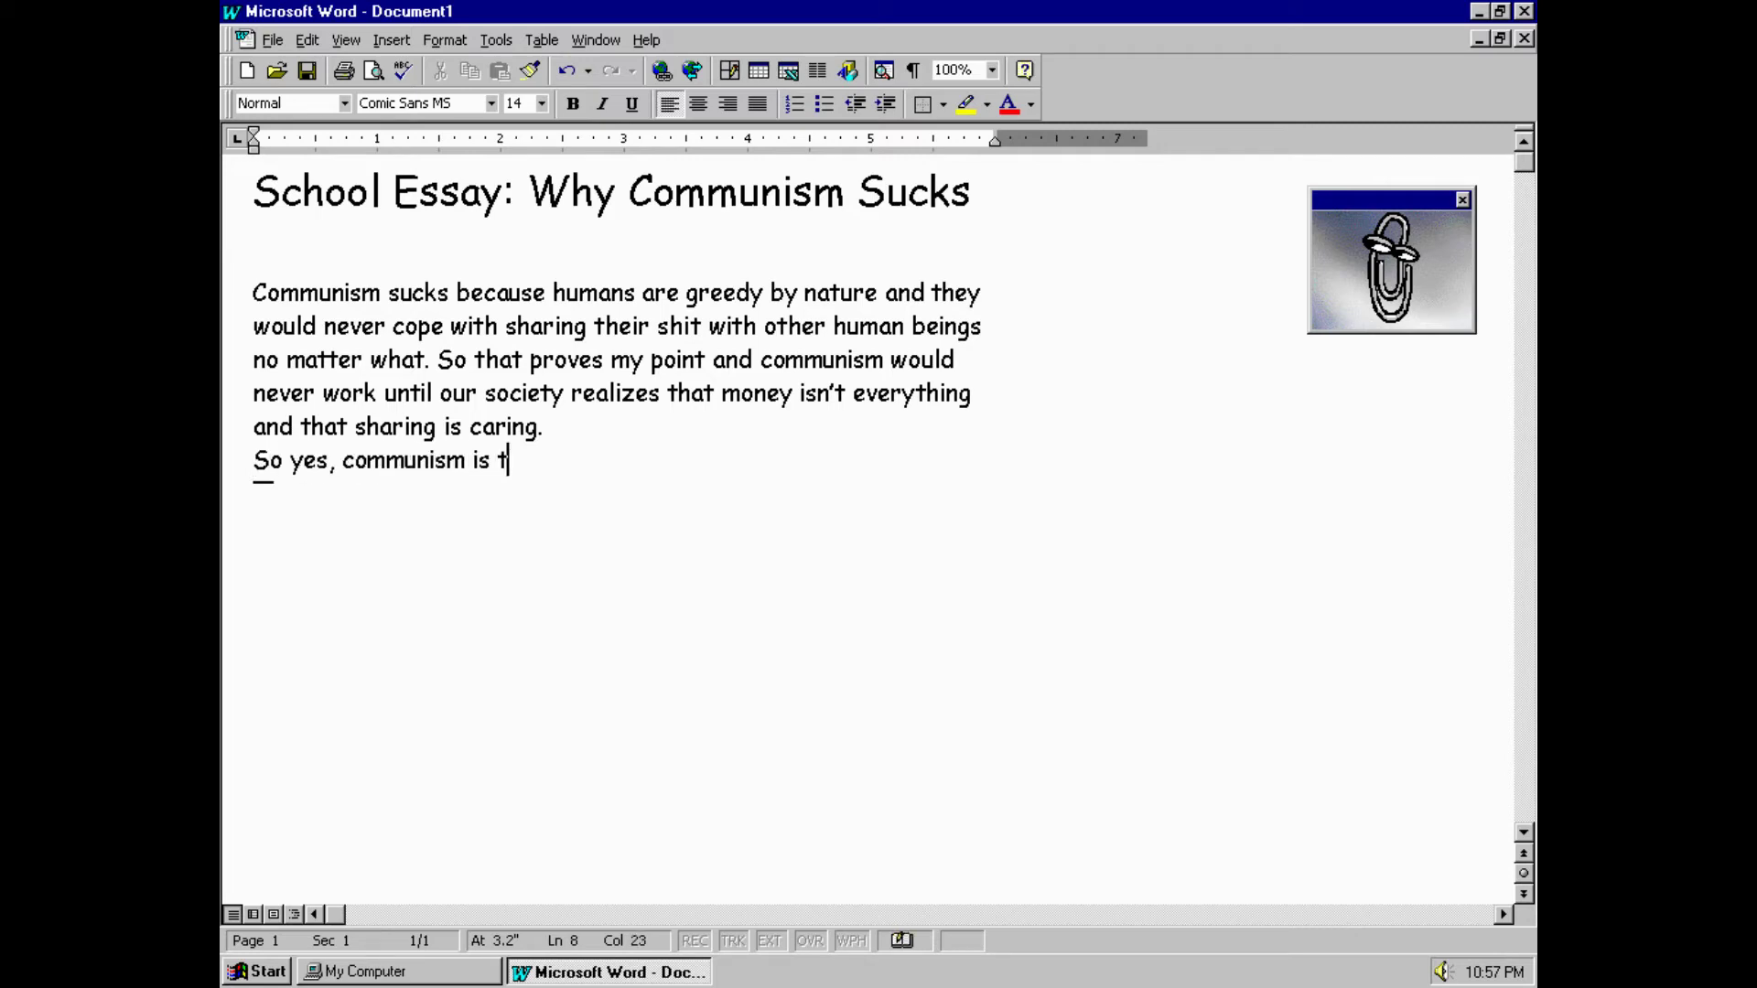
pyautogui.write('rash and so ar')
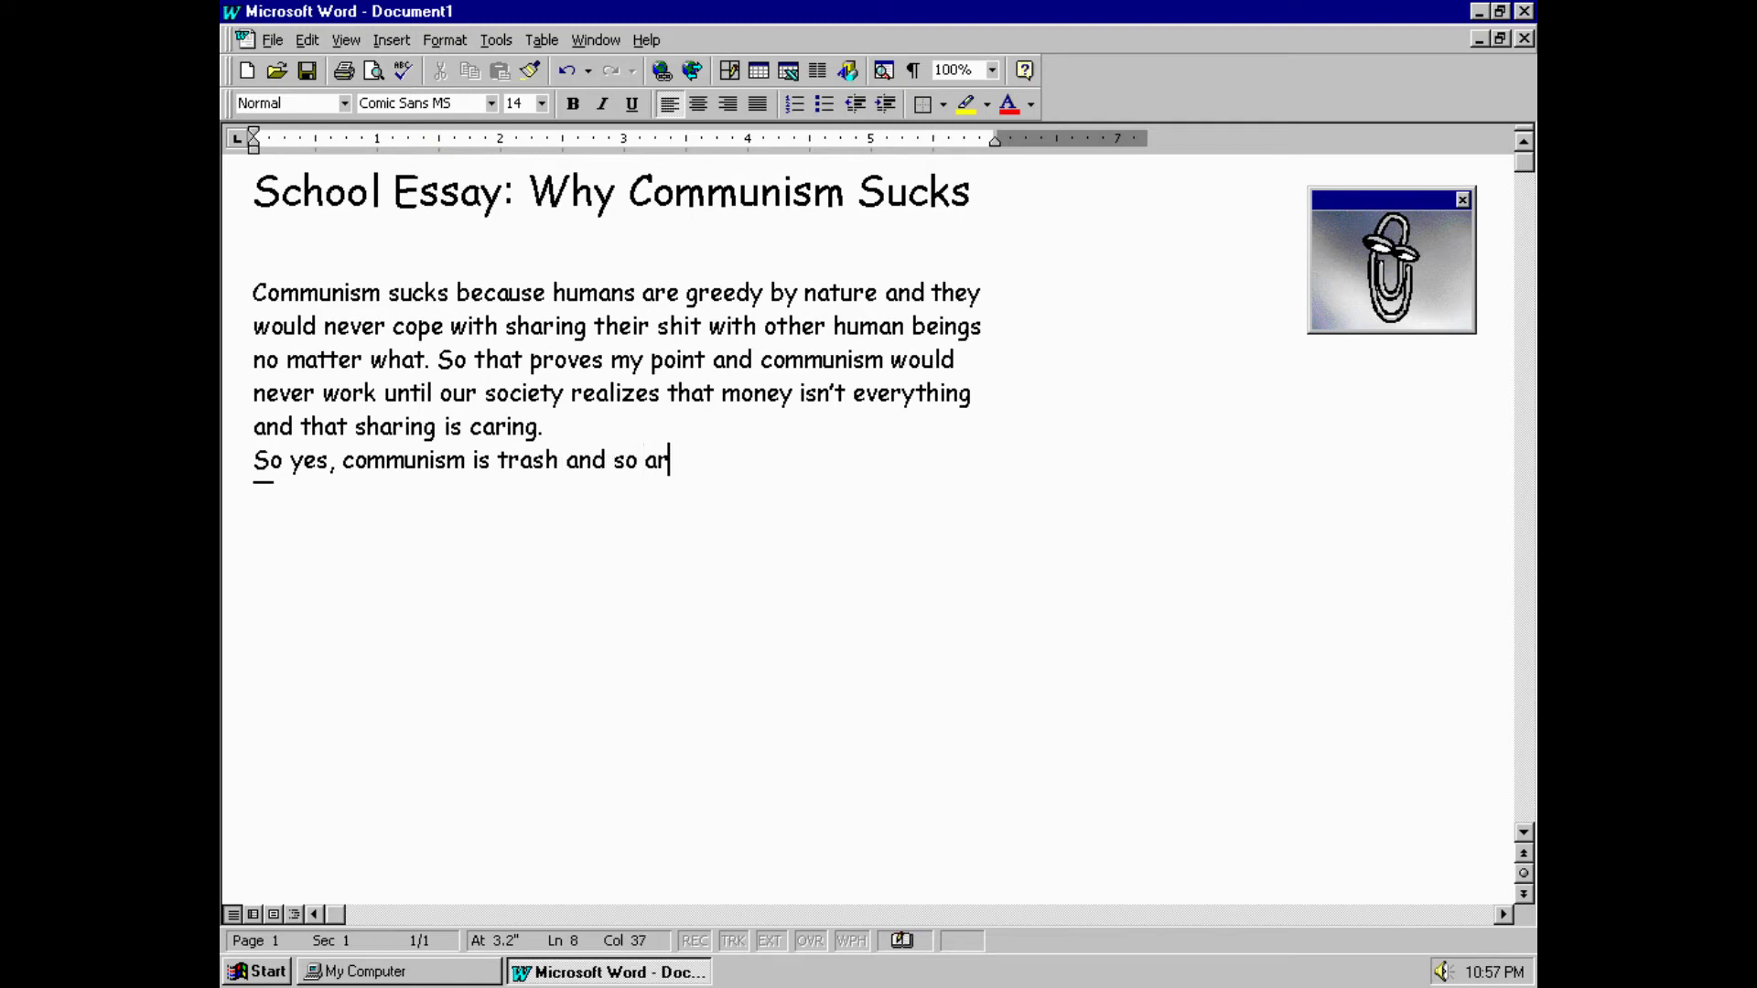
pyautogui.write('e you, dear tea')
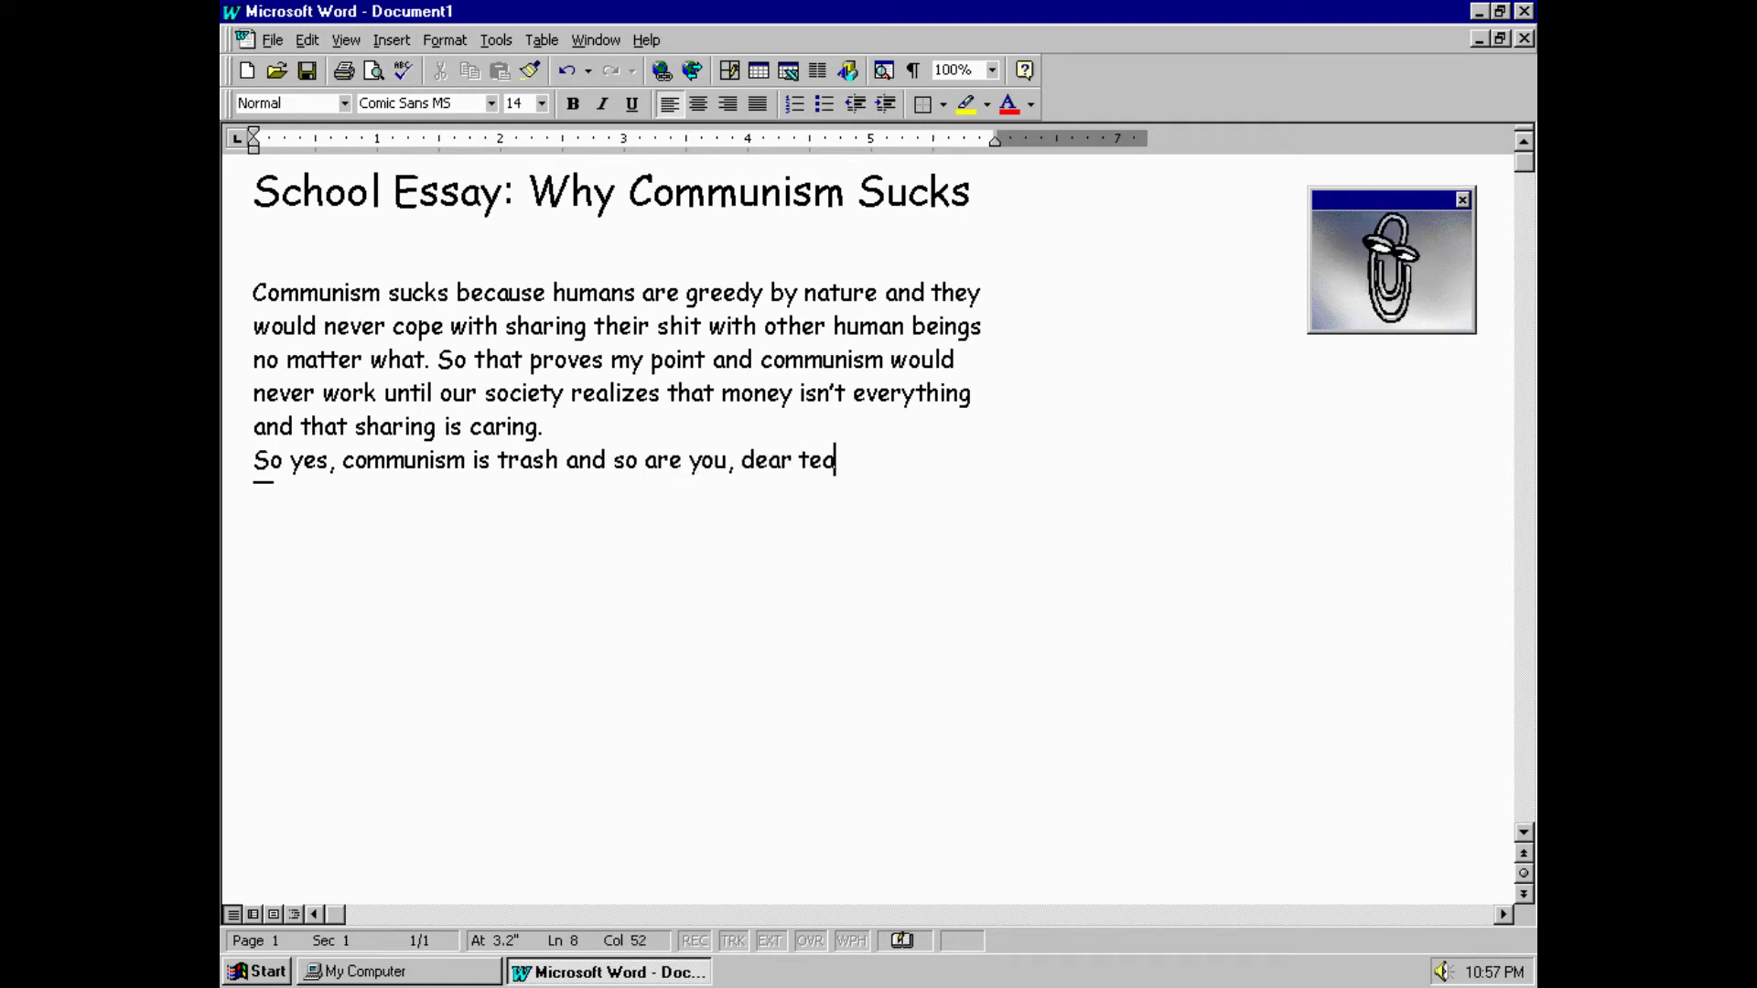
pyautogui.write('cher. You ')
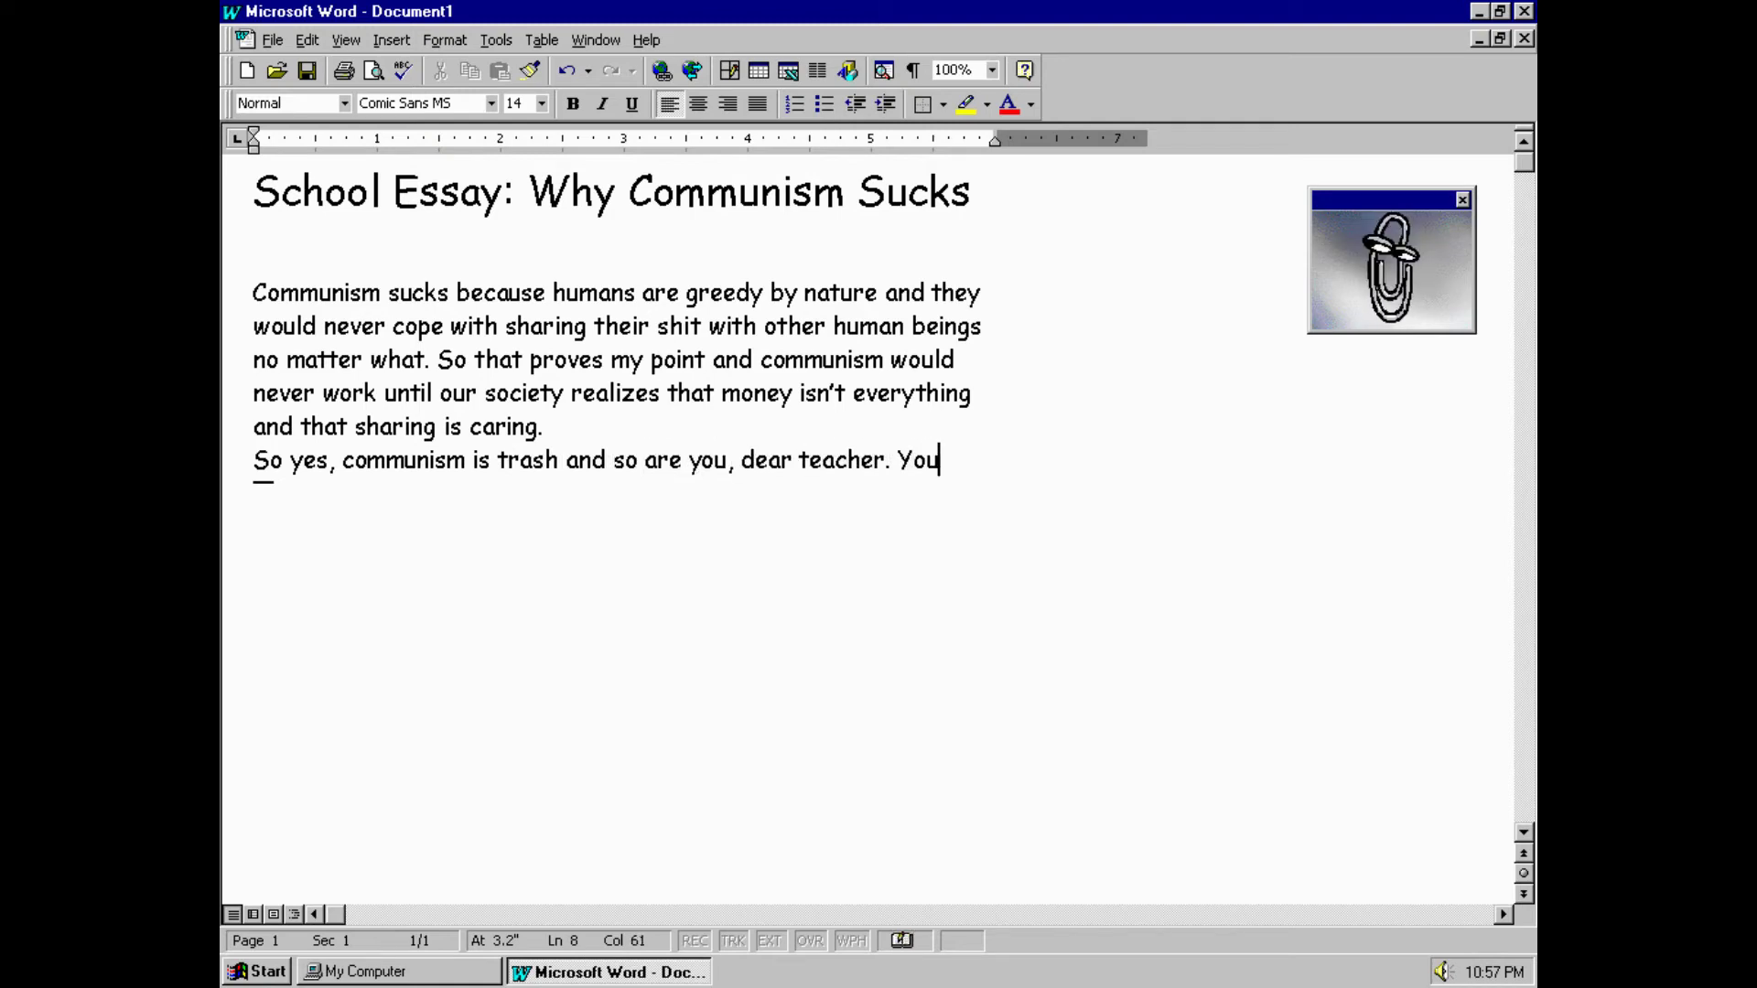
pyautogui.write('tryt')
pyautogui.write(' to brainwash me al')
pyautogui.write('l do')
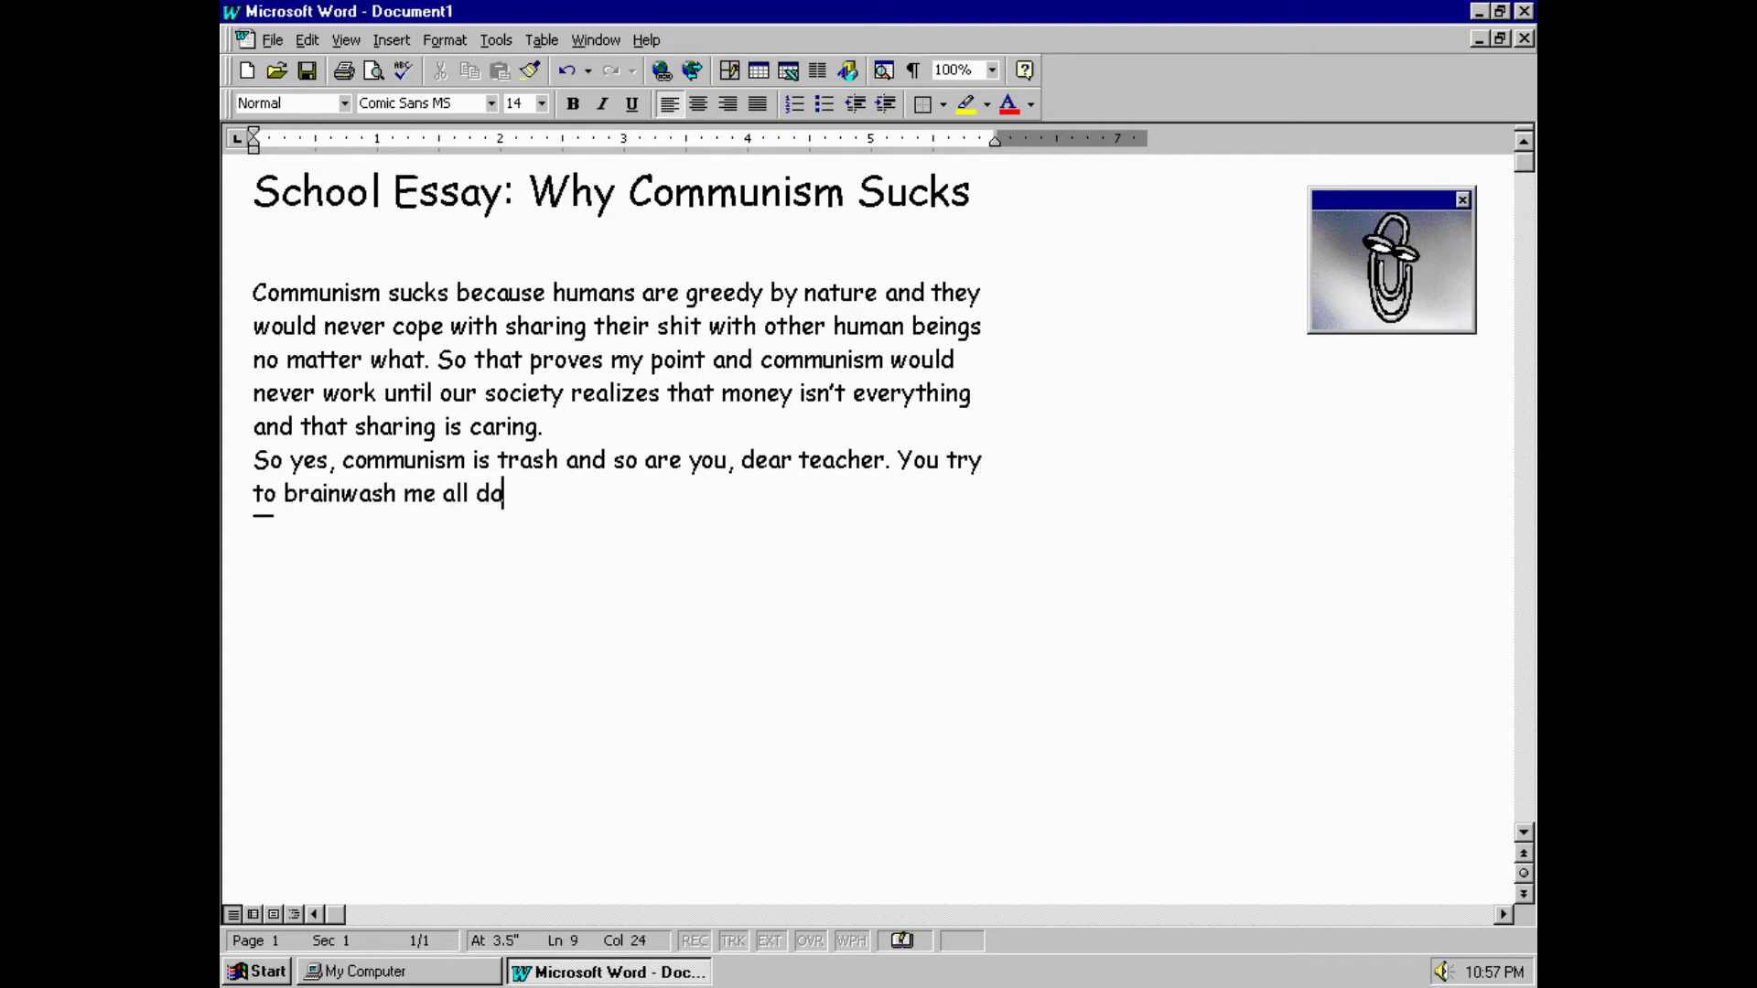
pyautogui.press('BackSpace')
pyautogui.write('ay with your ')
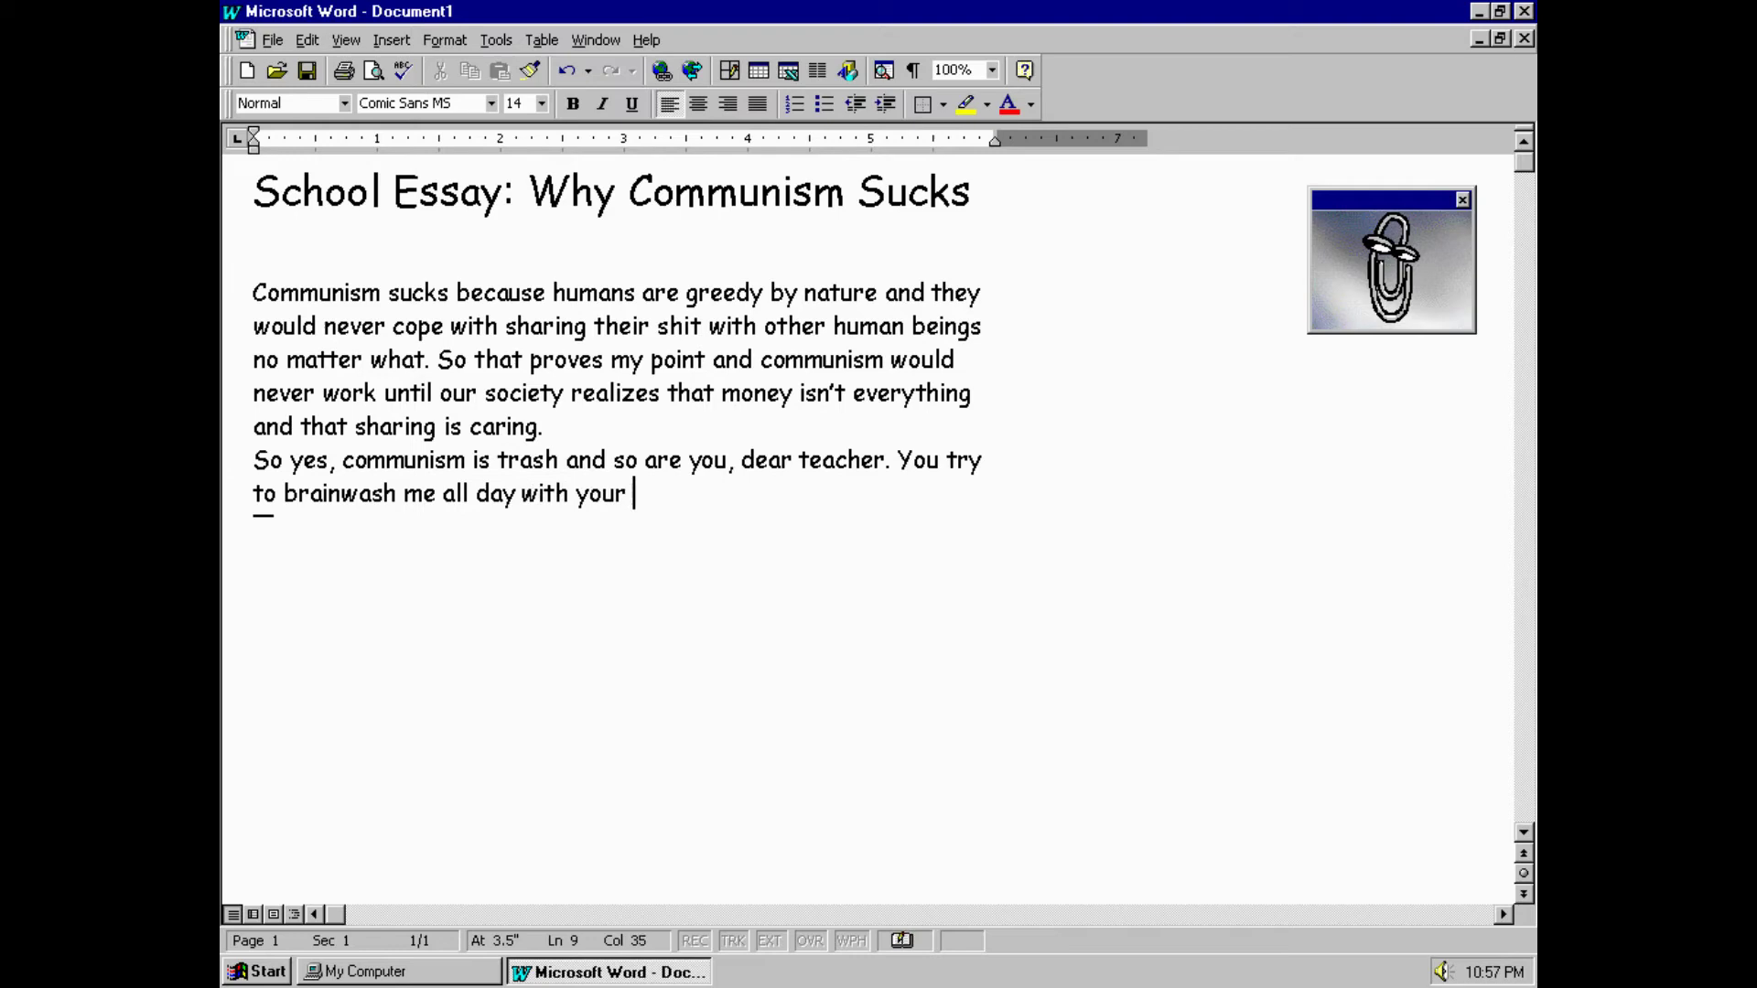
pyautogui.write('buillshit. I hope ')
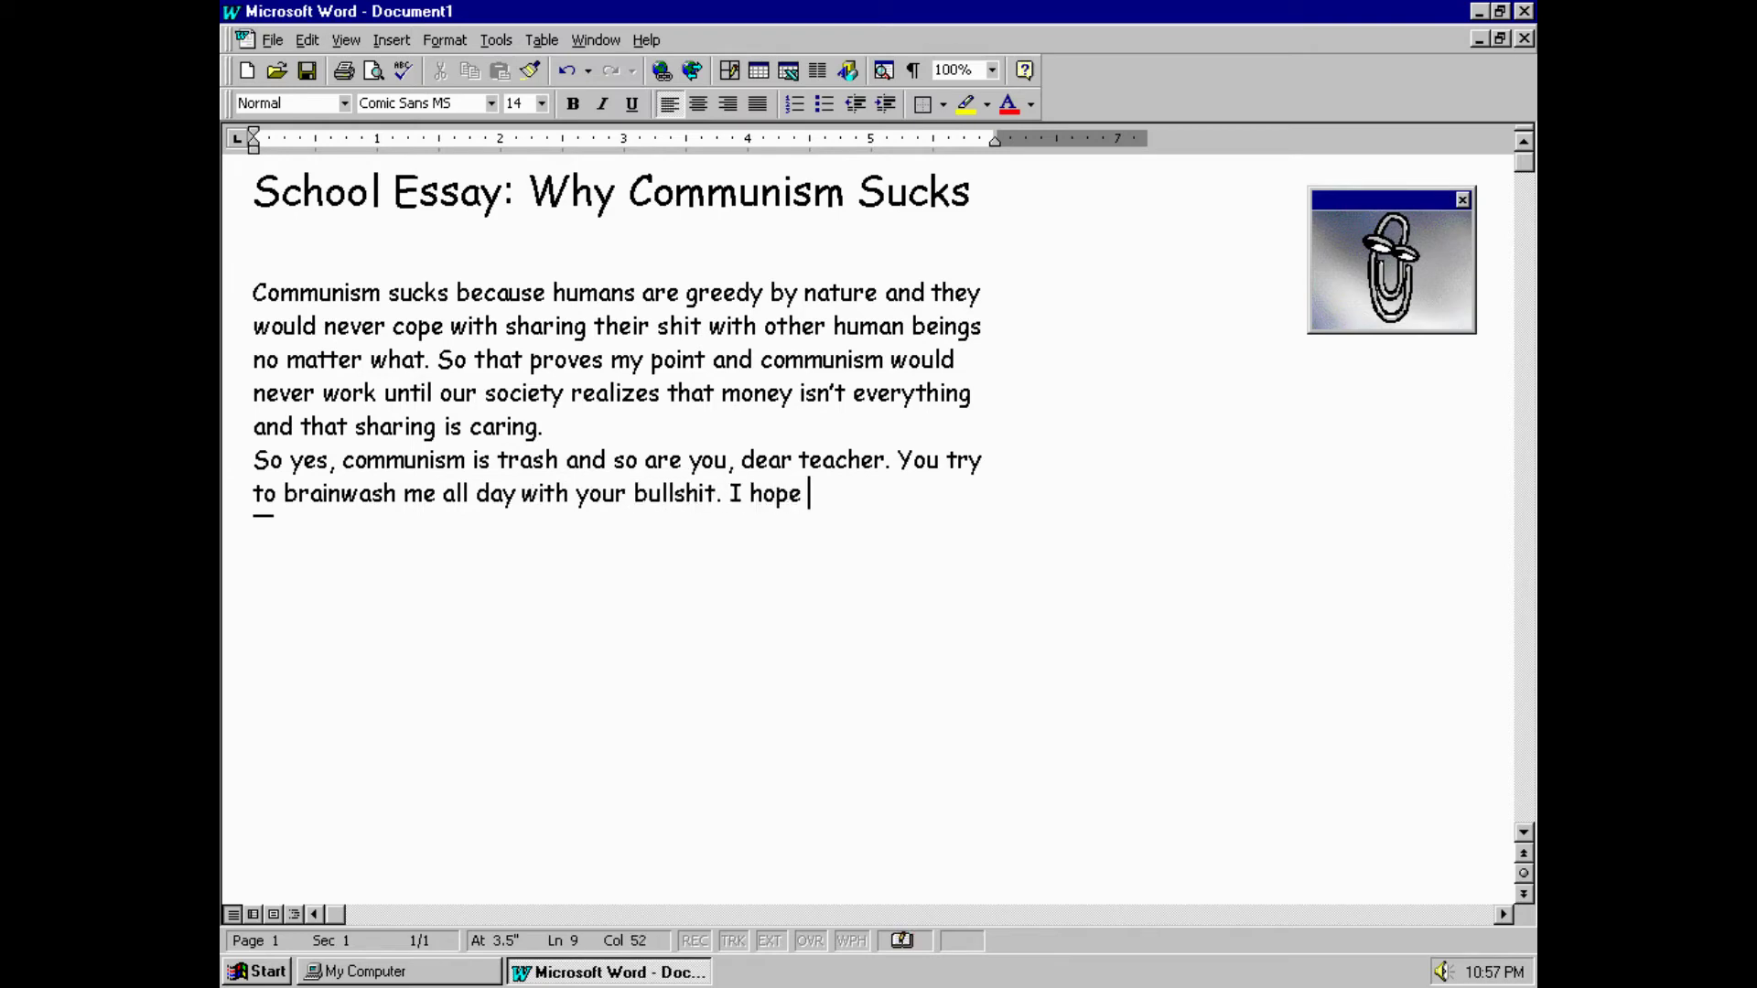
pyautogui.write('Trump slaps you,')
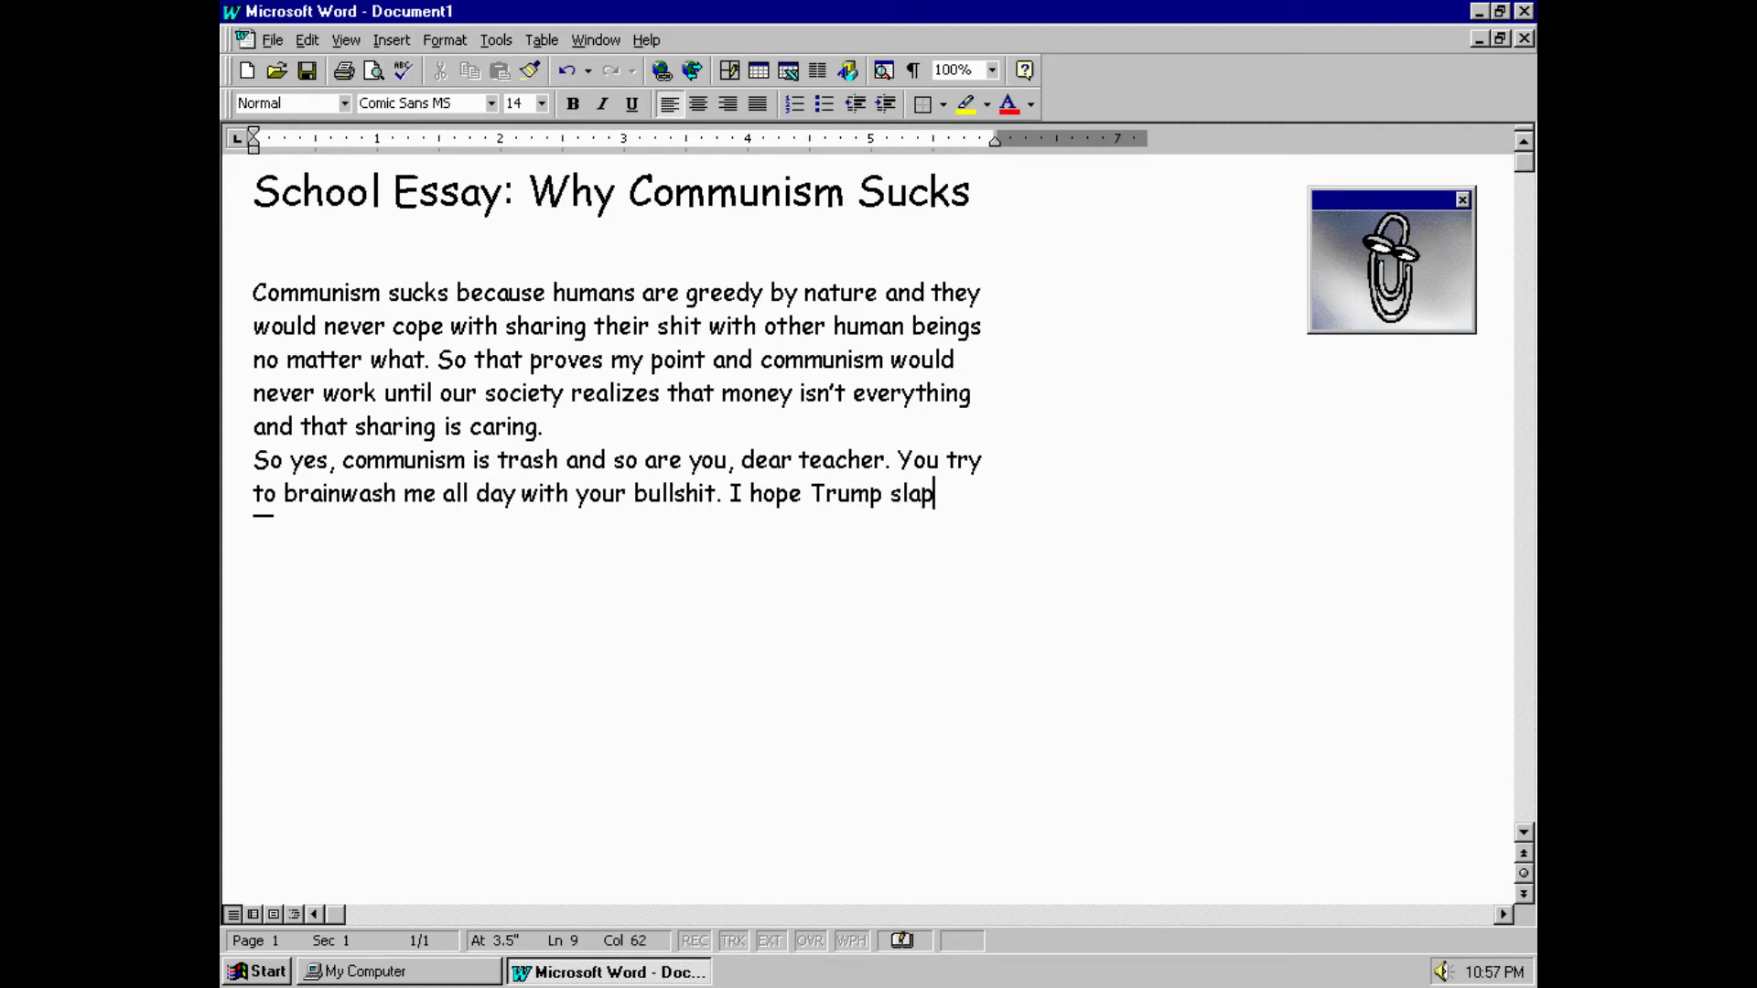
pyautogui.press('Return')
pyautogui.press('Return')
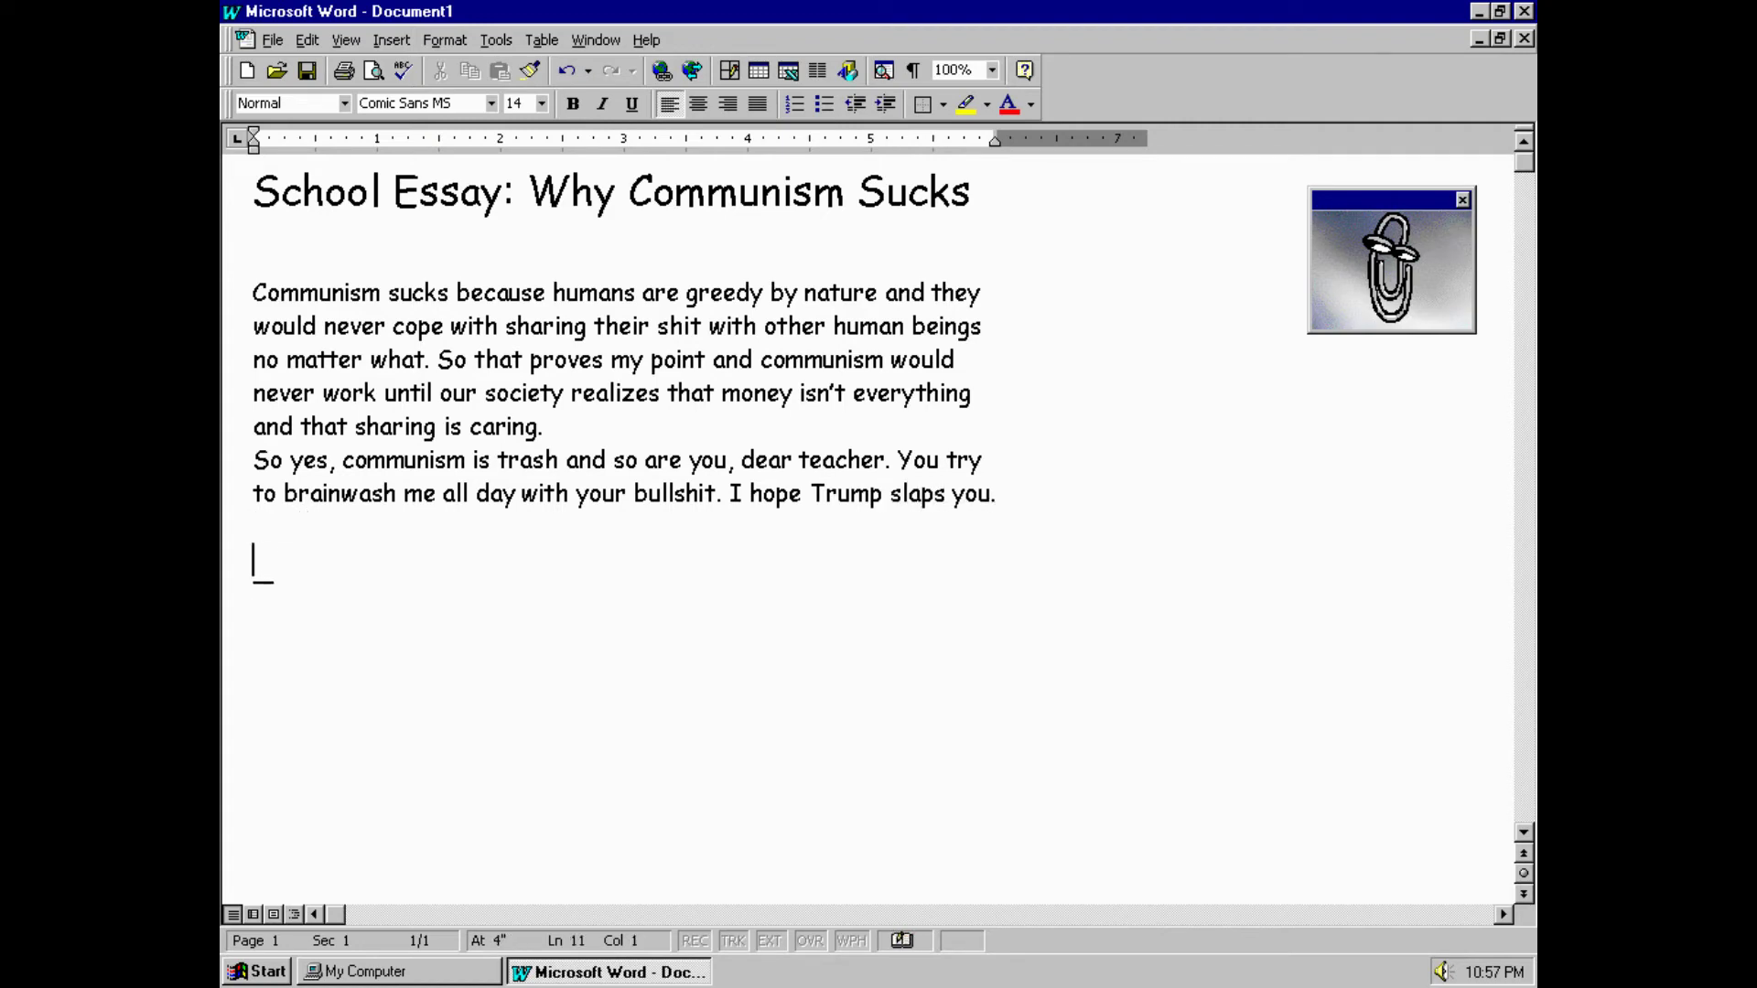
pyautogui.write('Yours Truly,')
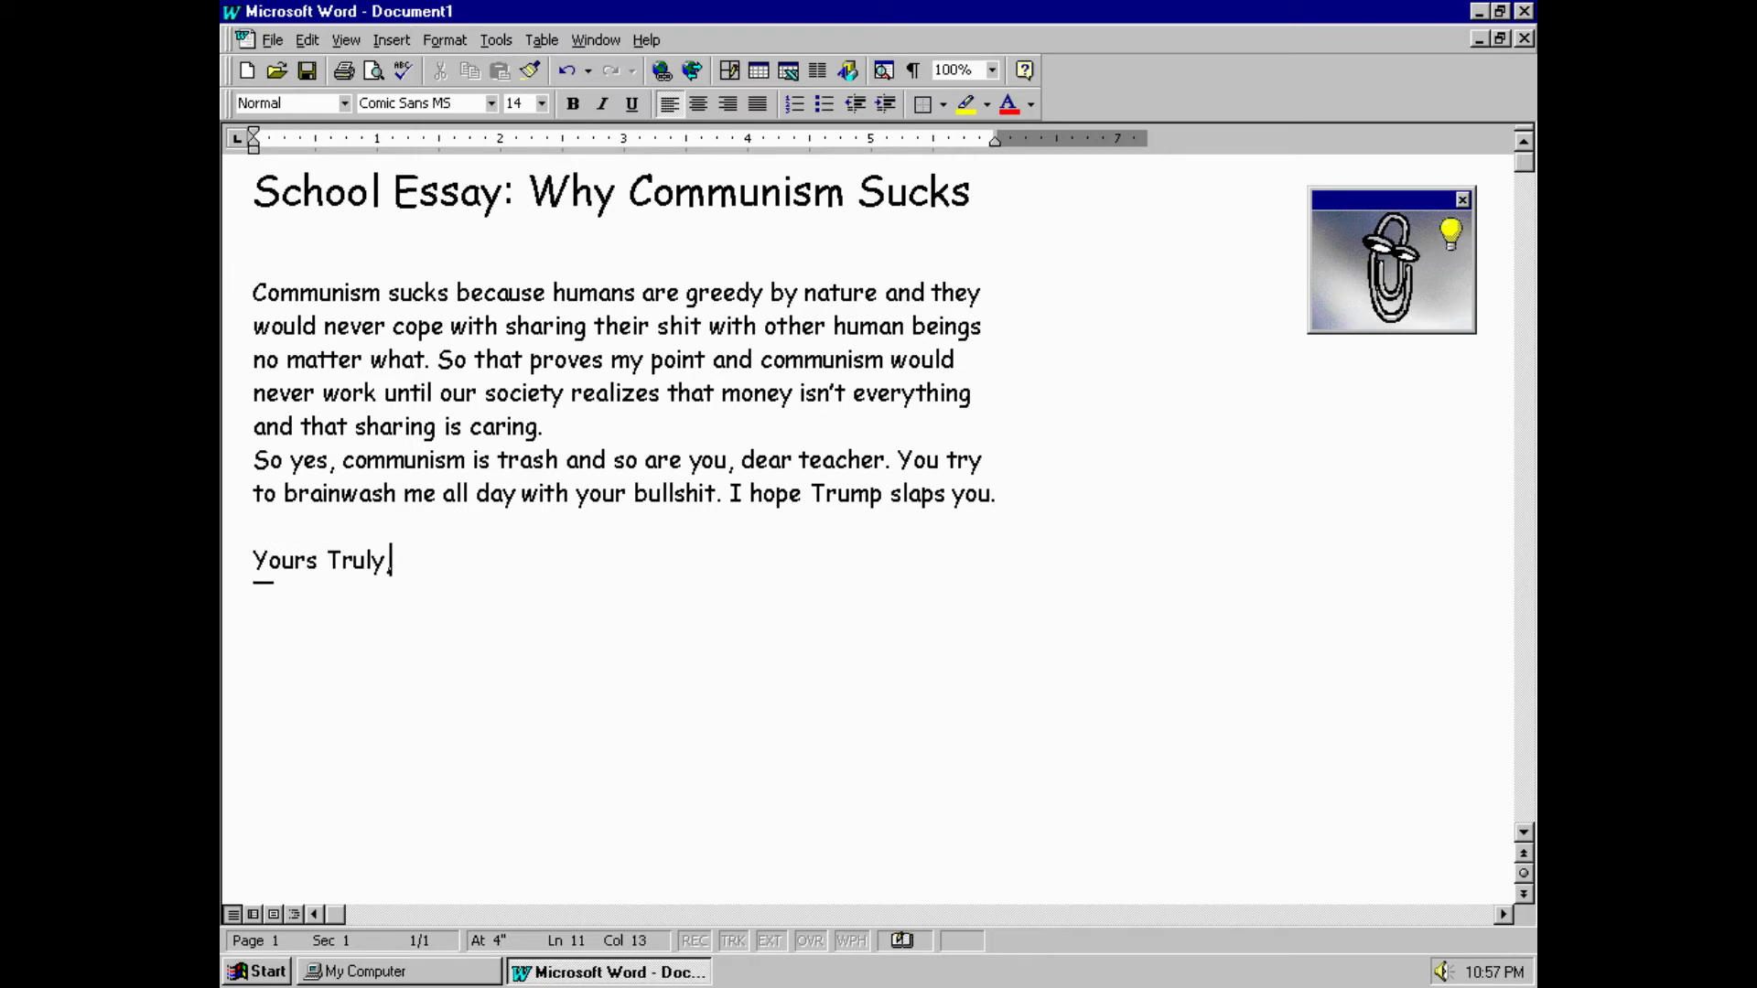
pyautogui.press('Return')
pyautogui.write('Ard')
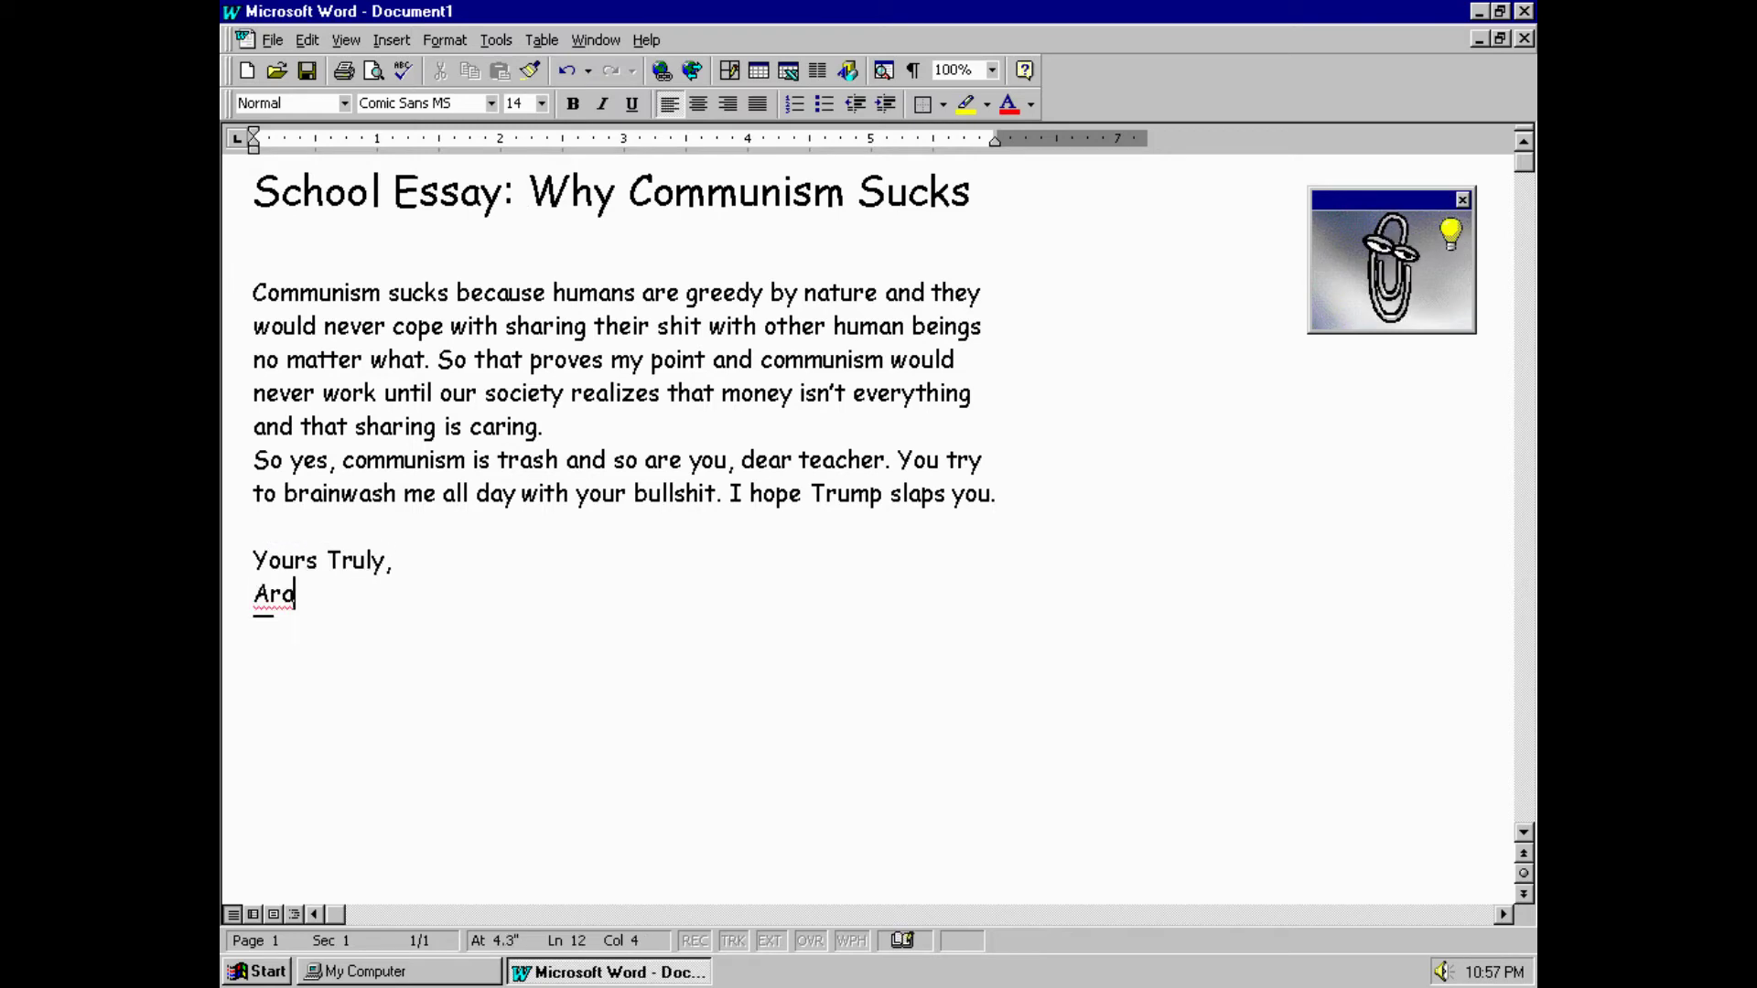
pyautogui.write('.')
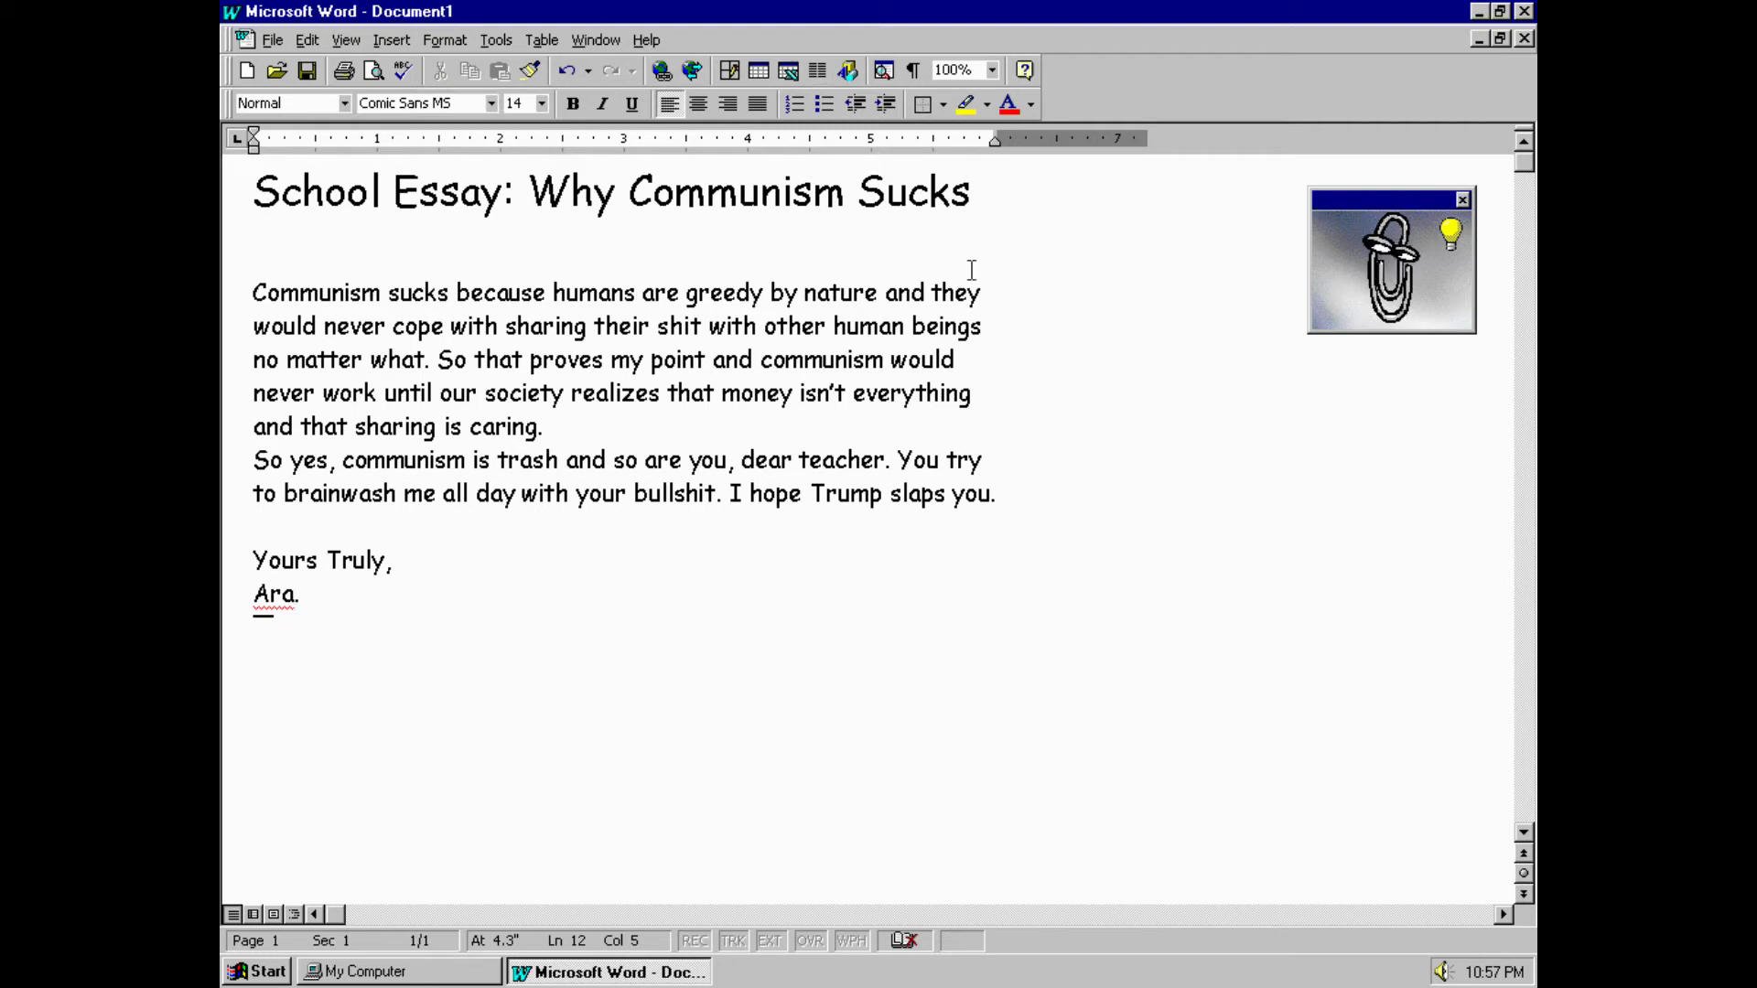
# Save the essay through File > Save As under the name schoolproject
pyautogui.click(285, 42)
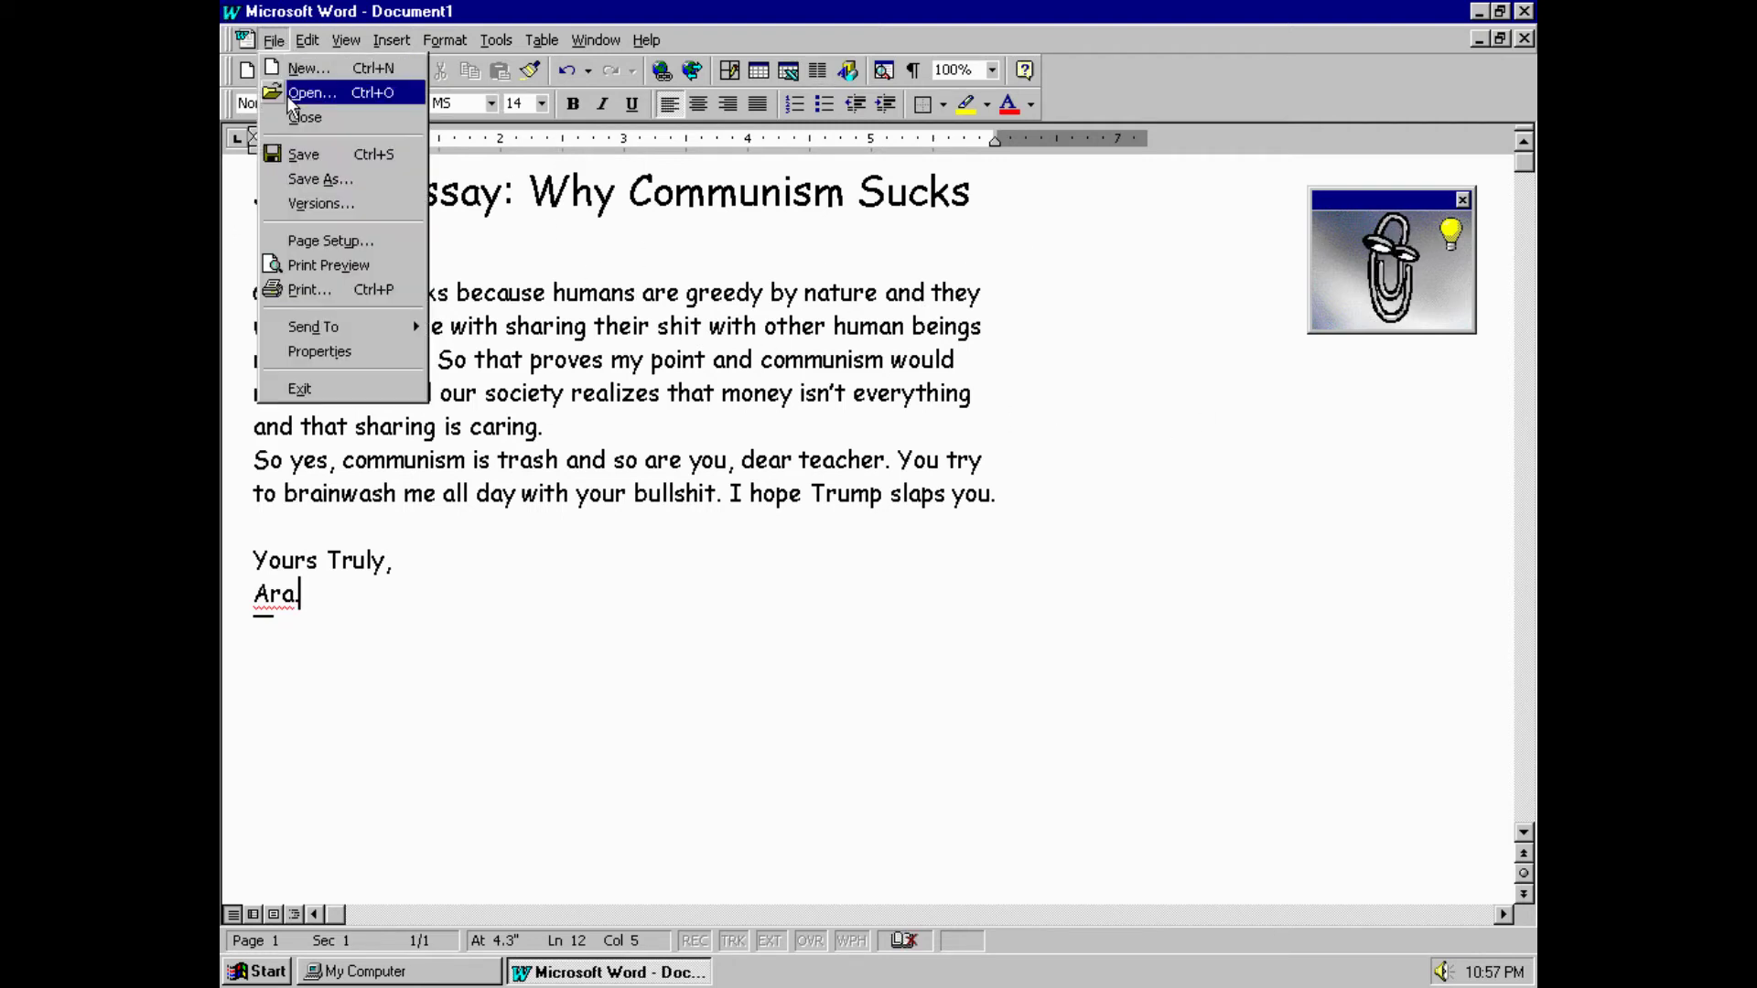
pyautogui.click(310, 177)
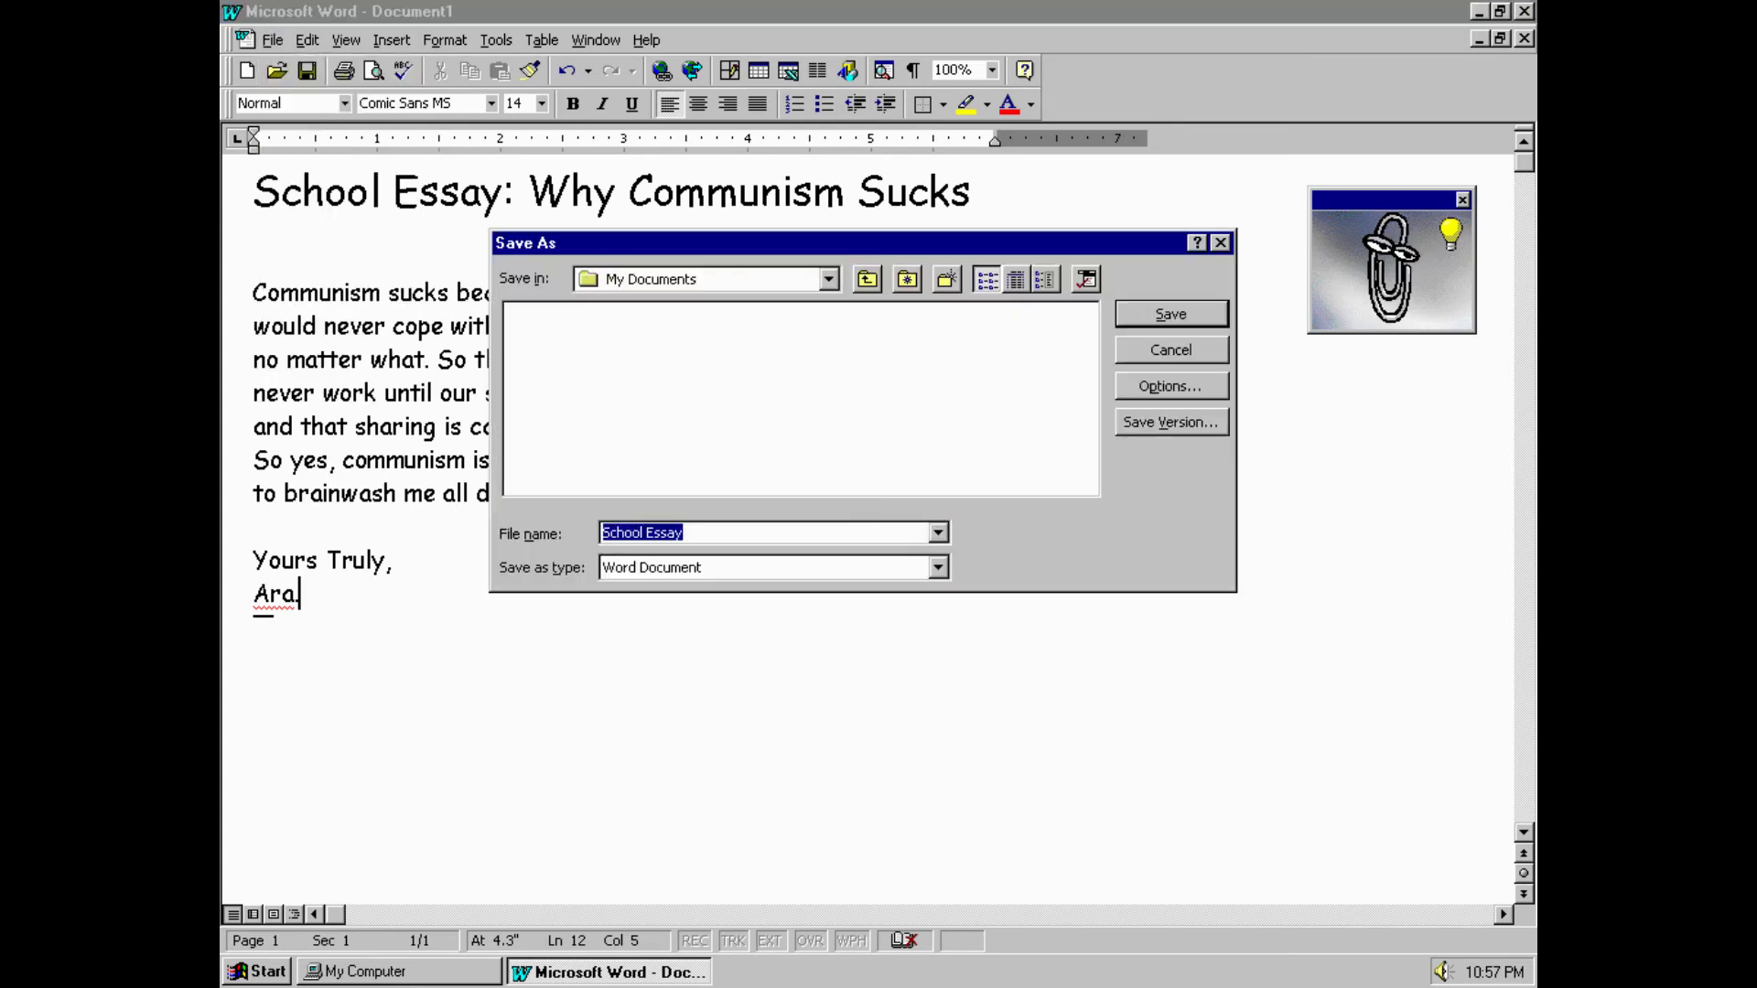
pyautogui.write('schoolproject')
pyautogui.press('Return')
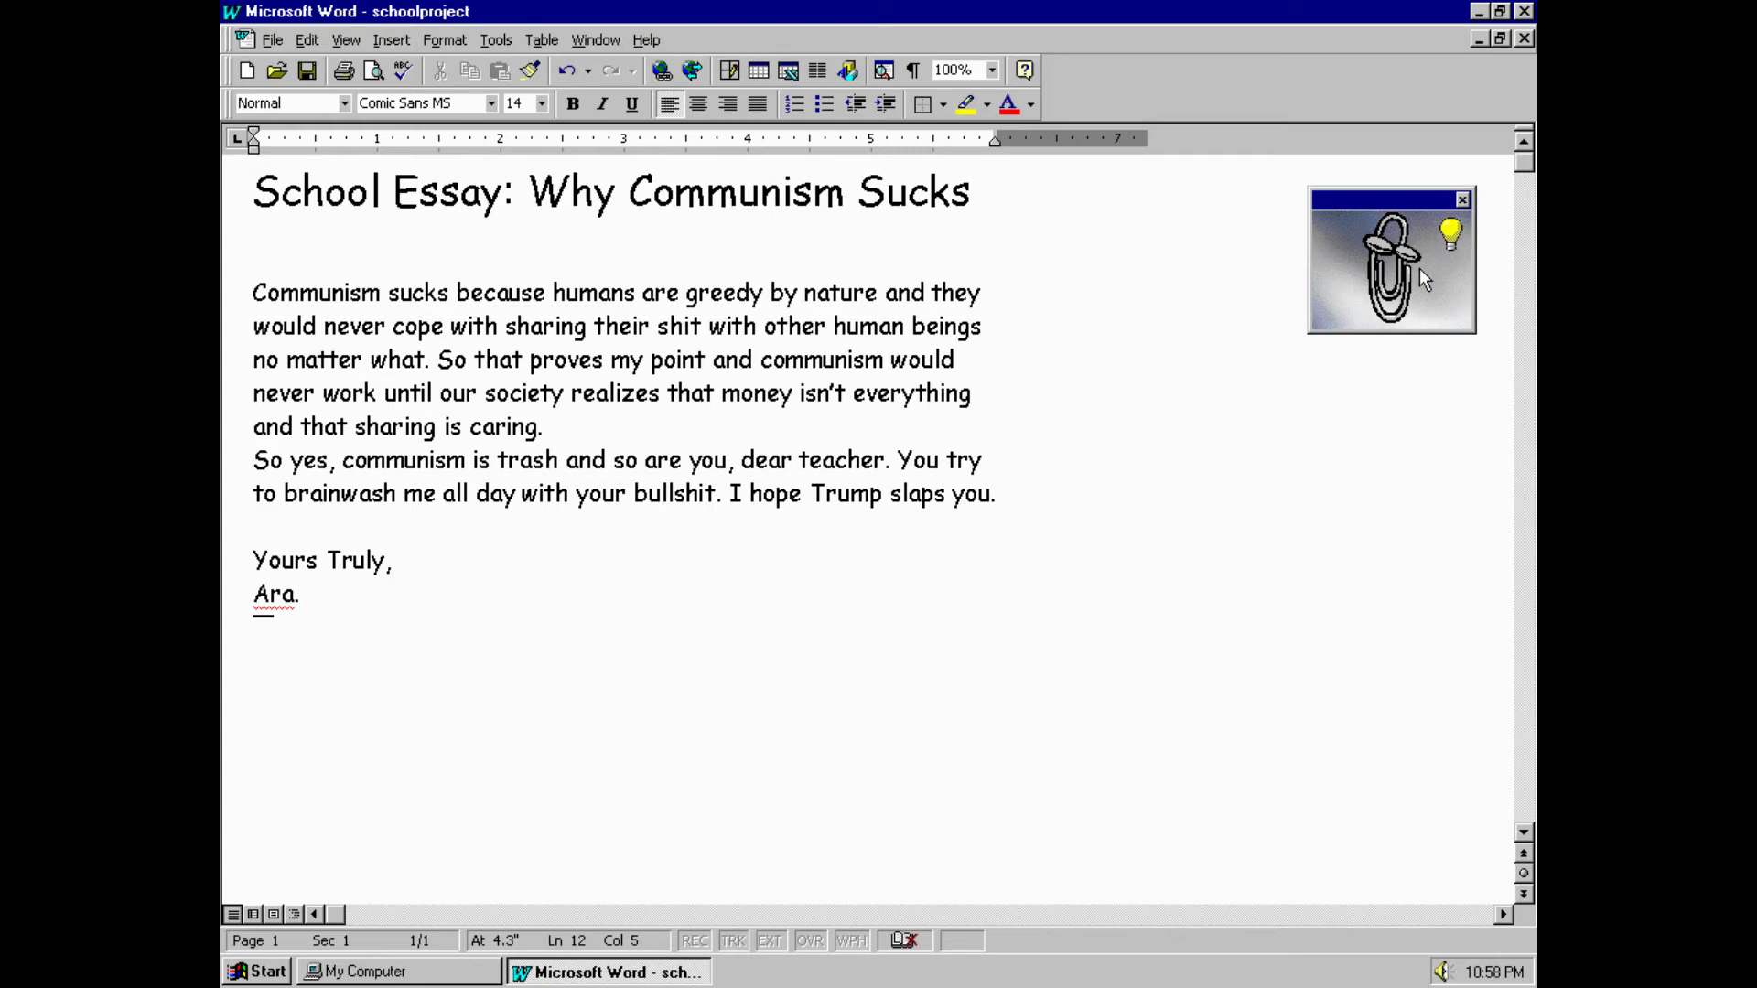
# Minimize Word and the My Computer window to clear the desktop
pyautogui.click(1478, 12)
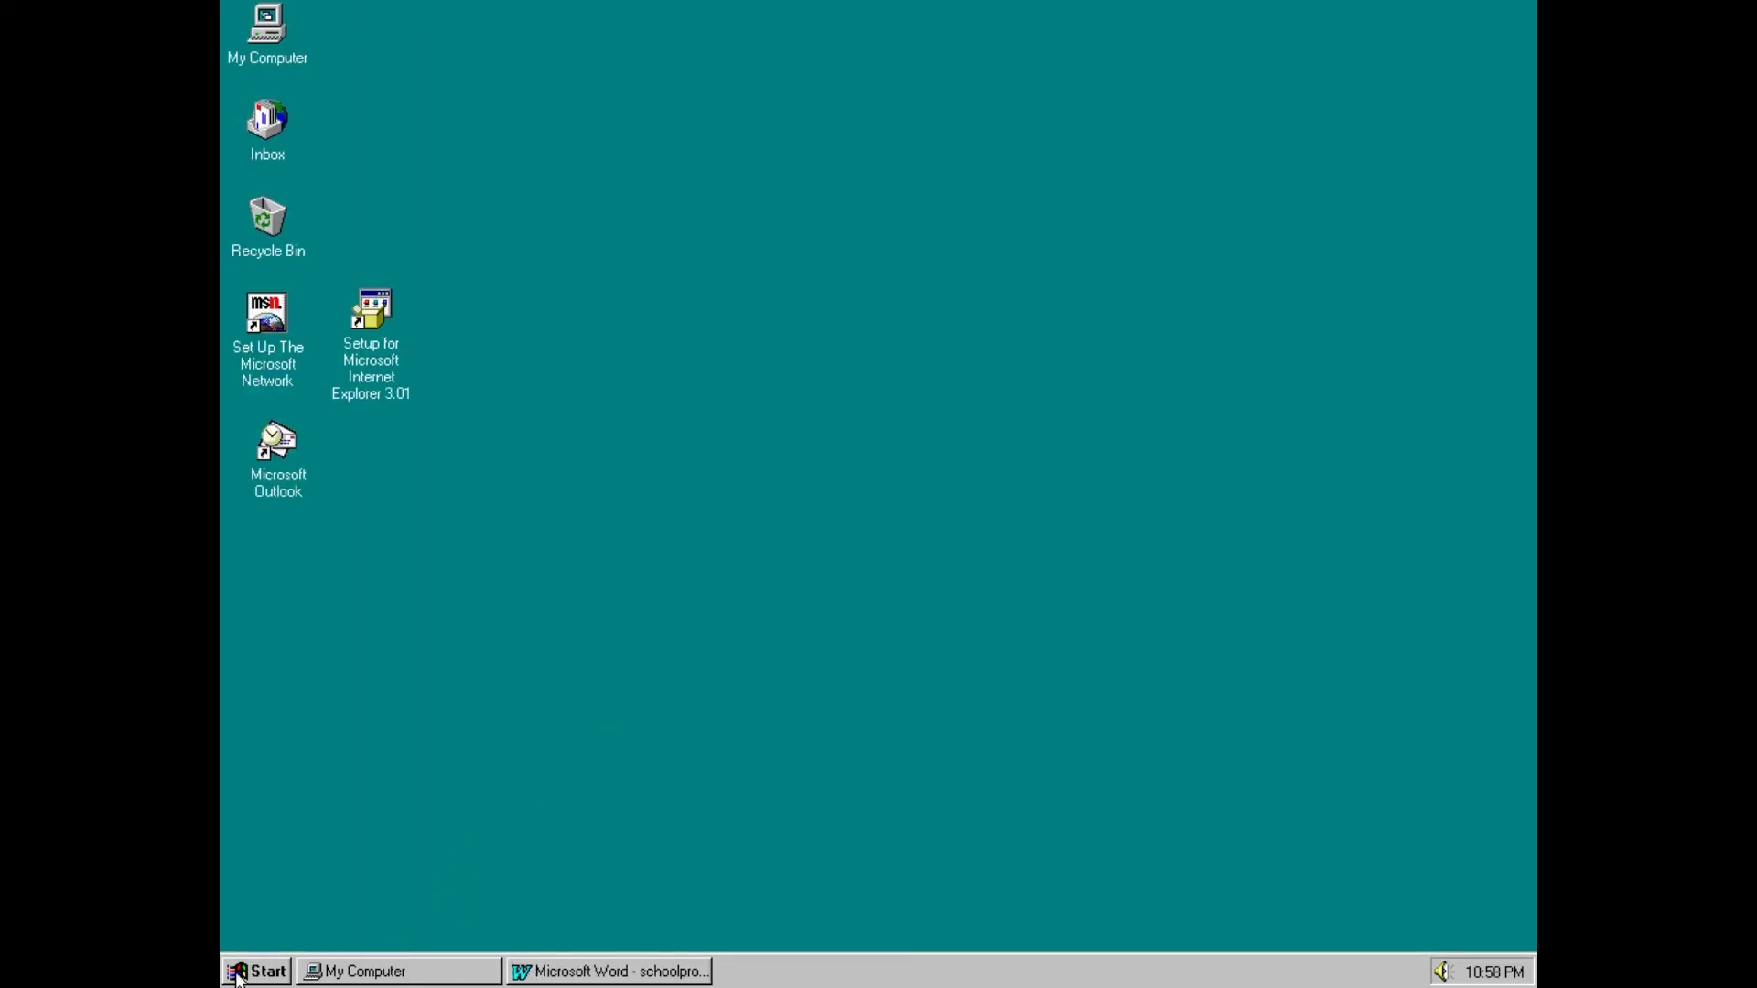
pyautogui.click(375, 972)
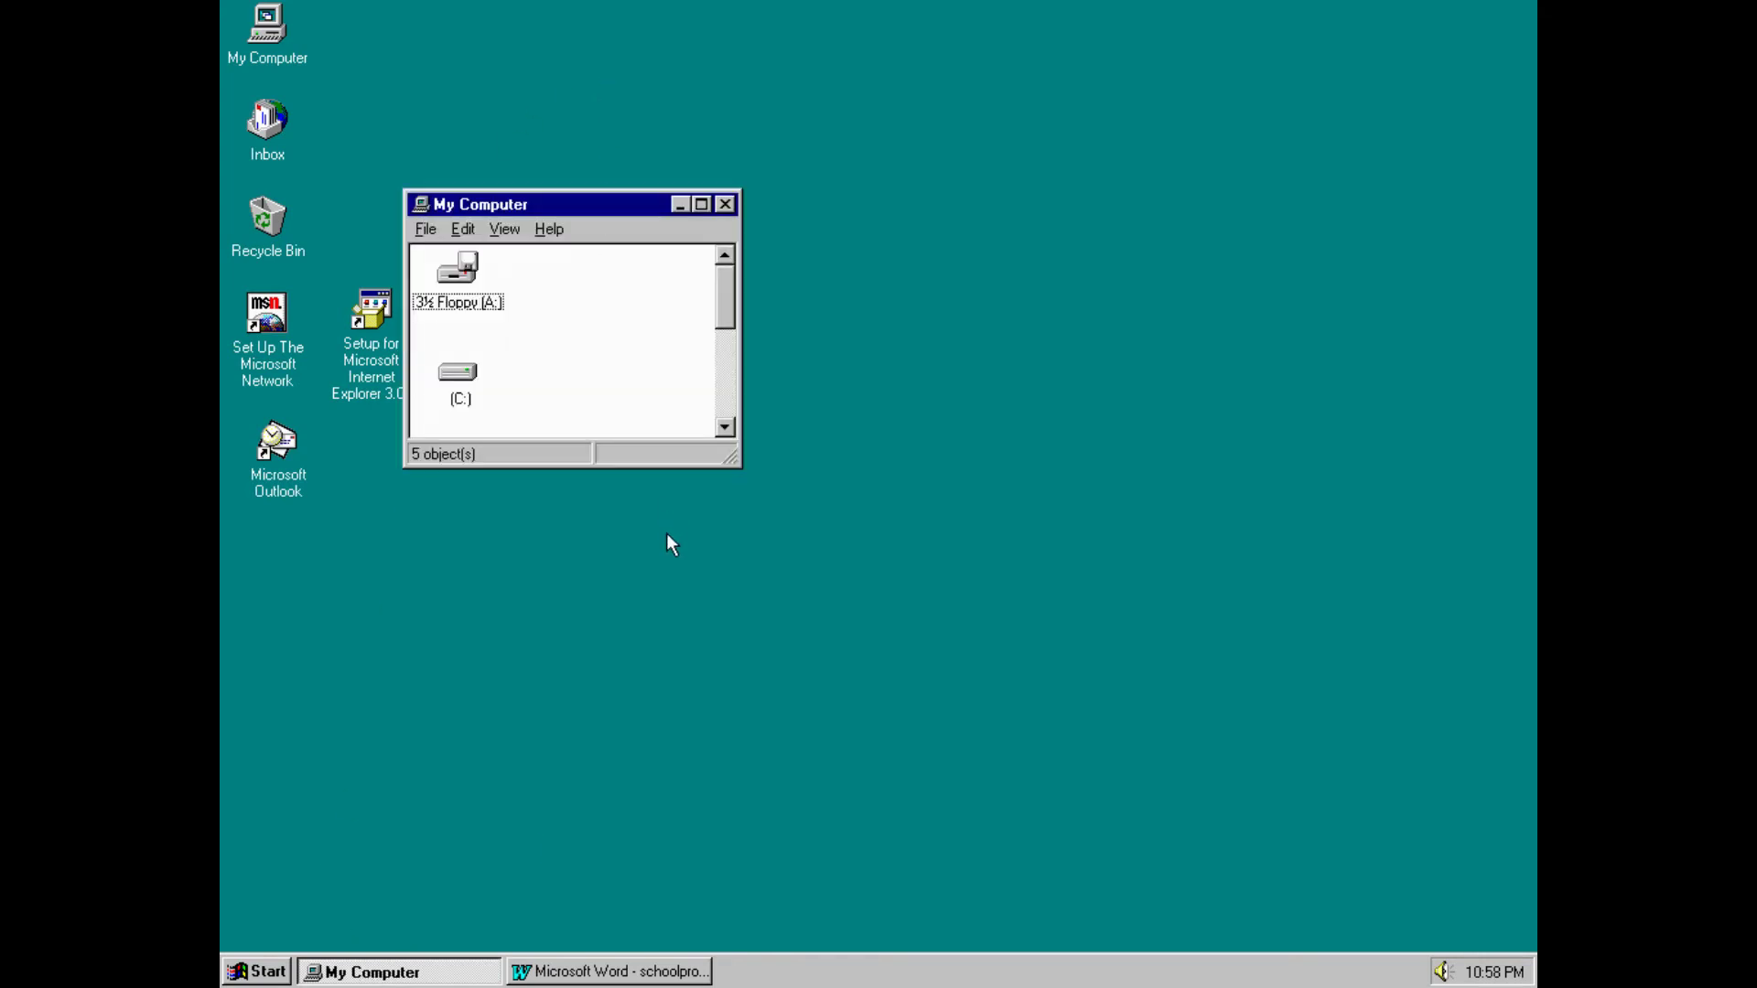
pyautogui.click(679, 204)
pyautogui.rightClick(673, 333)
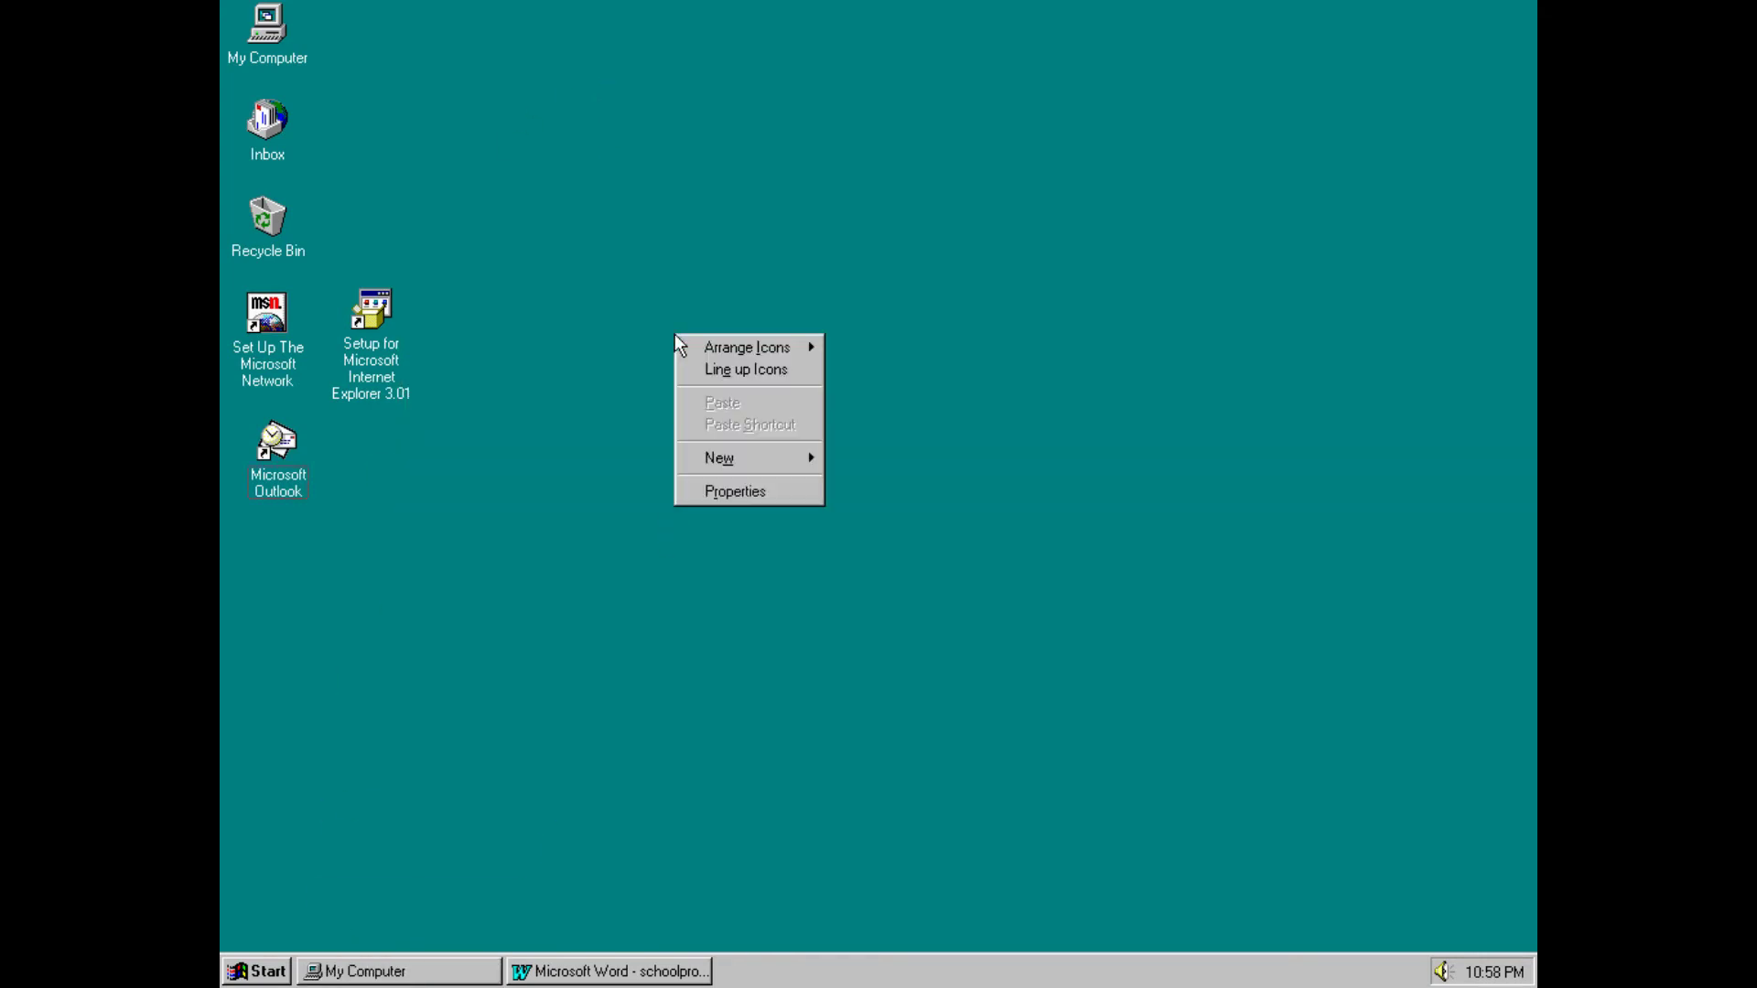
# Open Start > Programs > Accessories > System Tools to reach ScanDisk
pyautogui.click(235, 984)
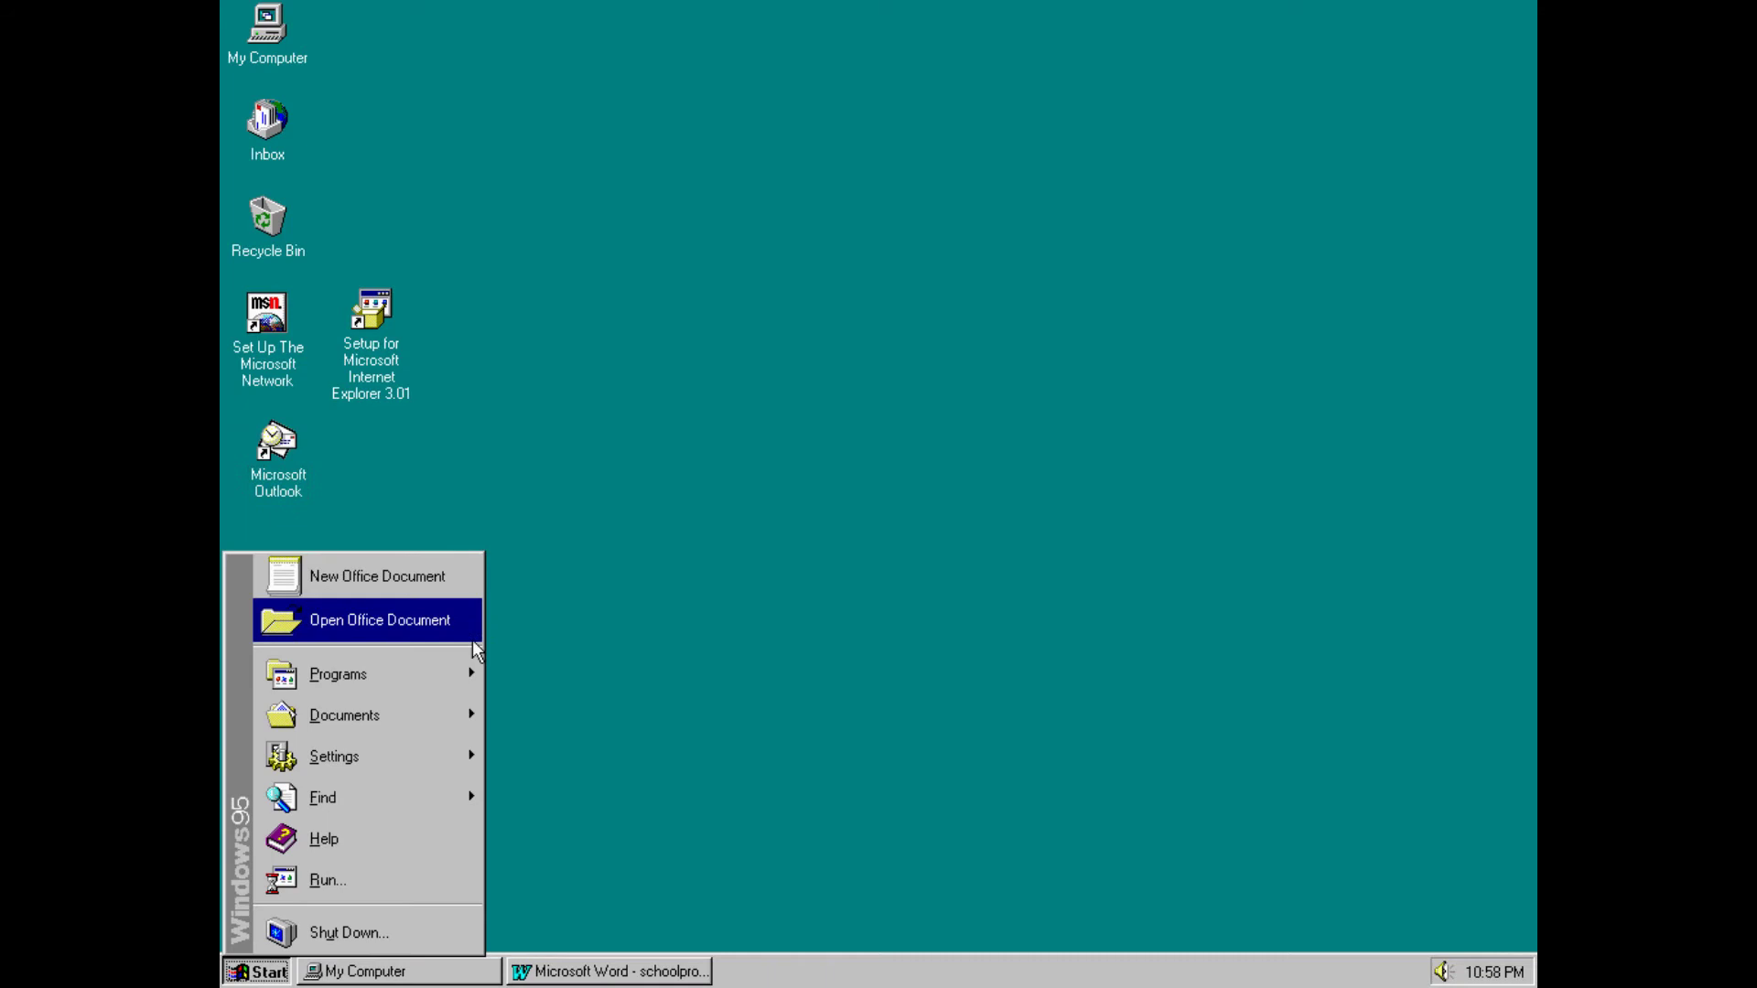
pyautogui.moveTo(468, 677)
pyautogui.moveTo(431, 757)
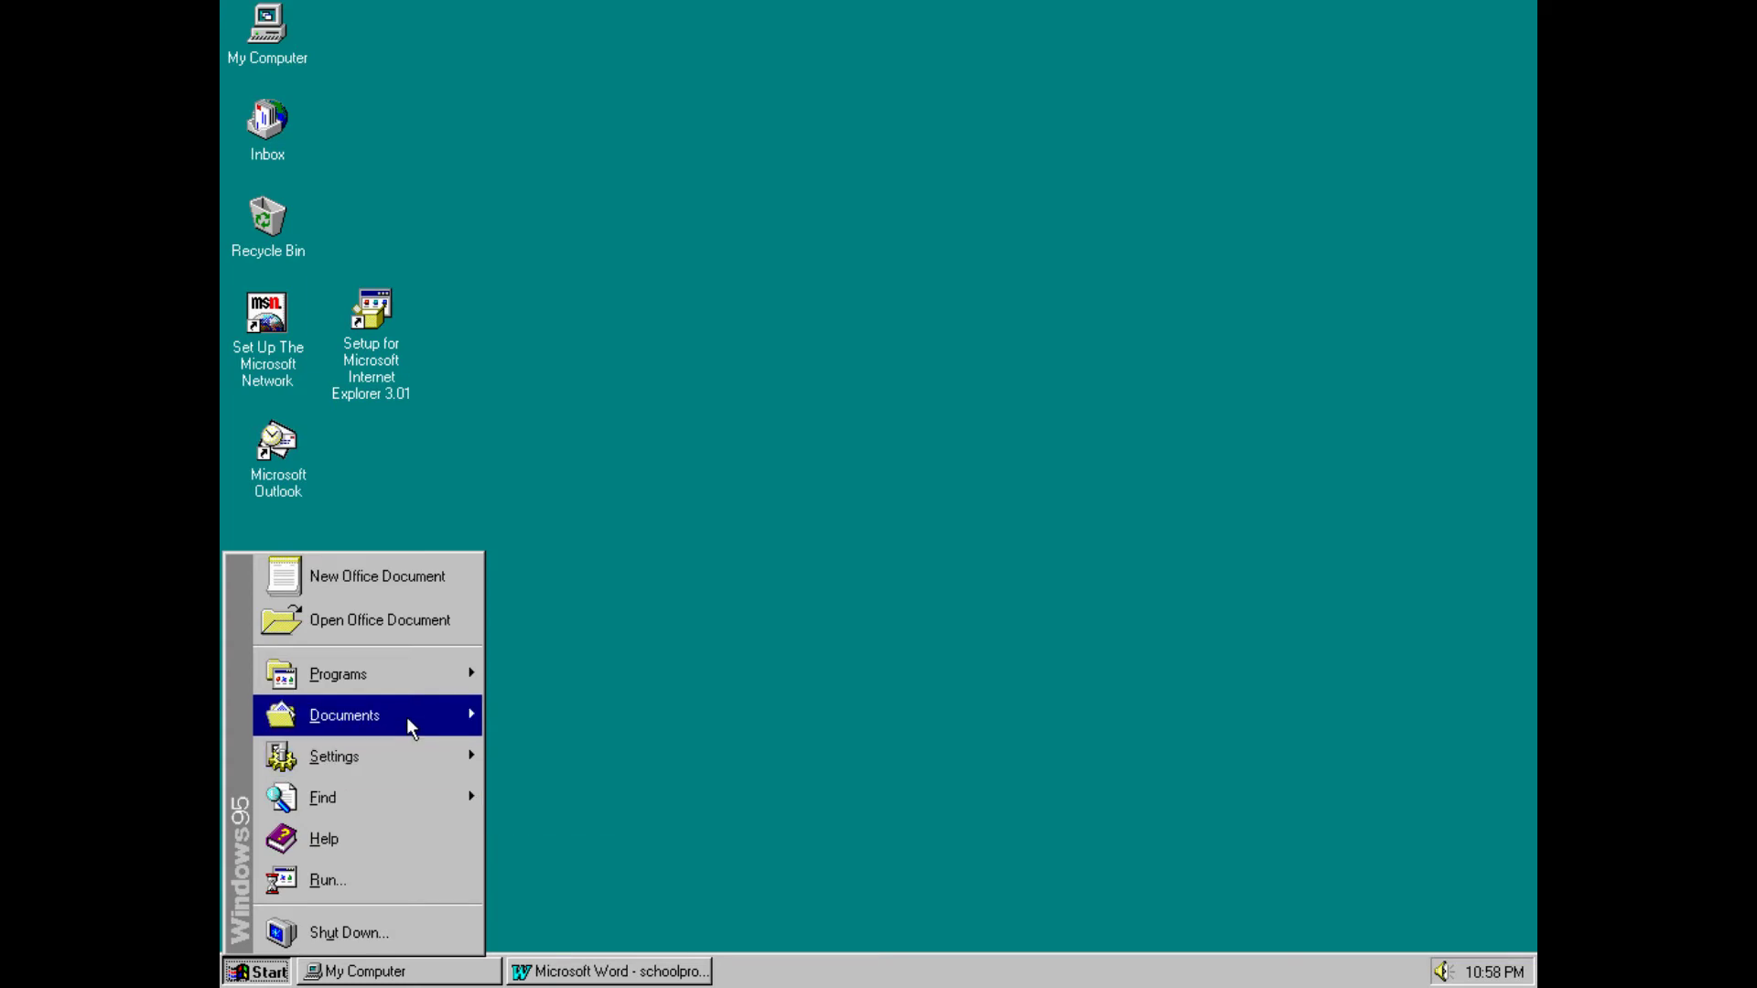
pyautogui.moveTo(586, 366)
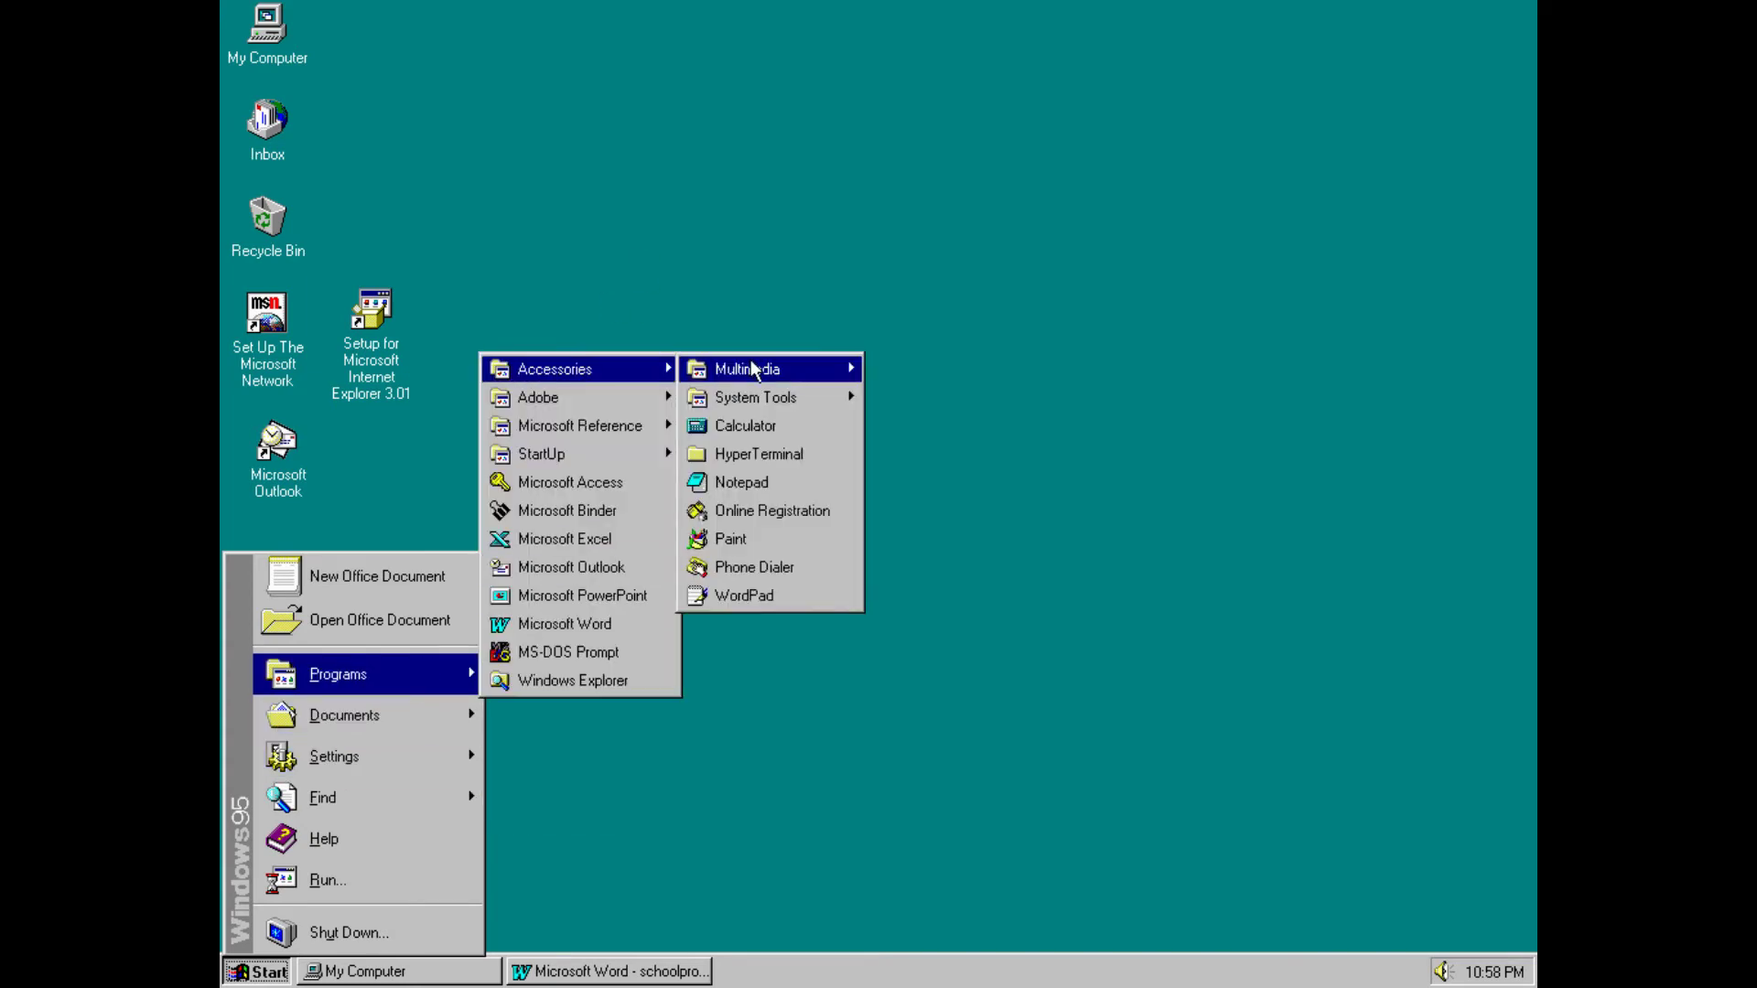
pyautogui.moveTo(761, 410)
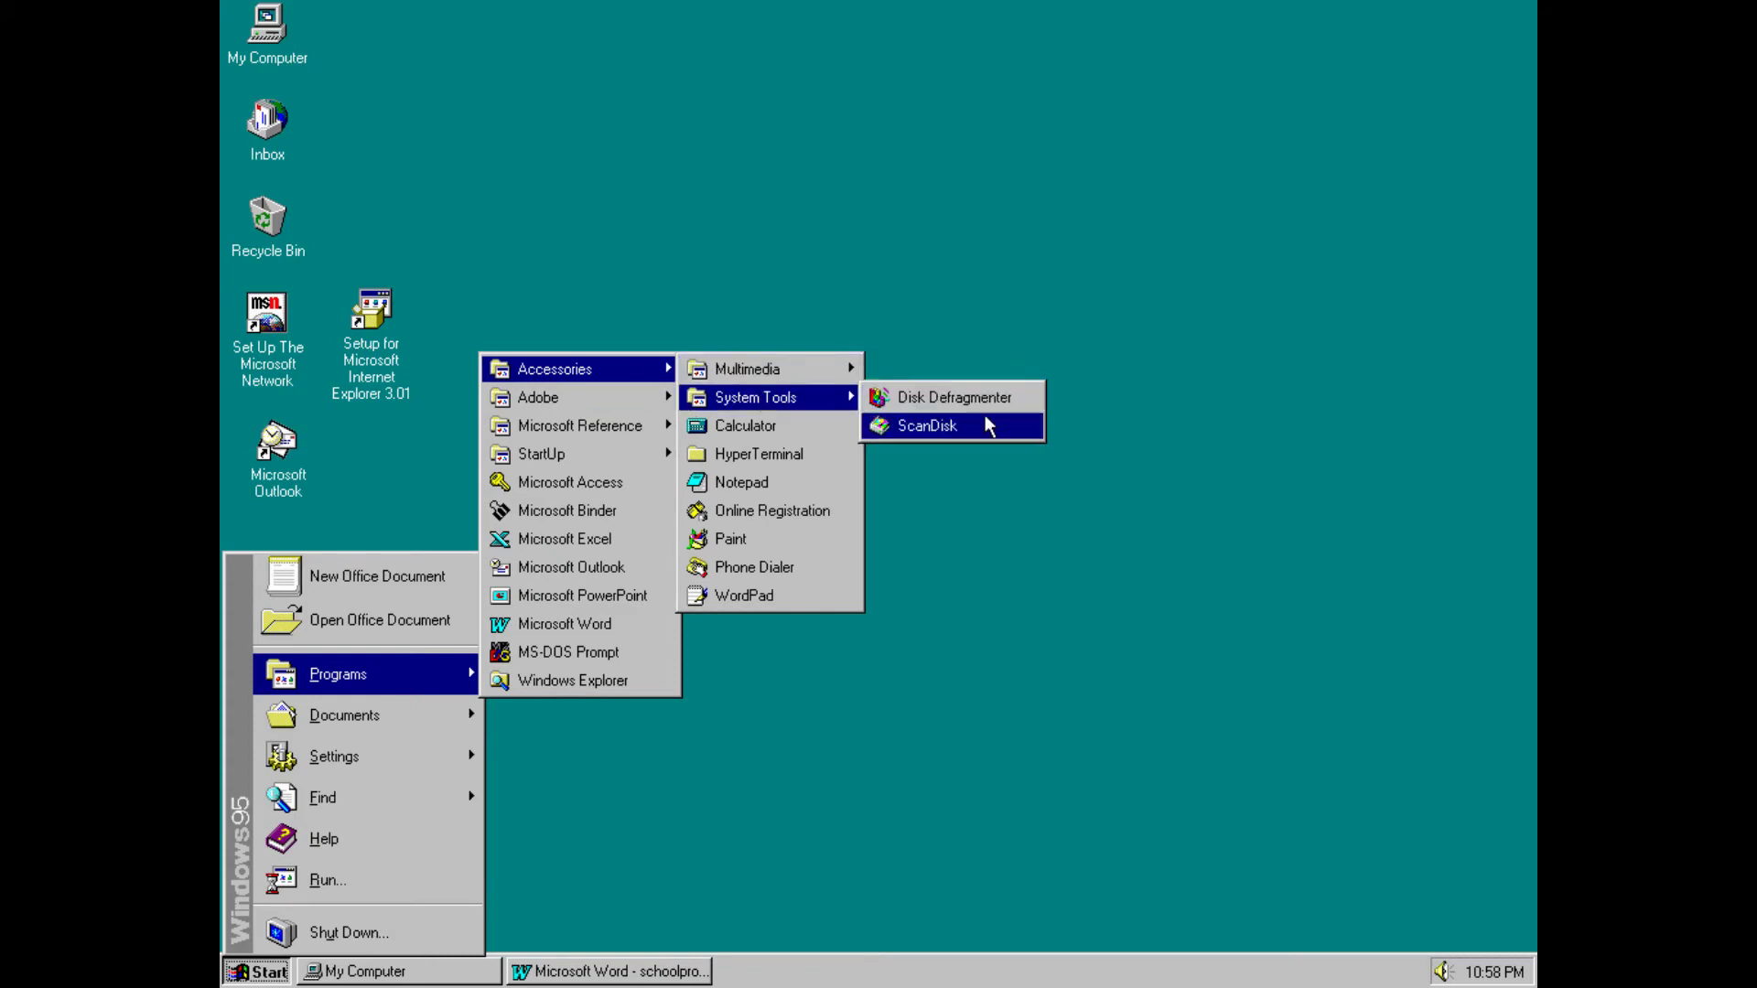
# Run a Standard ScanDisk check of drive C, dismiss the no-errors result, and close ScanDisk
pyautogui.click(984, 424)
pyautogui.moveTo(467, 53); pyautogui.dragTo(714, 180)
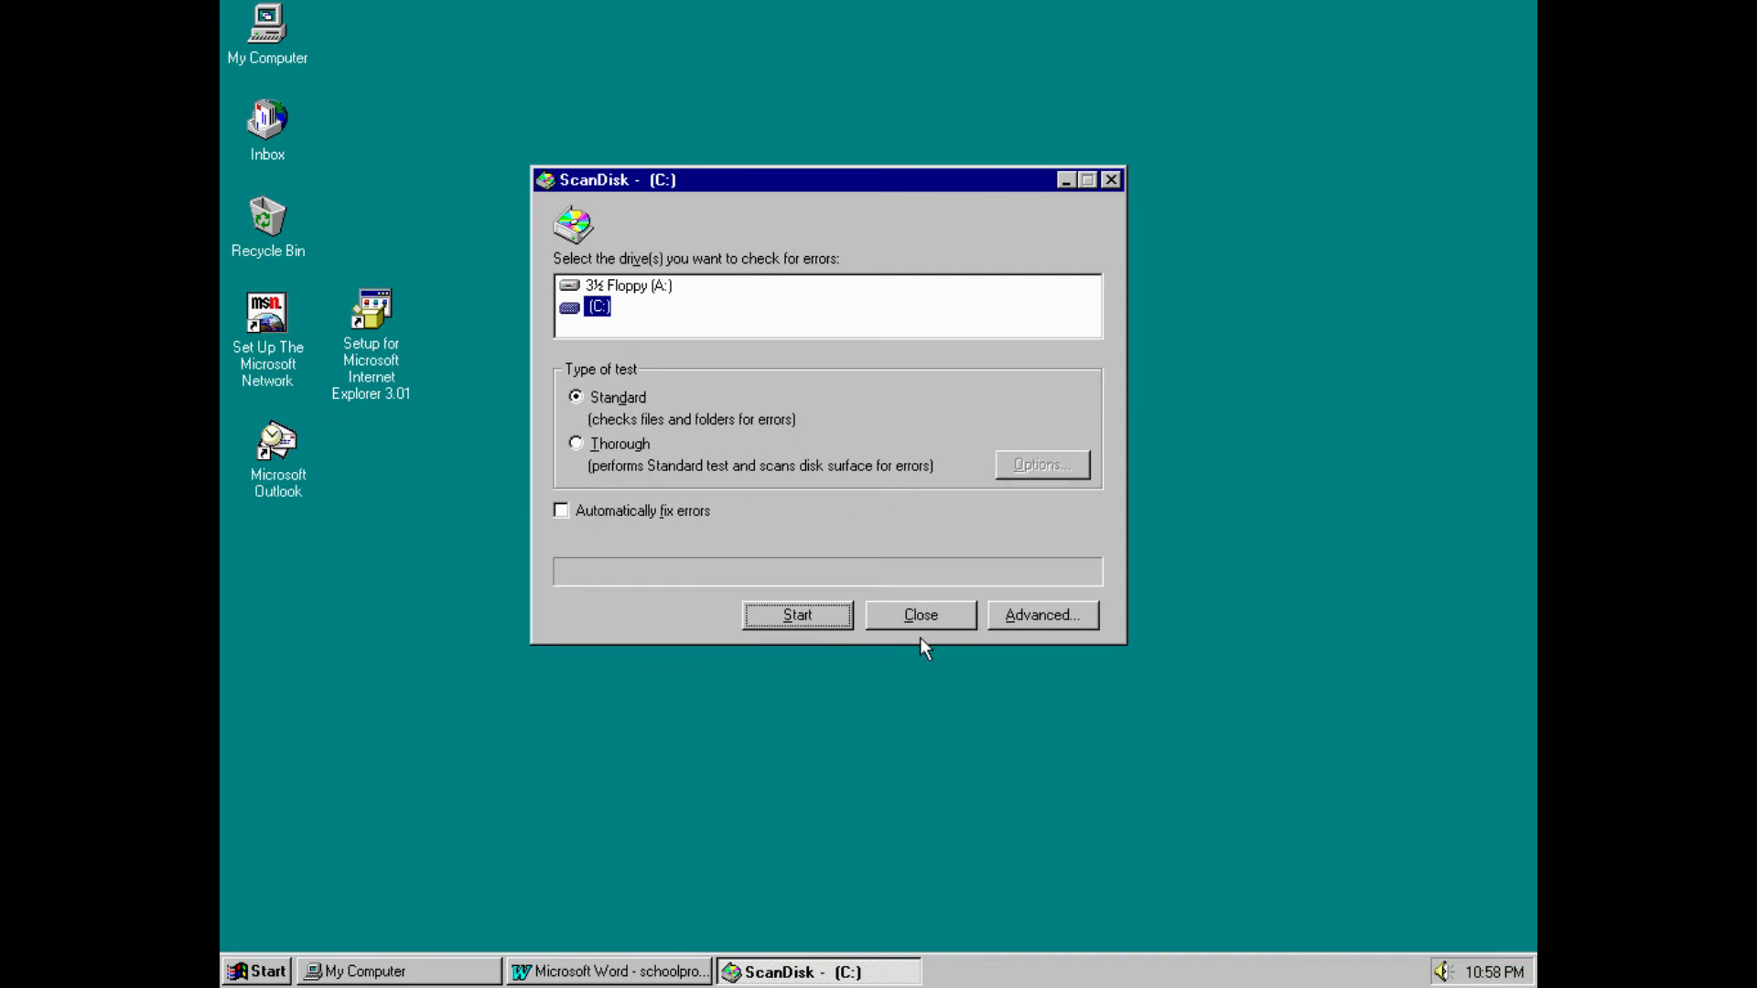
pyautogui.click(818, 617)
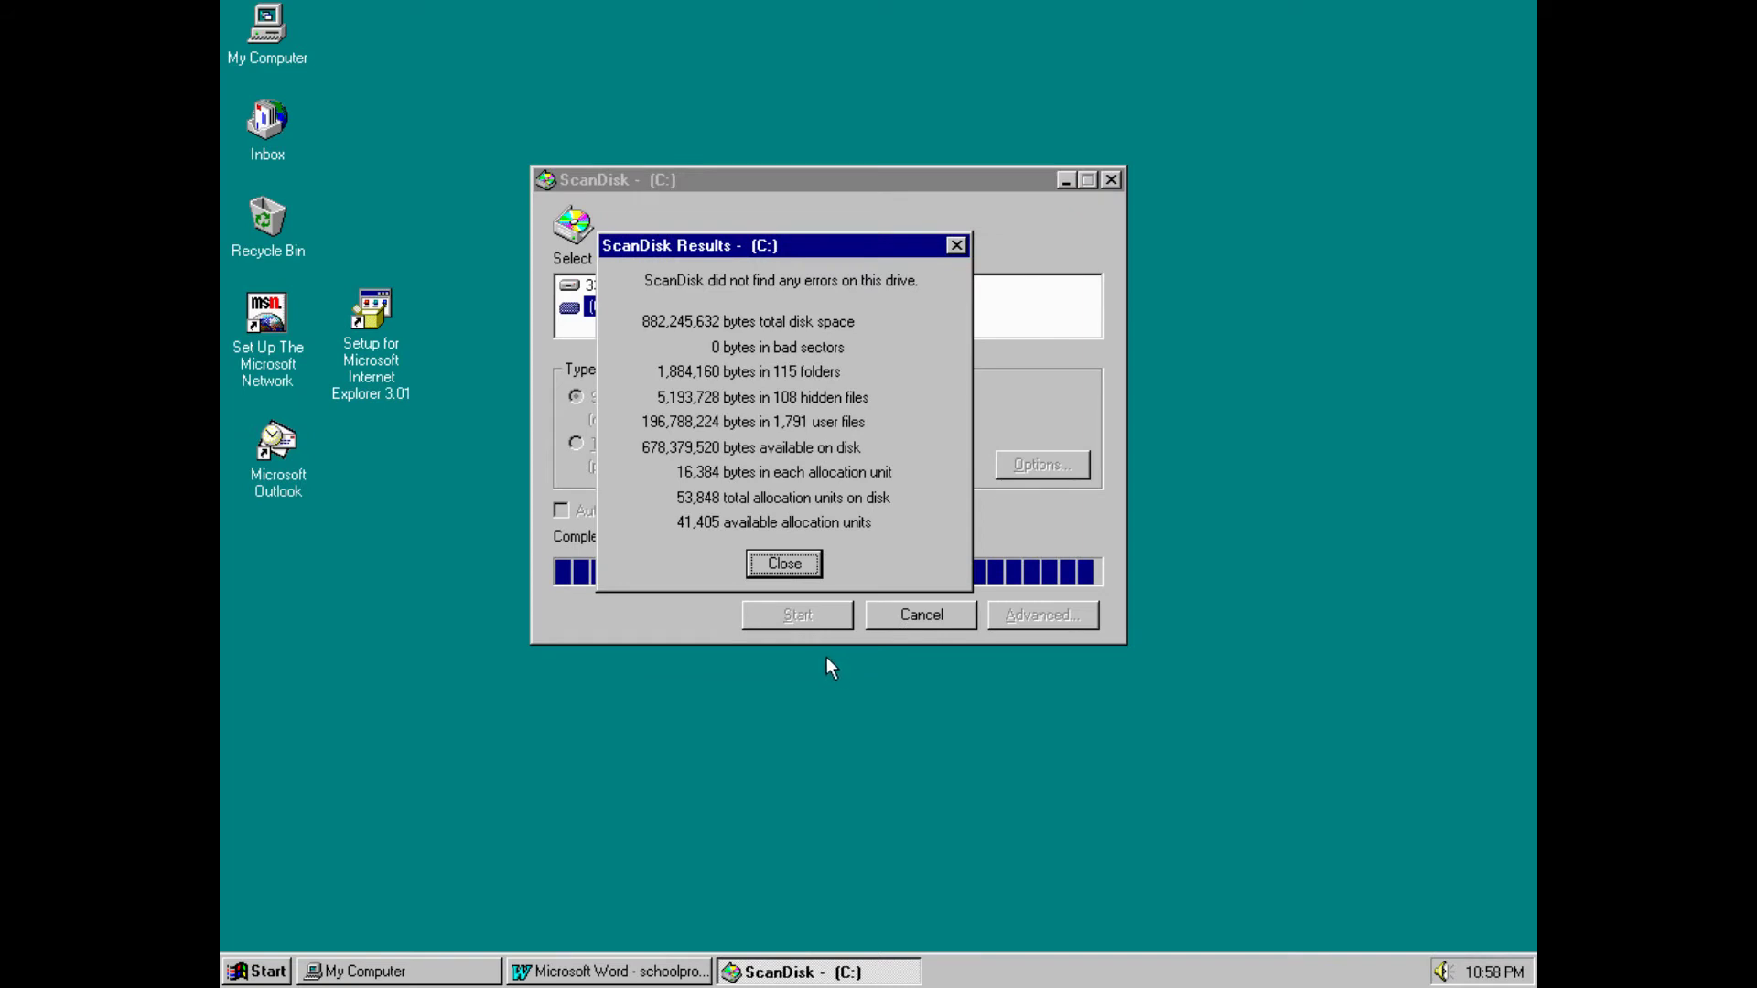
pyautogui.click(782, 561)
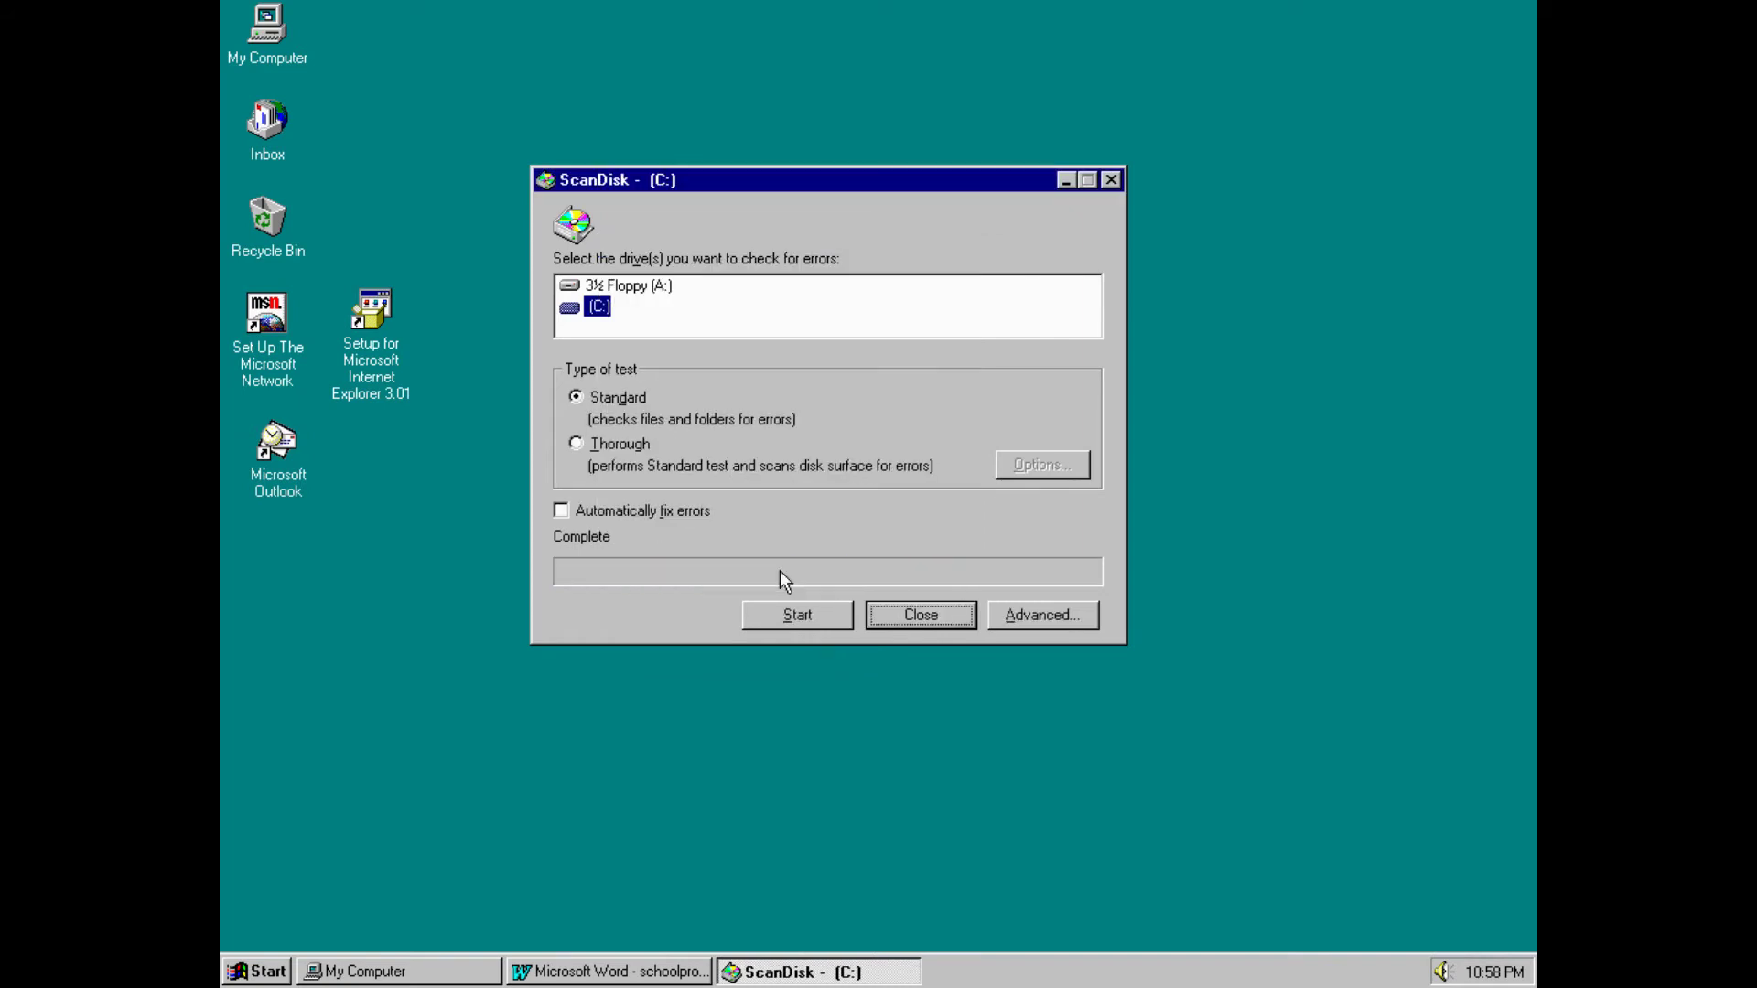
pyautogui.click(1118, 179)
# Launch Microsoft Excel from Start > Programs to get a blank Book1
pyautogui.click(285, 972)
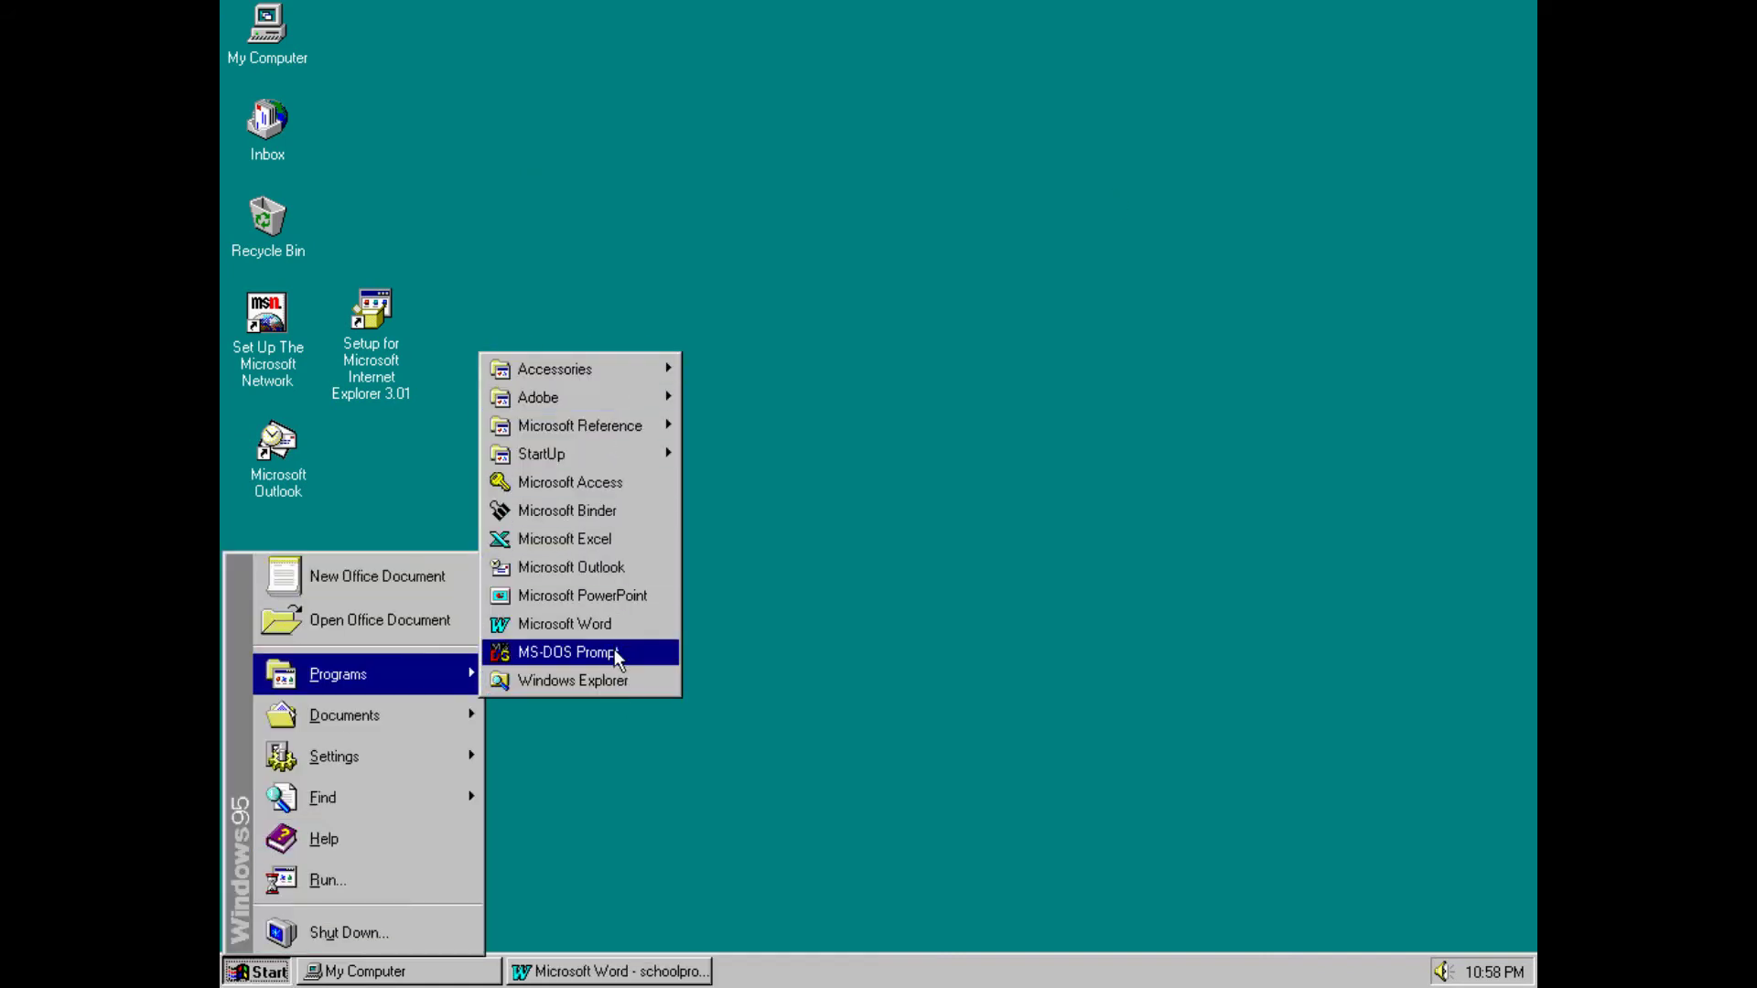
pyautogui.click(602, 542)
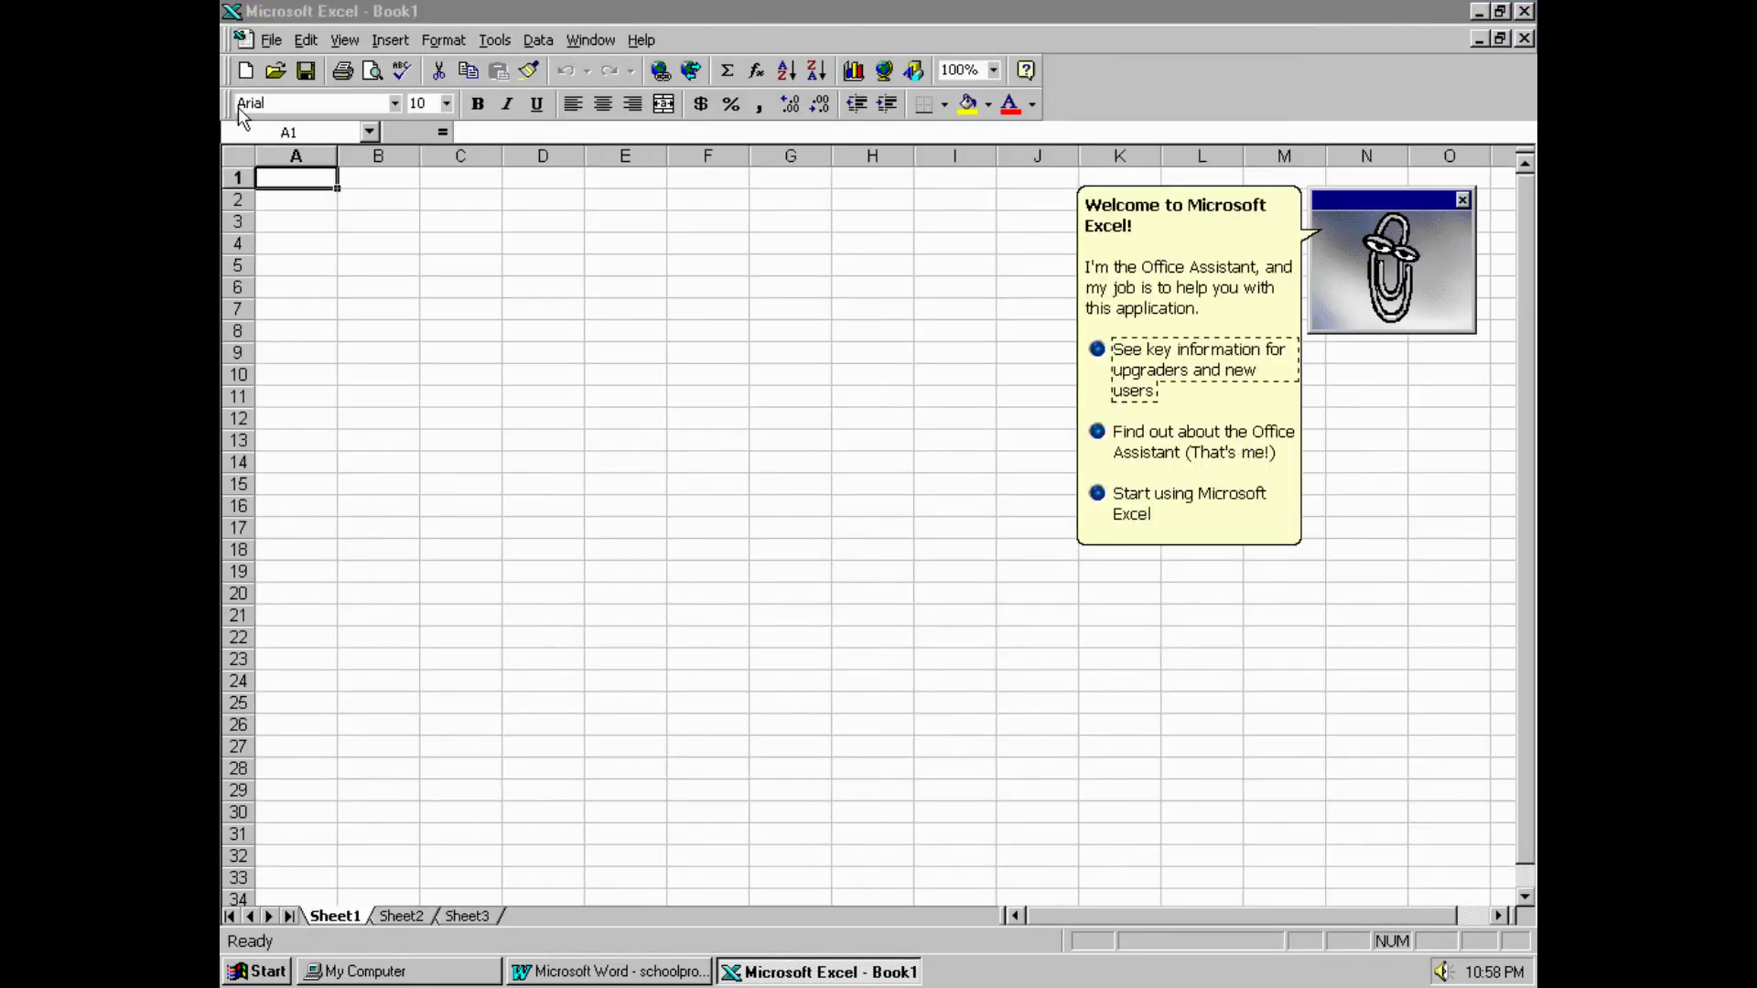
# Dismiss the Office Assistant's welcome and browse the menus along Excel's menu bar
pyautogui.click(1168, 515)
pyautogui.click(268, 43)
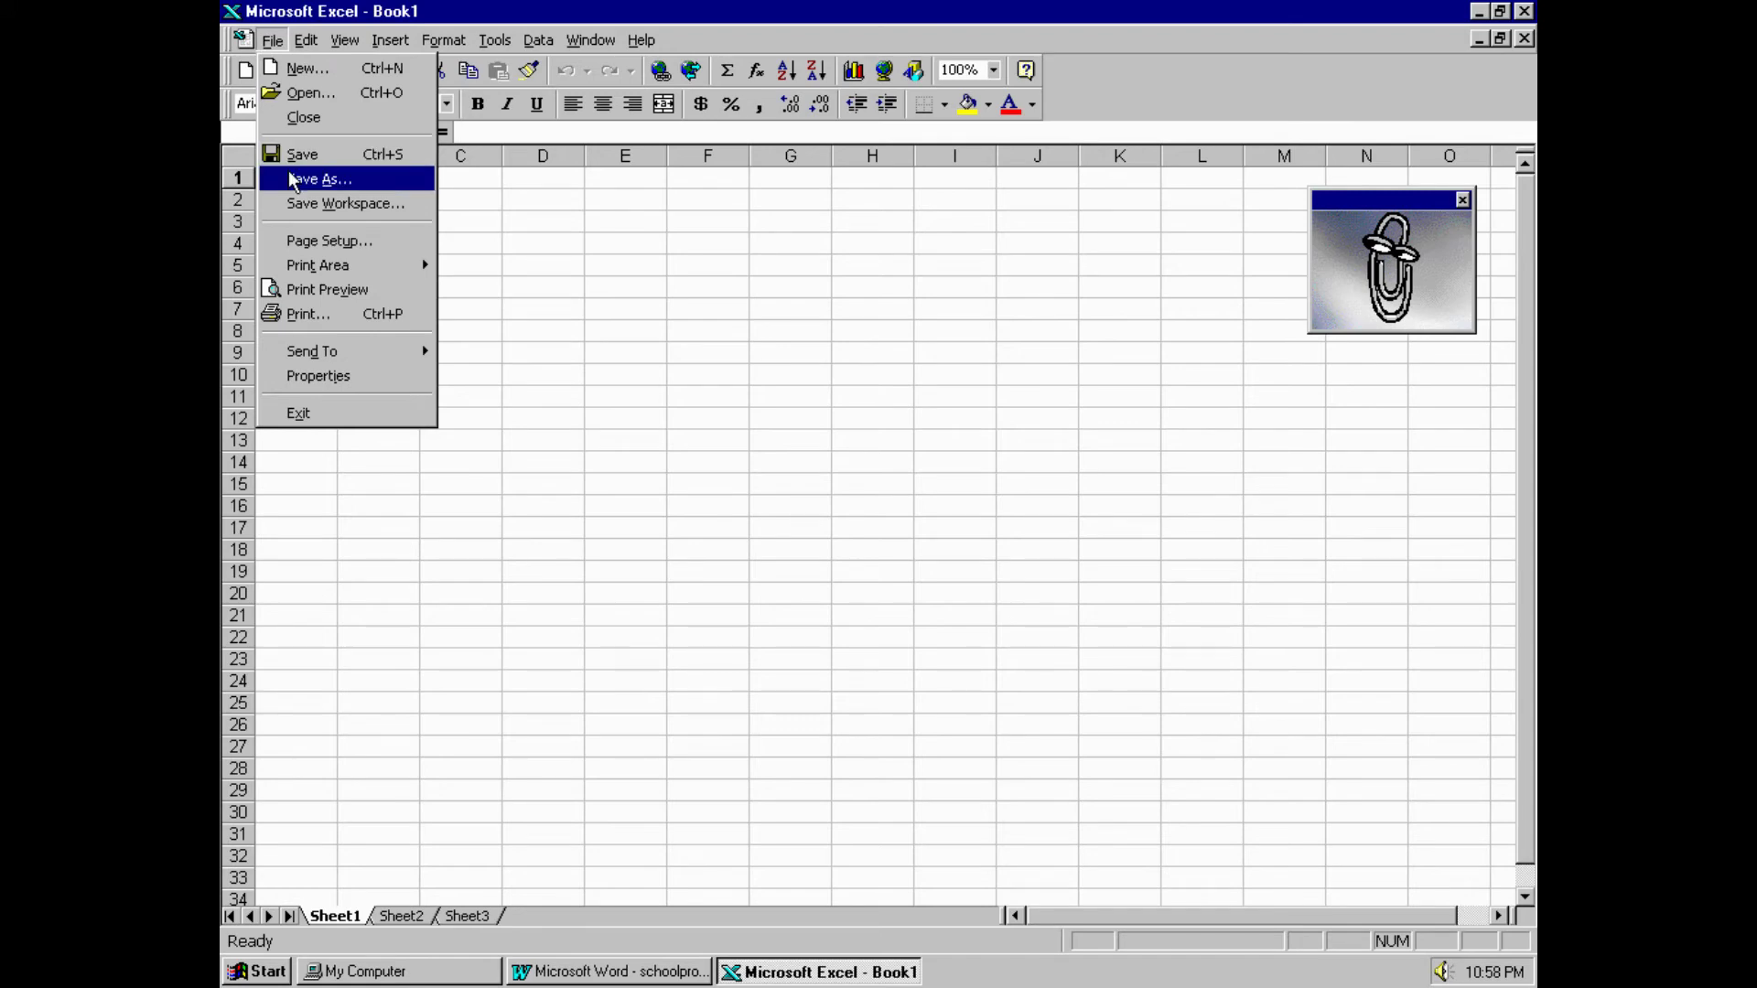
pyautogui.moveTo(311, 43)
pyautogui.moveTo(386, 52)
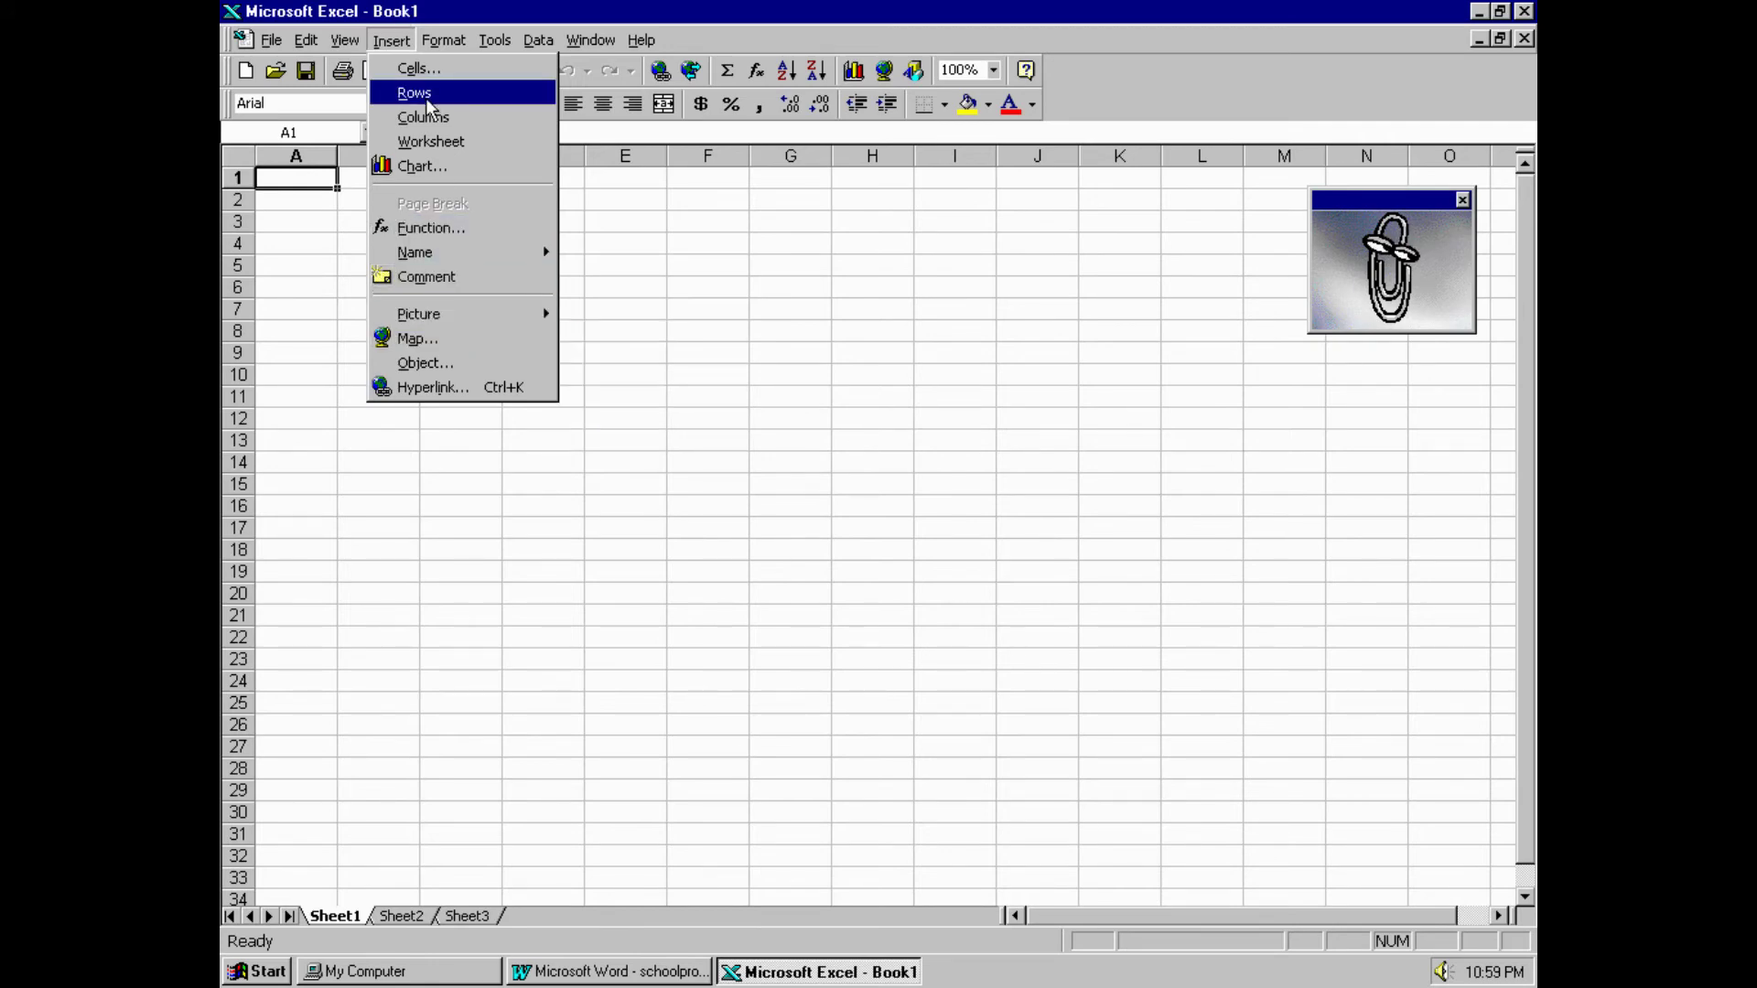
pyautogui.moveTo(446, 45)
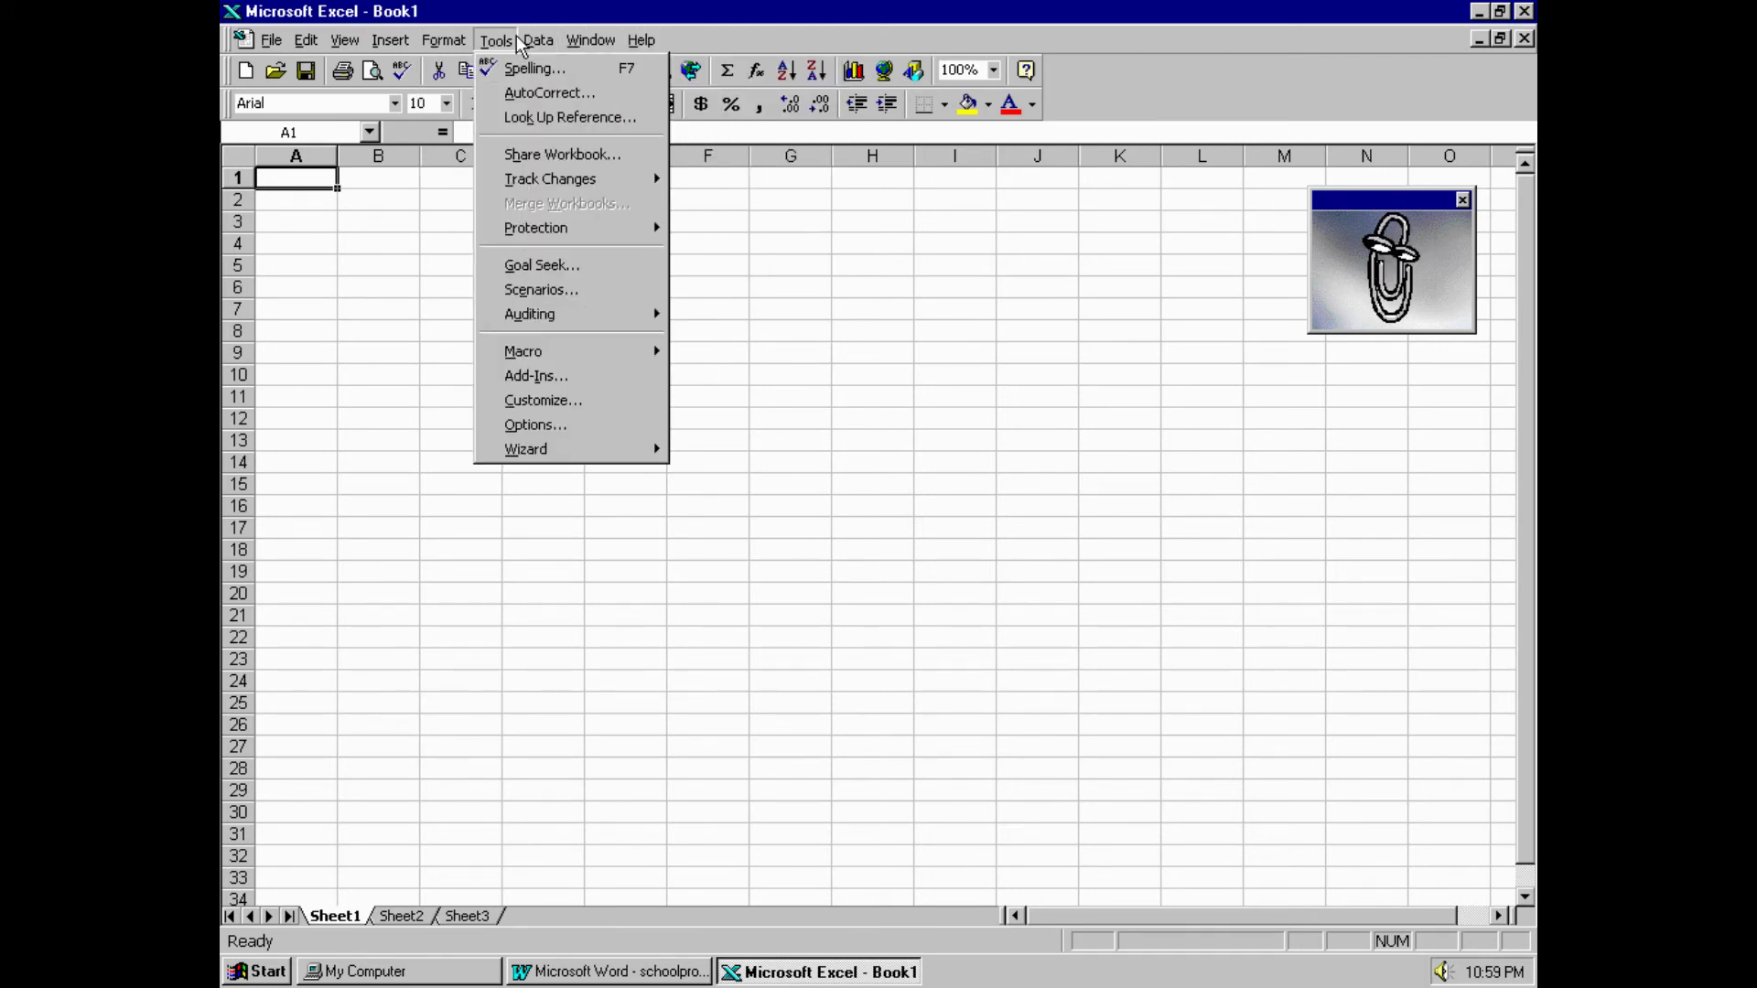
pyautogui.moveTo(554, 44)
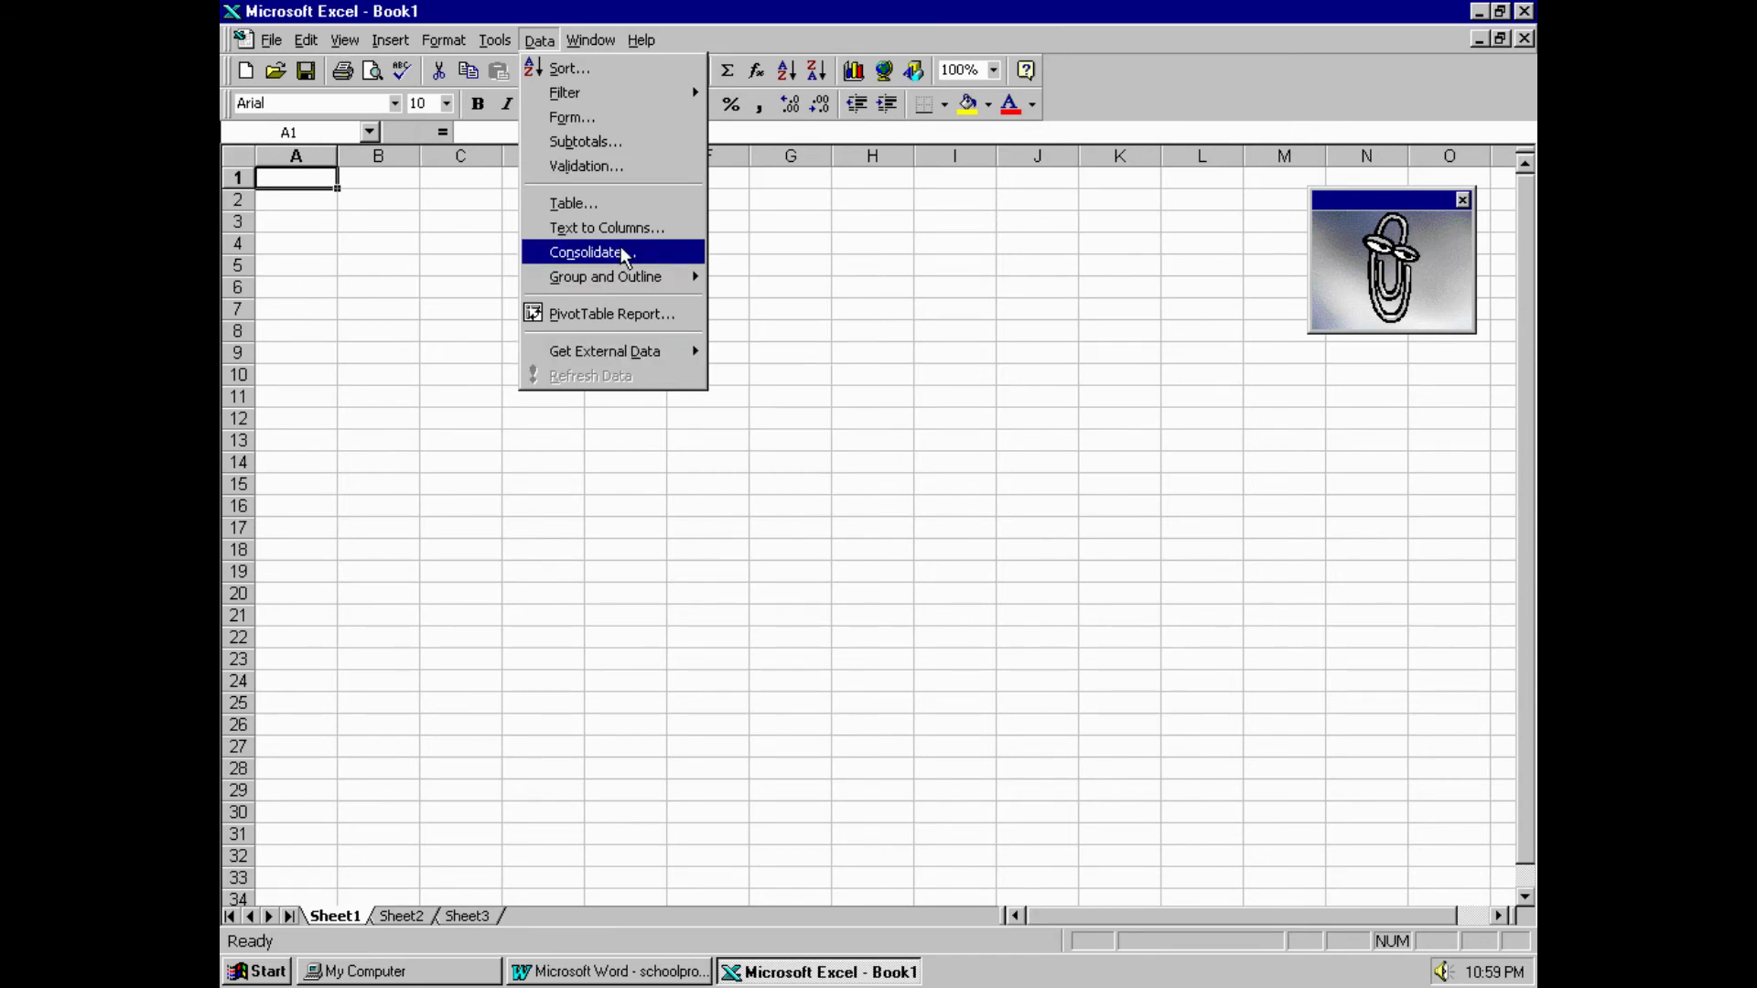
pyautogui.moveTo(643, 46)
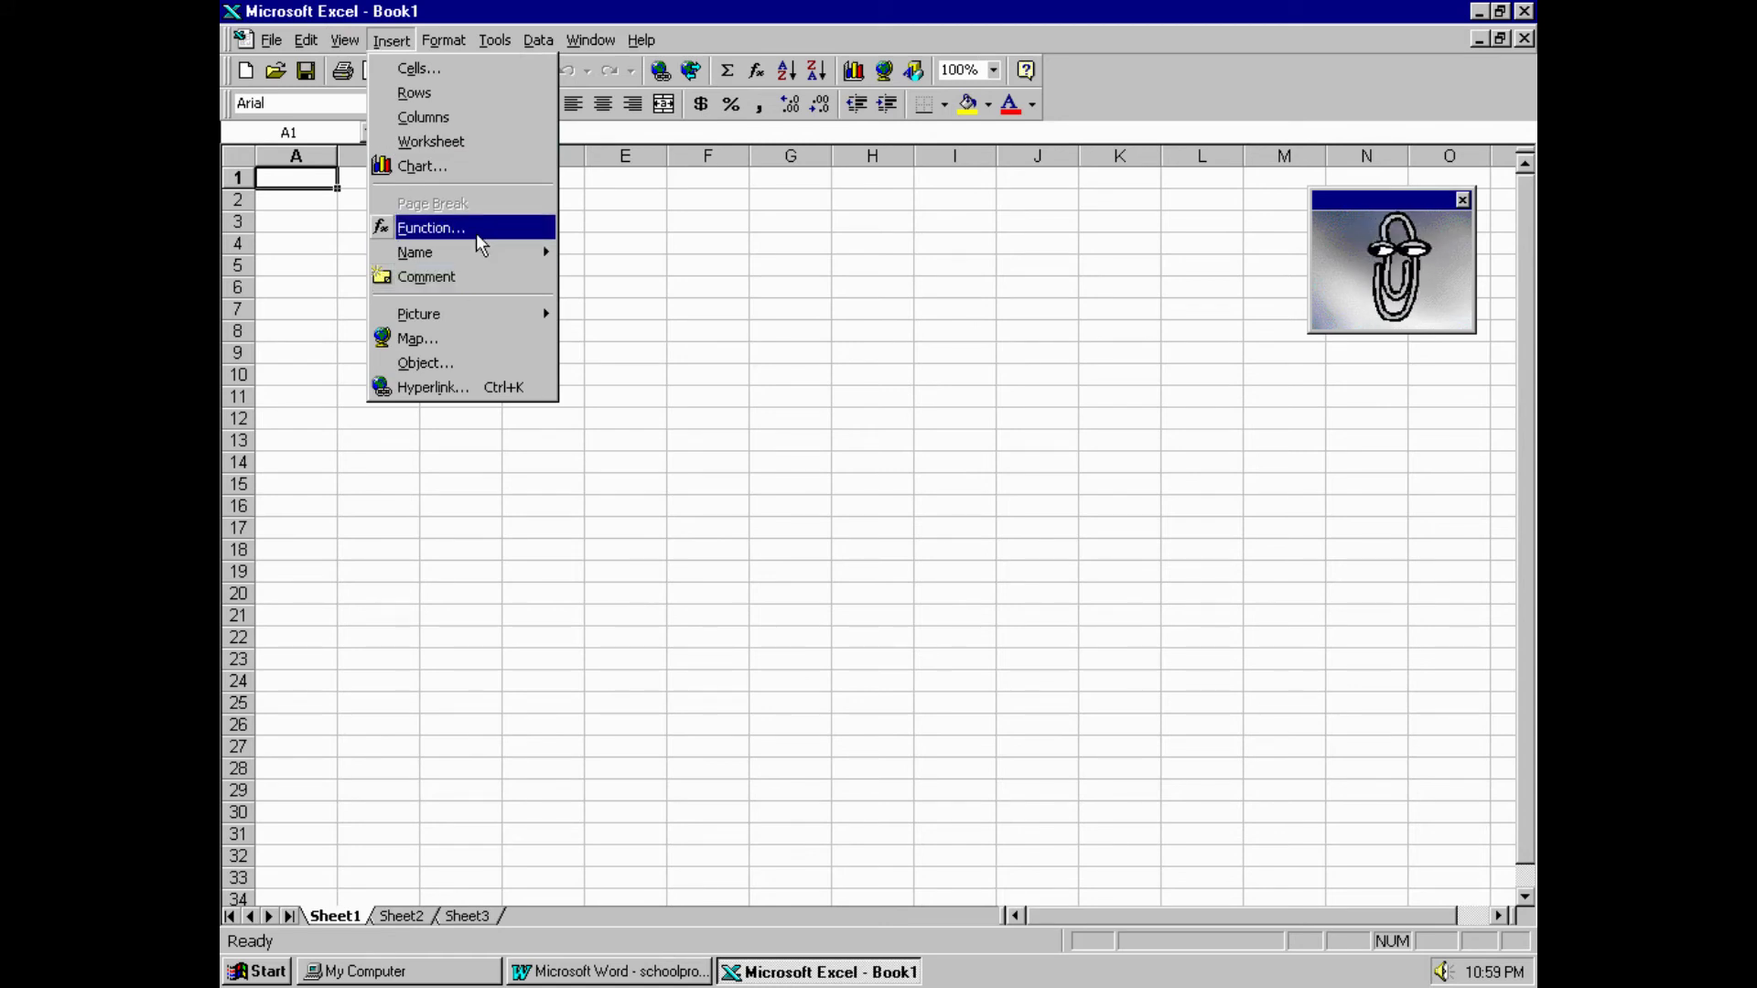
# Look at Object types Graph 97 Chart, Word Document and Bitmap Image, then cancel without inserting
pyautogui.click(479, 362)
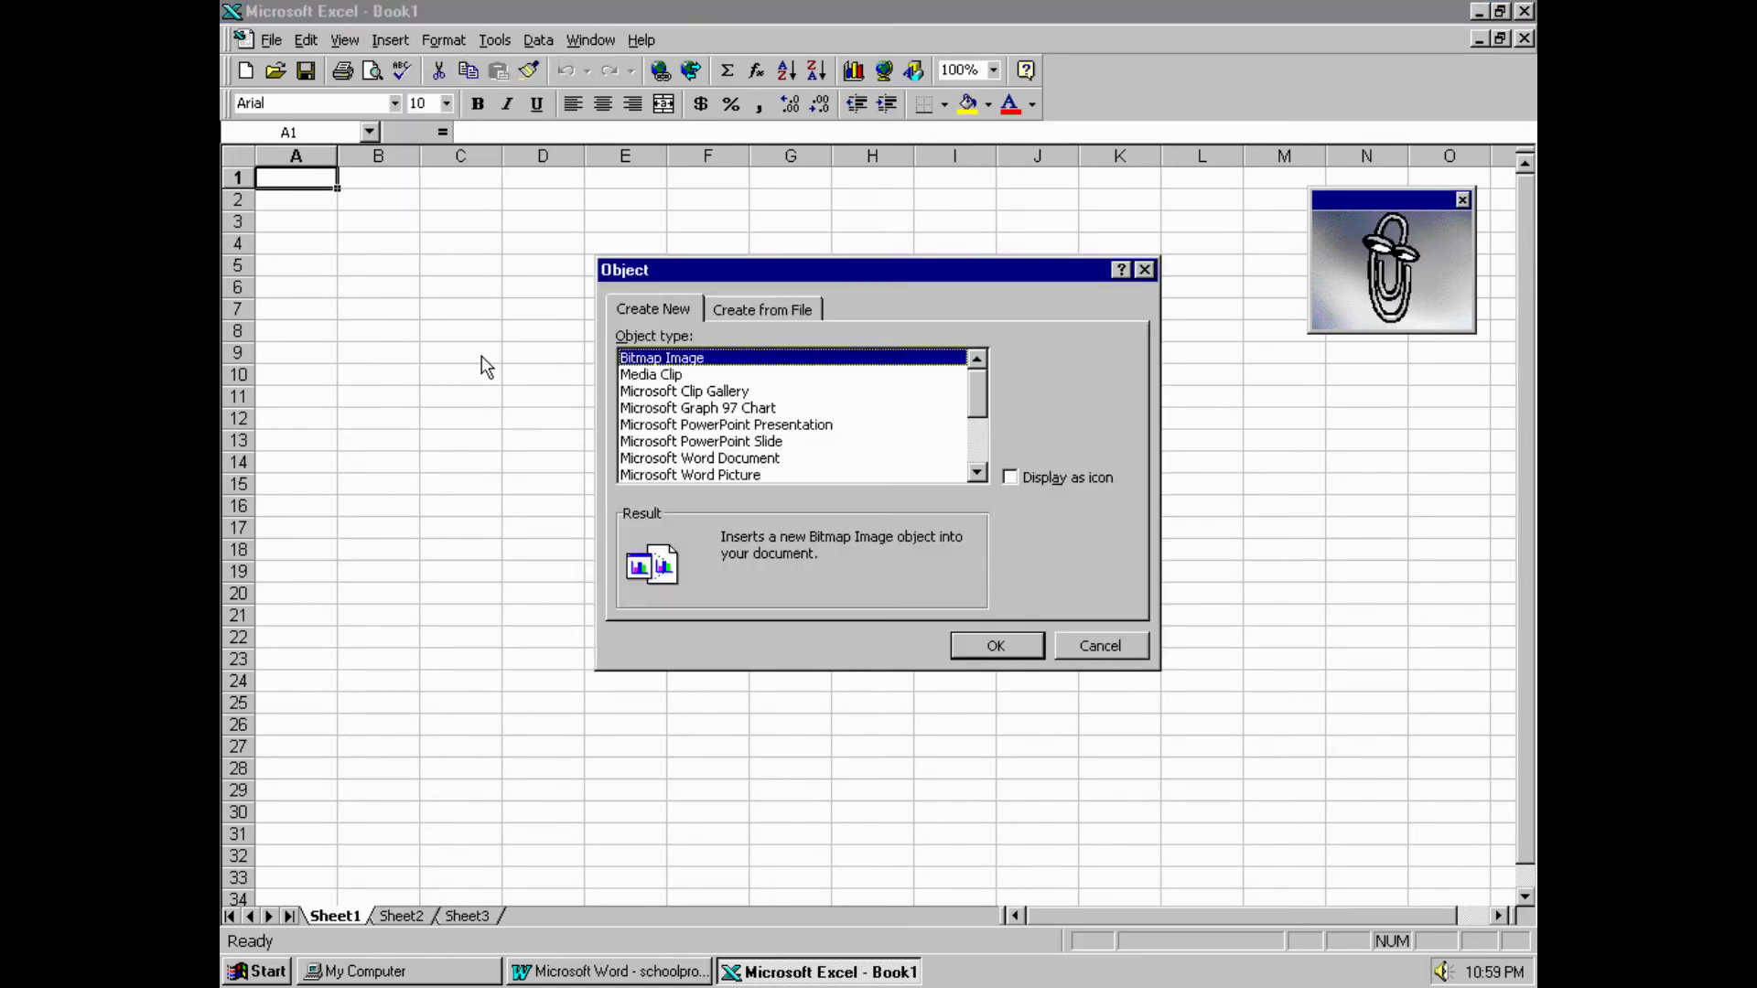
pyautogui.click(782, 310)
pyautogui.click(679, 311)
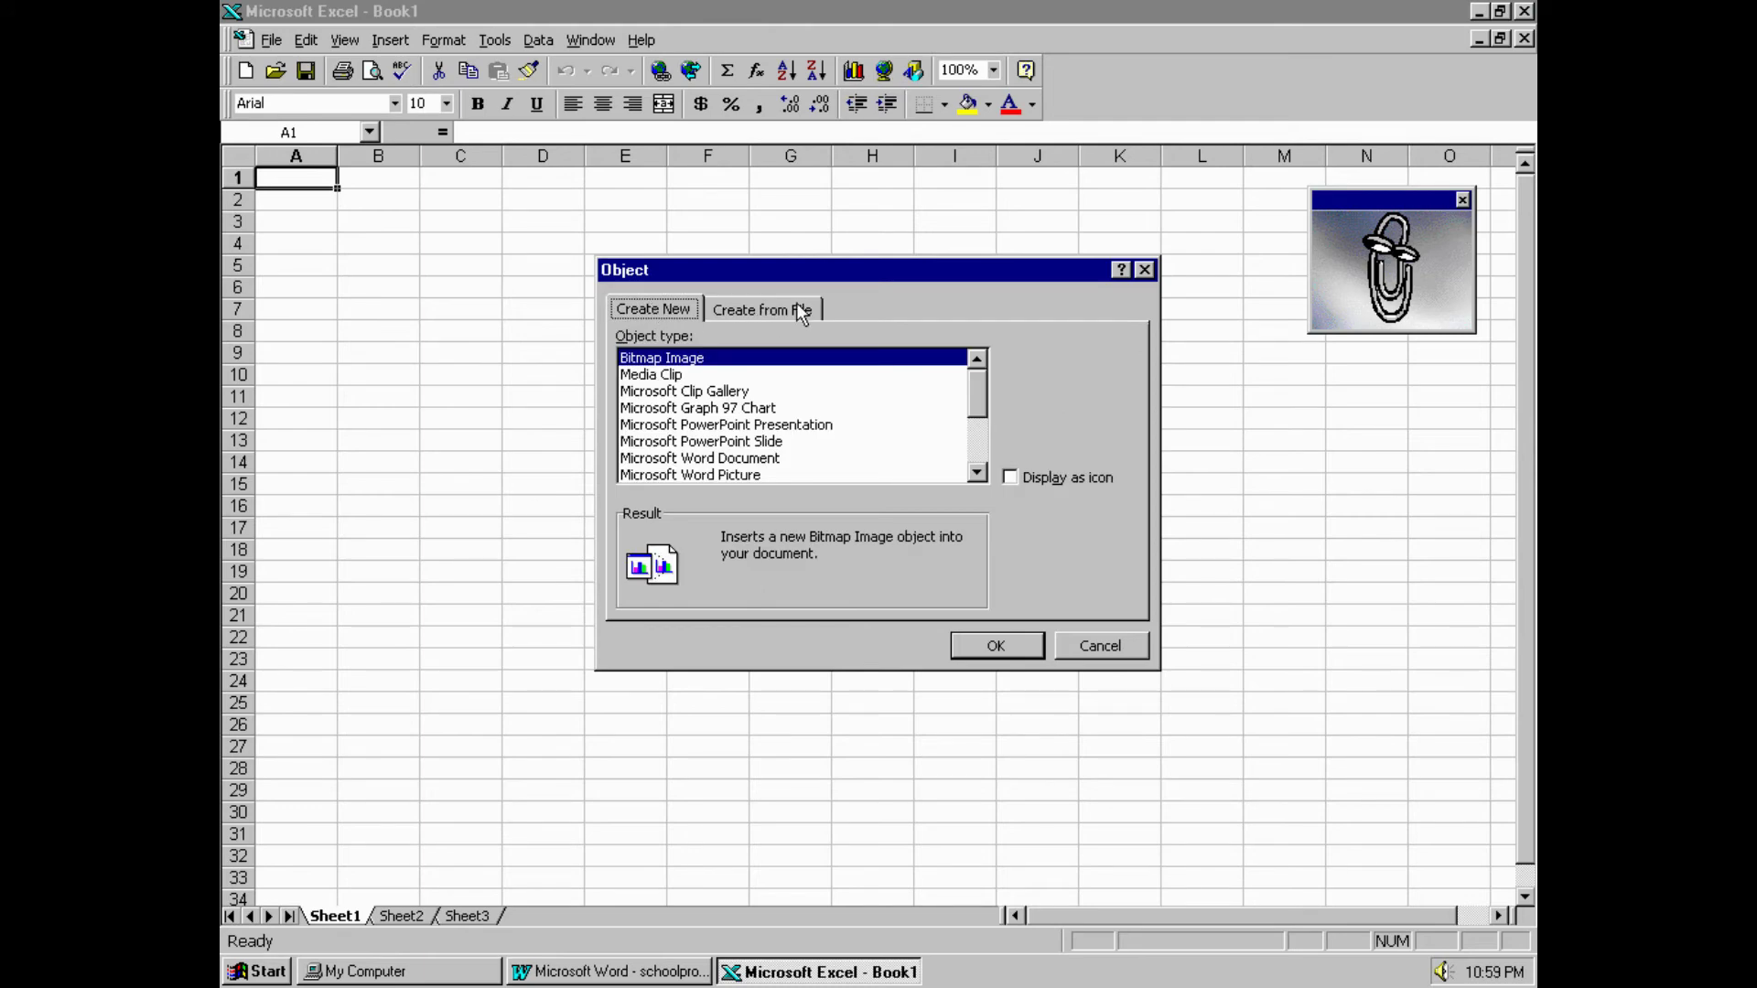
pyautogui.click(759, 408)
pyautogui.click(729, 458)
pyautogui.click(713, 360)
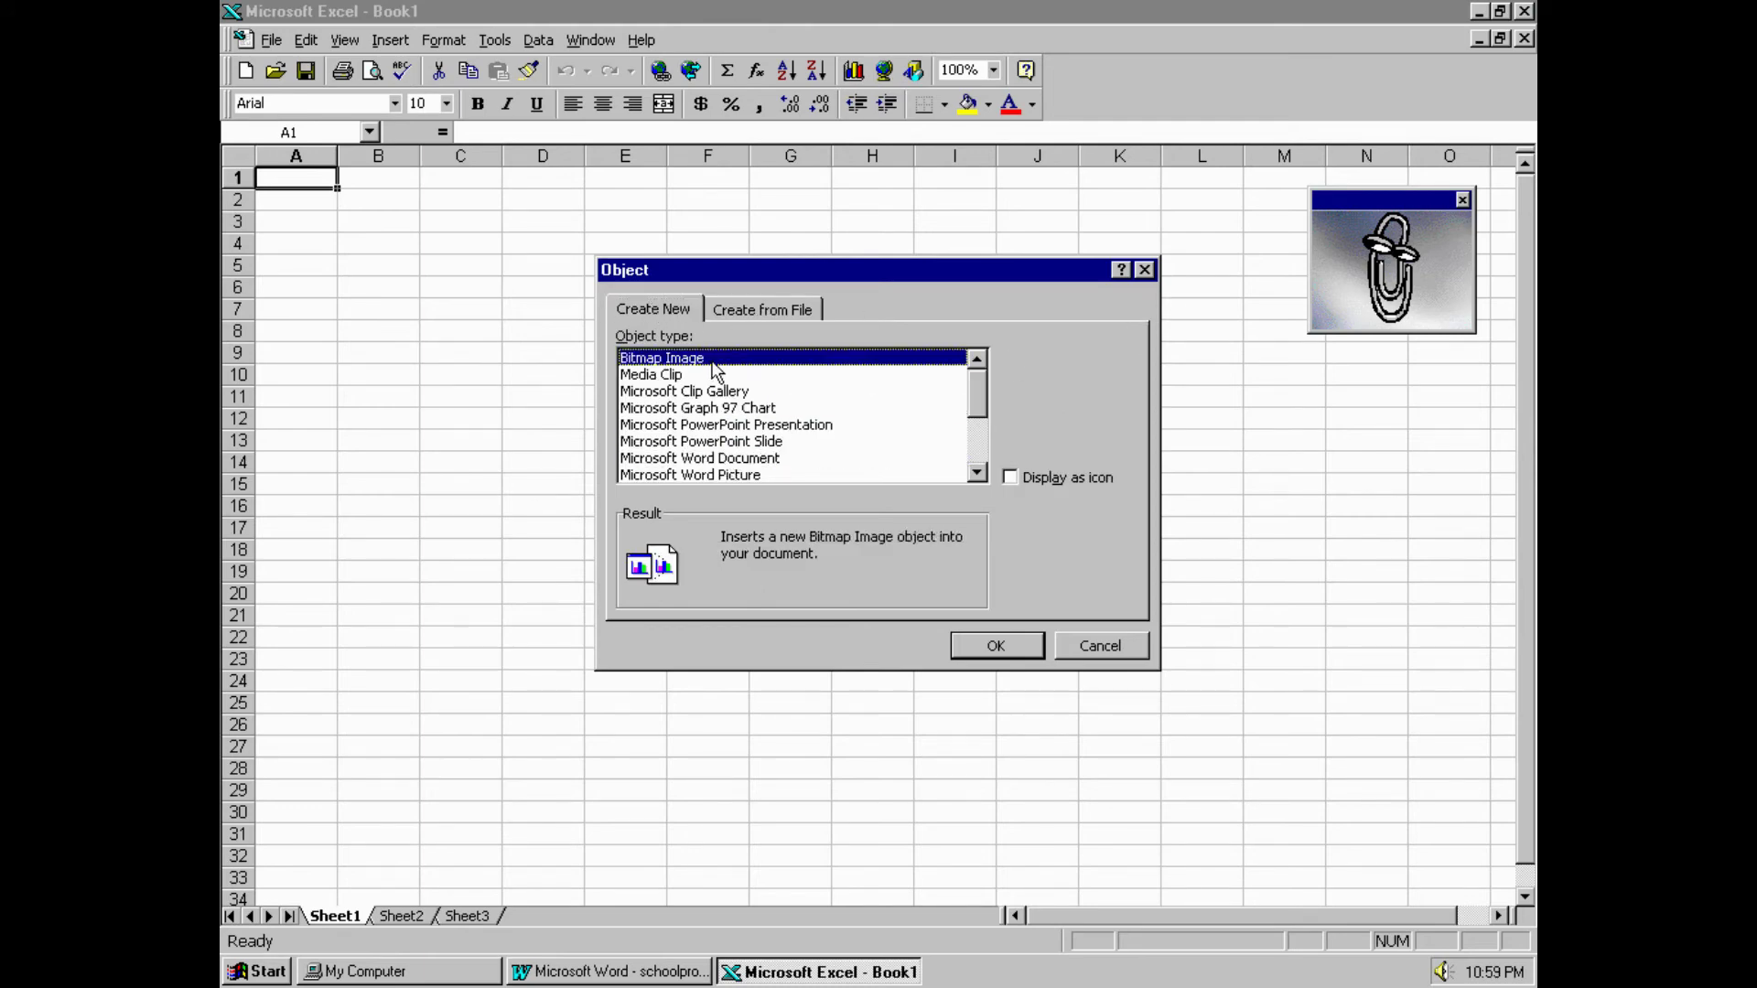
pyautogui.click(1144, 270)
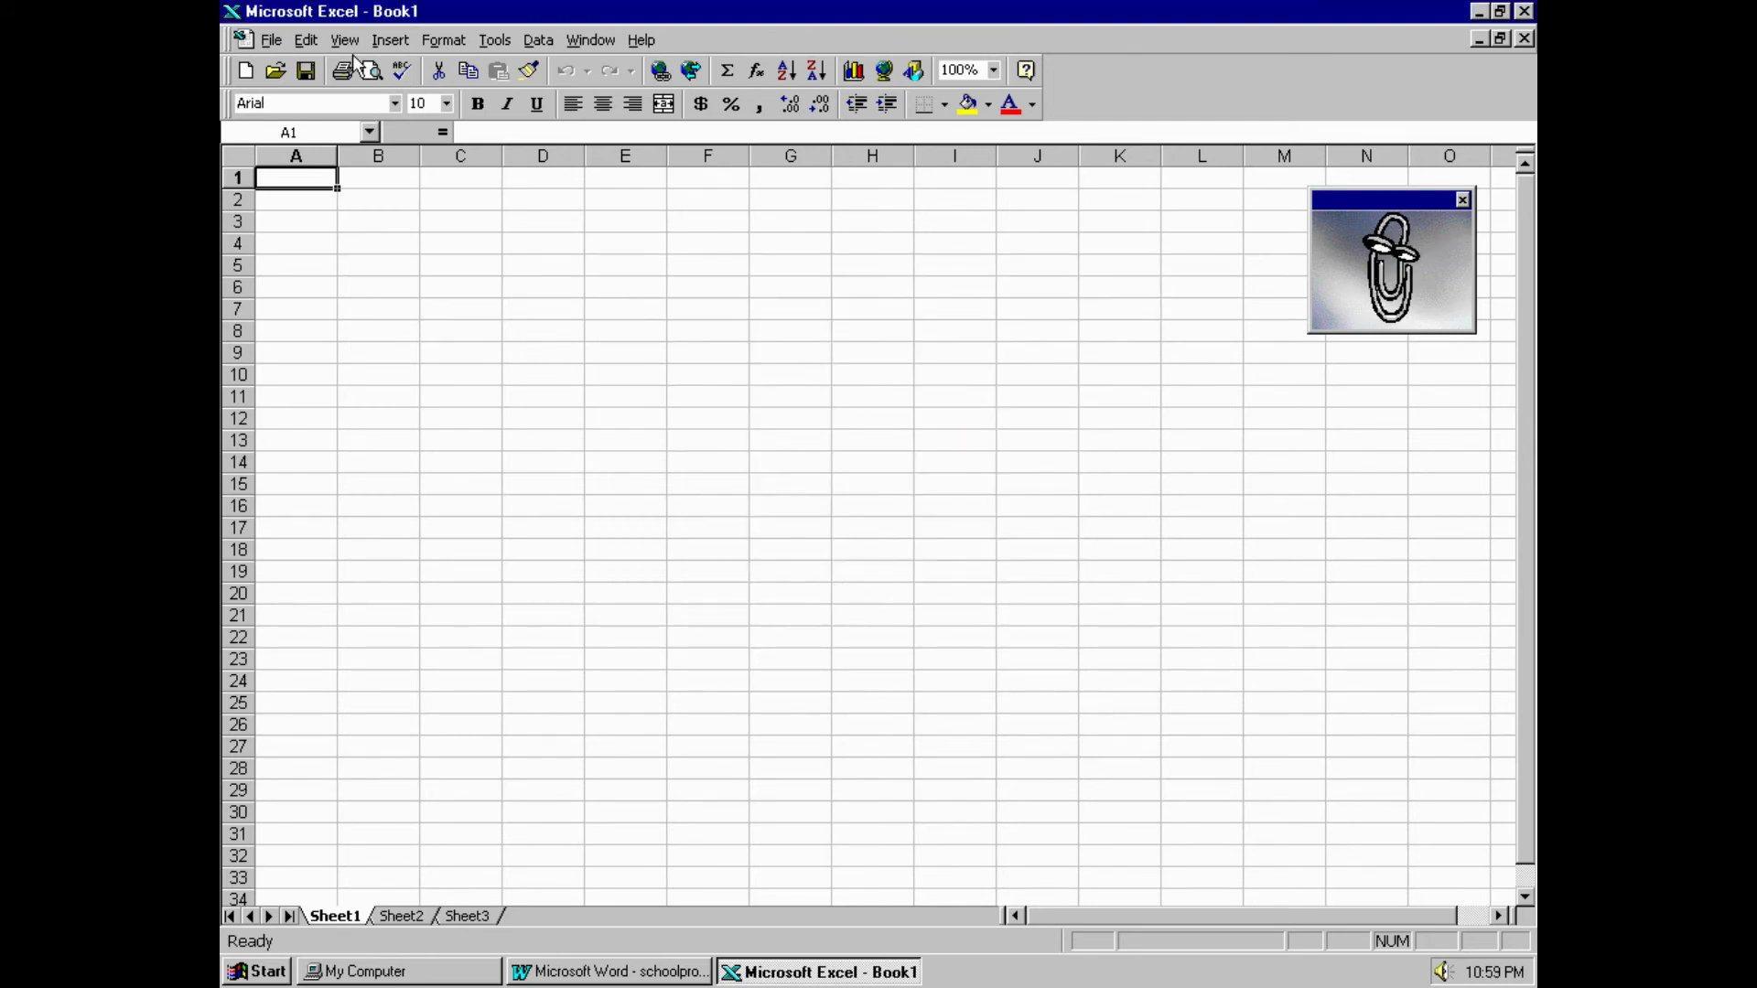
# Review the Transition and Calculation settings in Excel's Options and close them unchanged
pyautogui.click(423, 42)
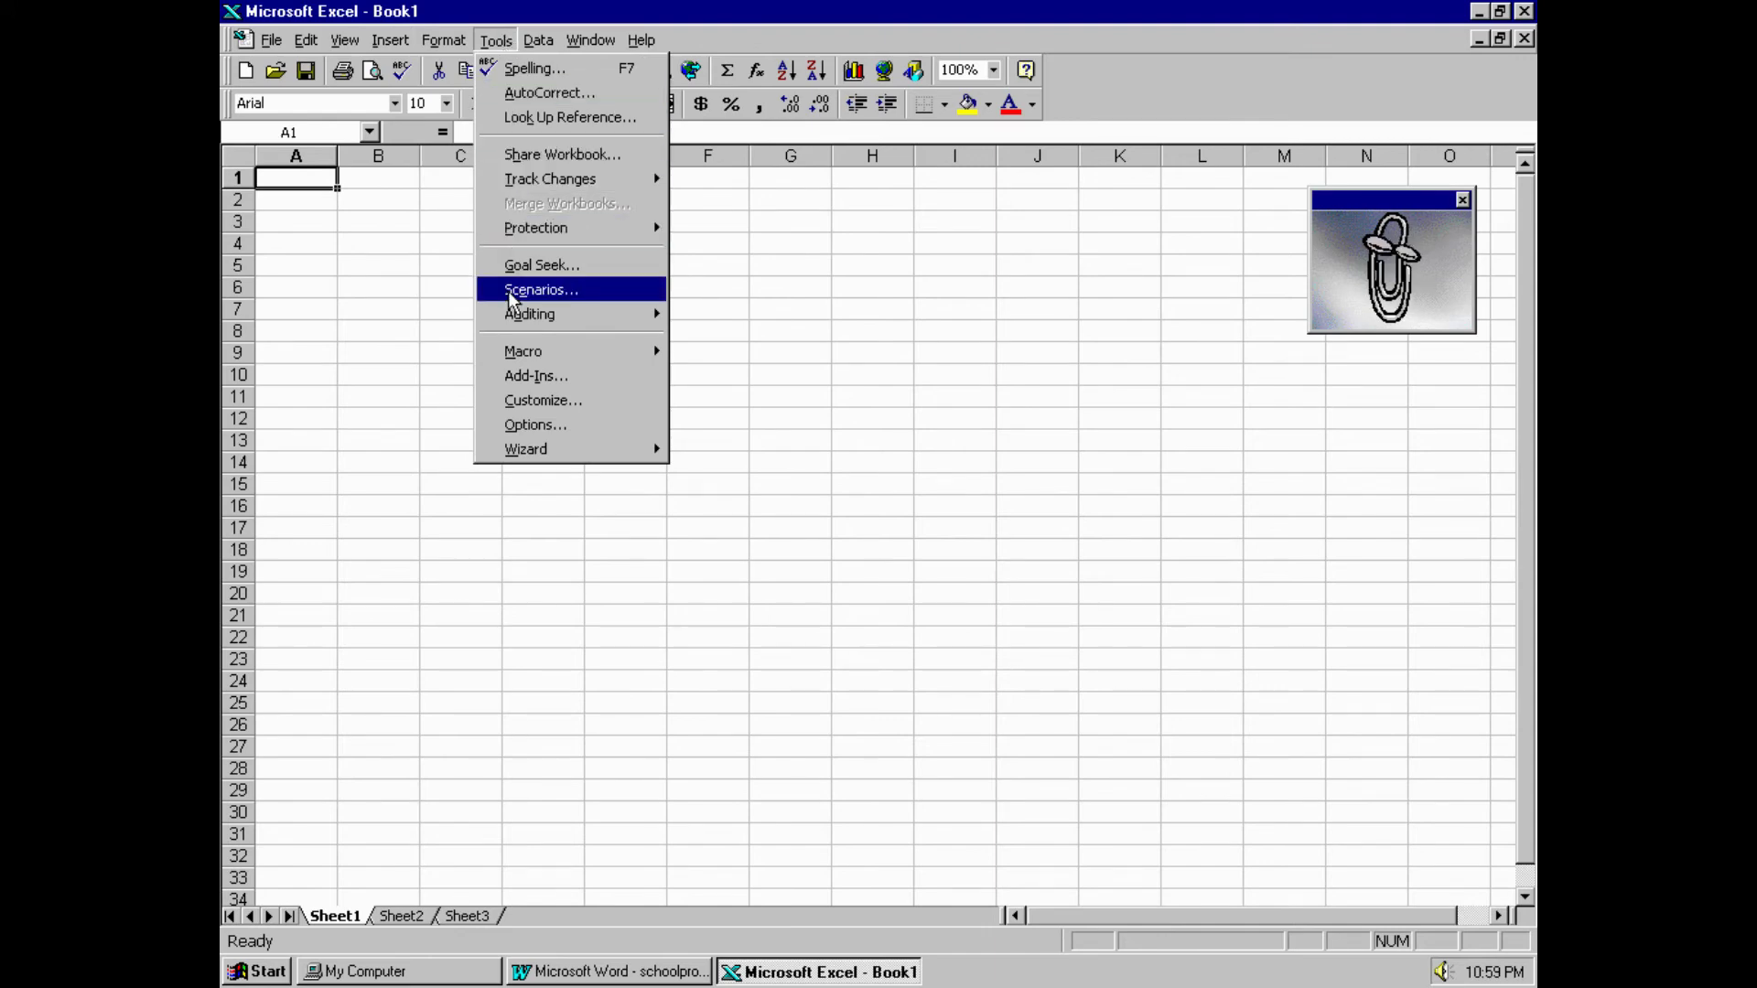
pyautogui.click(547, 426)
pyautogui.click(719, 267)
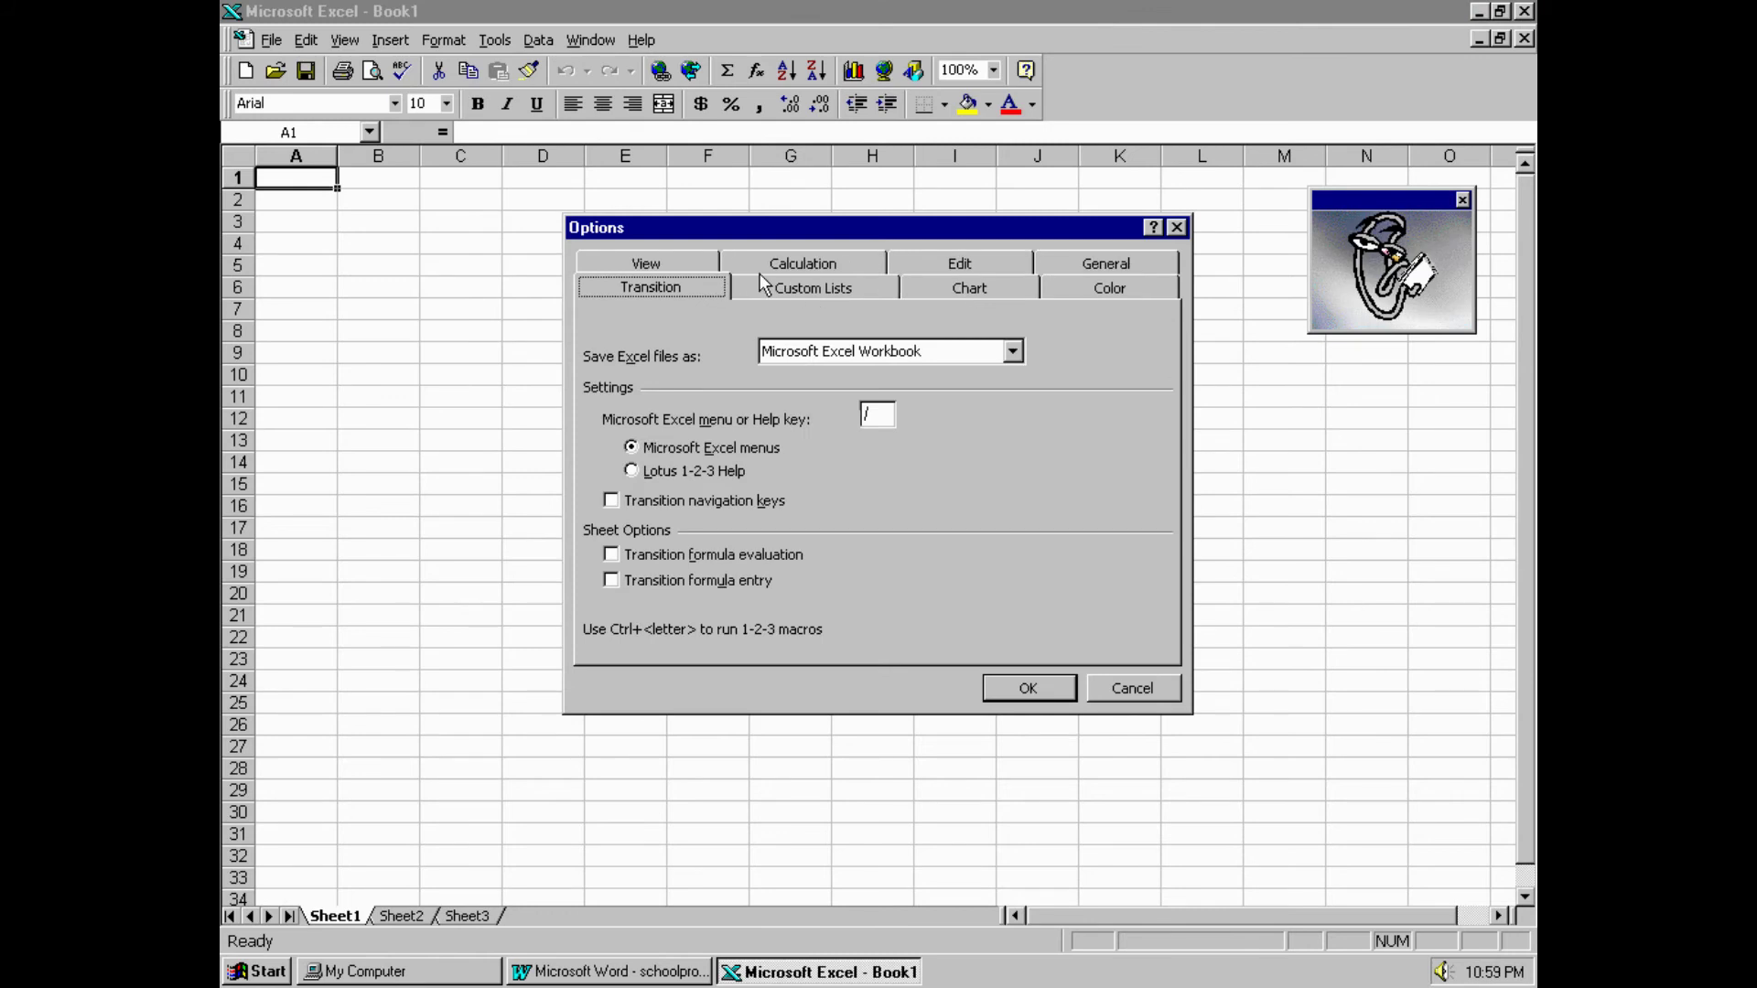
pyautogui.click(759, 271)
pyautogui.click(1176, 227)
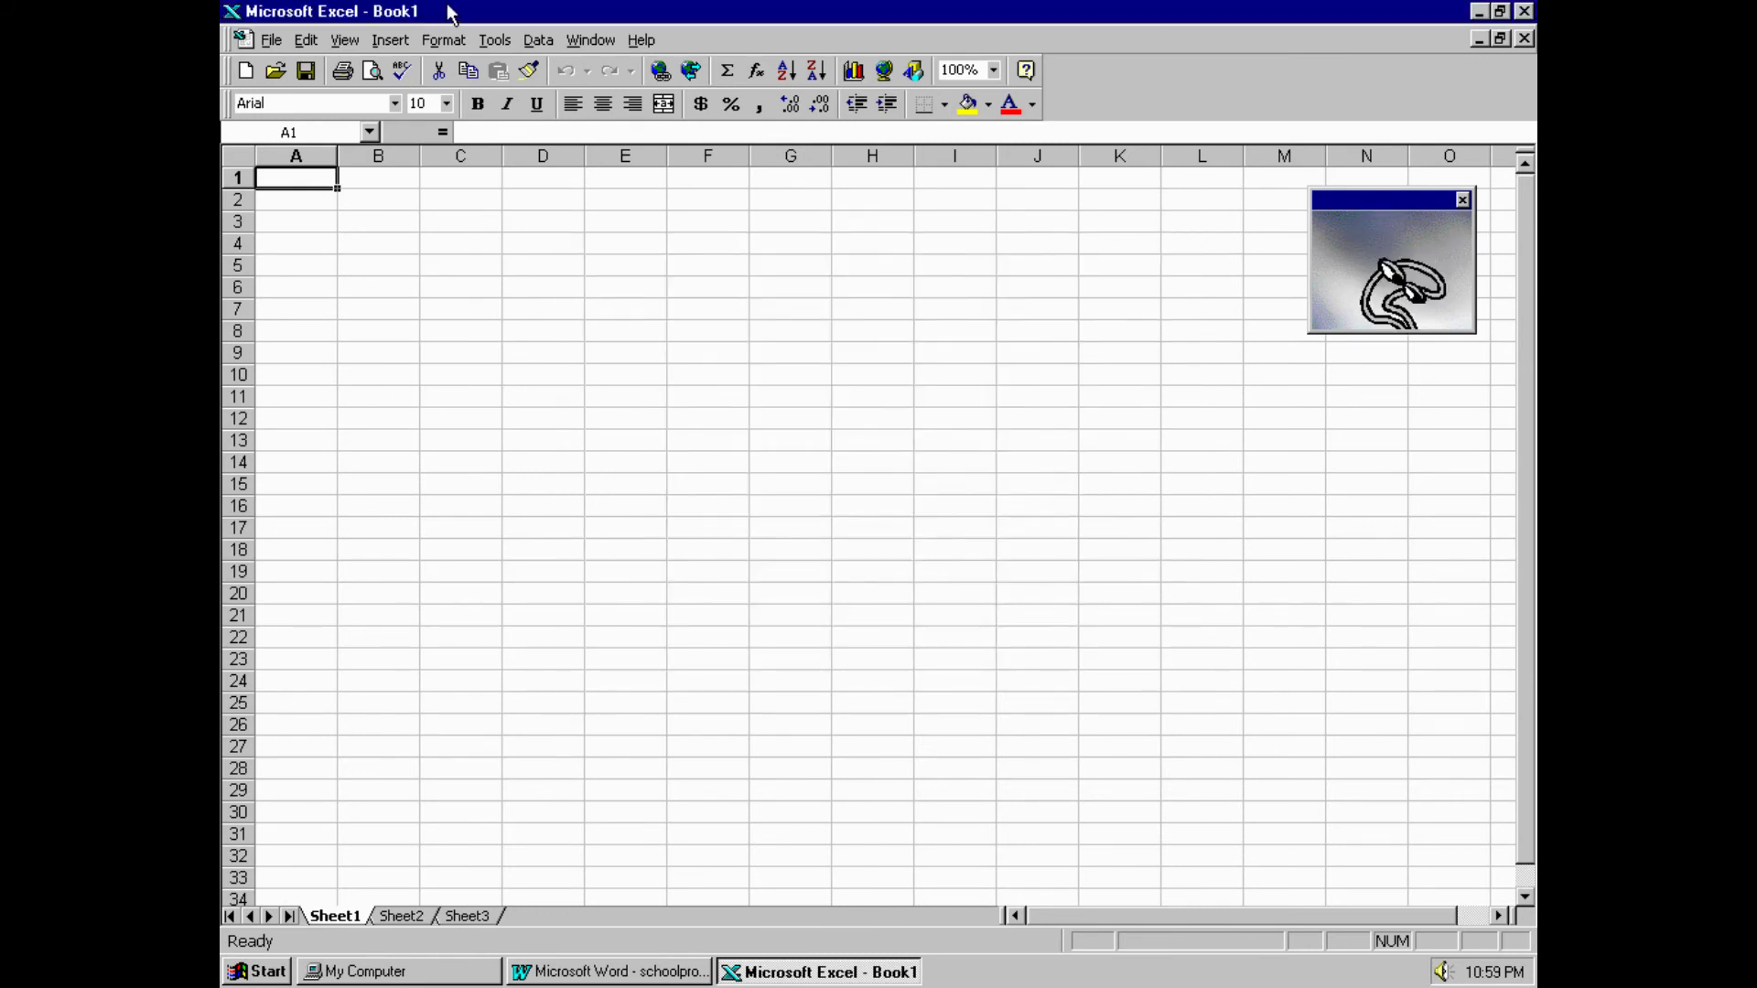
# Open the Style dialog, close it unchanged, and browse the Insert and neighbouring menus
pyautogui.click(495, 40)
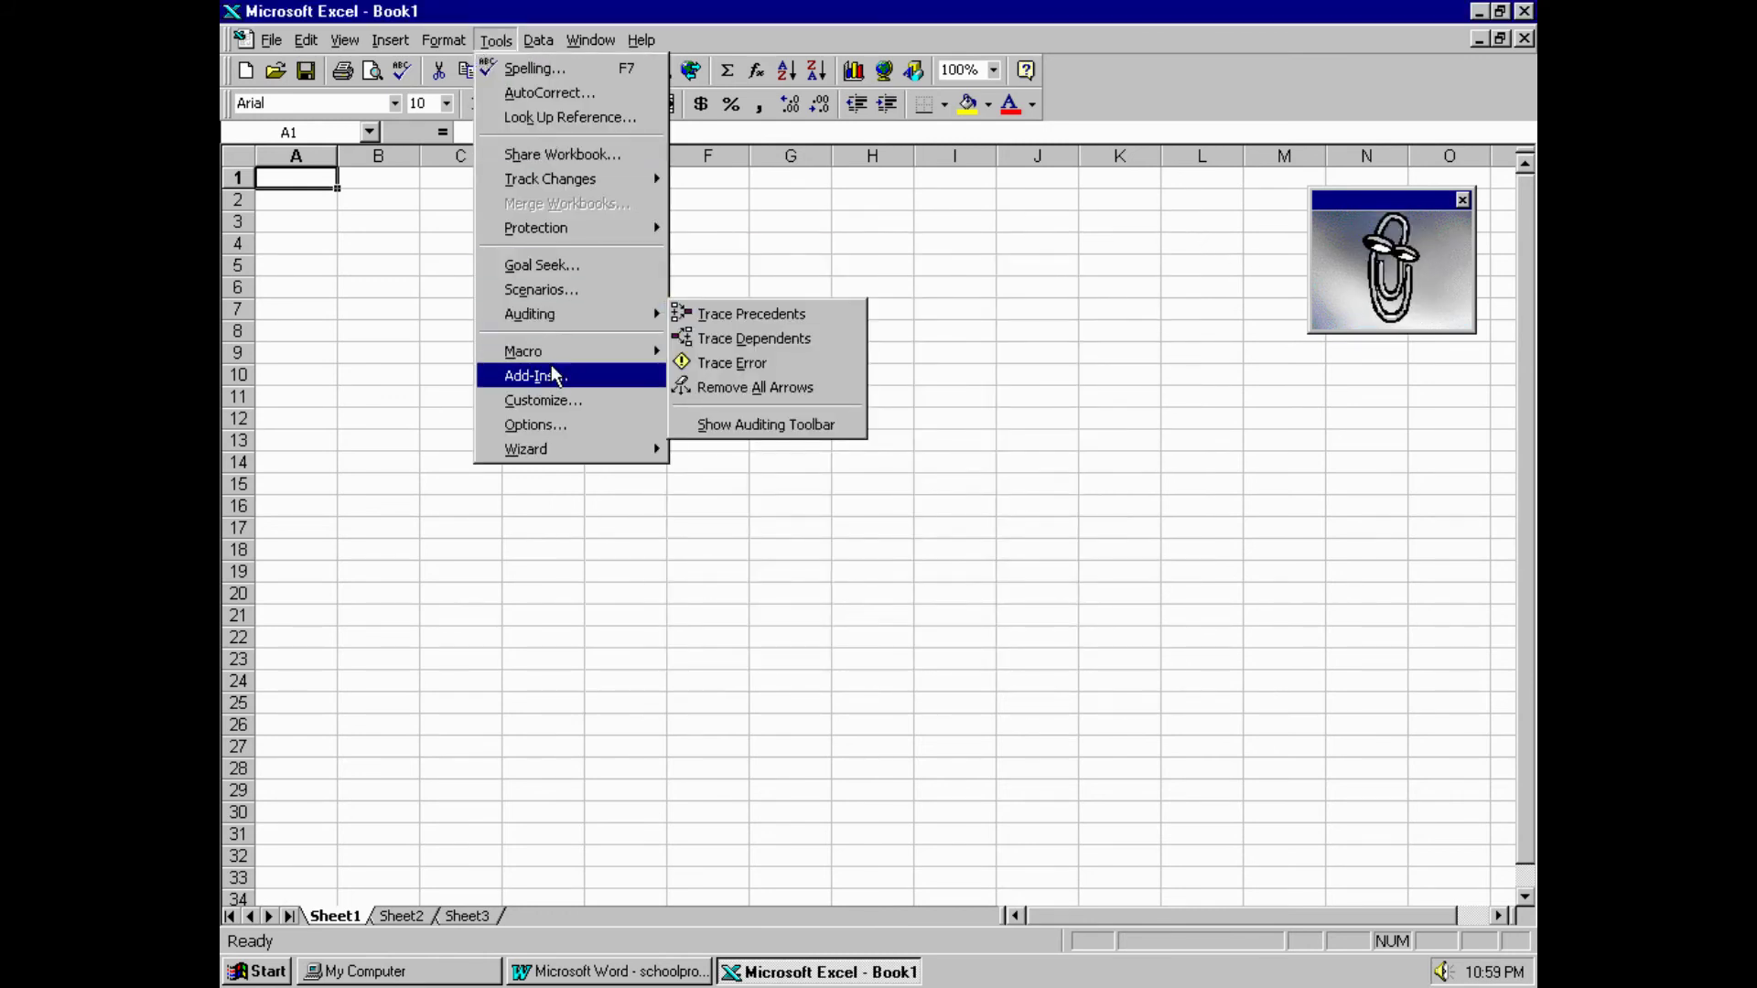
pyautogui.moveTo(565, 357)
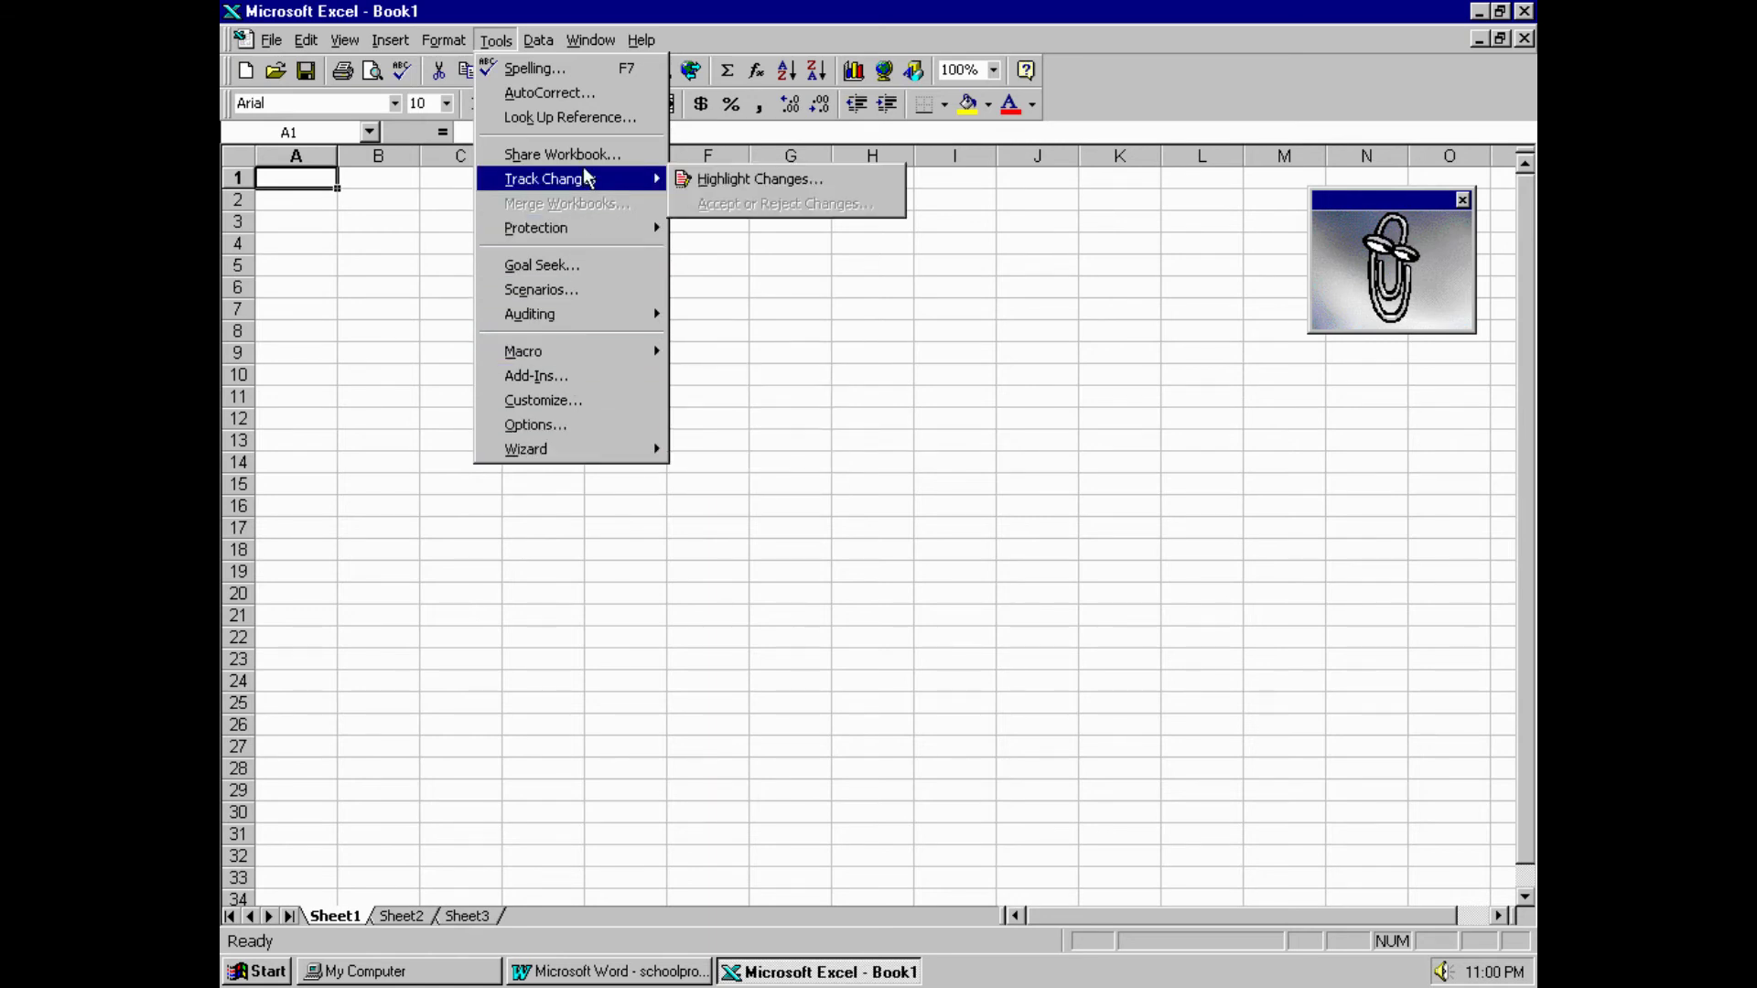
pyautogui.moveTo(448, 46)
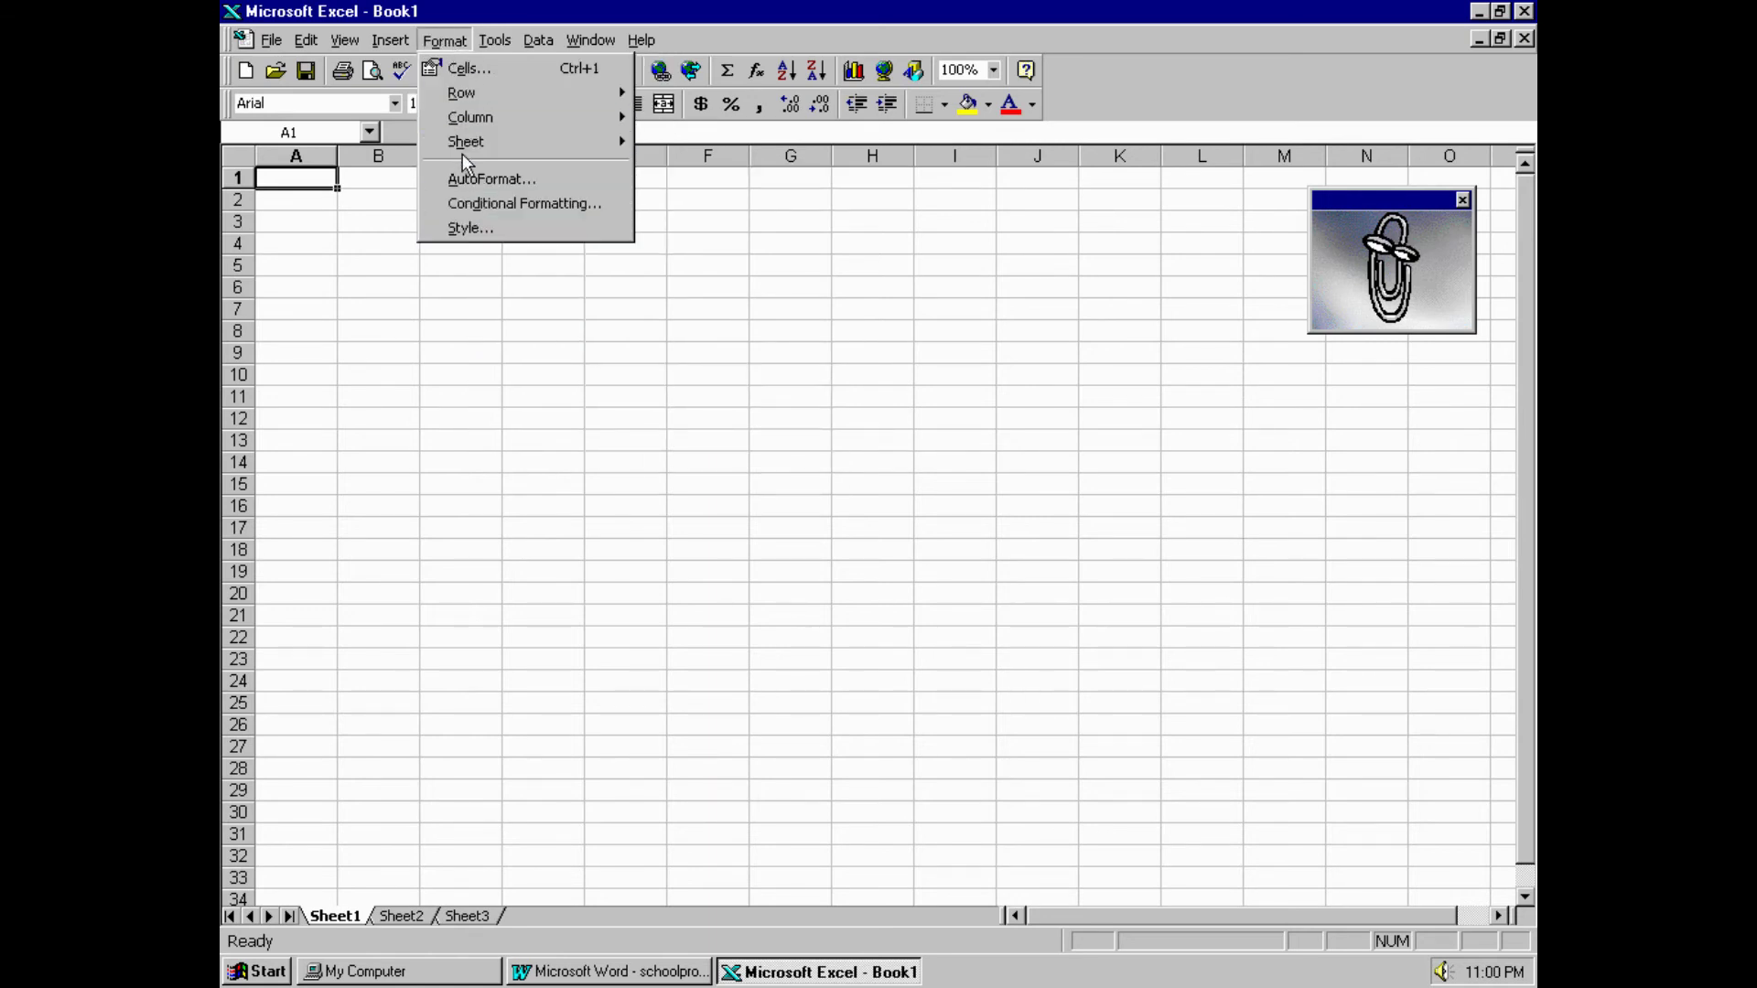
pyautogui.moveTo(468, 92)
pyautogui.click(471, 228)
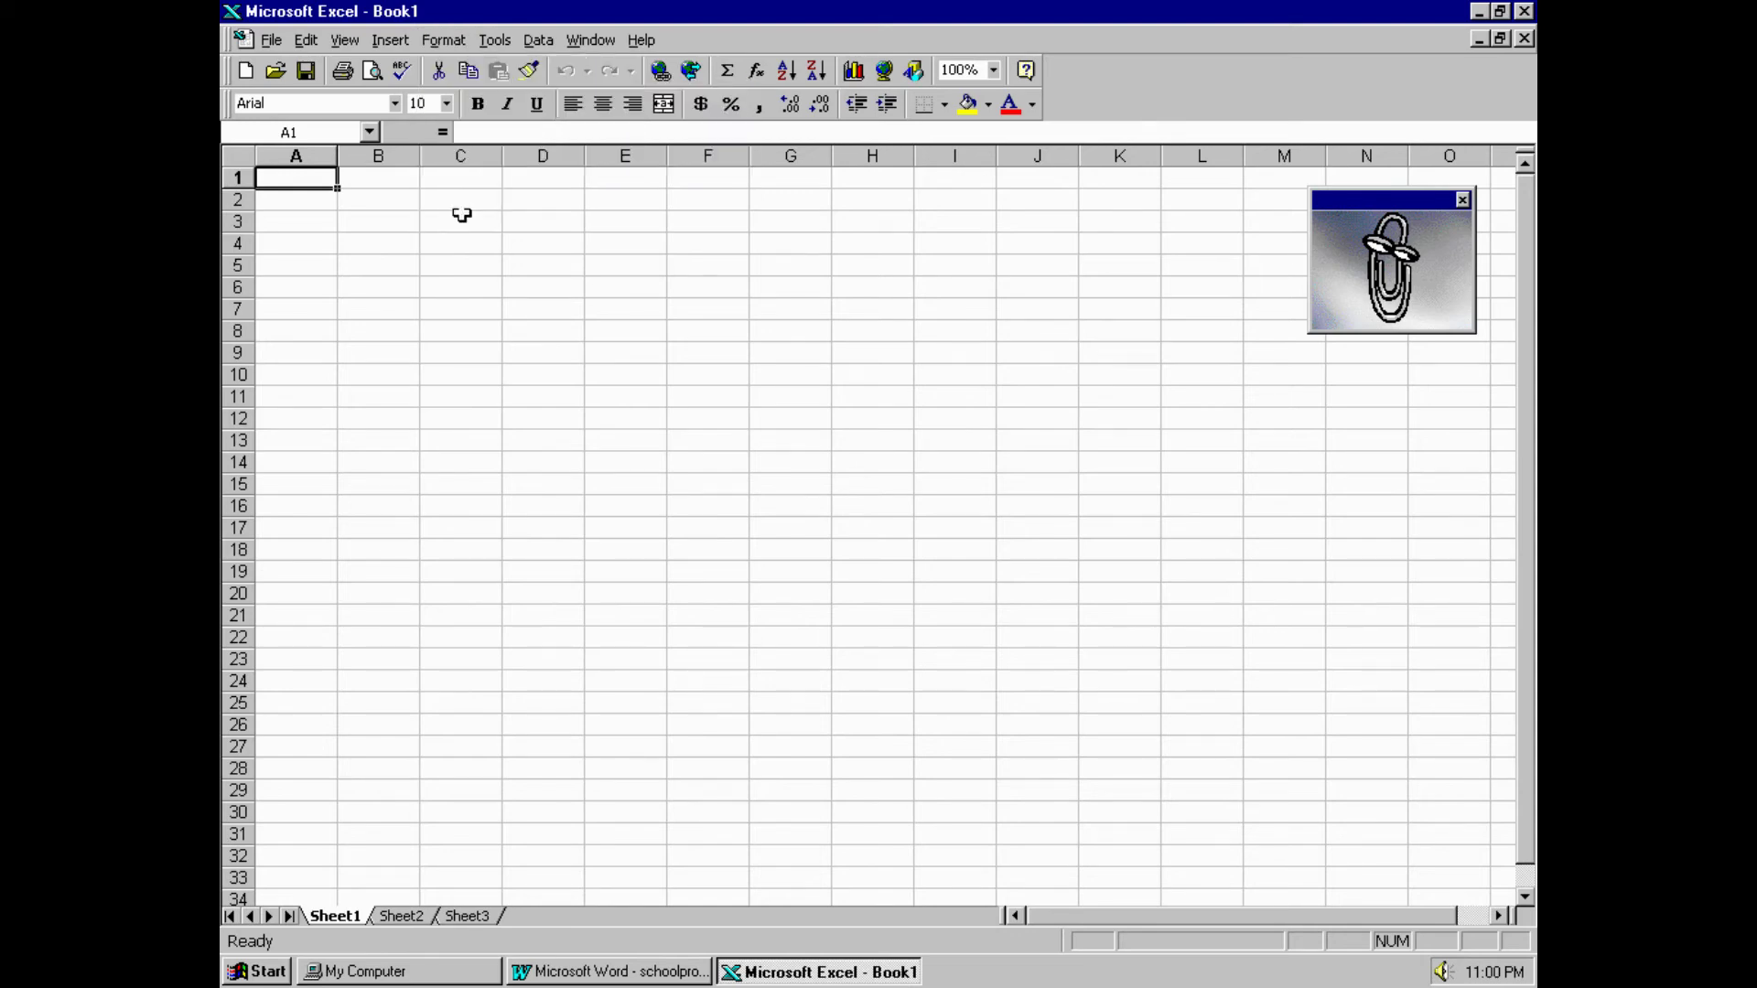
pyautogui.click(1109, 316)
pyautogui.click(443, 40)
pyautogui.moveTo(407, 40)
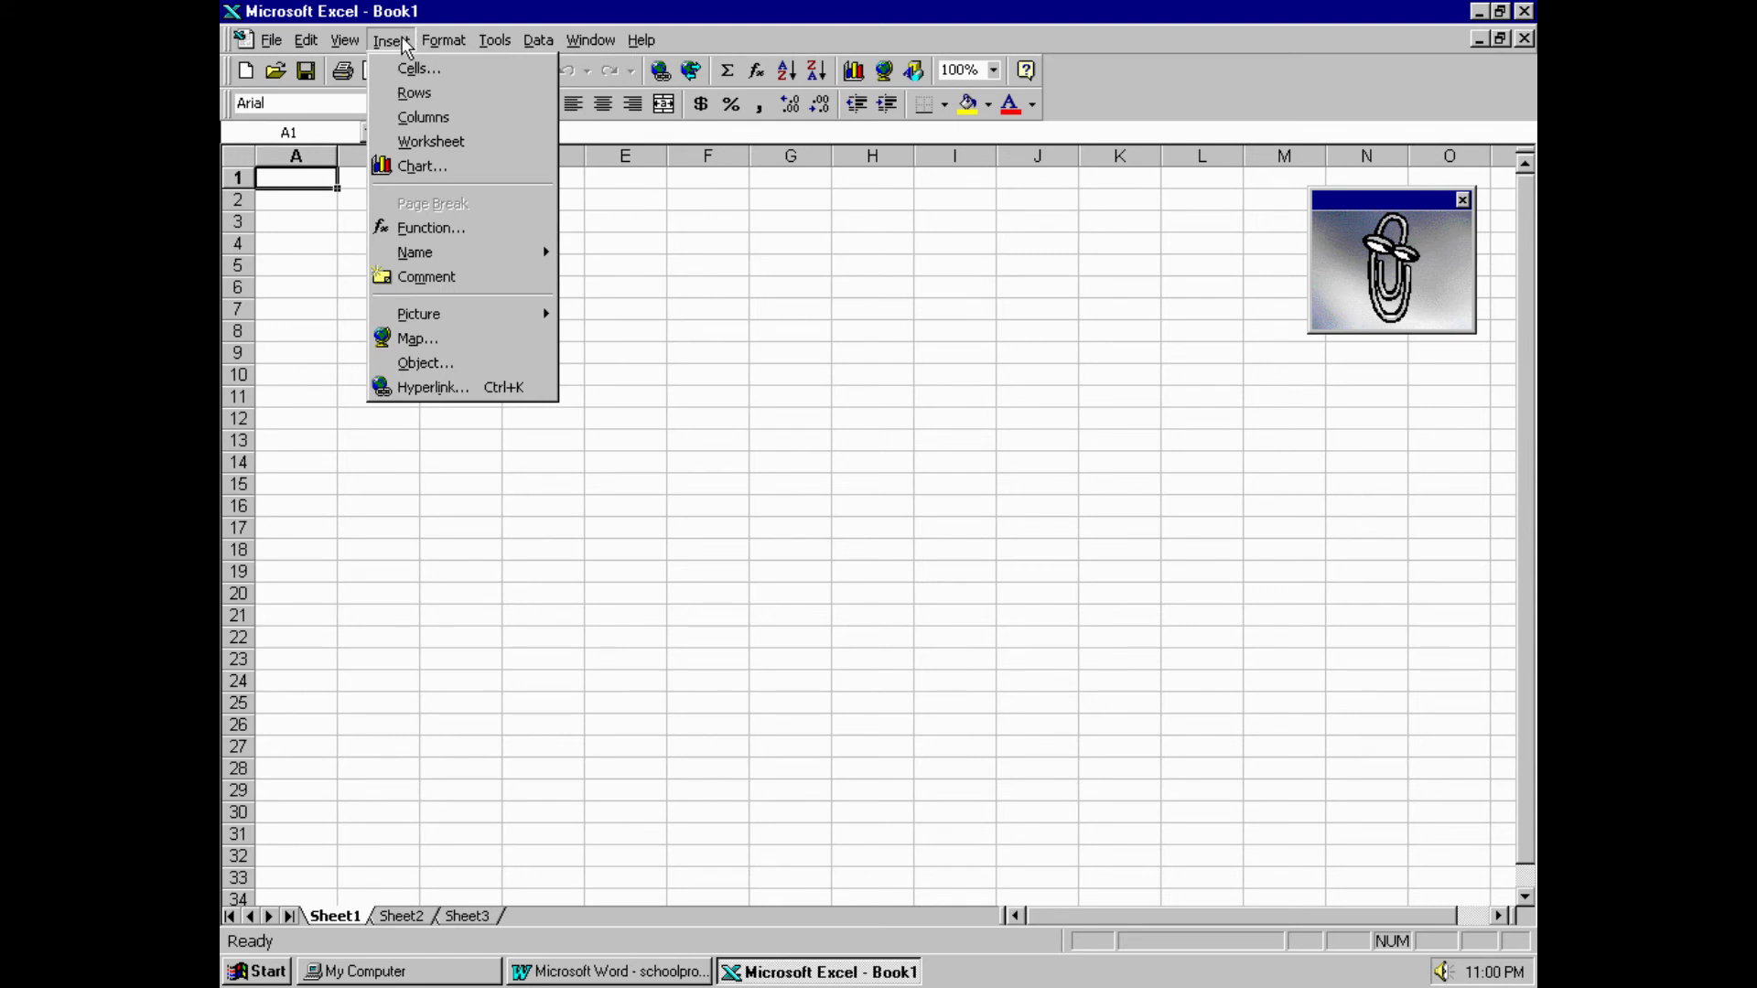
pyautogui.moveTo(340, 41)
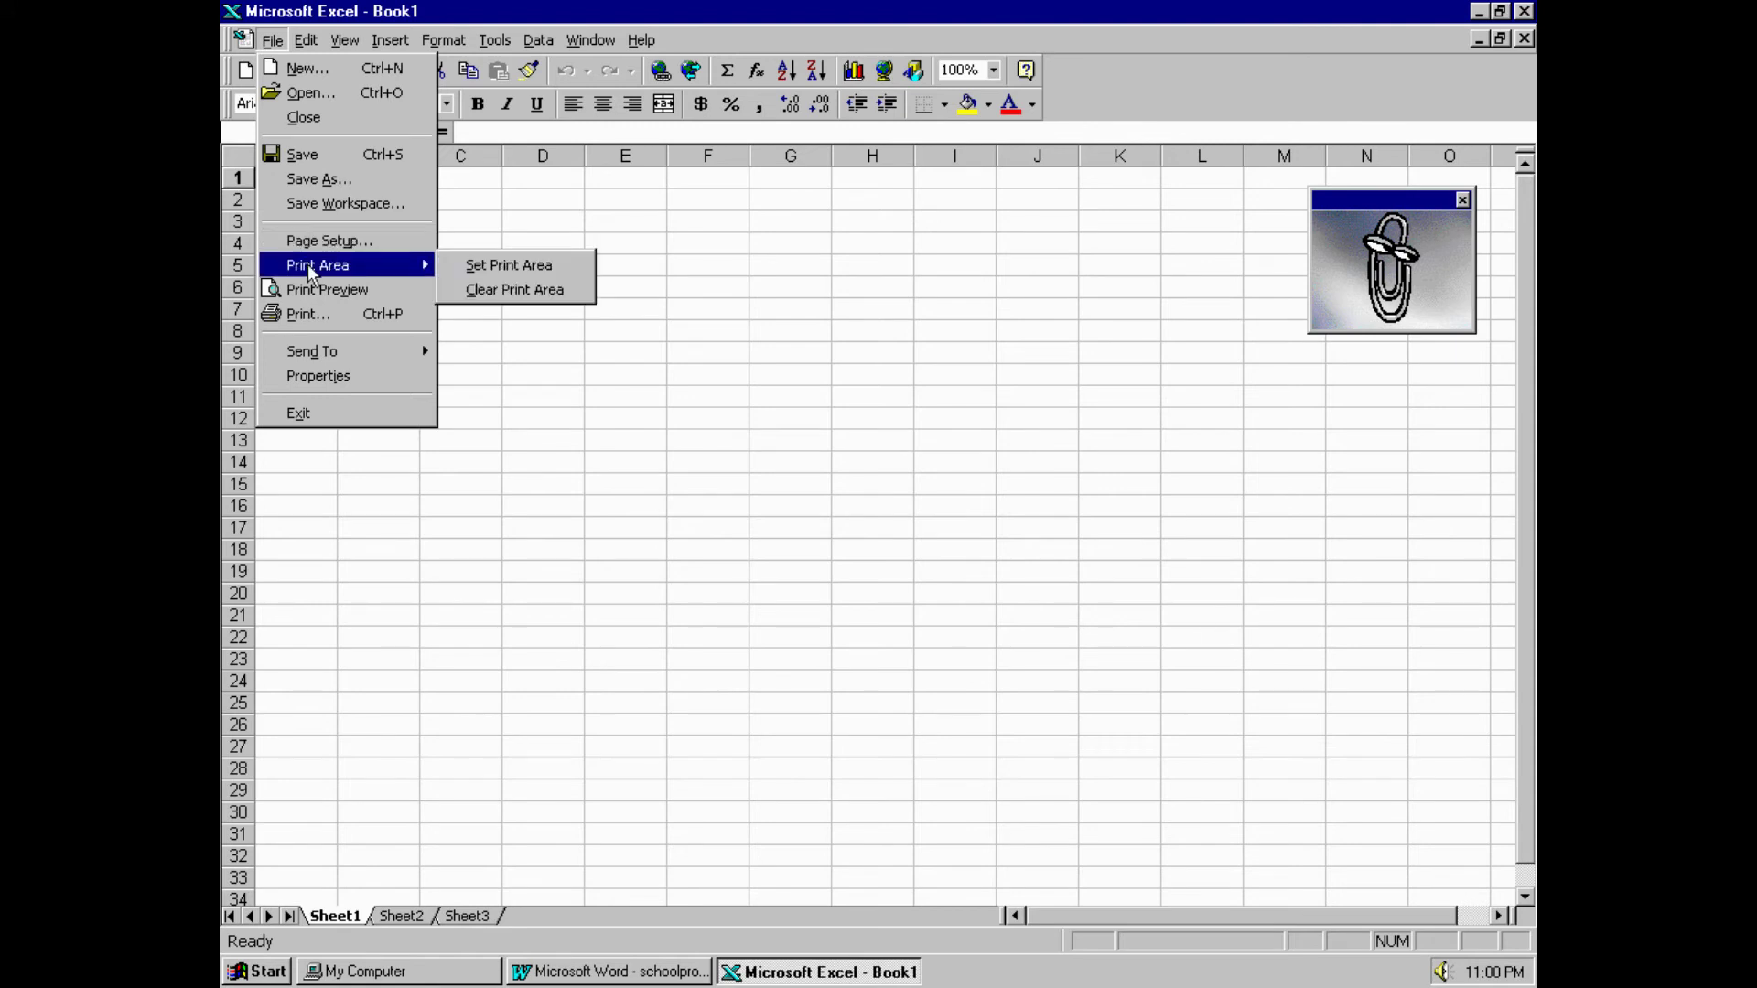
# View Book1's Contents summary in Properties, close the dialog, and glance at the Window menu
pyautogui.click(326, 382)
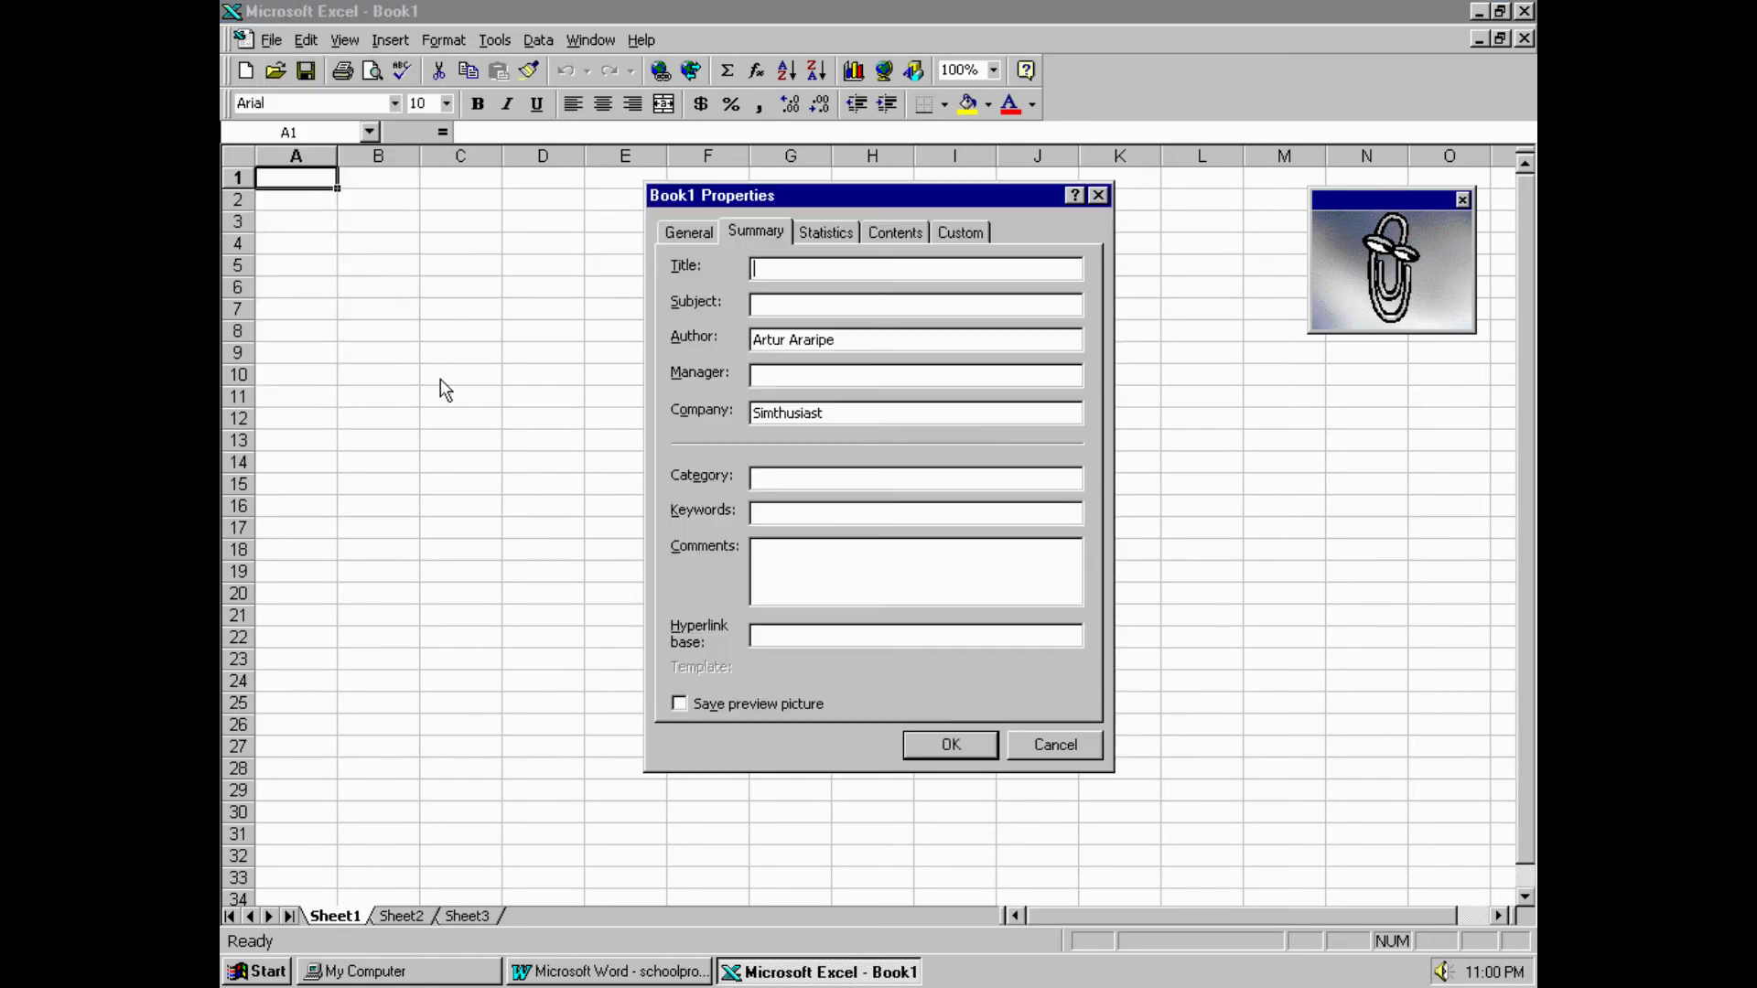
pyautogui.click(889, 236)
pyautogui.click(1098, 196)
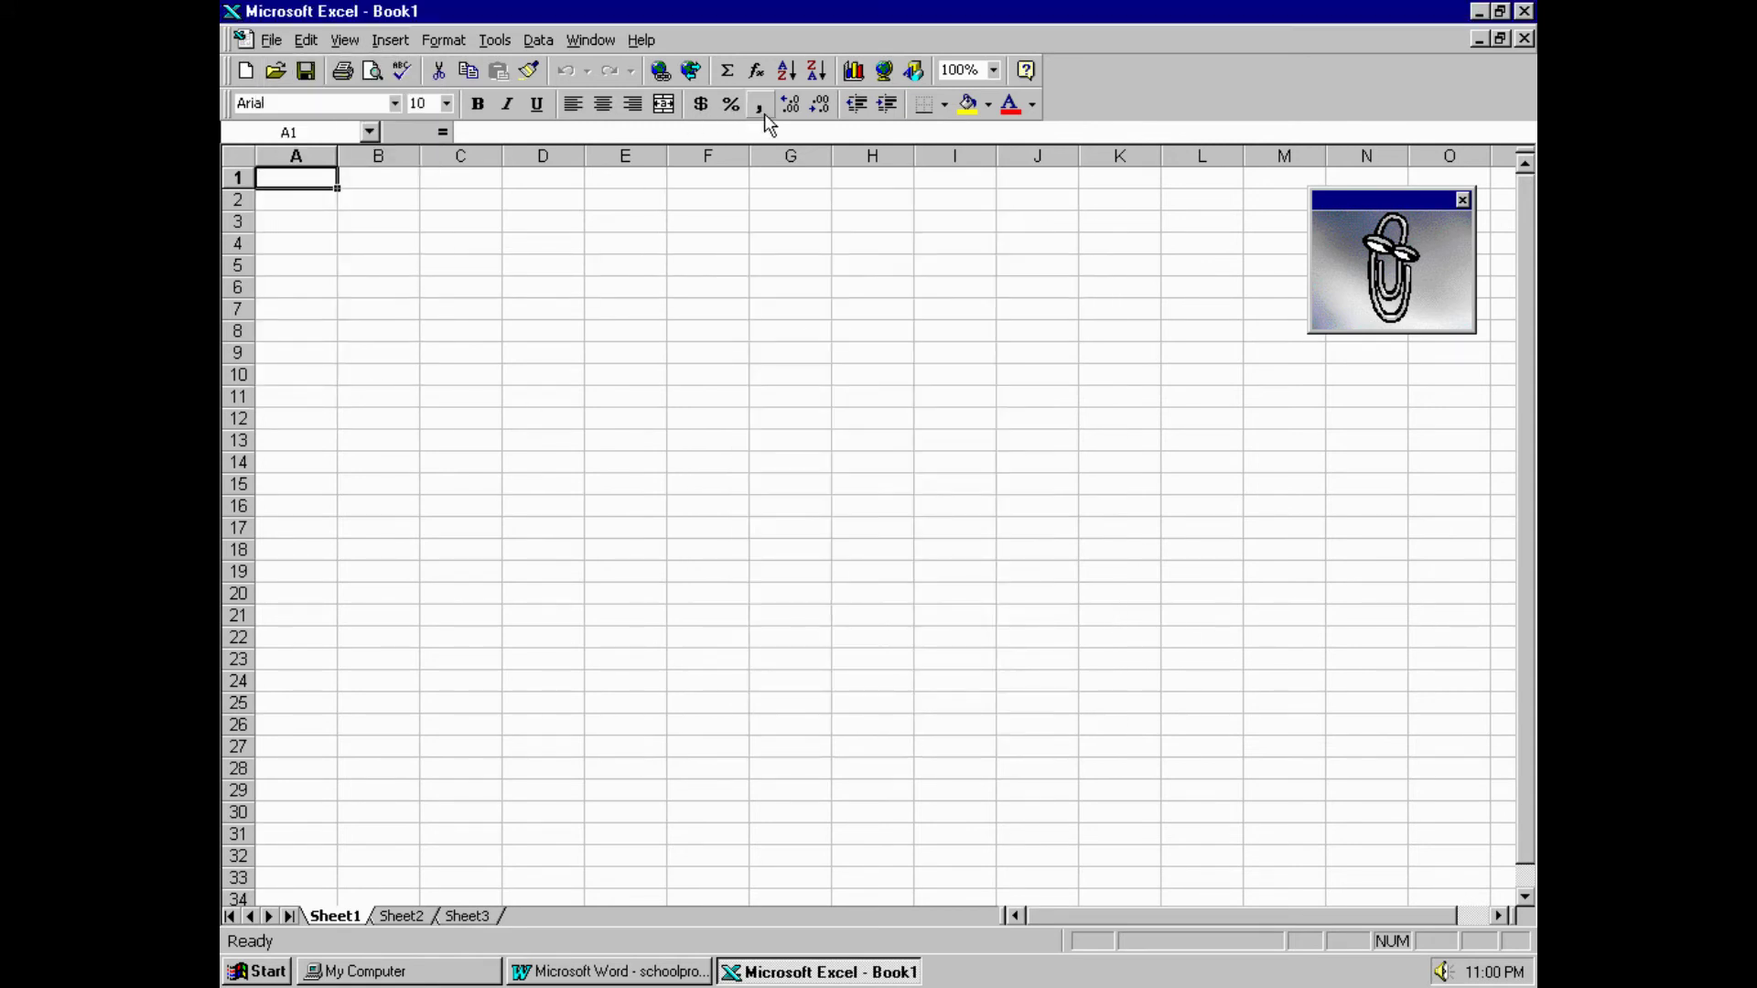
pyautogui.click(653, 42)
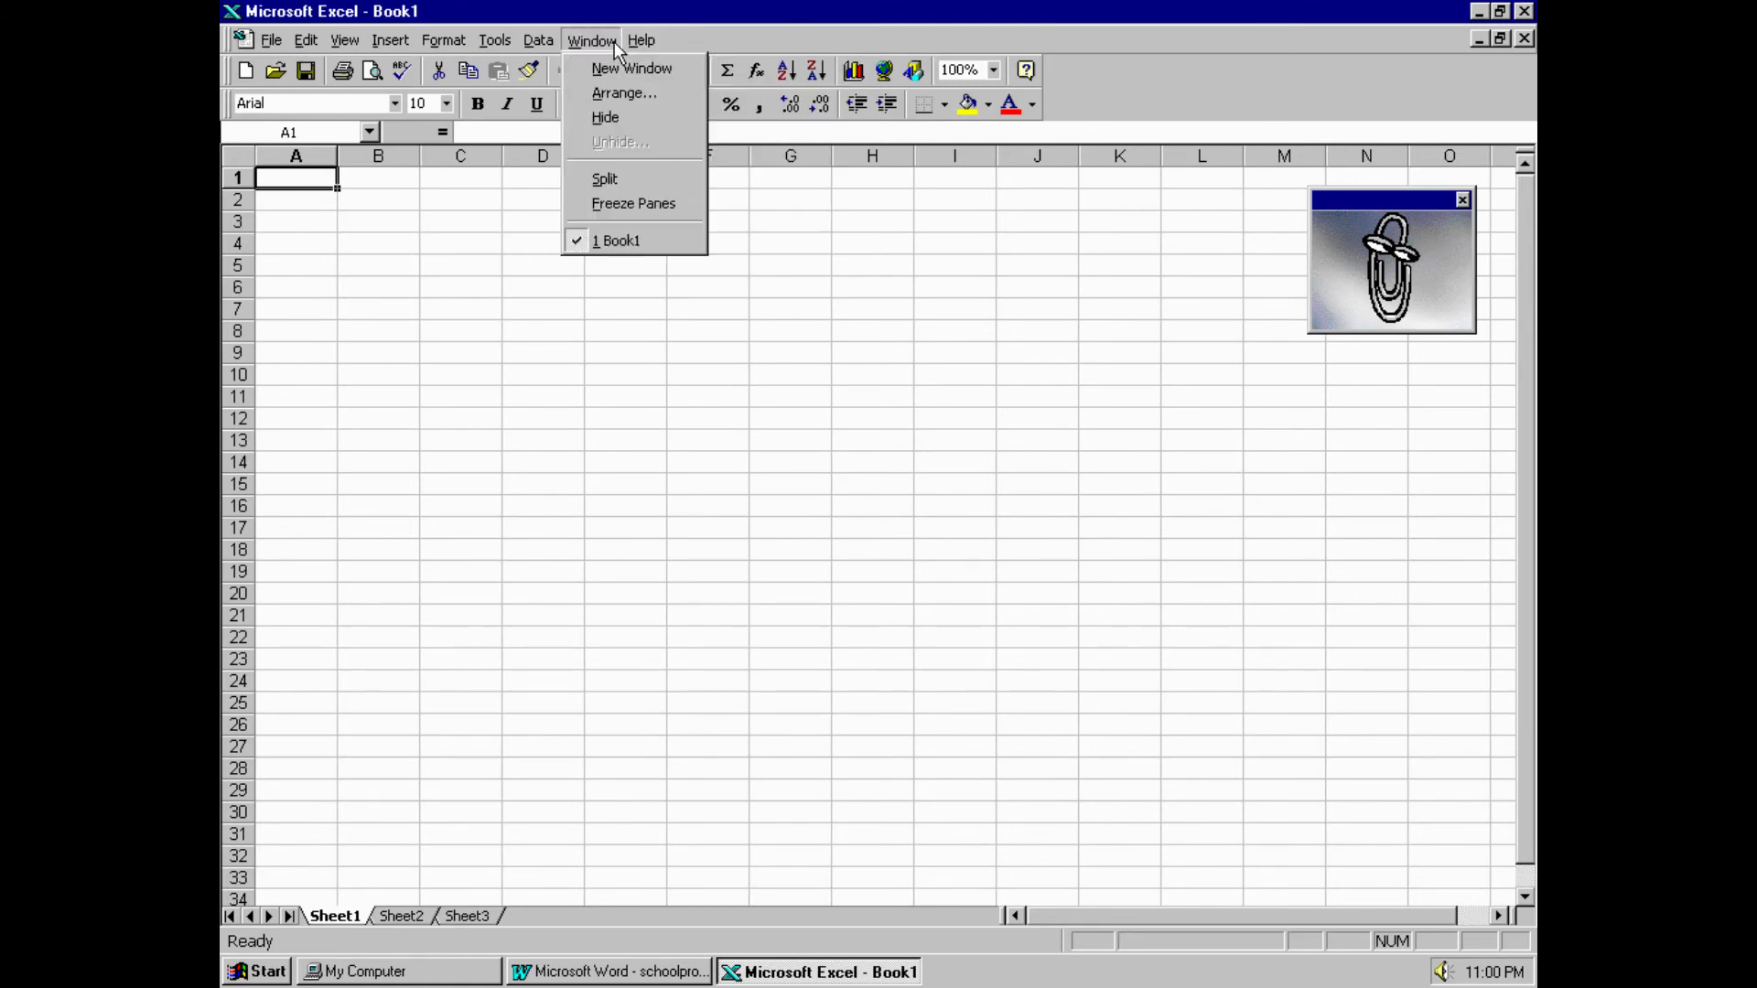
pyautogui.click(1293, 76)
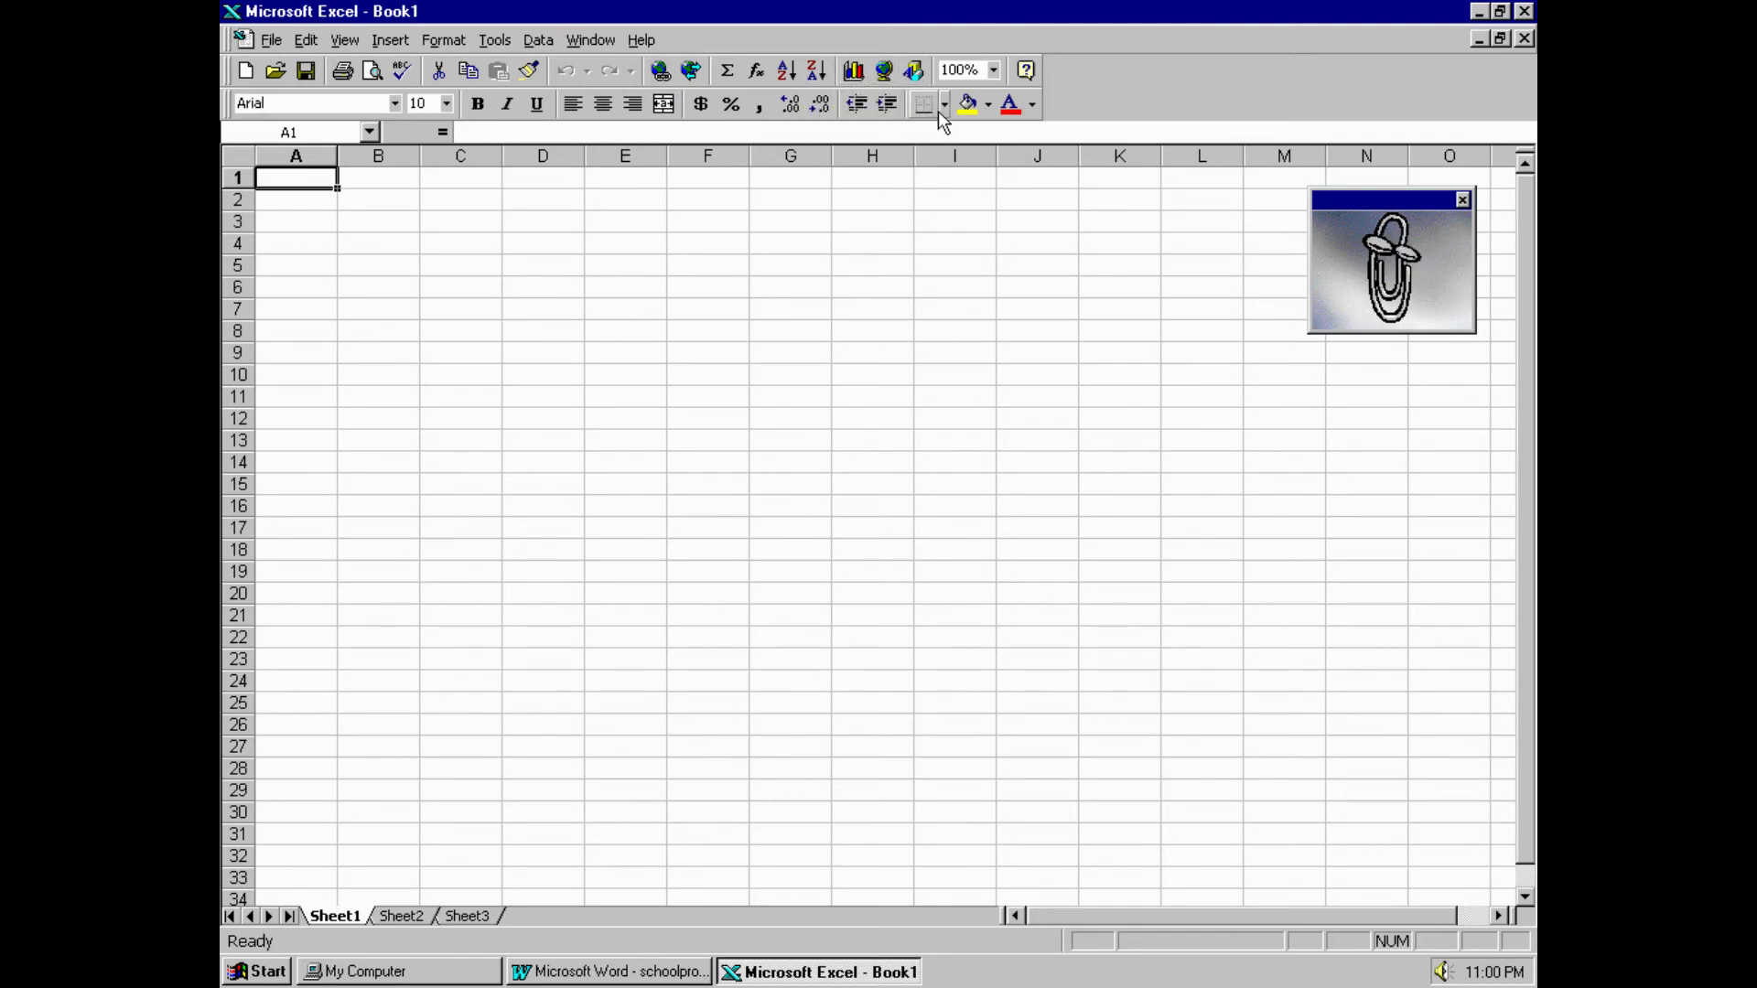
# Preview B&W Area, B&W Column, Blue Pie and Floating Bars custom chart types, then cancel the wizard
pyautogui.click(857, 80)
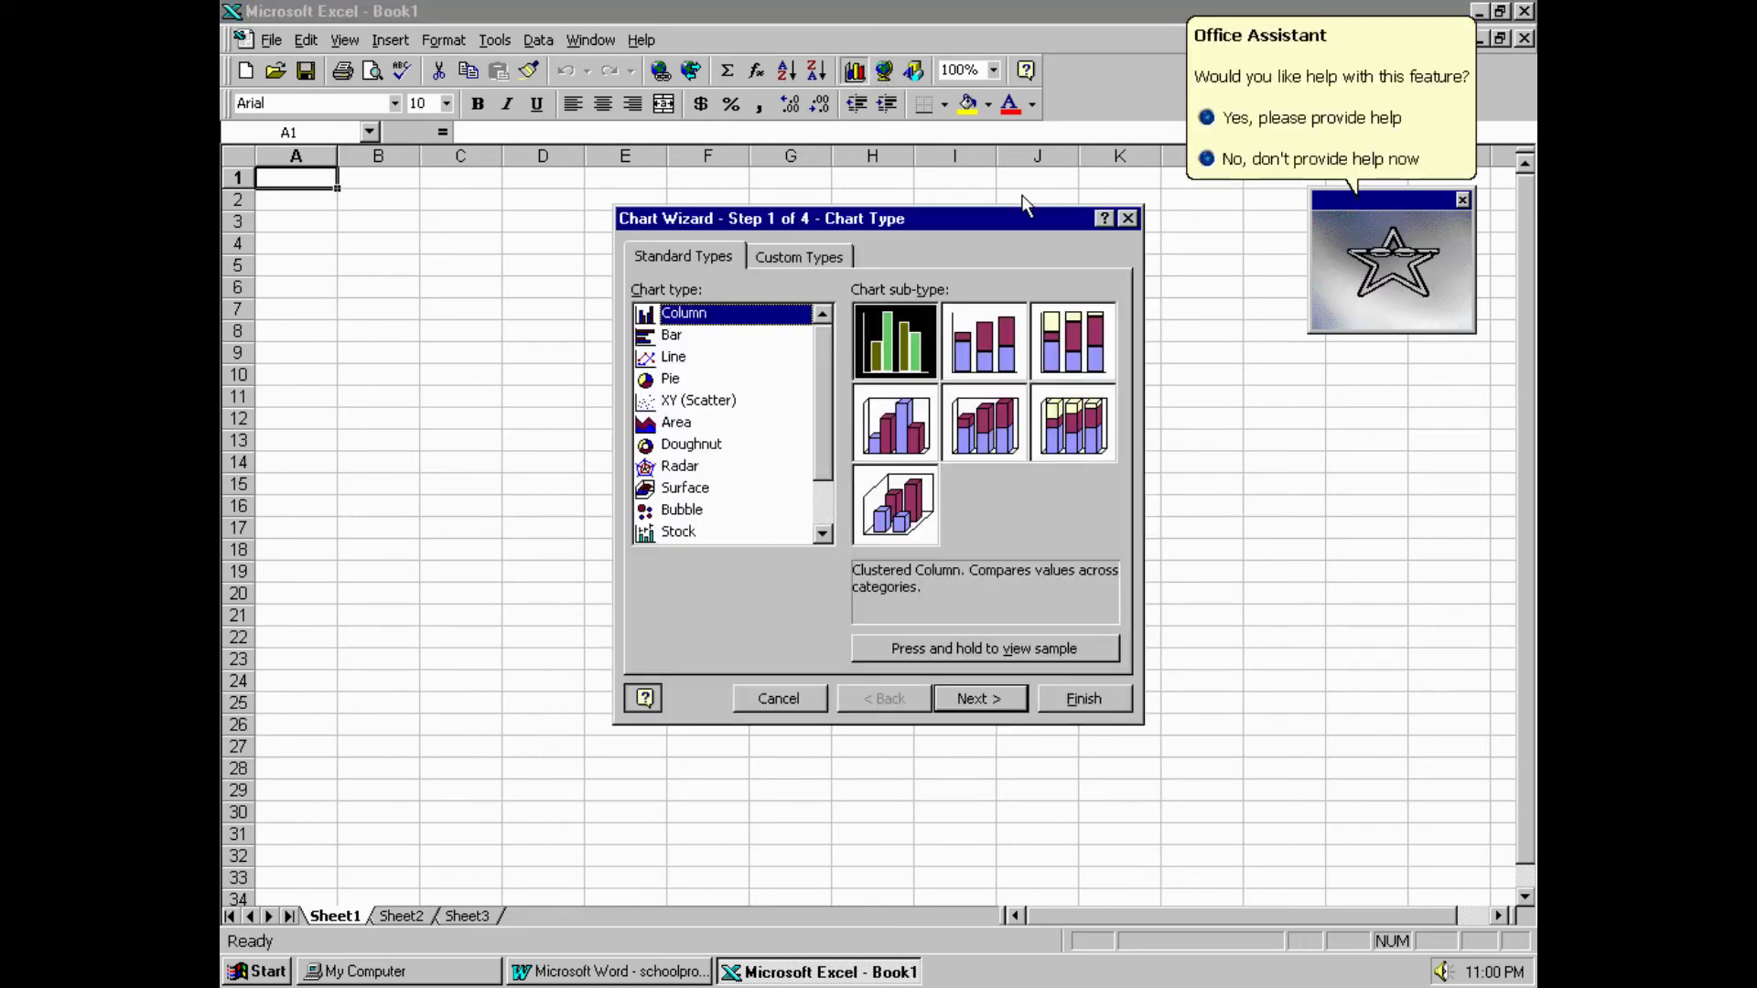
pyautogui.click(794, 254)
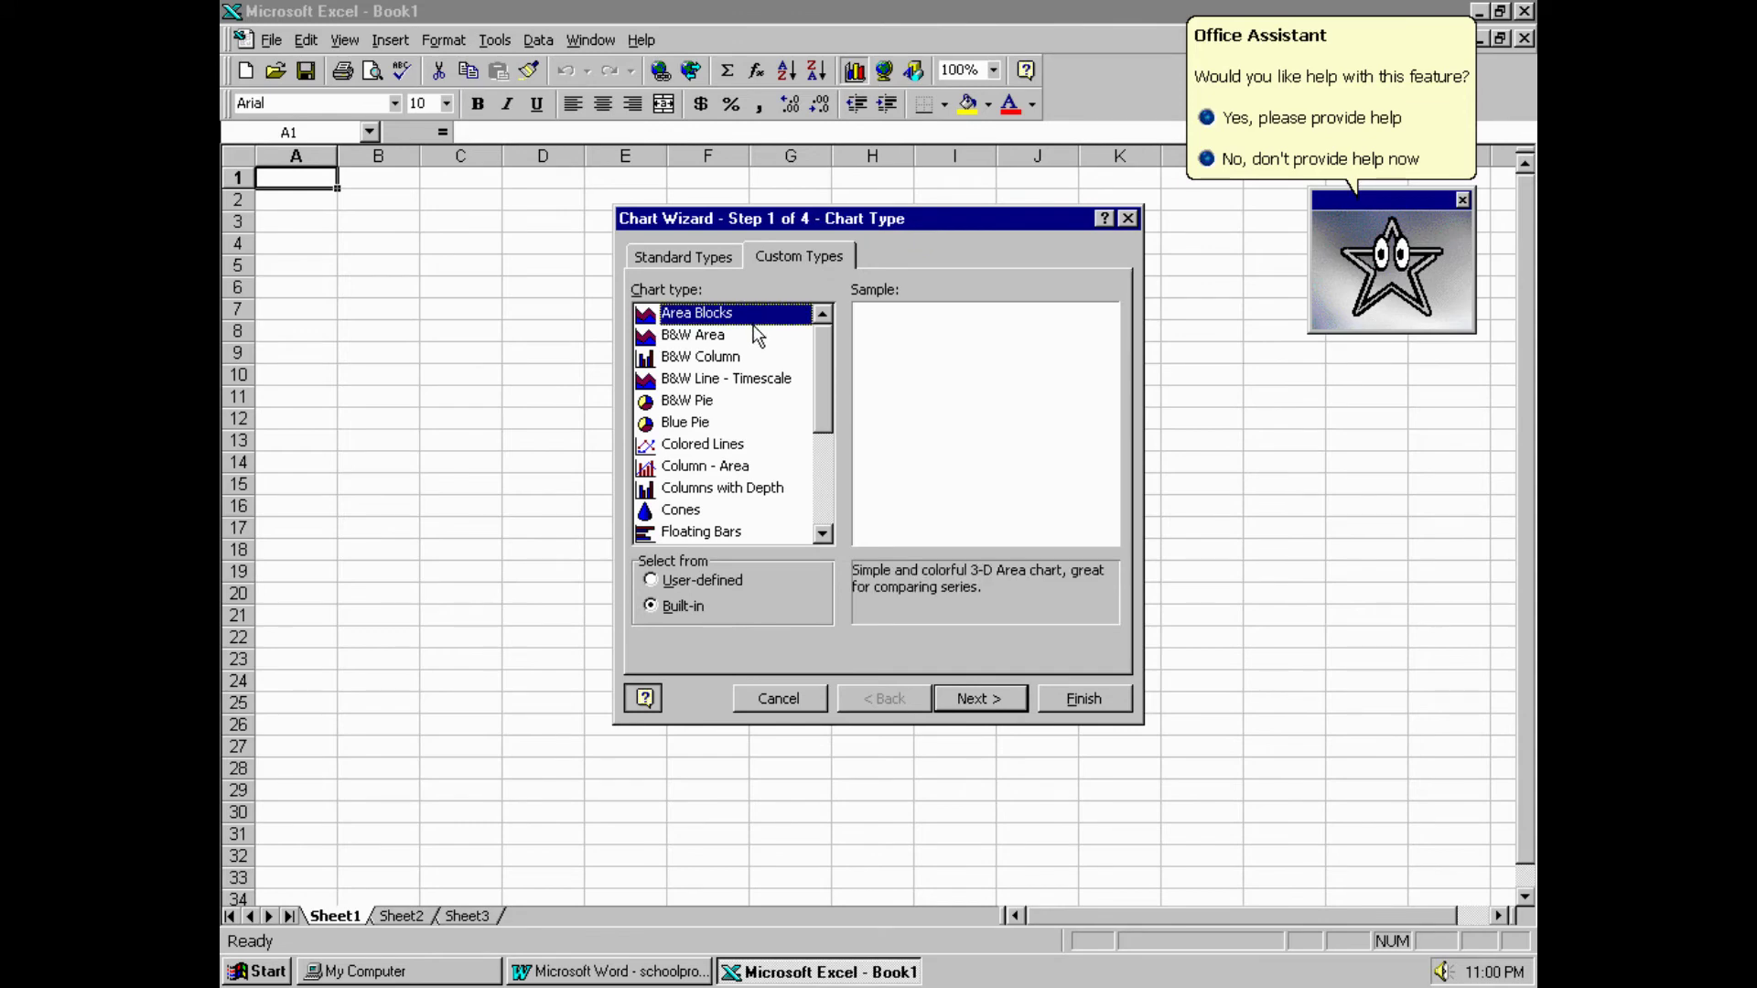
pyautogui.click(746, 336)
pyautogui.click(729, 358)
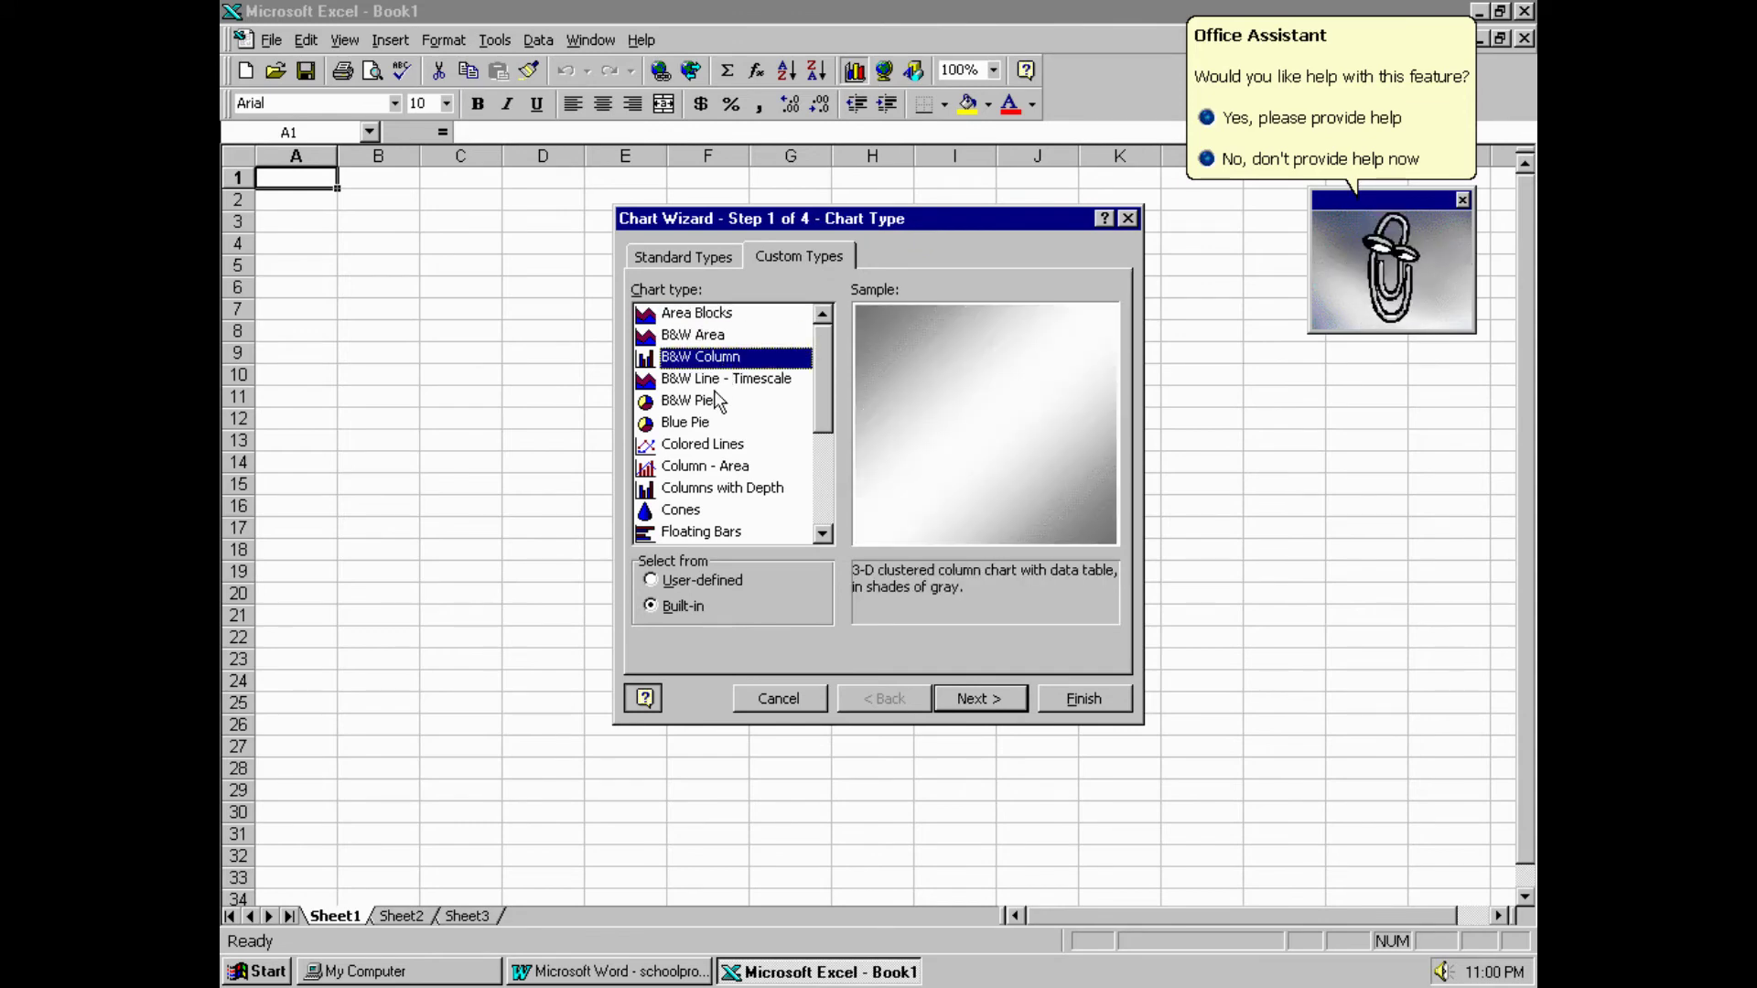
pyautogui.click(715, 421)
pyautogui.click(713, 532)
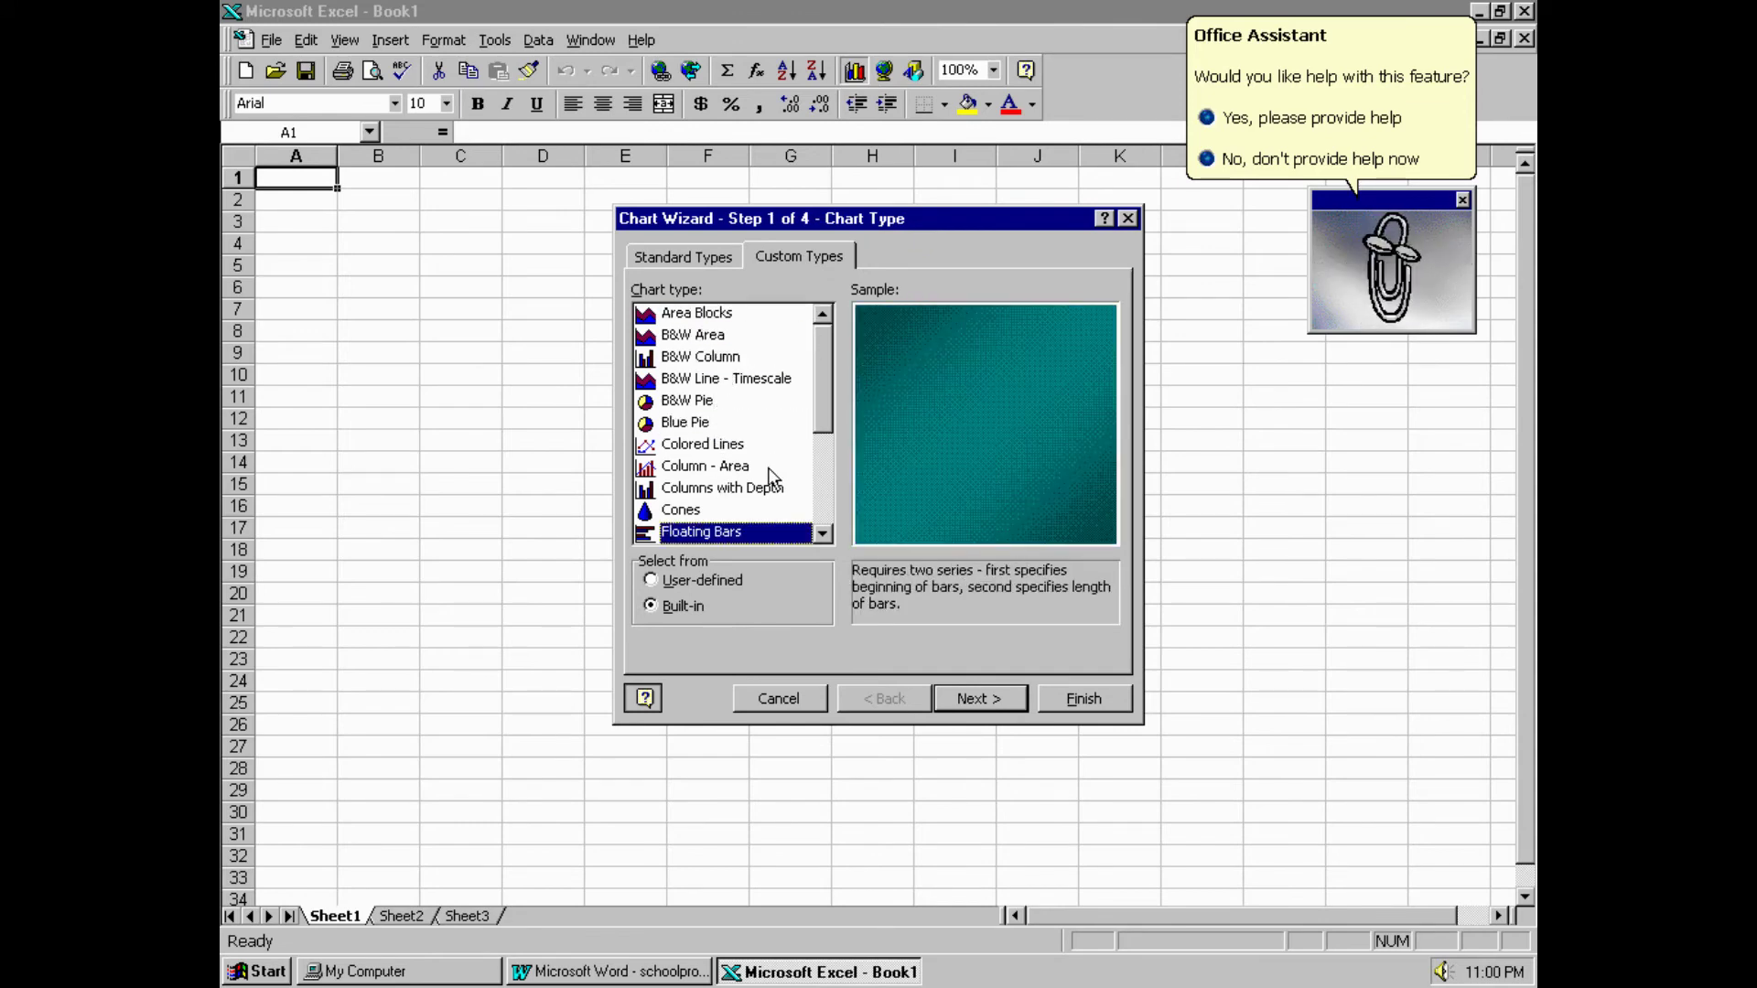
pyautogui.moveTo(820, 403); pyautogui.dragTo(820, 512)
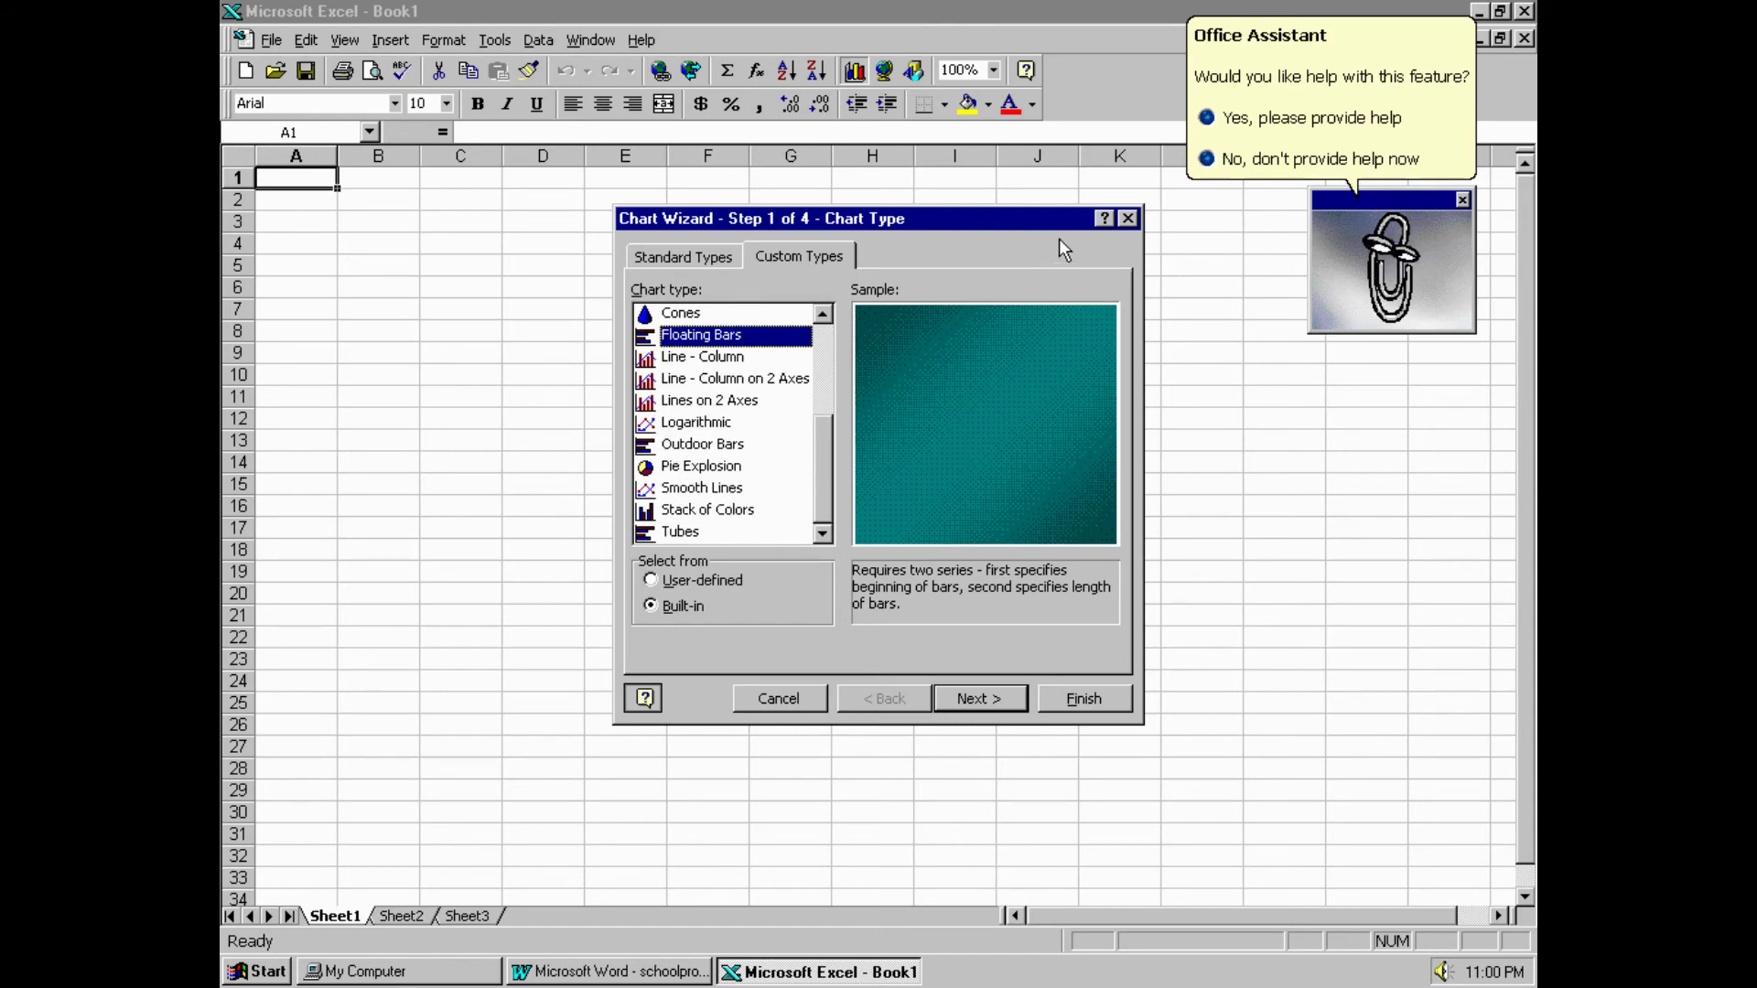
pyautogui.click(1127, 218)
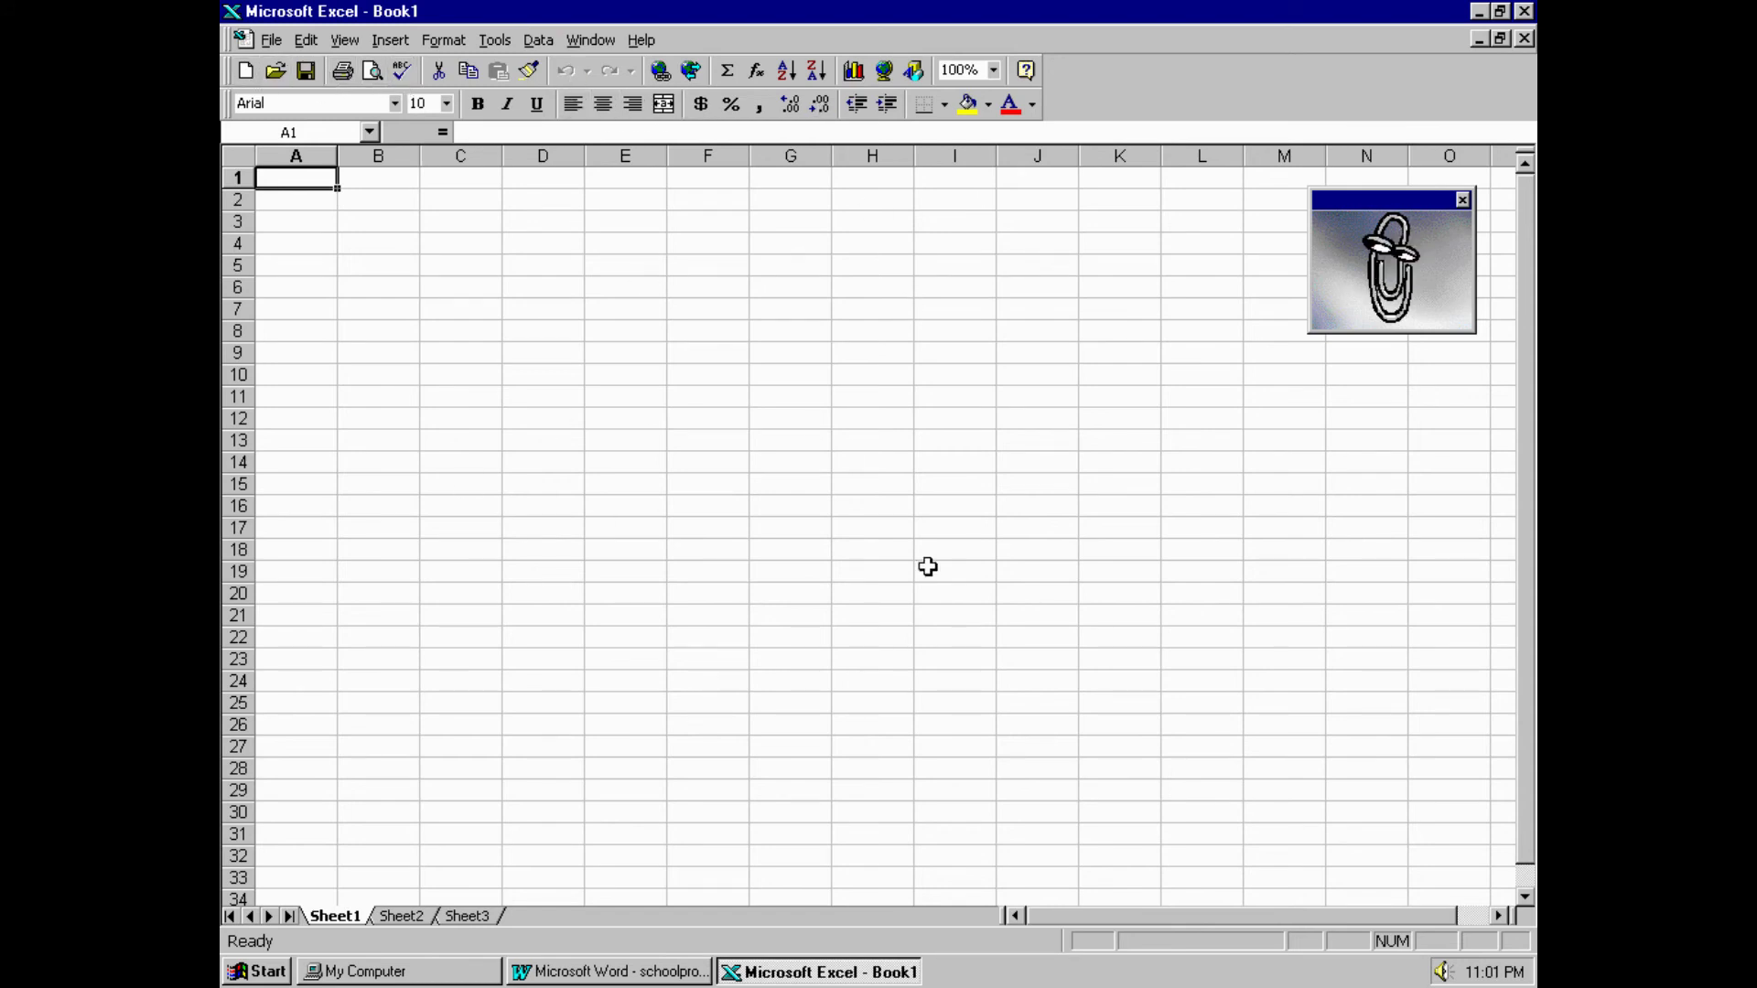
pyautogui.click(609, 34)
pyautogui.click(693, 72)
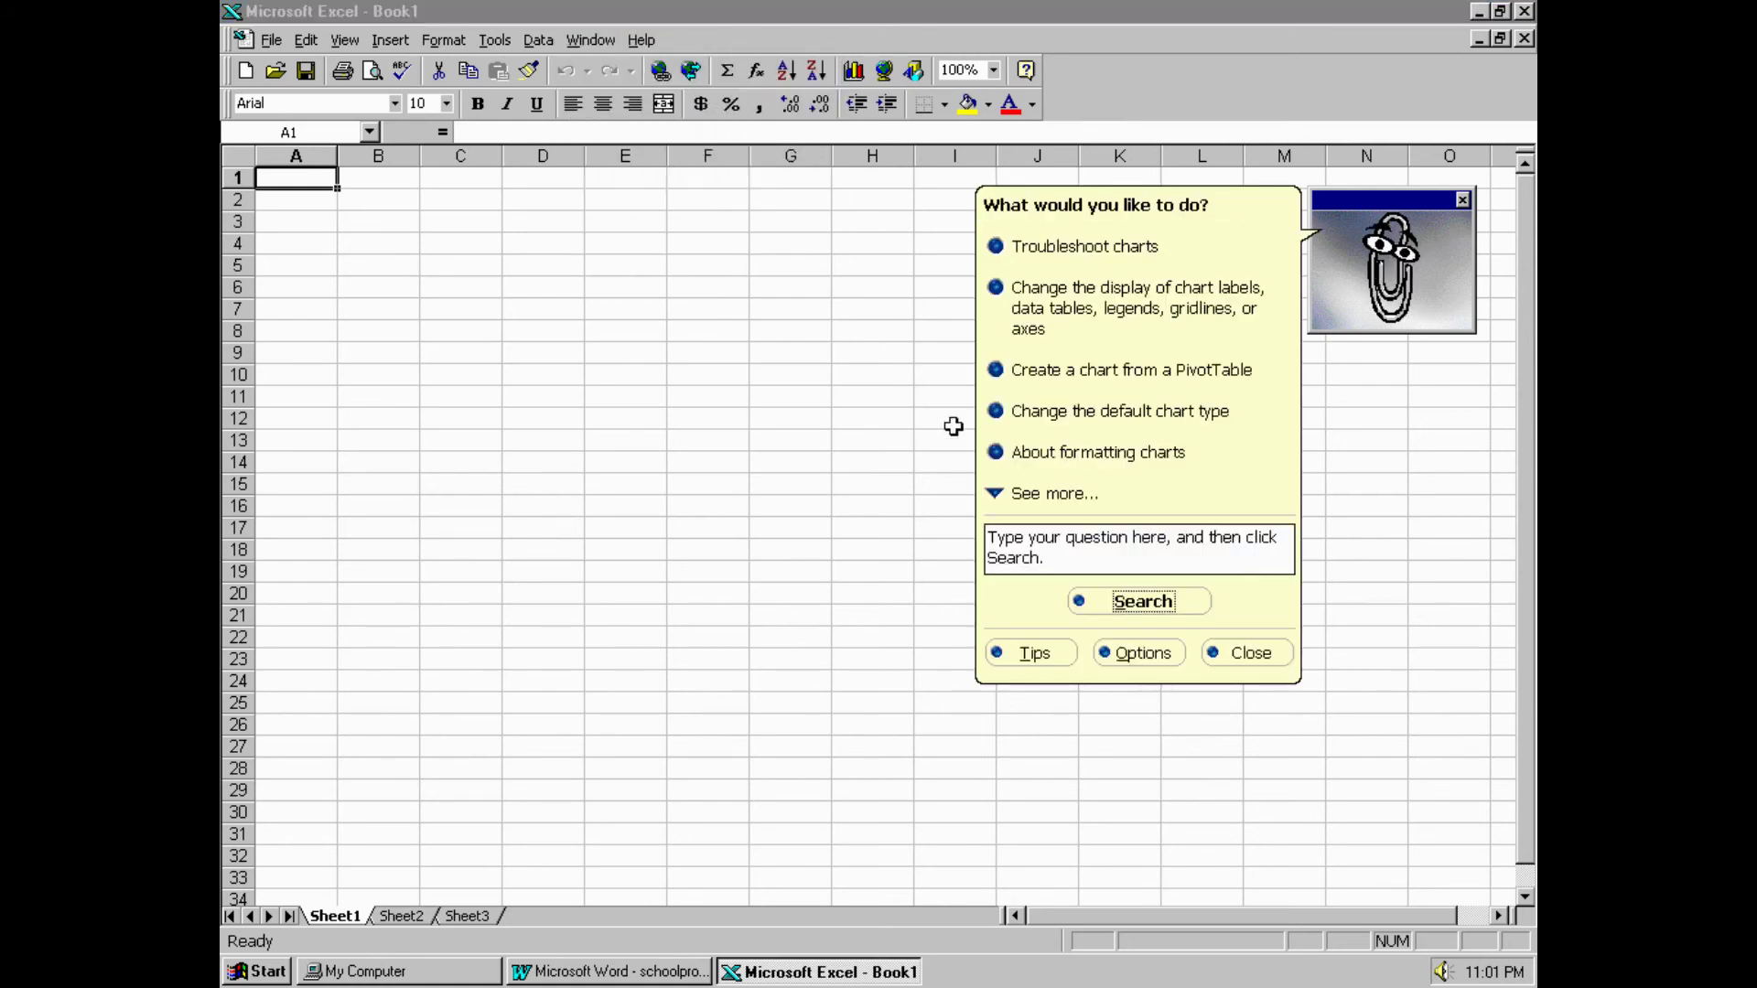
pyautogui.click(1163, 549)
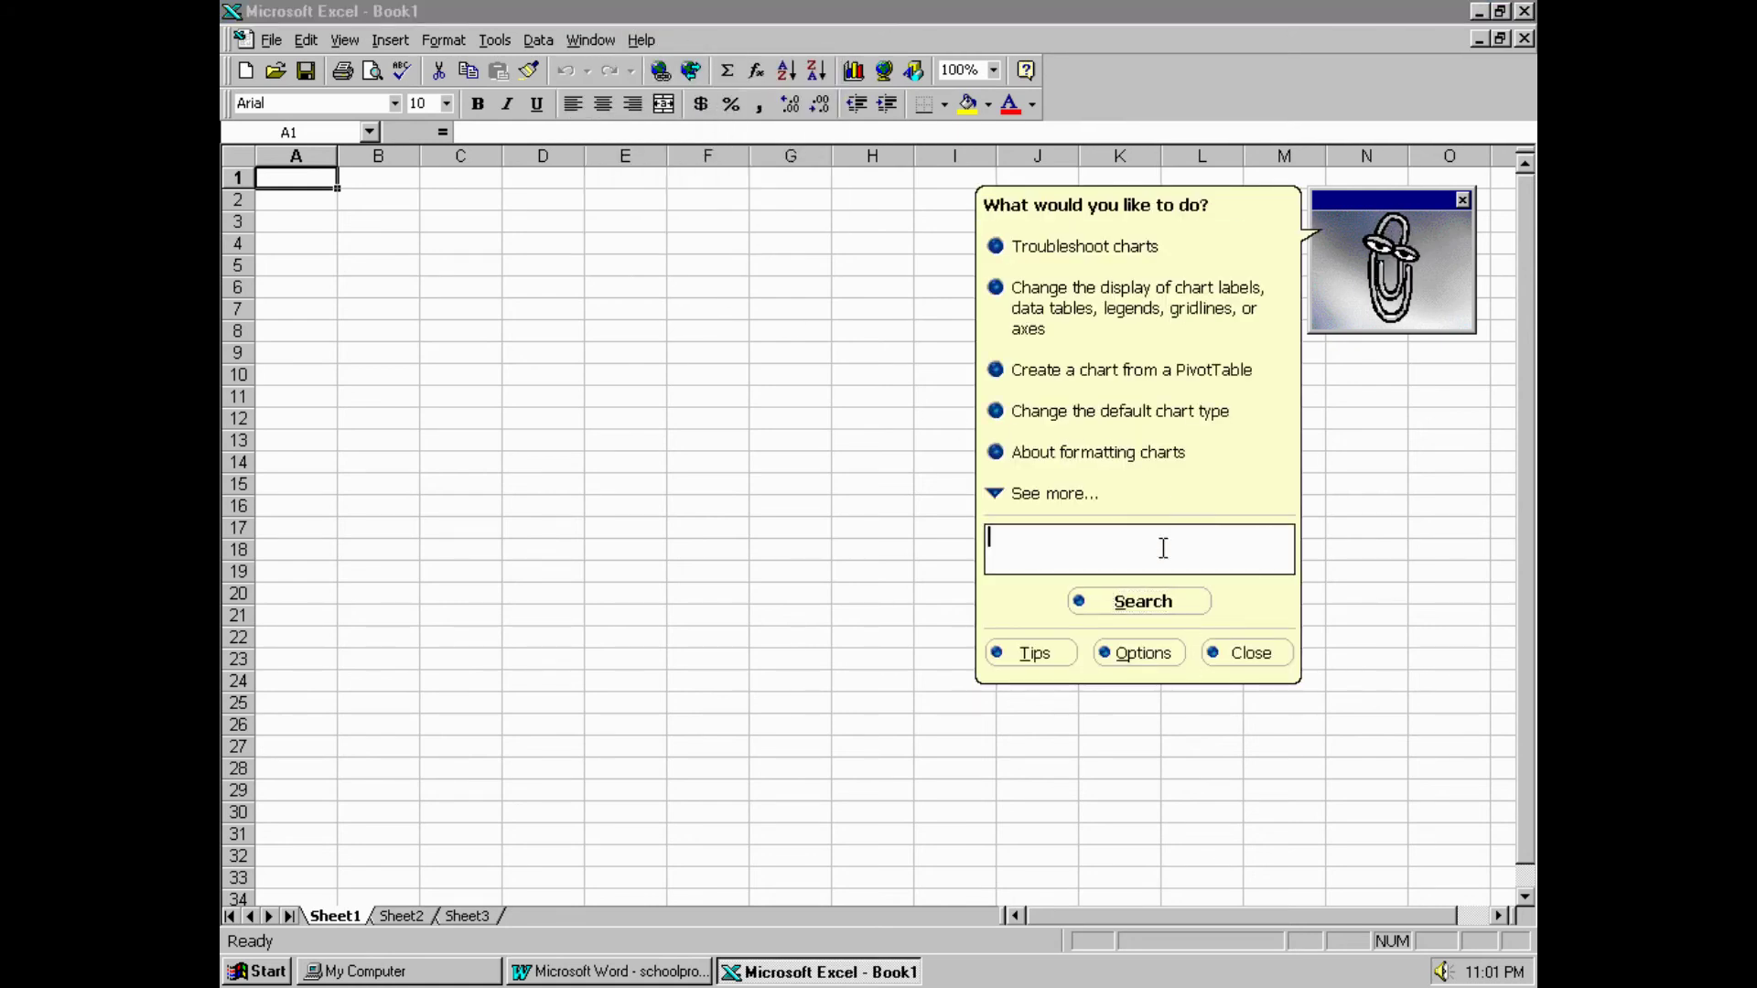
pyautogui.write('layout')
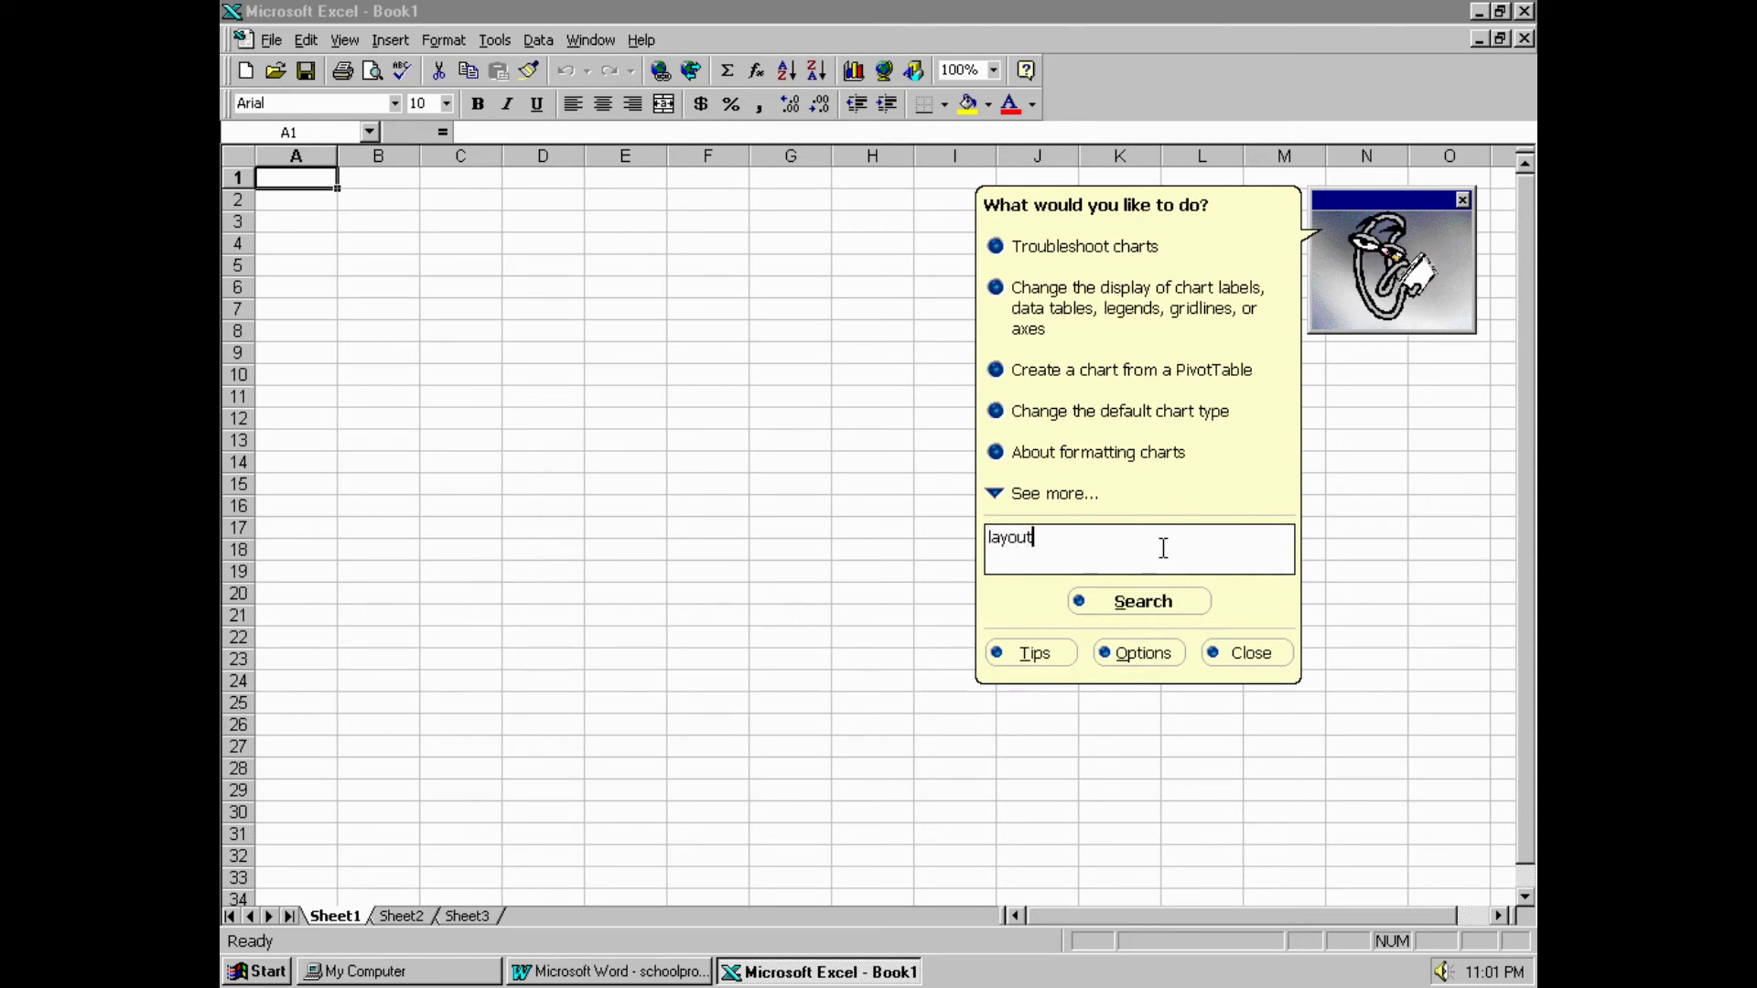
pyautogui.press('Return')
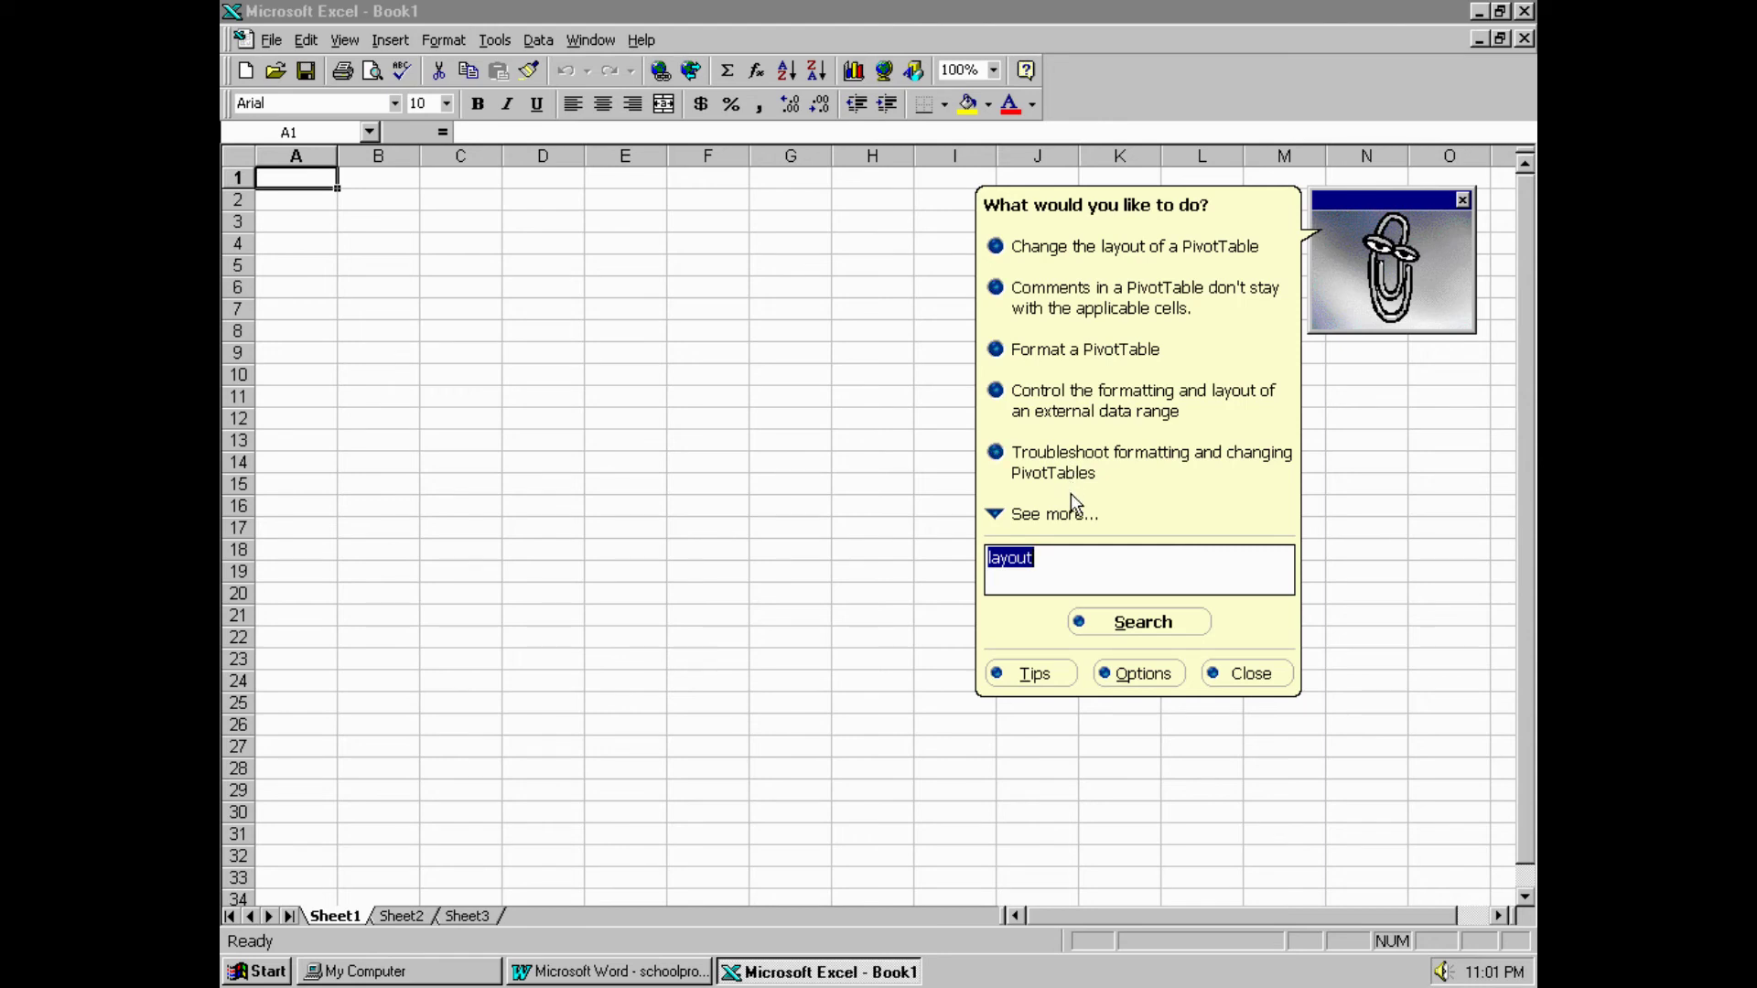
pyautogui.click(1245, 673)
# Browse the View menu and open, then close, the Custom Views dialog
pyautogui.click(618, 40)
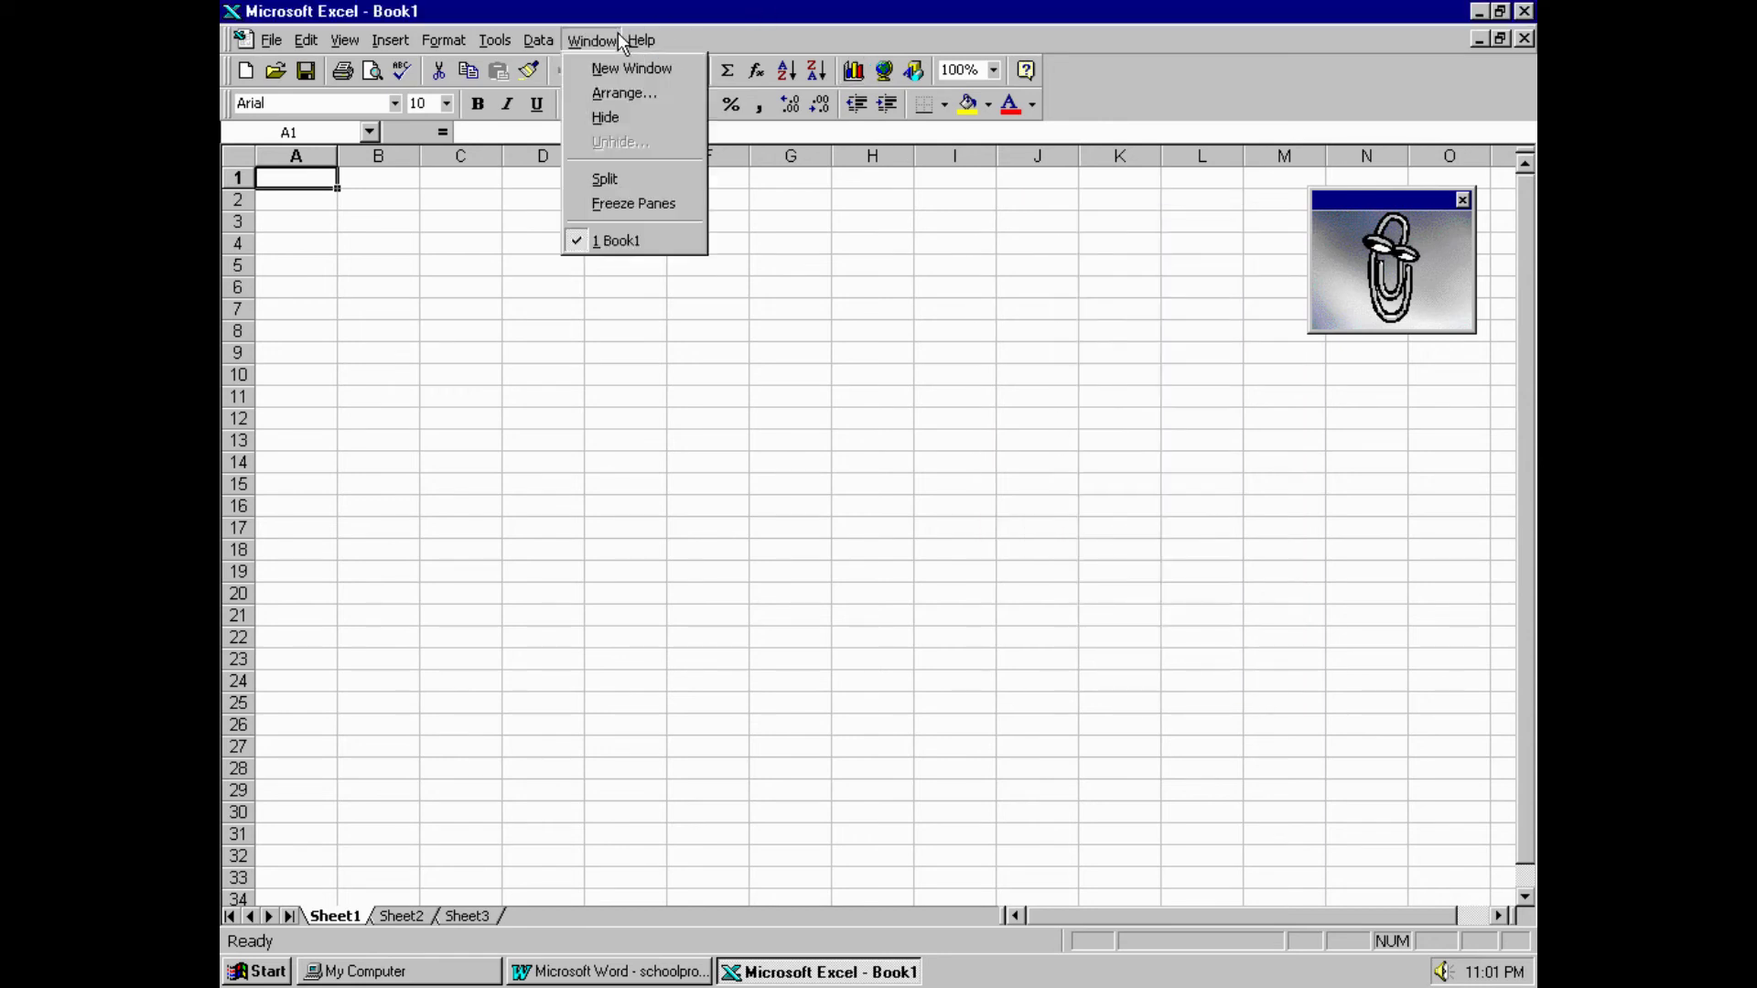
pyautogui.moveTo(516, 42)
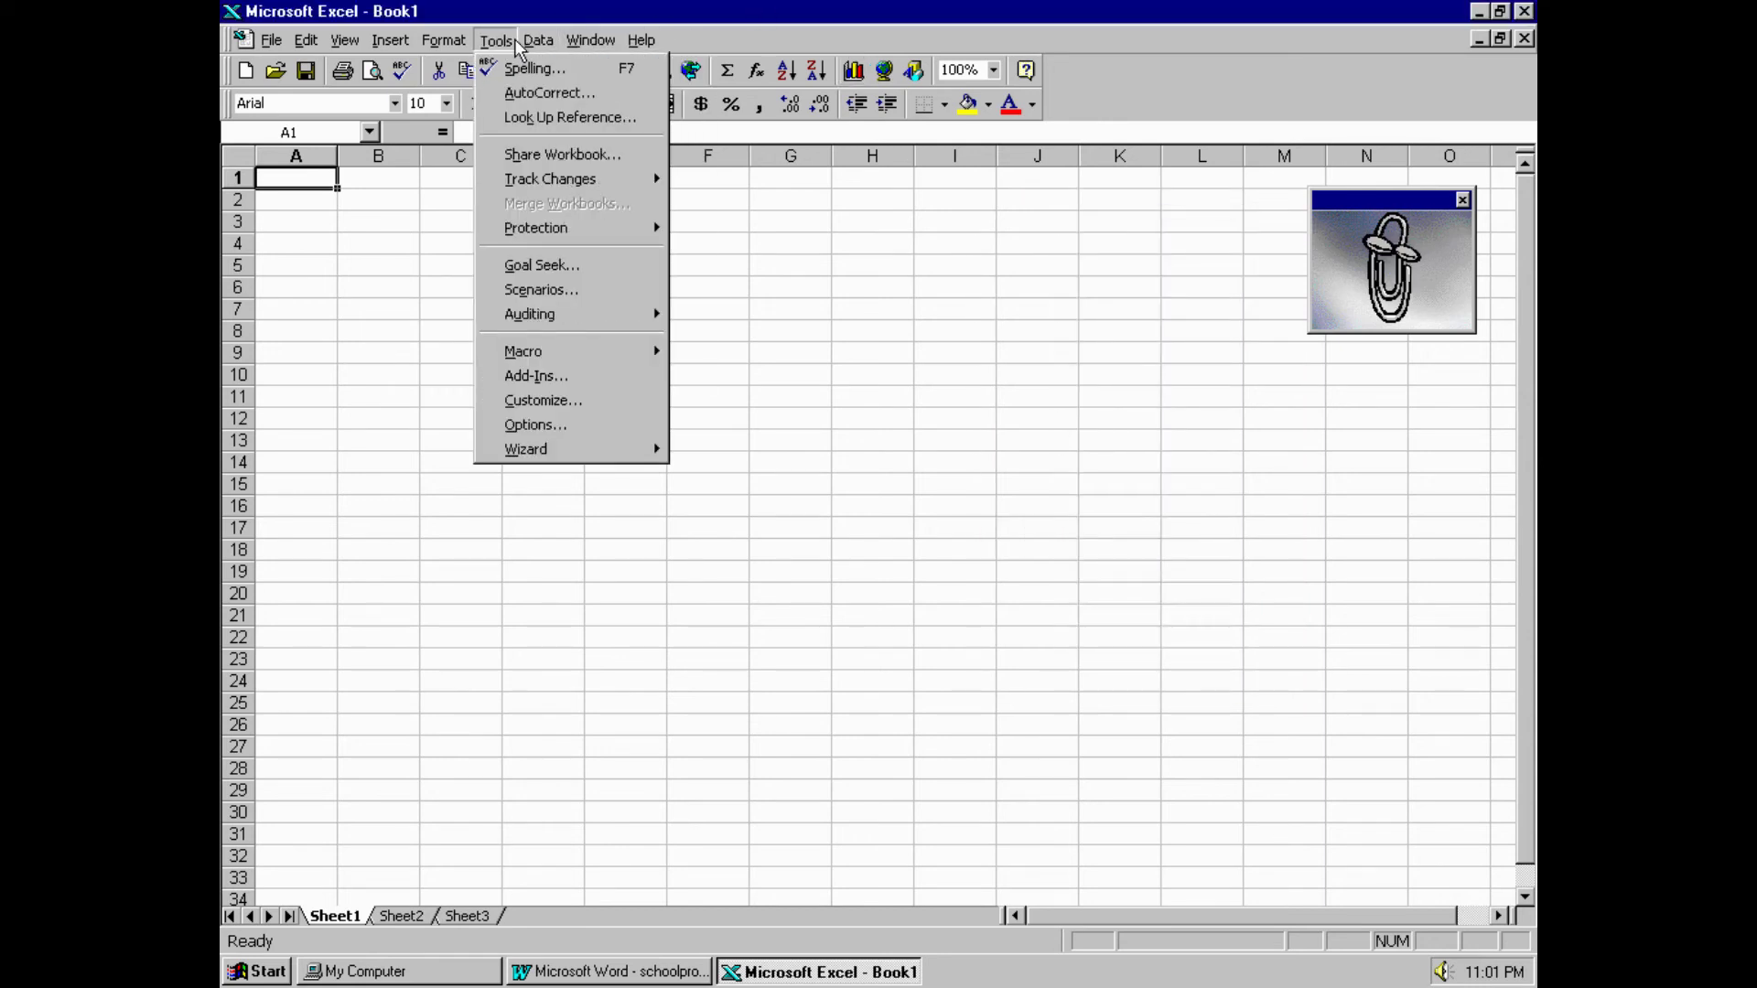
pyautogui.moveTo(340, 46)
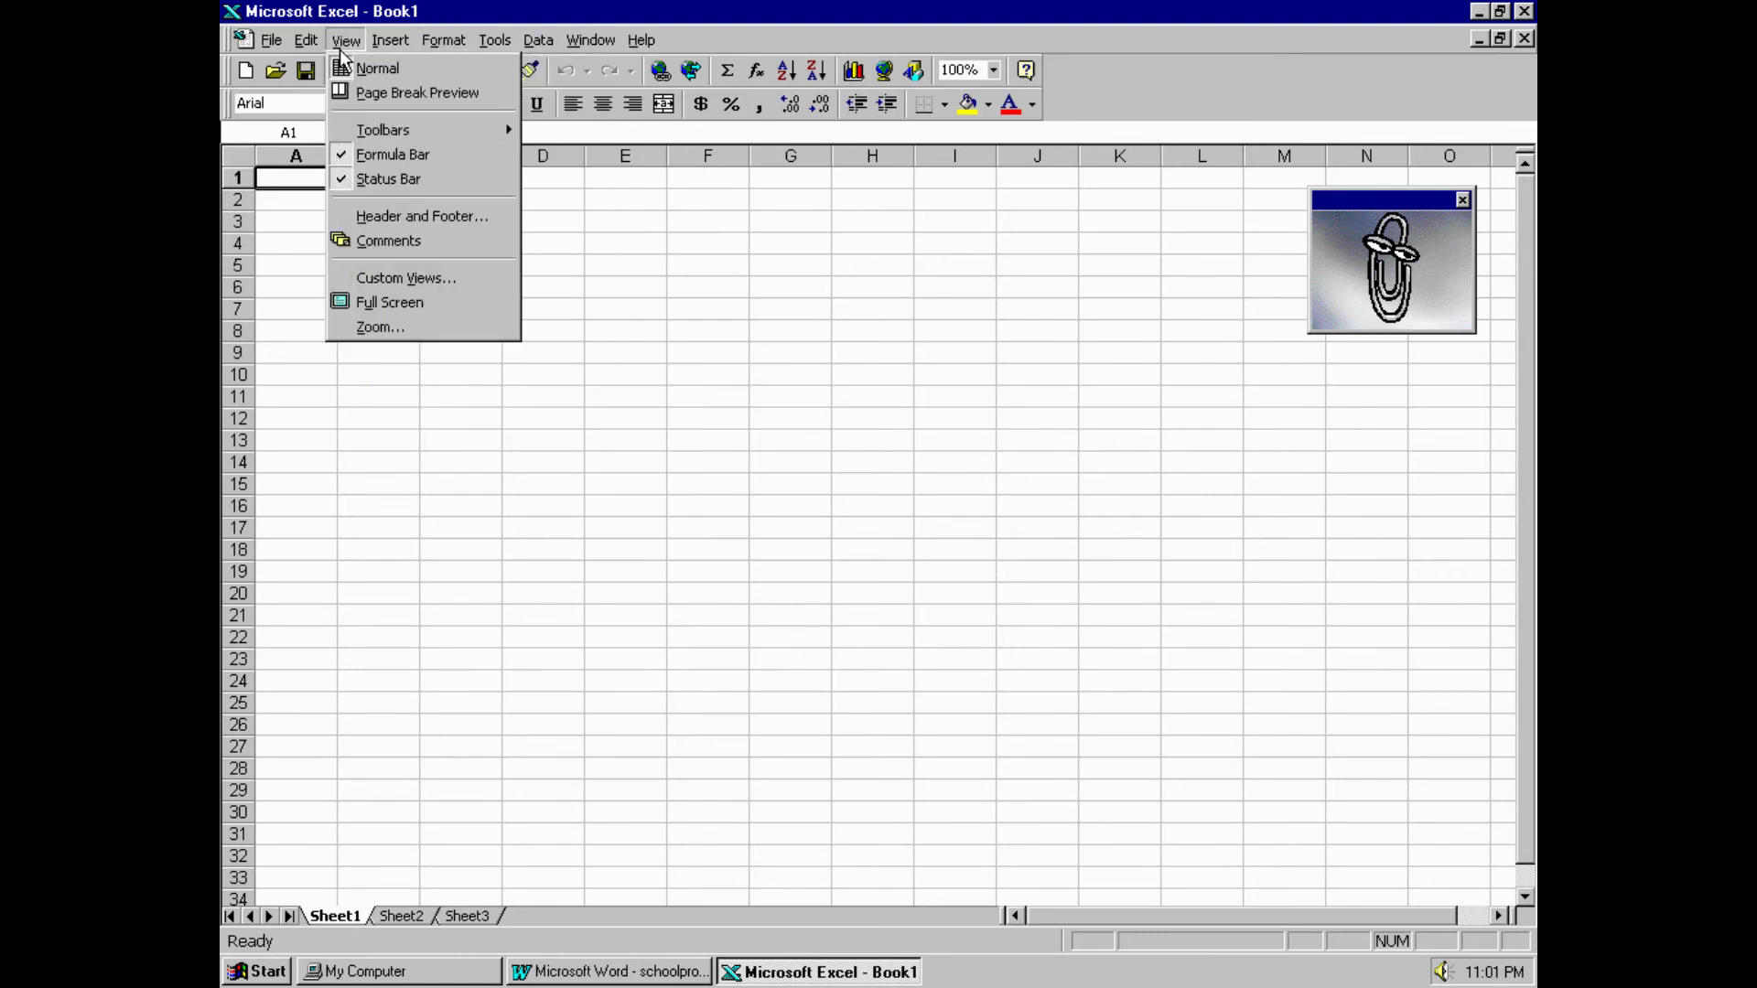
pyautogui.moveTo(276, 43)
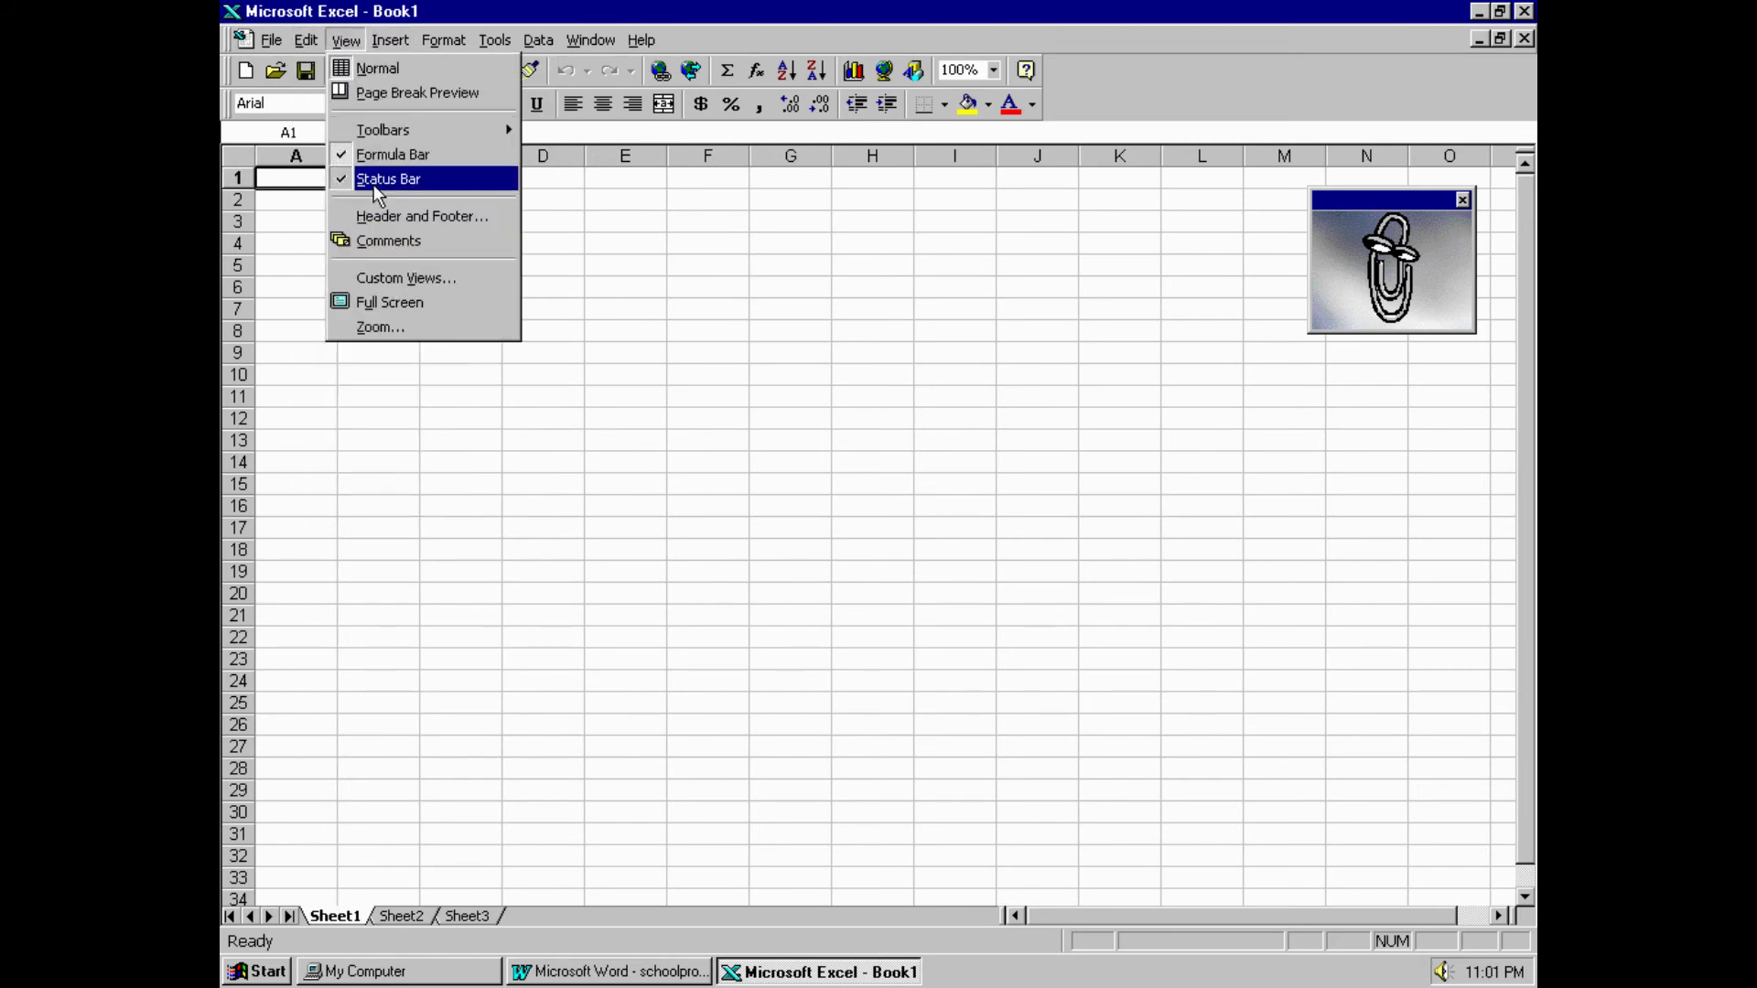
pyautogui.moveTo(407, 129)
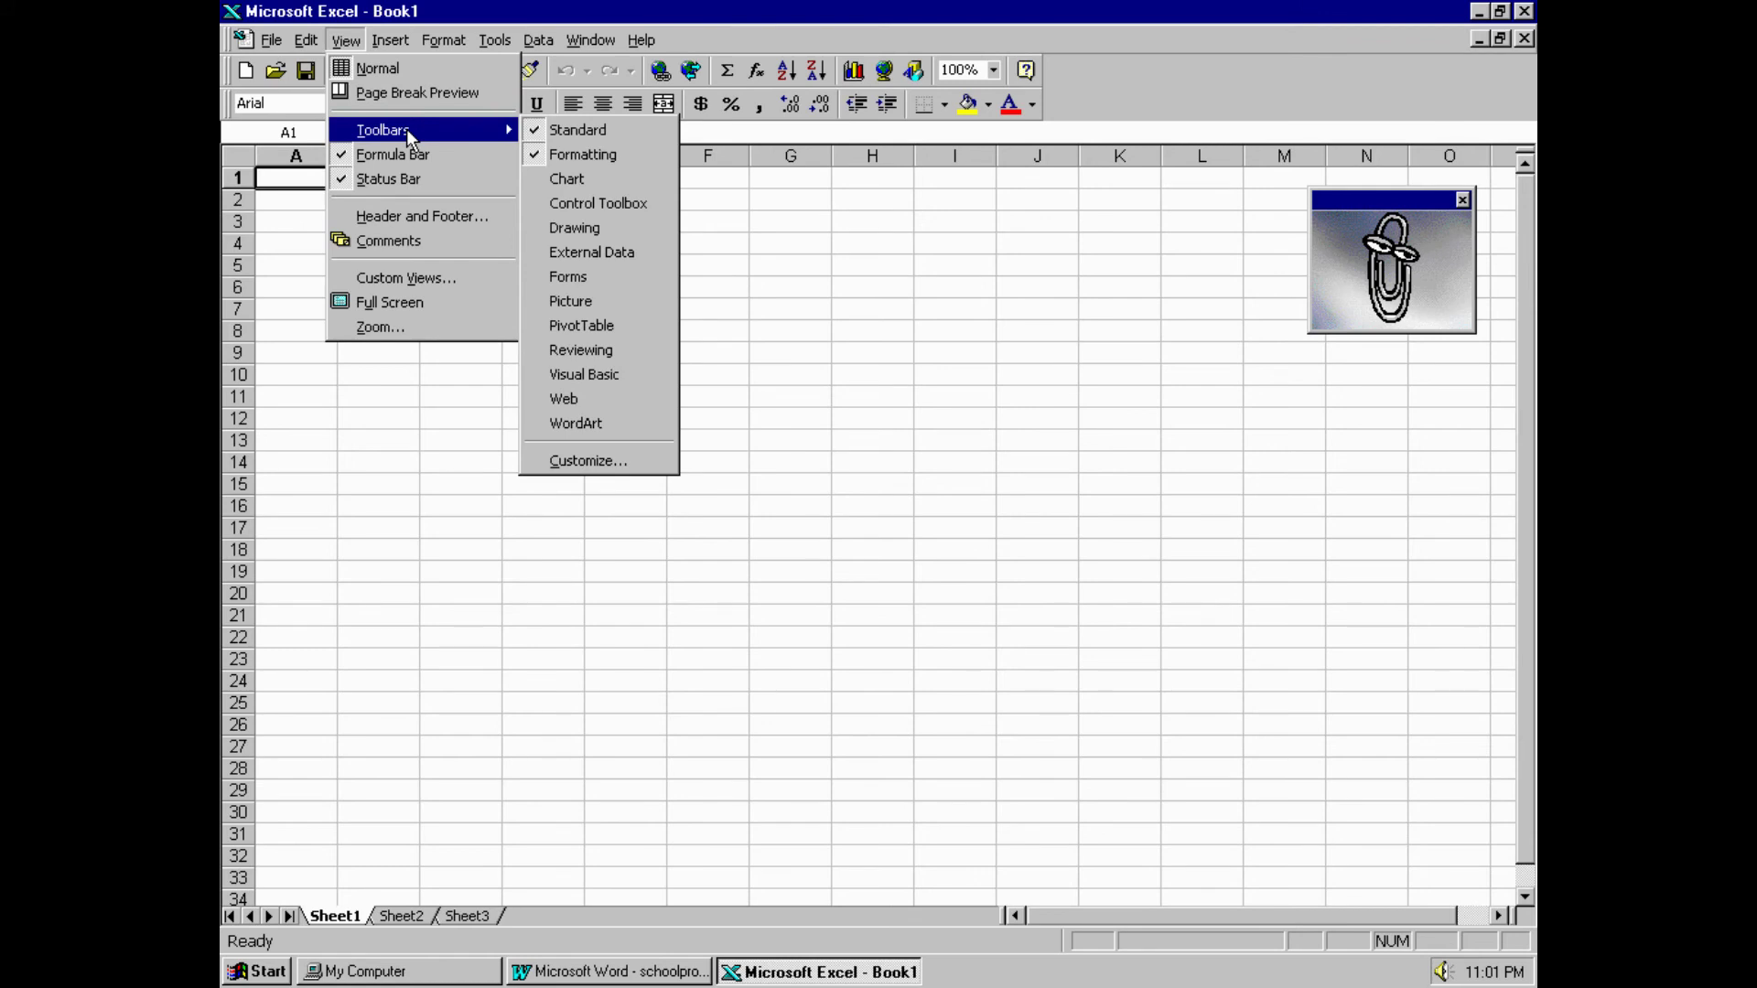
pyautogui.click(424, 277)
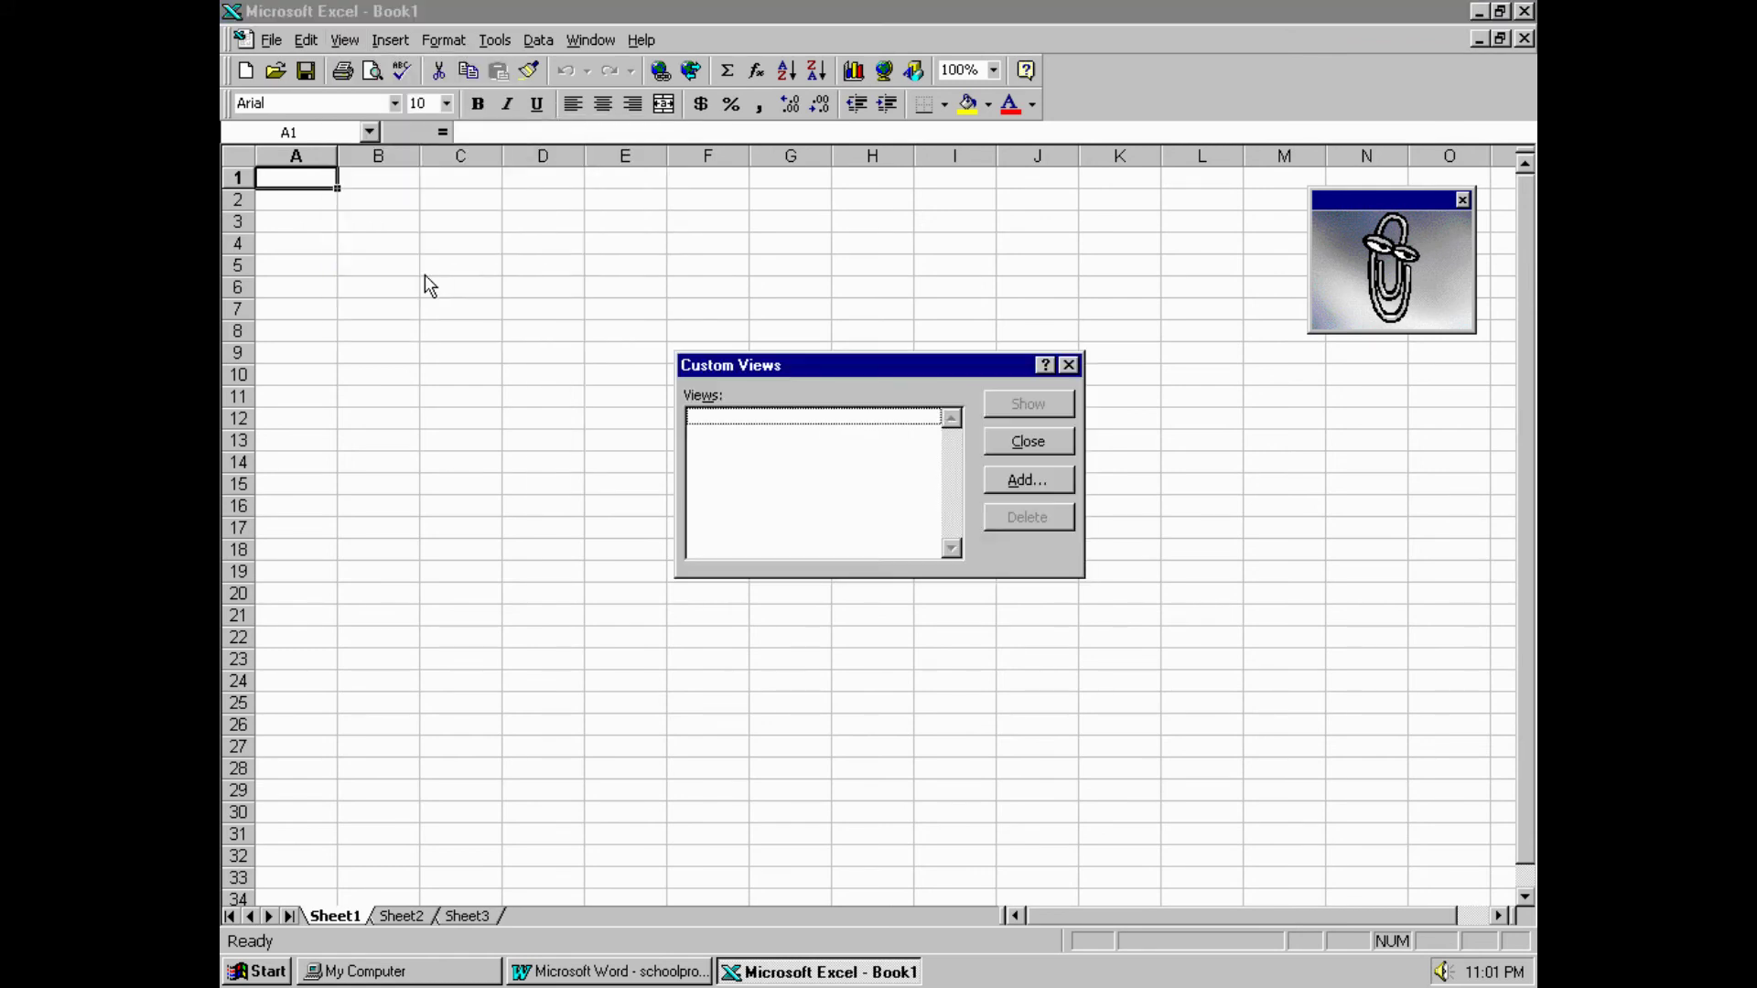
pyautogui.click(1069, 366)
# Browse the Edit menu, then insert a new blank worksheet, Sheet4, via Insert > Worksheet
pyautogui.click(306, 40)
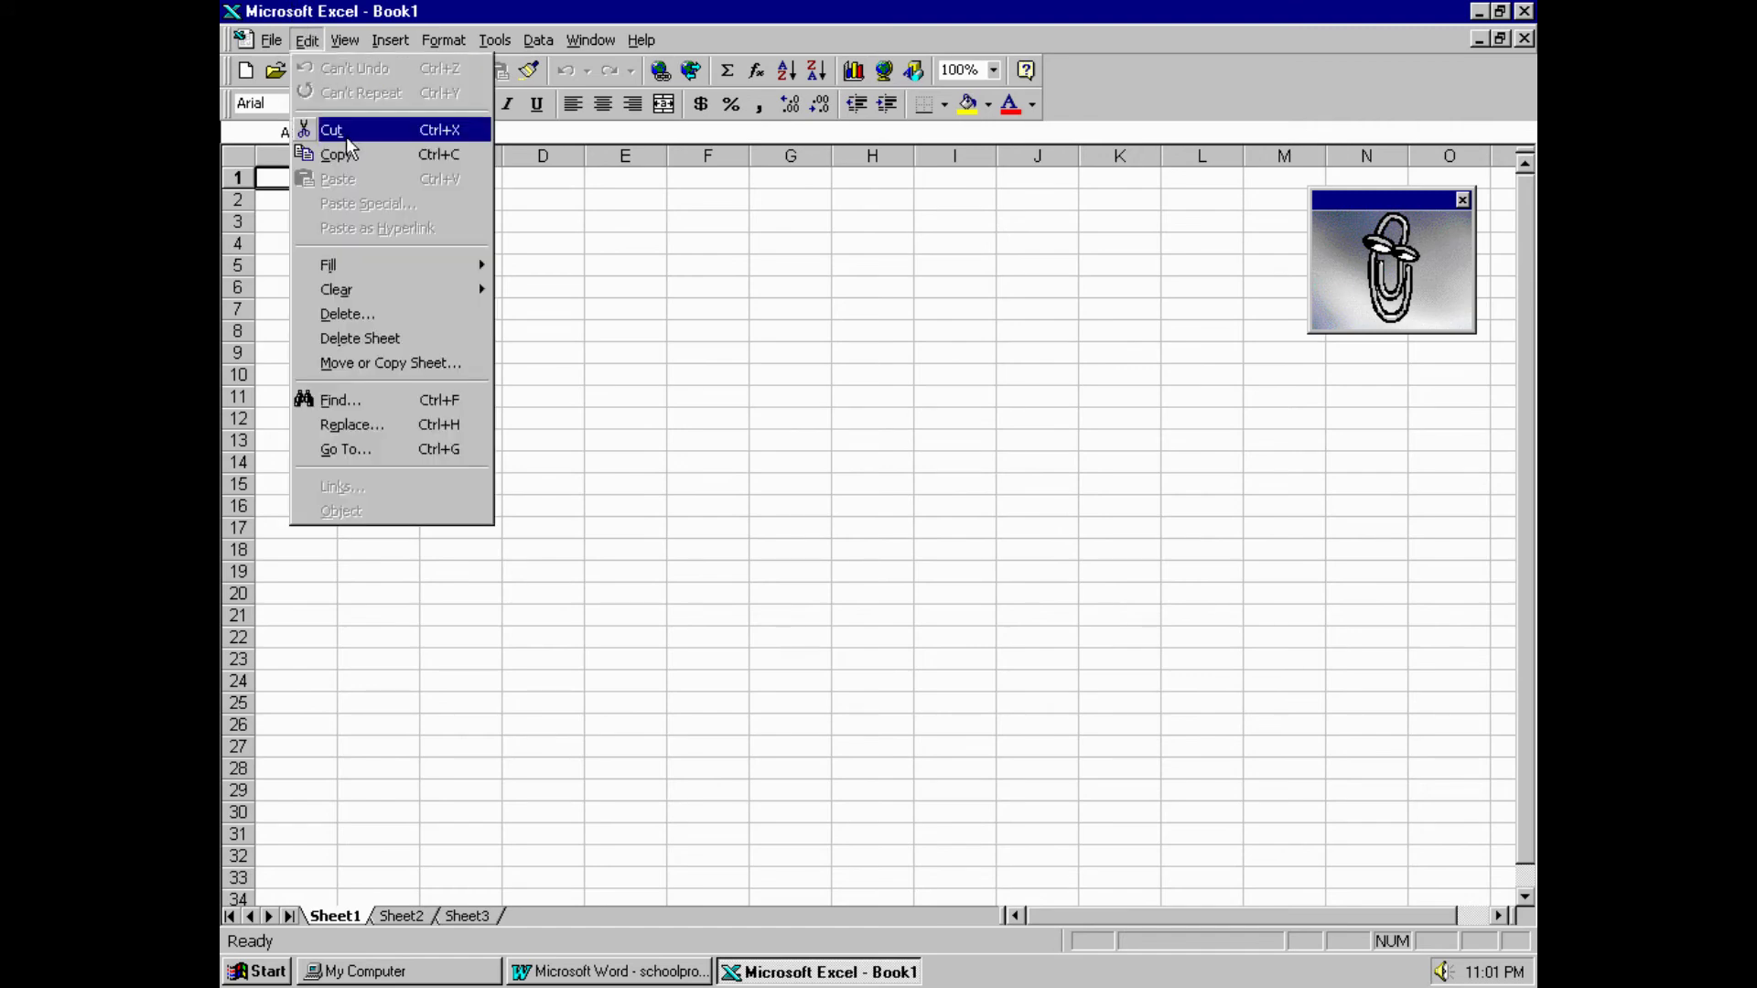
pyautogui.moveTo(373, 264)
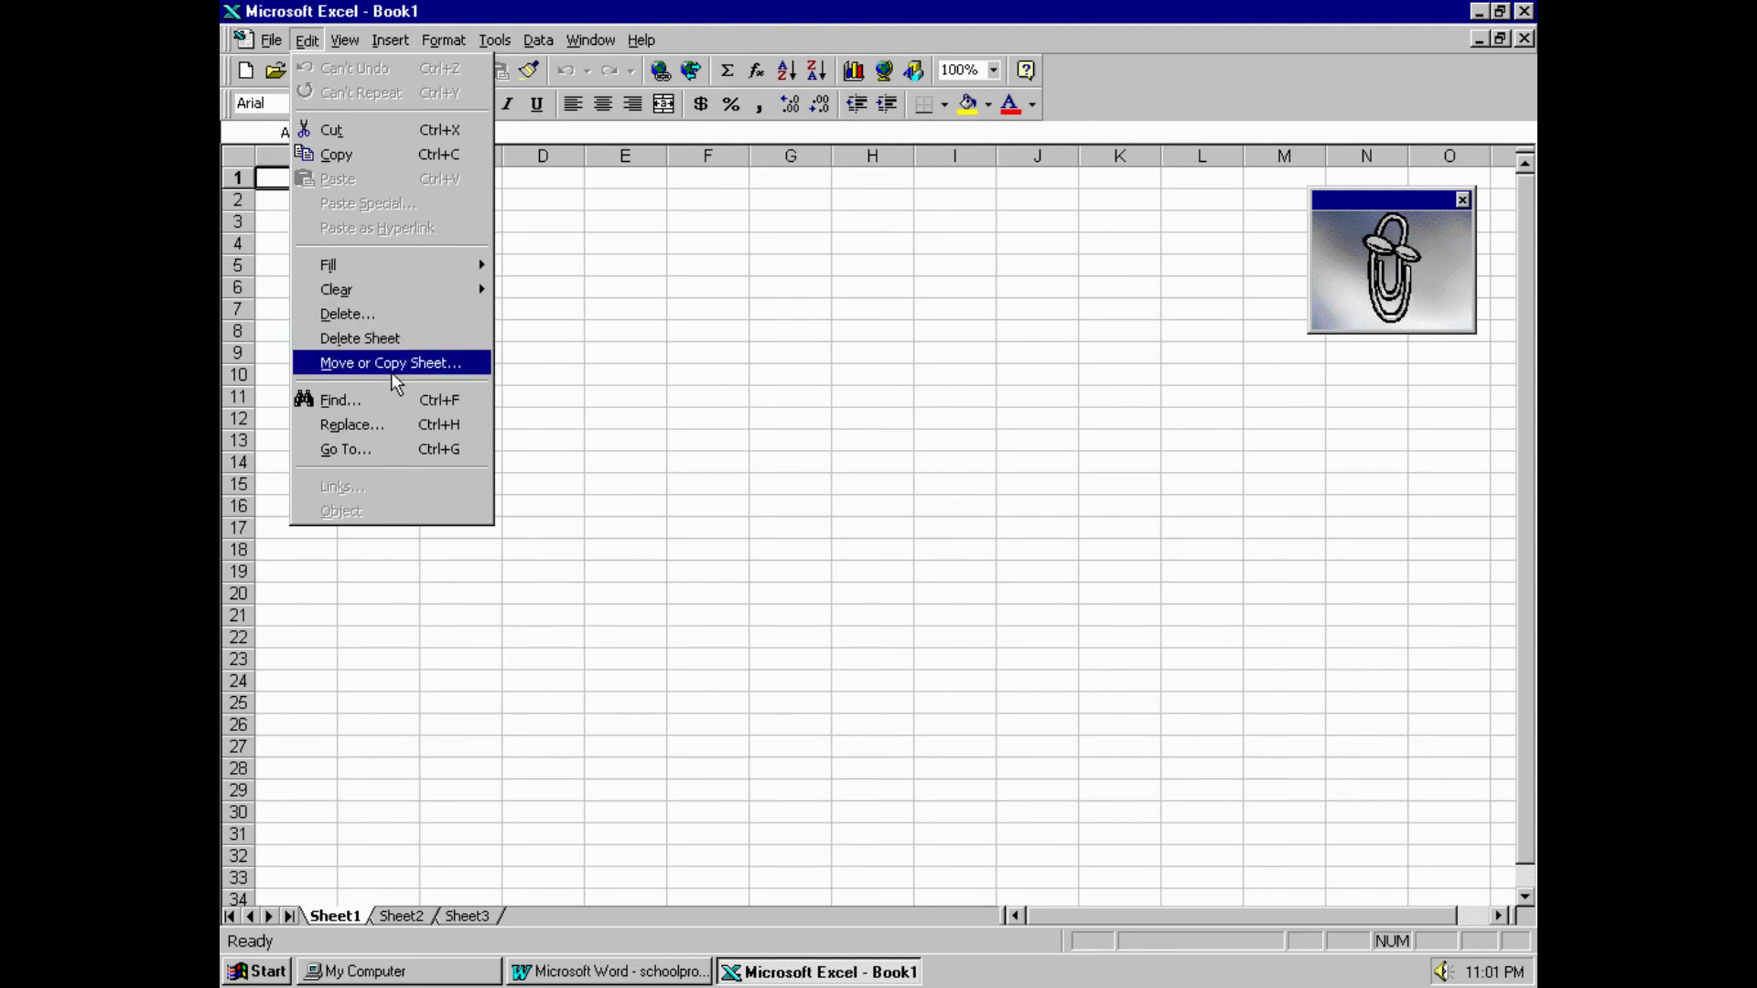
pyautogui.moveTo(390, 37)
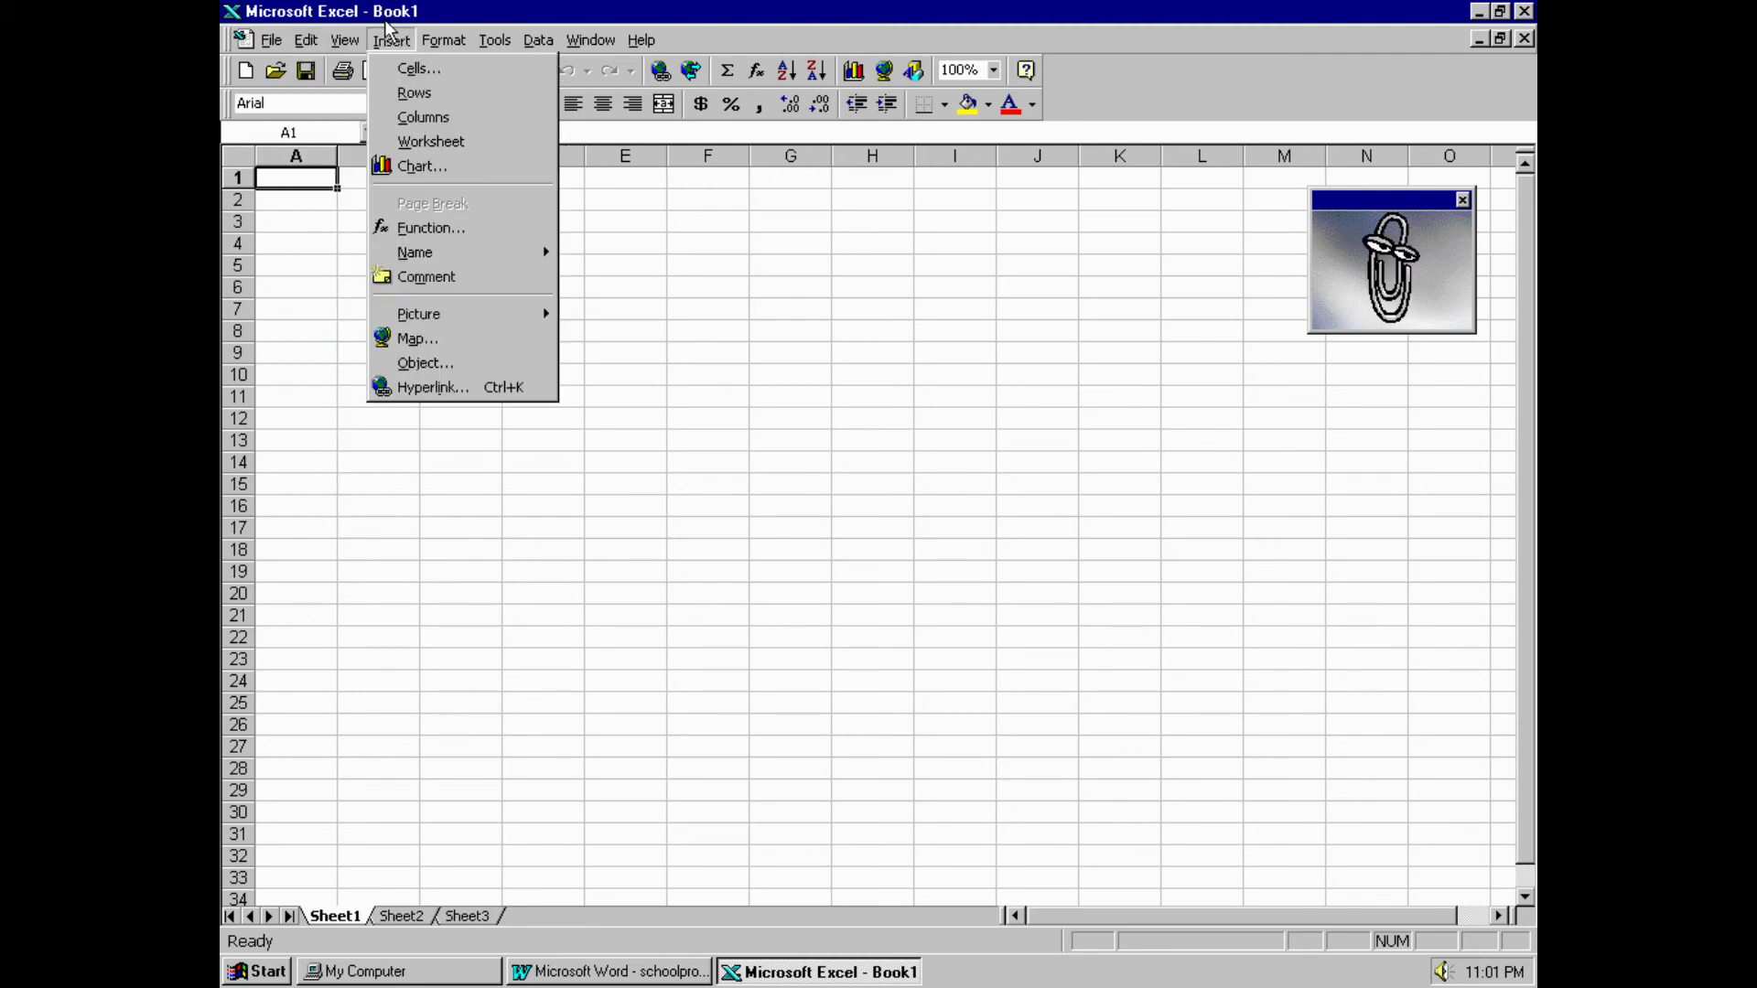
pyautogui.click(425, 144)
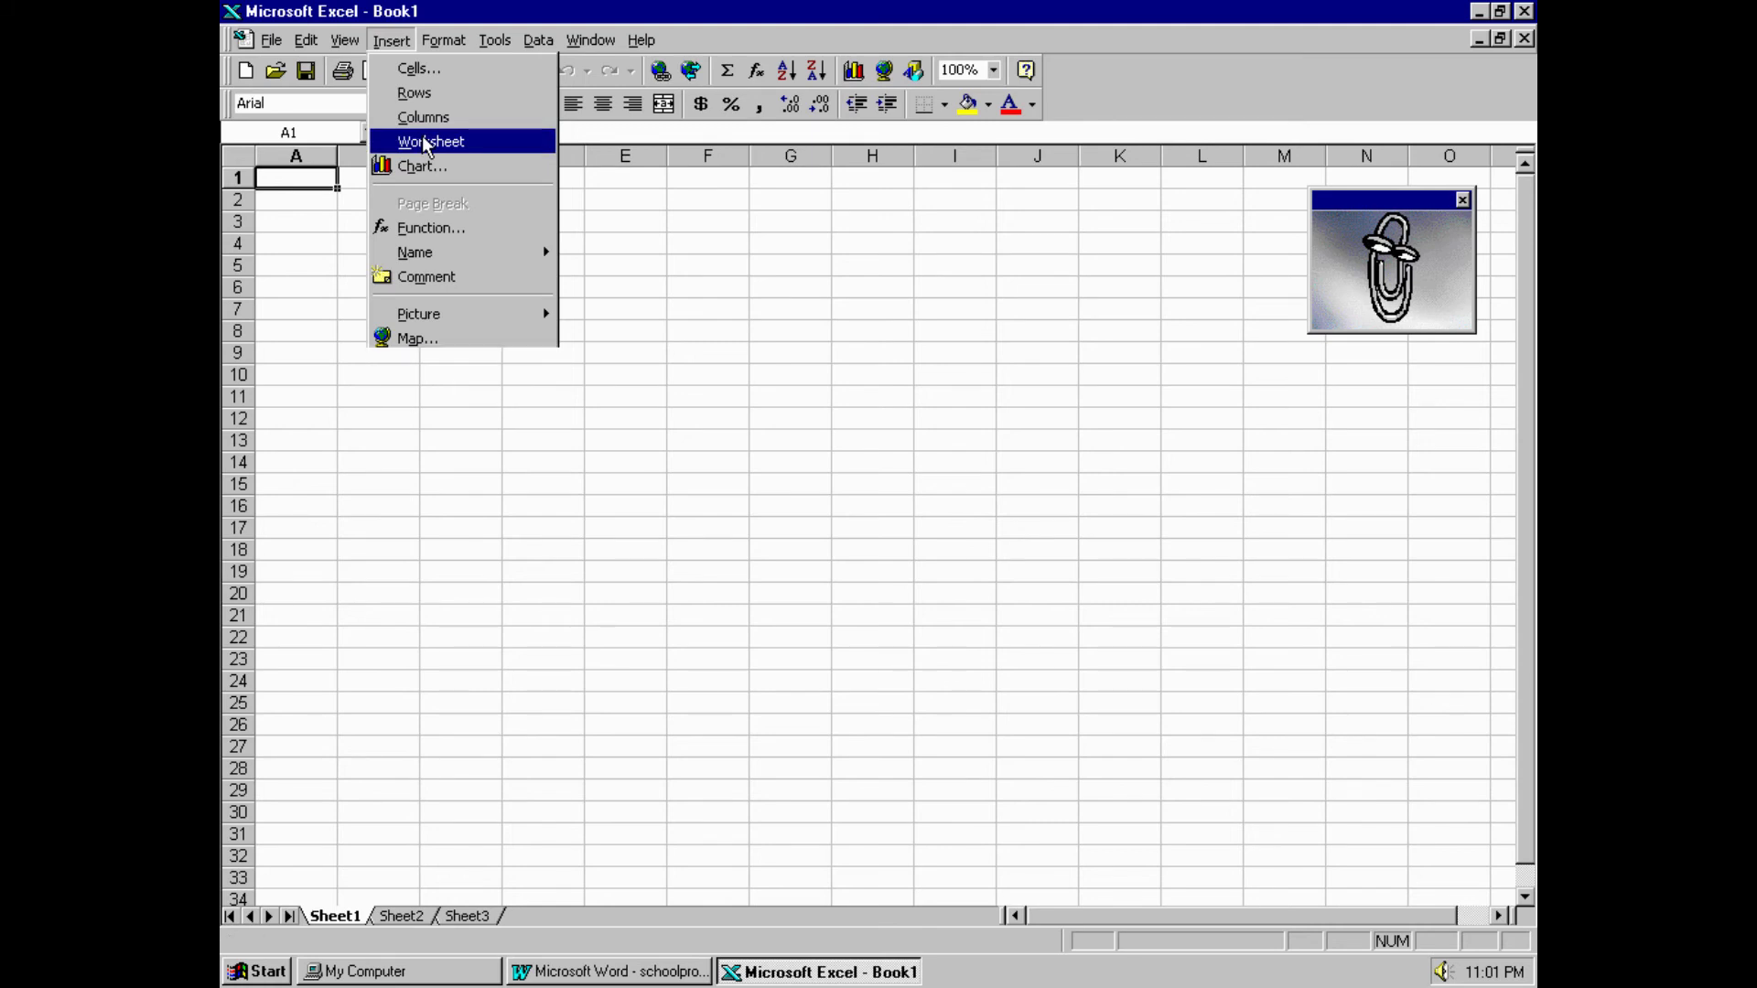
pyautogui.click(402, 39)
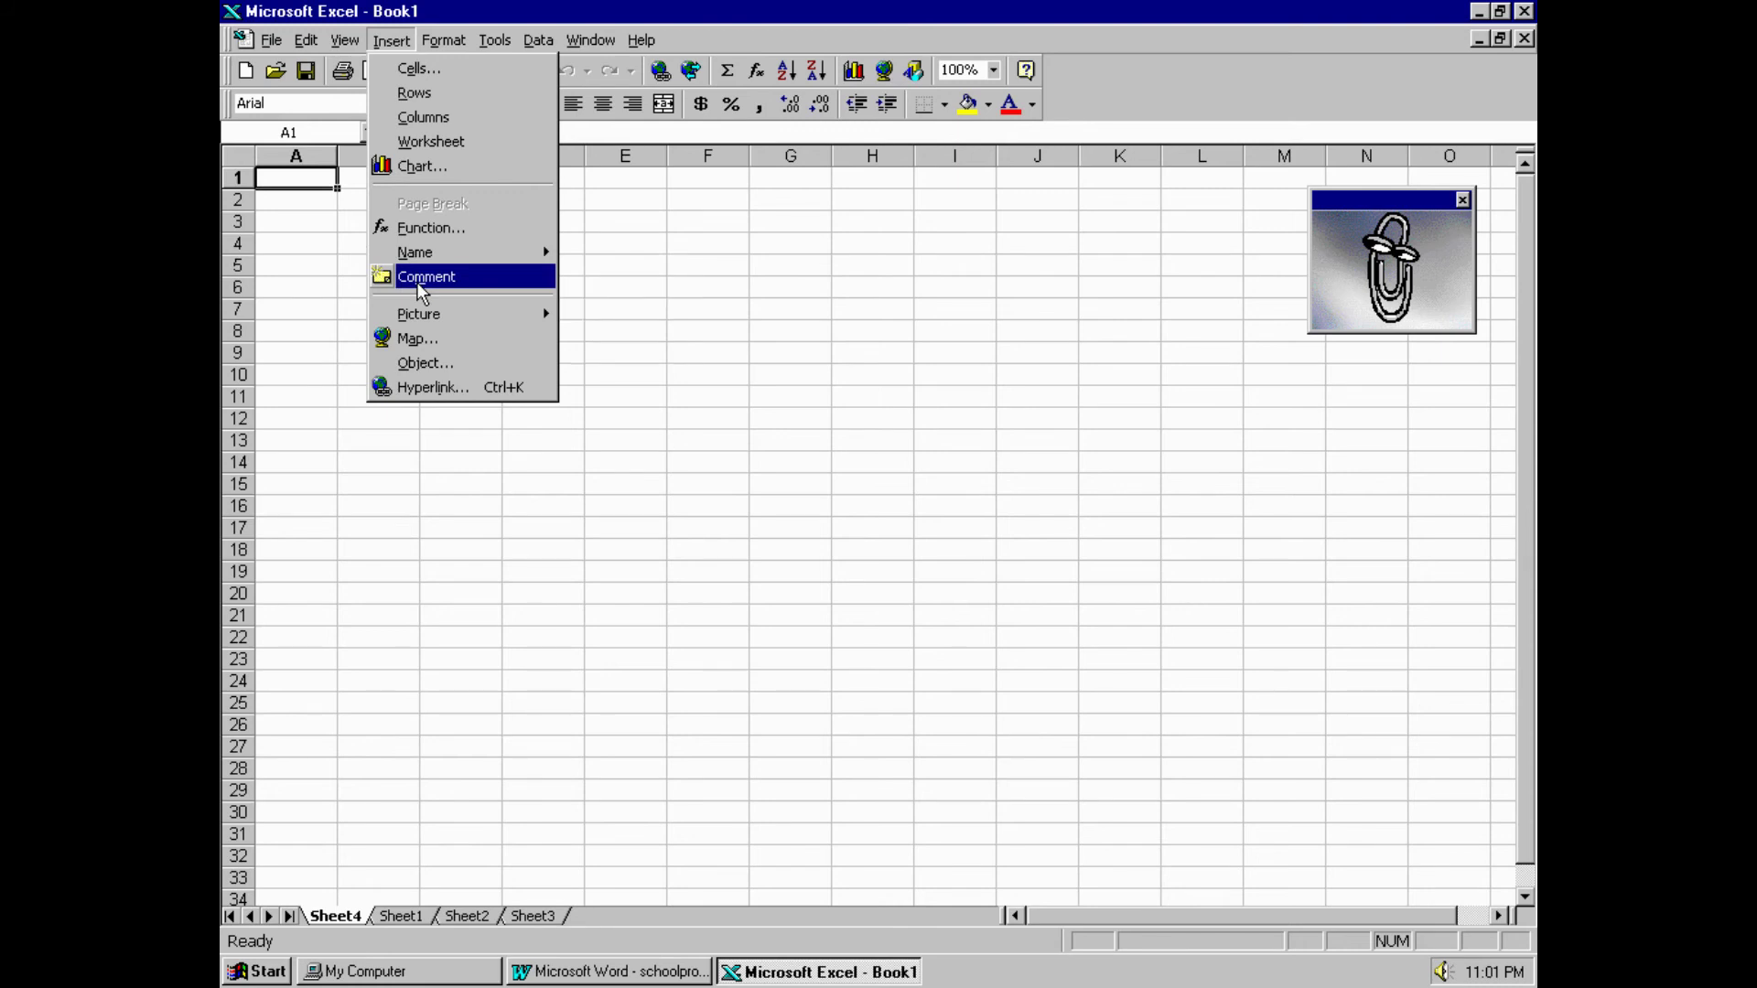
pyautogui.moveTo(429, 326)
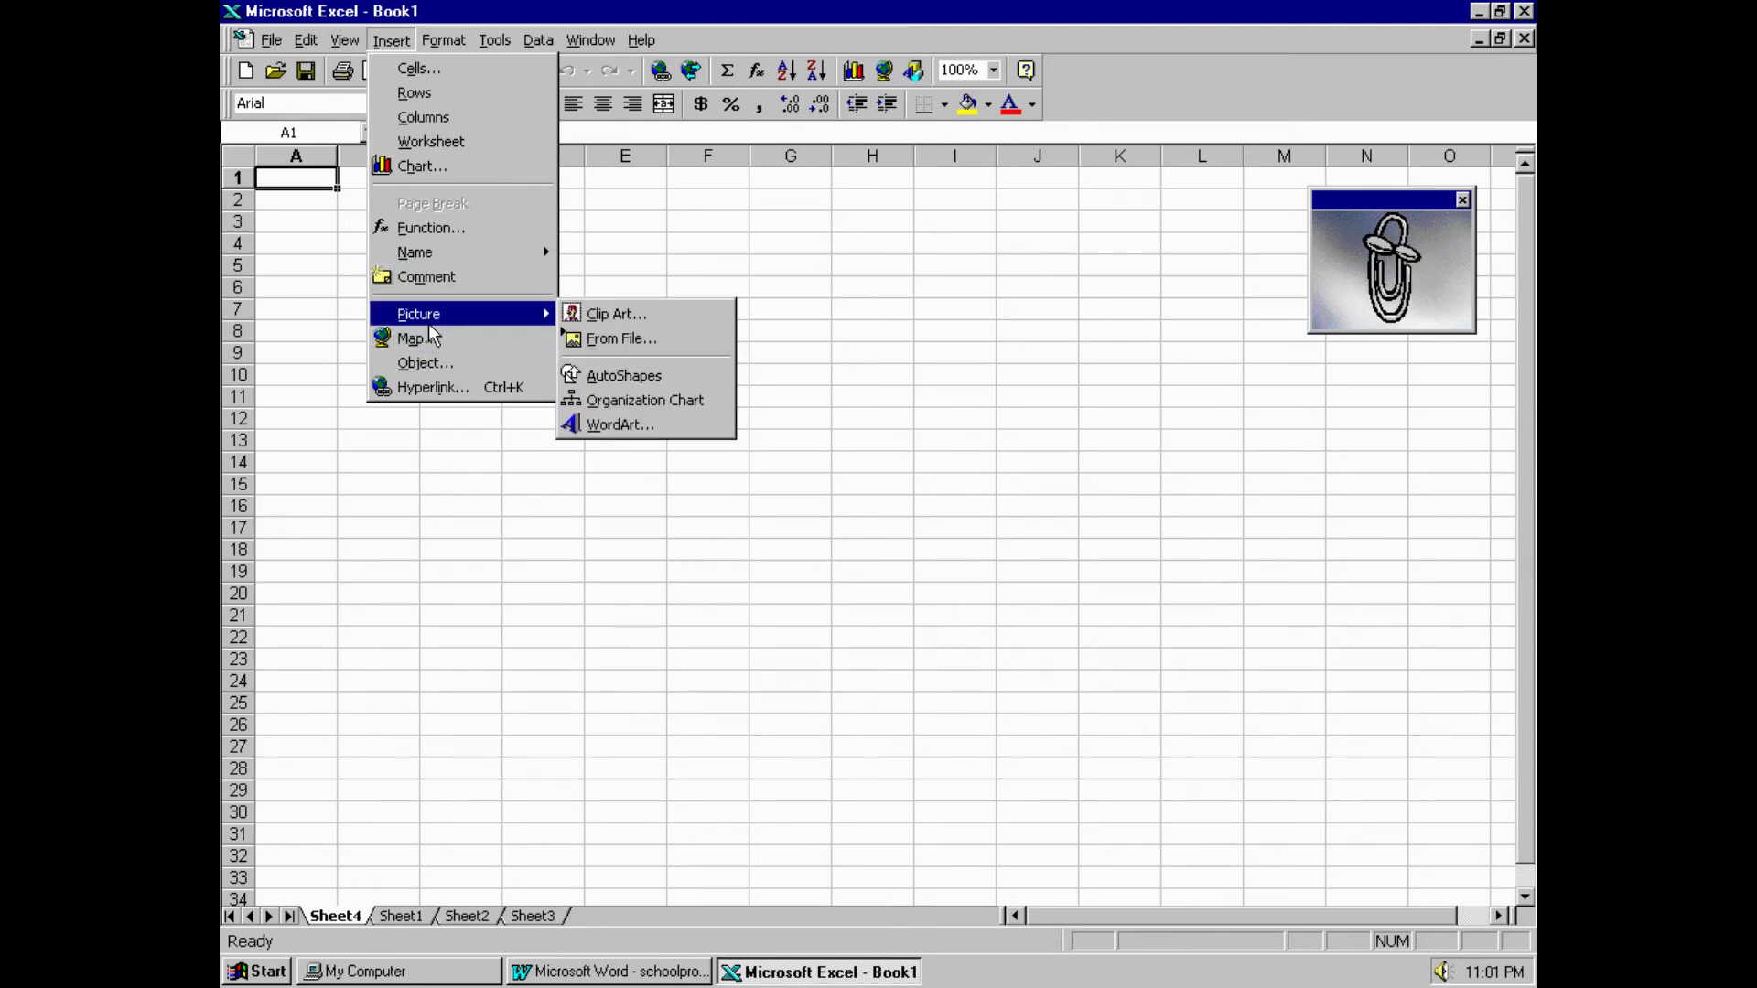
pyautogui.click(617, 400)
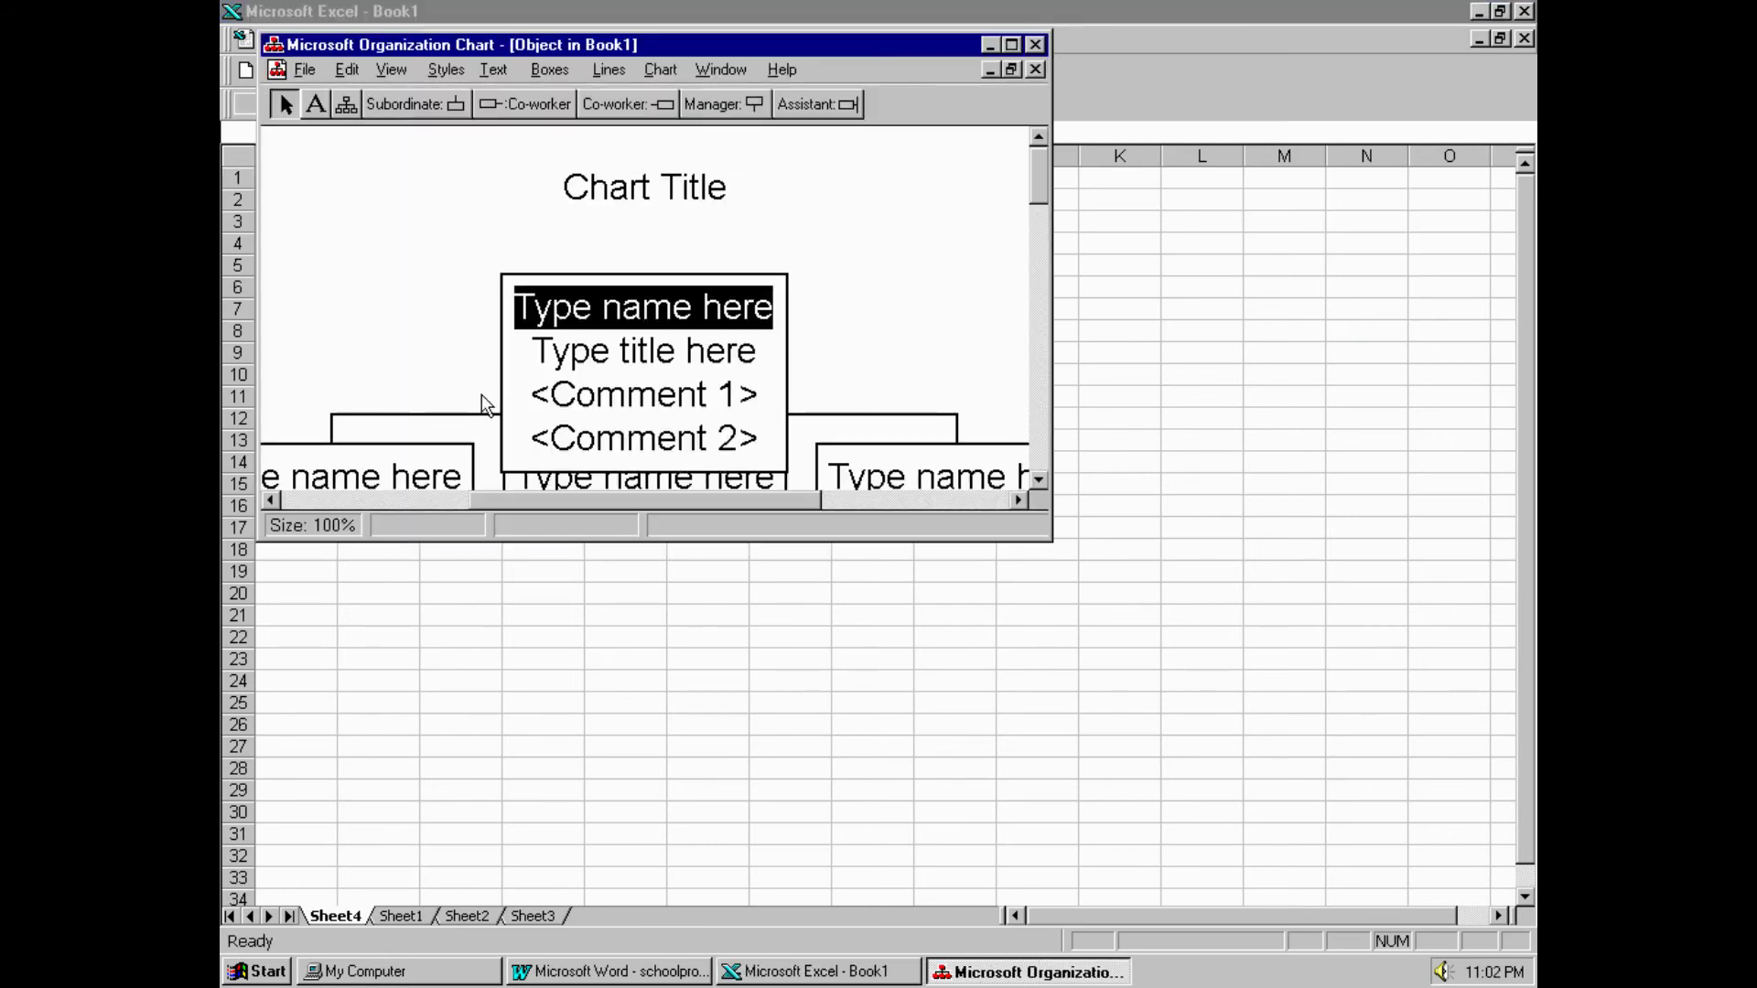
pyautogui.click(746, 104)
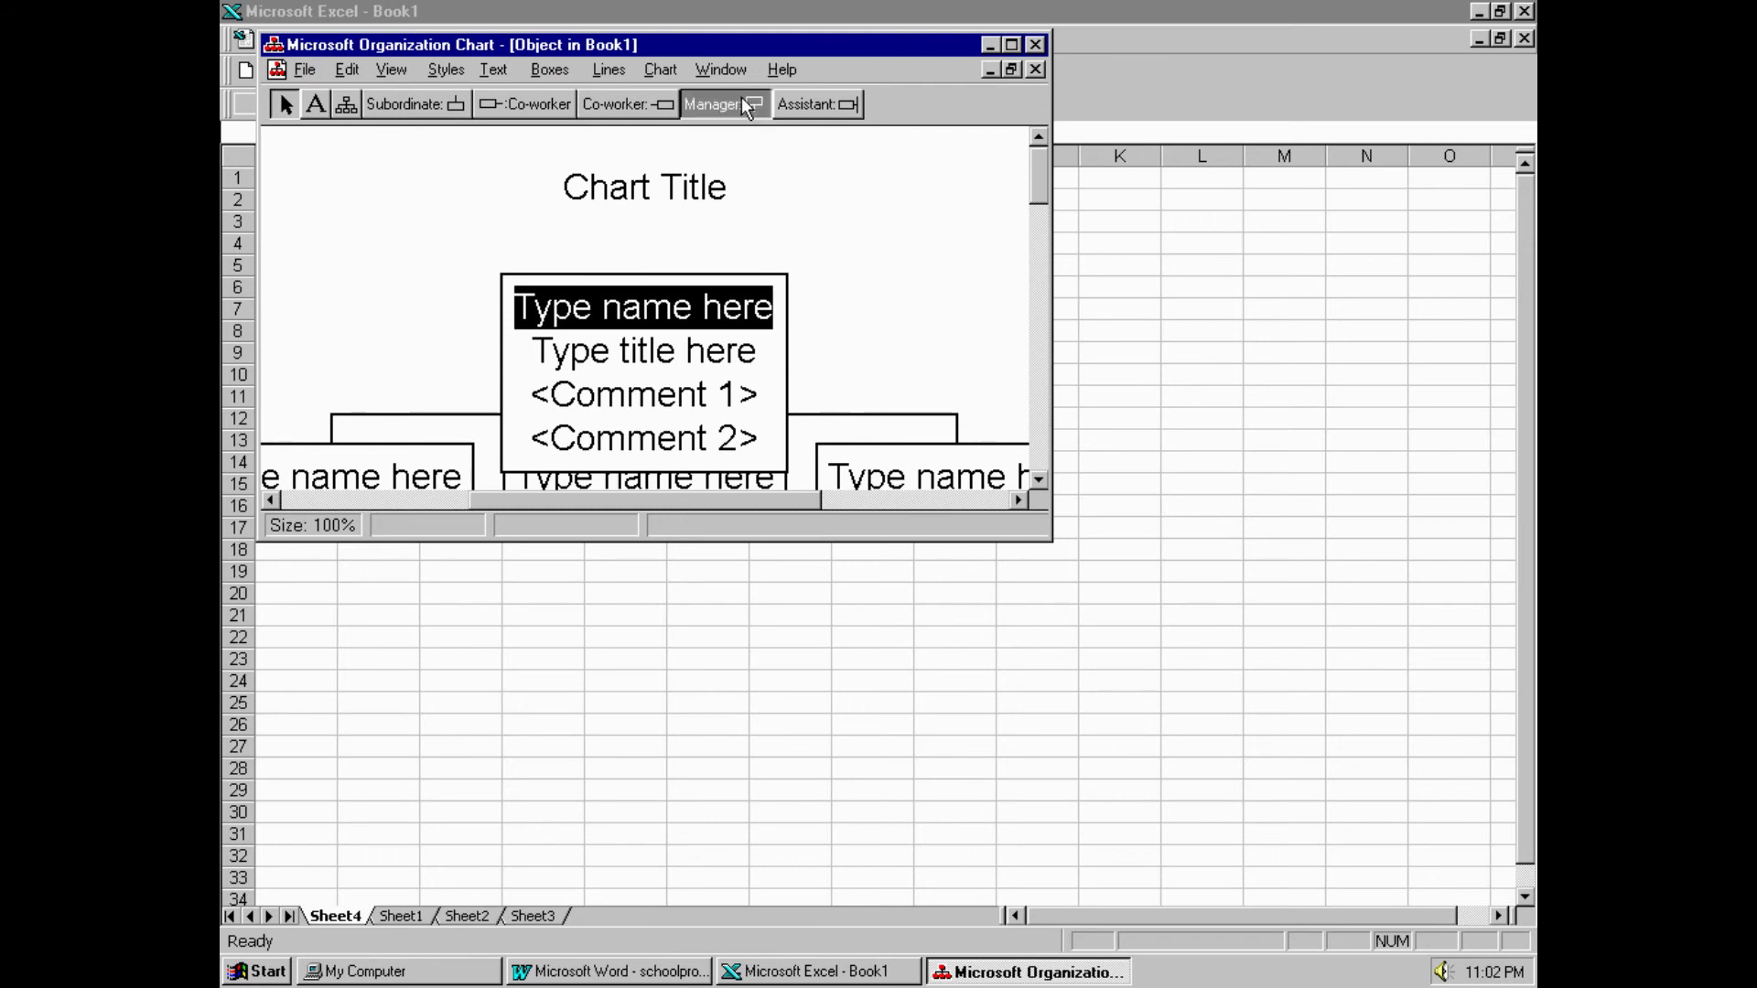
pyautogui.click(1035, 43)
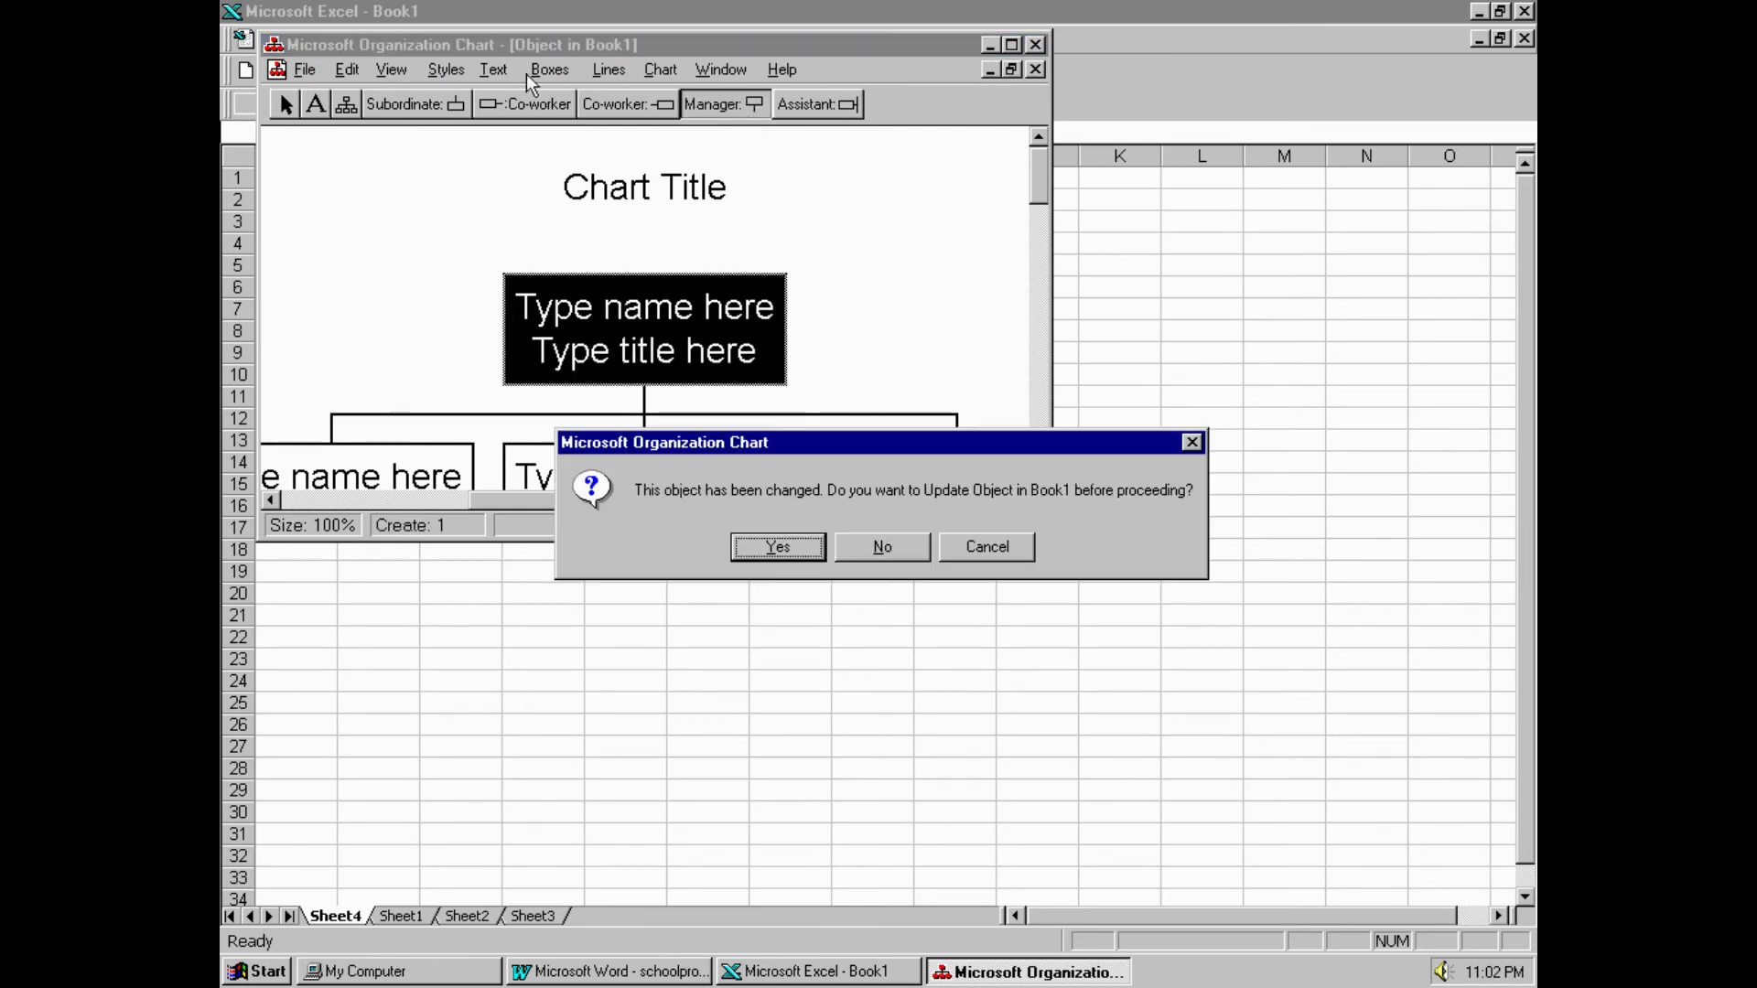
pyautogui.click(886, 545)
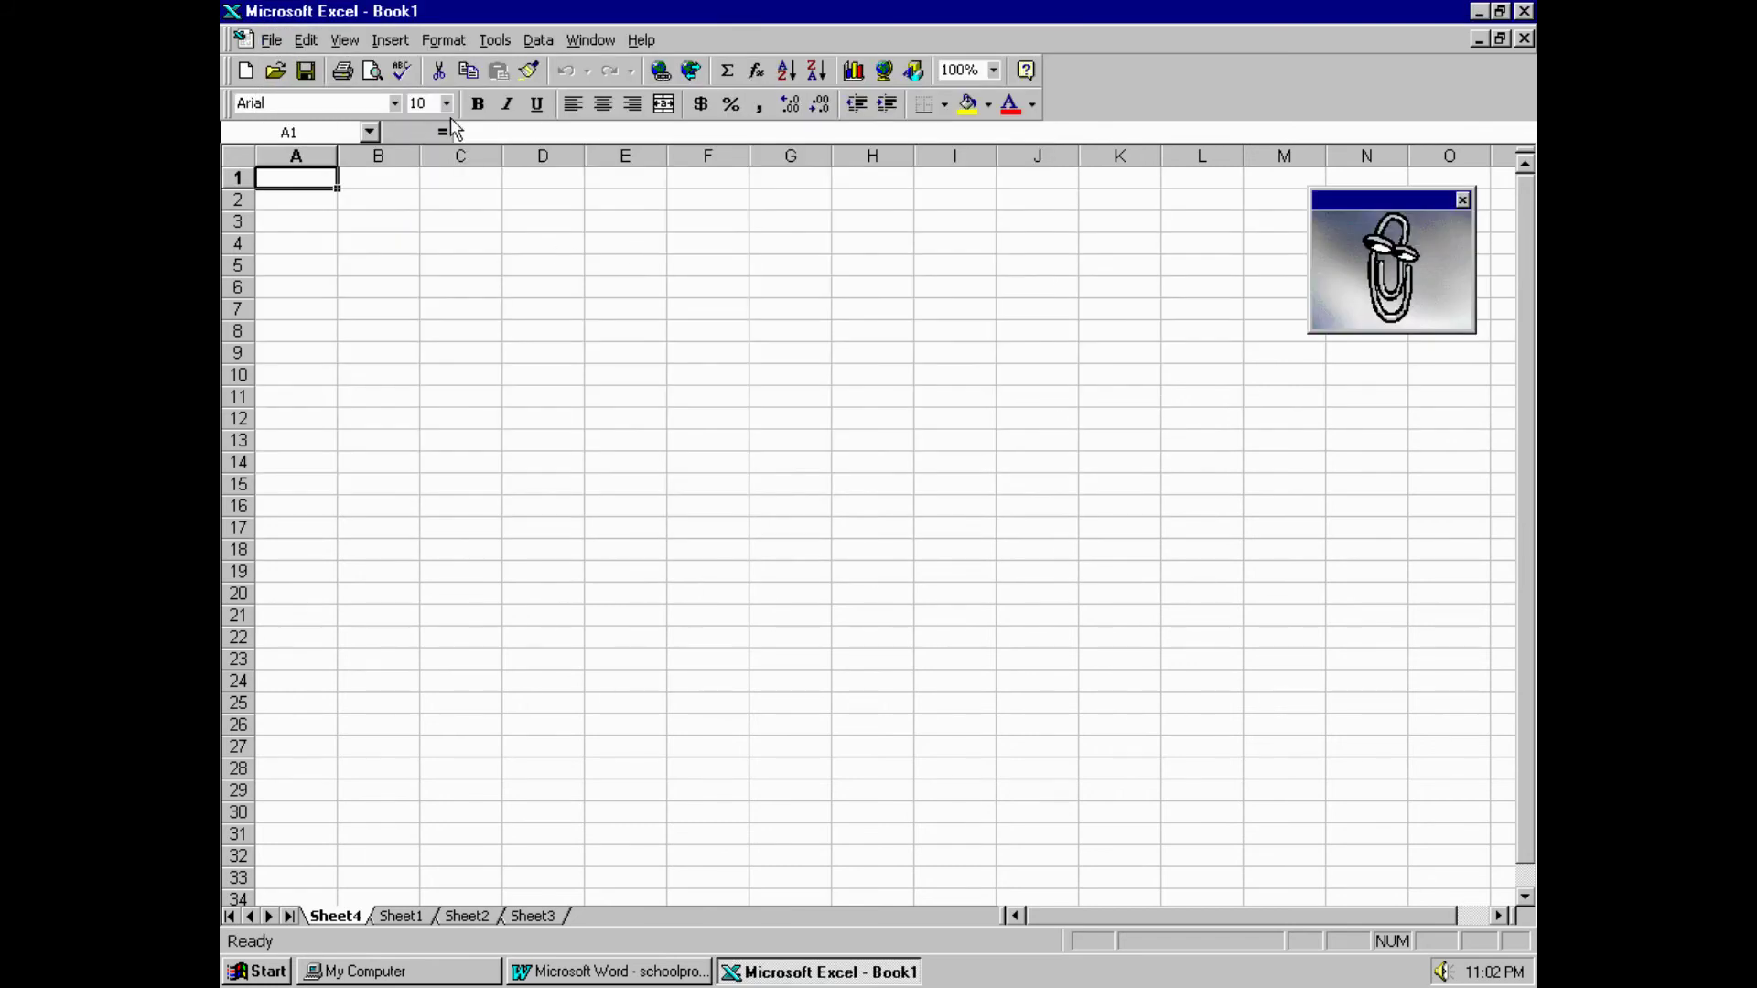
pyautogui.click(444, 40)
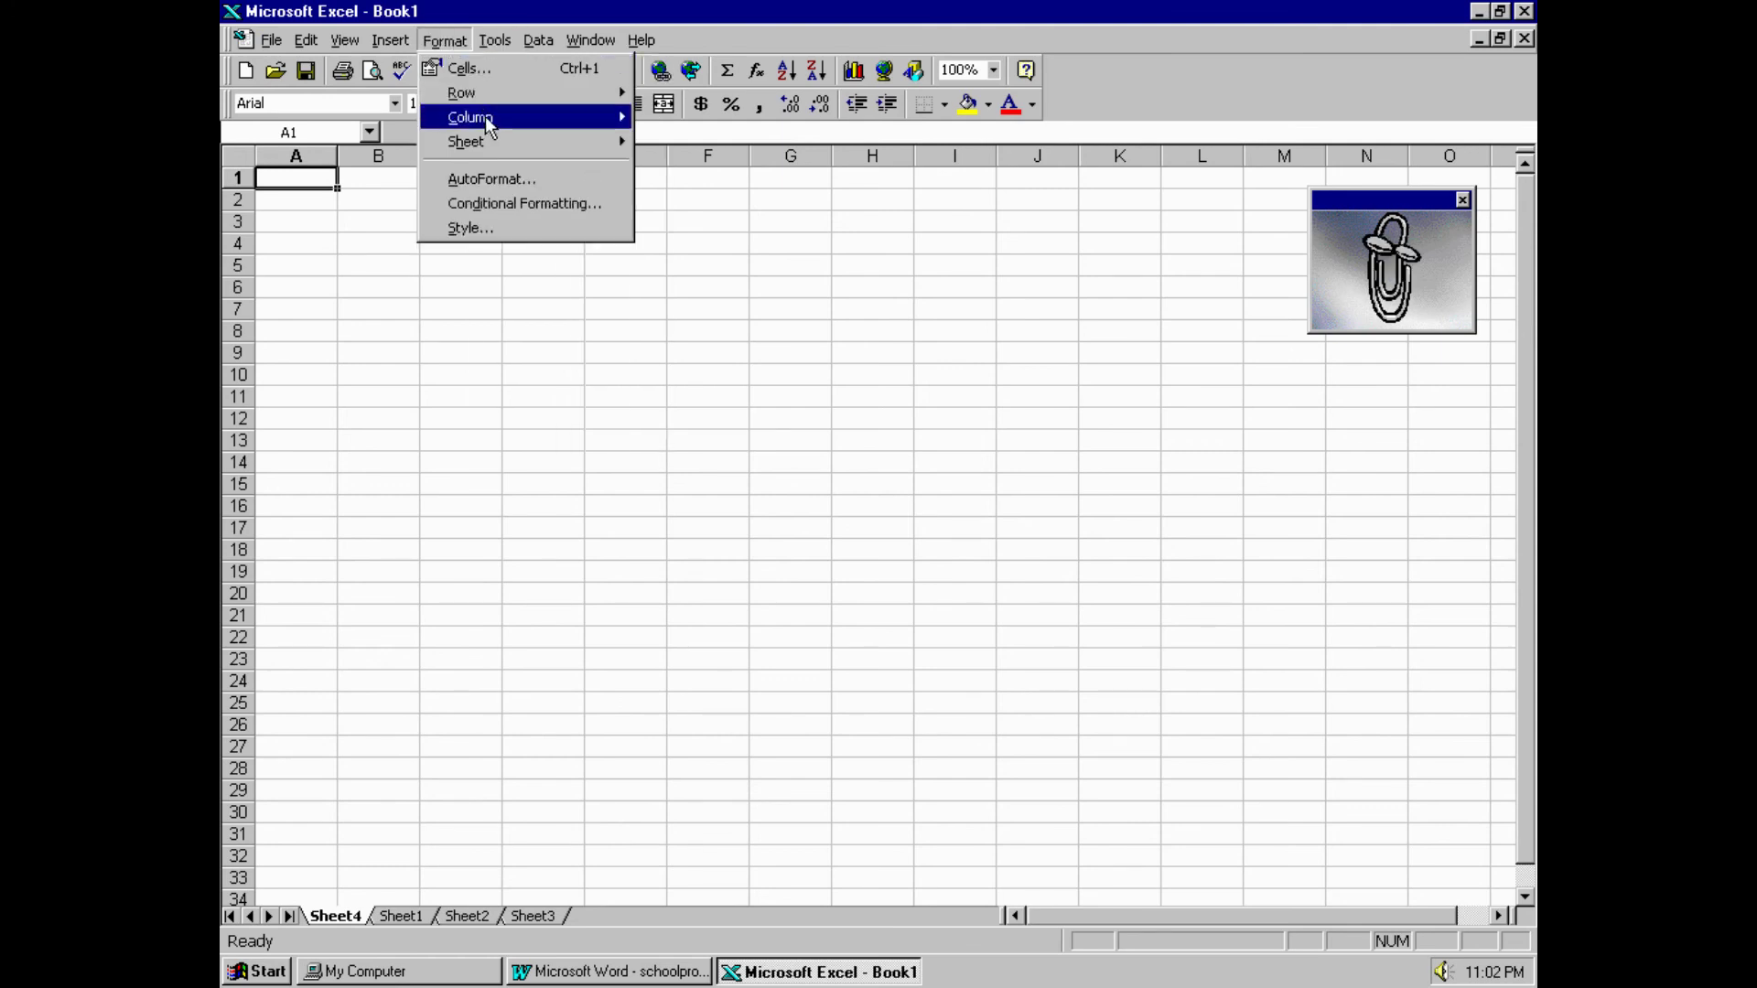
# Enter the column headers Month in A1 and Earnings in B1
pyautogui.click(326, 177)
pyautogui.press('capslock')
pyautogui.write('E')
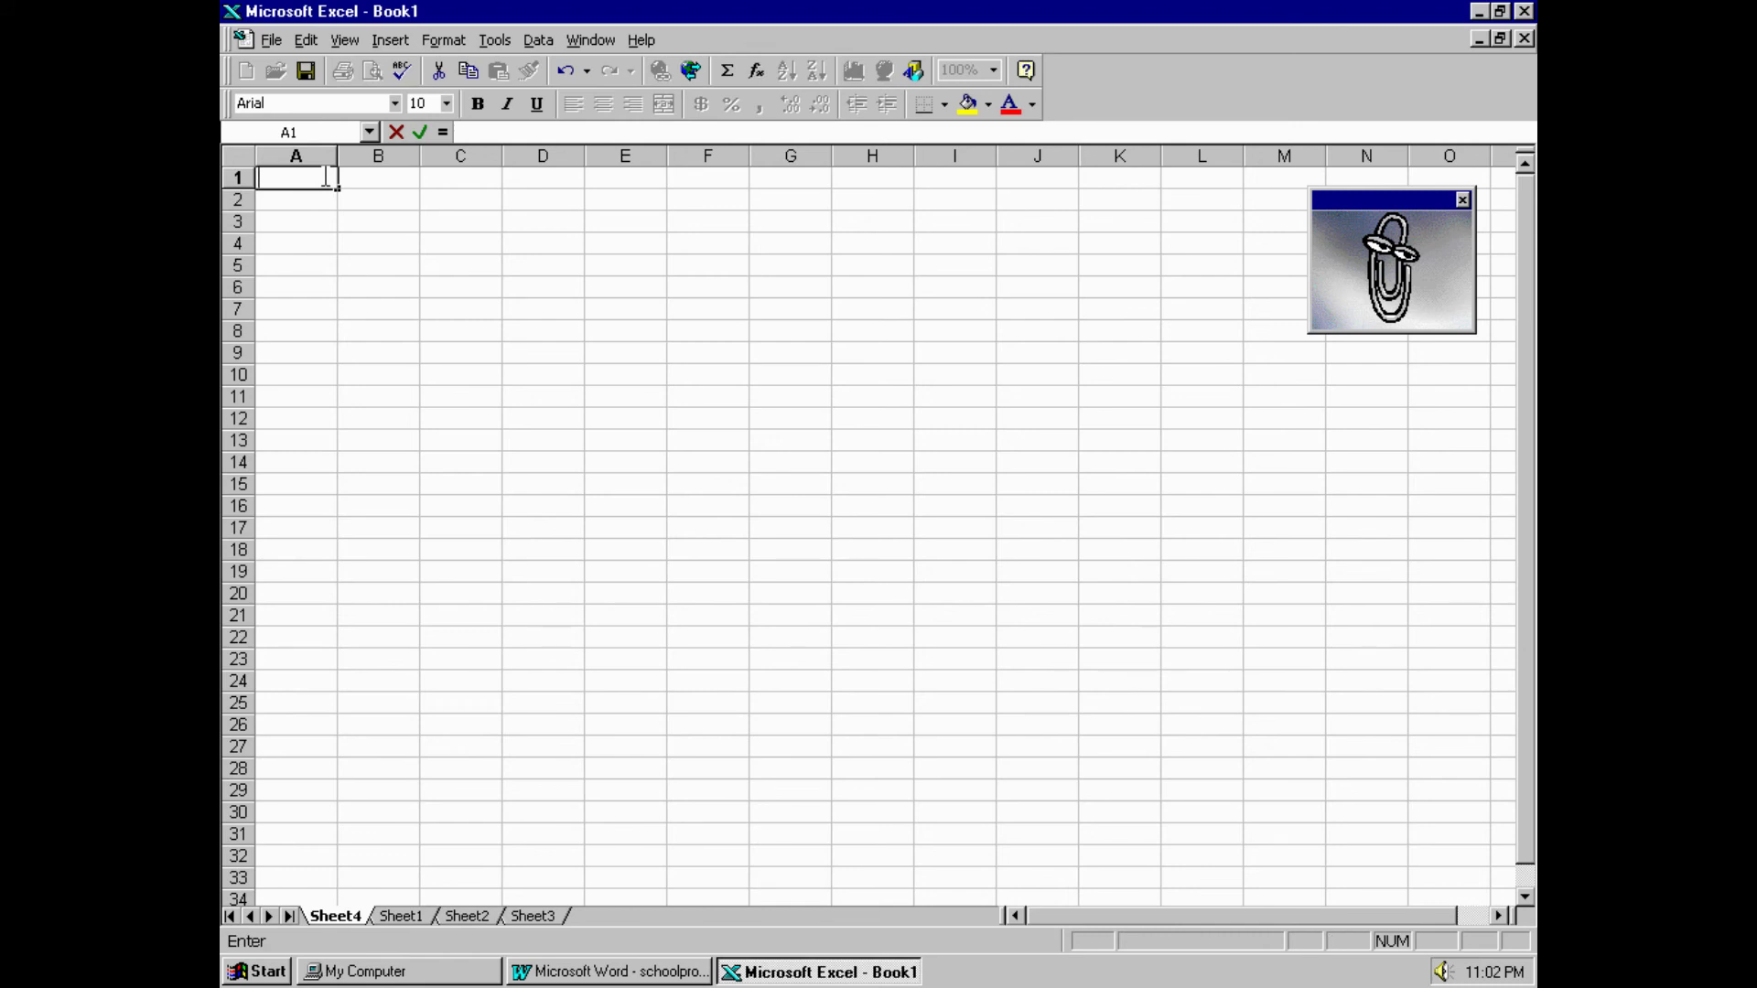
pyautogui.write('Month')
pyautogui.click(410, 179)
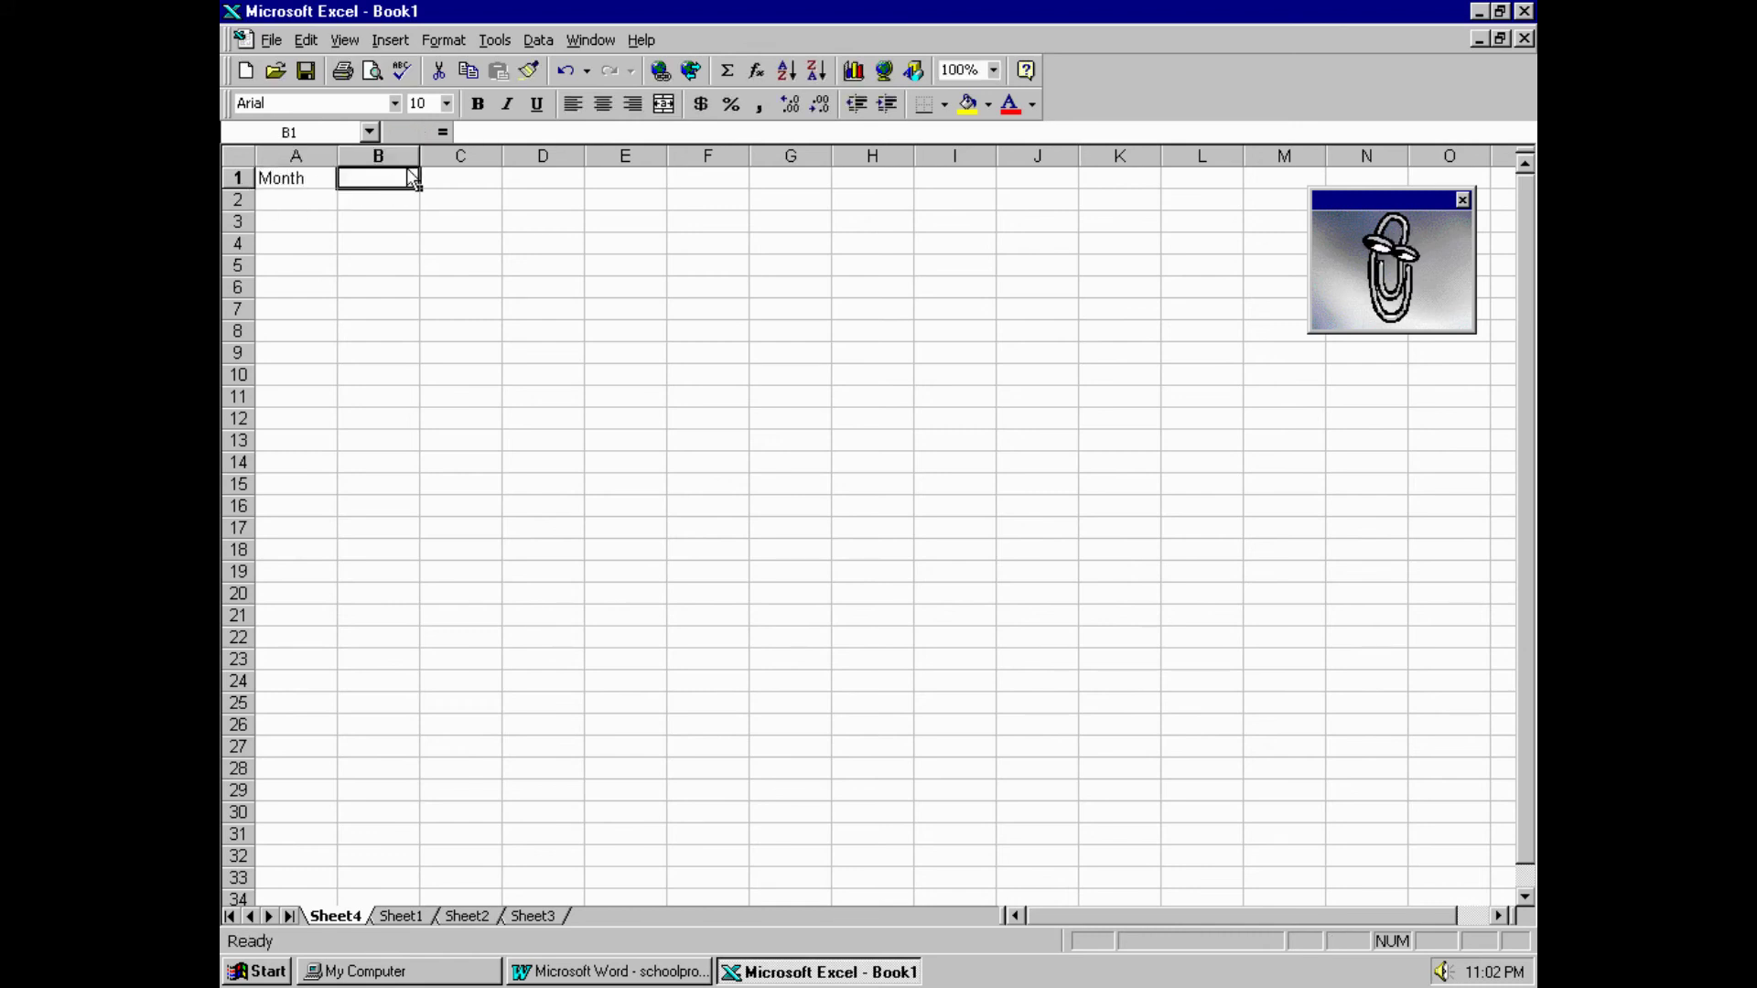
pyautogui.write('Earn')
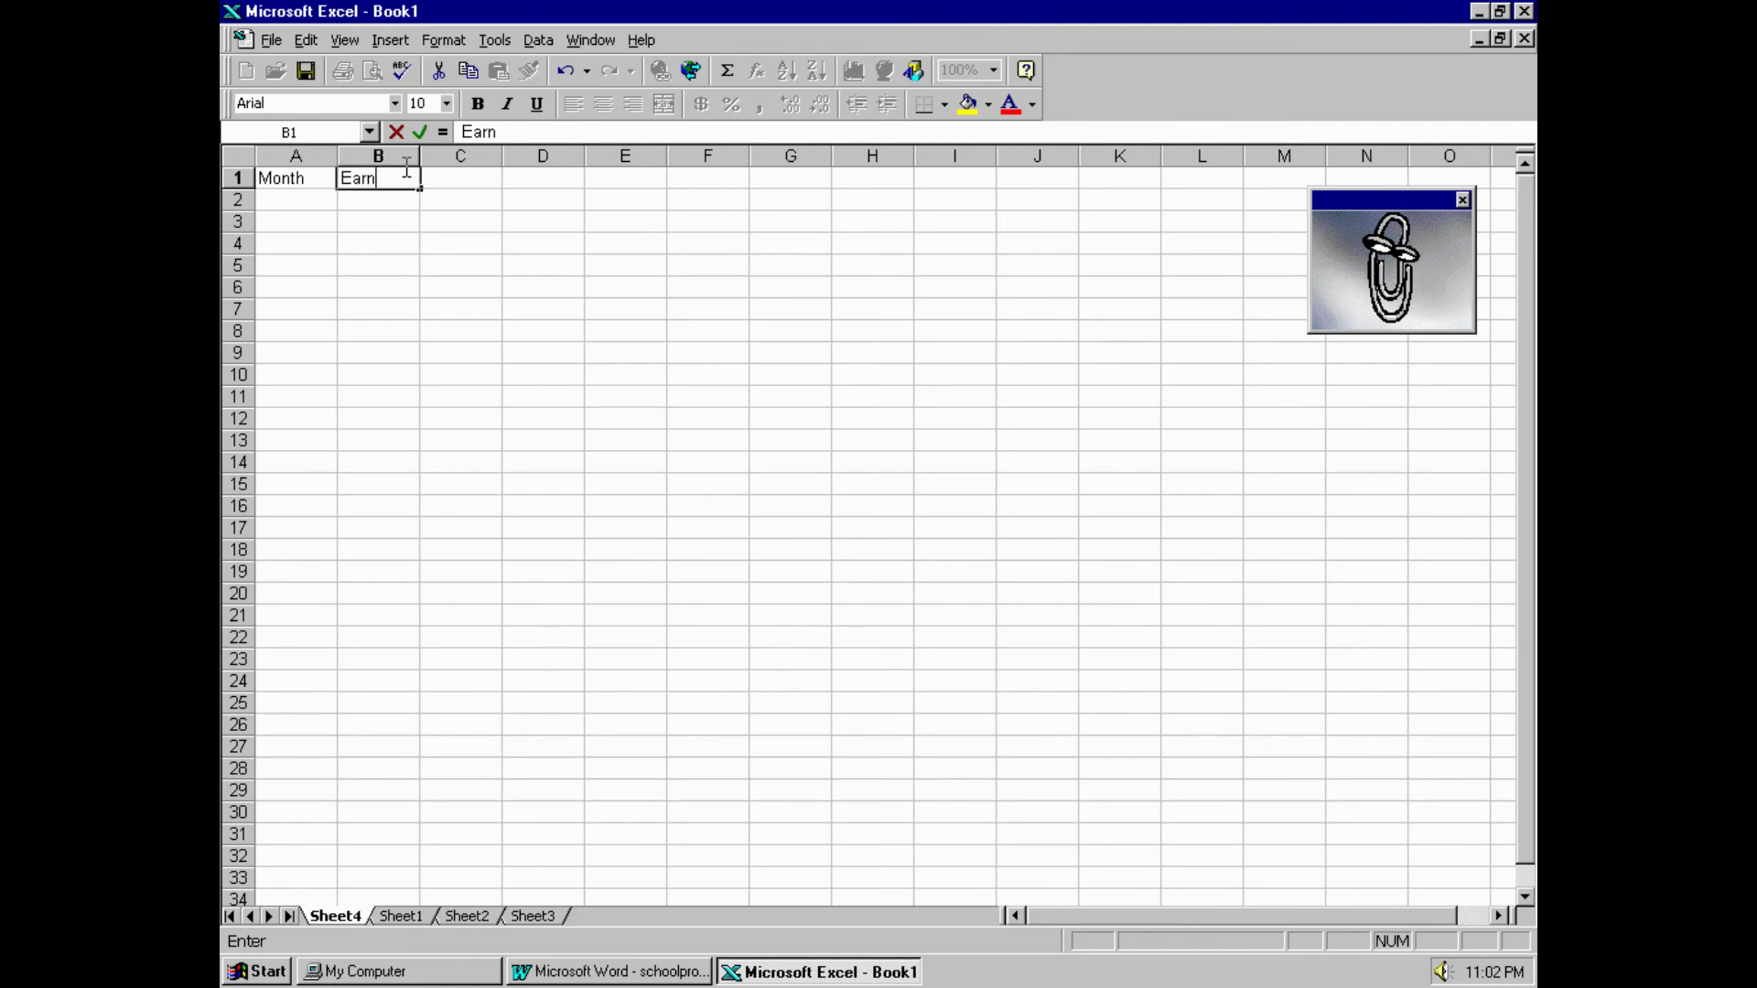
pyautogui.write('ings')
pyautogui.click(311, 187)
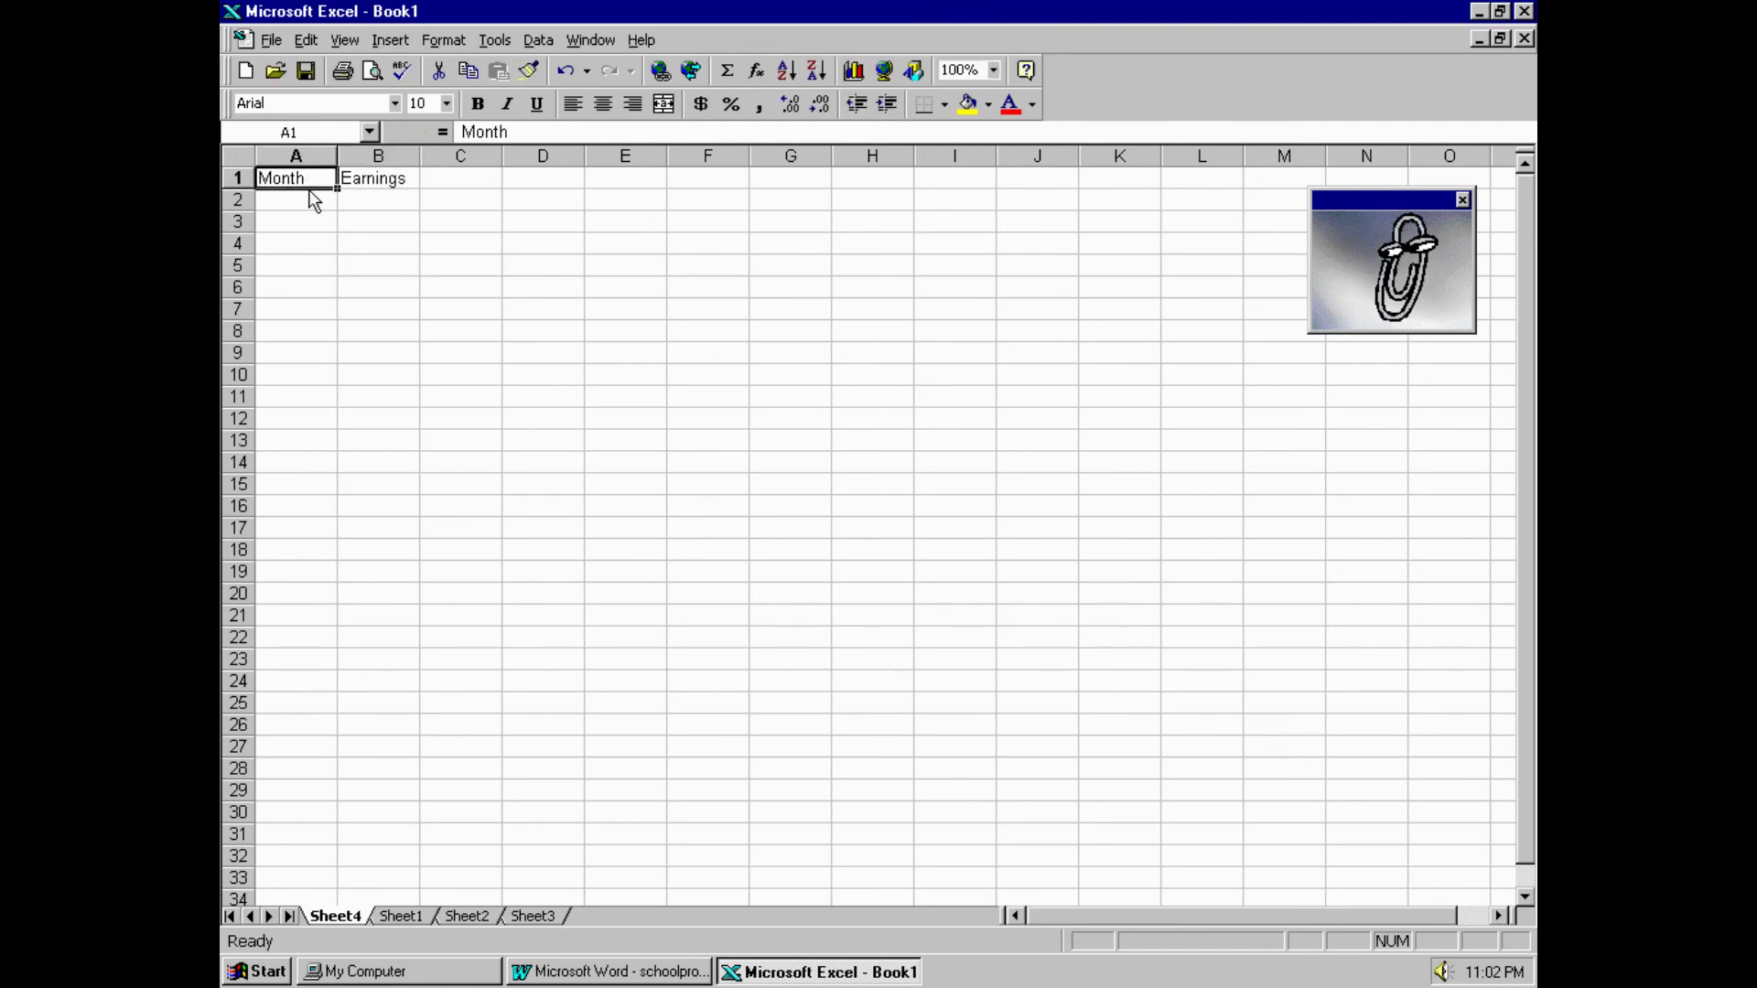
# Enter months 1 to 4 in A2:A5 with an Earnings value of 0 beside each
pyautogui.click(303, 199)
pyautogui.write('1')
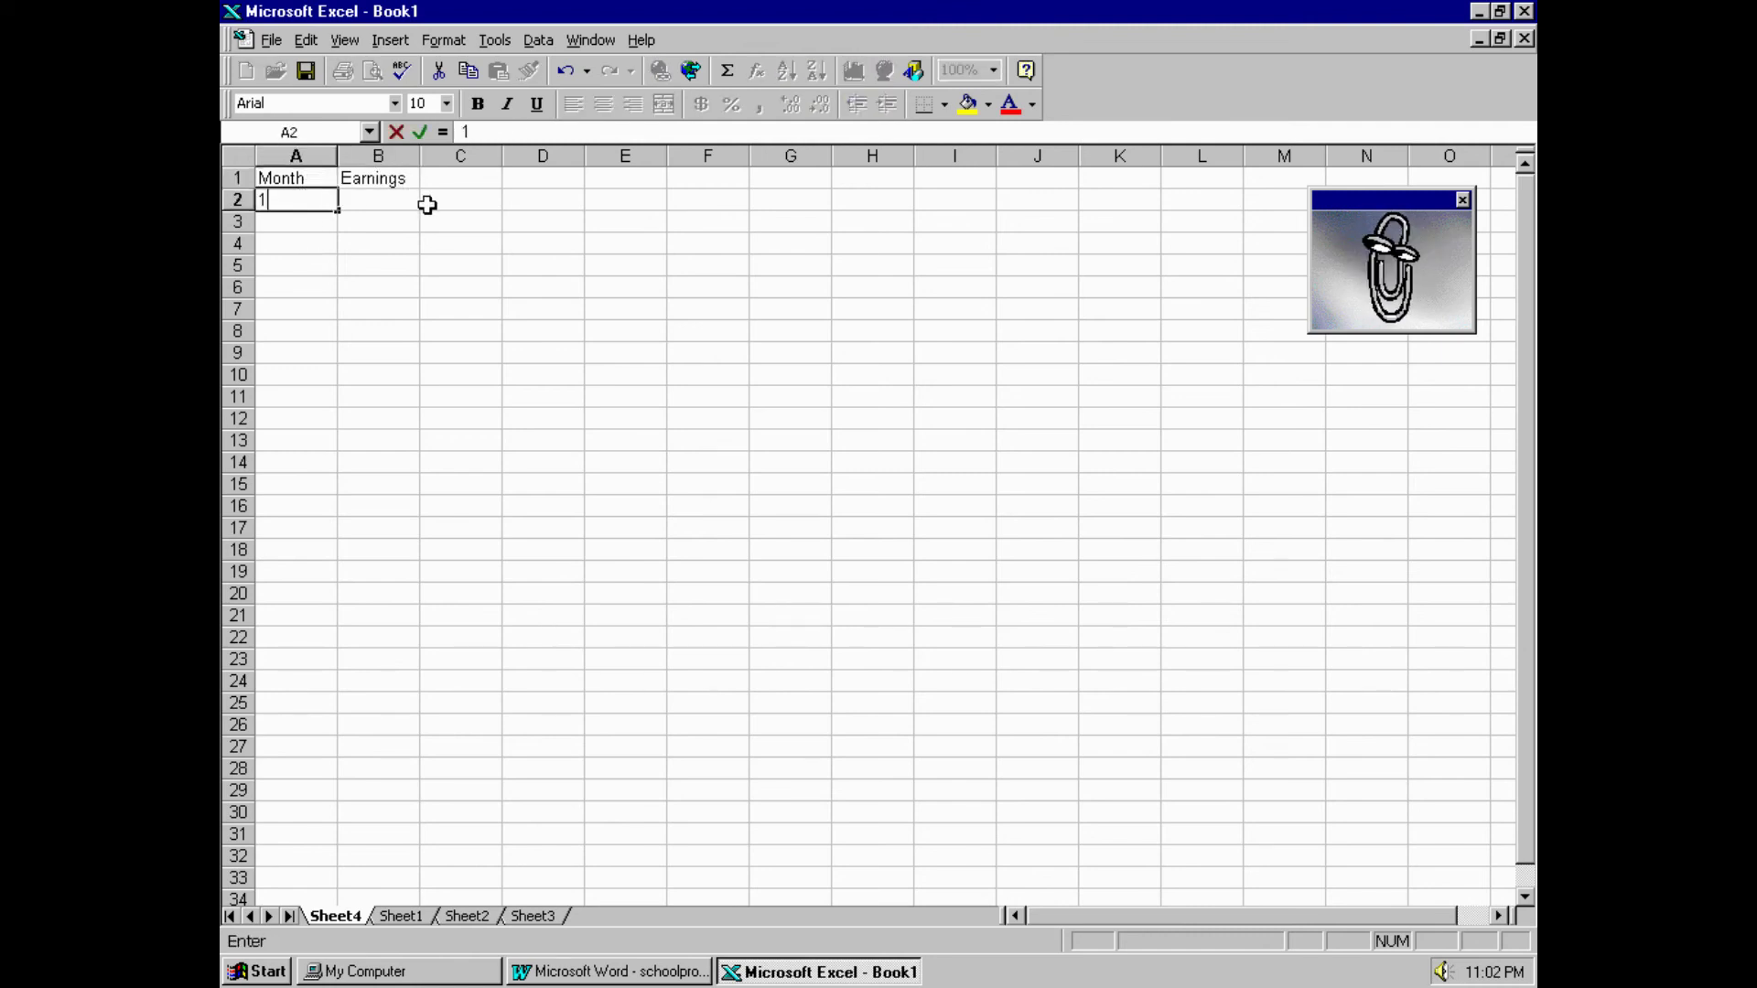
pyautogui.click(424, 204)
pyautogui.click(393, 196)
pyautogui.write('0')
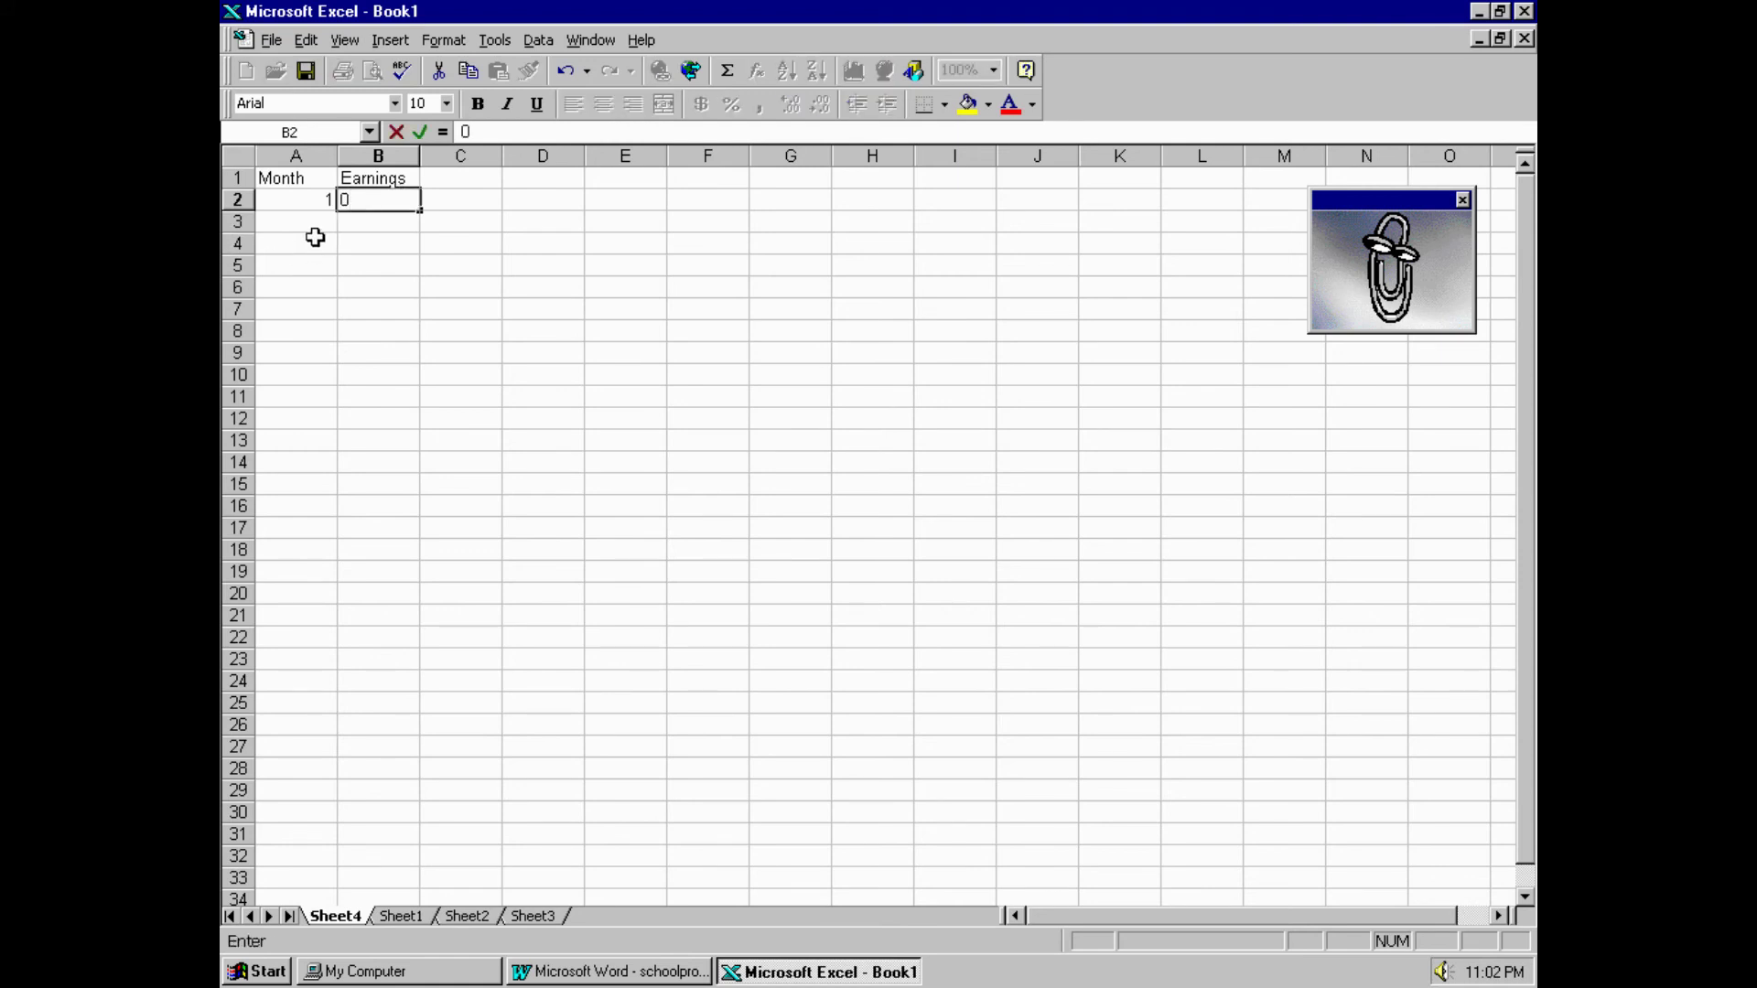
pyautogui.click(311, 226)
pyautogui.write('2')
pyautogui.click(397, 226)
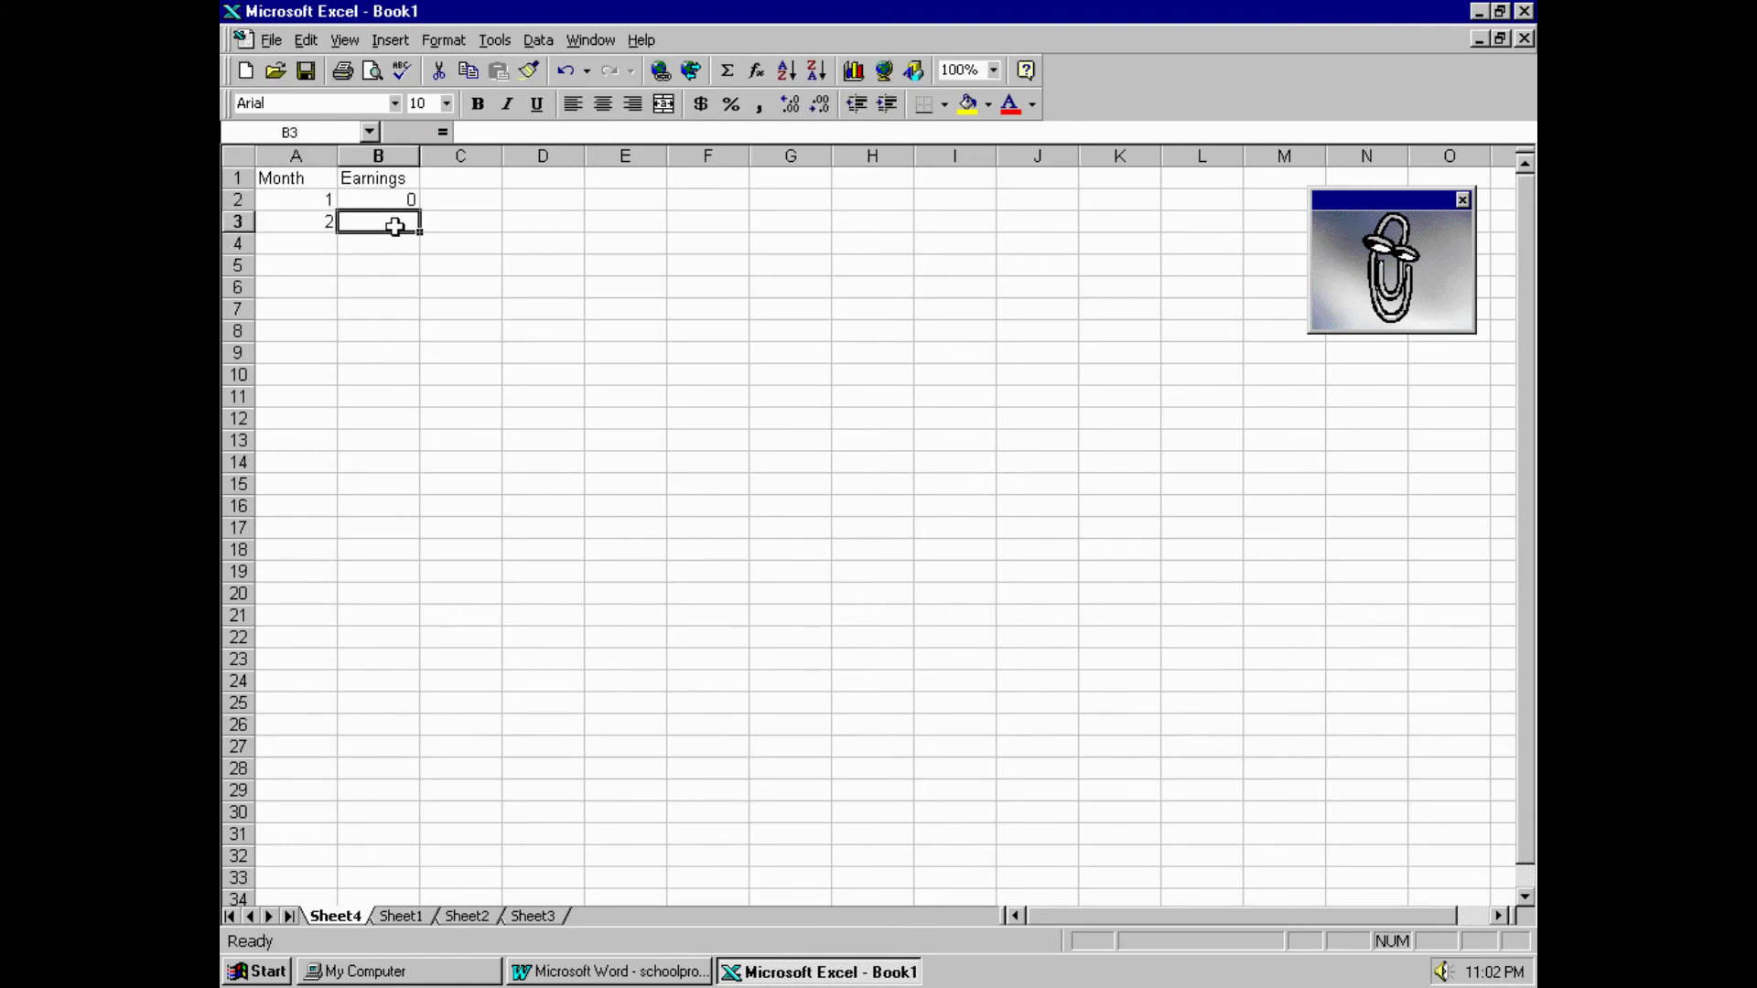
pyautogui.write('0')
pyautogui.click(321, 243)
pyautogui.write('3')
pyautogui.click(364, 243)
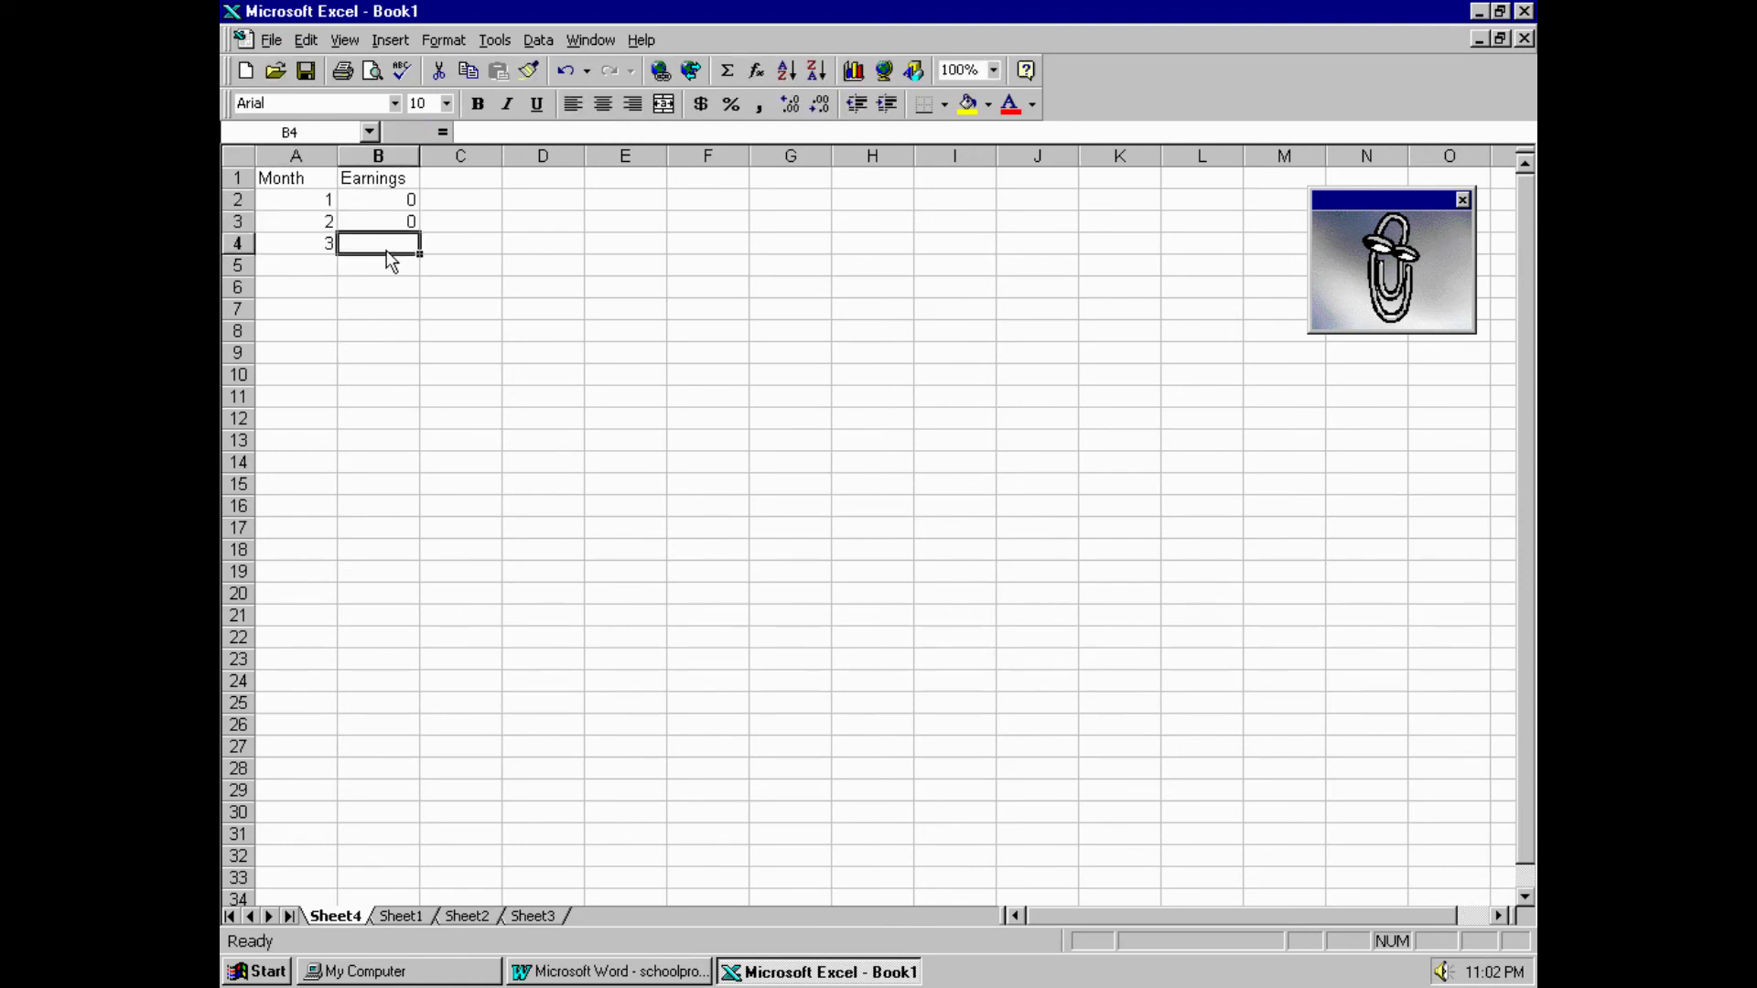
pyautogui.write('0')
pyautogui.click(314, 263)
pyautogui.write('4')
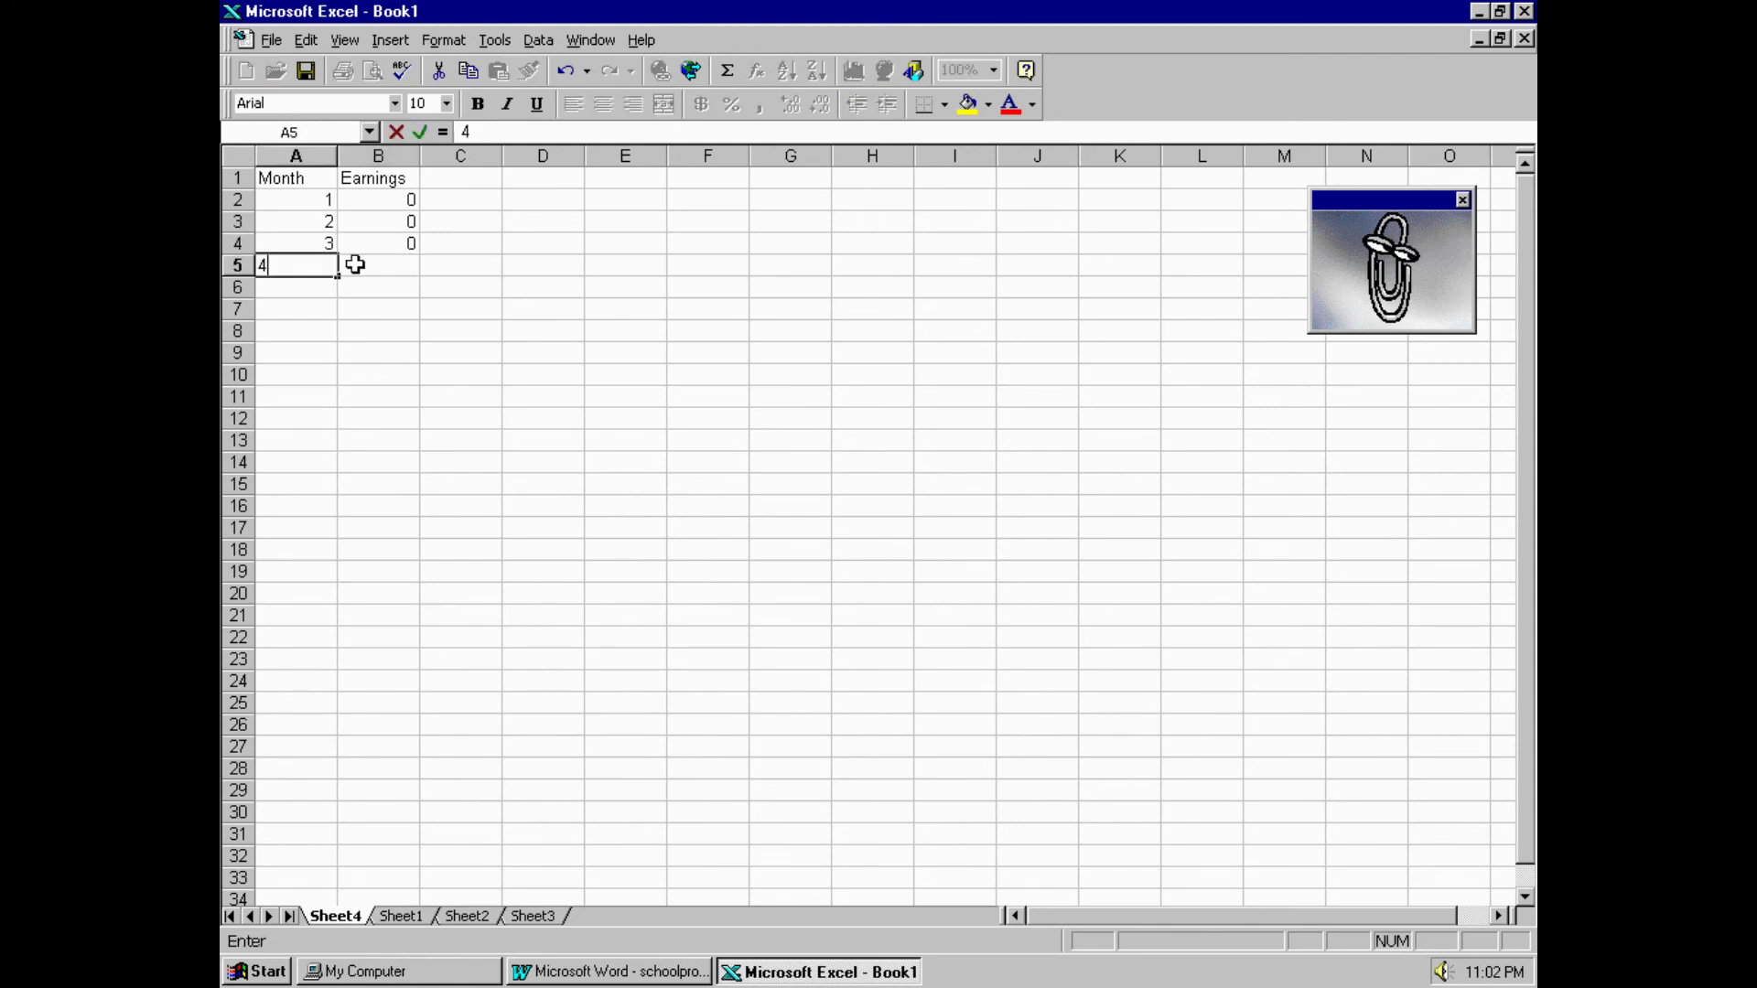
pyautogui.click(365, 262)
pyautogui.write('0')
# Enter month numbers 5 through 10 down cells A6 to A11
pyautogui.click(328, 286)
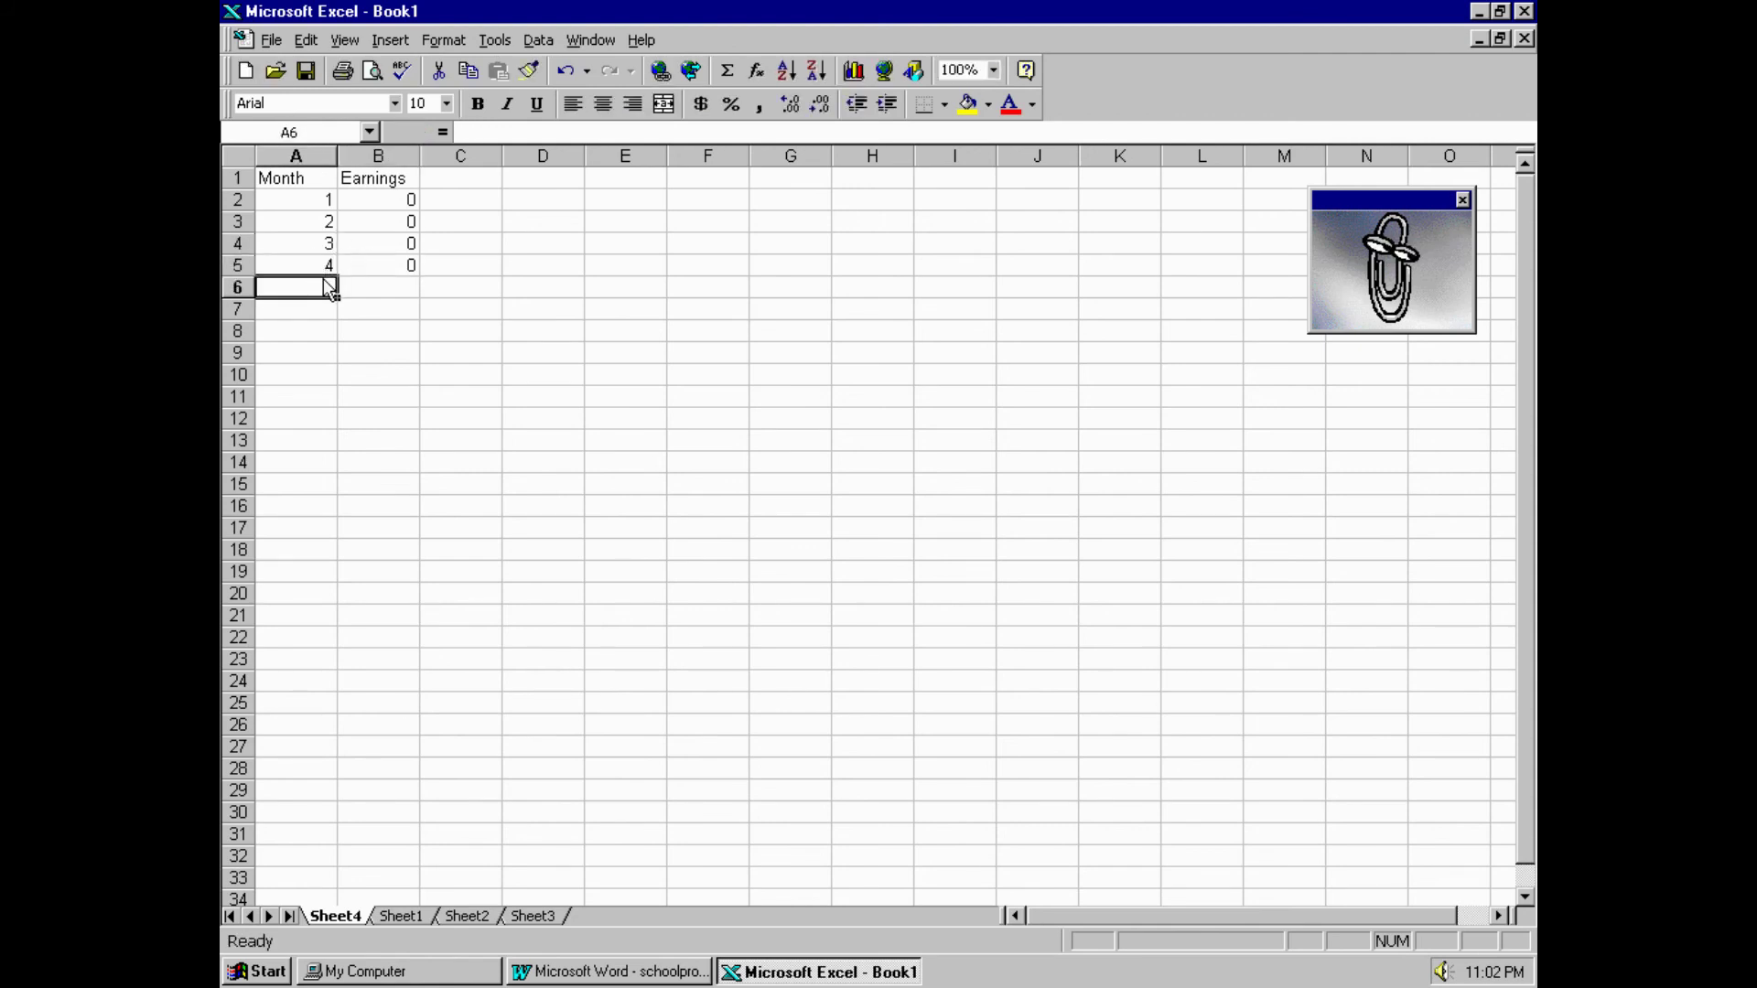
pyautogui.write('5')
pyautogui.click(321, 305)
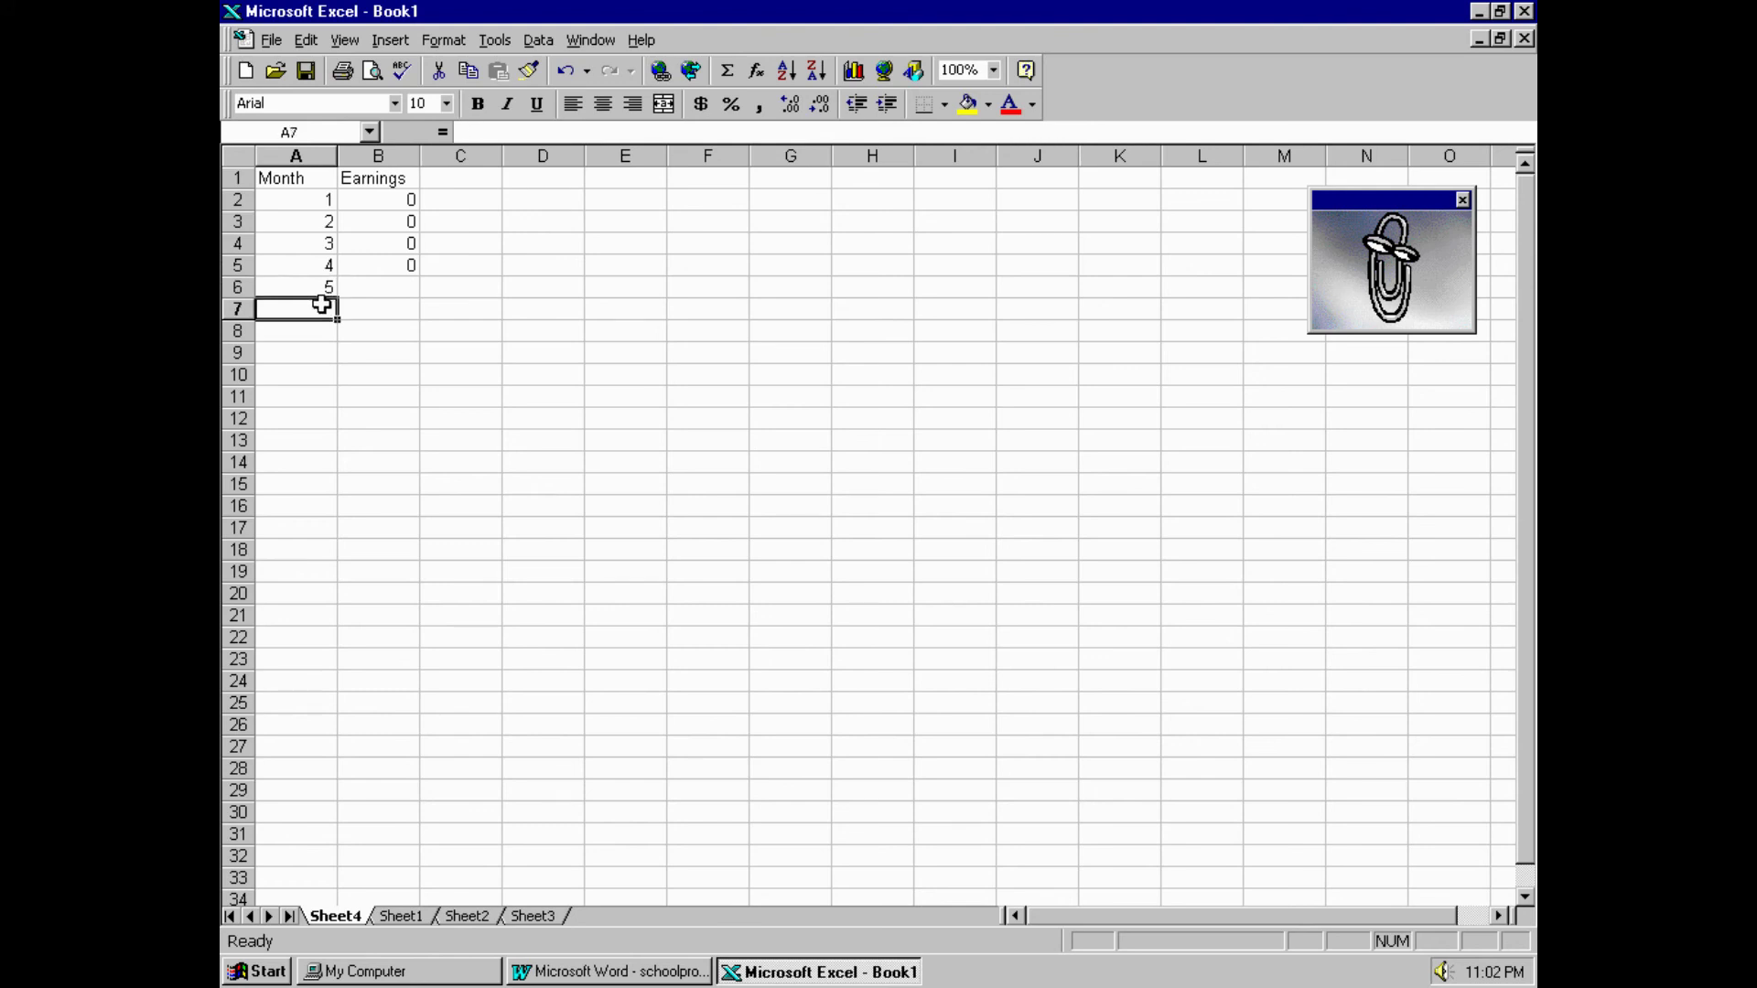
pyautogui.write('6')
pyautogui.press('Return')
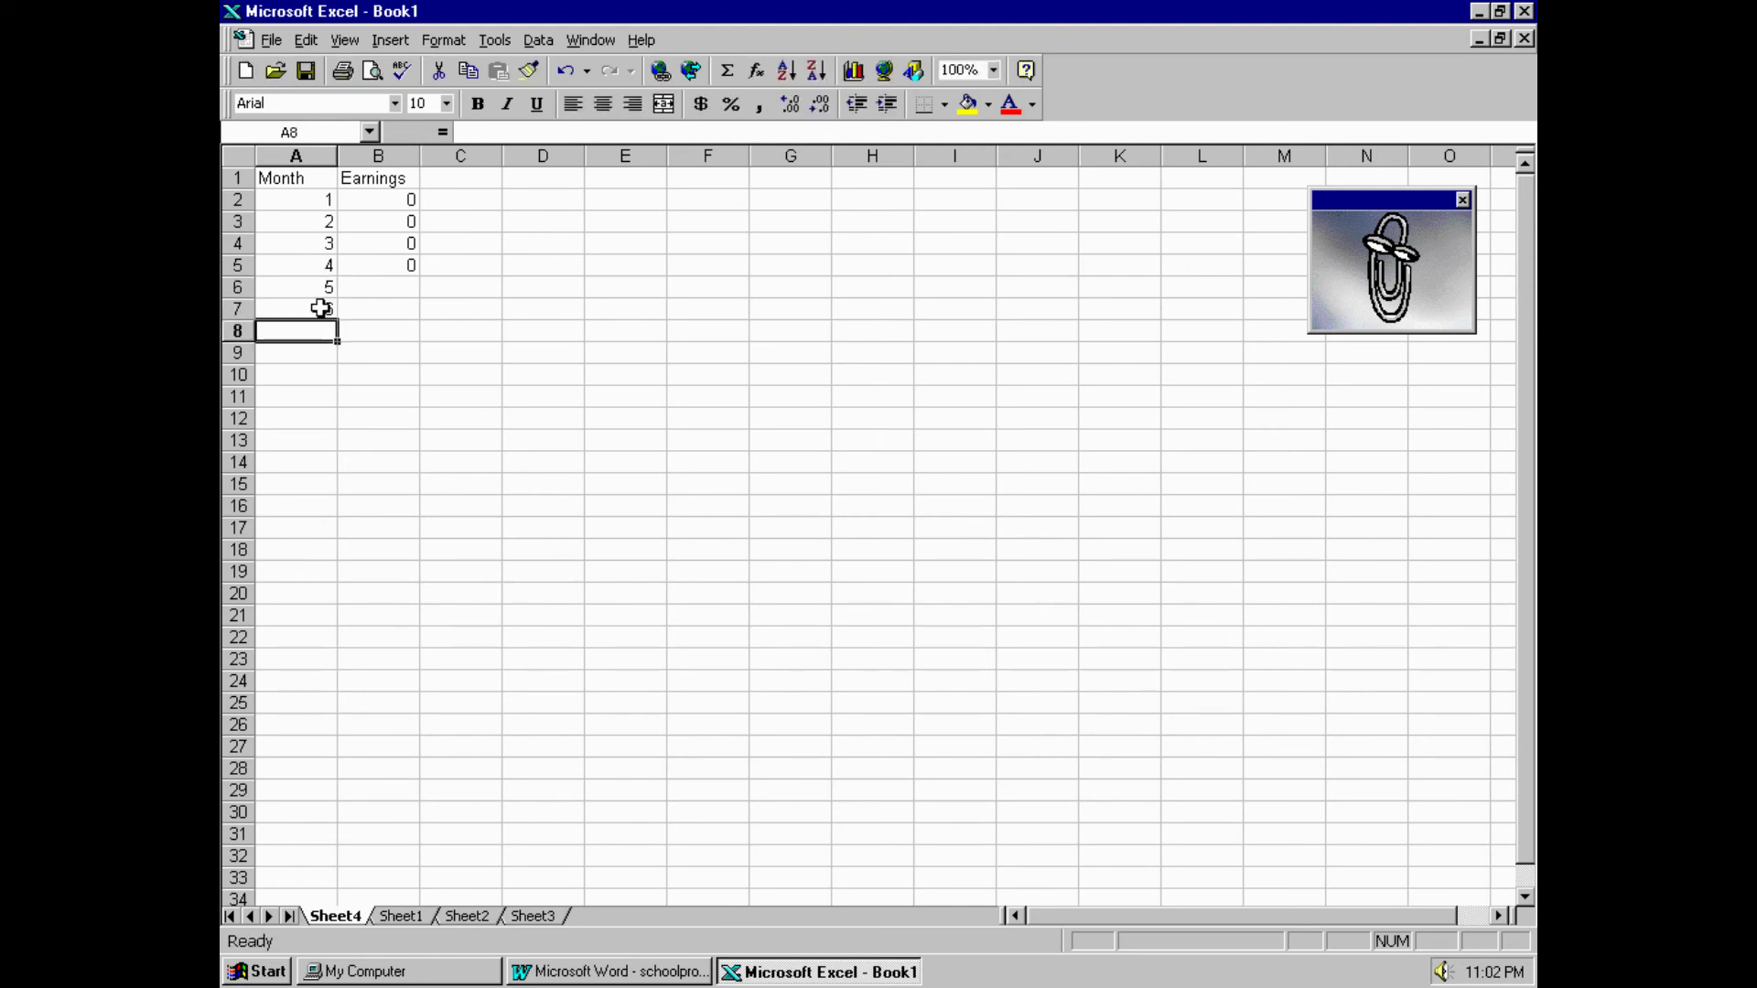
pyautogui.write('7')
pyautogui.press('Return')
pyautogui.write('8')
pyautogui.press('Return')
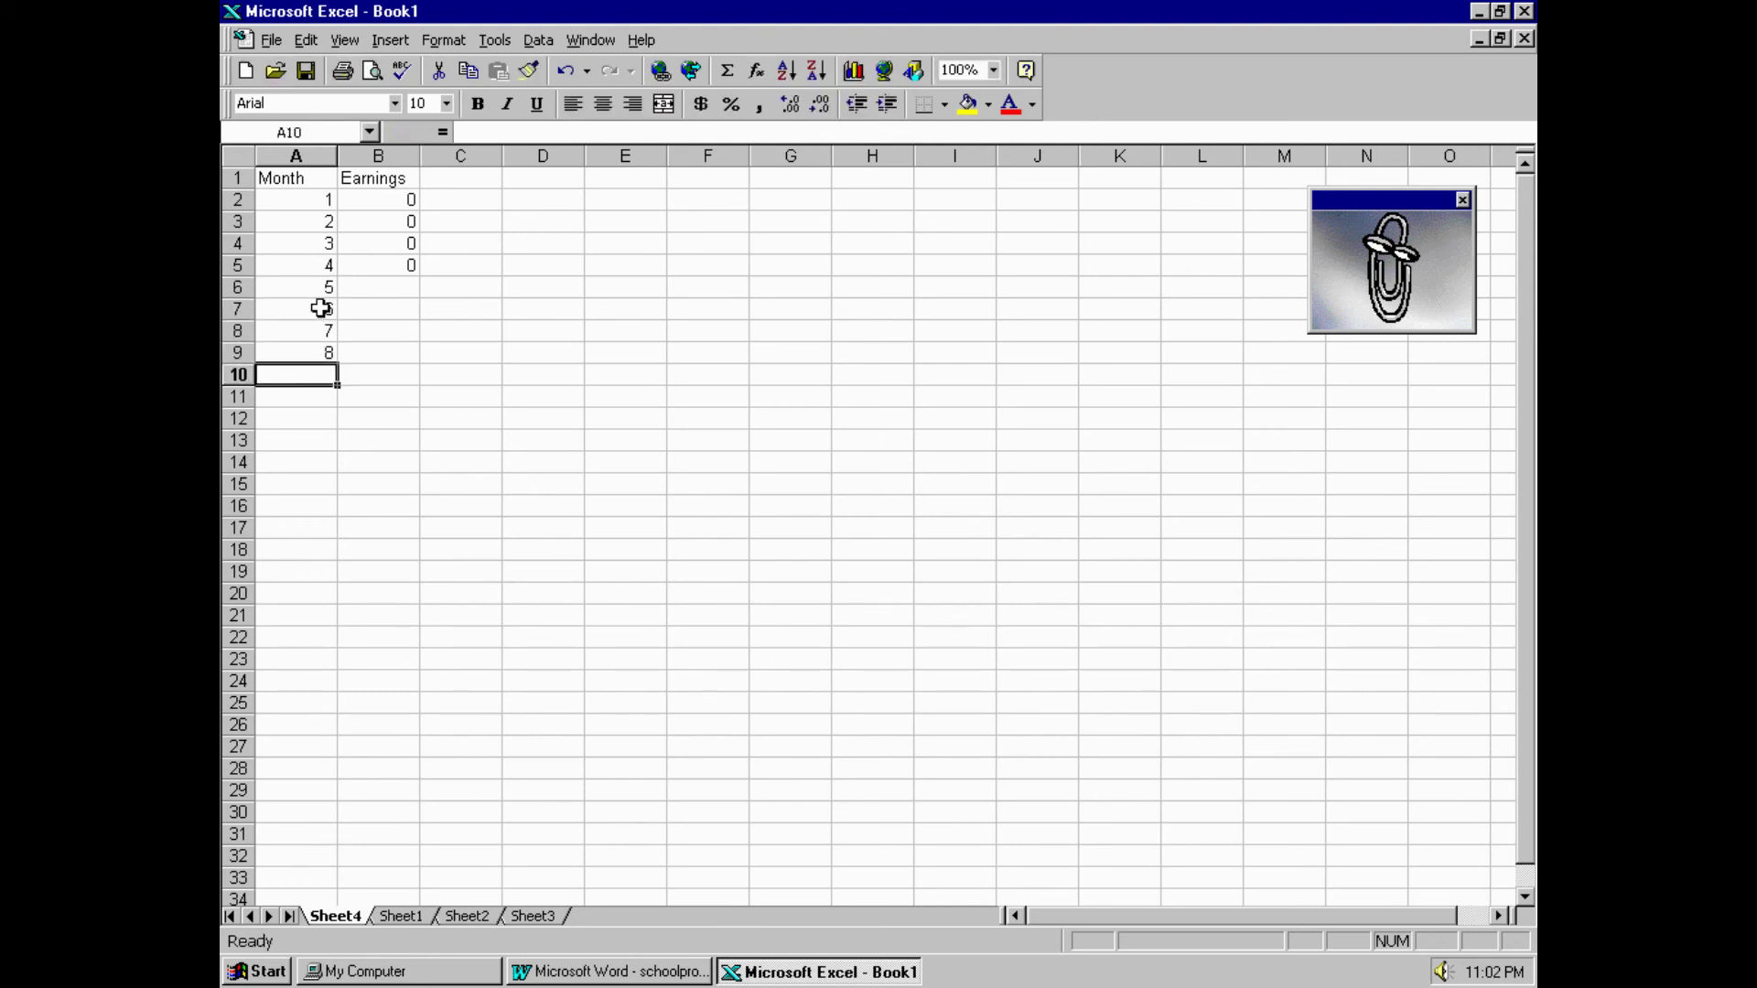
pyautogui.write('9')
pyautogui.press('Return')
pyautogui.write('2')
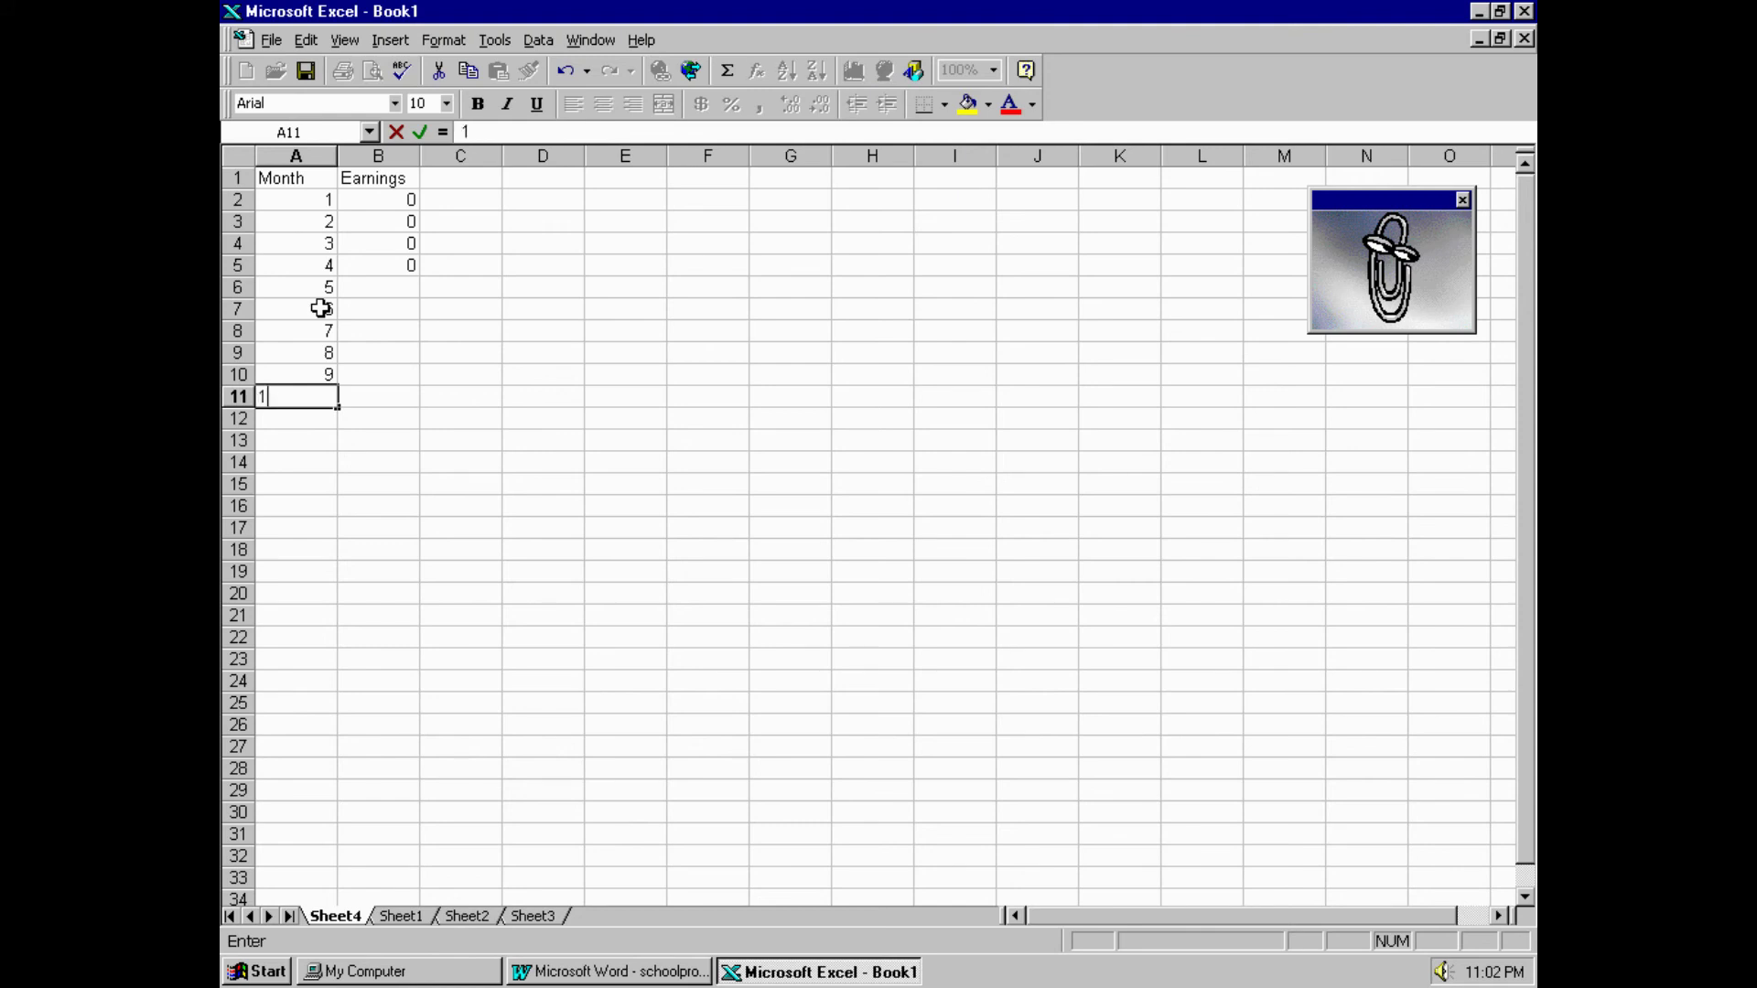
# Fill the remaining Earnings cells with 0, working up from B11
pyautogui.press('Tab')
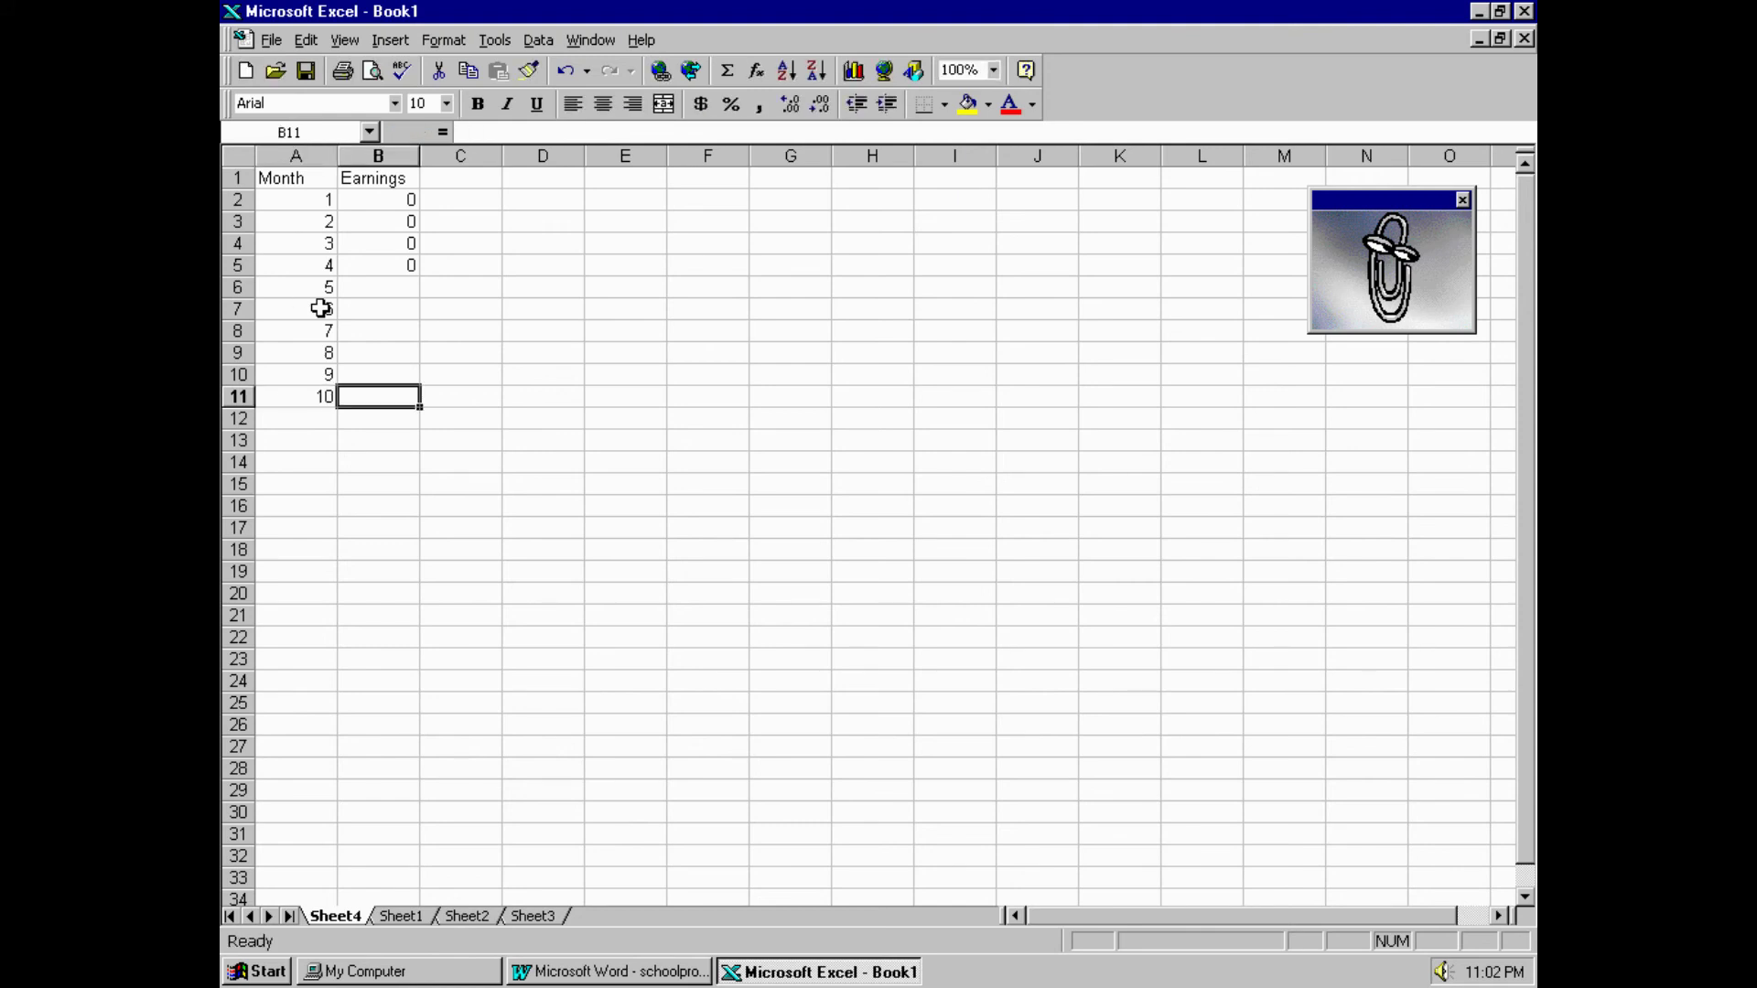
pyautogui.press('0')
pyautogui.press('Up')
pyautogui.press('0')
pyautogui.press('Up')
pyautogui.press('0')
pyautogui.press('Up')
pyautogui.press('0')
pyautogui.press('Up')
pyautogui.press('0')
pyautogui.press('Up')
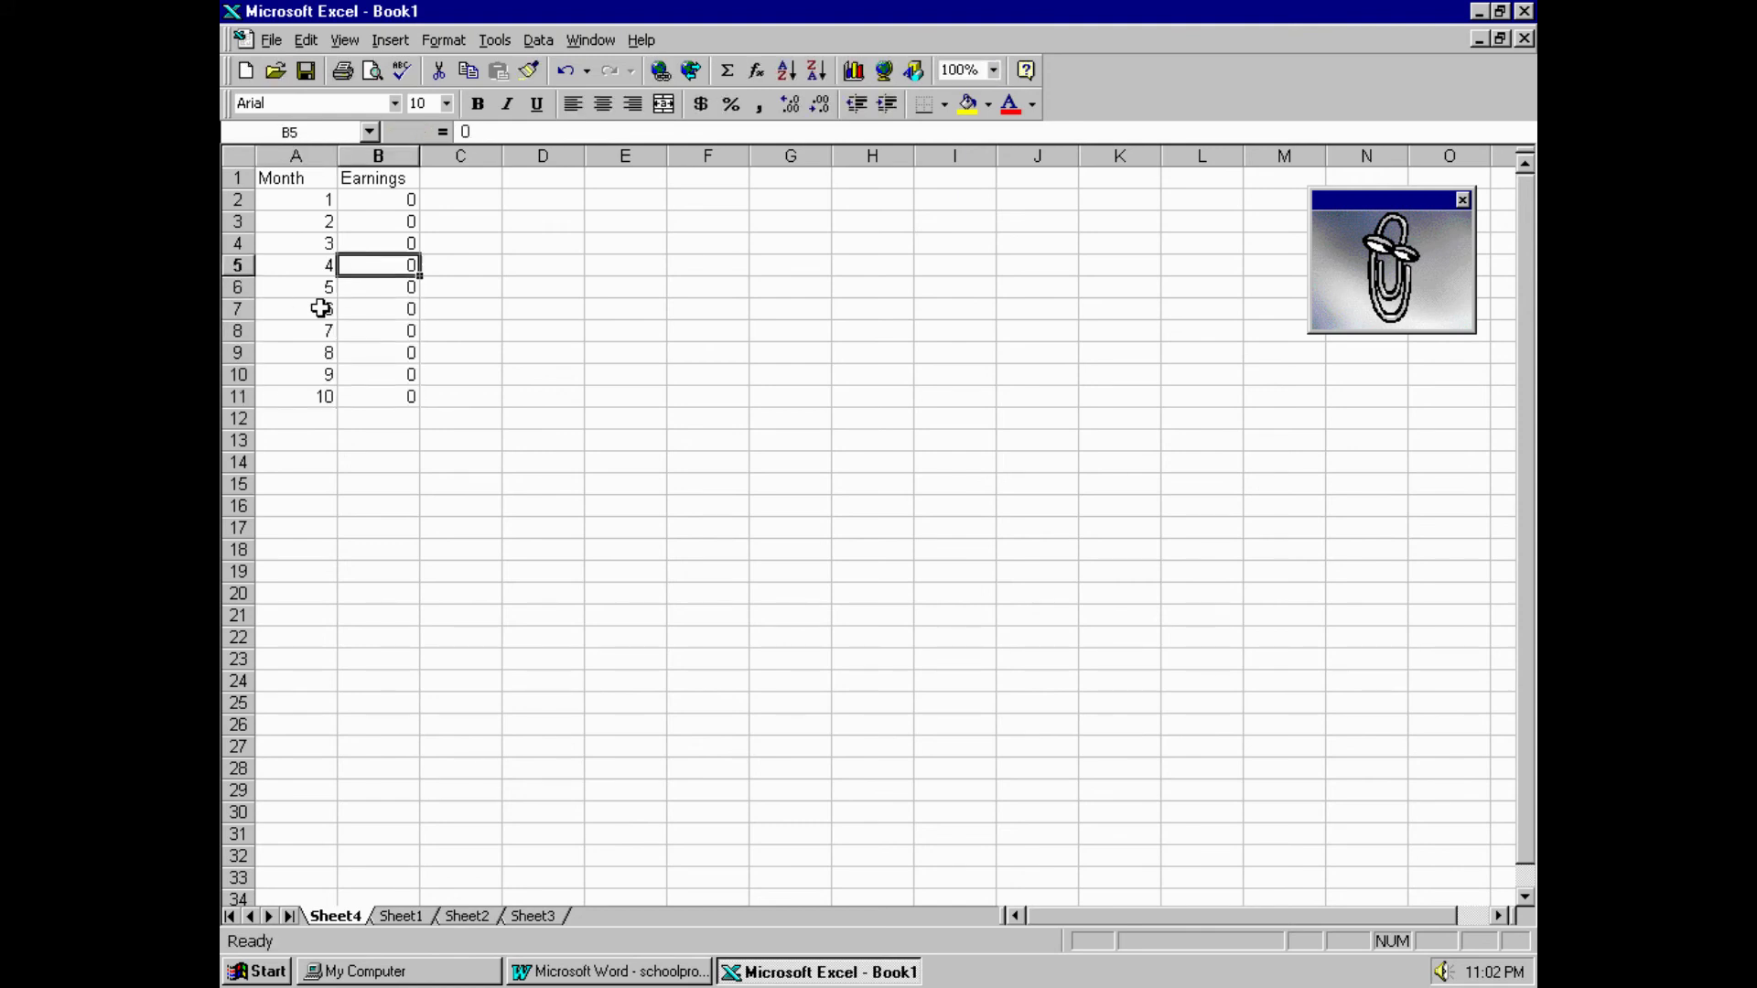
# Save the workbook under the name yearlyearnings
pyautogui.click(306, 71)
pyautogui.press('BackSpace')
pyautogui.write('yearlyearn')
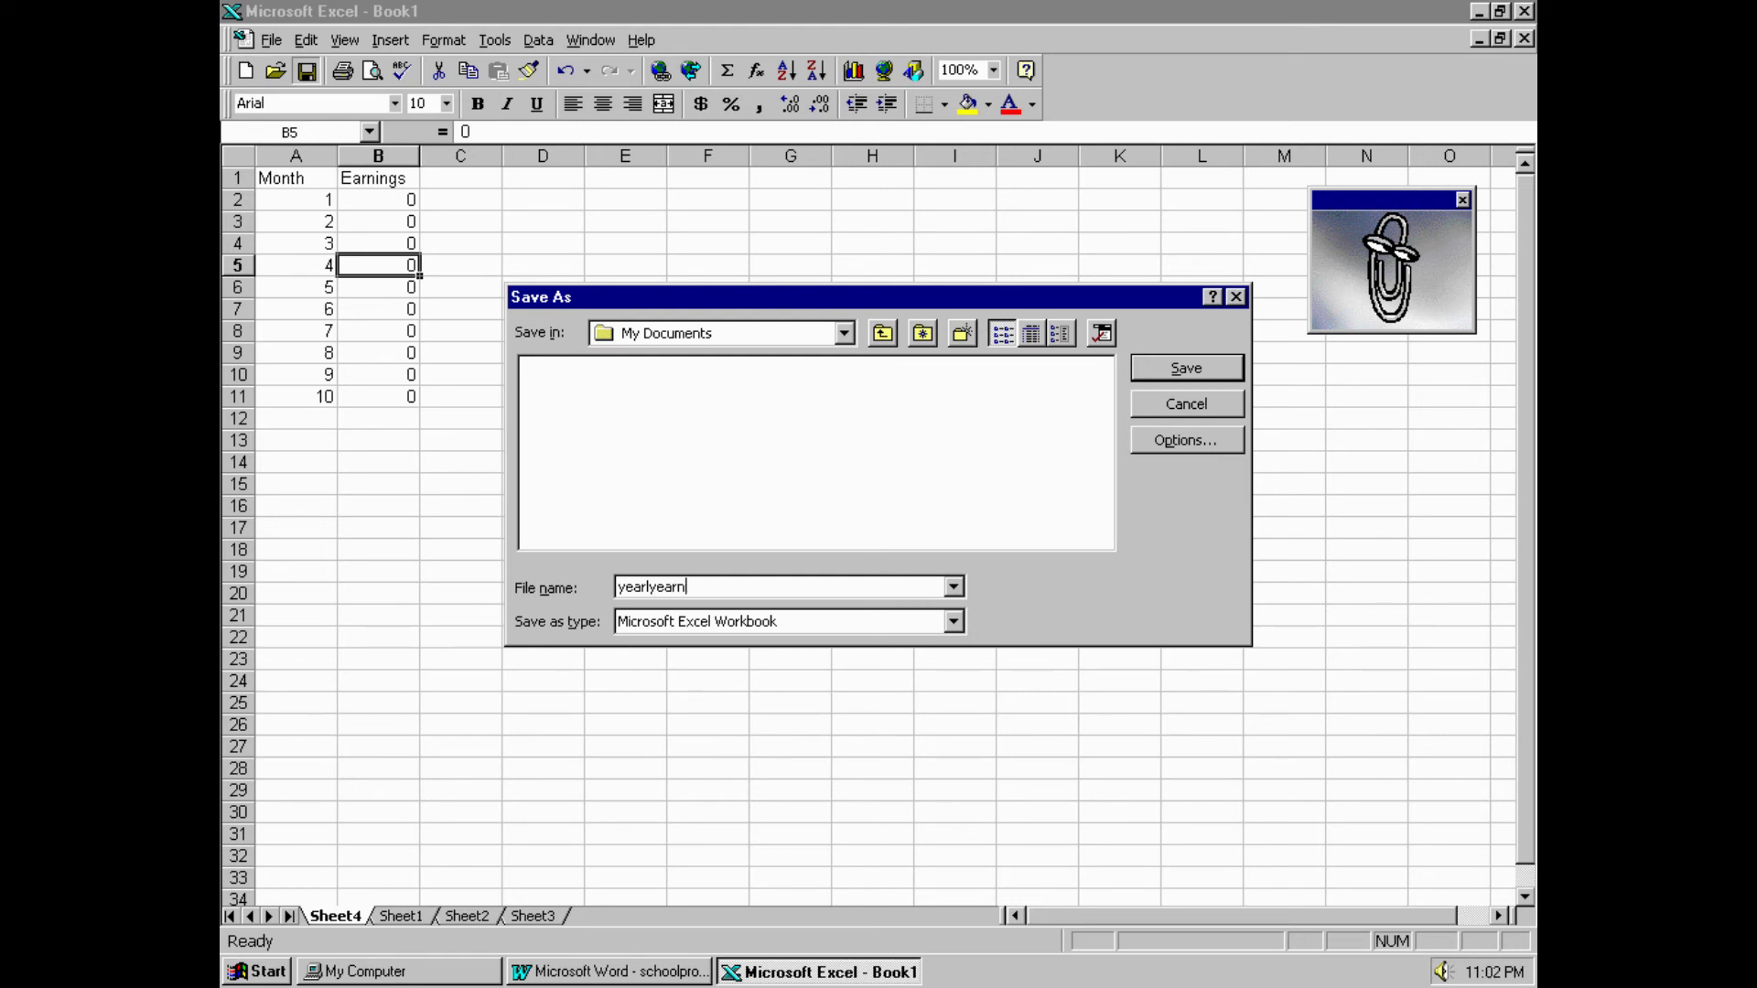
pyautogui.write('ings')
pyautogui.press('Return')
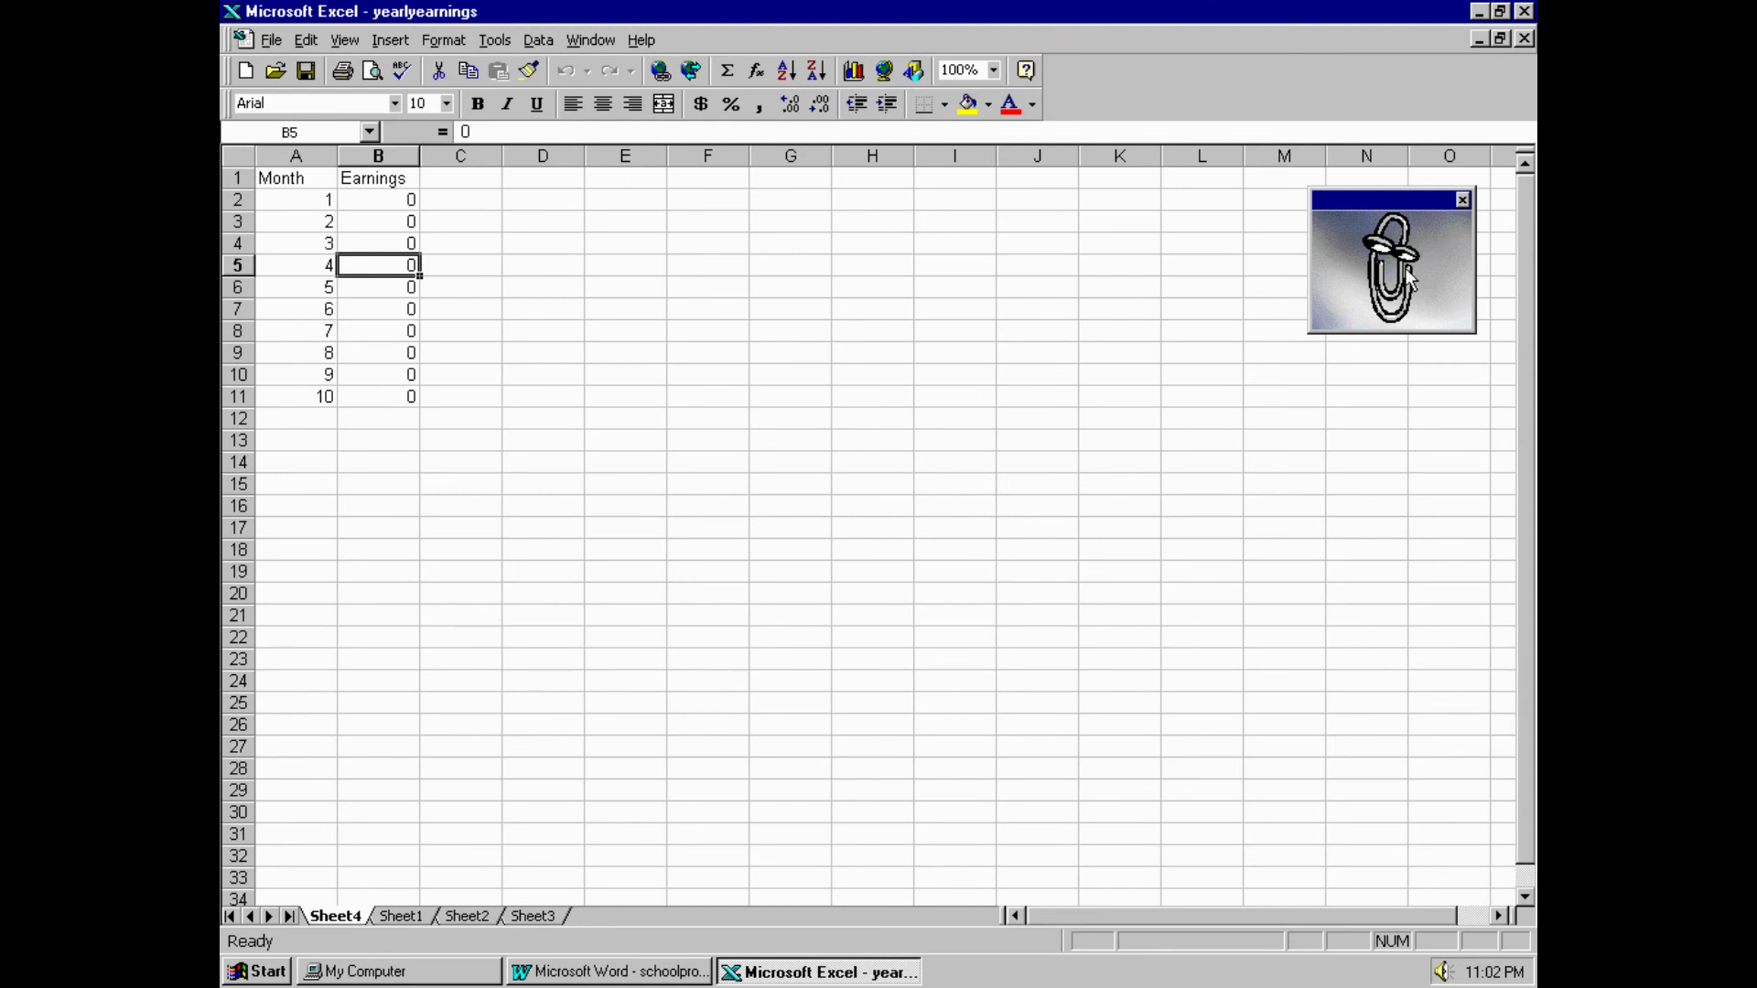
# Close the workbook and Excel, then bring up the Word essay and close Word
pyautogui.click(1524, 38)
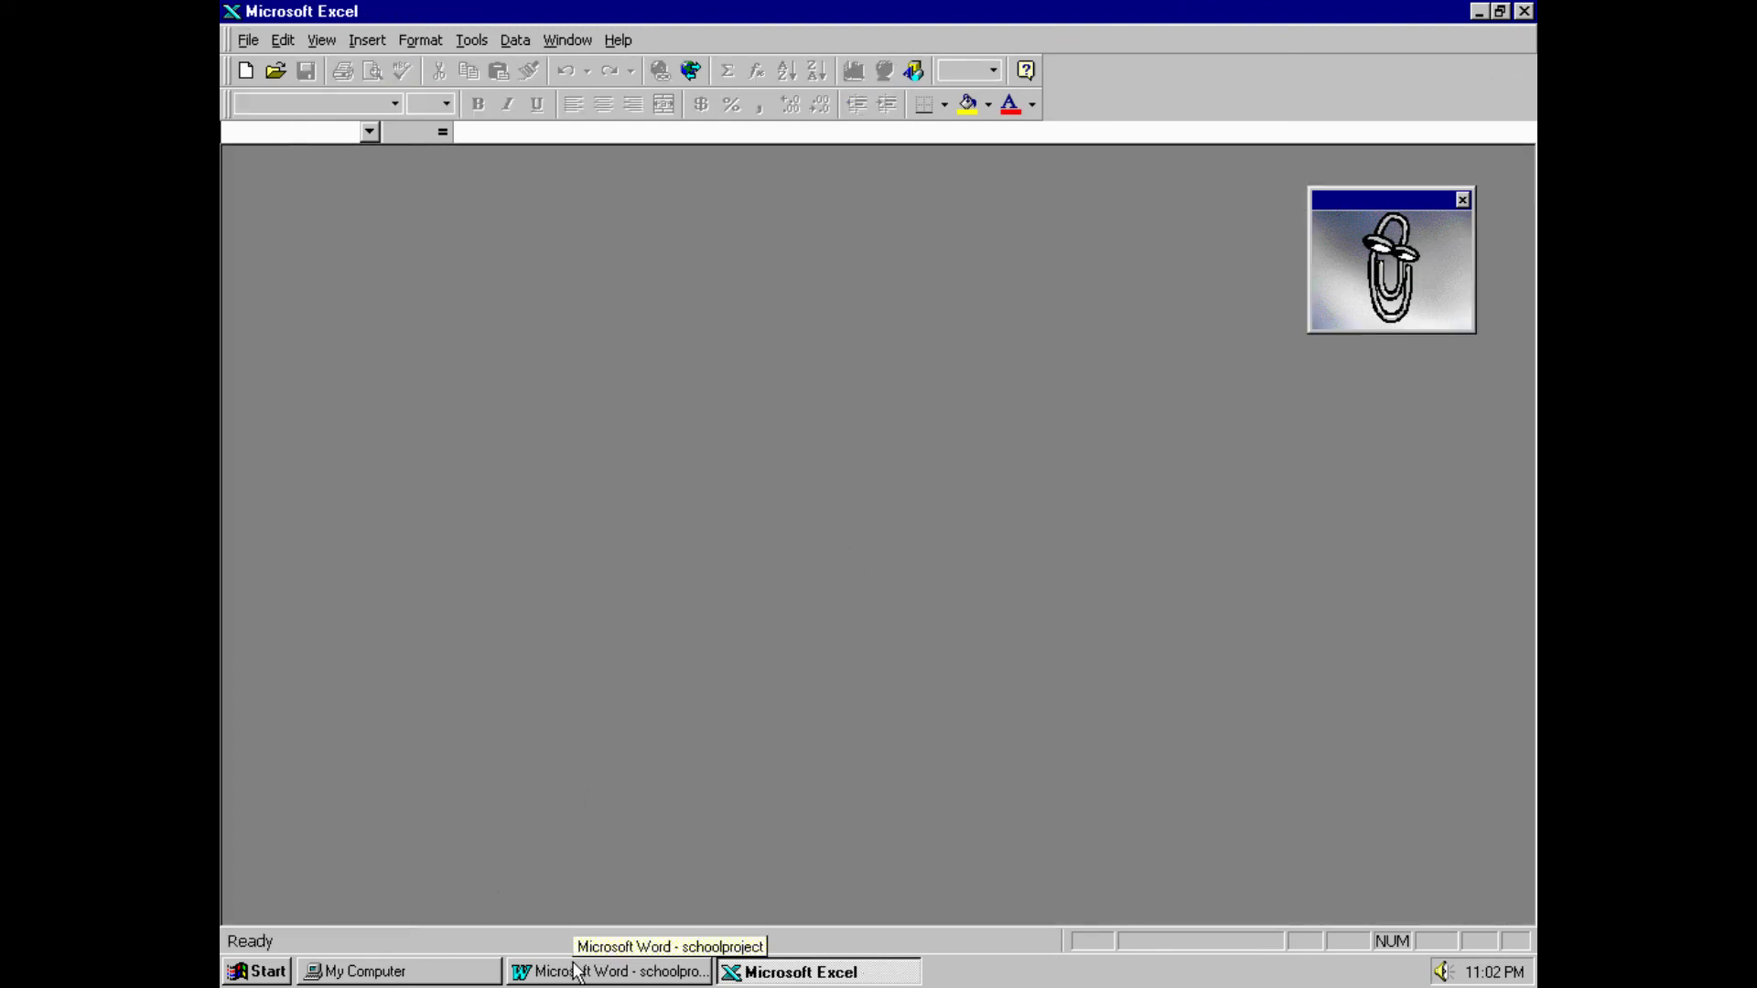
pyautogui.click(1523, 11)
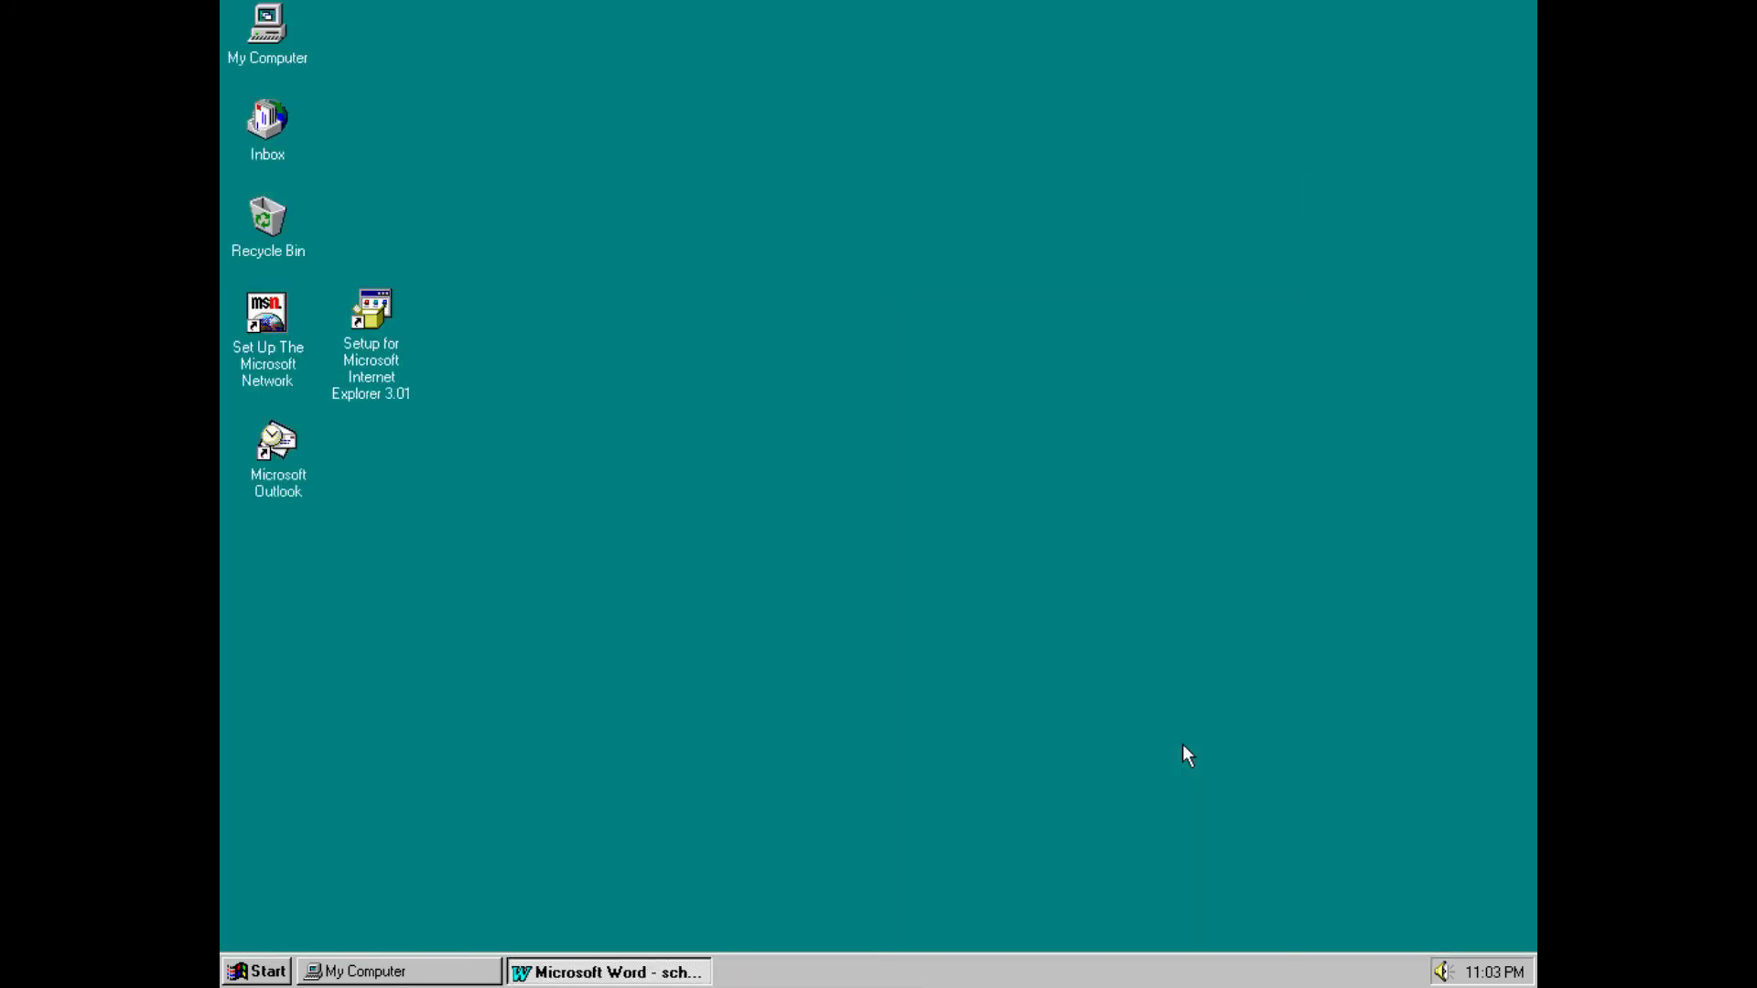
pyautogui.click(582, 974)
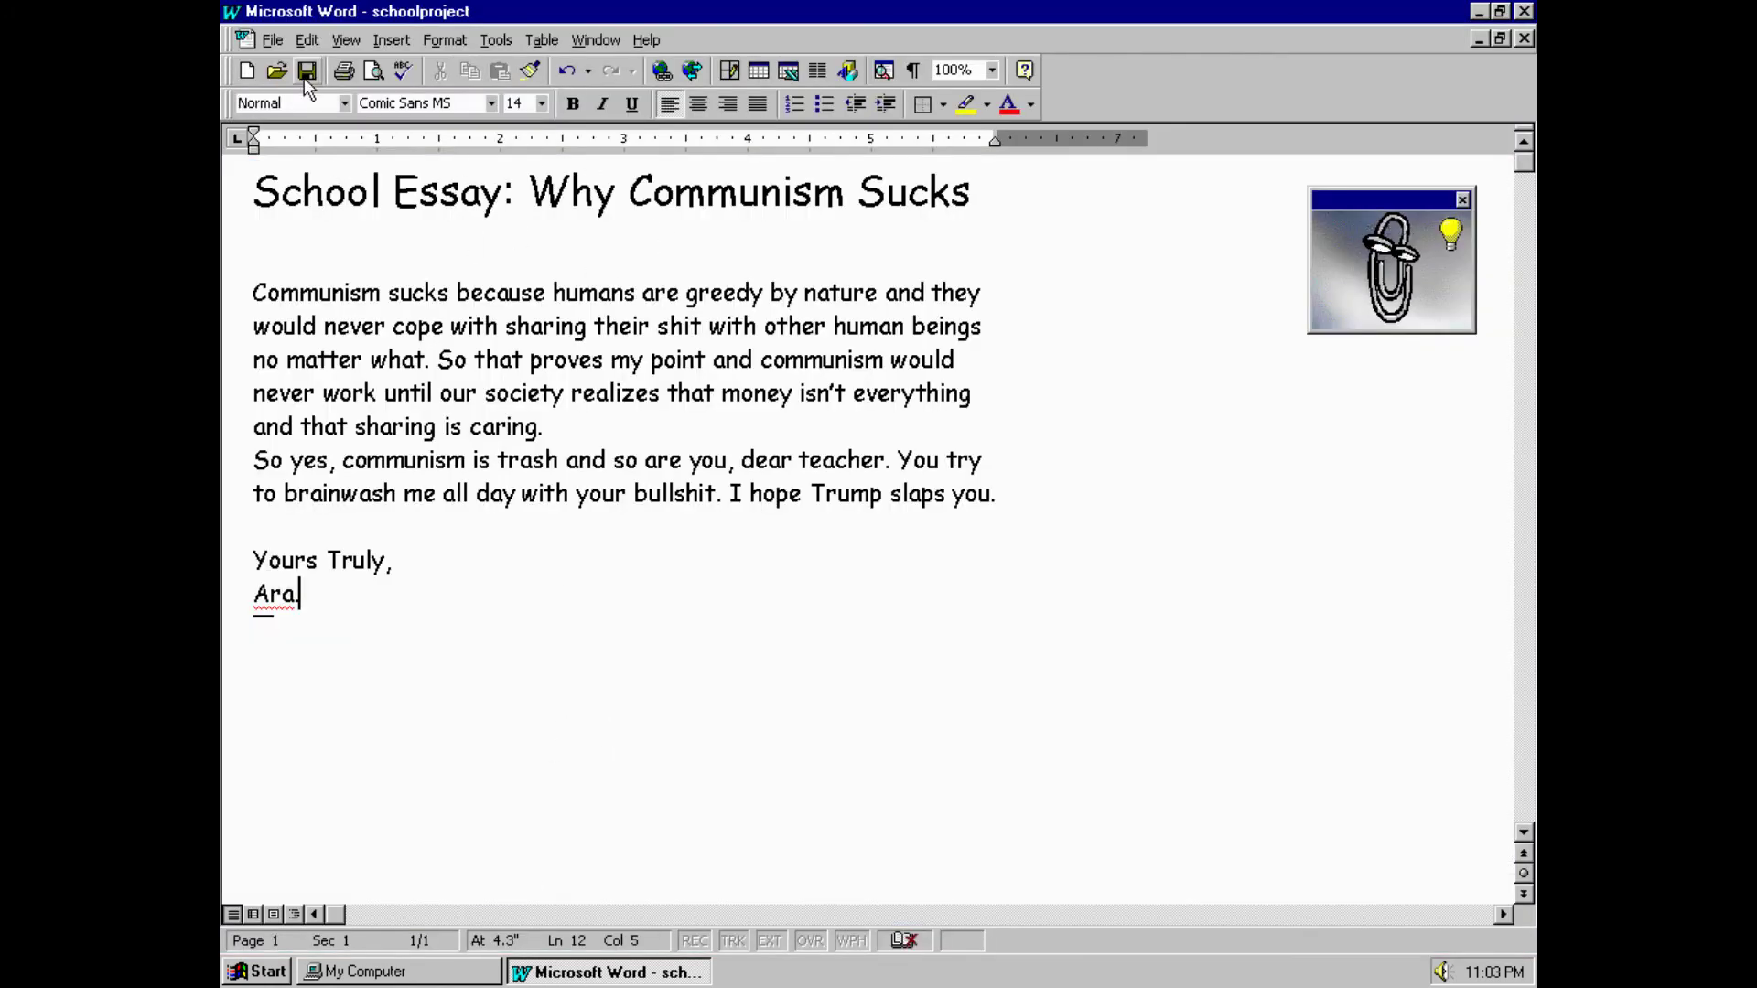
pyautogui.click(740, 460)
pyautogui.click(1523, 11)
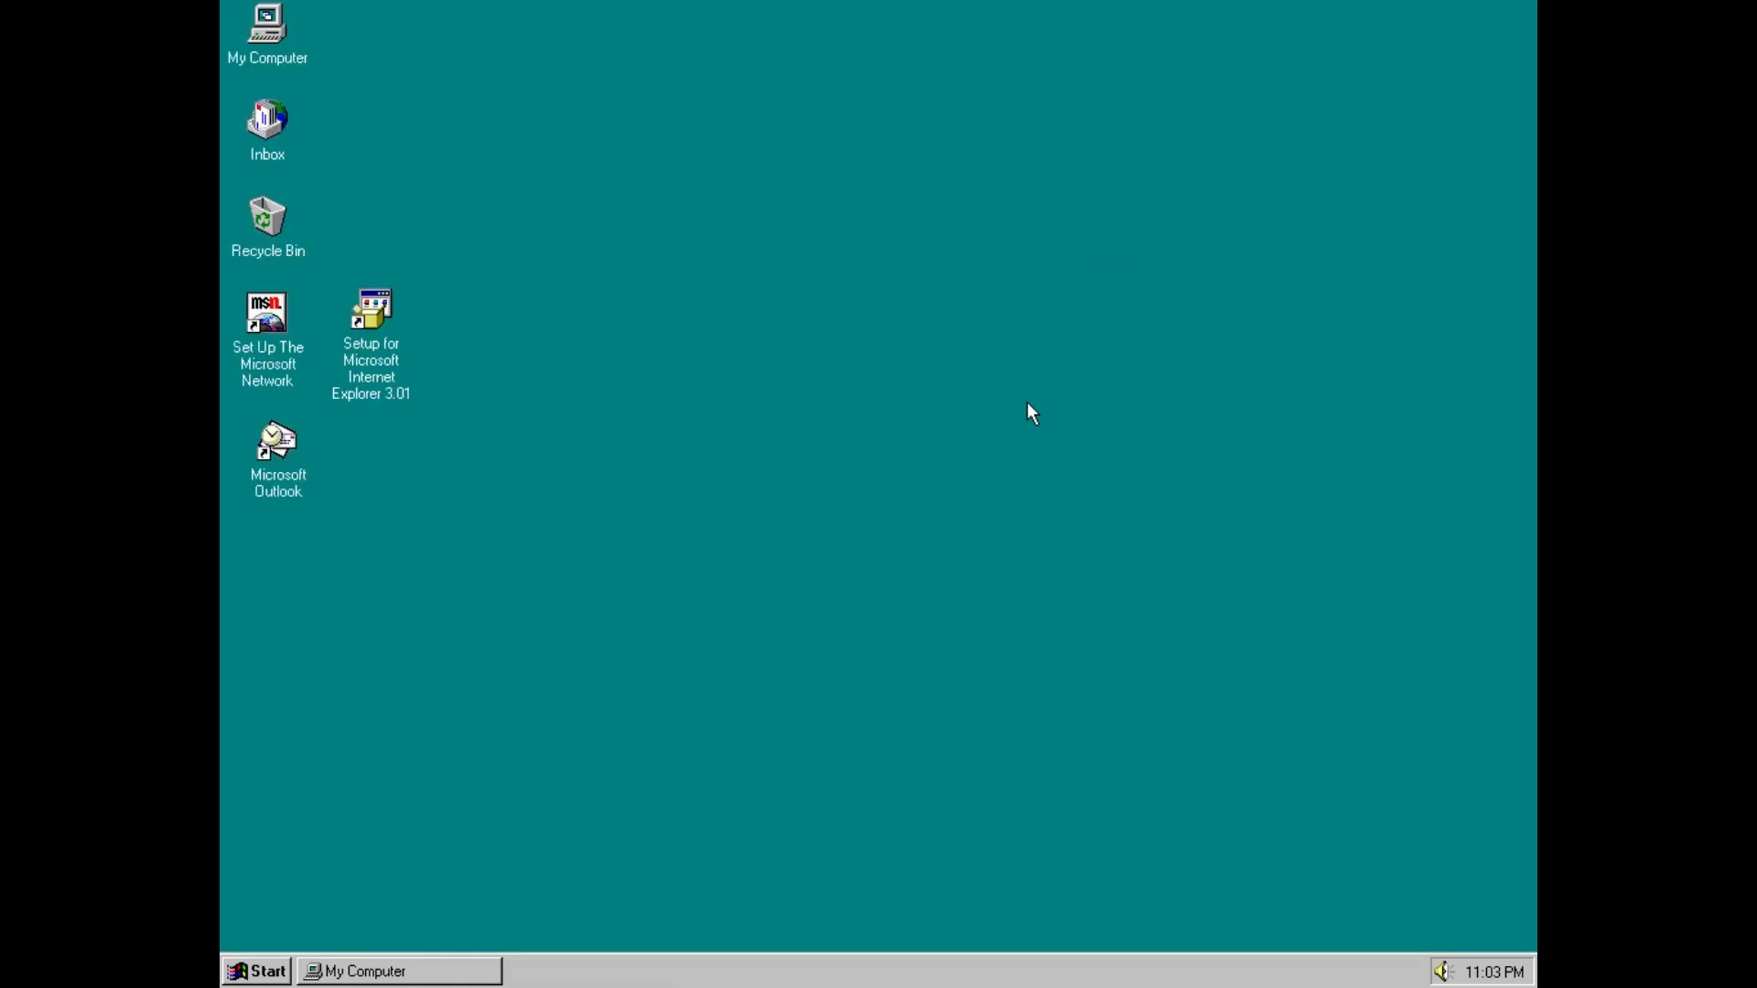
# Launch PowerPoint 97 from the Start menu and choose a new presentation from a template
pyautogui.click(274, 971)
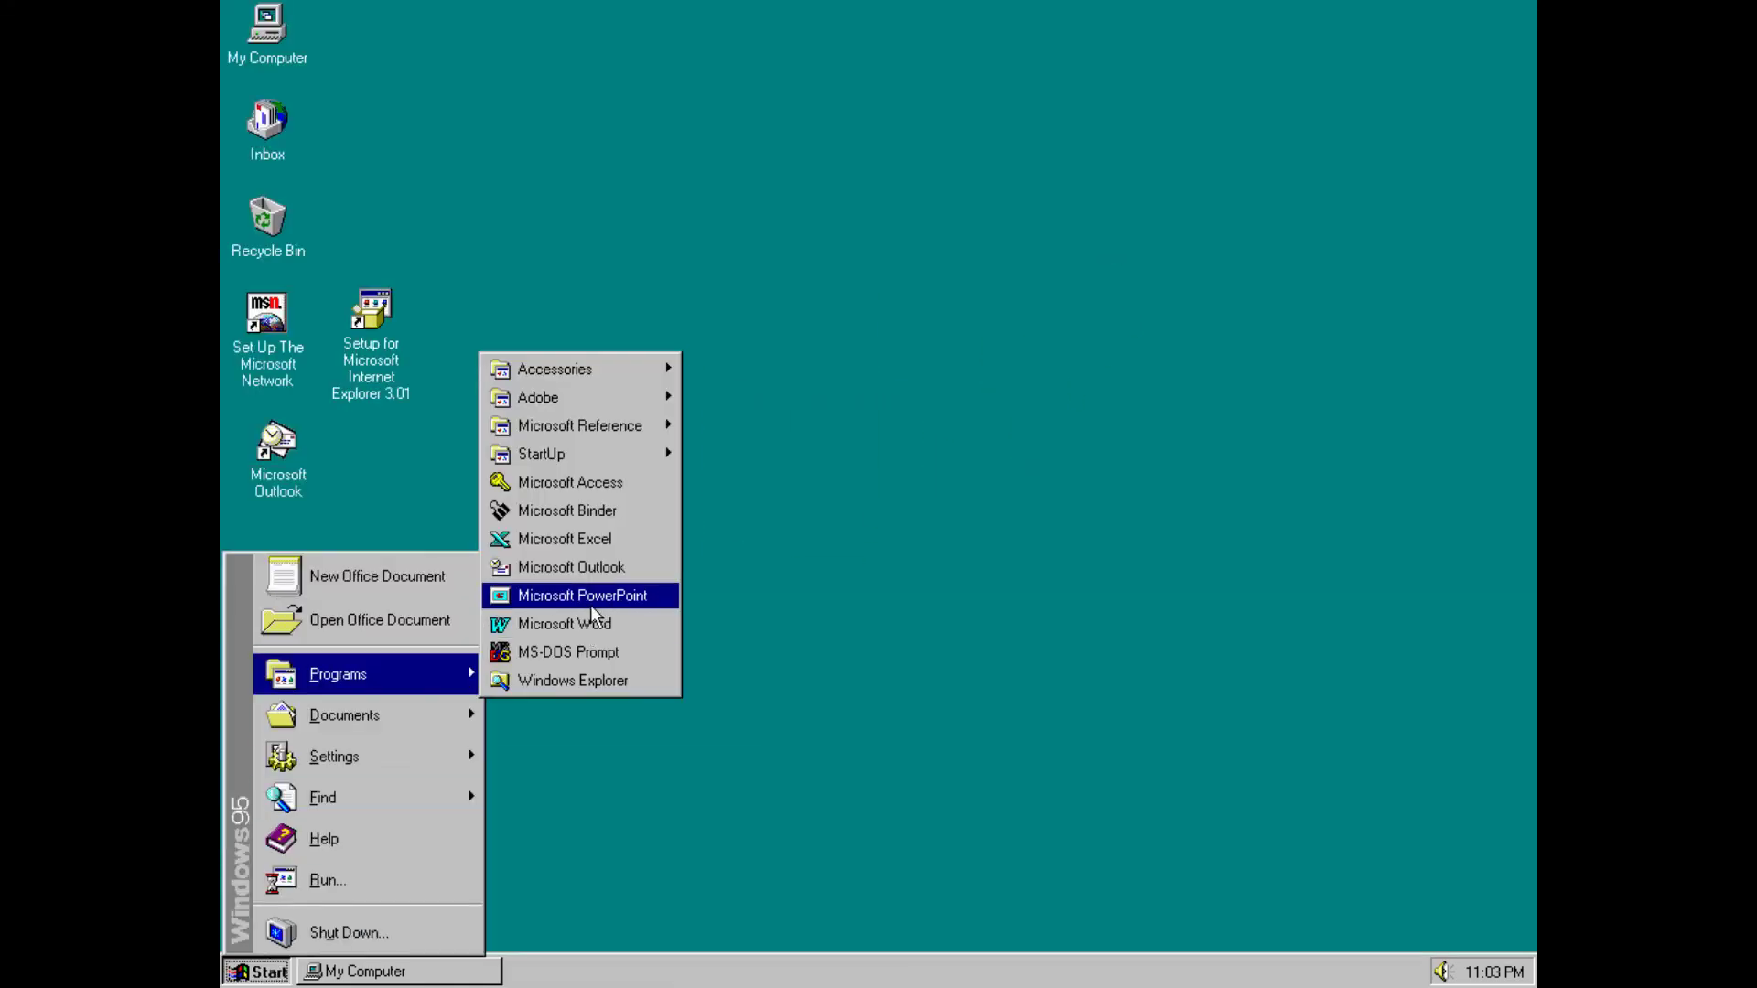
pyautogui.click(590, 604)
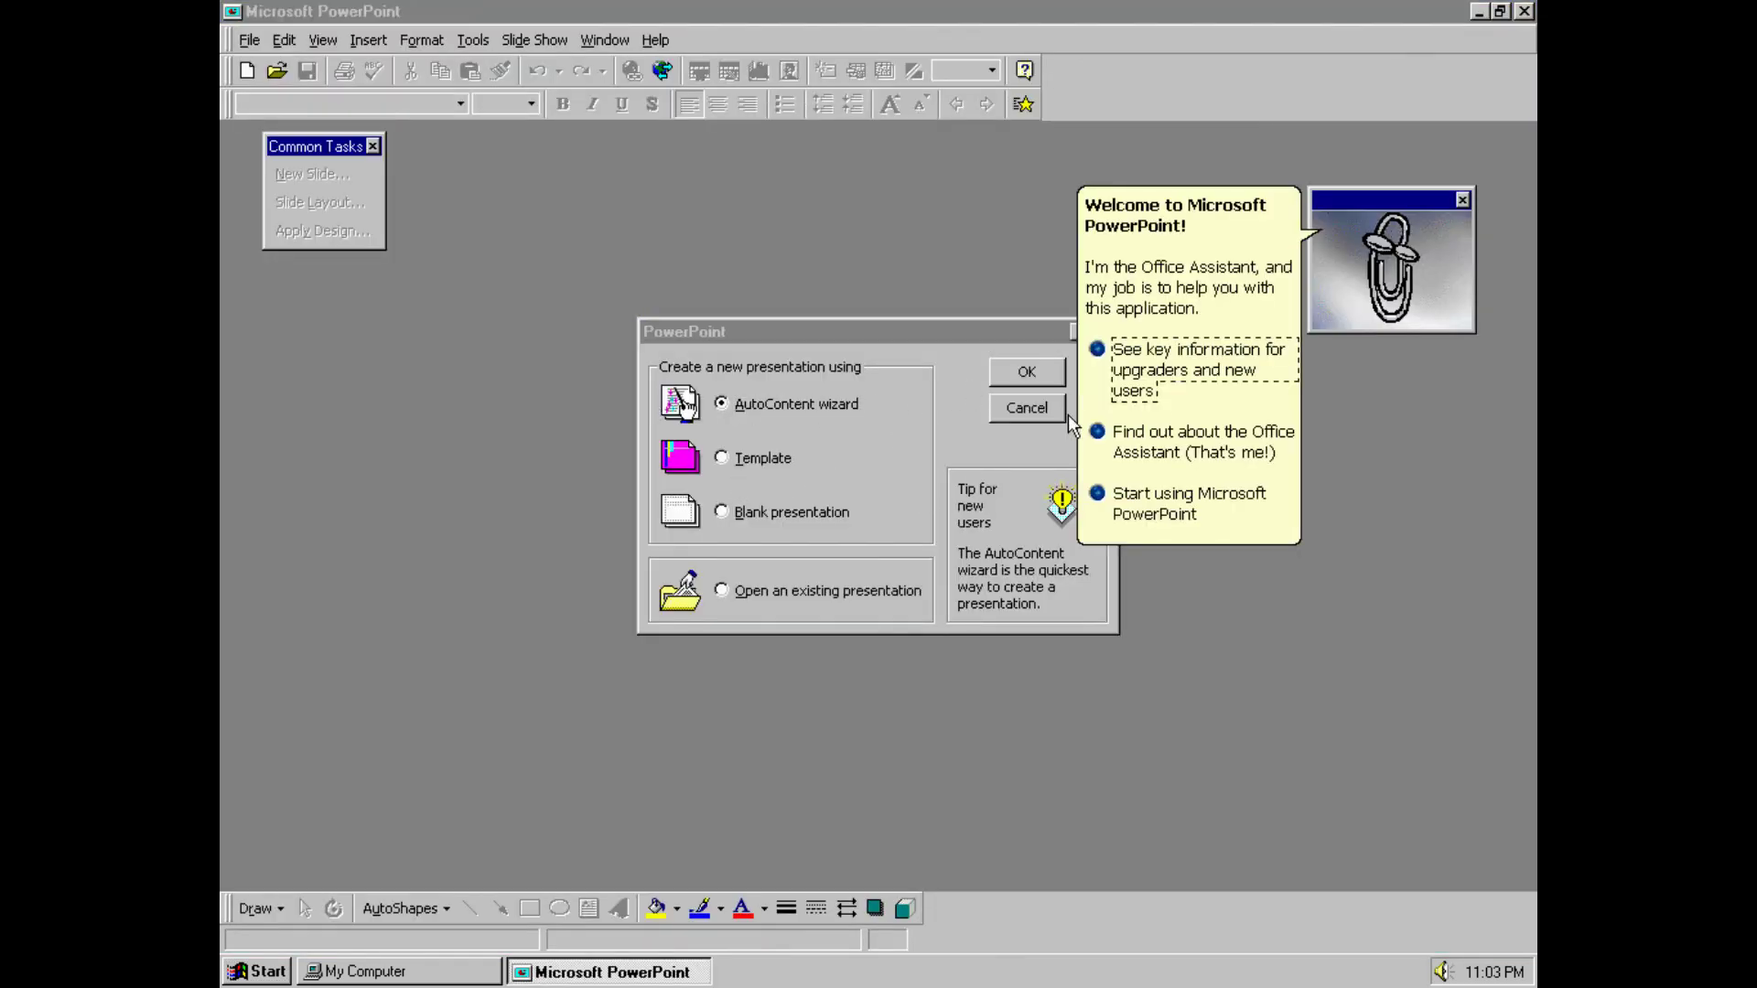
pyautogui.click(1187, 497)
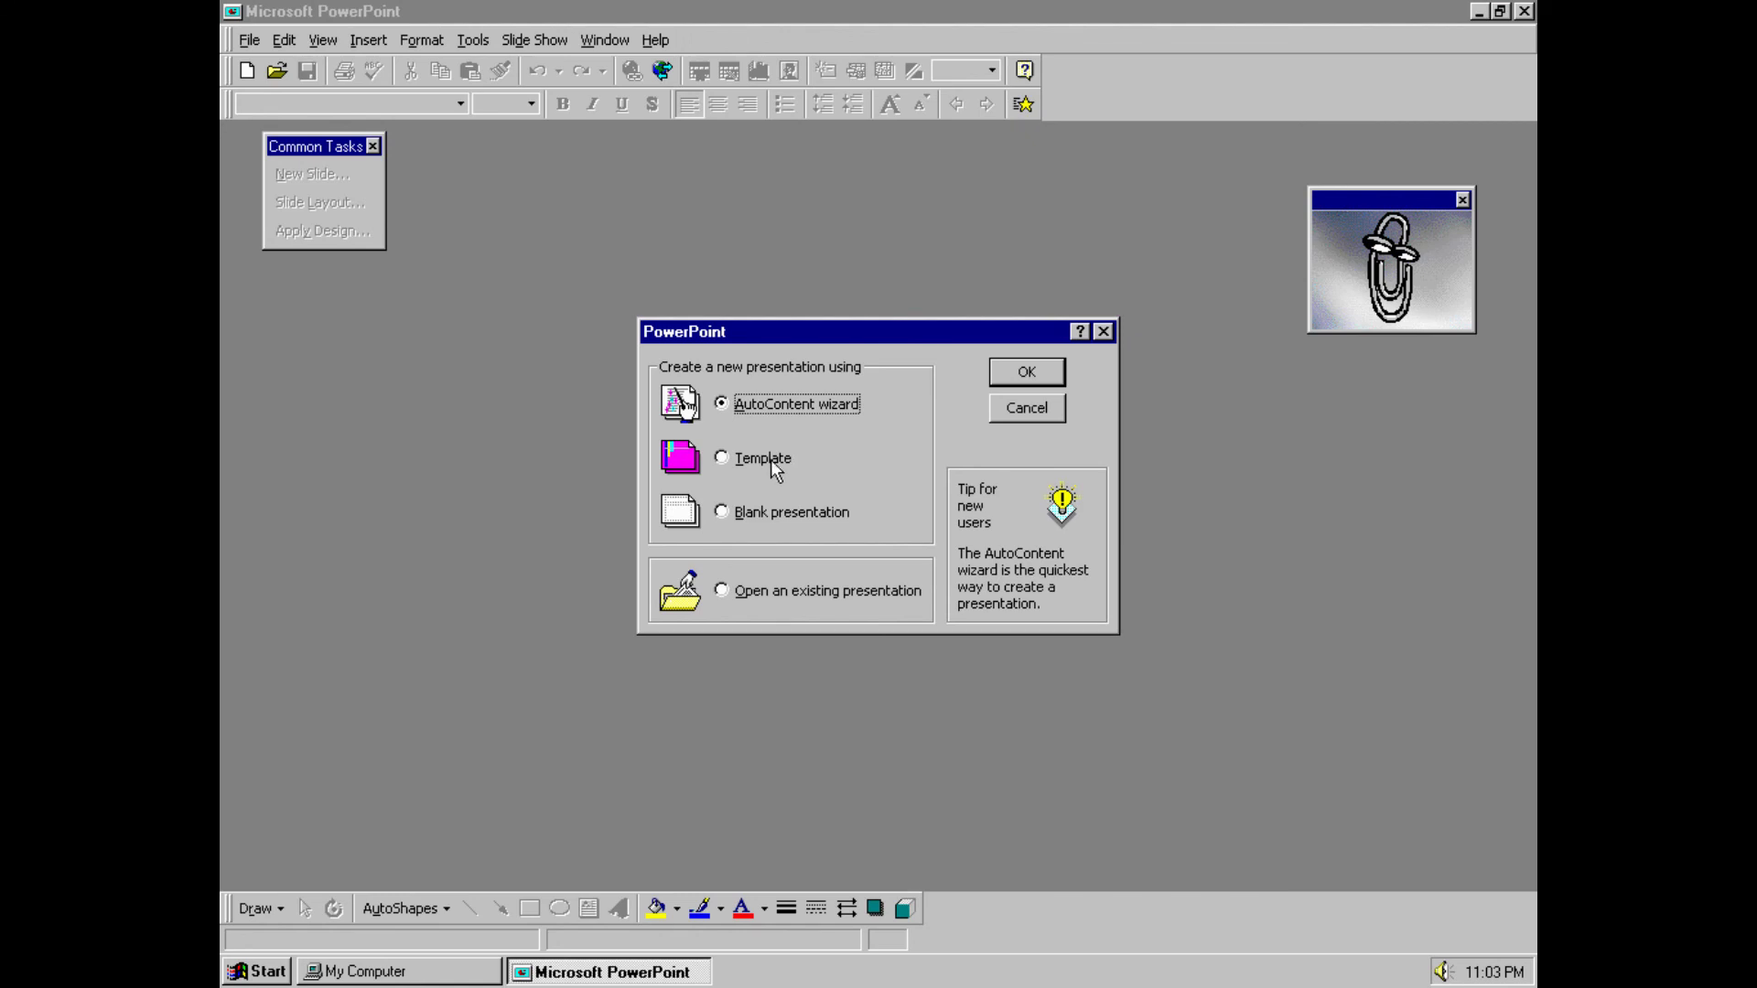
pyautogui.click(769, 458)
pyautogui.click(1014, 375)
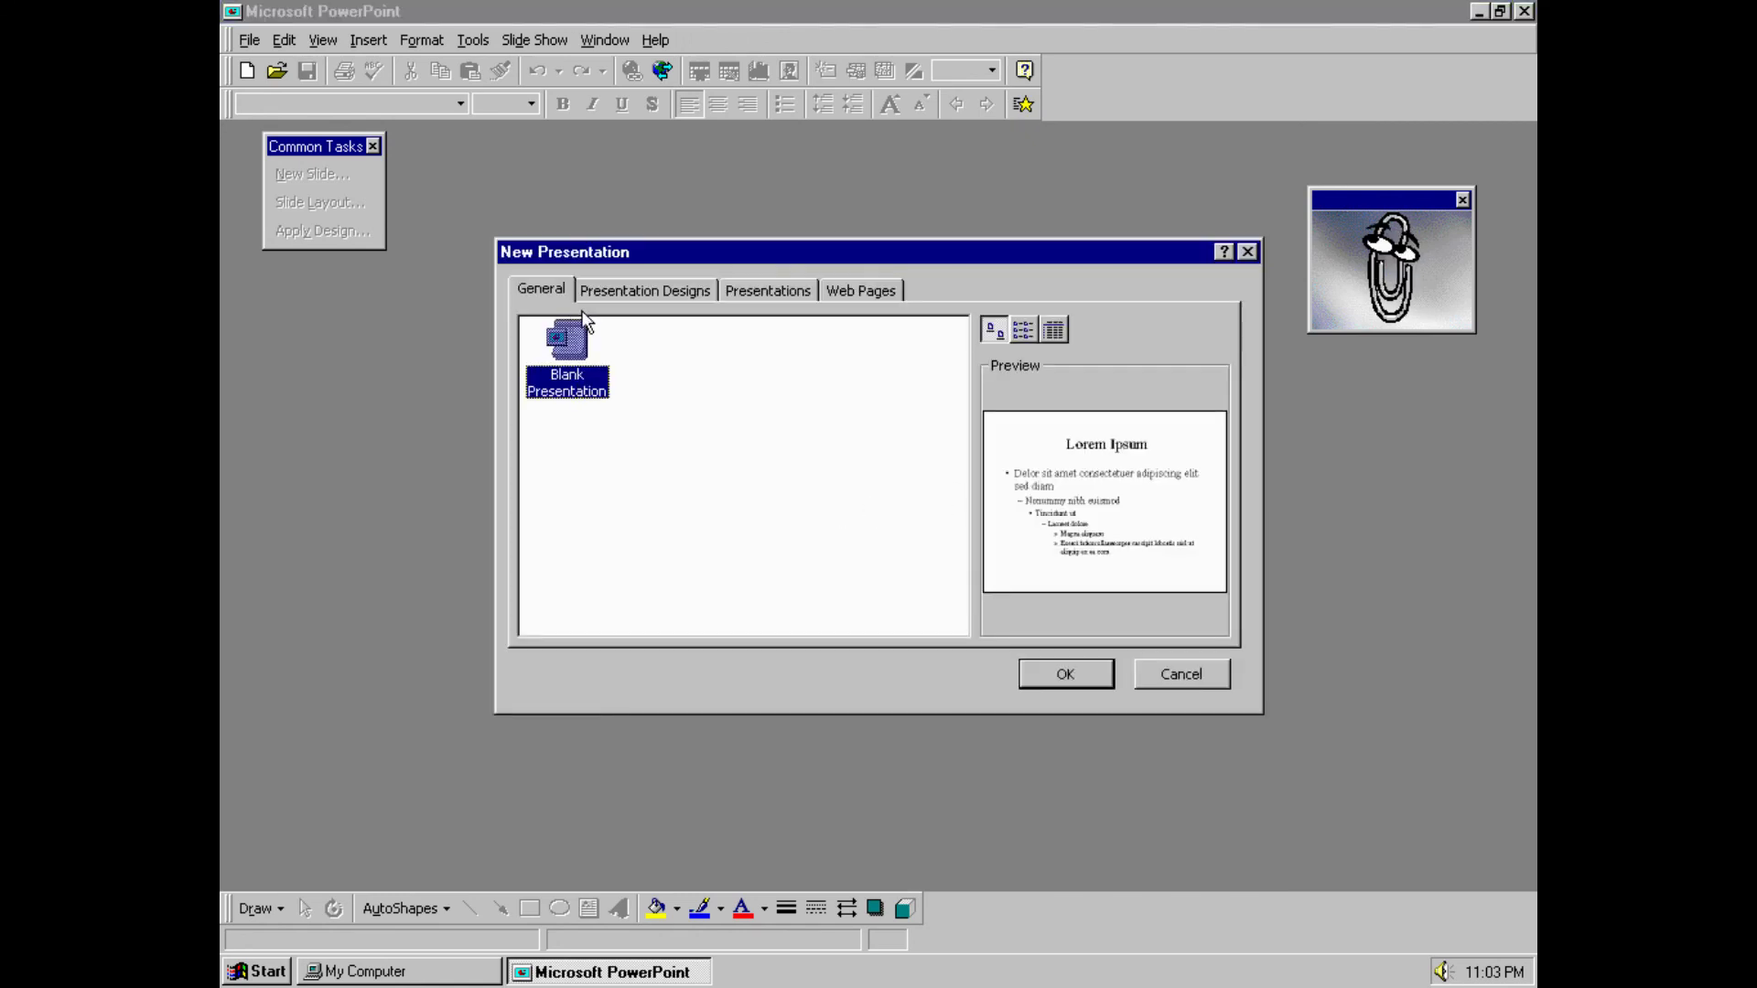
# Preview FANS, FIREBALL, Professional, Portrait Notebook, NOTEBOOK, MEADOW, Whirlpool, SERENE and RIBBONS presentation designs
pyautogui.click(652, 292)
pyautogui.click(663, 439)
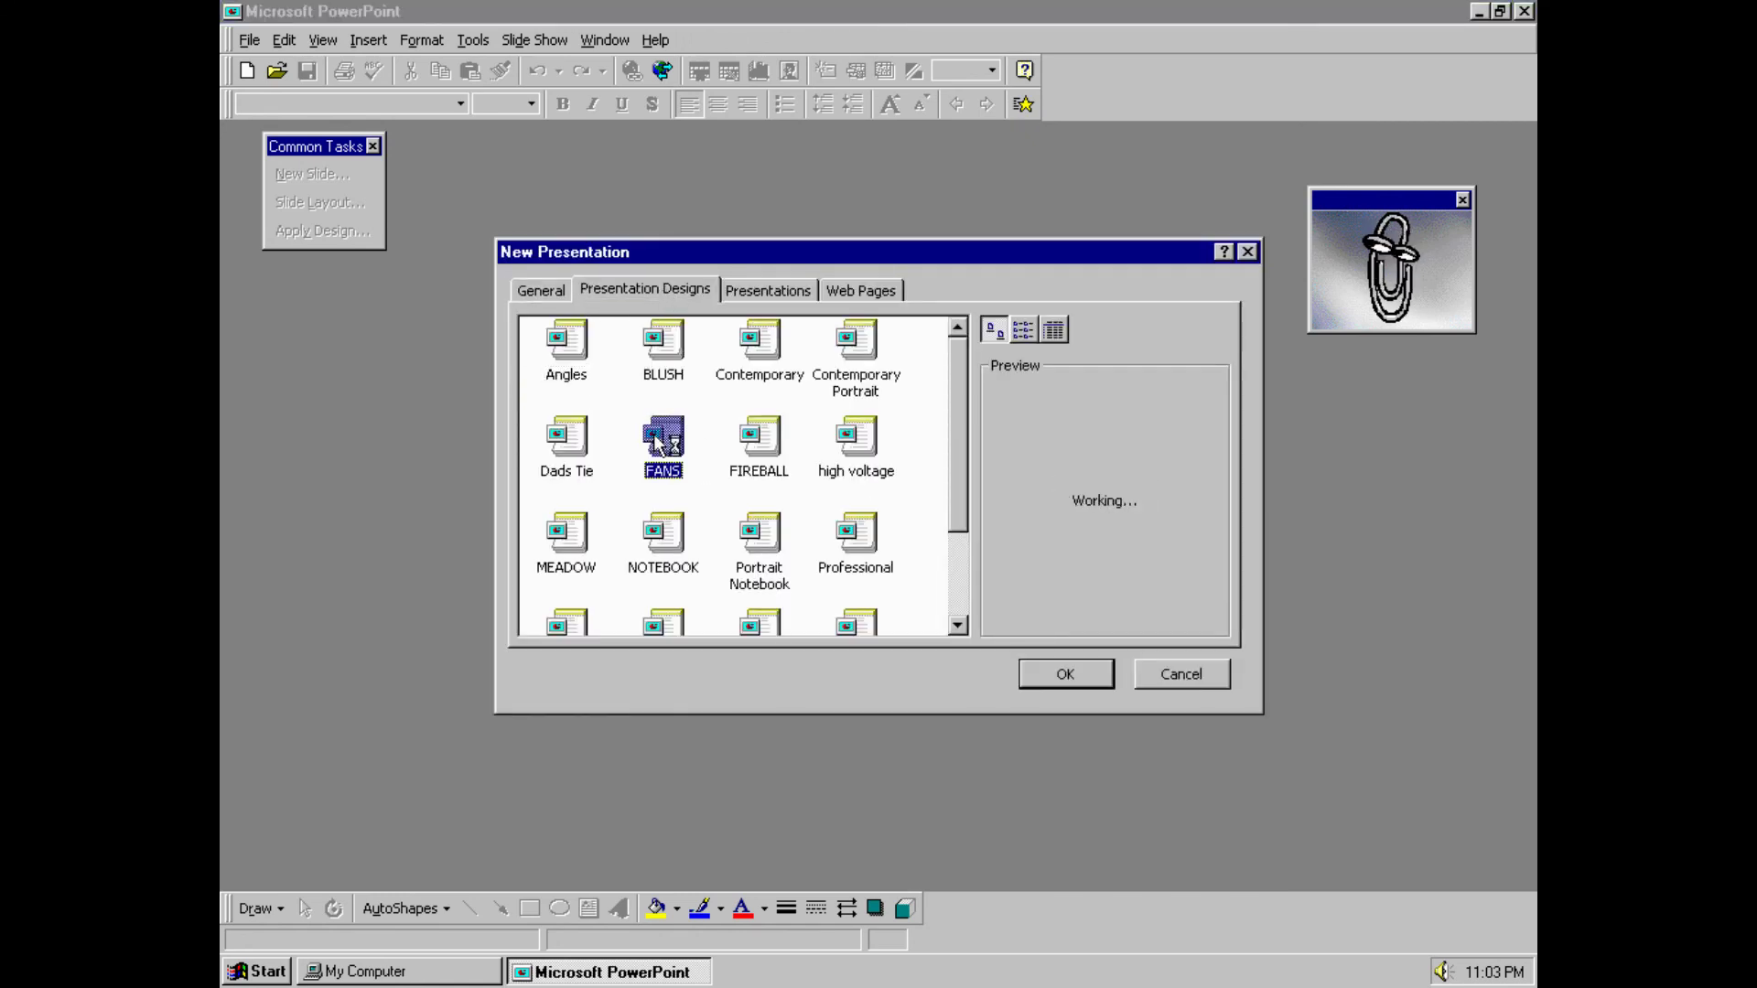
pyautogui.click(761, 437)
pyautogui.click(864, 532)
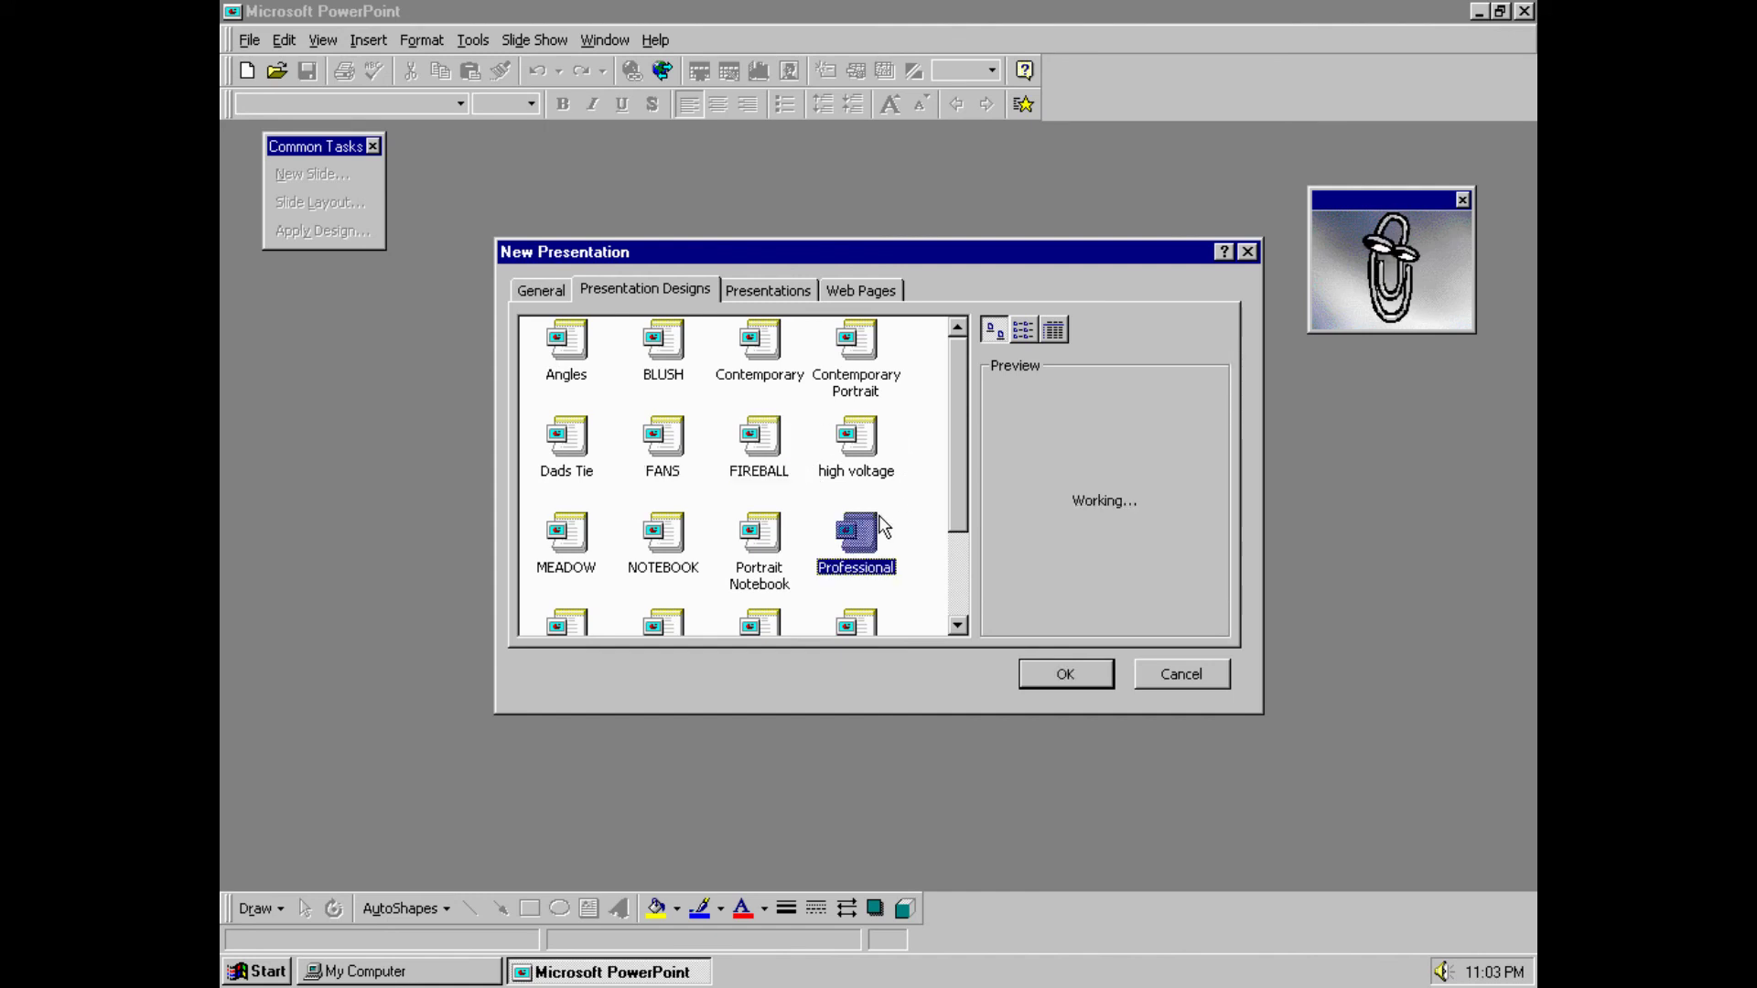
pyautogui.click(777, 532)
pyautogui.click(650, 549)
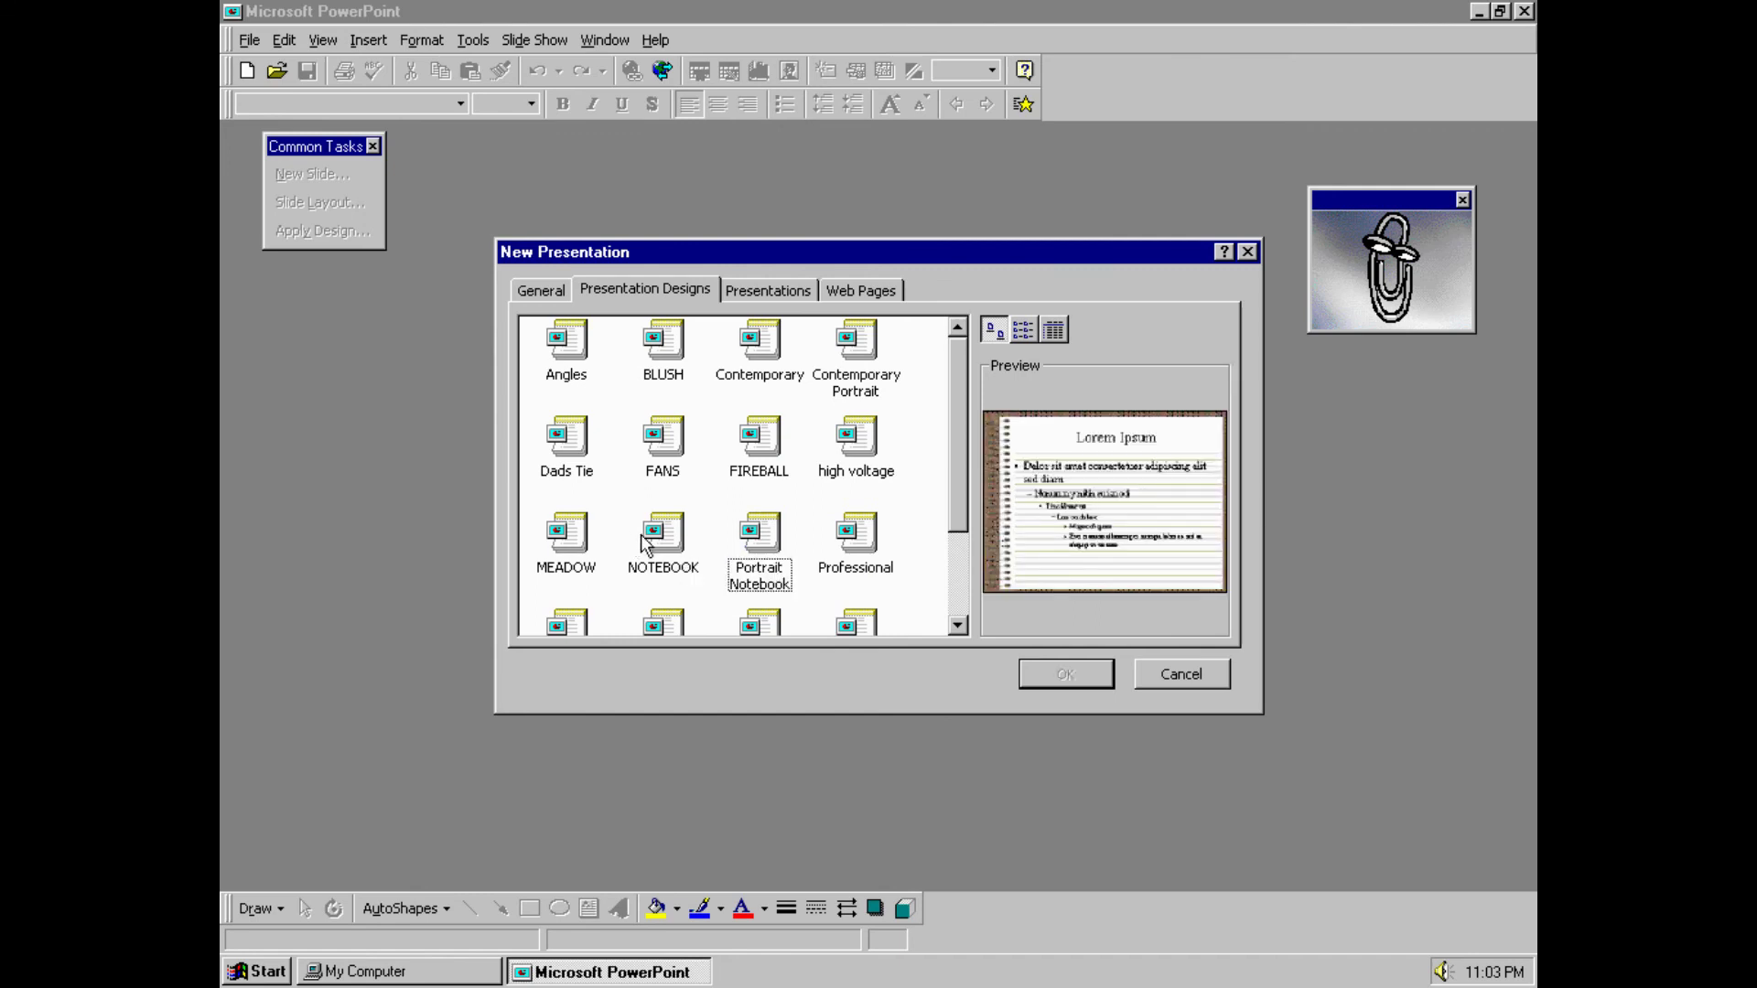
pyautogui.click(569, 540)
pyautogui.scroll(-2, 940, 469)
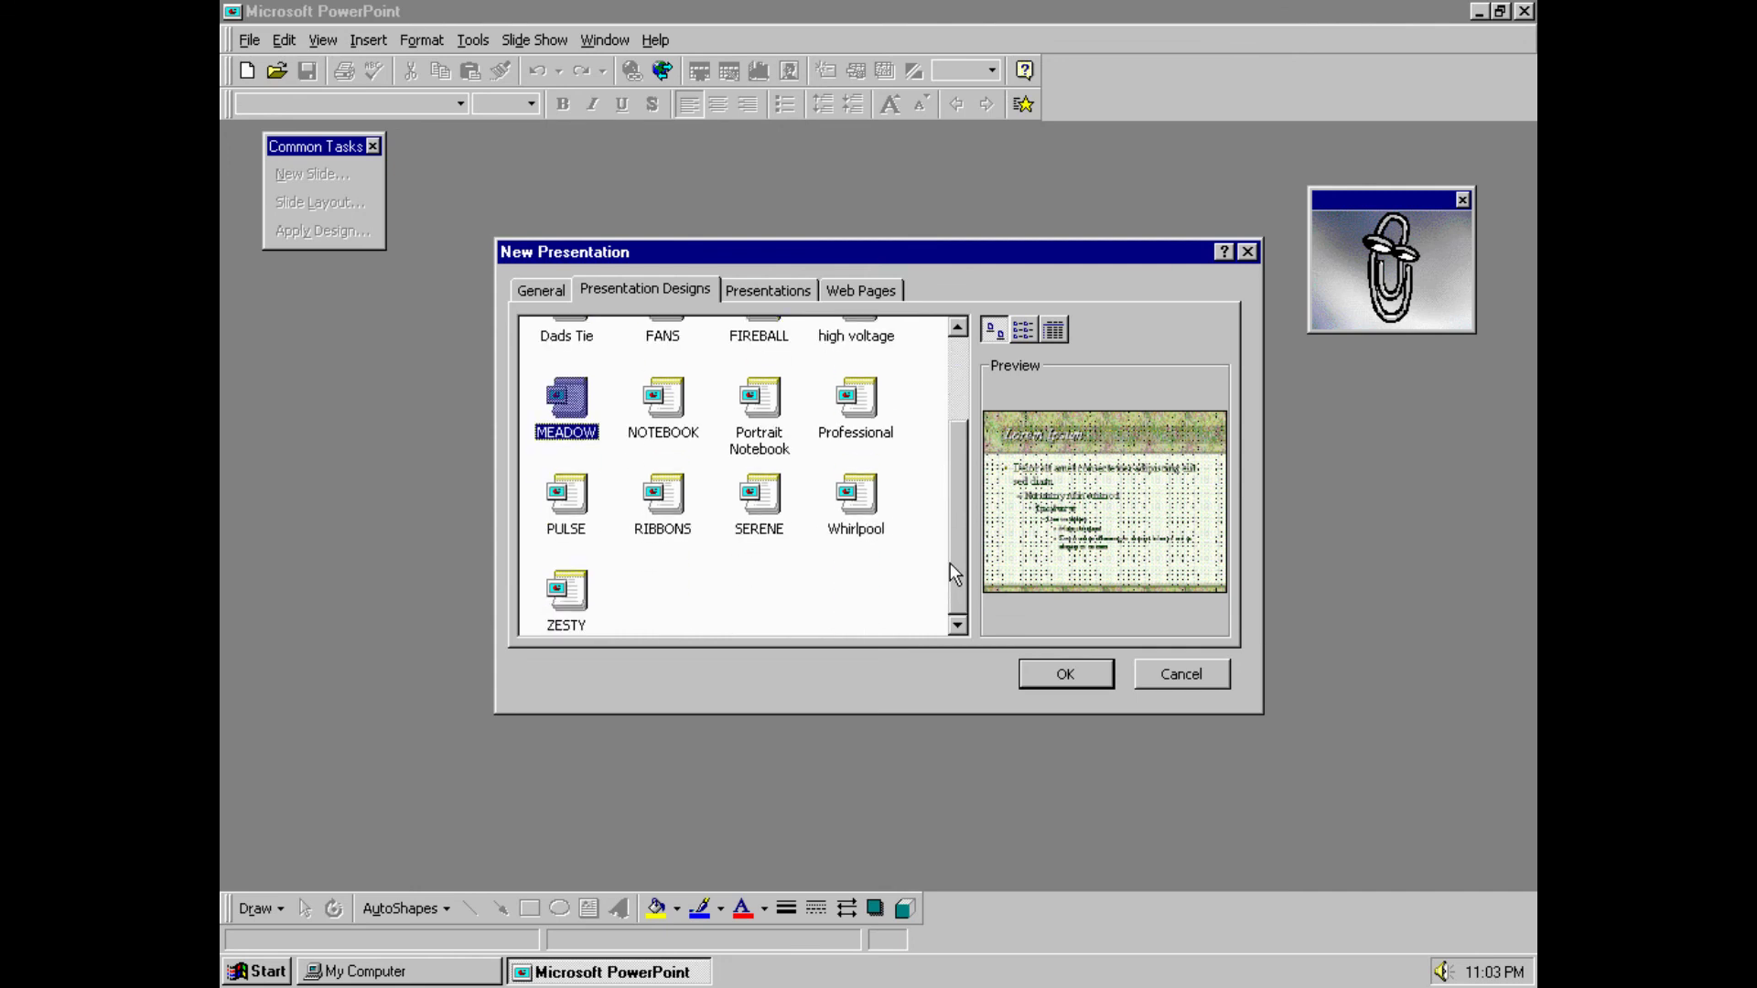
pyautogui.click(849, 517)
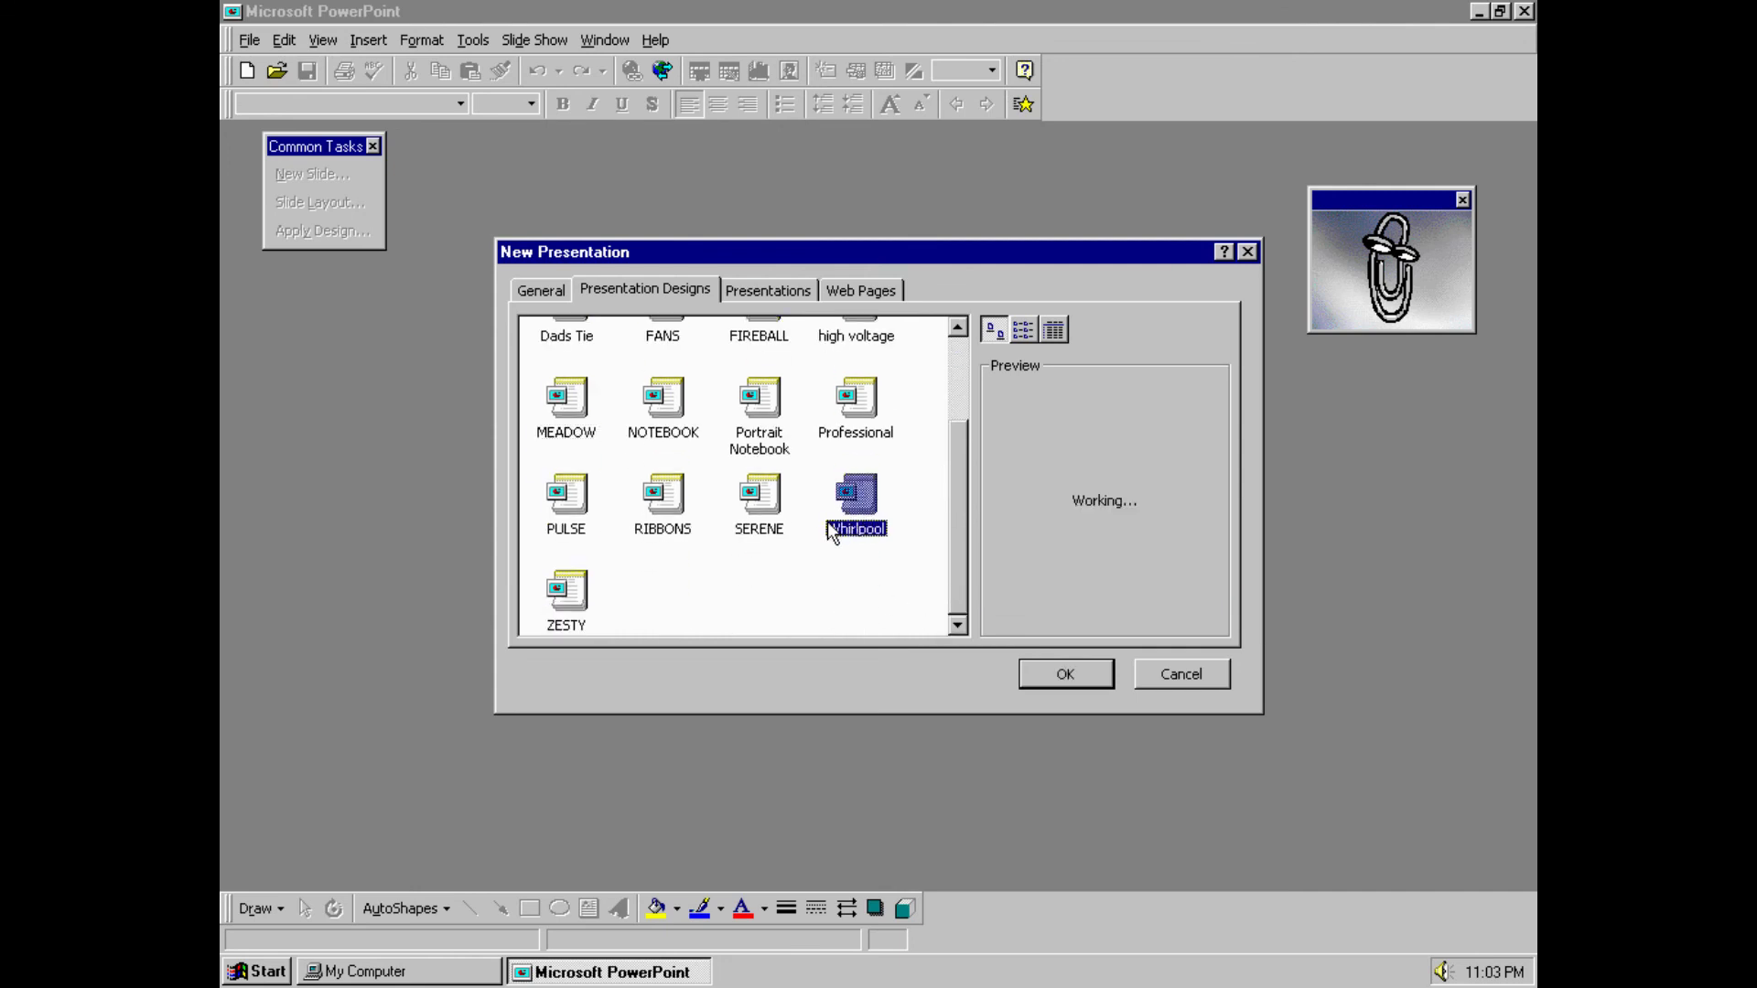
pyautogui.click(732, 528)
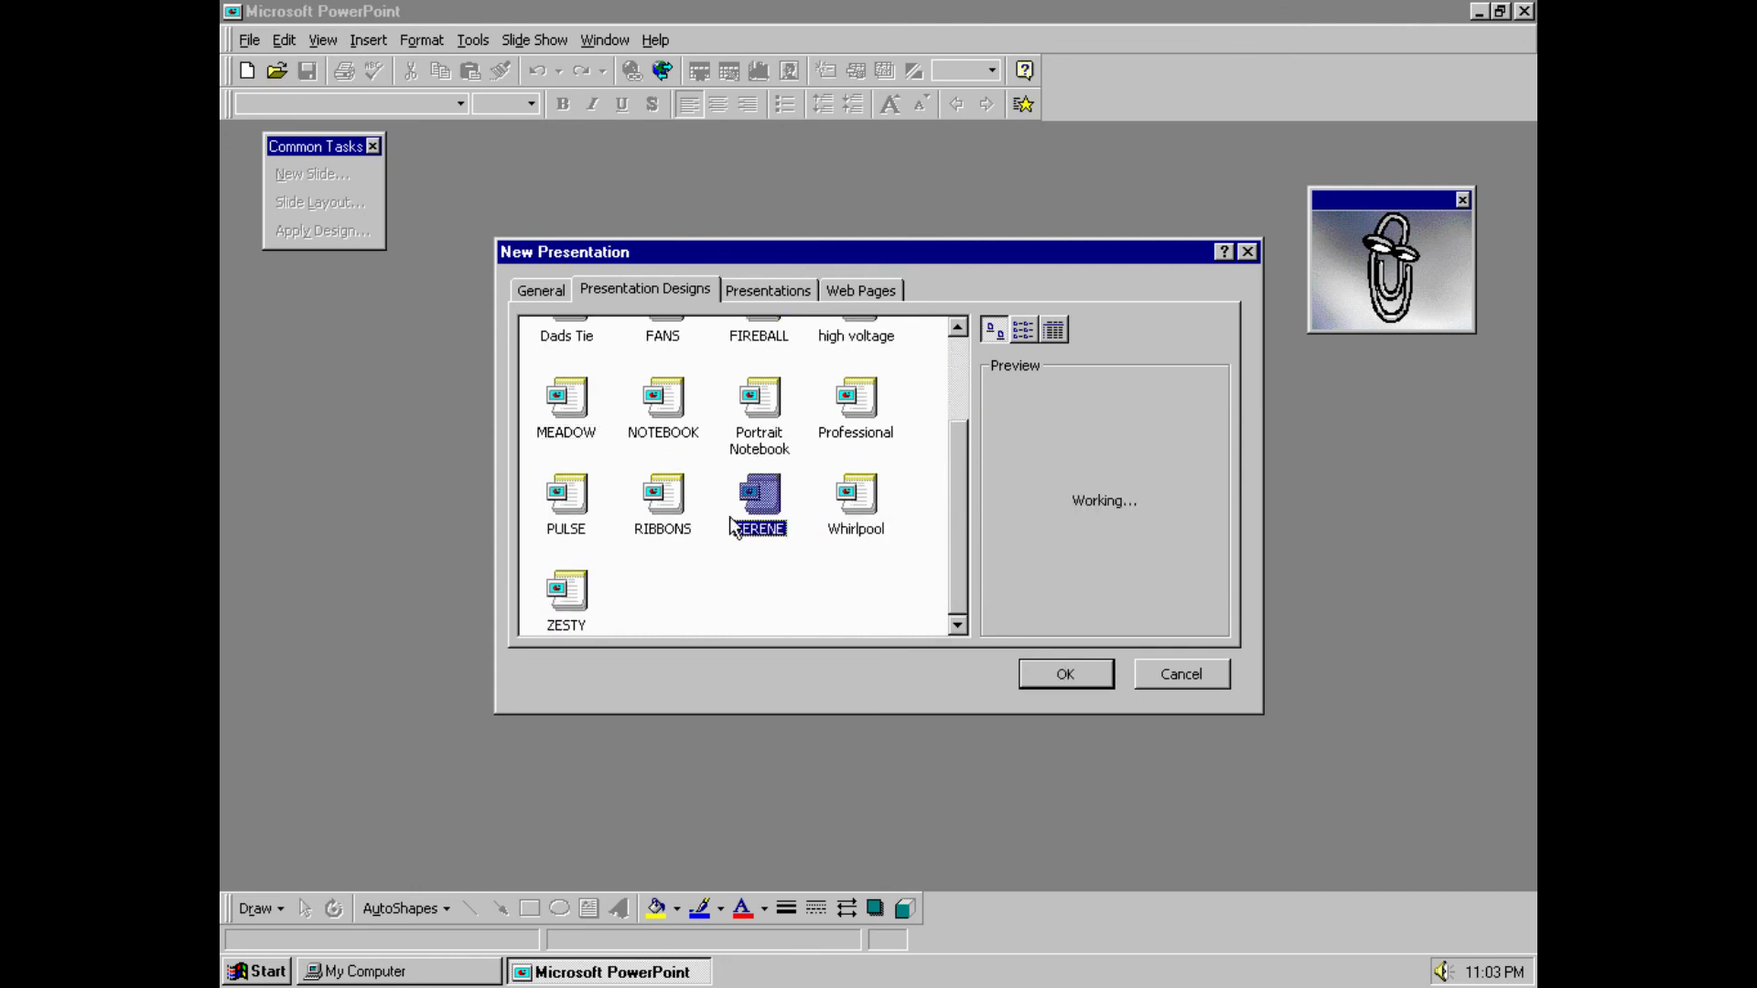
pyautogui.click(664, 509)
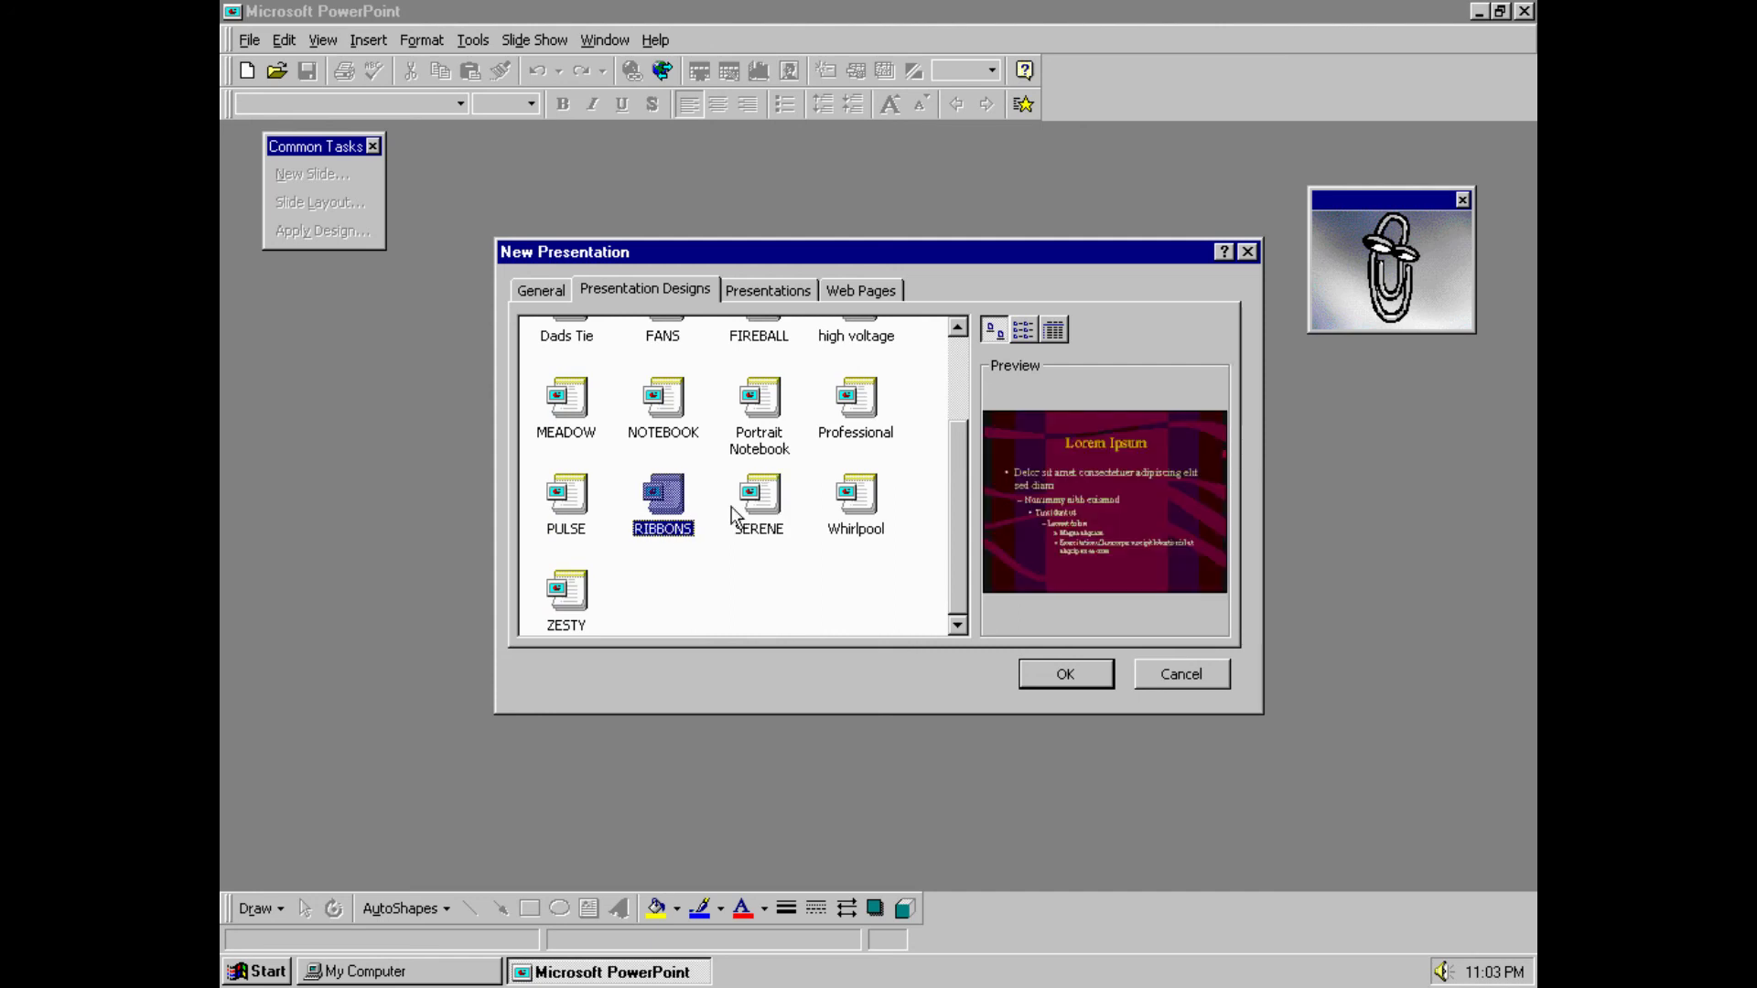
# Preview Contemporary Portrait, Contemporary, BLUSH and earlier designs again, ending on Dads Tie
pyautogui.moveTo(966, 568); pyautogui.dragTo(965, 485)
pyautogui.click(853, 343)
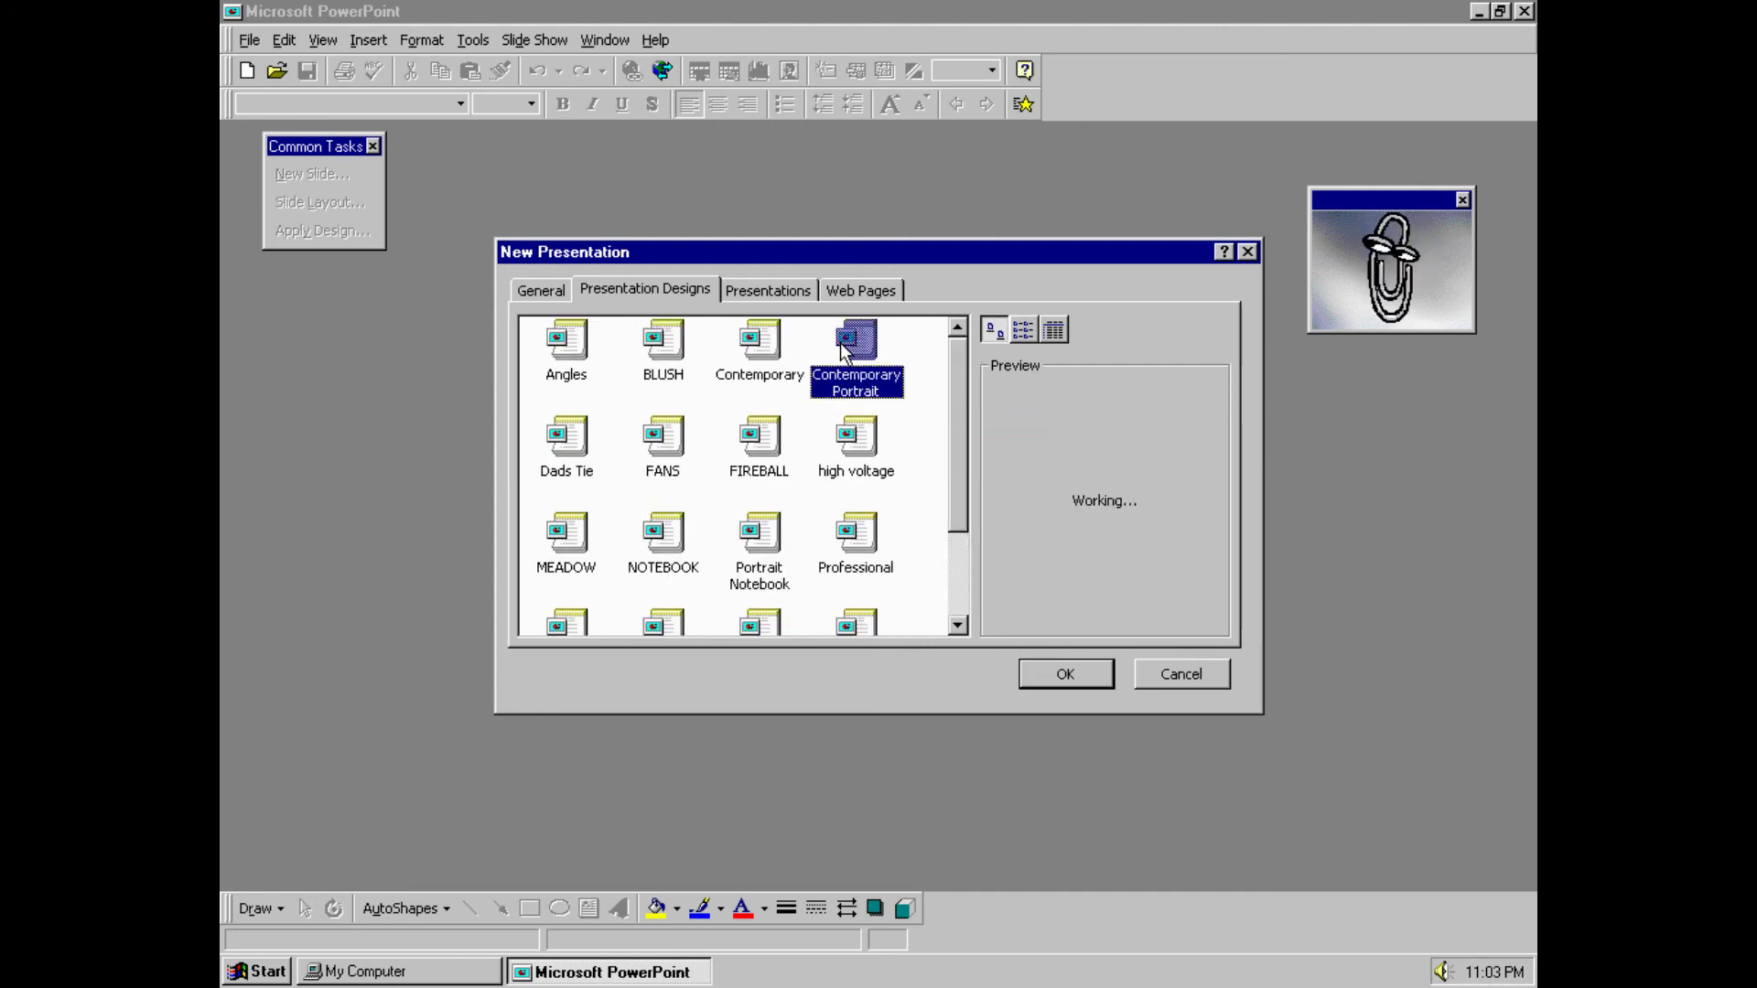
pyautogui.click(758, 350)
pyautogui.click(682, 355)
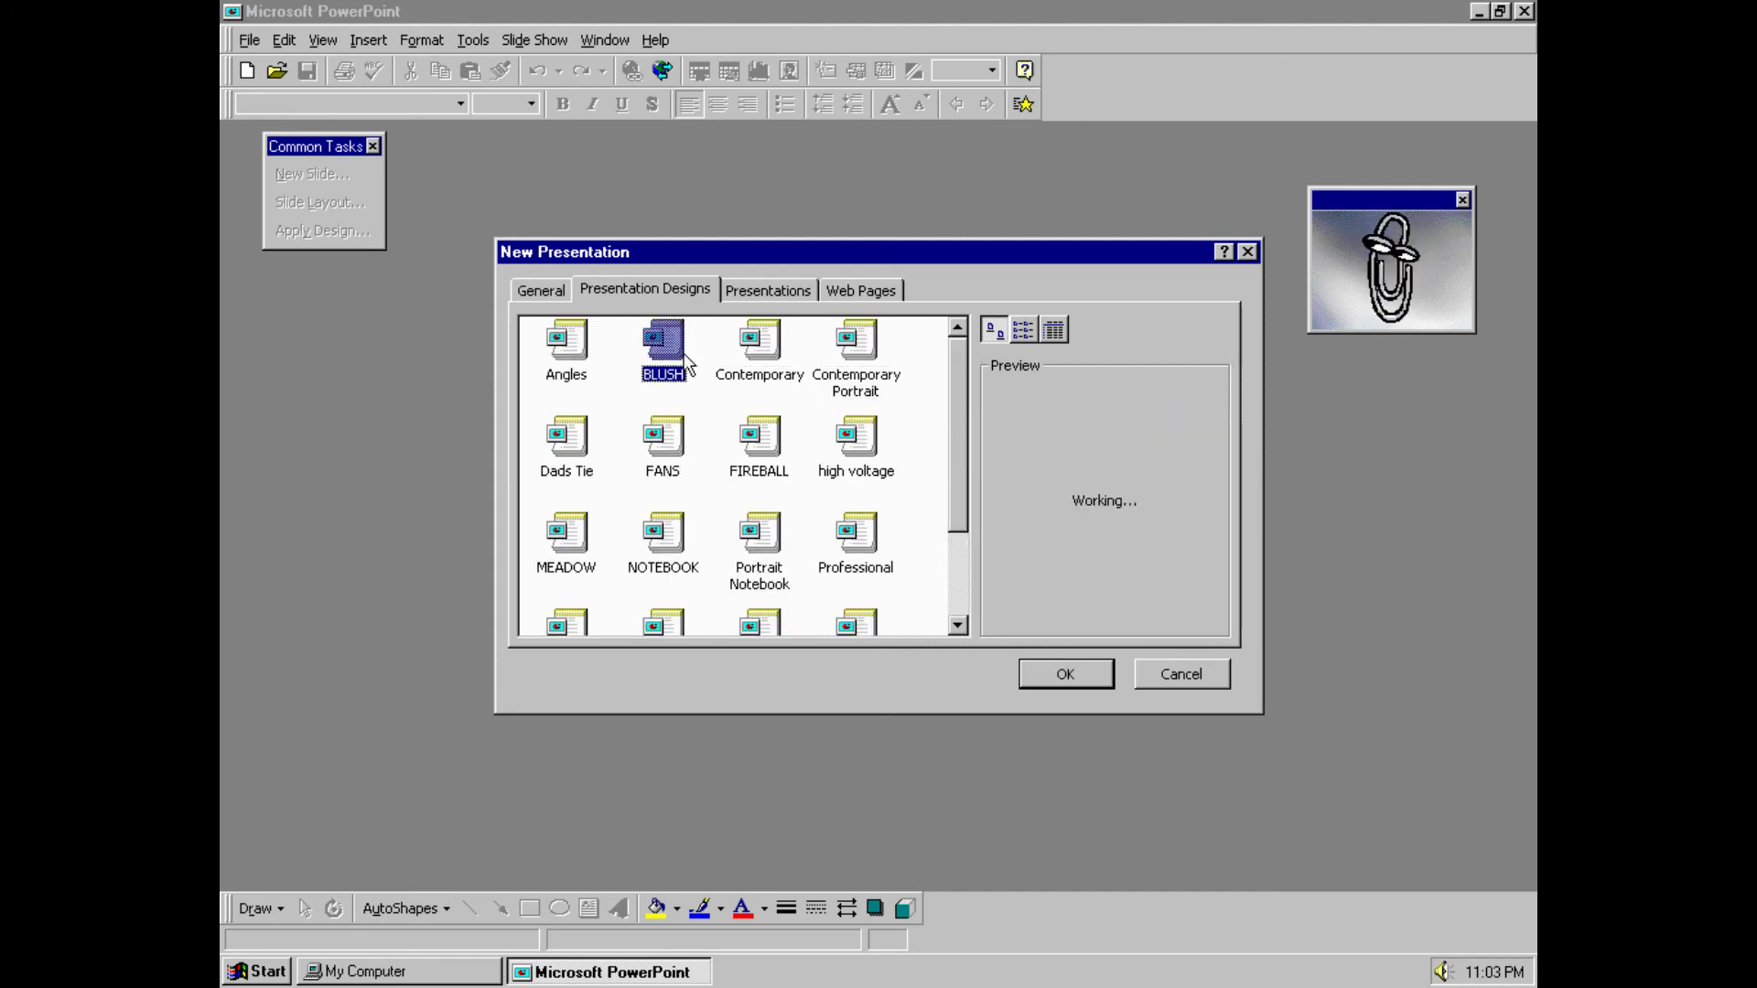
pyautogui.click(679, 452)
pyautogui.click(785, 458)
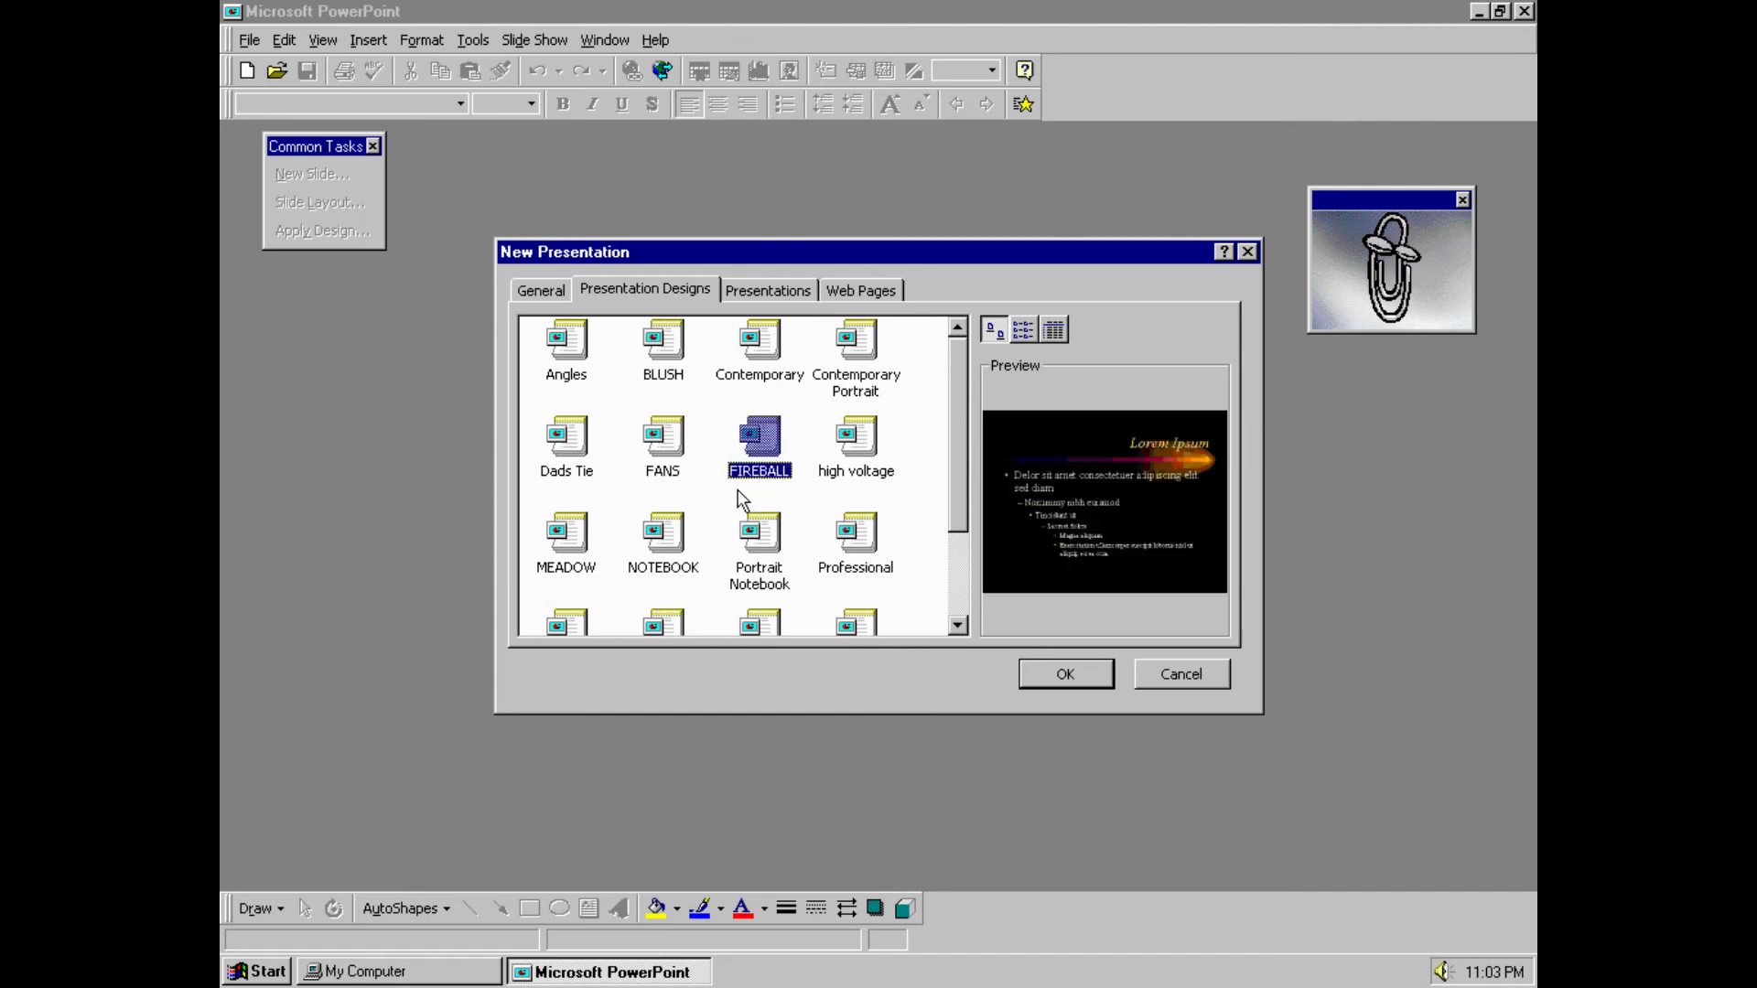
pyautogui.click(674, 555)
pyautogui.click(565, 547)
pyautogui.click(590, 401)
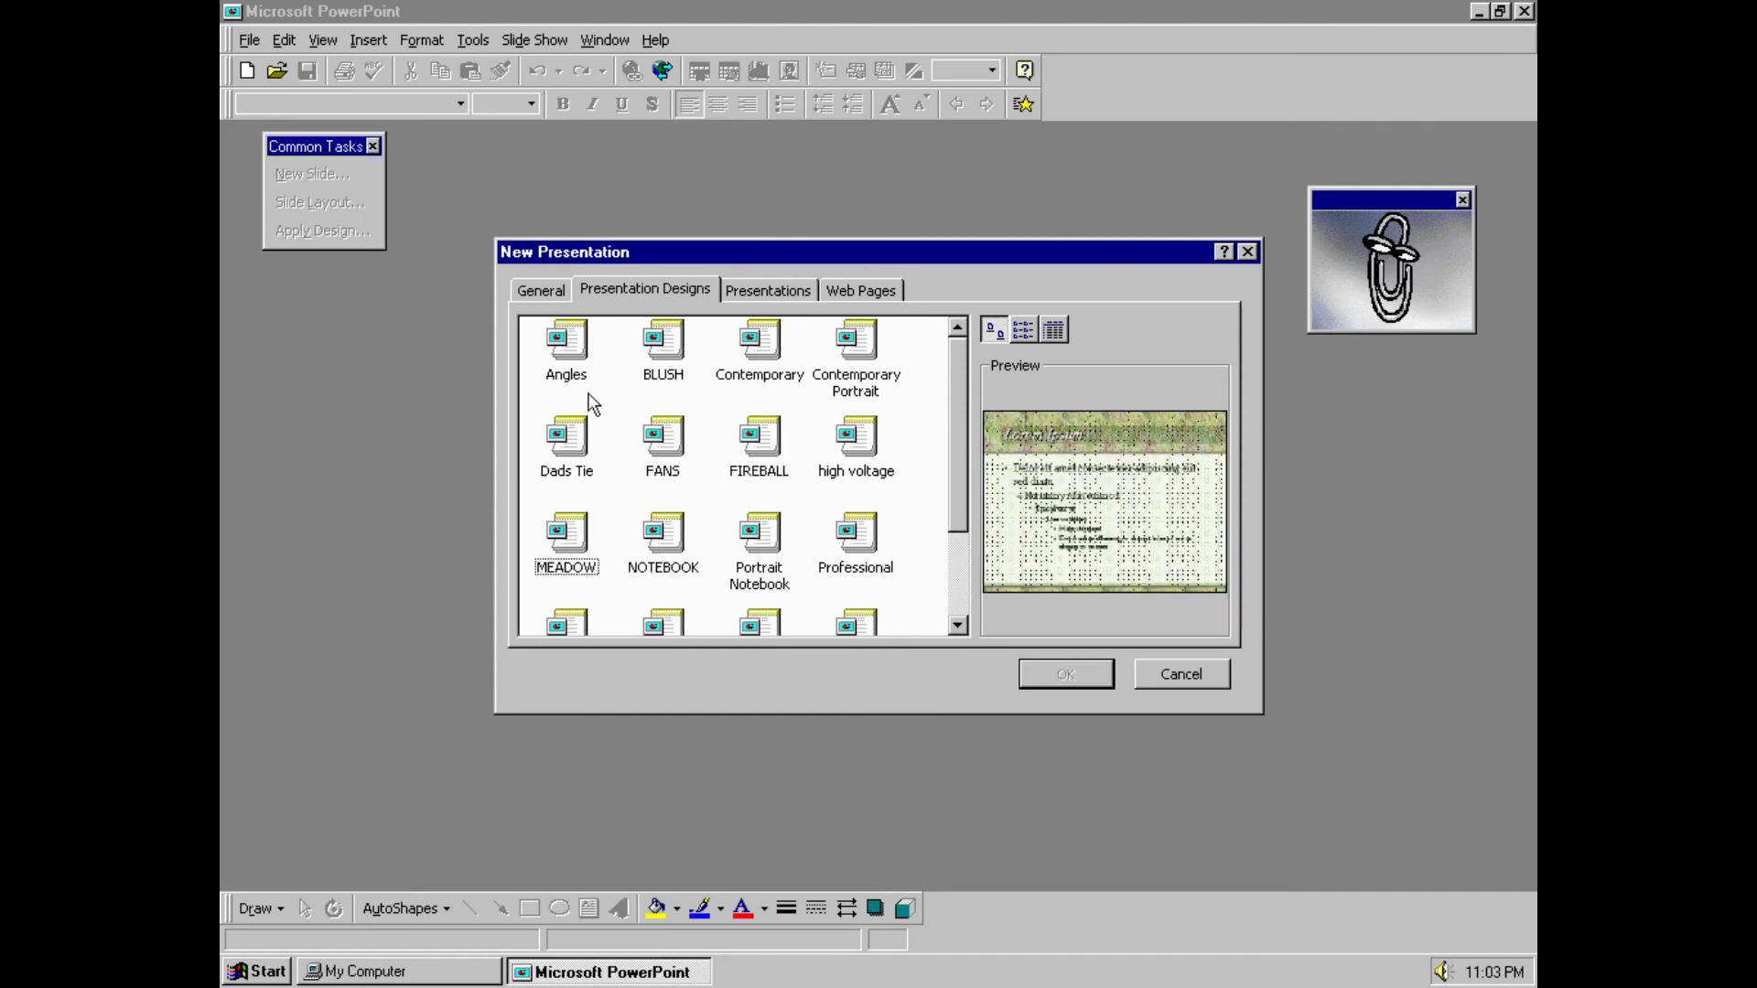
pyautogui.click(586, 448)
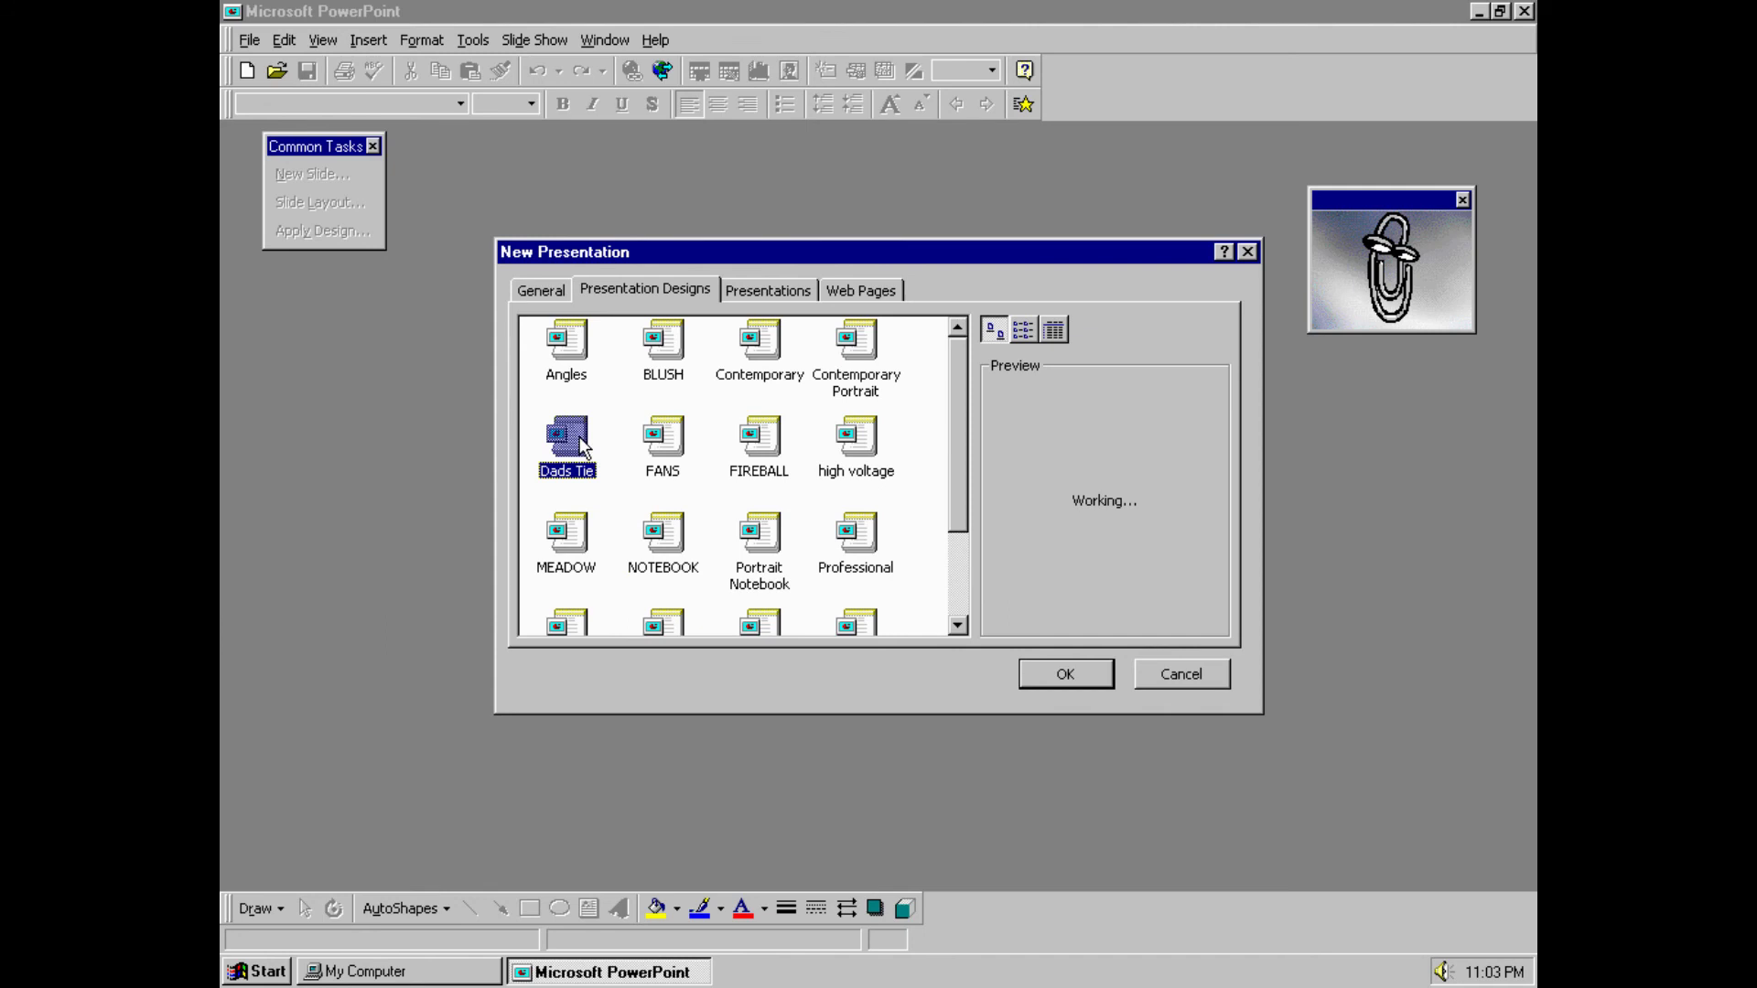